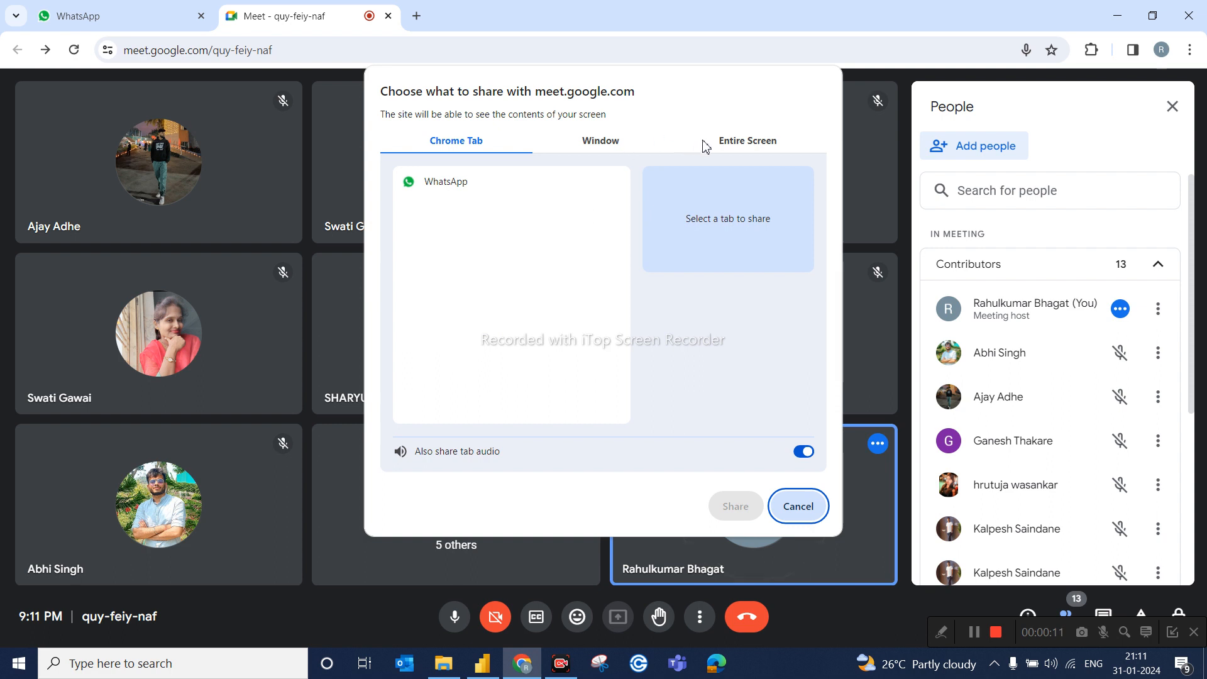
Step: Present the entire screen to everyone in the Google Meet call
left_click(552, 206)
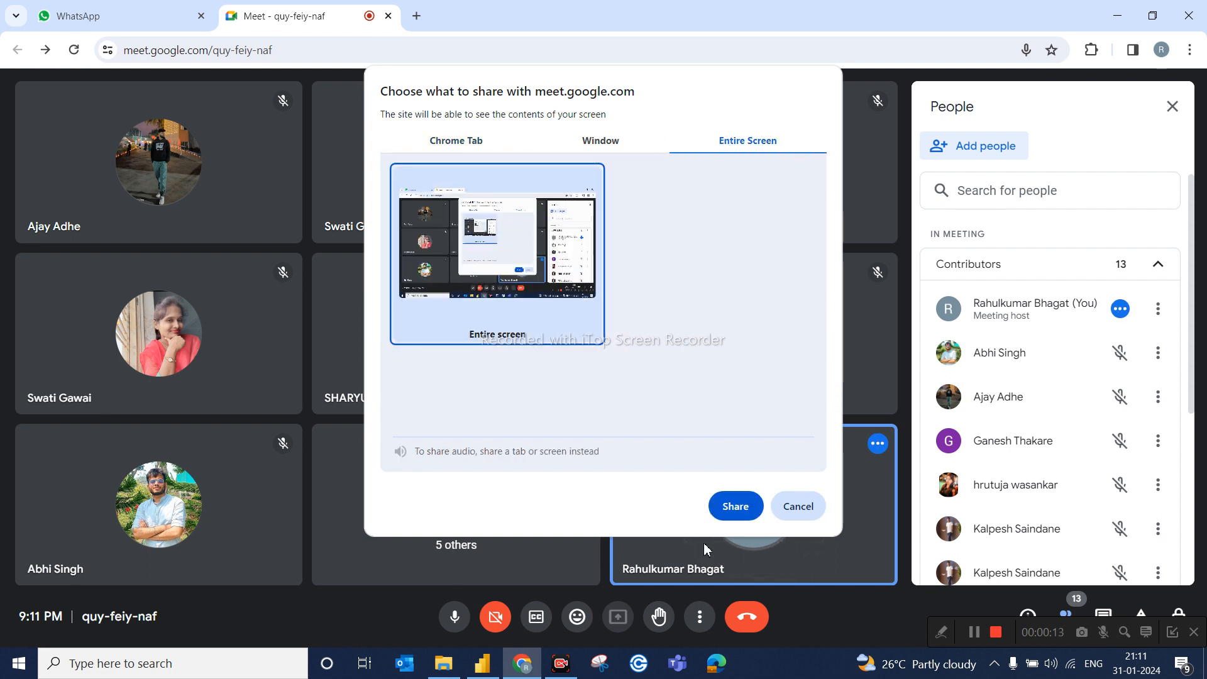
left_click(737, 513)
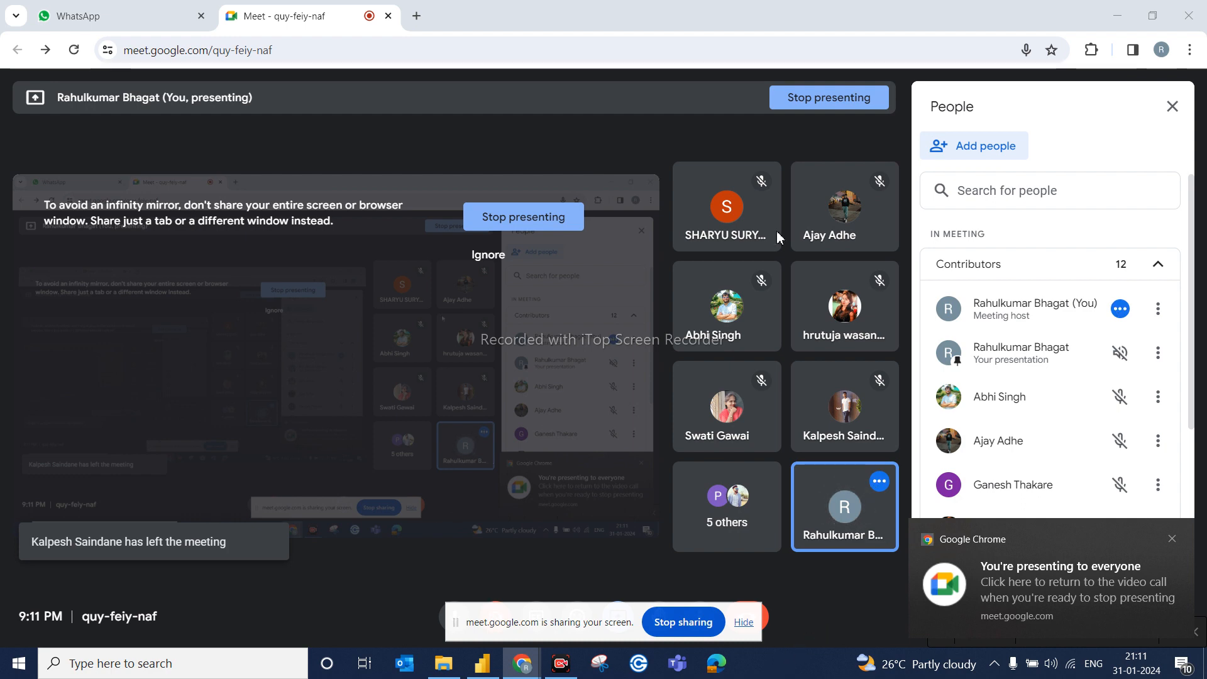
left_click(417, 16)
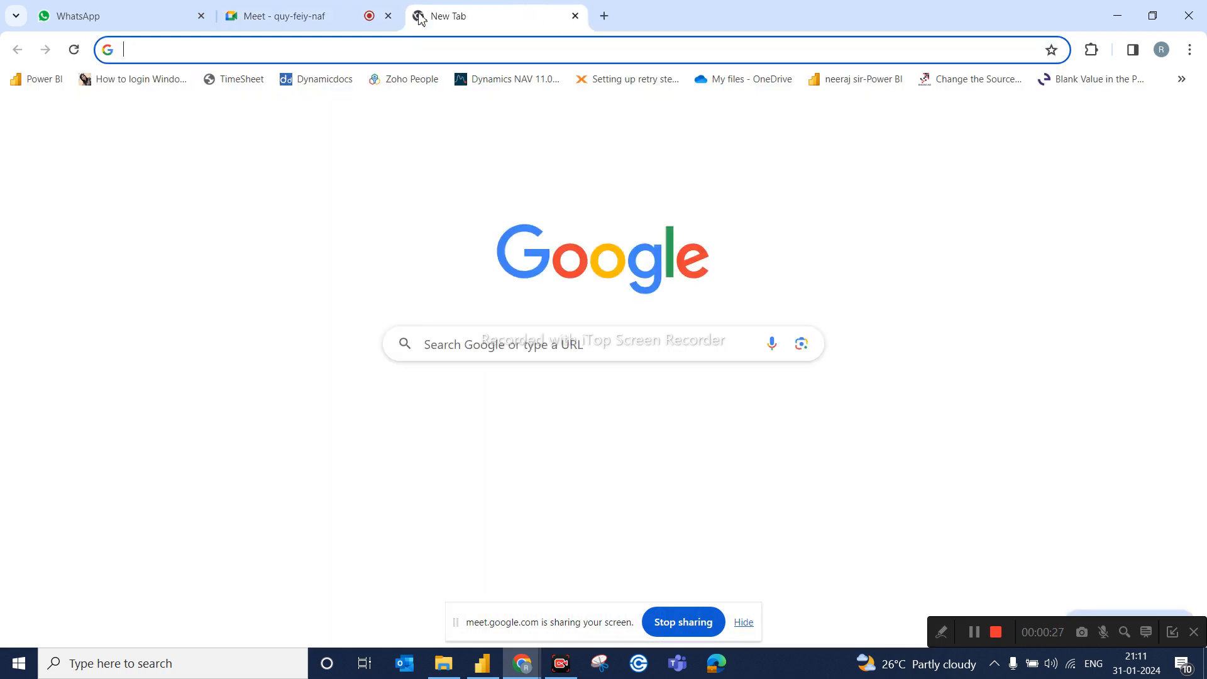
left_click(574, 15)
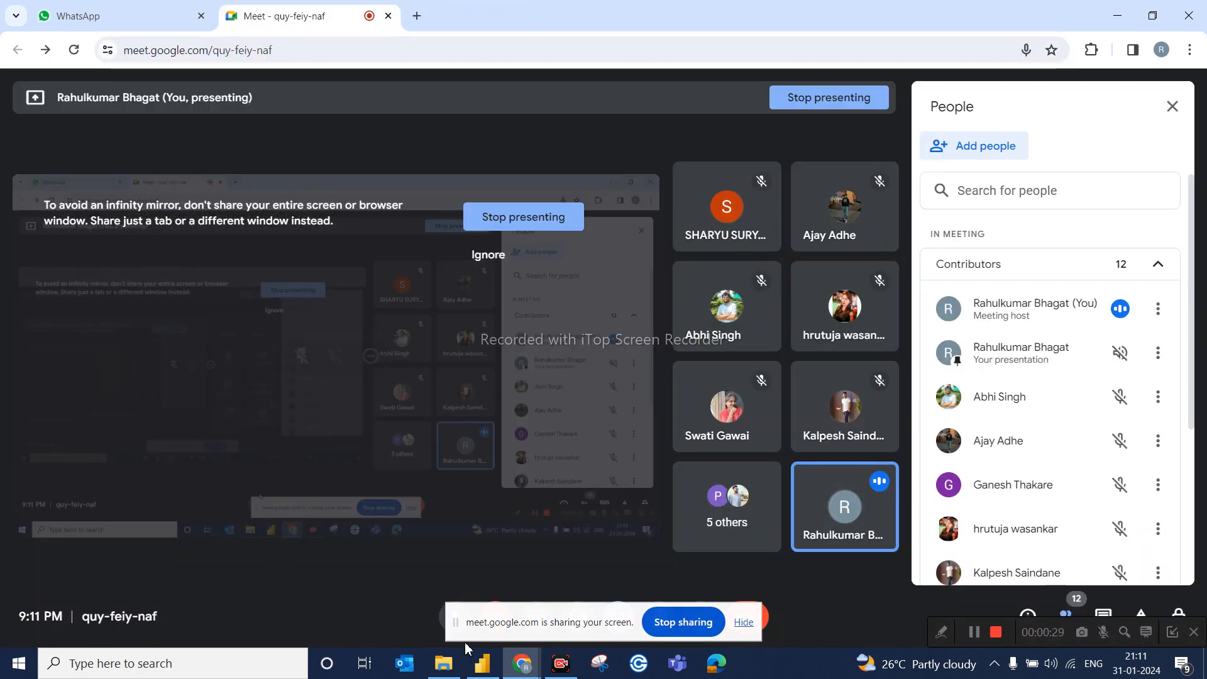
Step: Switch to Power BI and show the formula of the Total Profit measure in the Calculation table
left_click(482, 663)
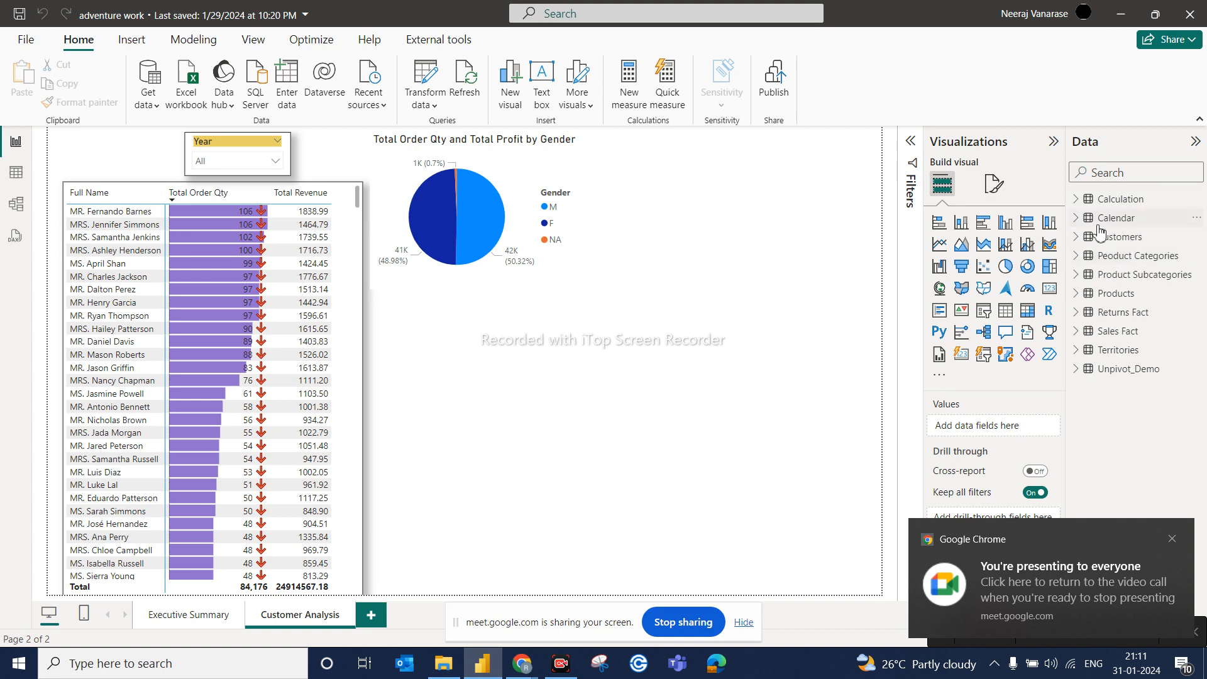
left_click(1077, 201)
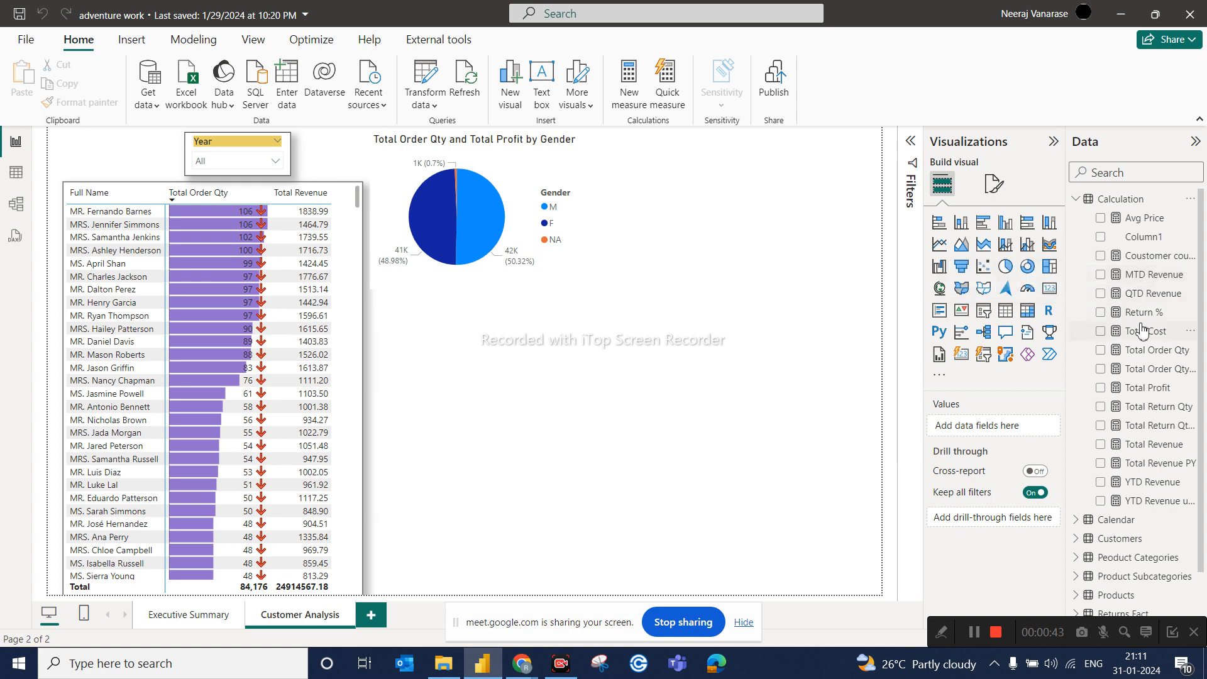
left_click(1149, 388)
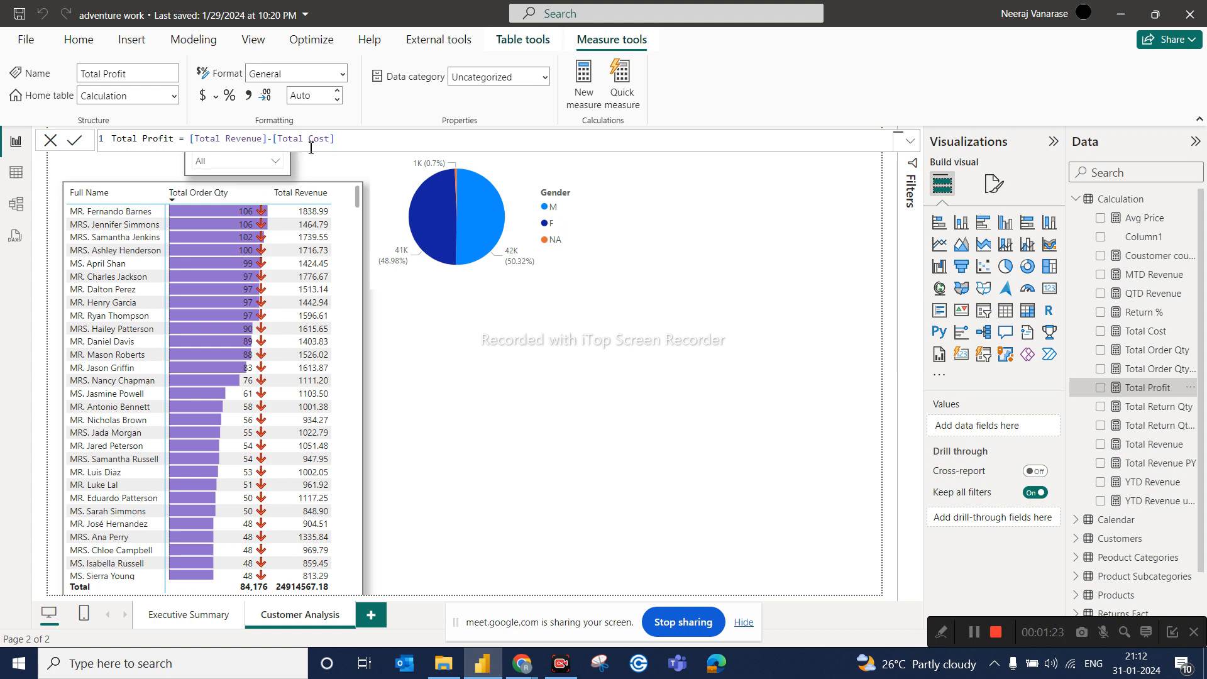
Step: Create a measure in the Calculation table named "Total Profit Using Varaibles" and start its second line with VAR
left_click(1189, 203)
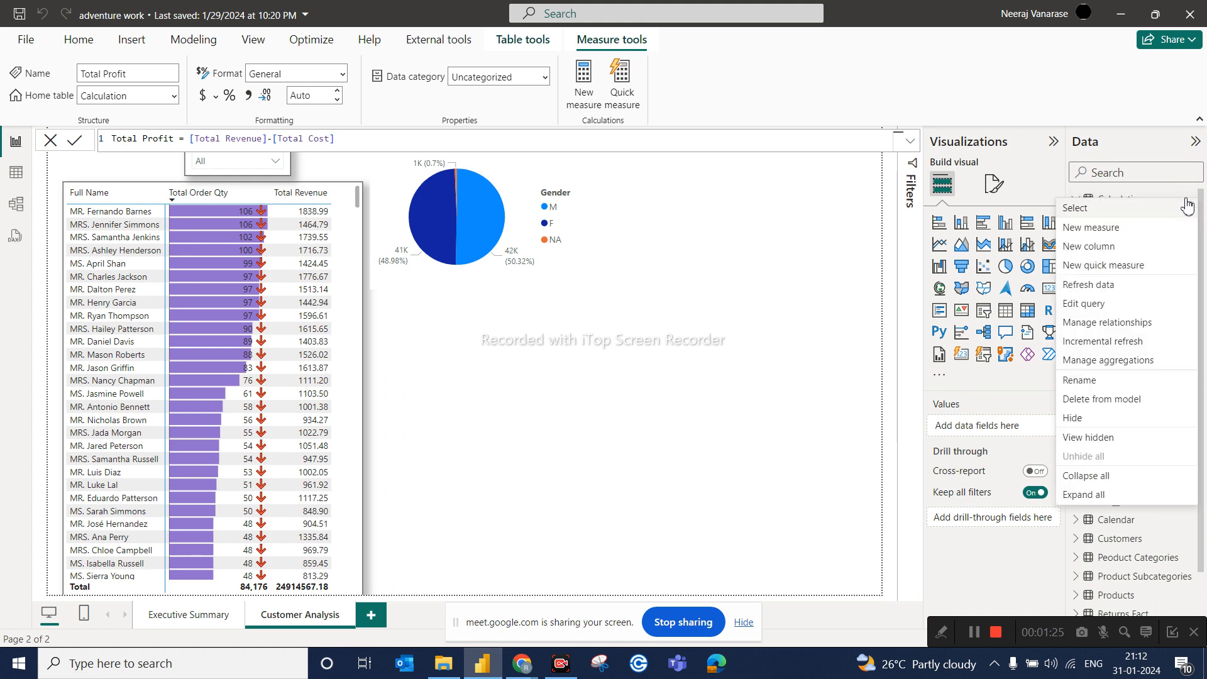
left_click(1110, 235)
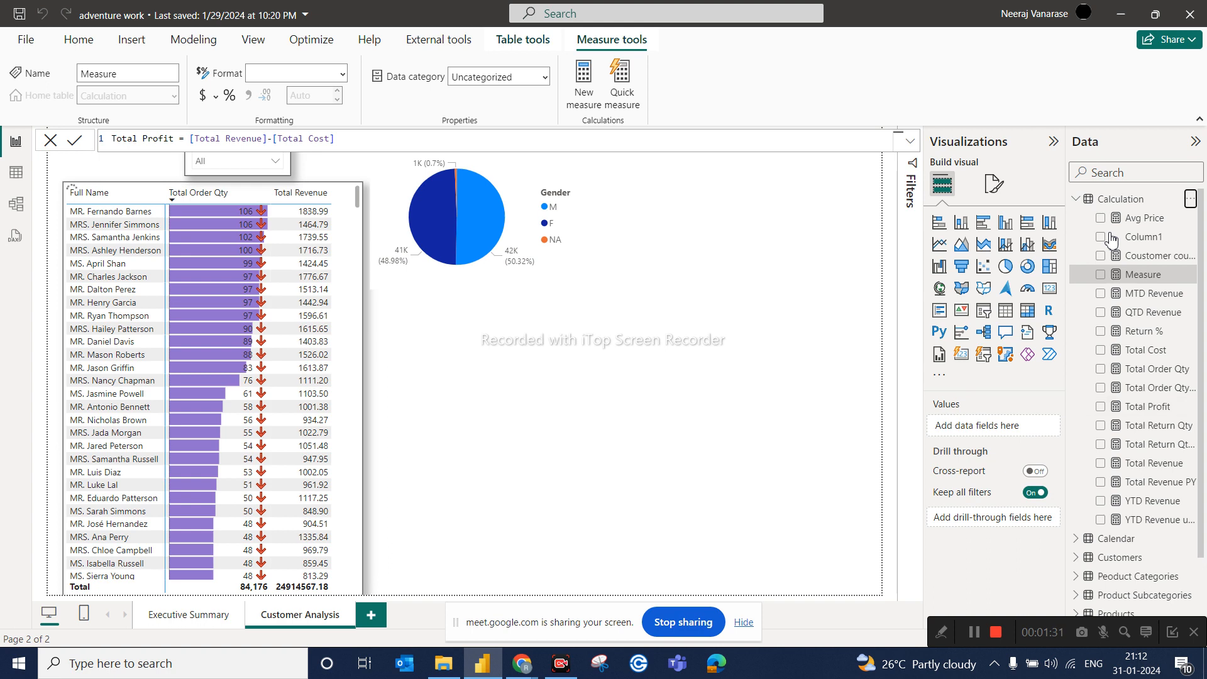
type("To")
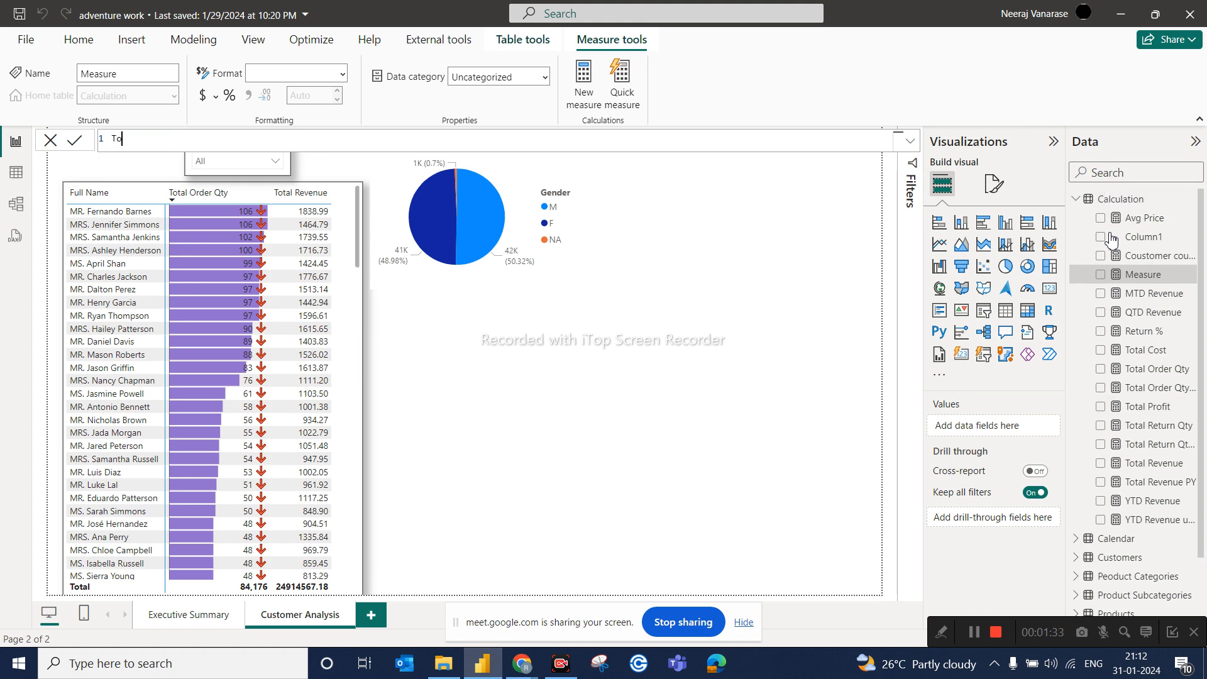
type("tal Profit Using Varaibles =")
key("shift+Return")
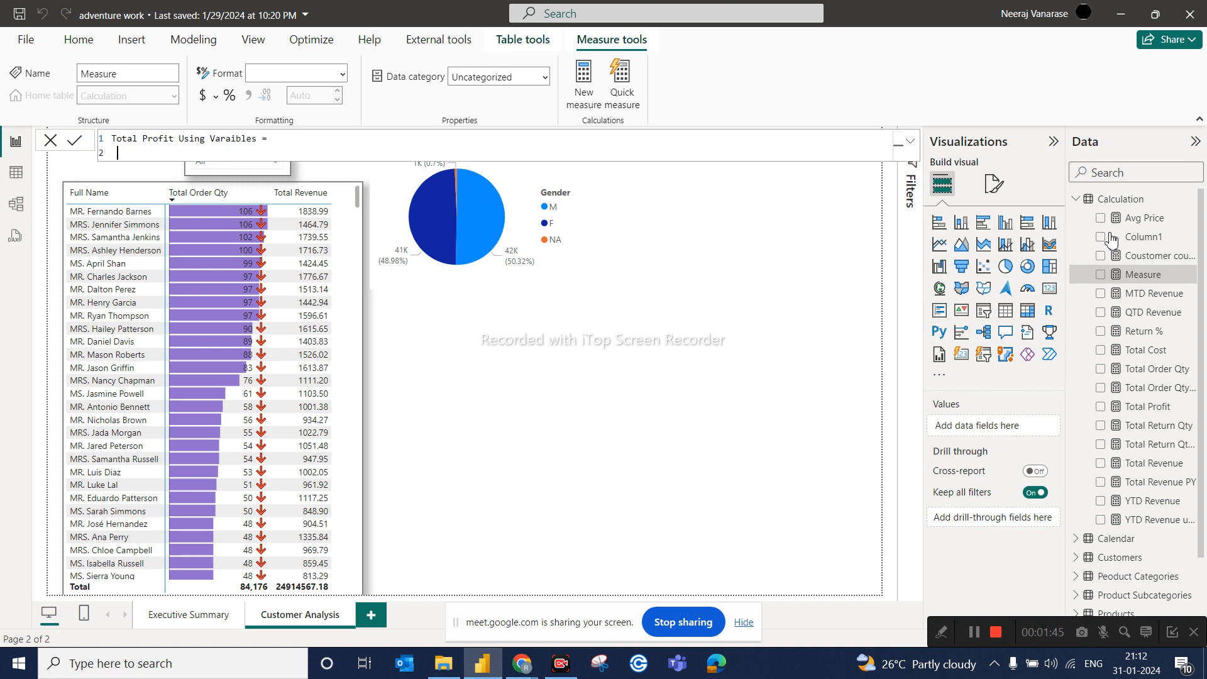
type("VAR")
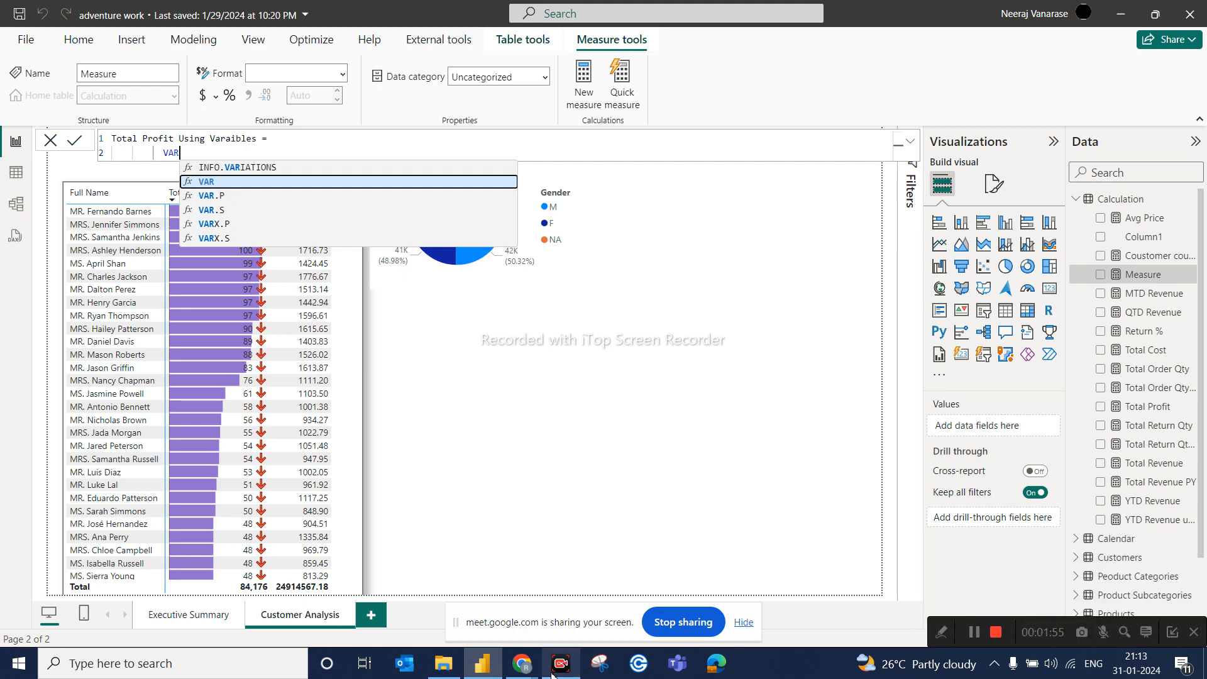
Step: Switch to Google Meet, admit the waiting participant and return to the Power BI report
mouse_move(525, 672)
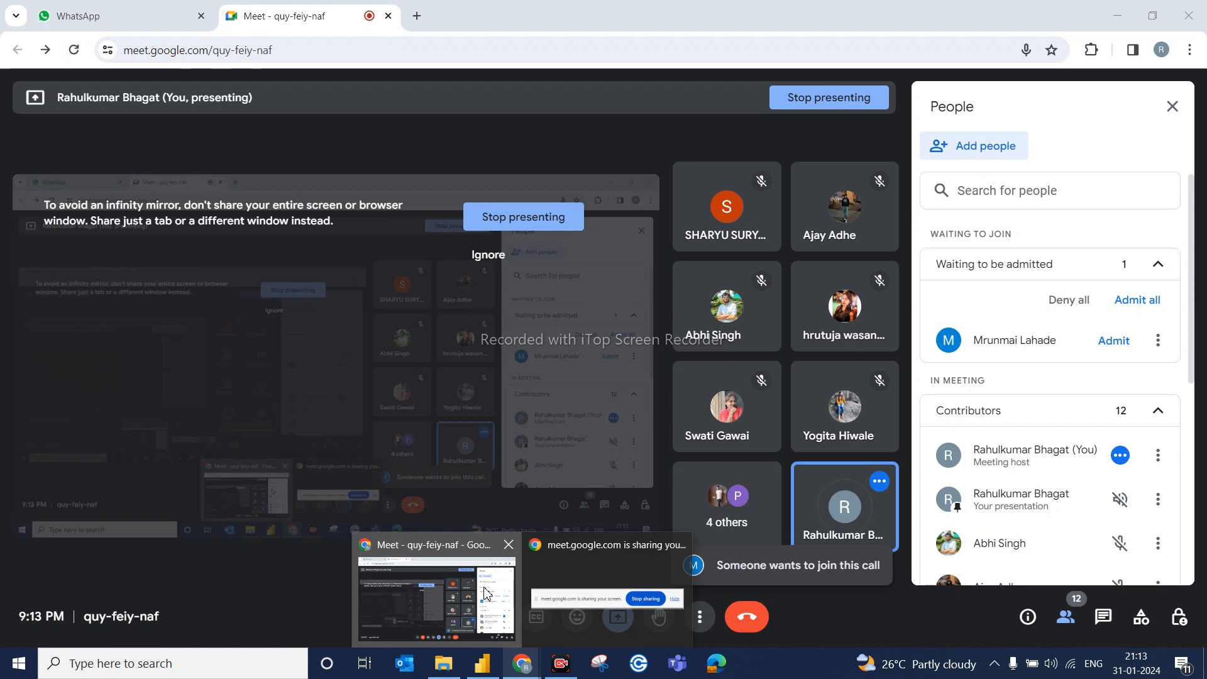
left_click(497, 594)
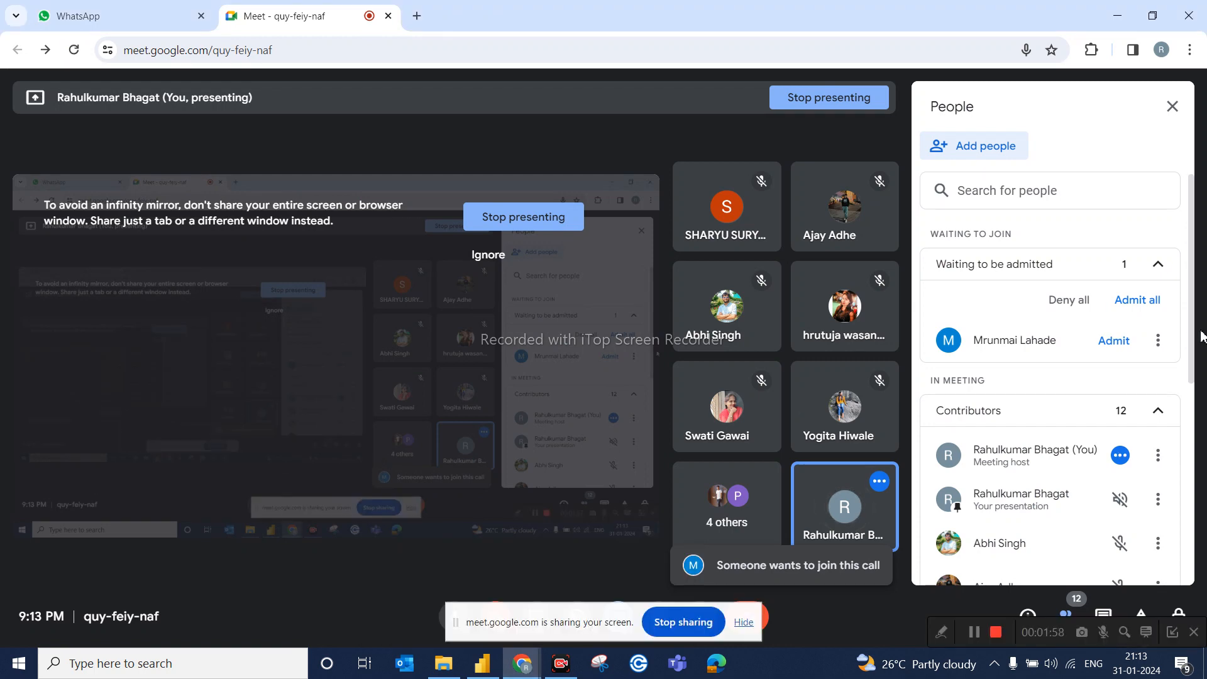
left_click(1114, 340)
left_click(482, 664)
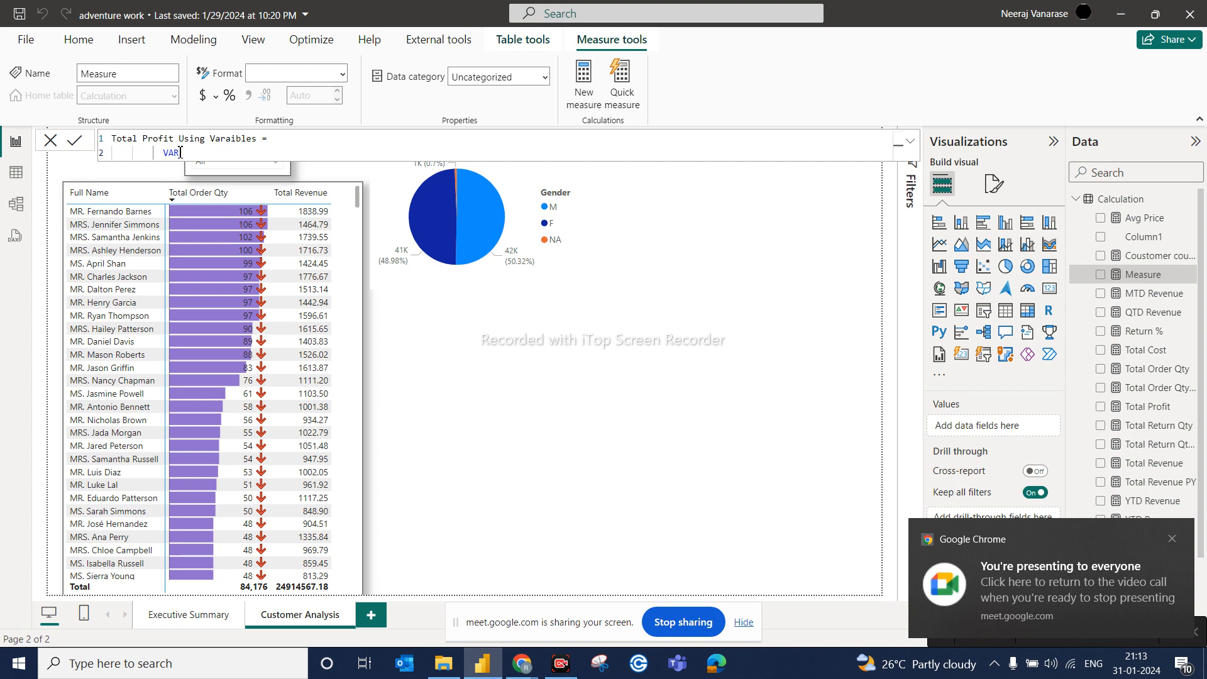
Step: Name the measure's first variable A and begin its expression with "tota"
type("A =")
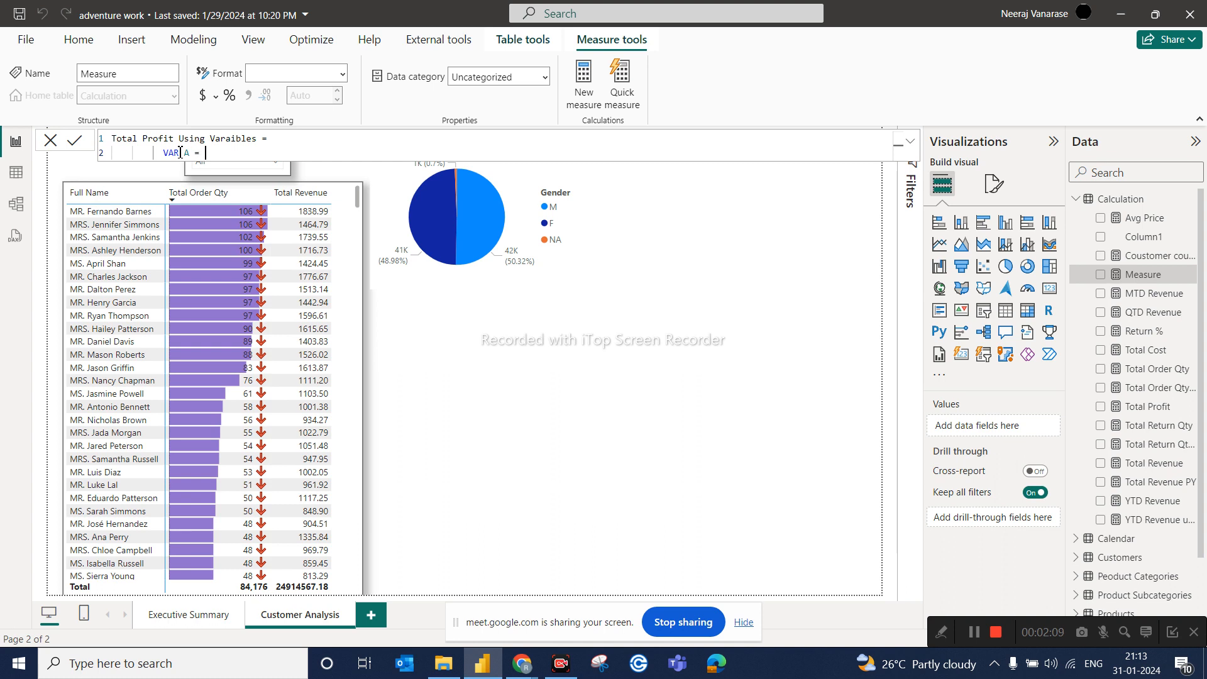
type(" t")
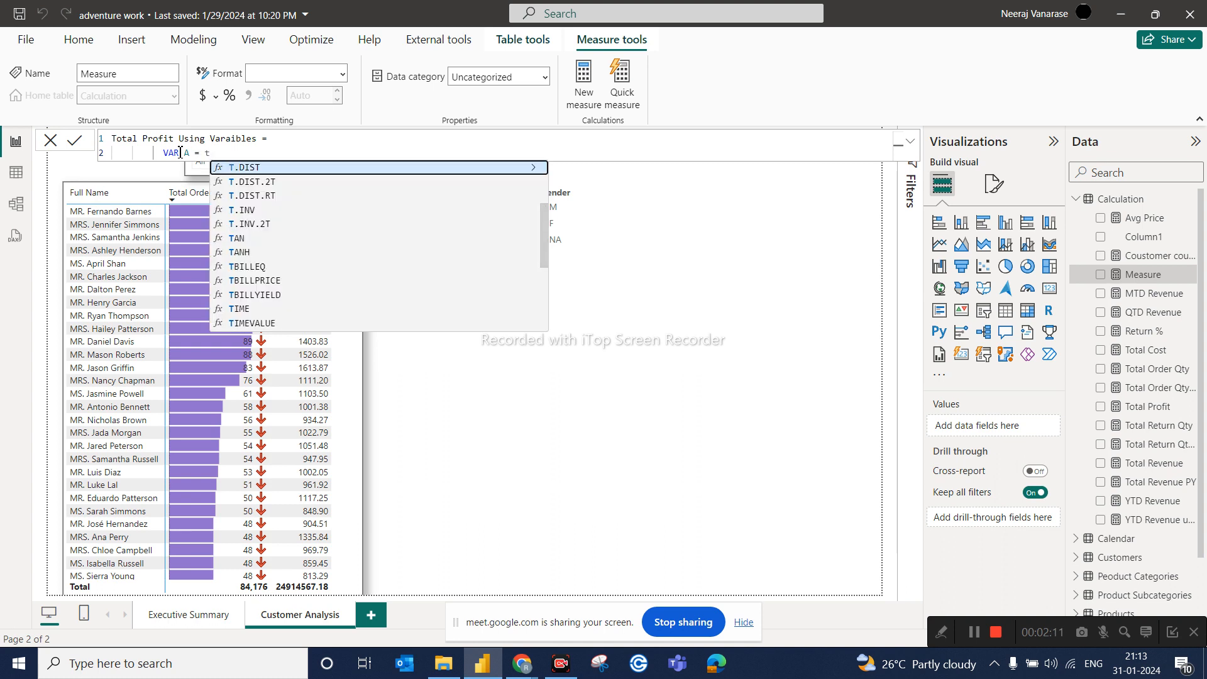
type("ota")
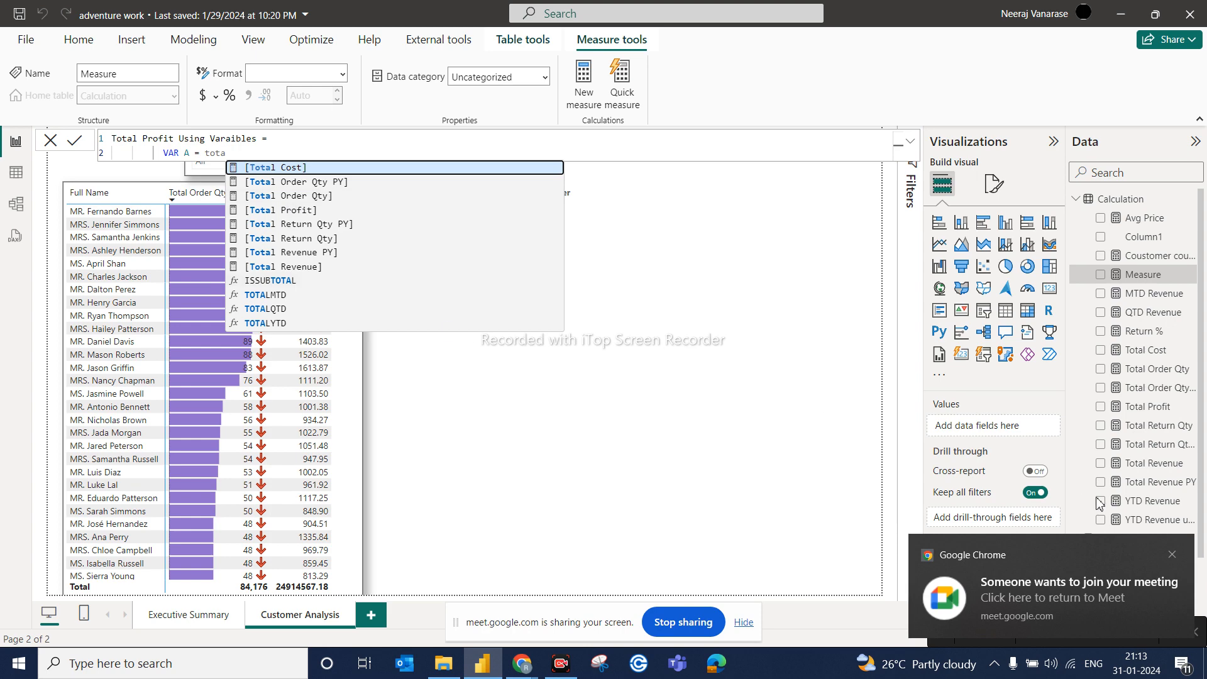
Step: Go to Google Meet to admit another waiting participant, and switch back to Power BI
left_click(999, 586)
left_click(1111, 347)
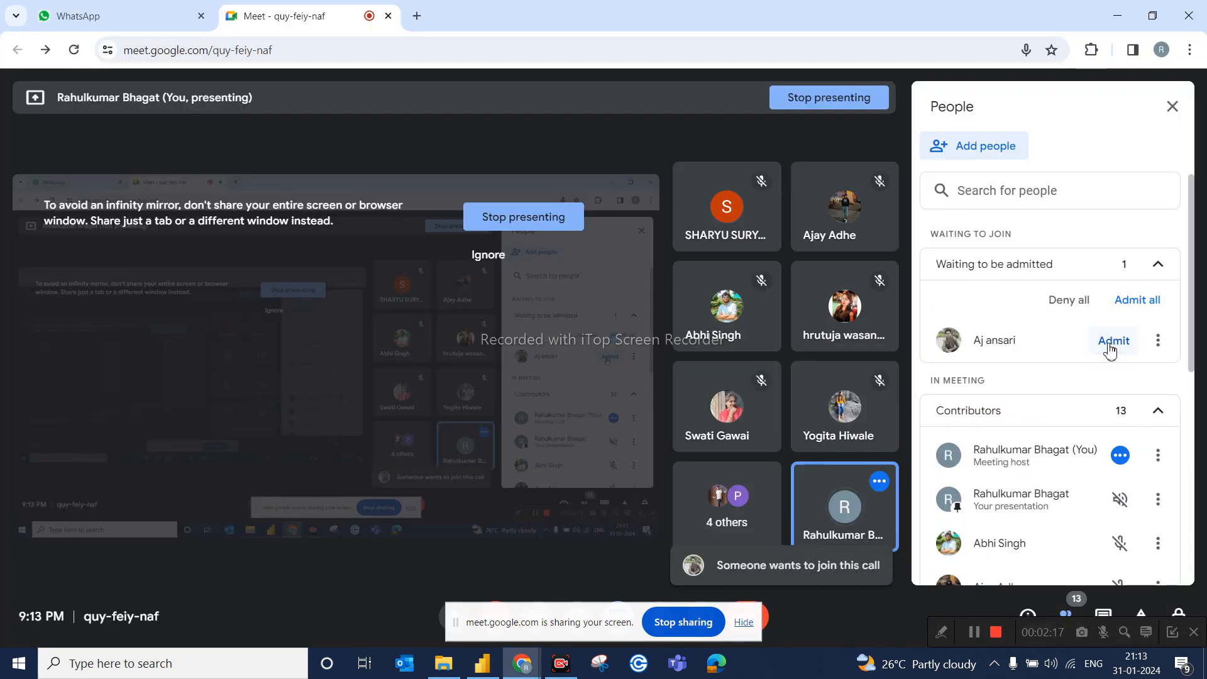
left_click(471, 674)
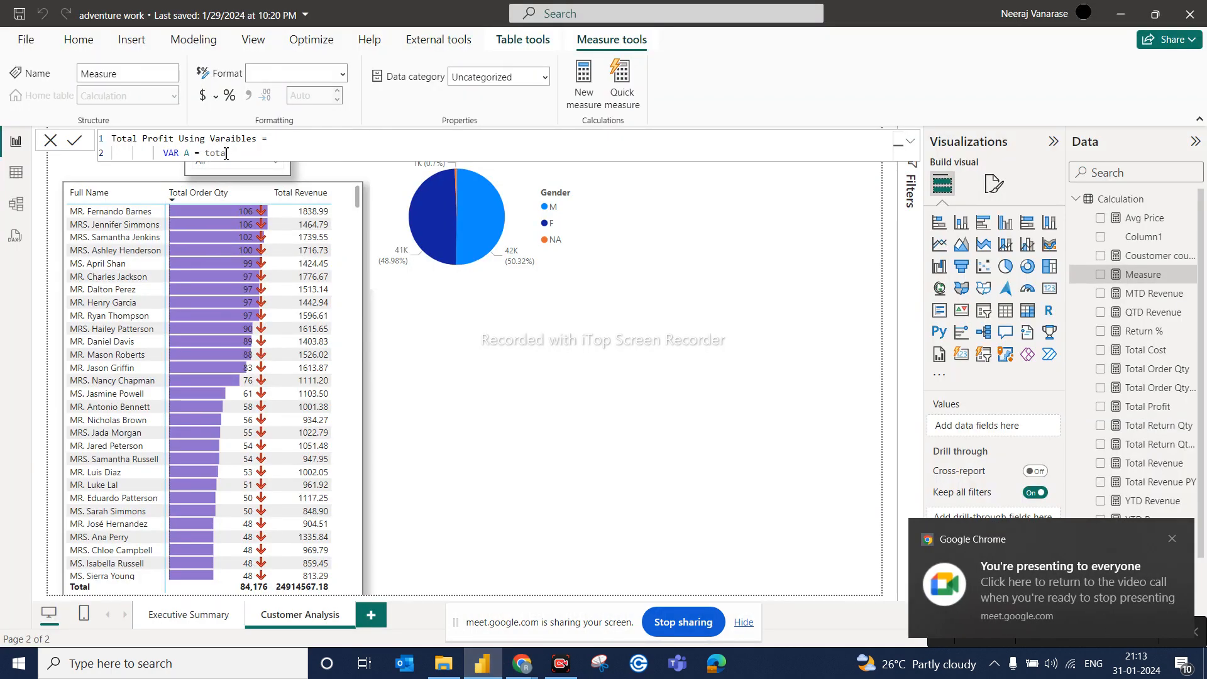
Step: Complete variable A with the [Total Revenue] measure and start a new formula line
key("BackSpace")
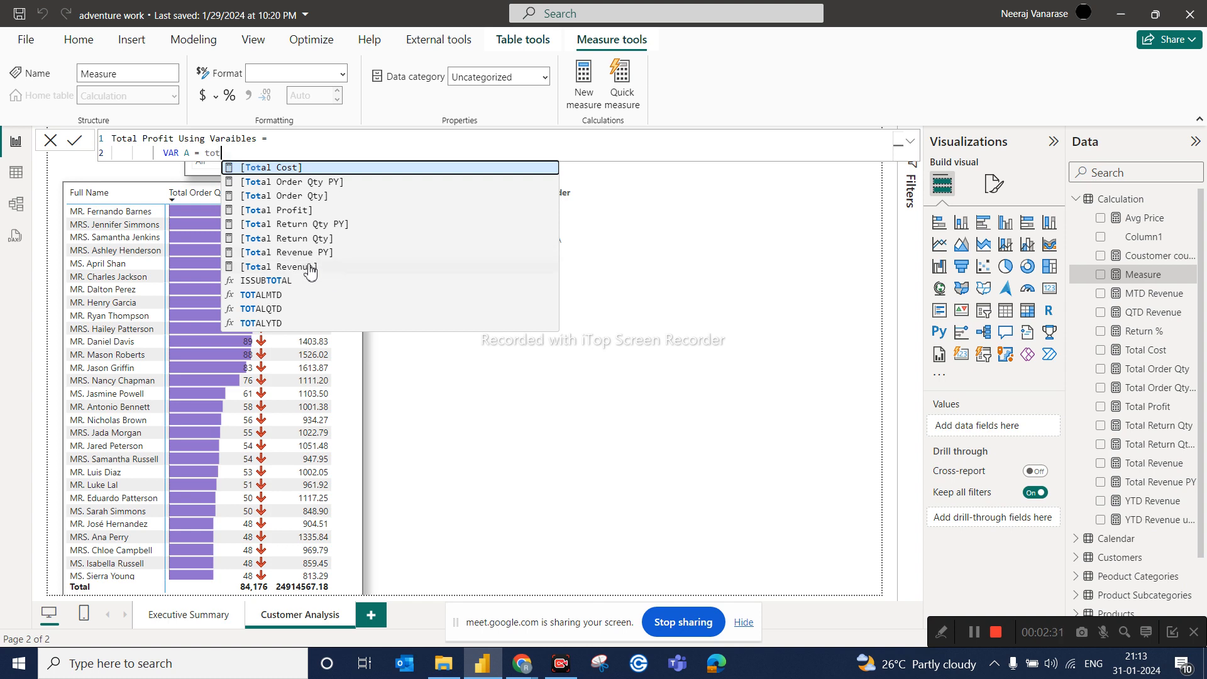
left_click(294, 270)
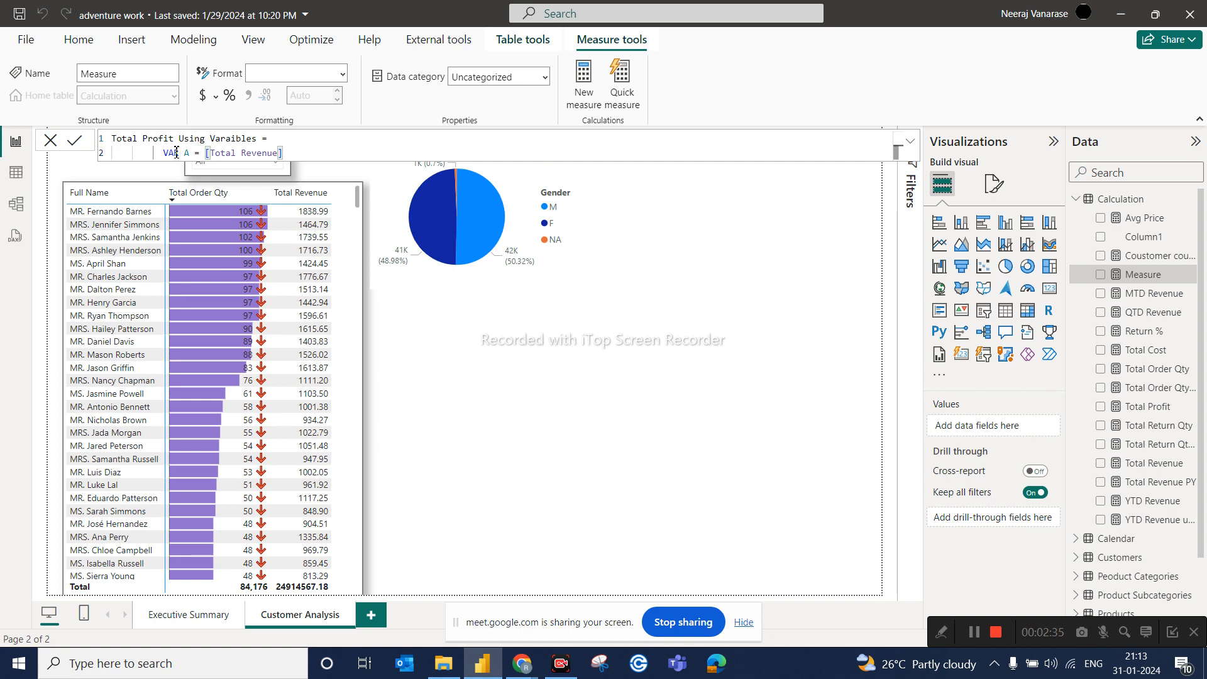
key("shift+Return")
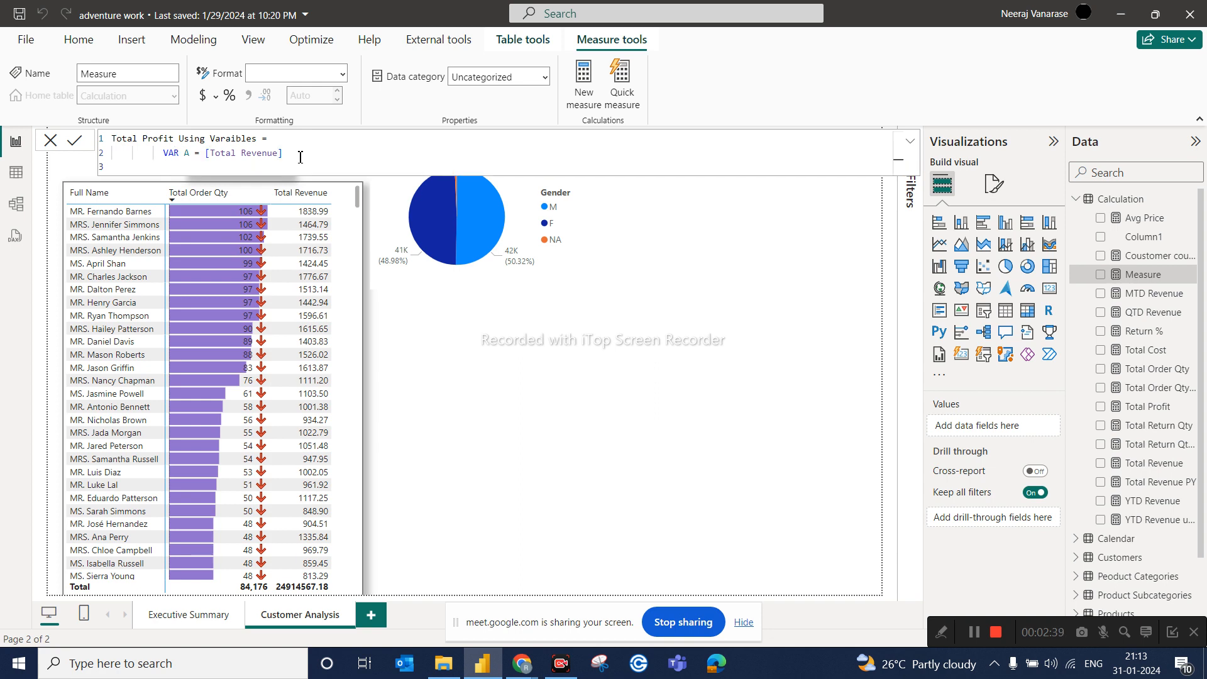
Step: Define variable B as the [Total Cost] measure on the third line and add another line
type("VAR B = Tota")
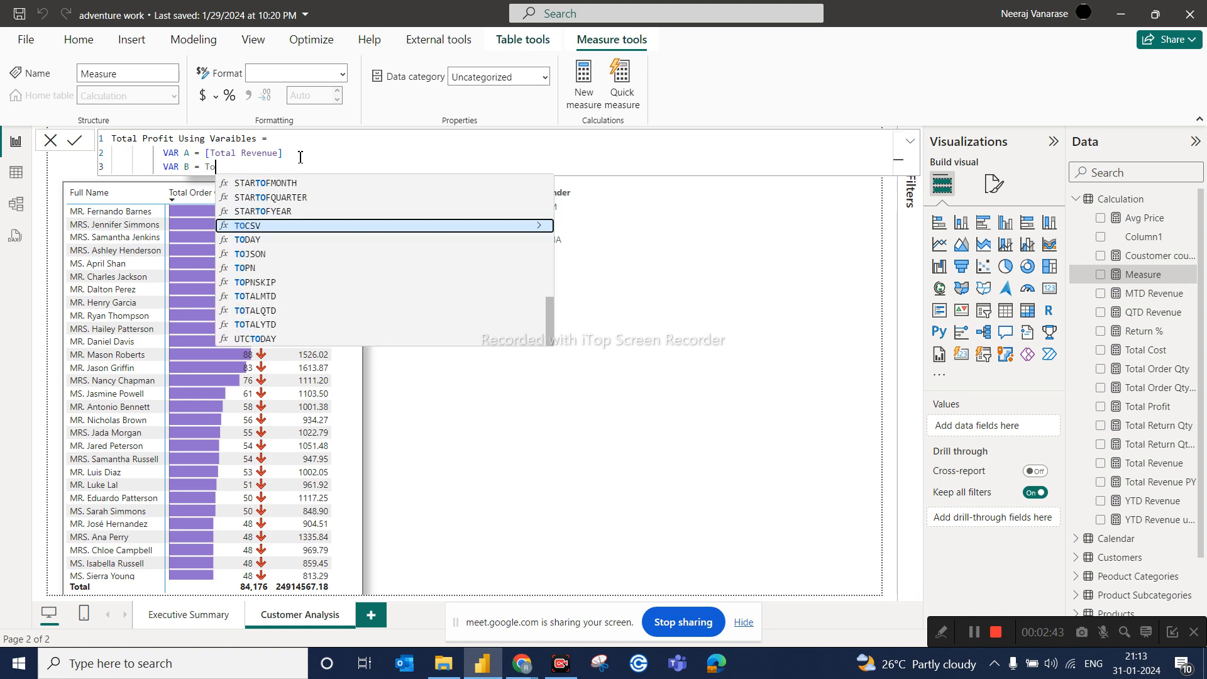
left_click(289, 181)
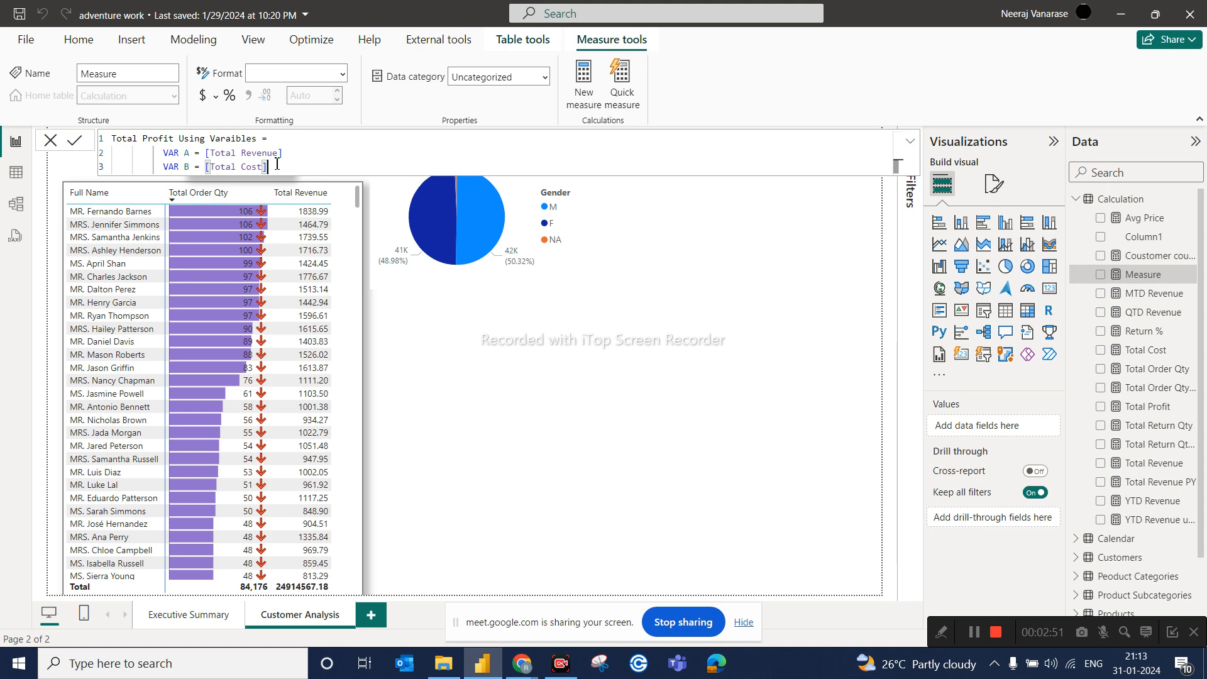
key("shift+Return")
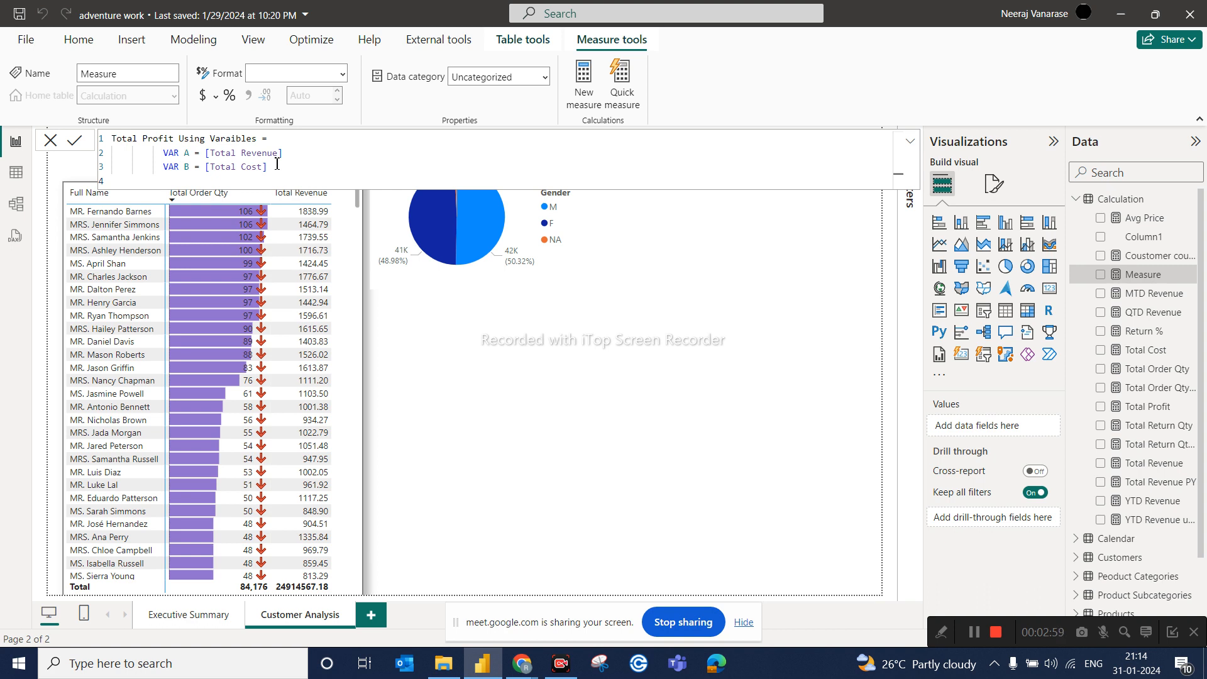
Step: Add a RETURN line to the measure, followed by the expression A-B on its own line
type("Retu")
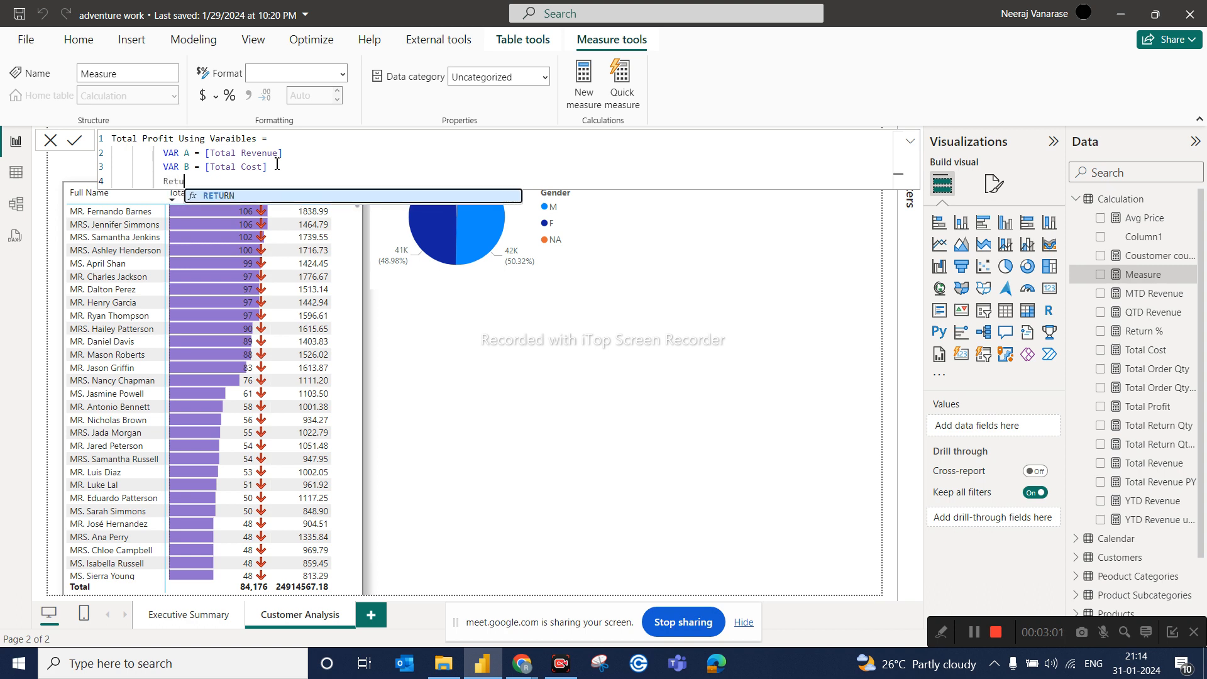
type("rn")
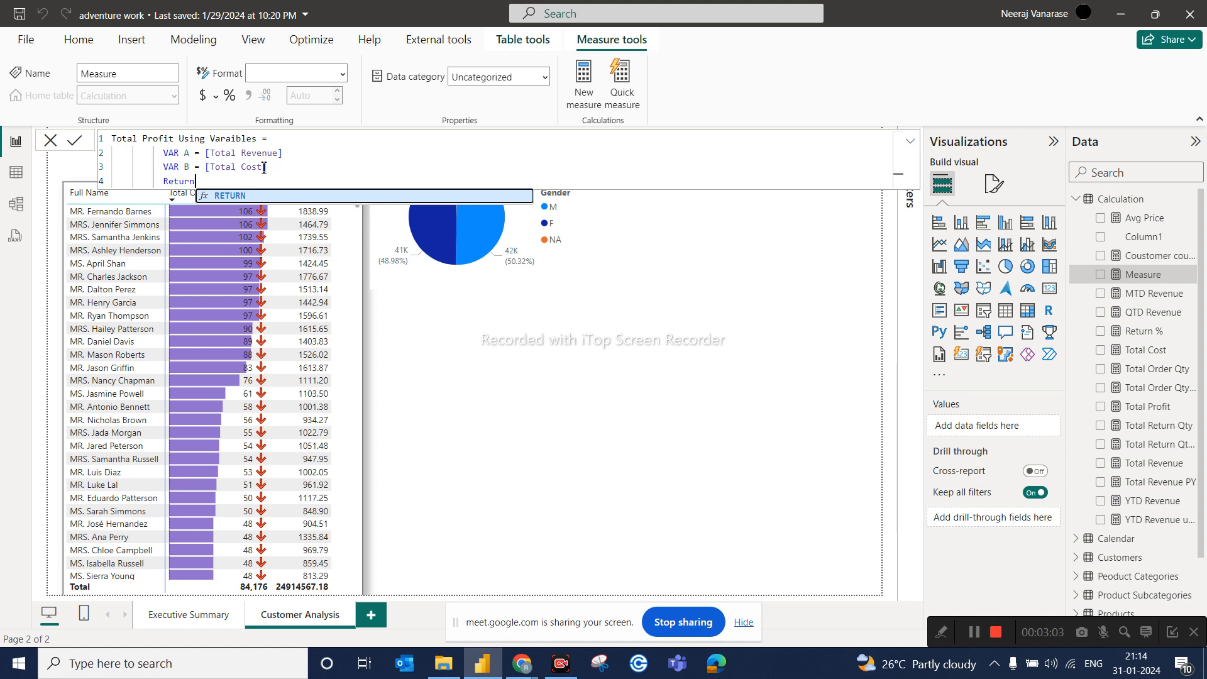
left_click(235, 197)
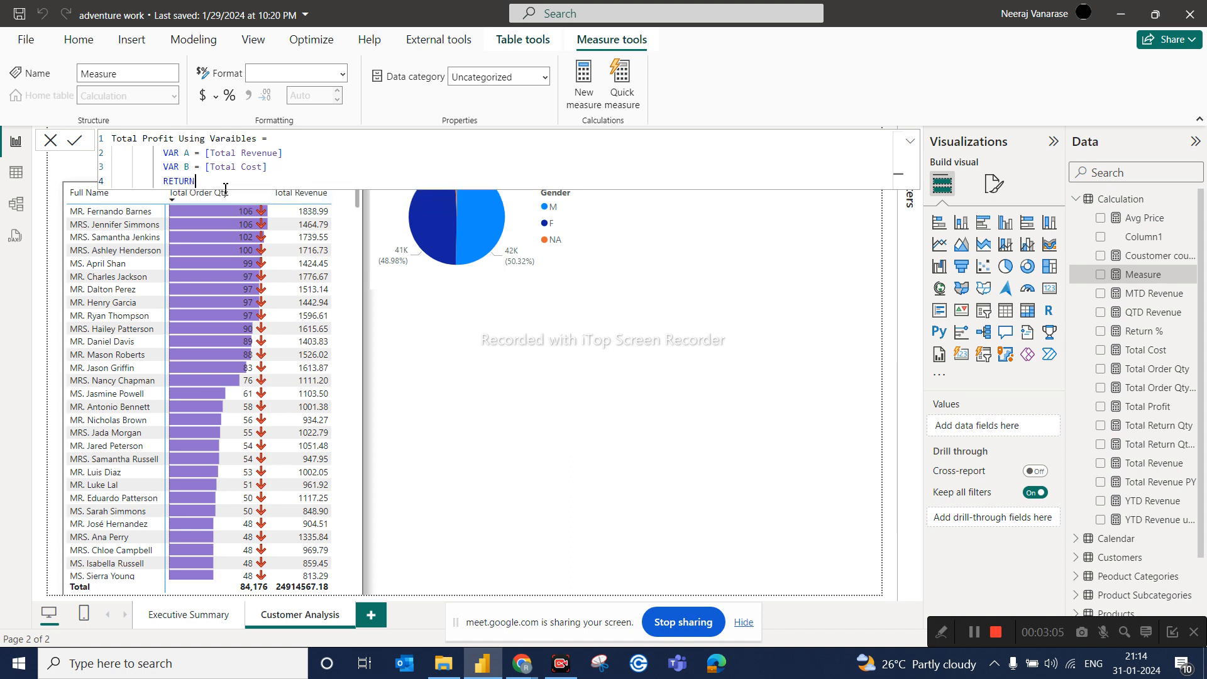
key("shift+Return")
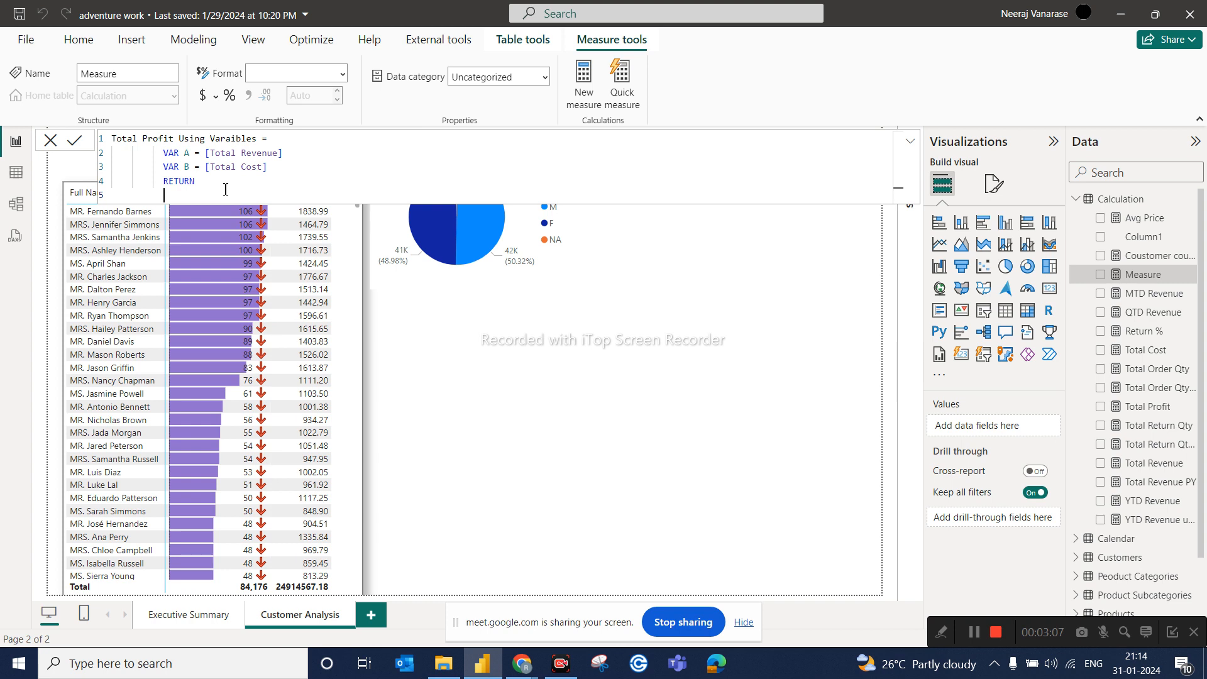
type("A-B")
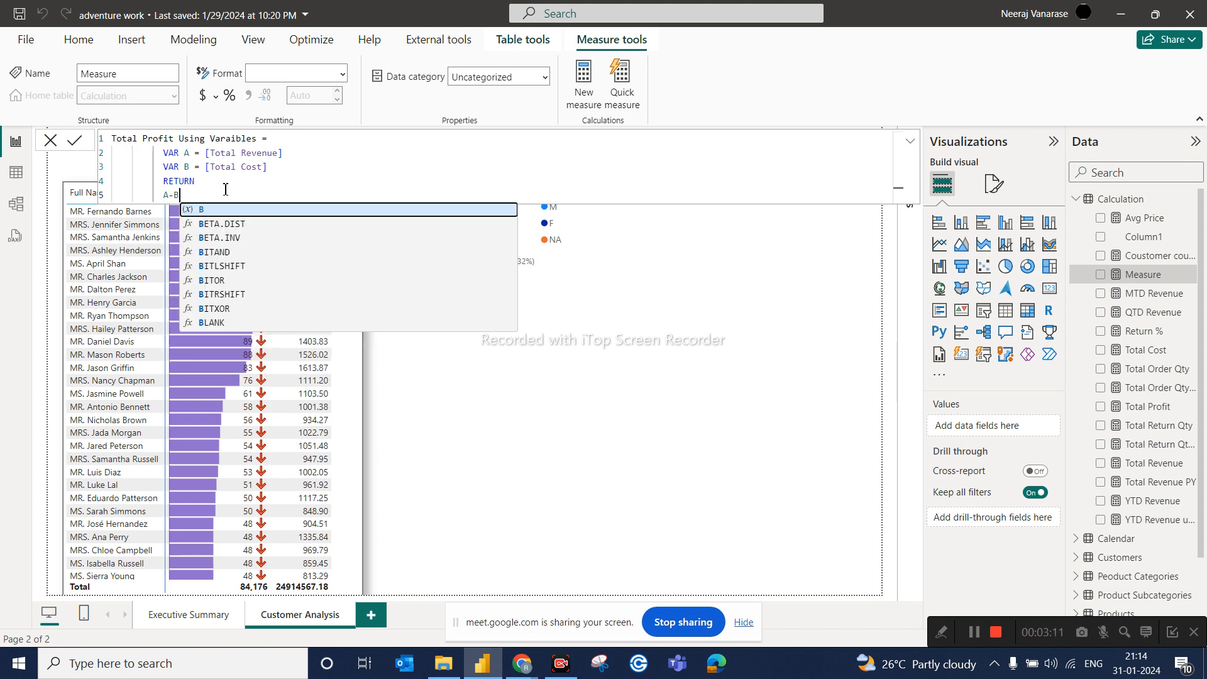
key("Escape")
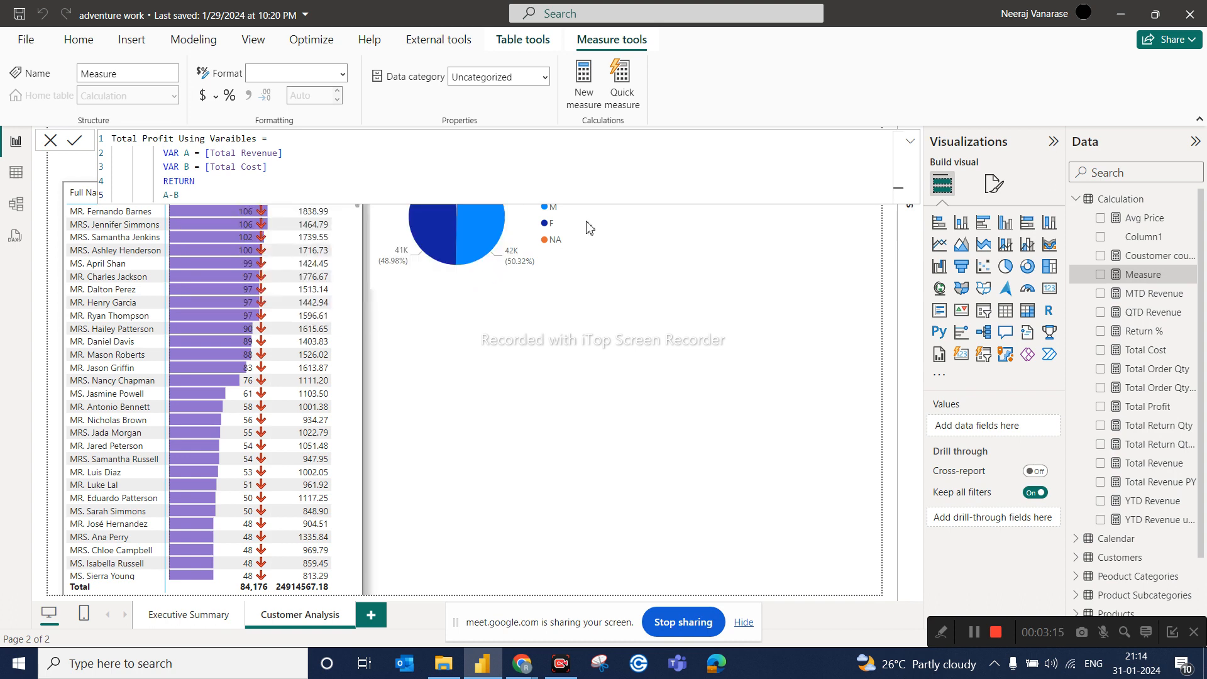
Step: Commit the new measure, close the formula editor and deselect it on the report page
left_click(691, 356)
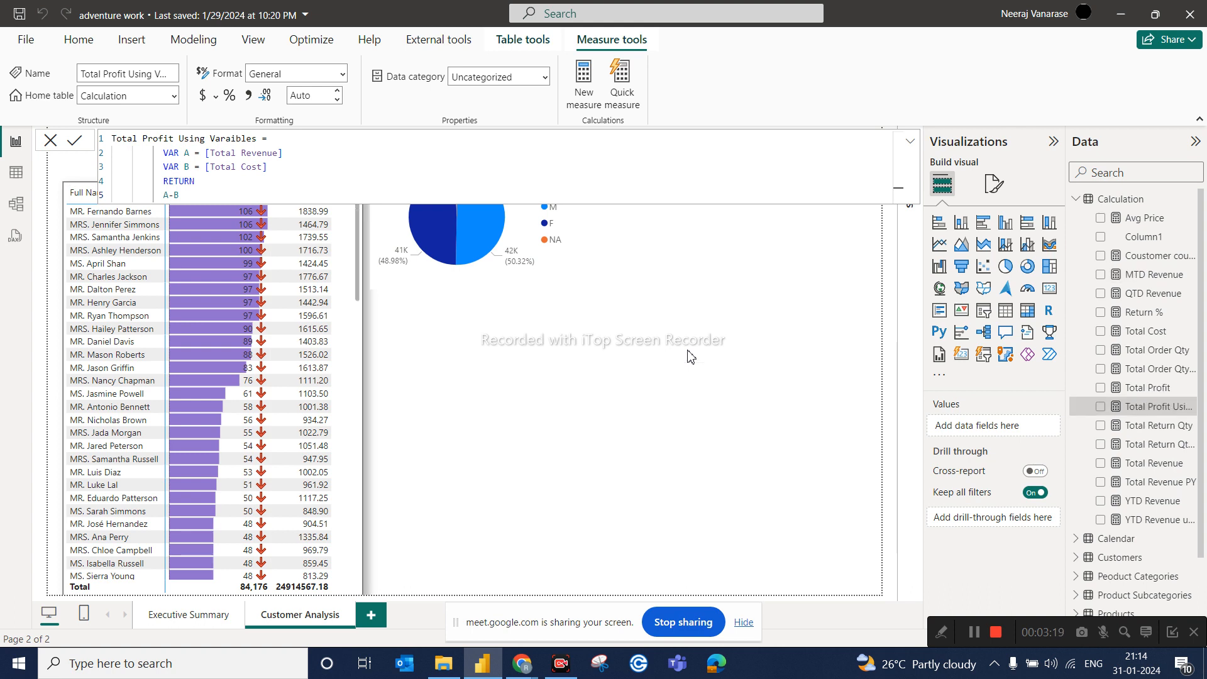
left_click(49, 141)
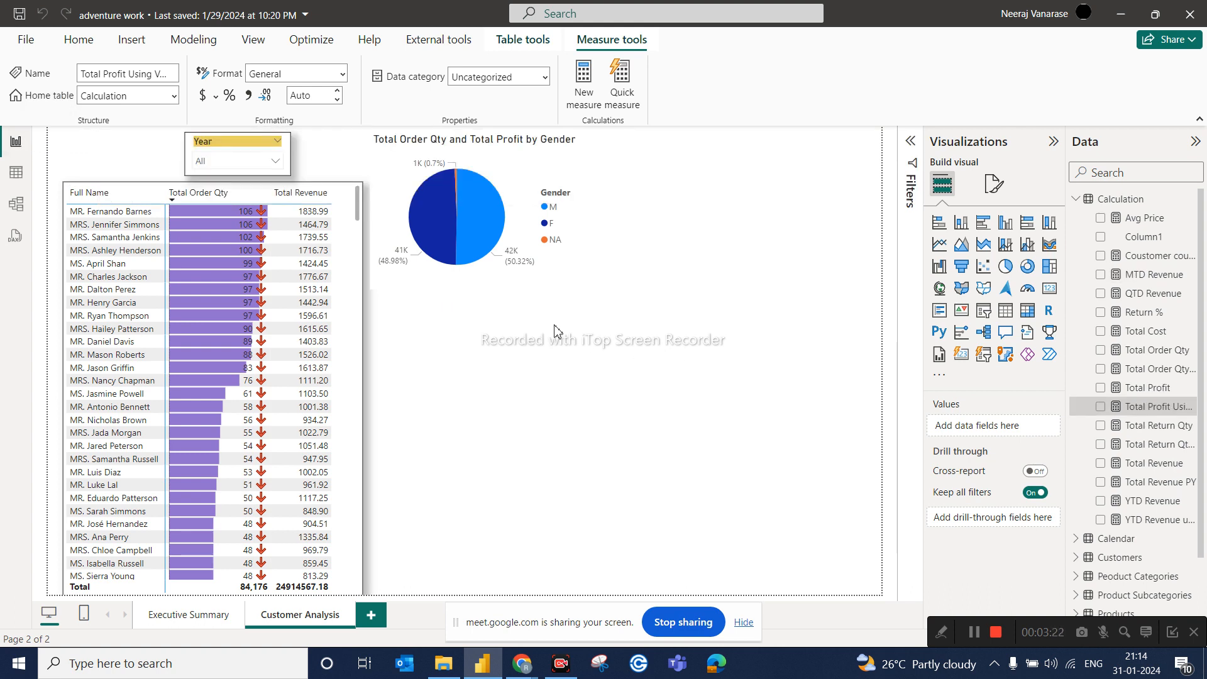
left_click(736, 298)
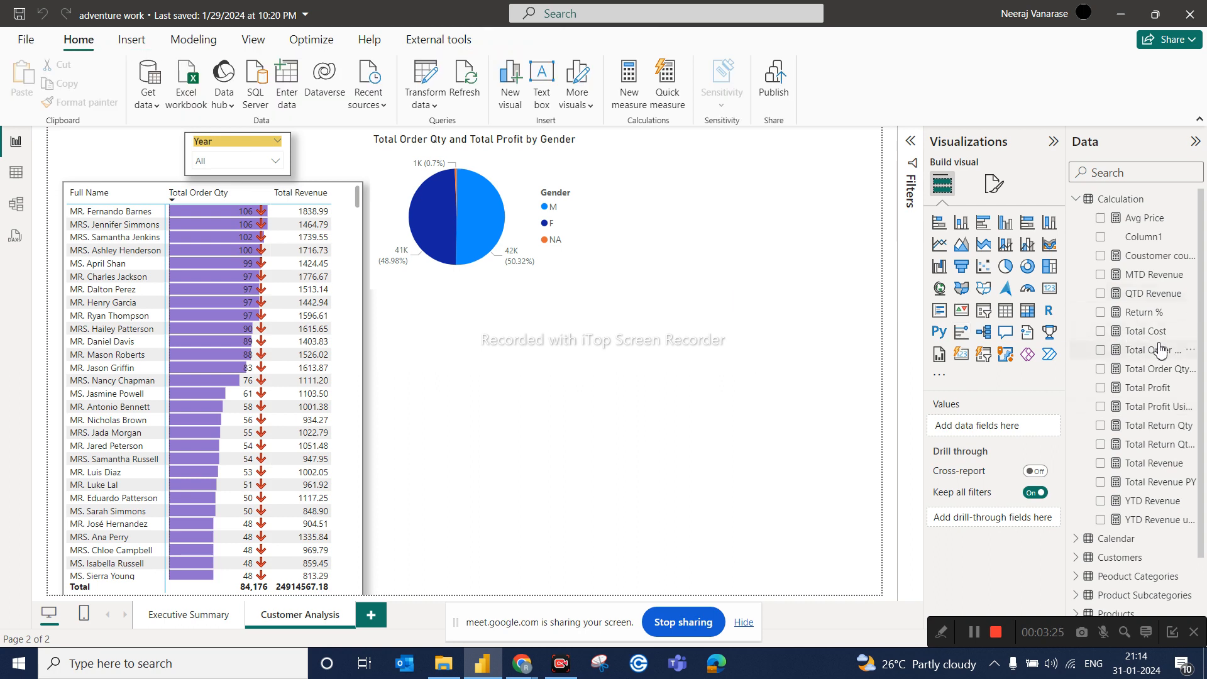
Step: Find the Full Name field in the Customers table and place it as a new table visual in the page's empty area
left_click(1133, 180)
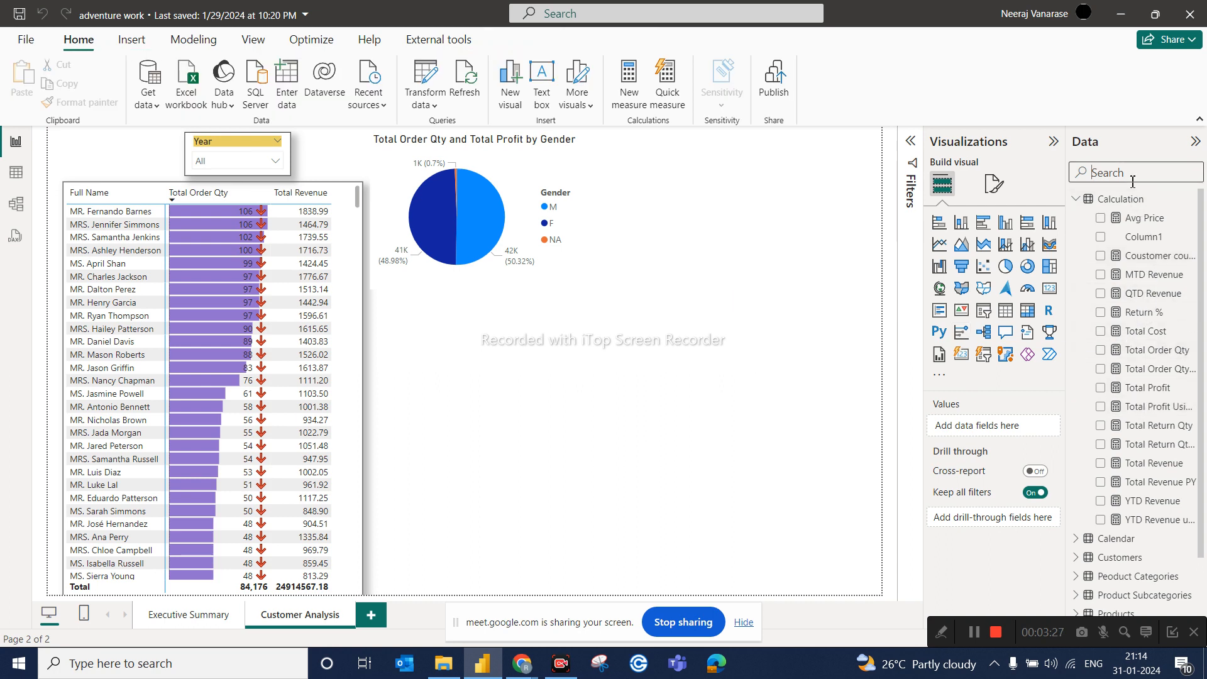
type("full")
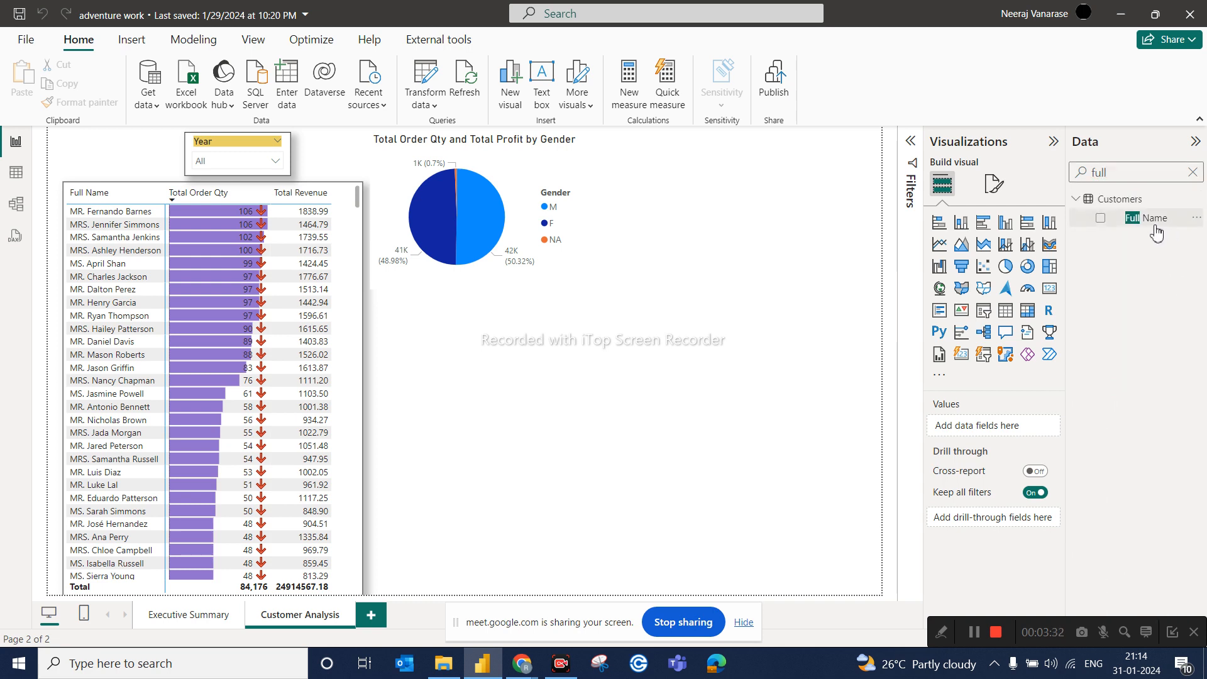
left_click_drag(1151, 218, 665, 341)
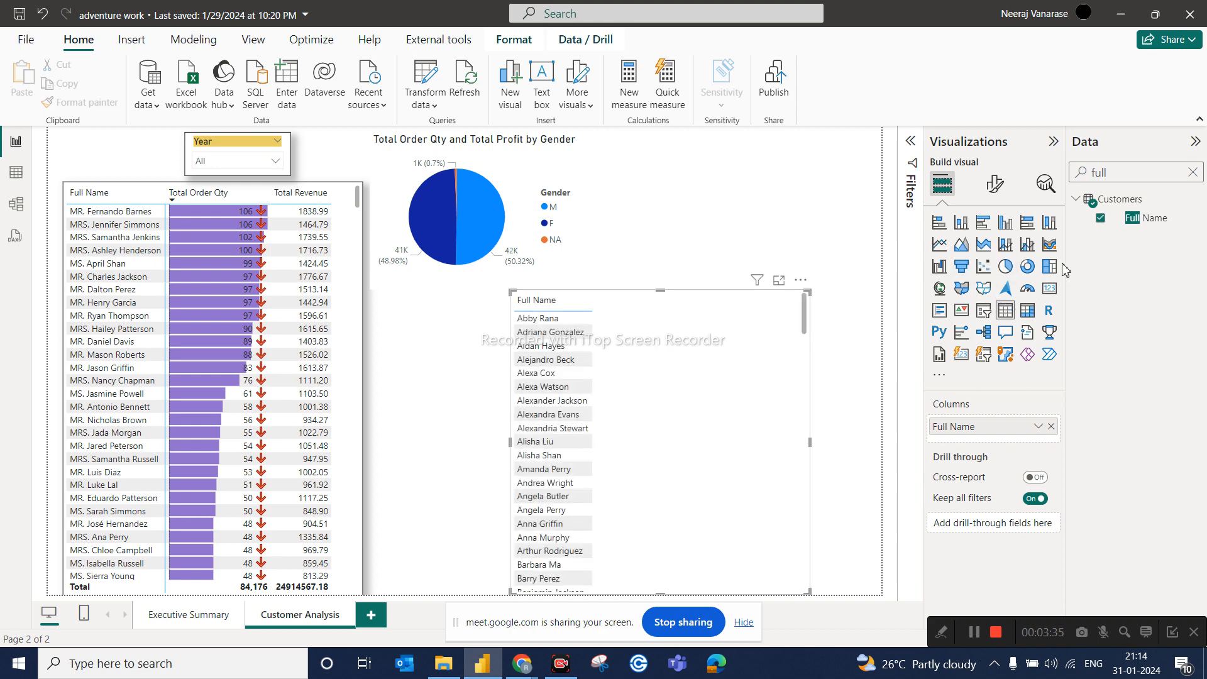
Step: Find the profit measures and add Total Profit and Total Profit Using Varaibles as columns of the Full Name table
double_click(1122, 172)
type("prof")
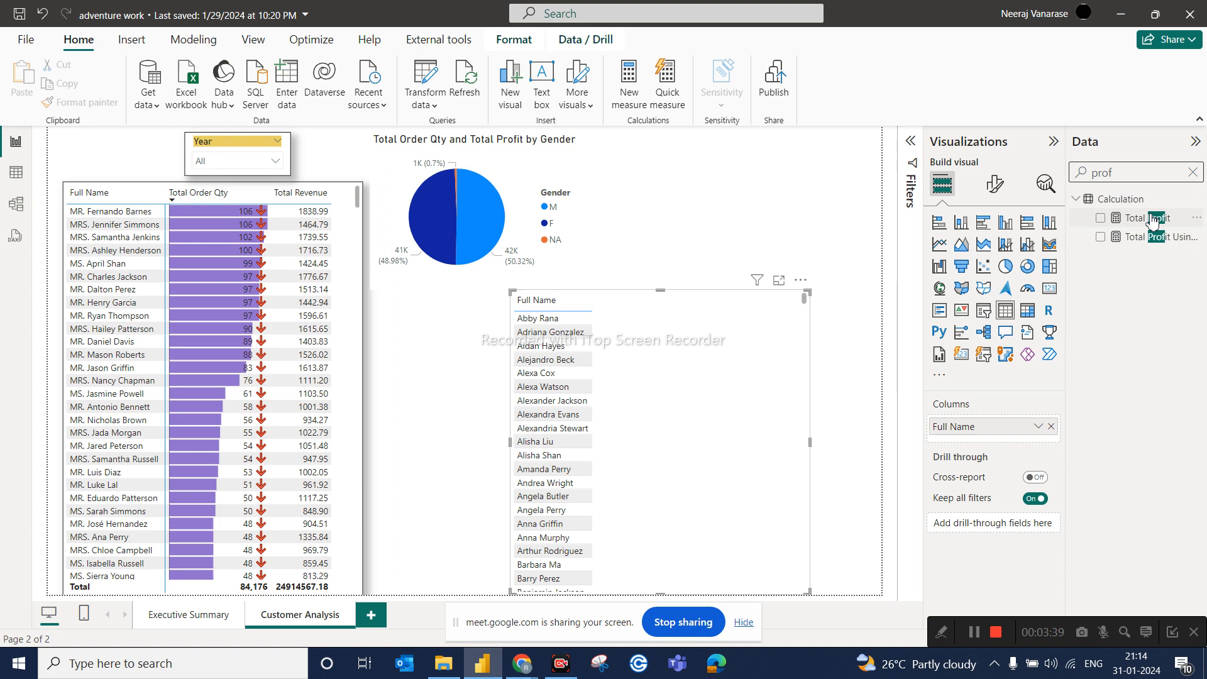
left_click_drag(1152, 218, 1020, 448)
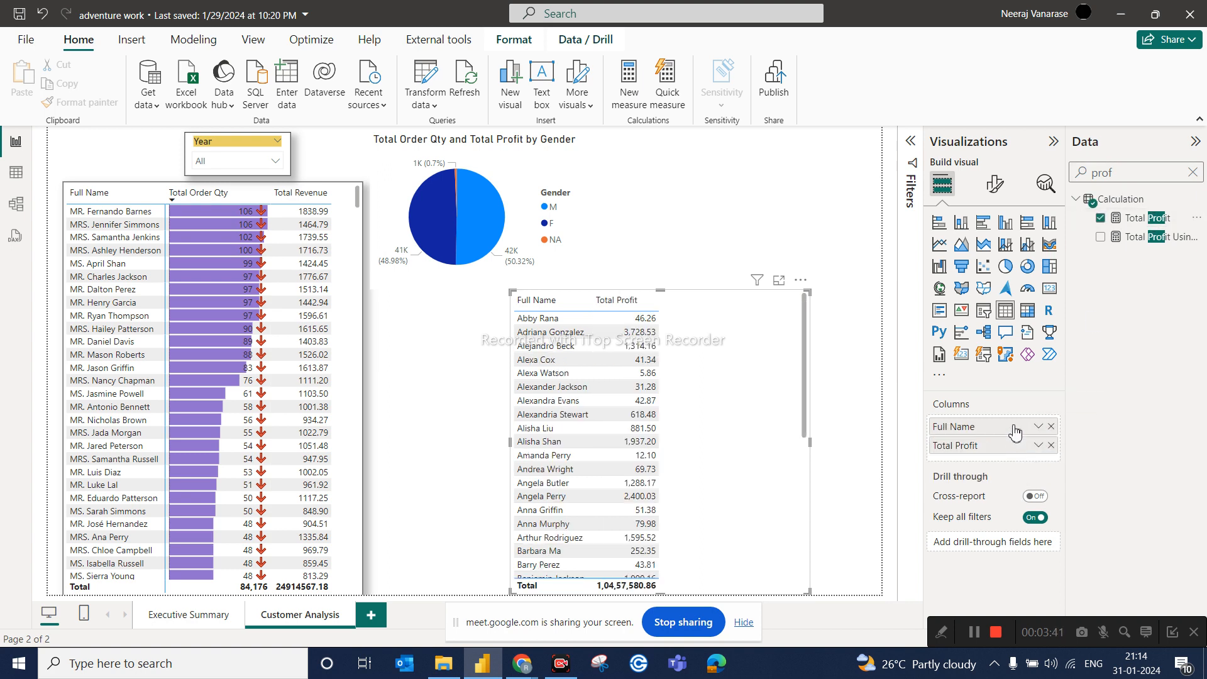
left_click_drag(1147, 242, 1003, 456)
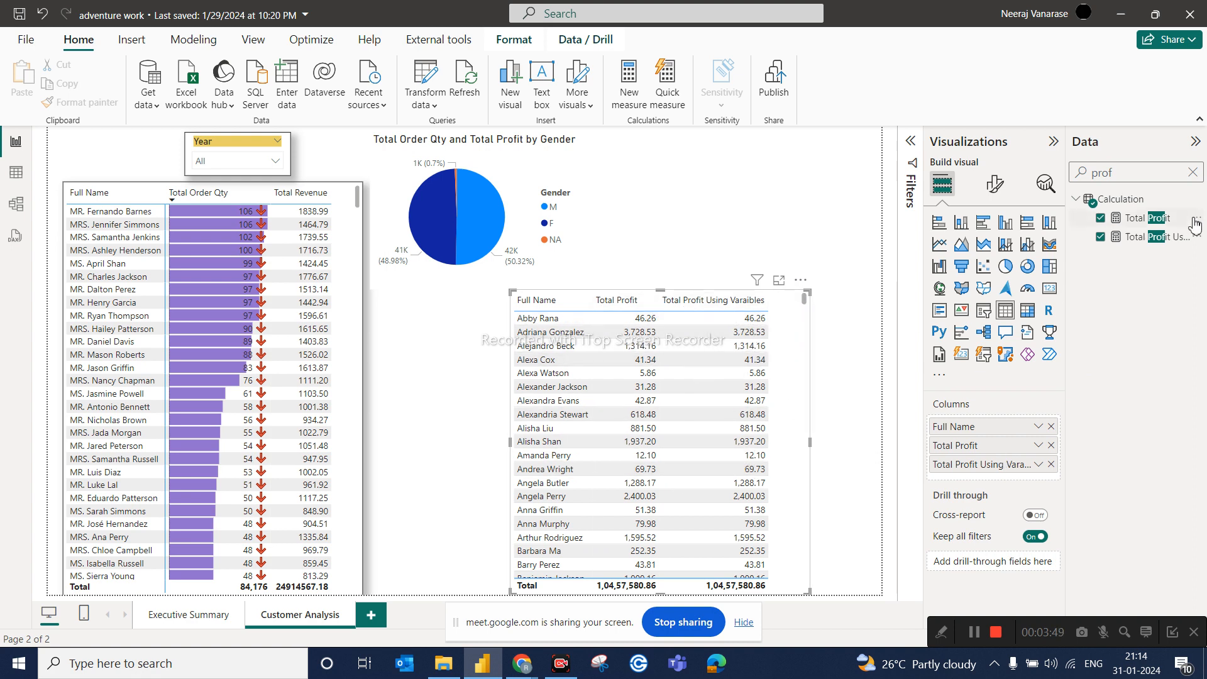
Step: Compare the formulas of the Total Profit and Total Profit Using Varaibles measures
left_click(1146, 238)
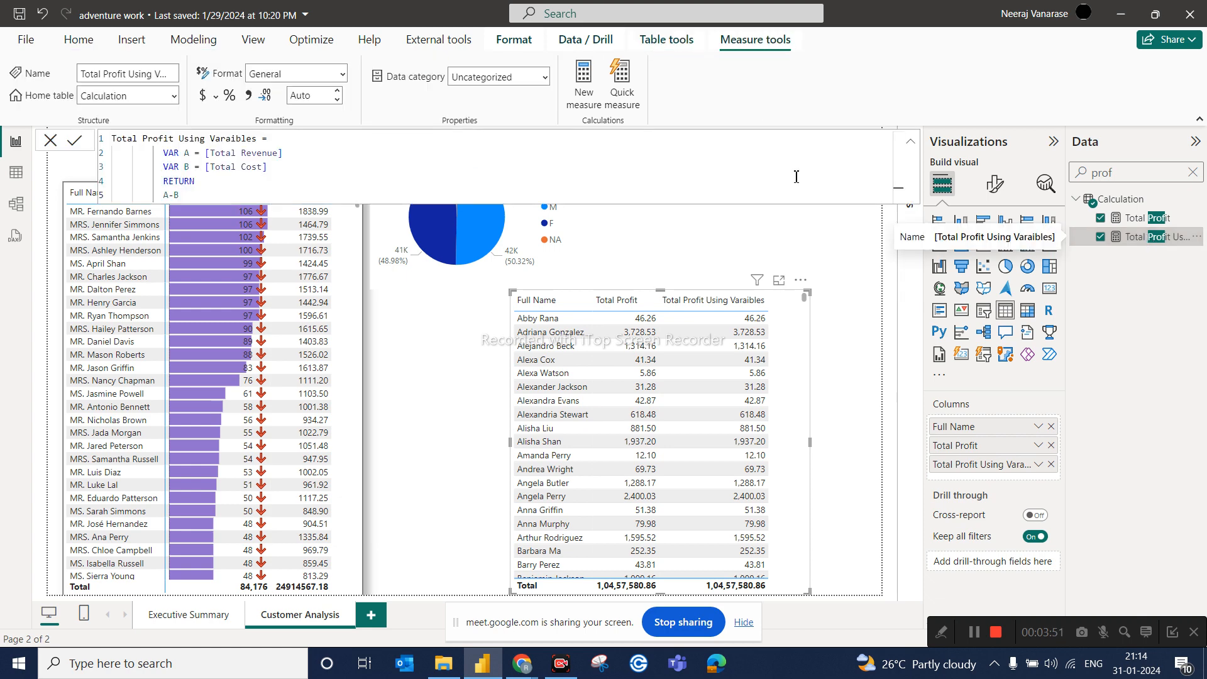
left_click(1141, 219)
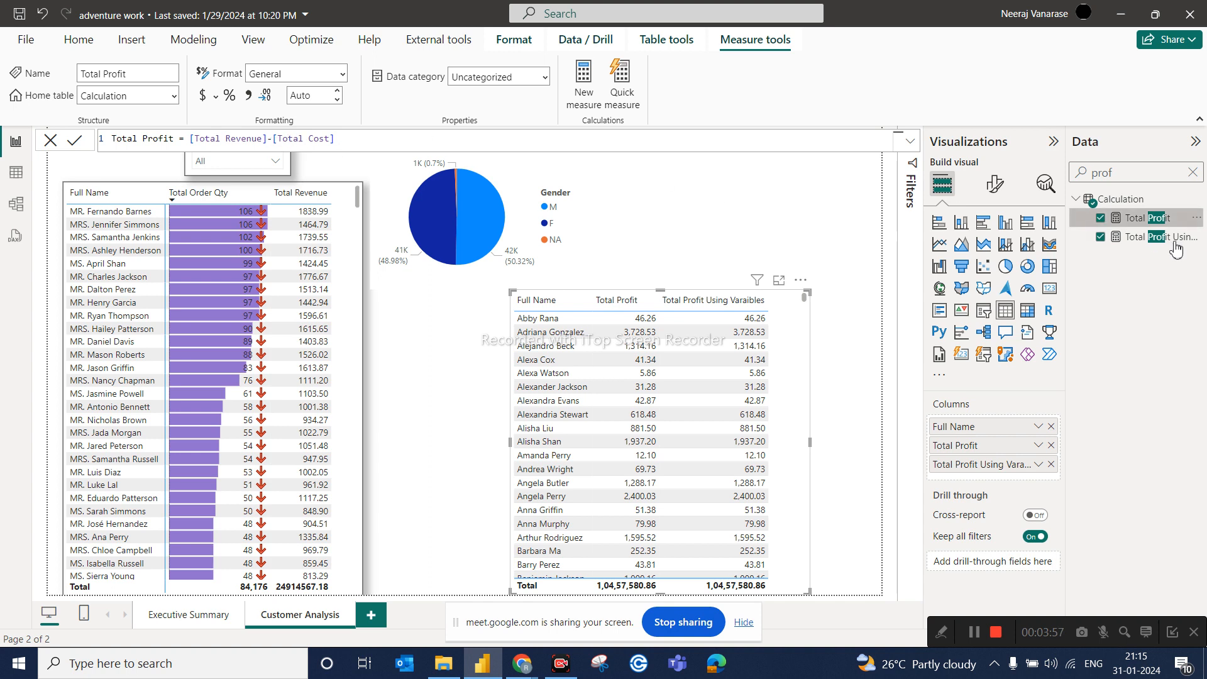
left_click(1150, 237)
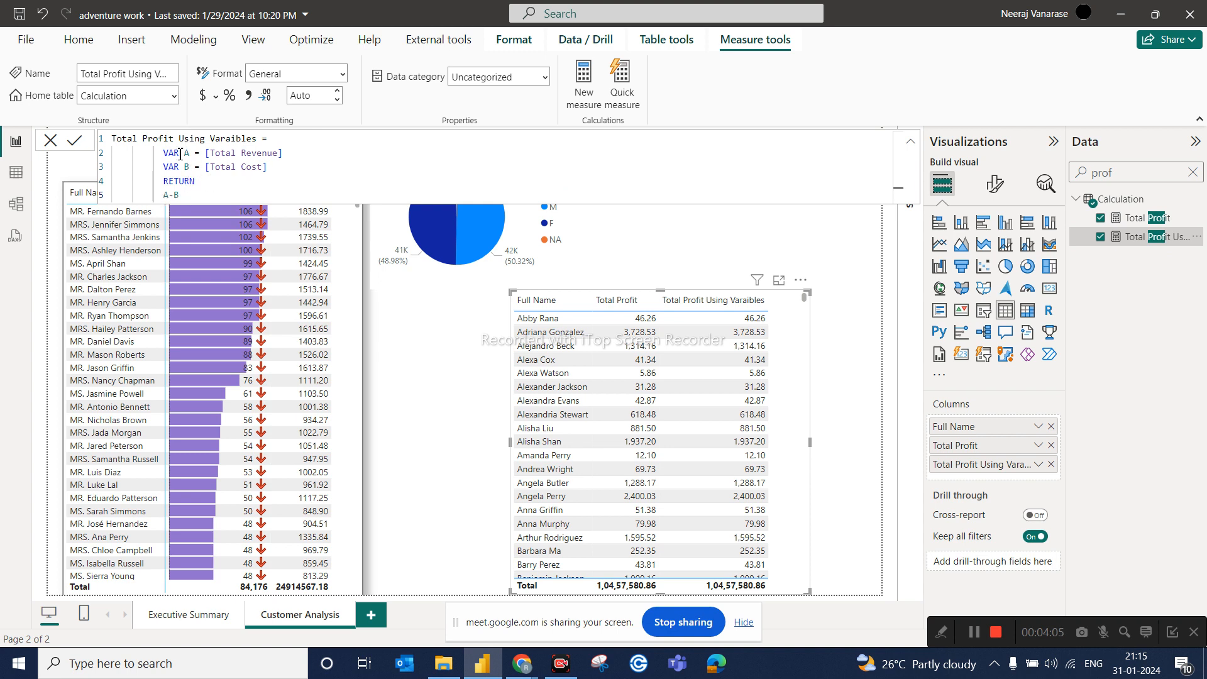
left_click(1153, 220)
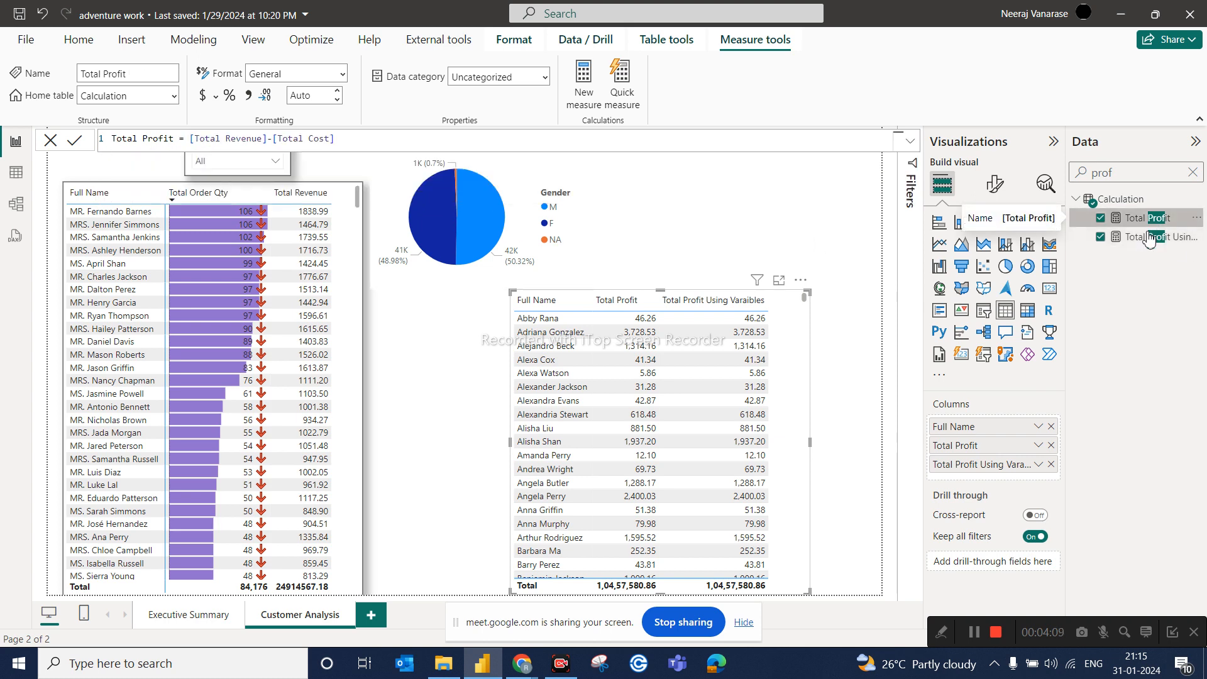
left_click(1146, 239)
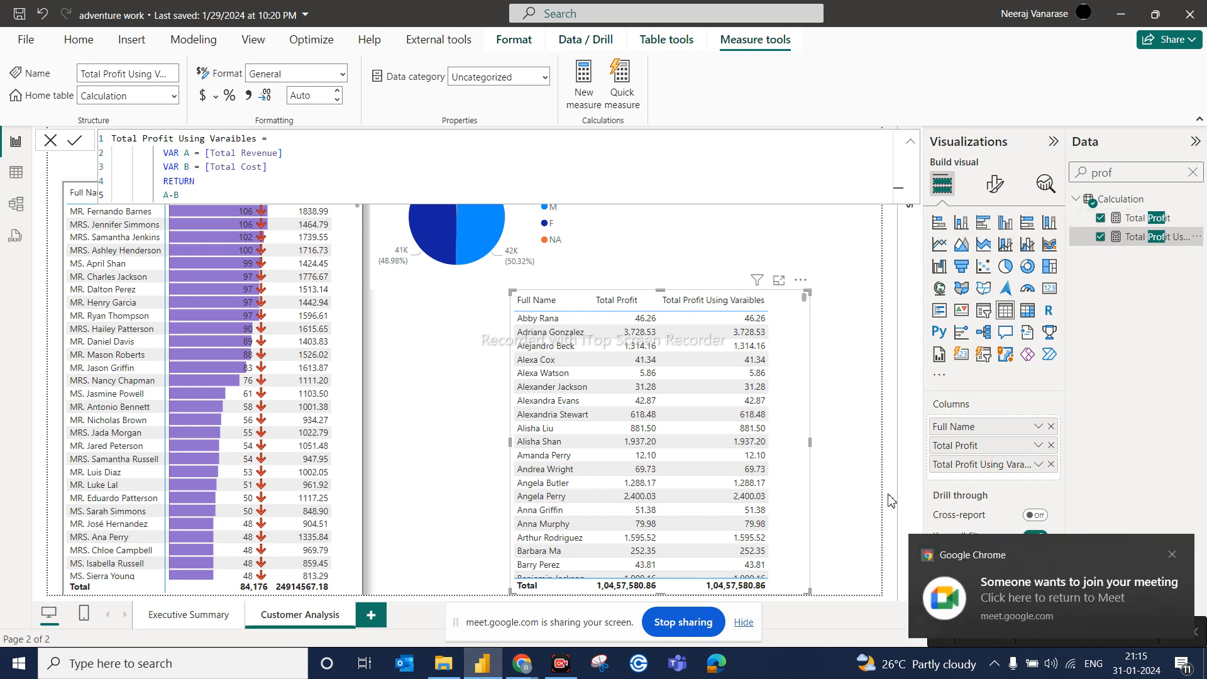
Step: Switch to the Google Meet call, admit the waiting participant and return to the Power BI report
left_click(1063, 588)
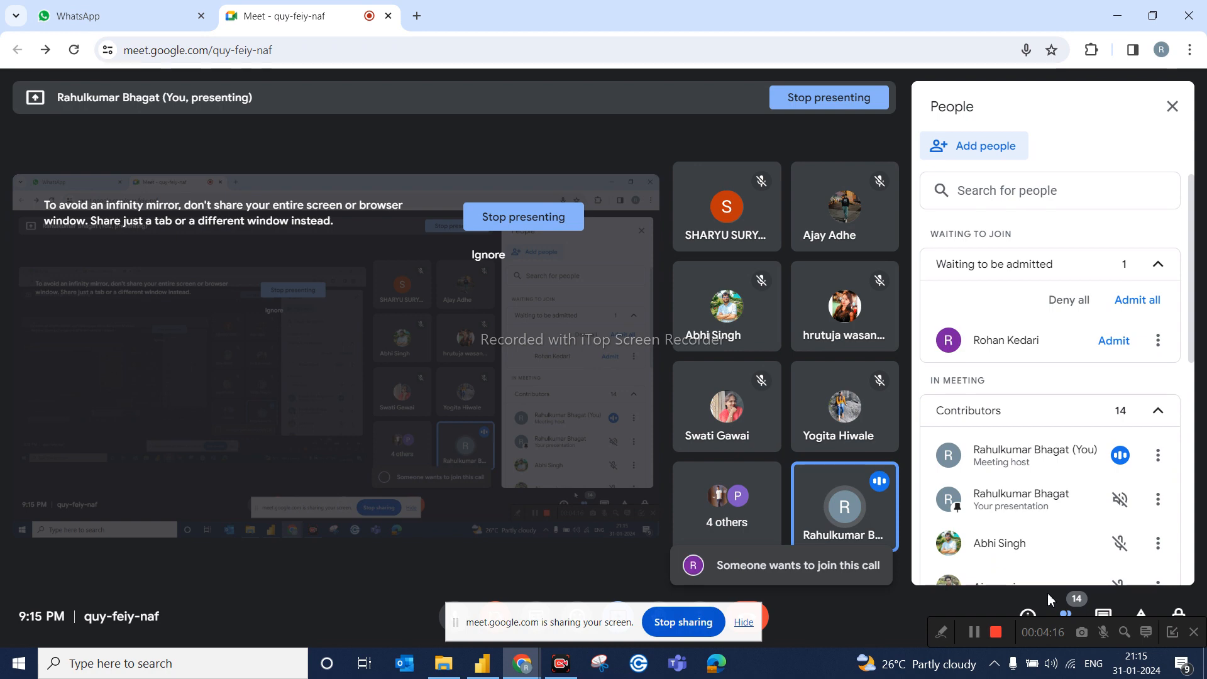
left_click(1112, 351)
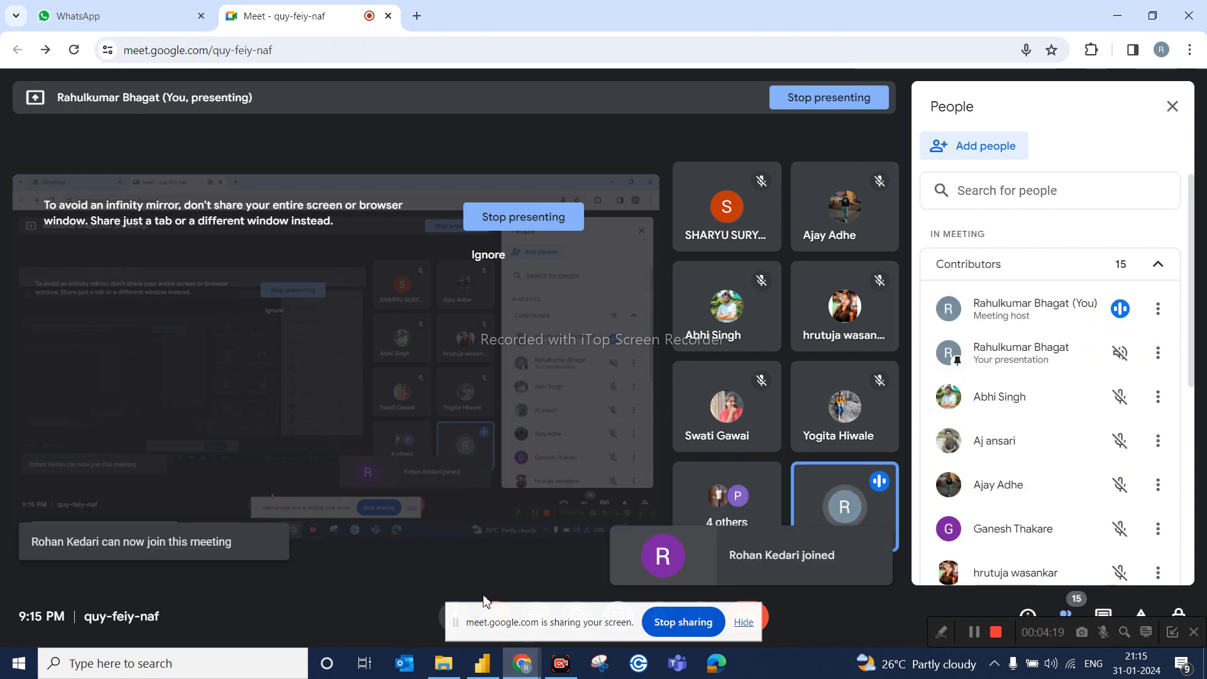
left_click(483, 663)
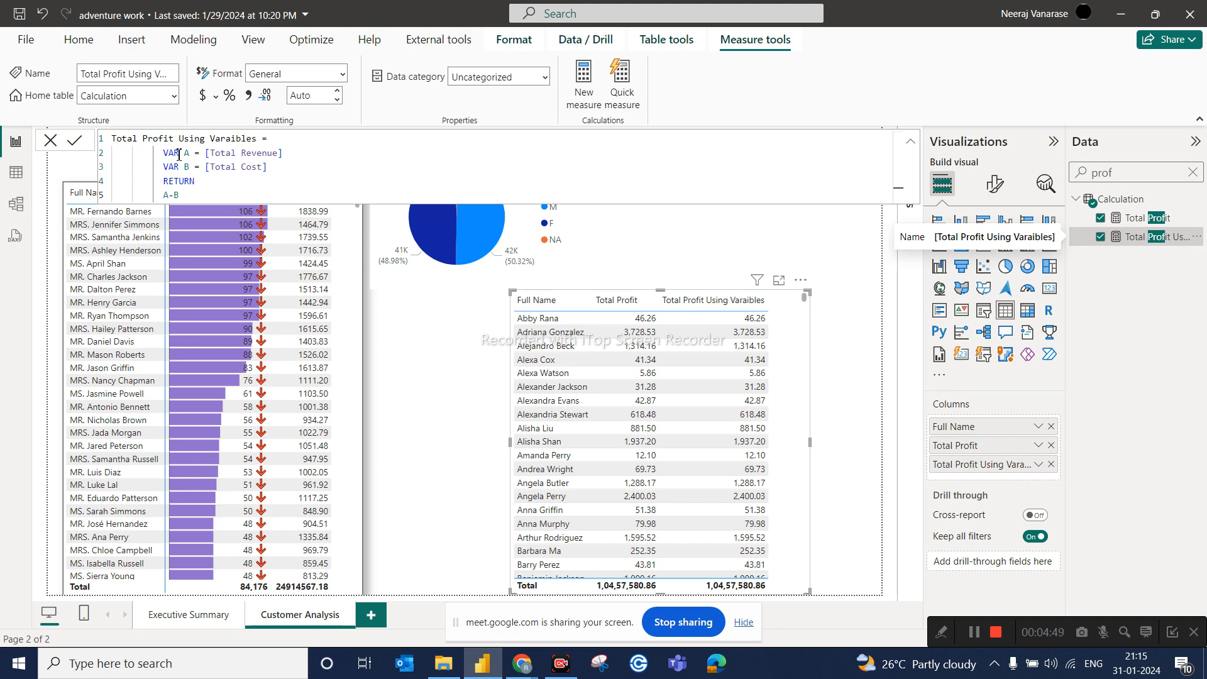
Step: Clear the field search and collapse the expanded measure formula
left_click(1192, 173)
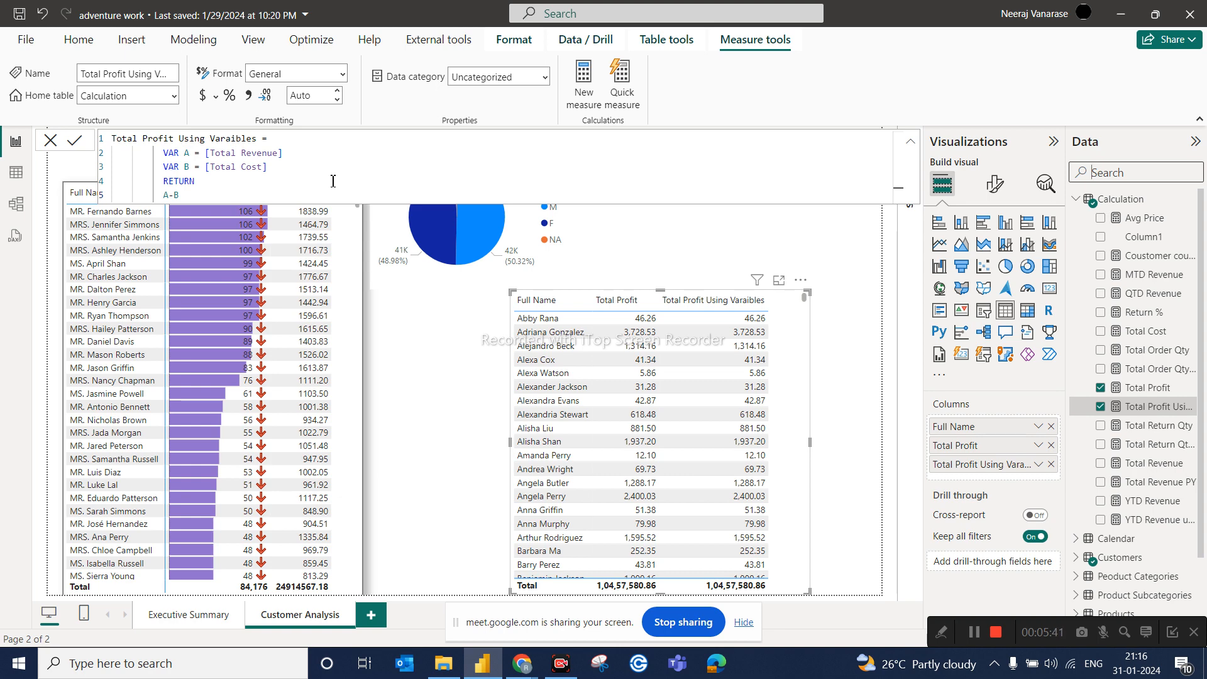
left_click(913, 146)
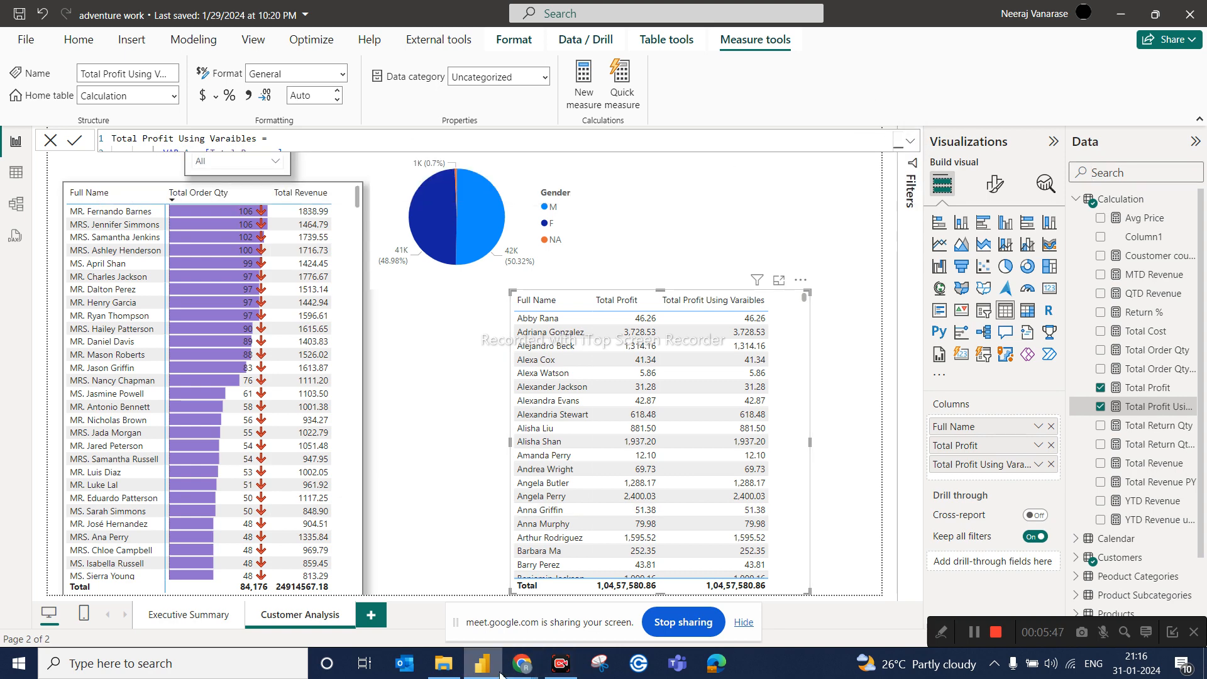
Step: Switch to File Explorer and open the PowerBI Course folder inside PowerBI on New Volume (D:)
mouse_move(456, 673)
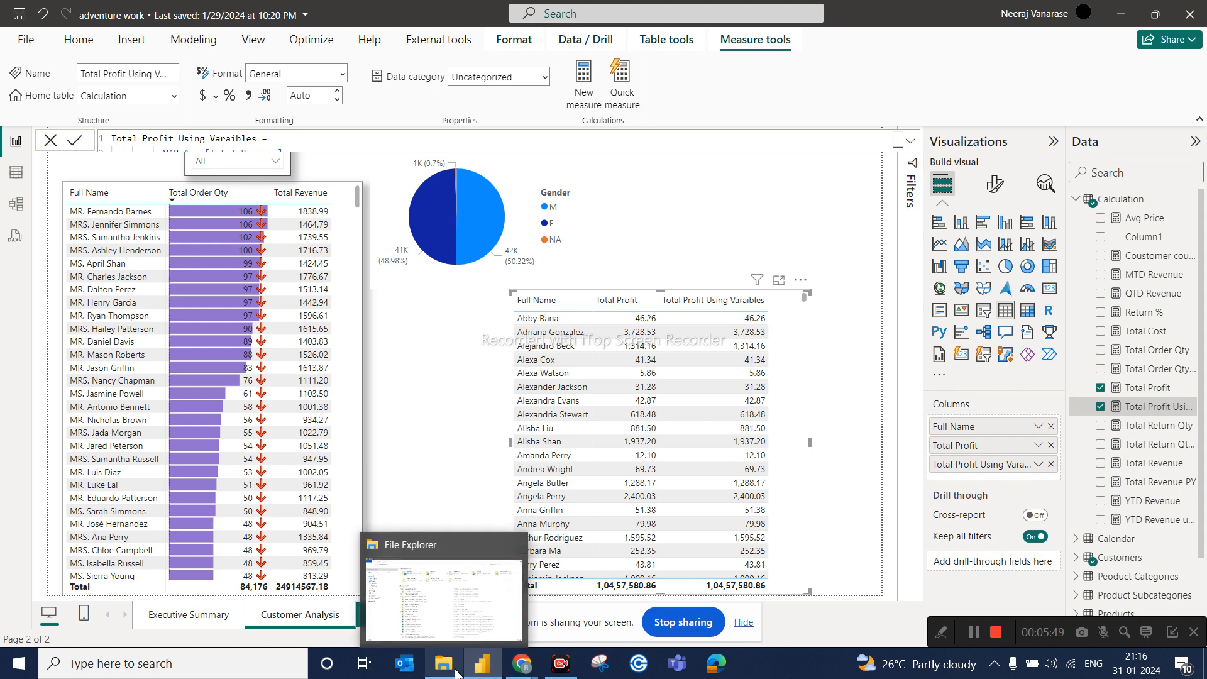
left_click(450, 632)
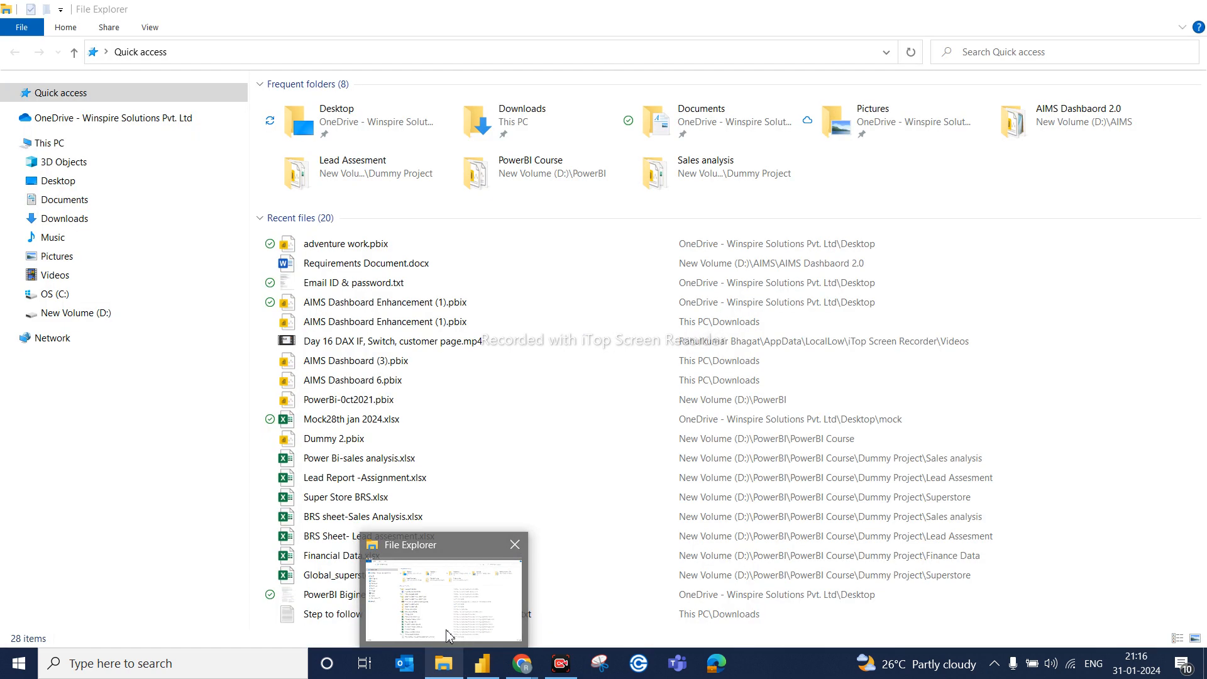
left_click(101, 314)
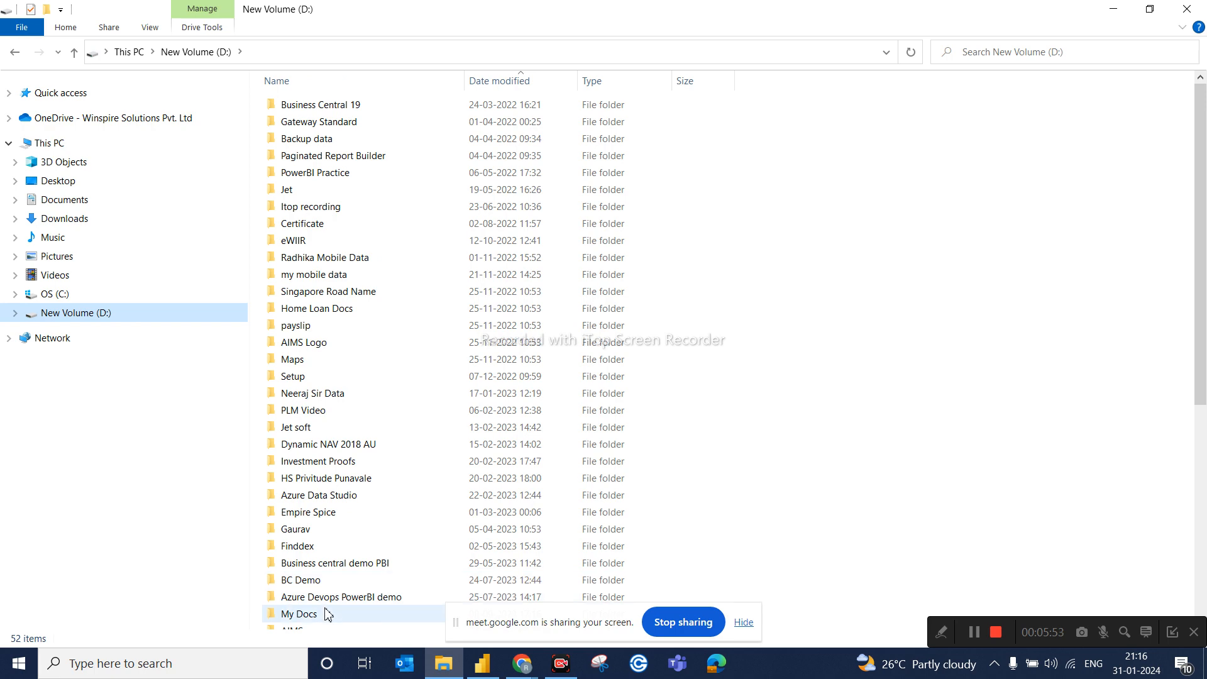
scroll(326, 614, "down", 5)
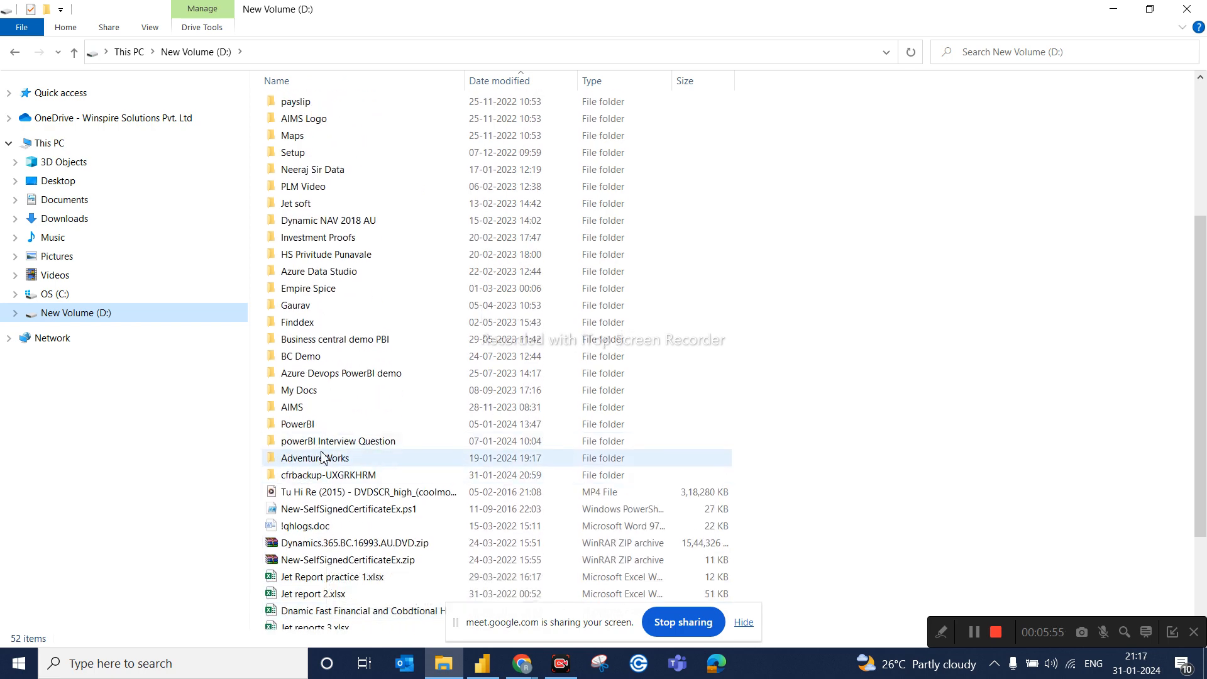
double_click(307, 427)
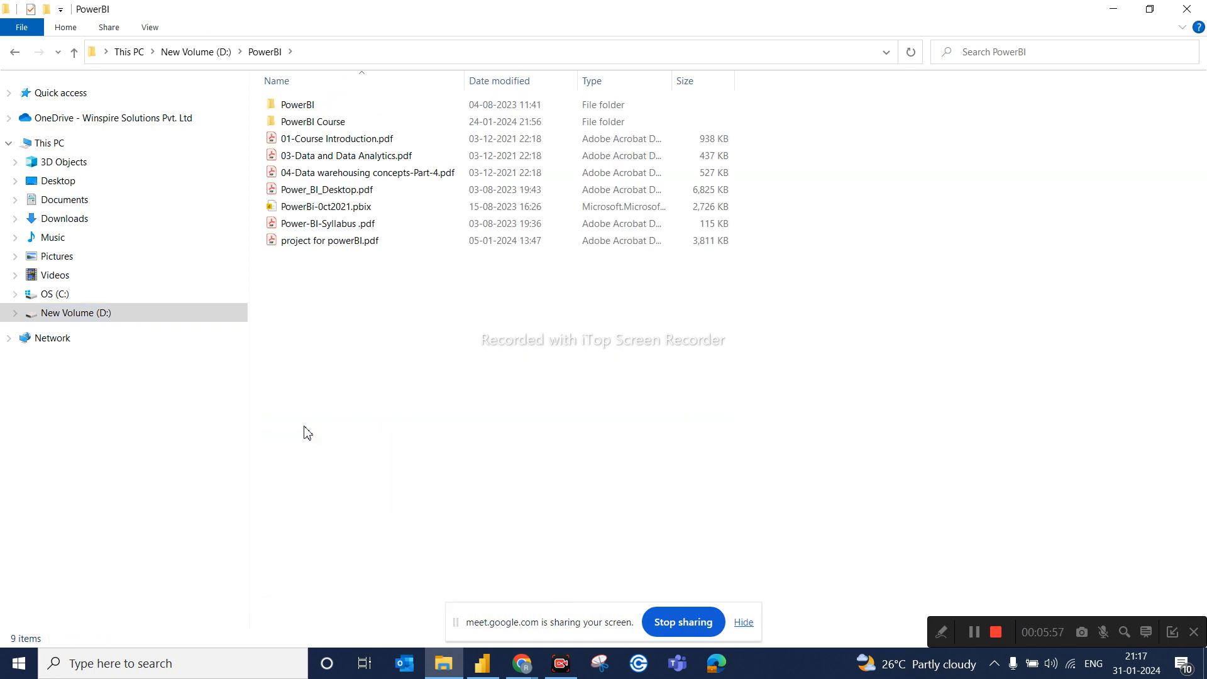
double_click(322, 124)
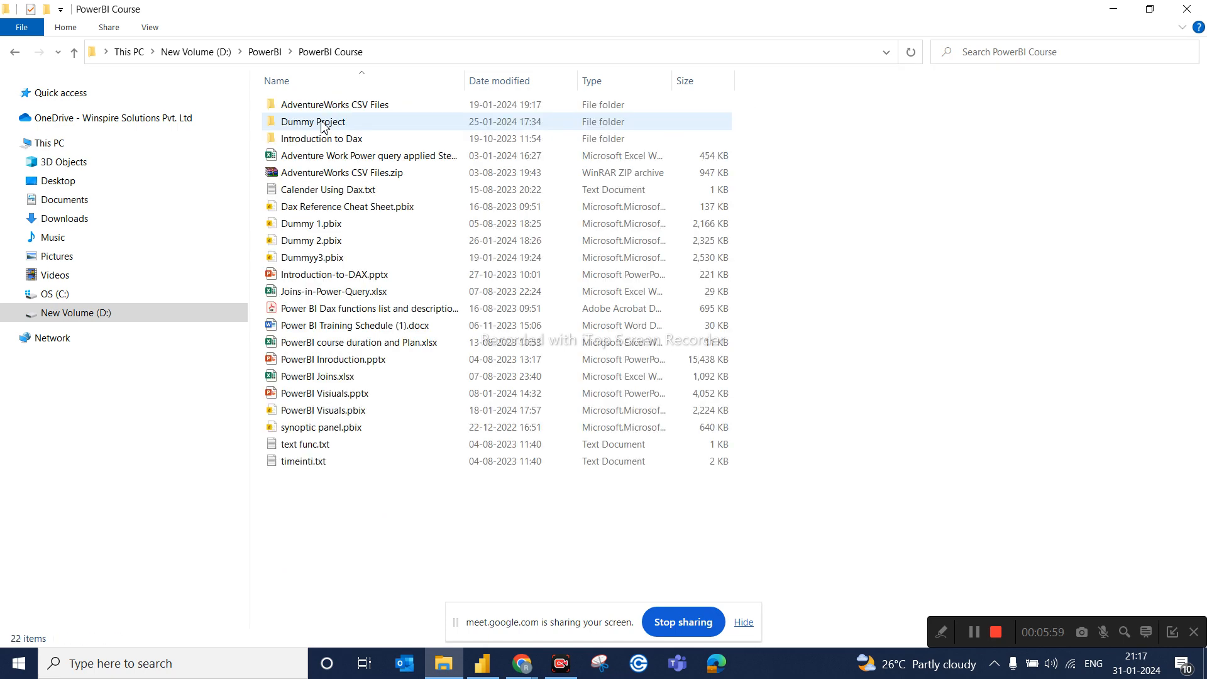
Step: Open text func.txt in Notepad and copy its entire contents
left_click(323, 447)
double_click(323, 447)
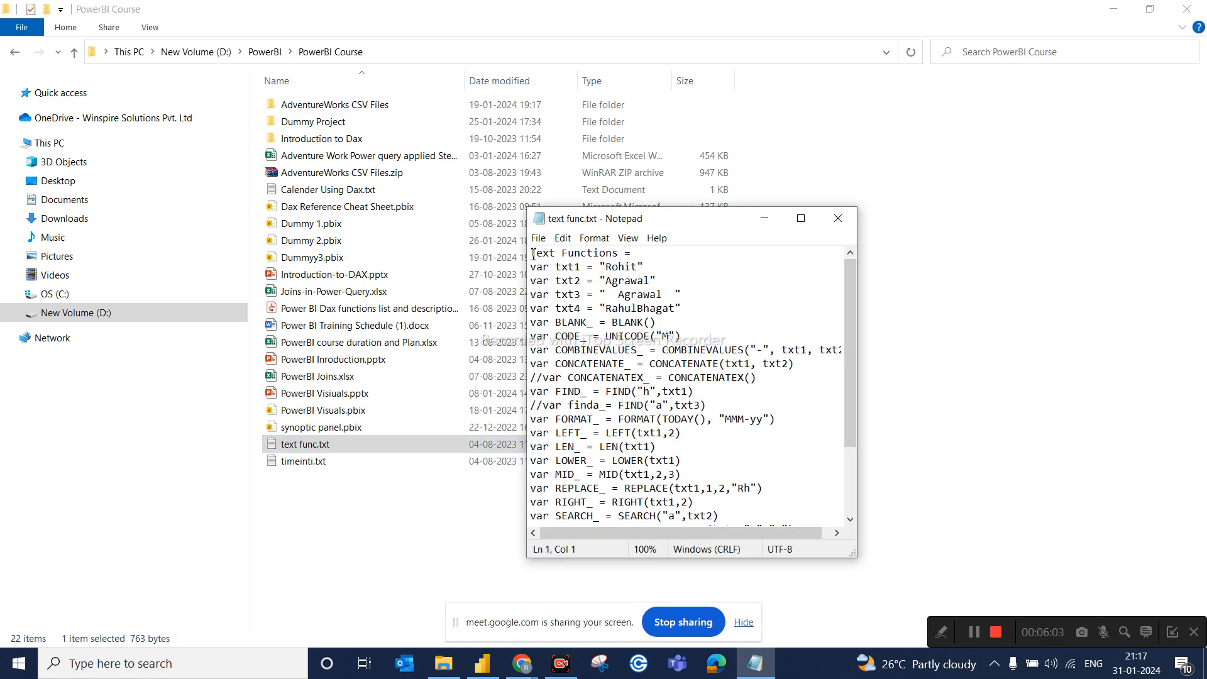
key("ctrl+a")
key("ctrl+c")
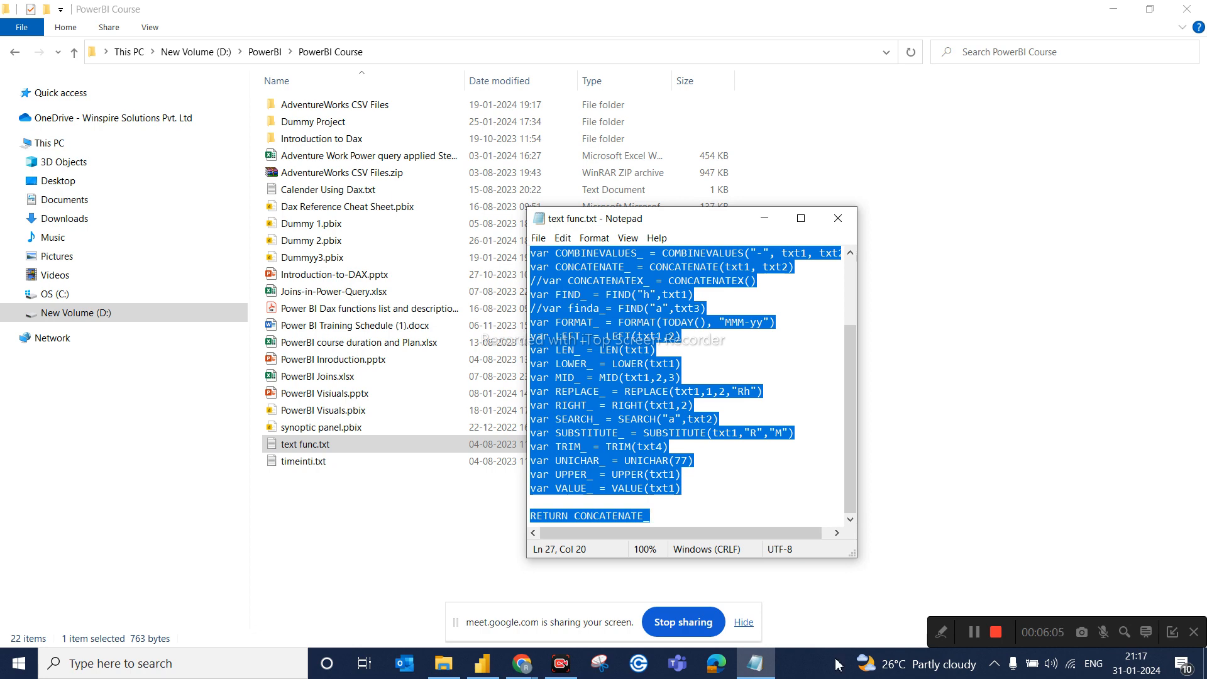
Step: Back in Power BI, create a measure in the Calculation table from the copied Text Functions formula and commit it
left_click(485, 668)
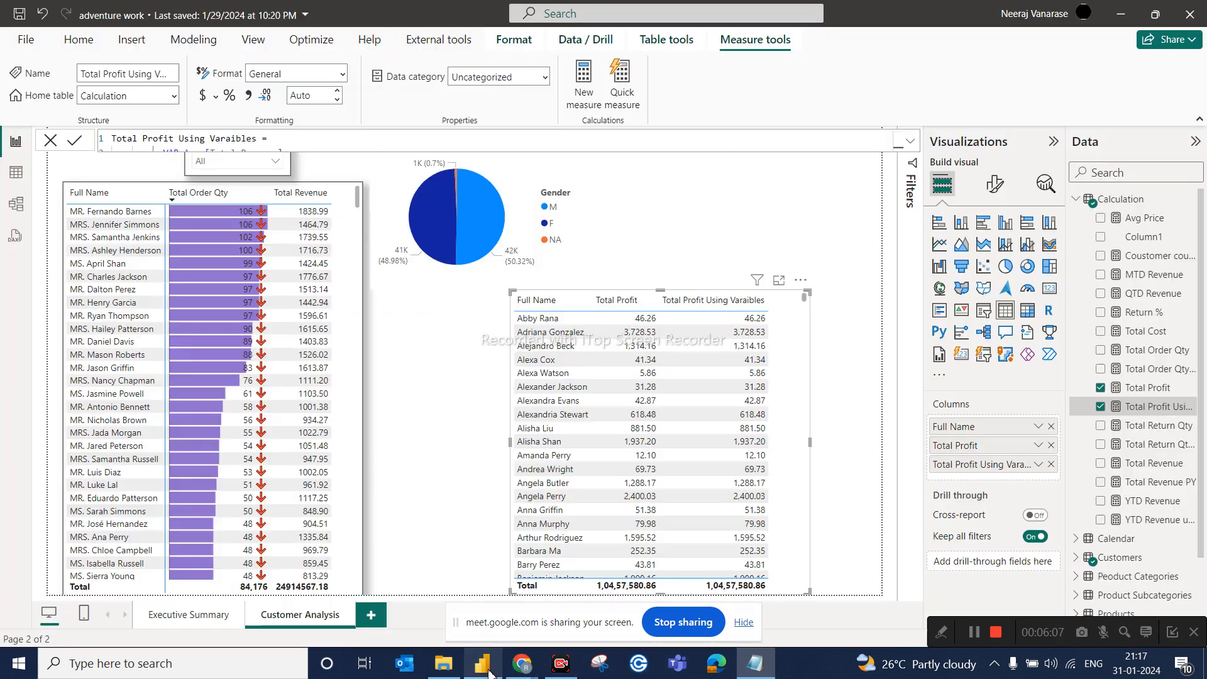
left_click(1187, 205)
left_click(1082, 233)
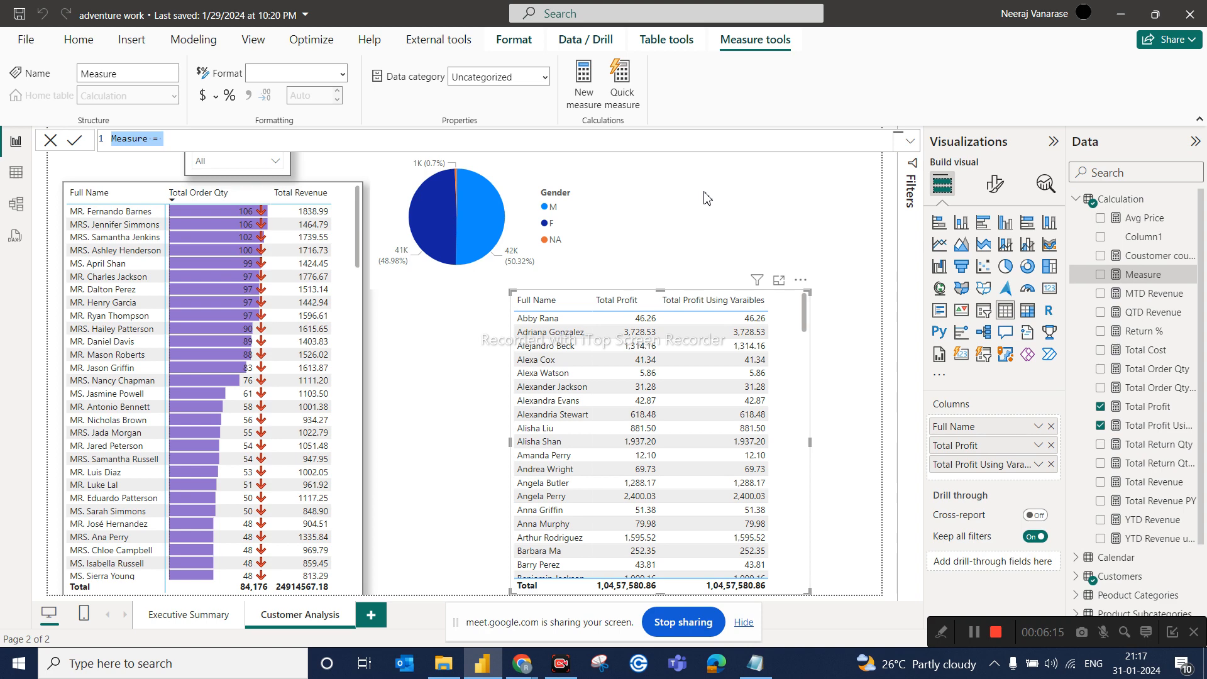
key("ctrl+v")
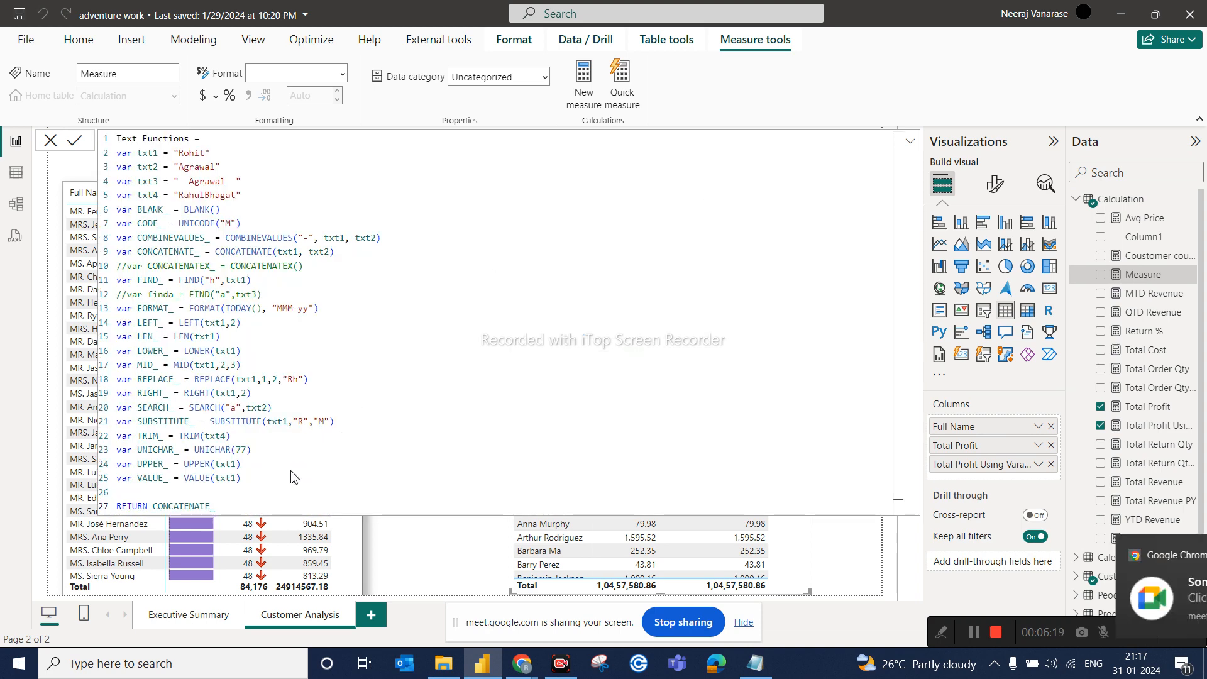
key("Return")
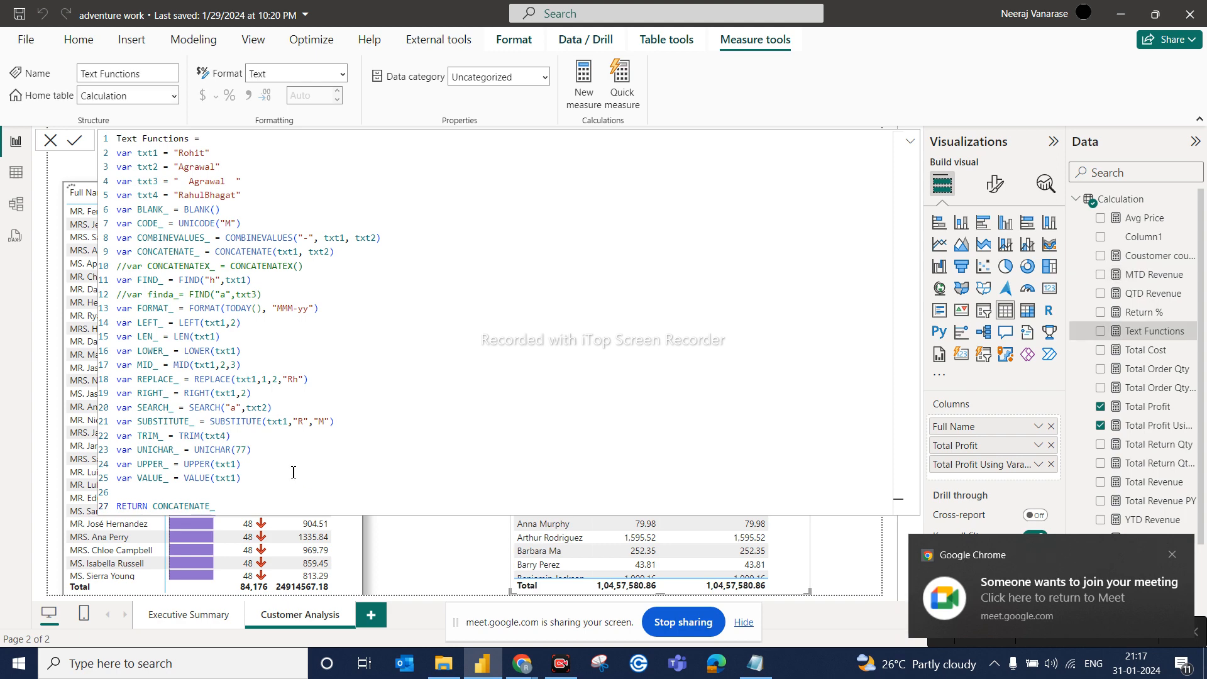
Step: Go back to the Google Meet call, let in the next person waiting to join and return to Power BI
left_click(1088, 588)
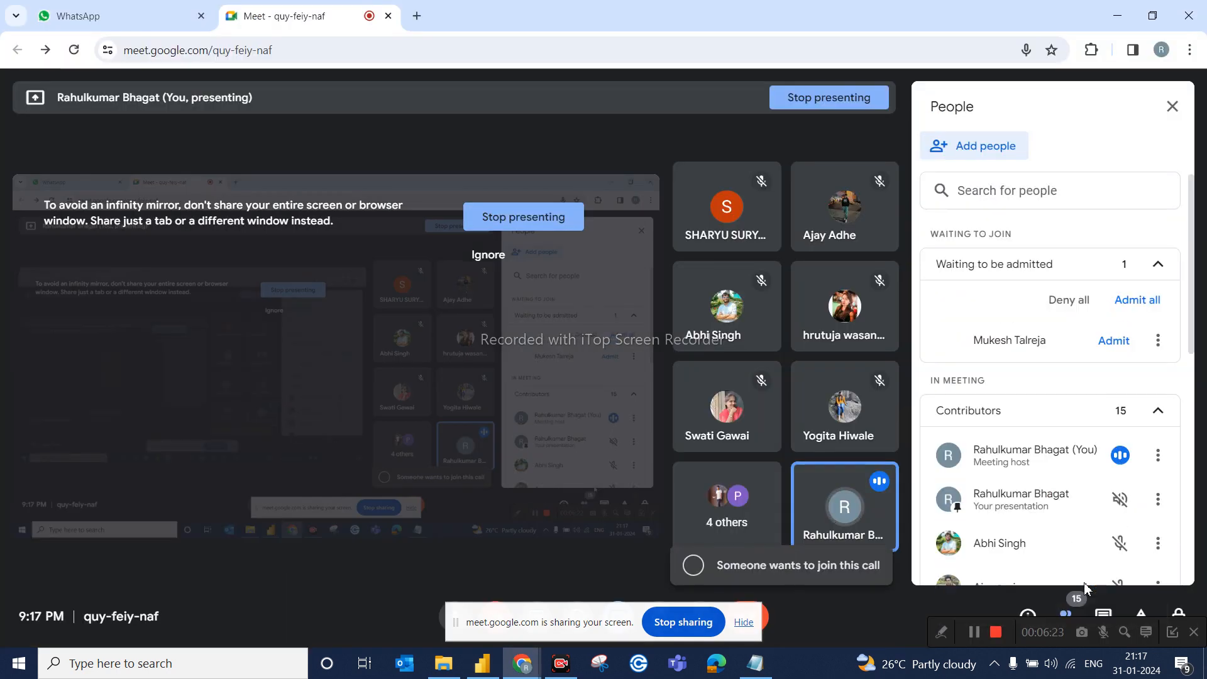
left_click(1109, 342)
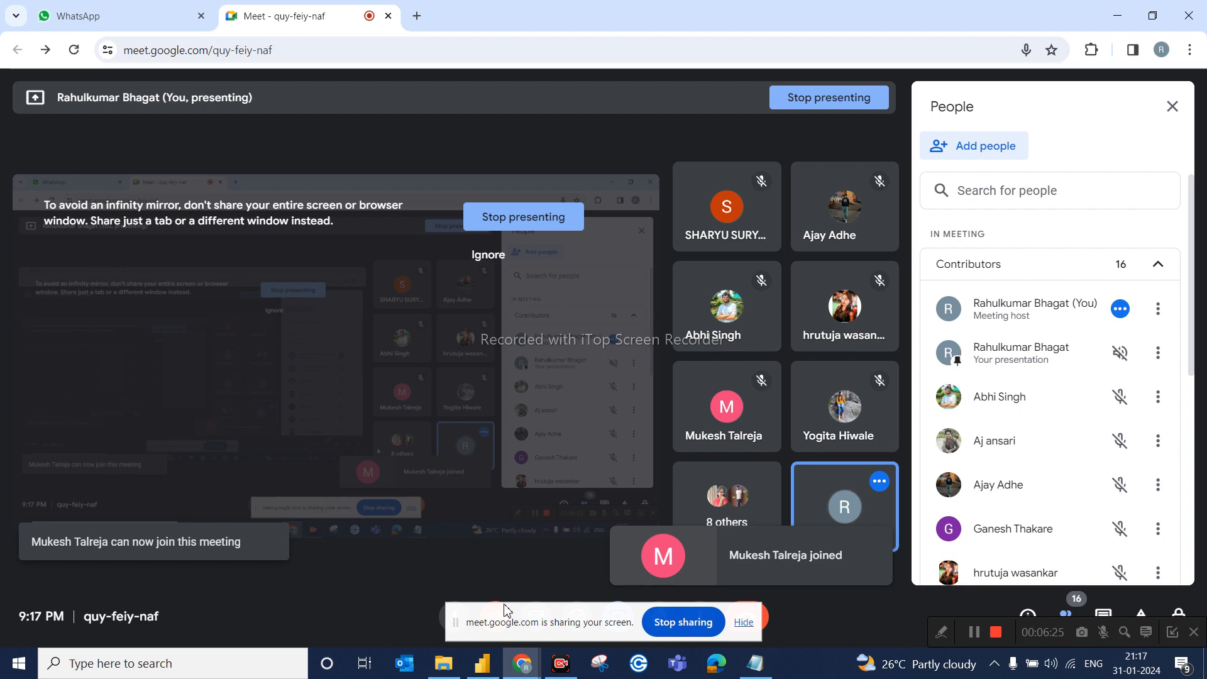
left_click(480, 666)
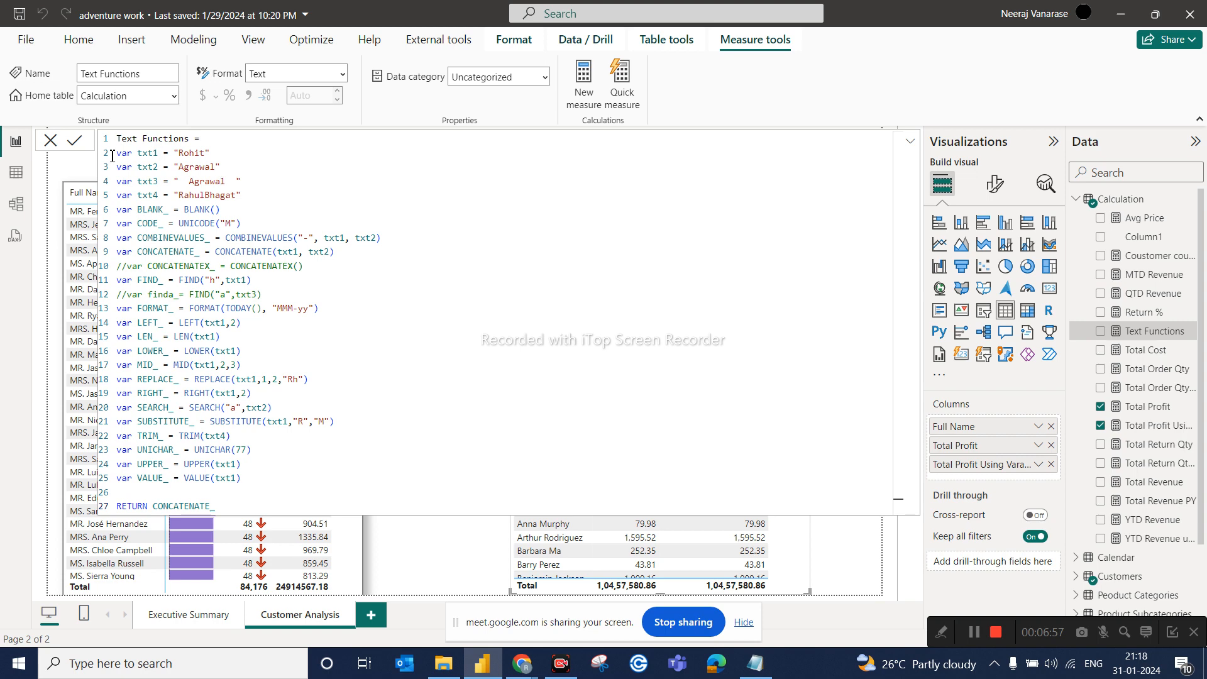
Step: Close the formula editor, then add a new report page with an empty card visual moved to its upper middle area
left_click(51, 140)
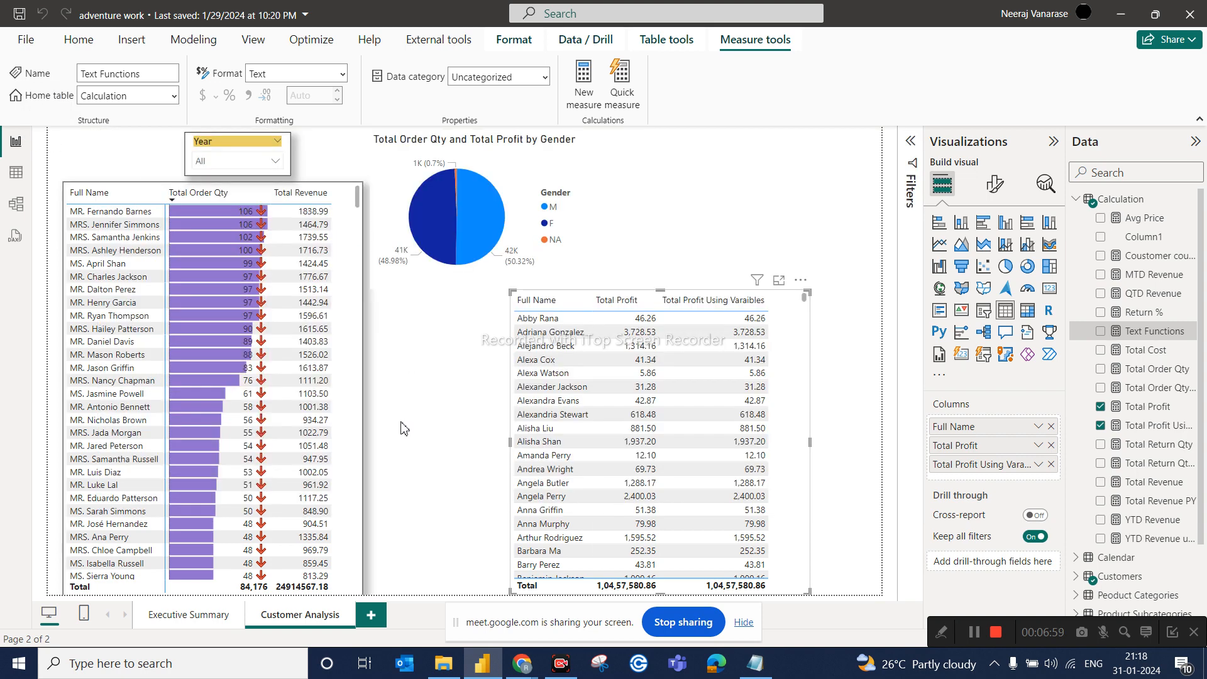
left_click(381, 620)
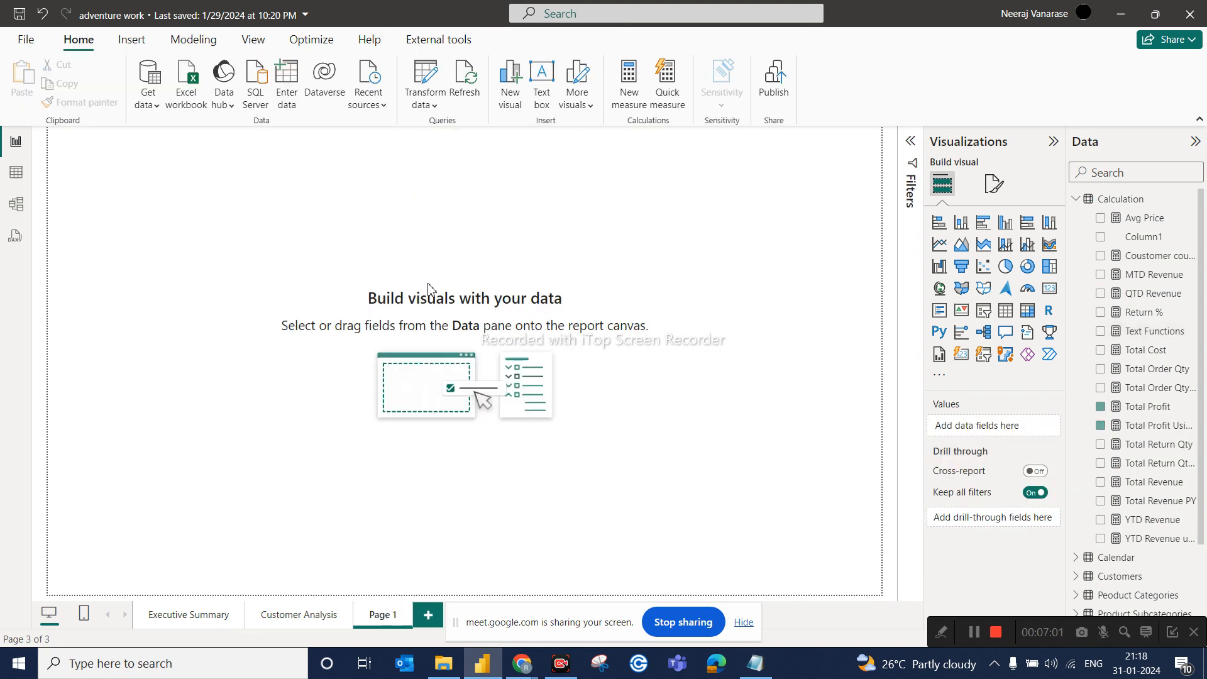
left_click(1050, 290)
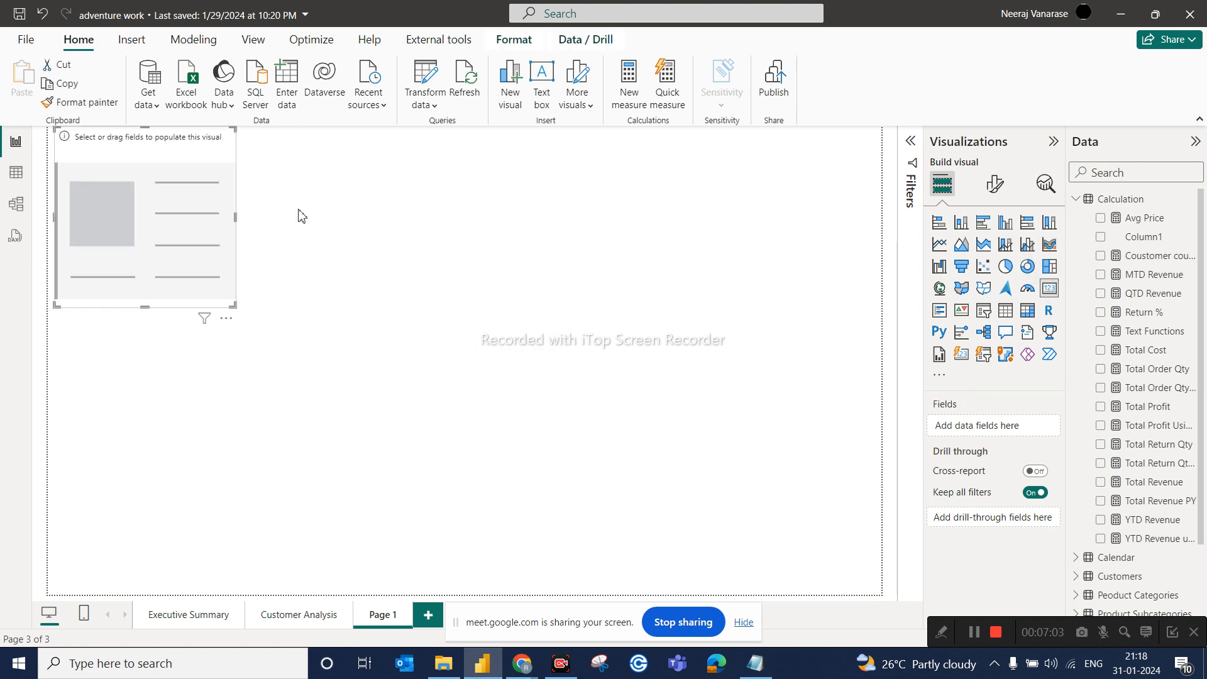
left_click_drag(189, 201, 502, 277)
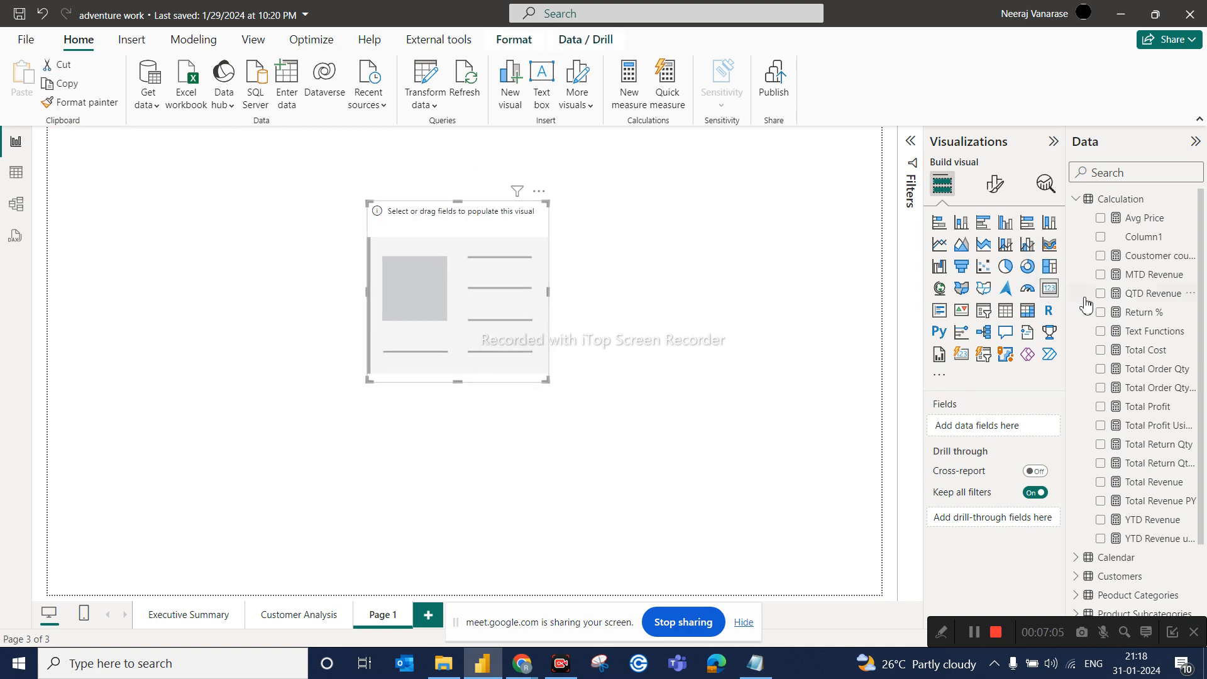
Step: Add the Text Functions measure to the empty card and make the card wider and shorter so the full text fits
left_click_drag(1150, 337, 1006, 428)
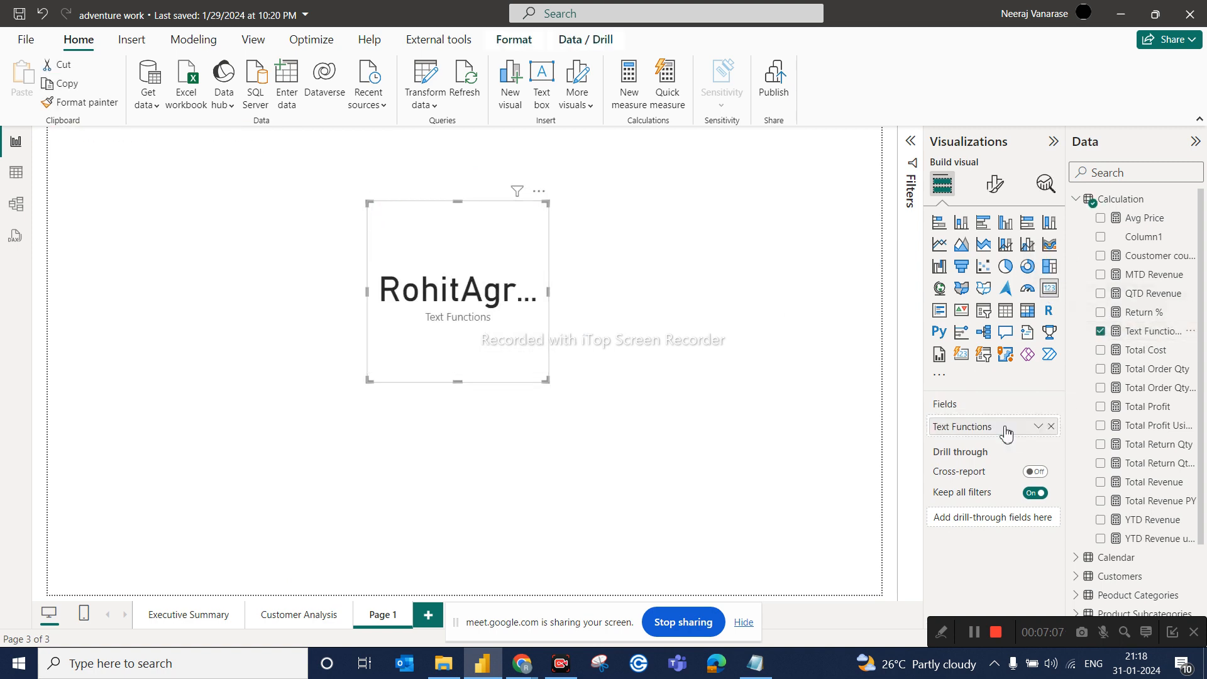
left_click_drag(545, 377, 731, 342)
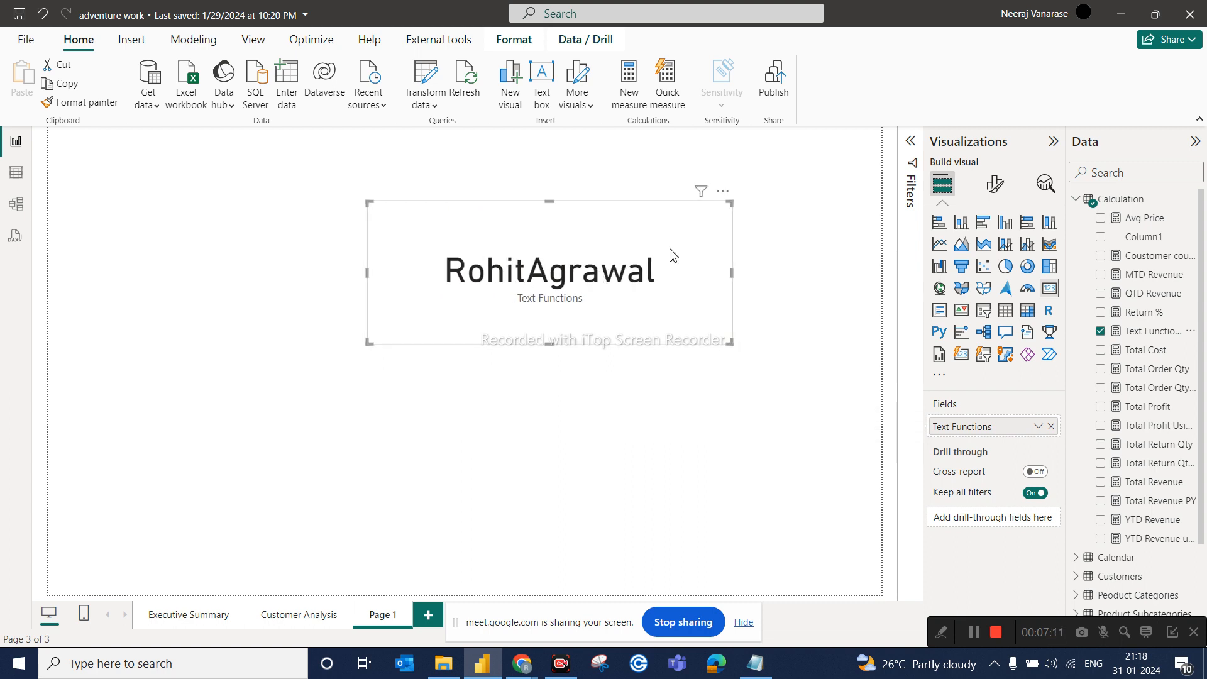
Step: Edit the Text Functions measure so that it returns the LEFT_ variable instead of CONCATENATE_
left_click(1150, 337)
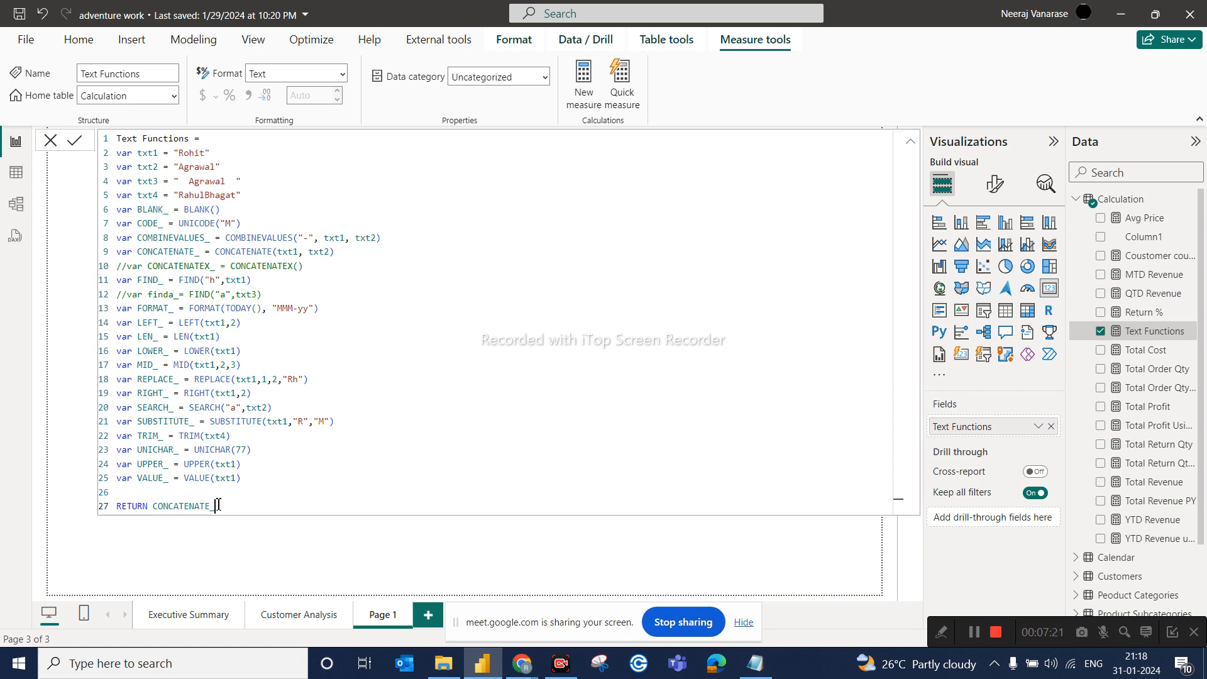
key("BackSpace")
key("BackSpace")
key("BackSpace")
key("BackSpace")
key("BackSpace")
key("BackSpace")
key("BackSpace")
key("BackSpace")
key("BackSpace")
key("BackSpace")
key("BackSpace")
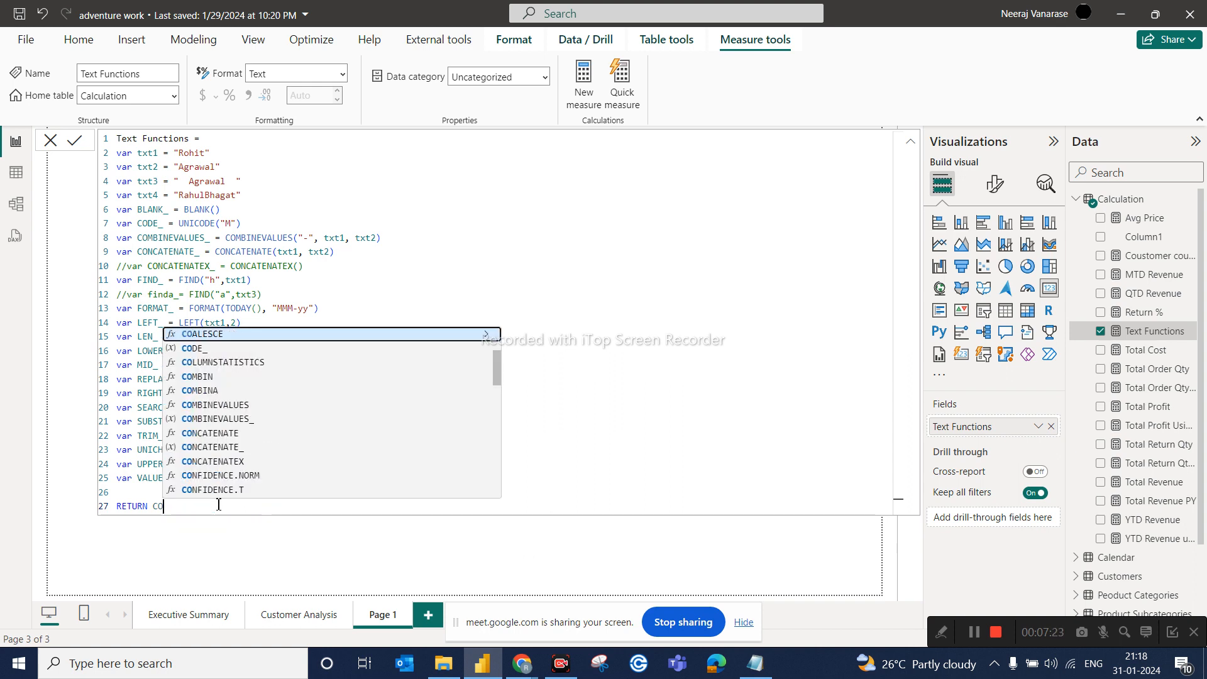
key("BackSpace")
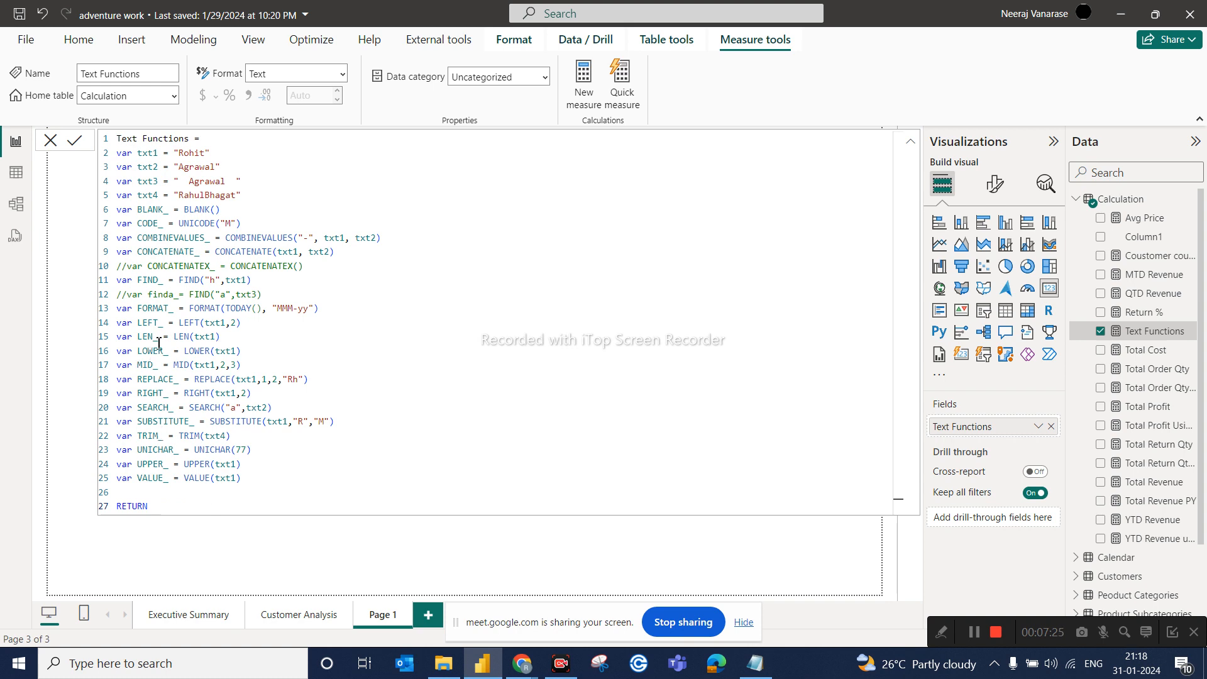
left_click_drag(165, 325, 137, 323)
key("ctrl+c")
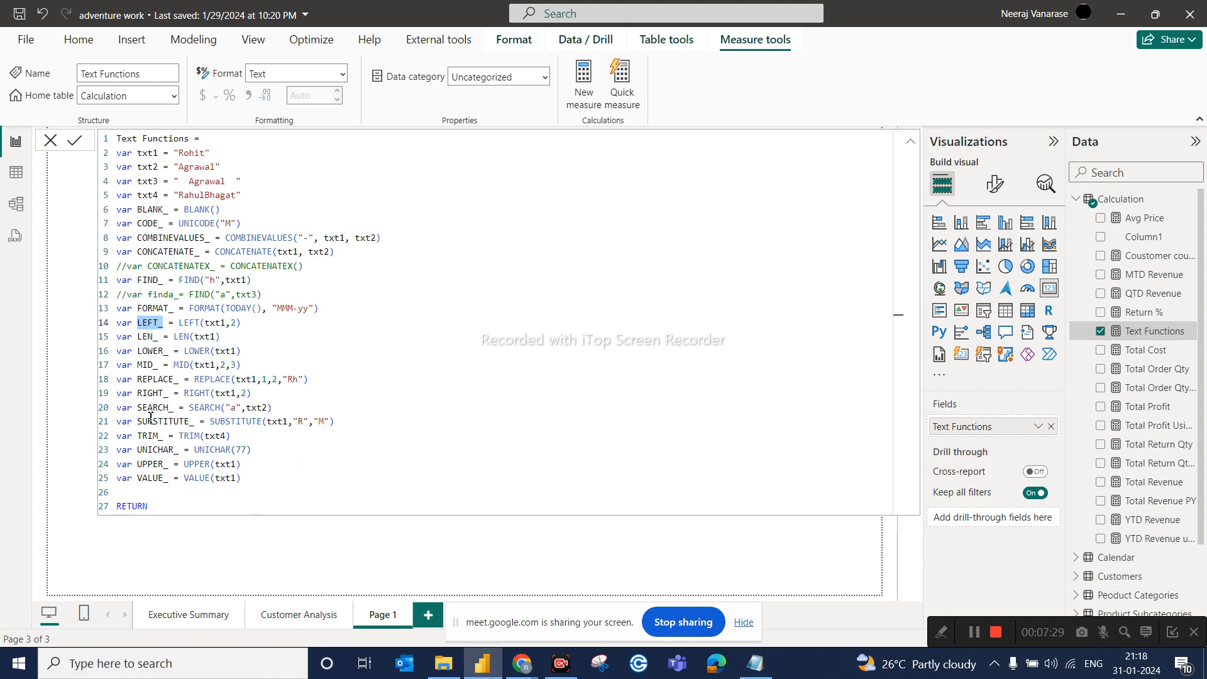
left_click(167, 505)
key("ctrl+v")
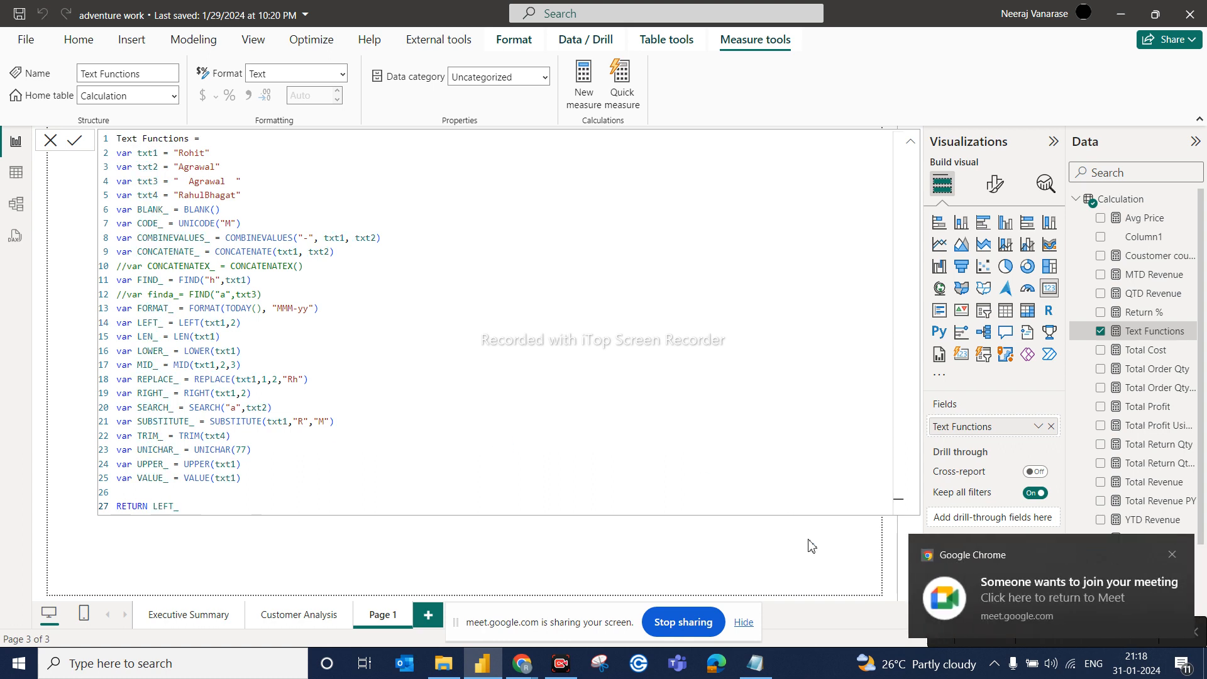
Step: Switch to the Google Meet call, admit the participant waiting to join, and return to Power BI
left_click(1031, 597)
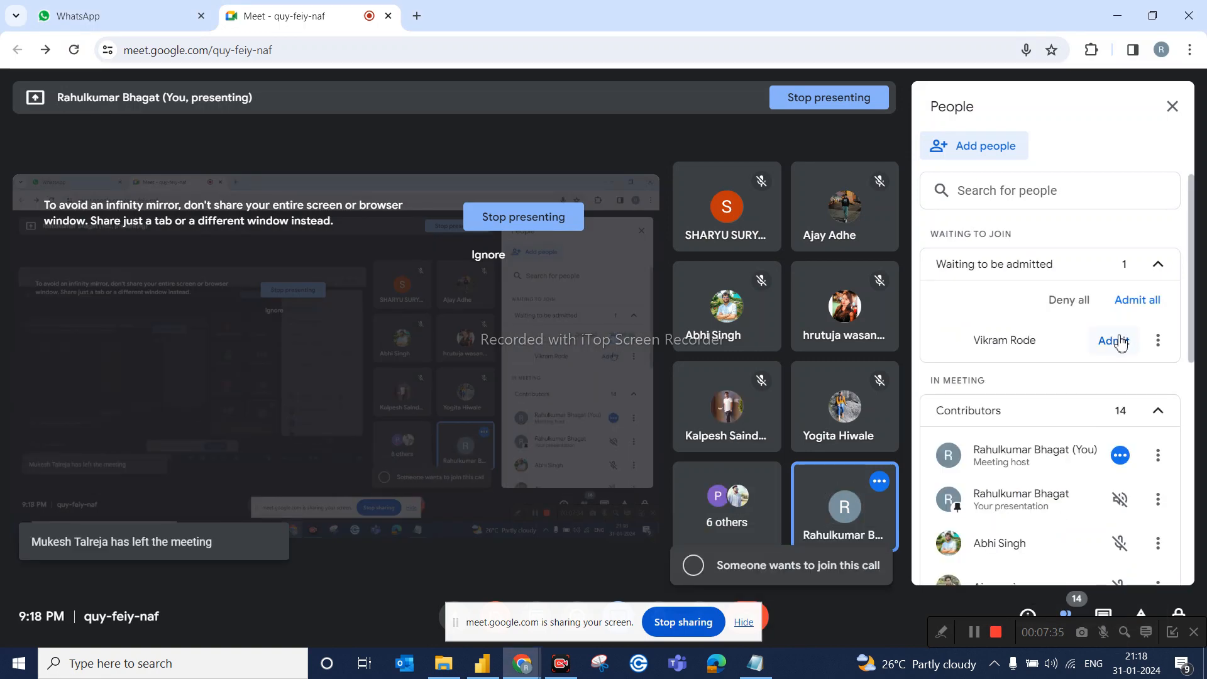
left_click(1114, 341)
left_click(482, 663)
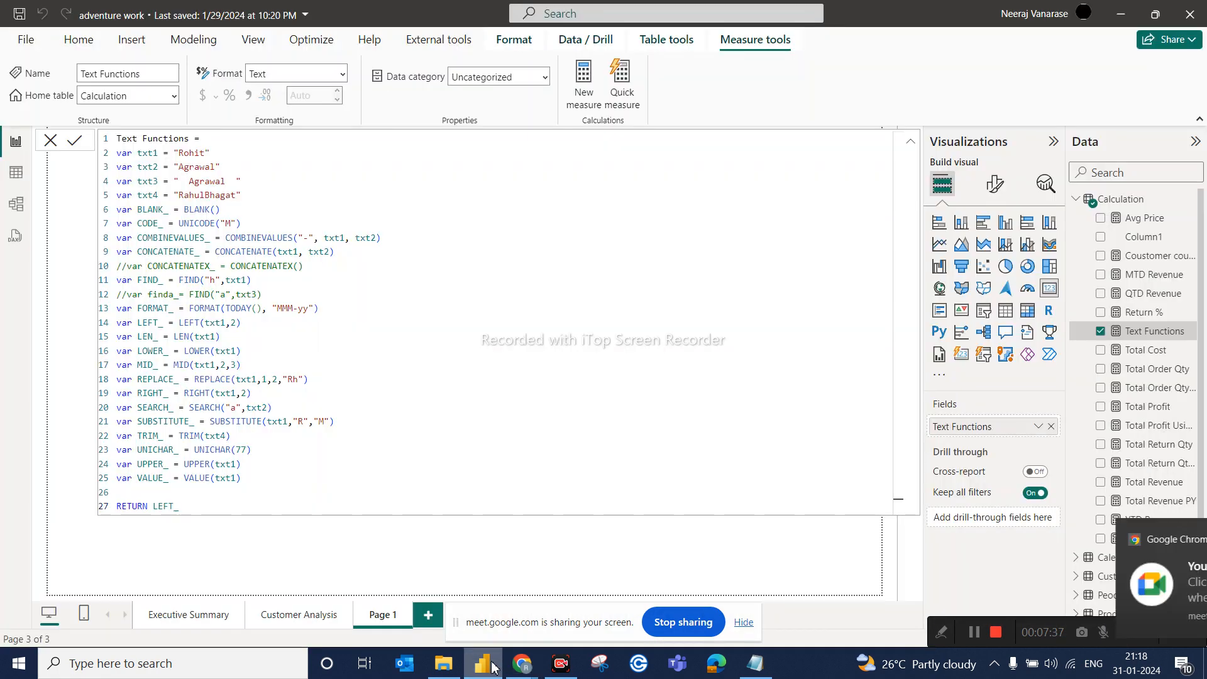
Step: Apply the edited formula, reopen Text Functions to examine its txt1 variable, and close the editor with the card selected
left_click(340, 556)
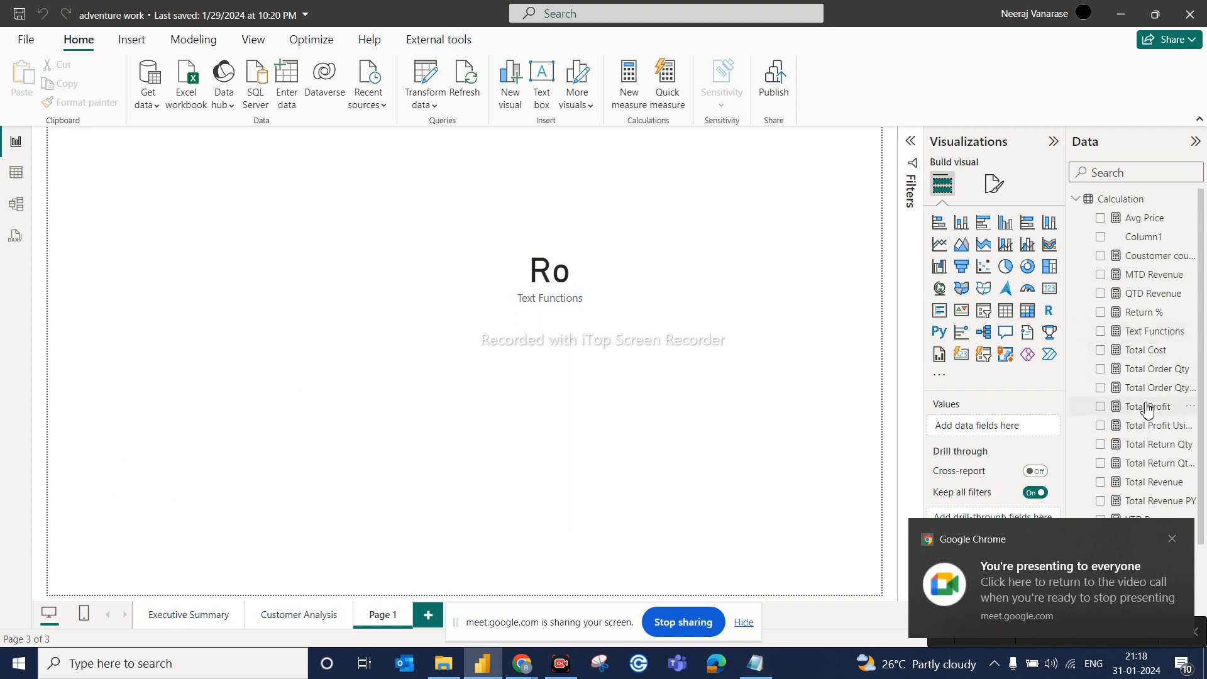
left_click(1144, 331)
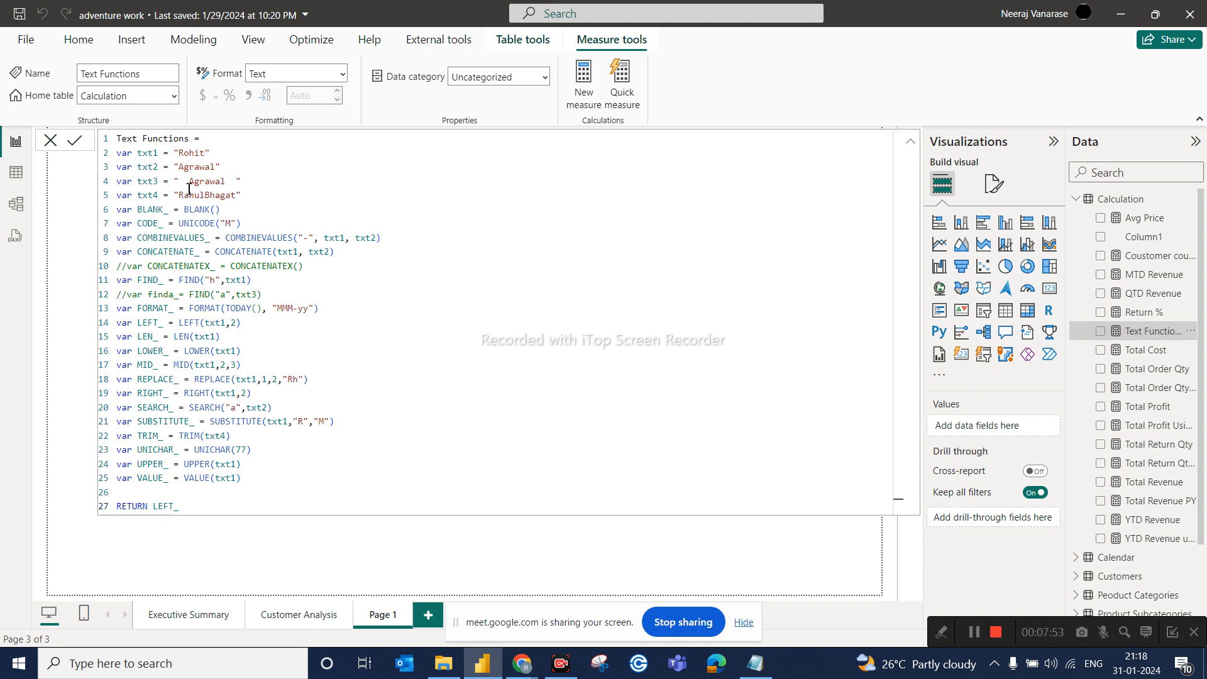
left_click(159, 158)
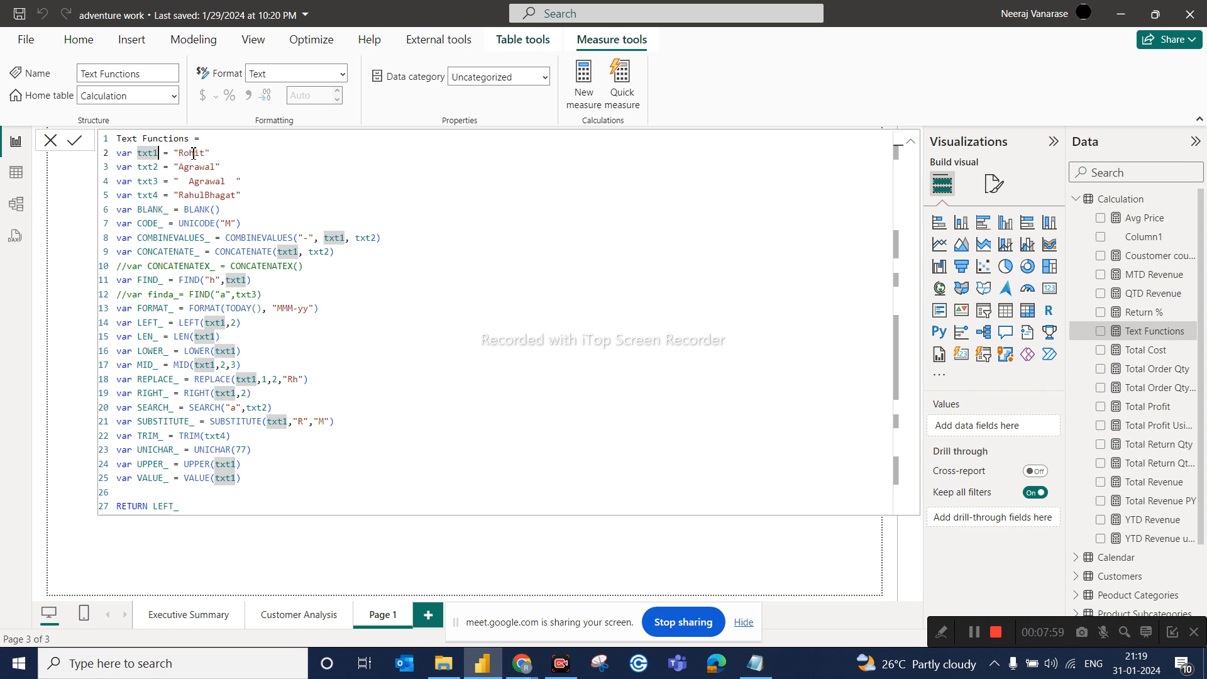
double_click(193, 152)
left_click(425, 406)
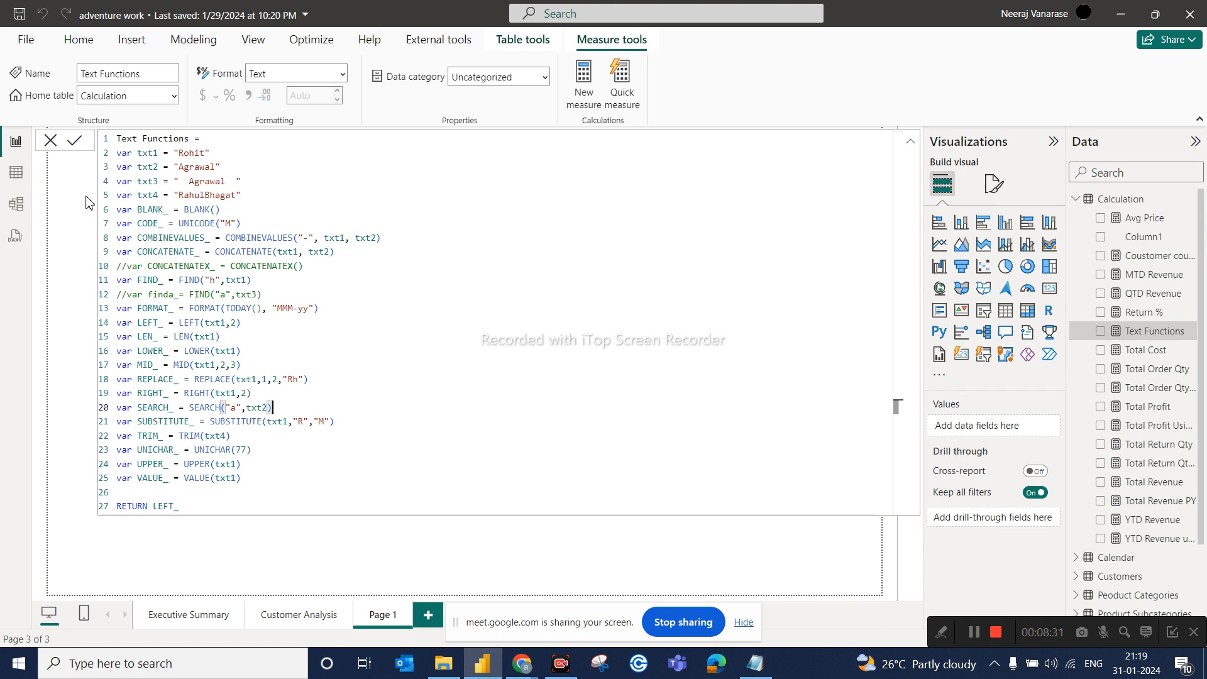
left_click(53, 142)
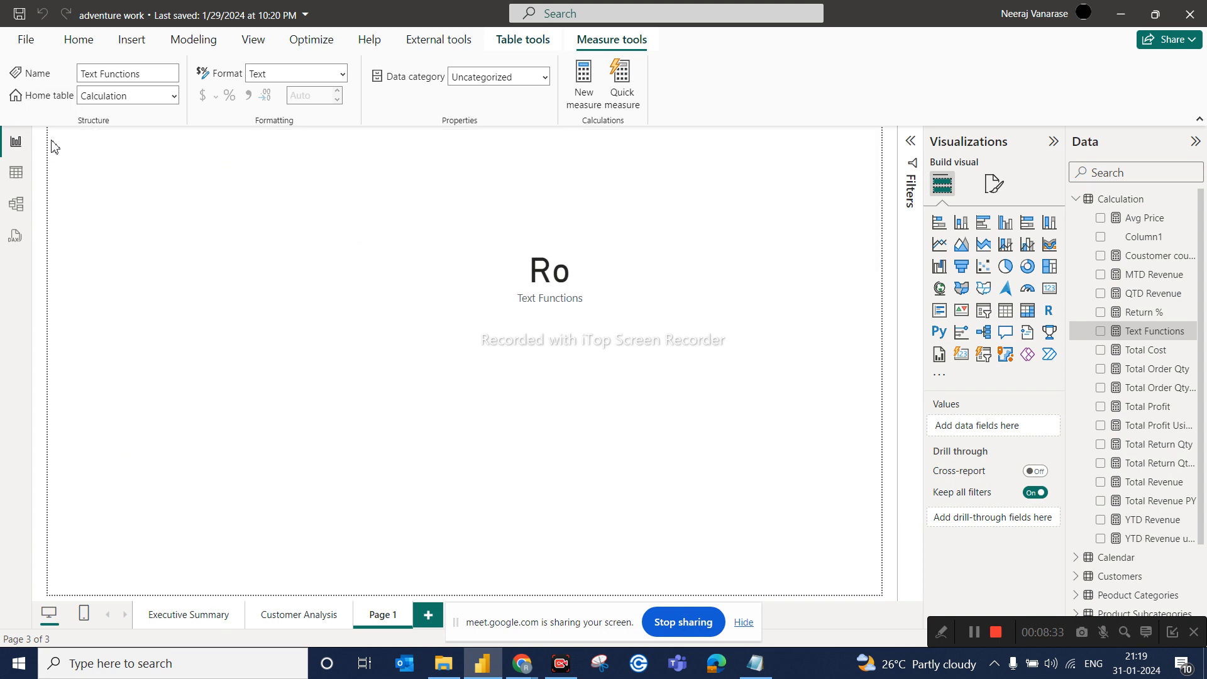
left_click(650, 320)
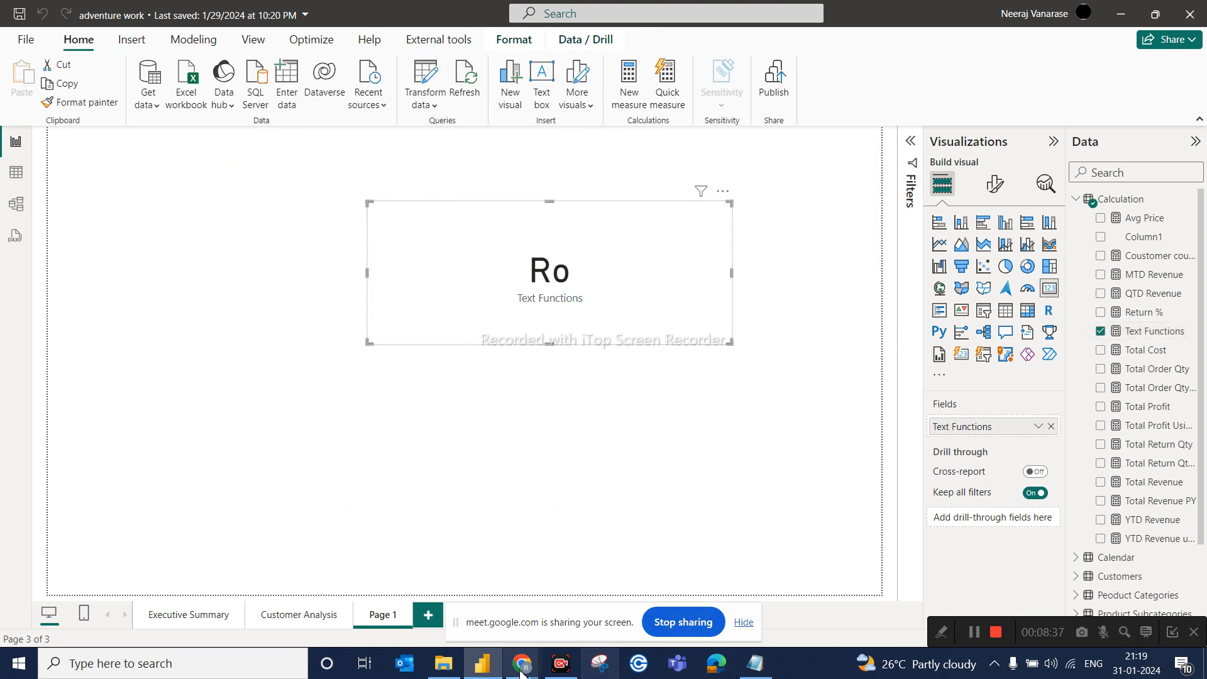
Step: Open timeinti.txt from the PowerBI Course folder in Notepad and copy its entire contents
left_click(439, 674)
double_click(312, 466)
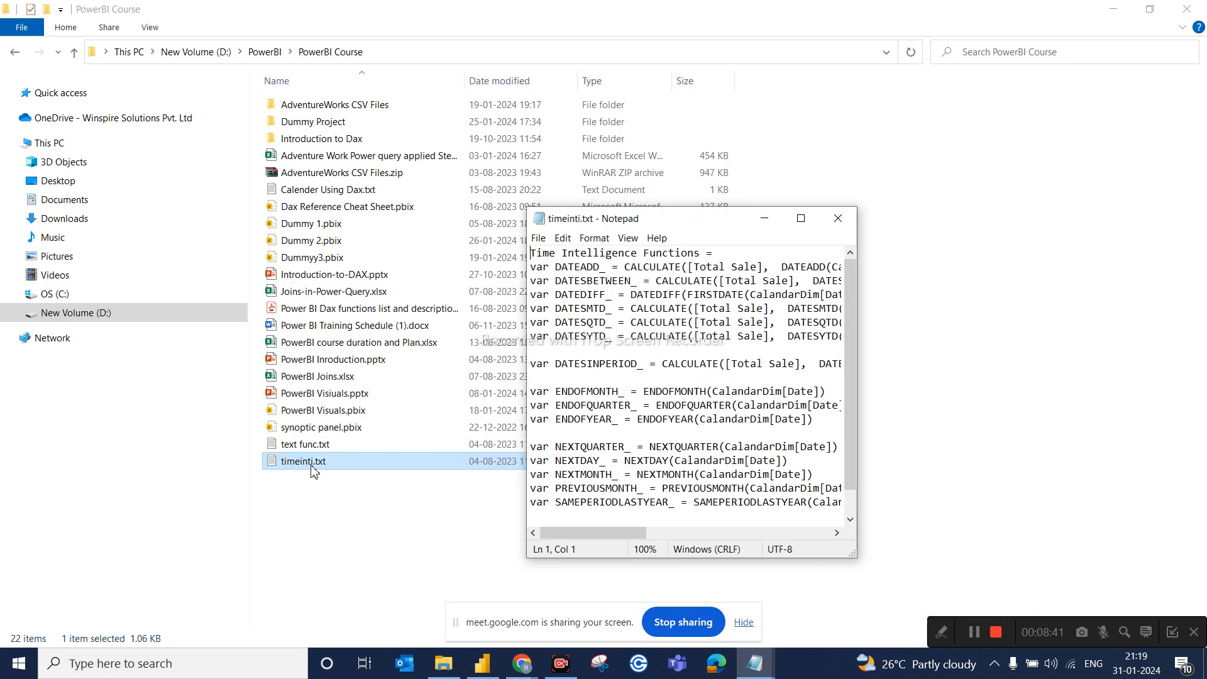
left_click(801, 218)
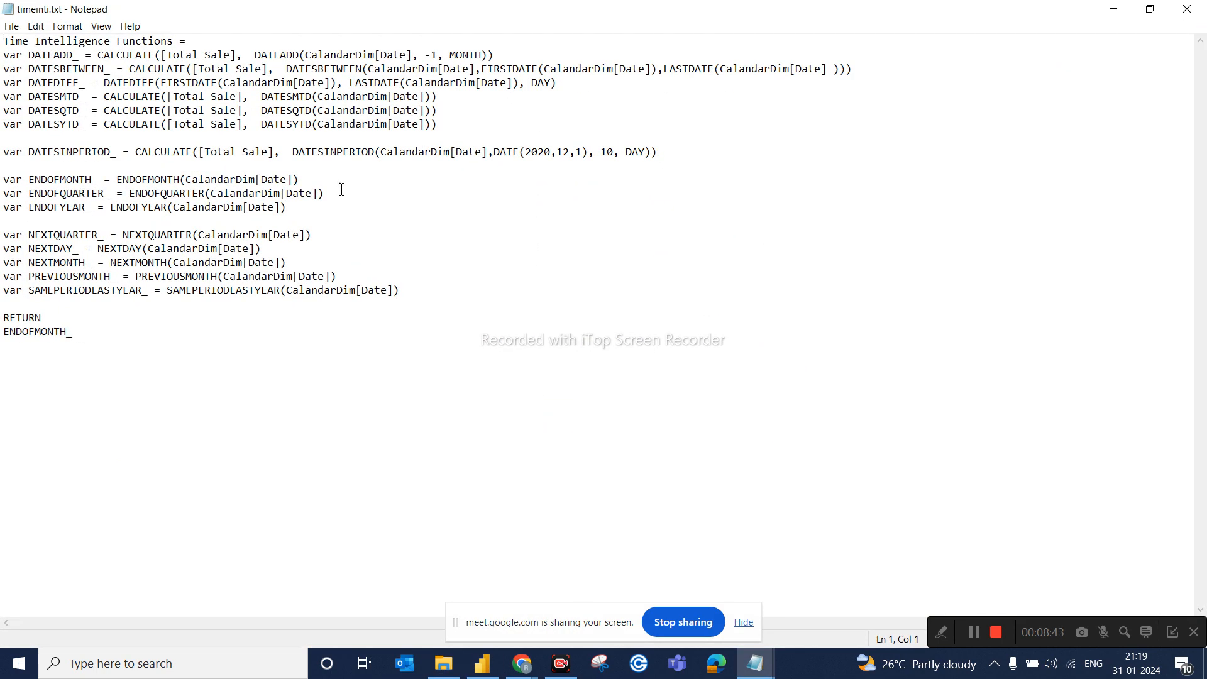
left_click_drag(73, 331, 2, 34)
key("ctrl+c")
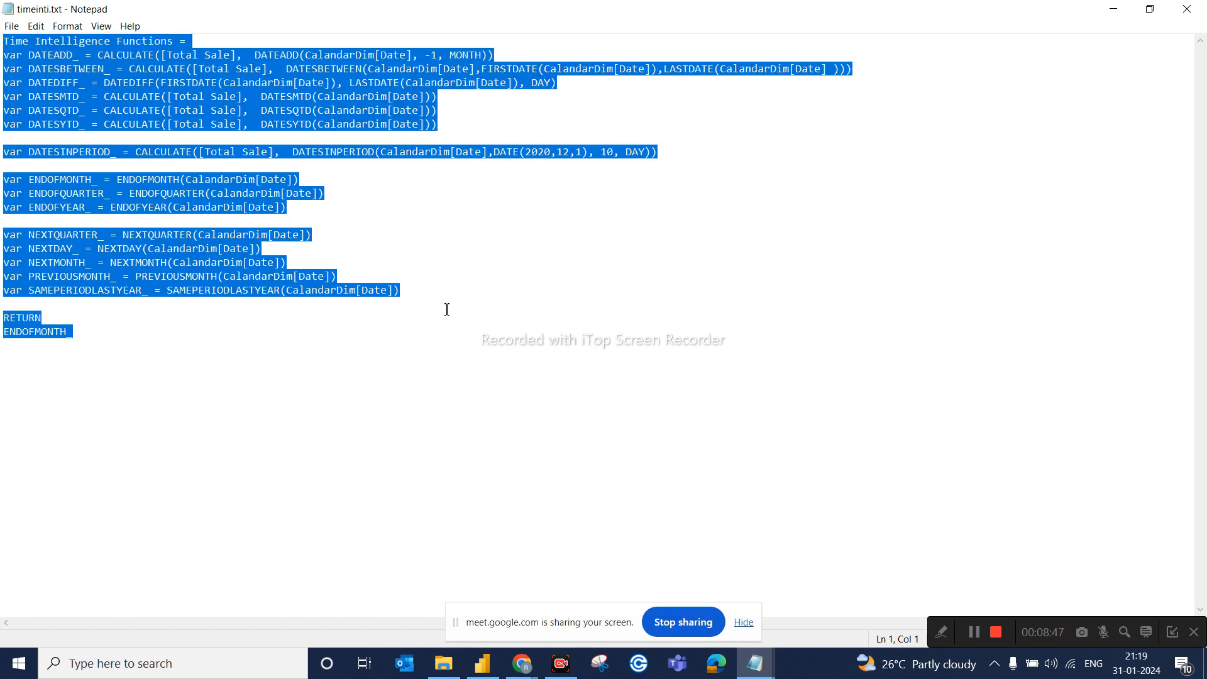
Step: Back in Power BI, create a measure in the Calculation table from the copied Time Intelligence Functions formula
left_click(450, 665)
left_click(482, 663)
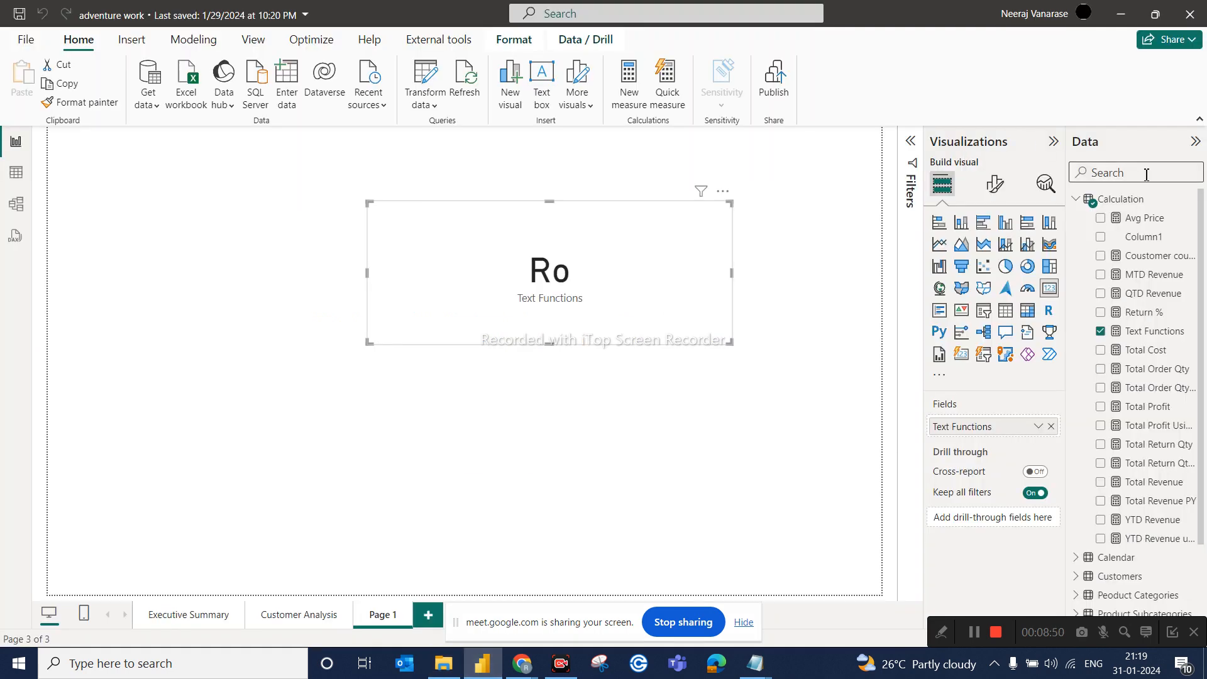
left_click(1187, 199)
left_click(1104, 229)
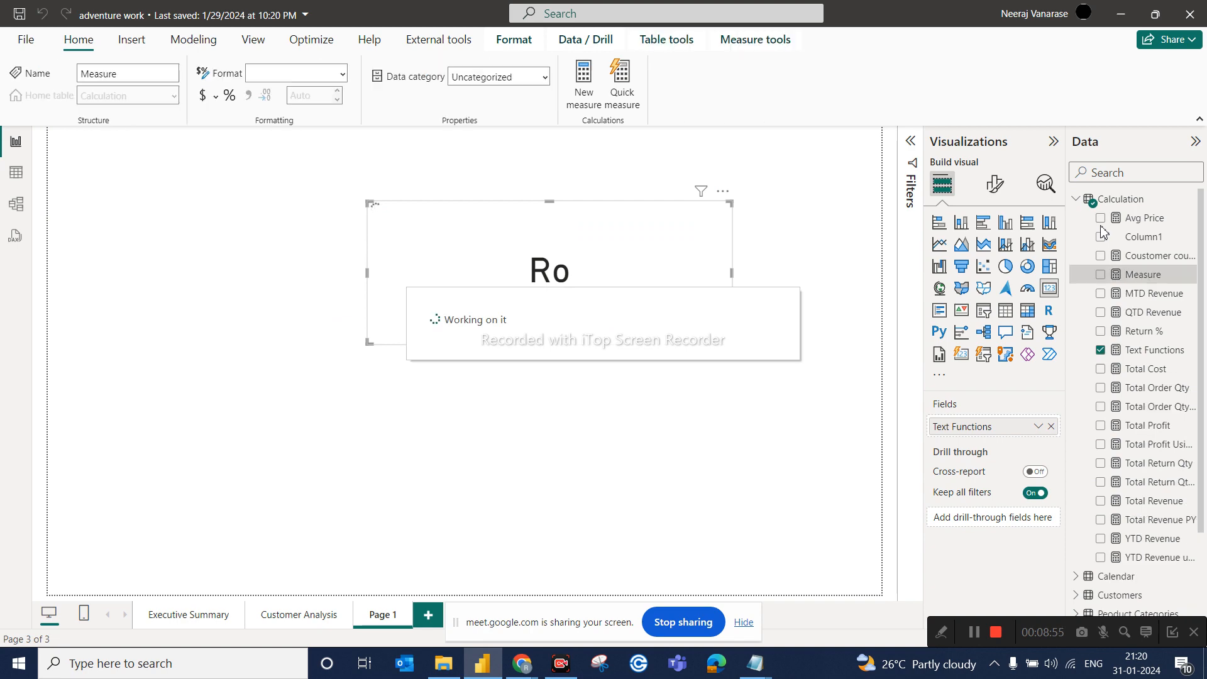
key("ctrl+v")
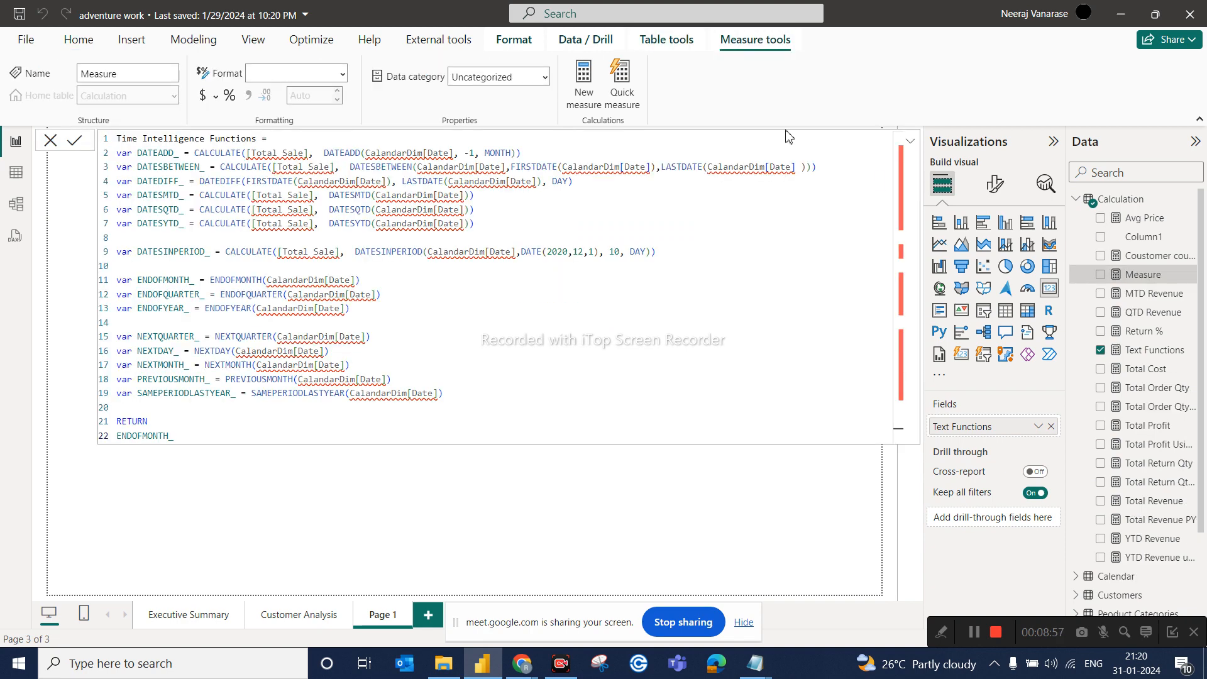
Step: Replace [Total Sale] with [Total Revenue] in the DATEADD_ variable of the Time Intelligence Functions formula
left_click(310, 150)
key("BackSpace")
key("BackSpace")
key("BackSpace")
key("BackSpace")
key("BackSpace")
key("BackSpace")
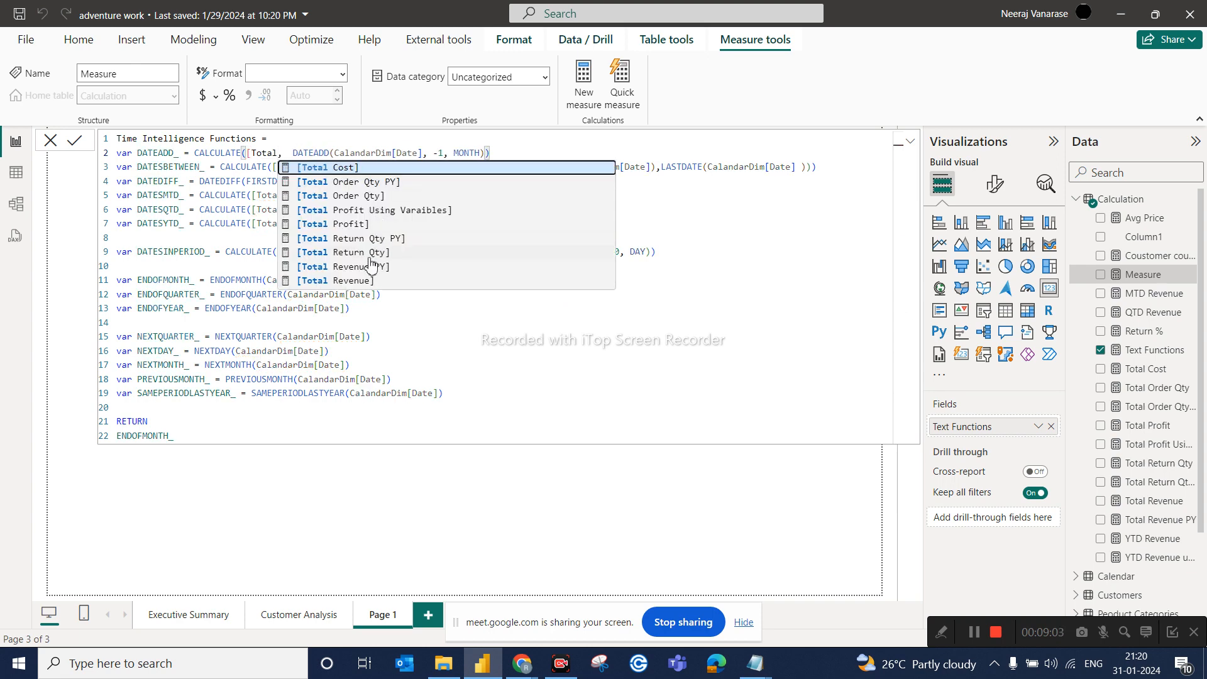
left_click(363, 280)
left_click(485, 152)
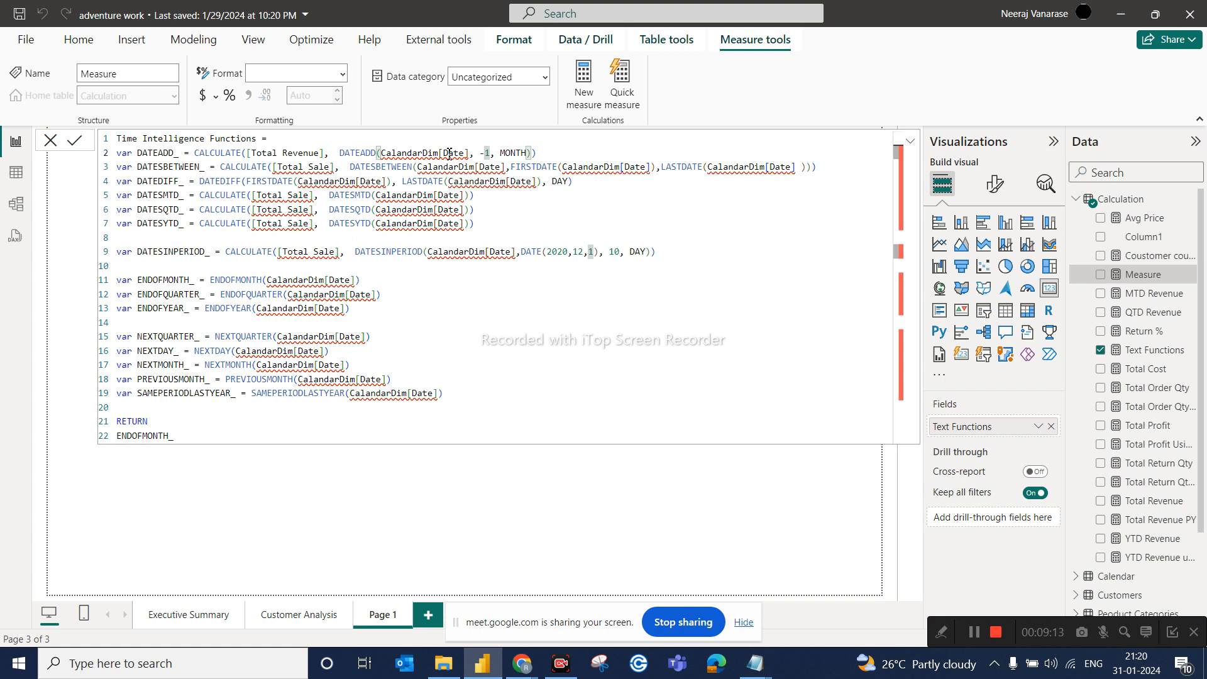
Step: Copy the table name CalandarDim from the formula and rename the Calendar table to it
left_click_drag(439, 154, 383, 153)
key("ctrl+c")
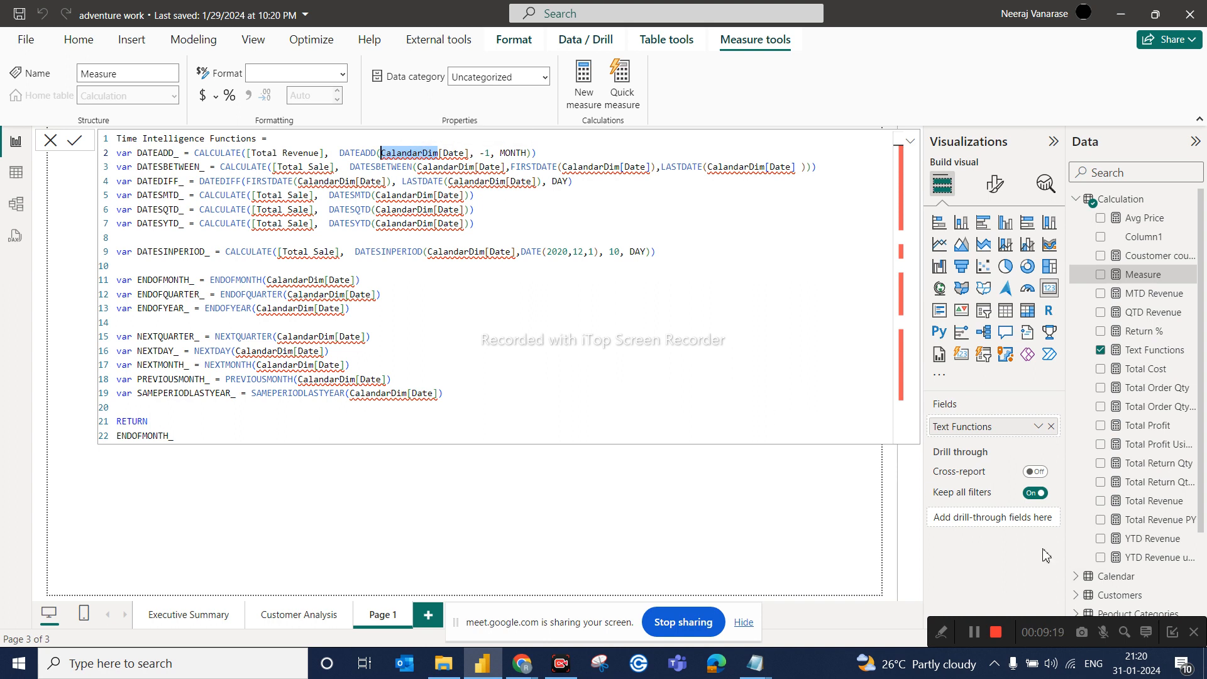
left_click(1125, 582)
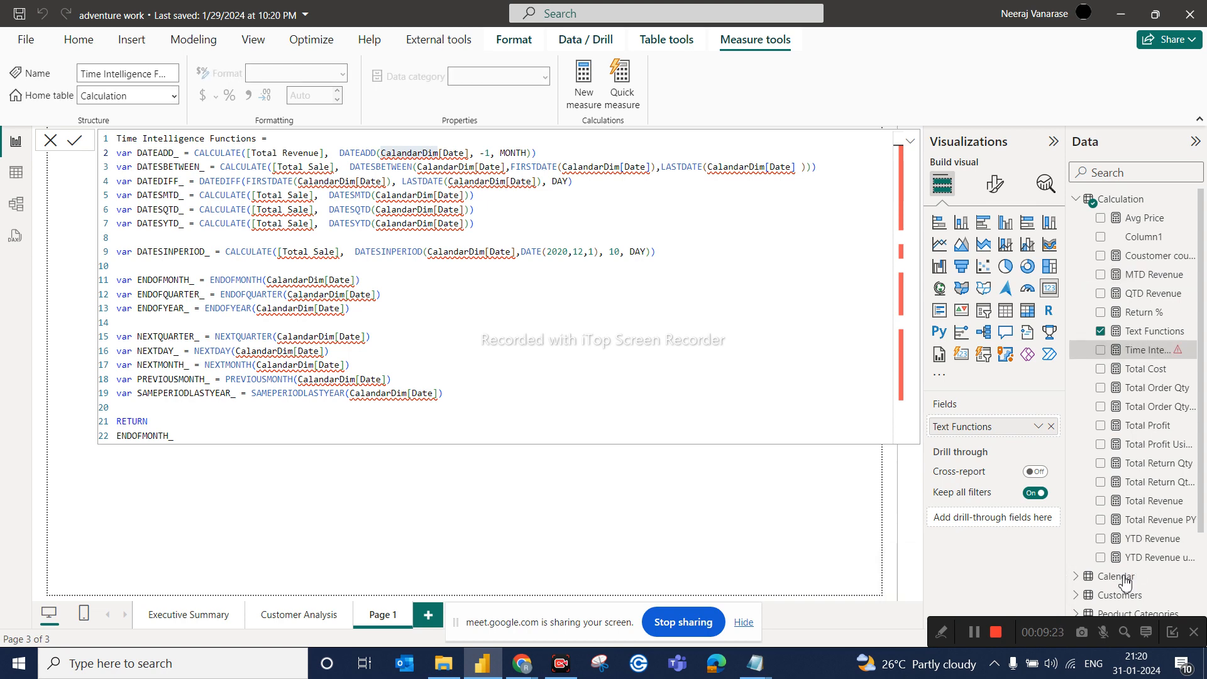
double_click(1125, 577)
key("ctrl+v")
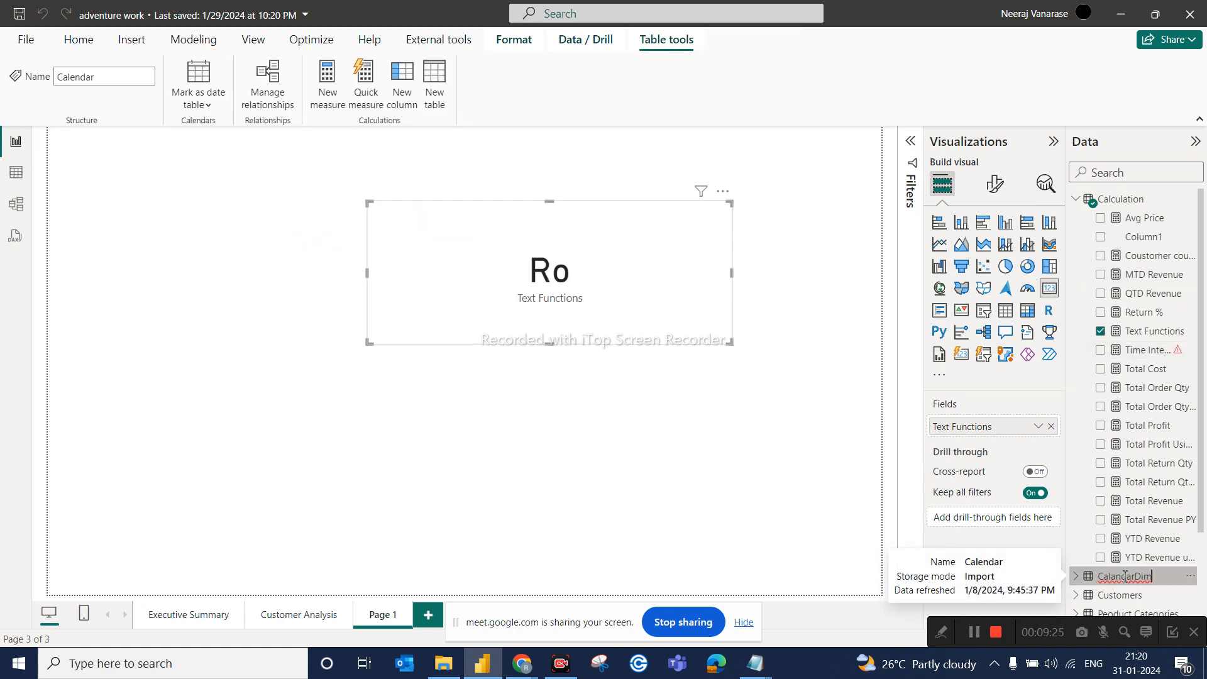
key("Return")
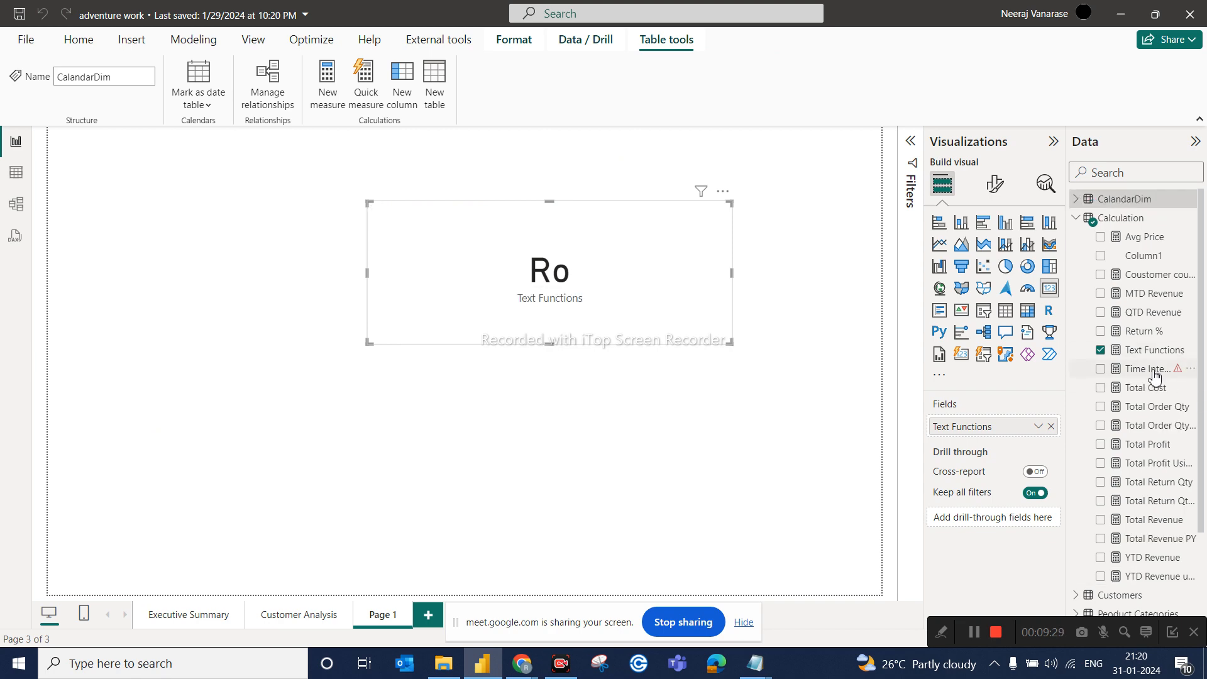
Step: Reopen the Time Intelligence Functions measure and replace [Total Sale] with [Total Revenue] in its DATESBETWEEN_ variable
left_click(1153, 369)
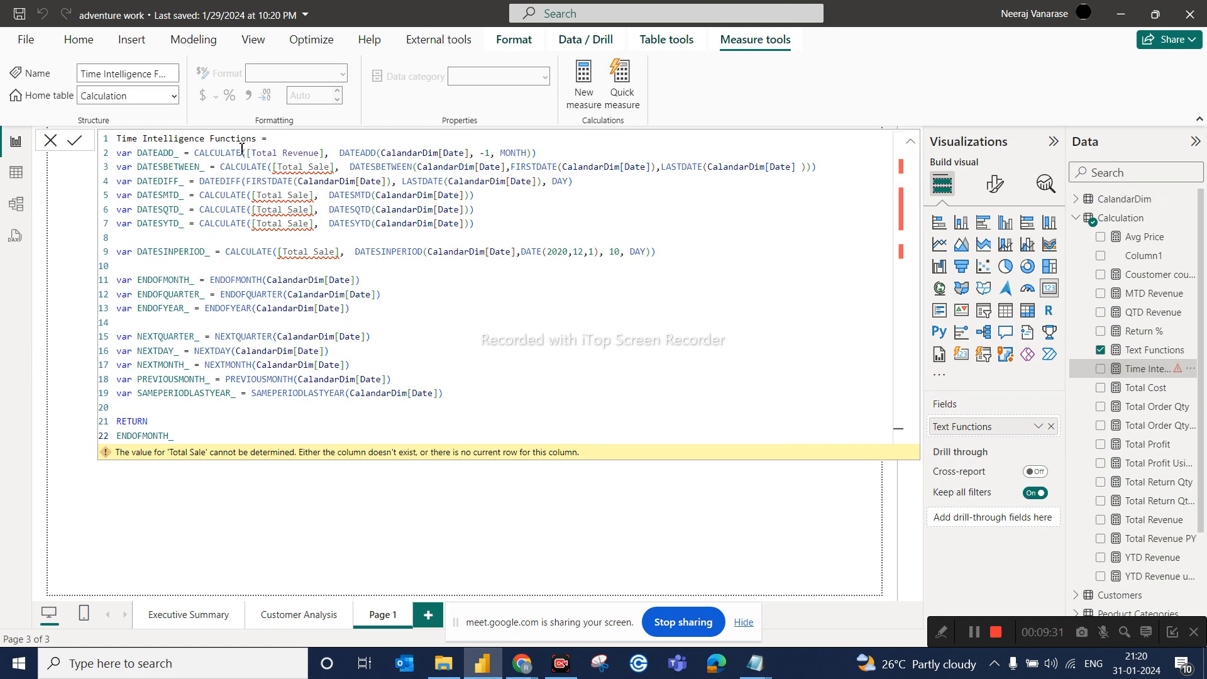
left_click(335, 167)
key("BackSpace")
key("BackSpace")
key("BackSpace")
key("BackSpace")
key("BackSpace")
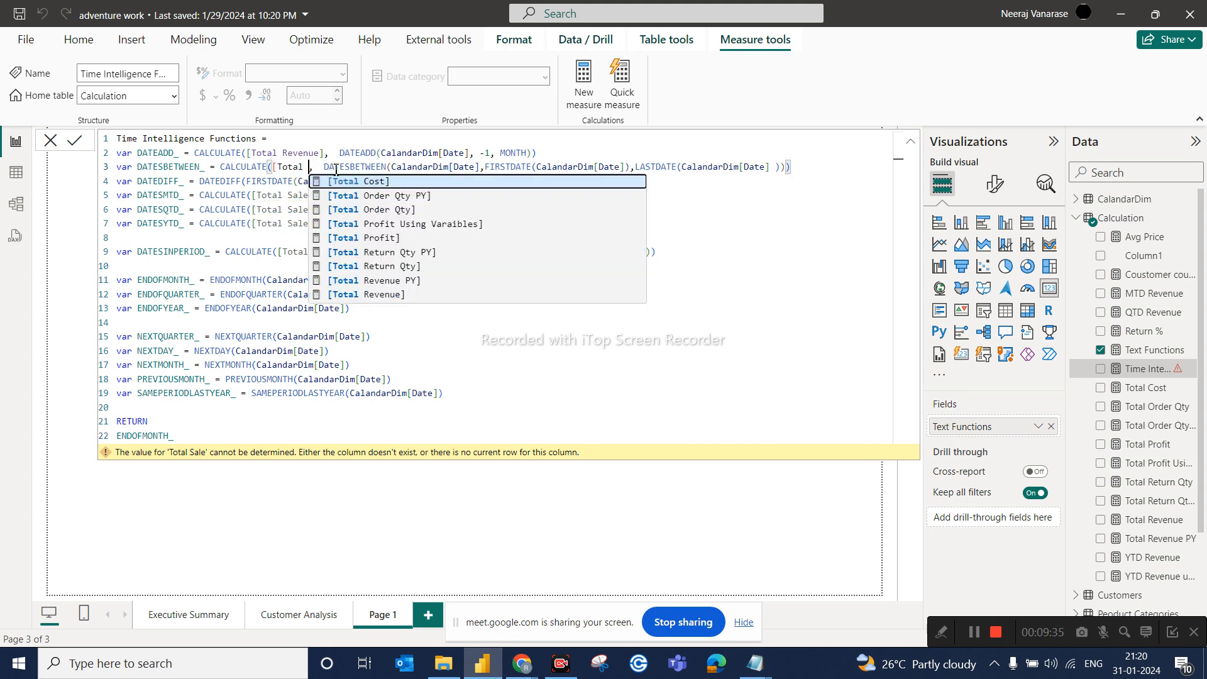
left_click(390, 296)
Step: Replace [Total Sale] with [Total Revenue] in the DATESMTD_, DATESQTD_ and DATESYTD_ variables
left_click_drag(353, 168, 275, 166)
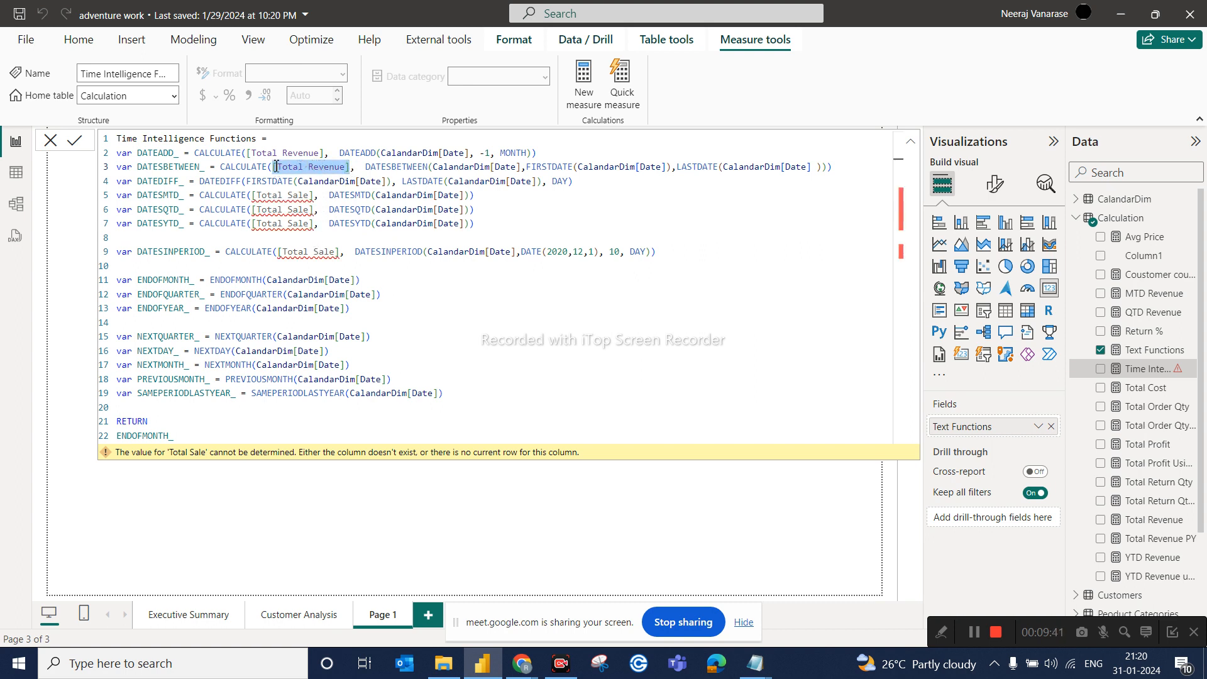
left_click_drag(313, 195, 254, 195)
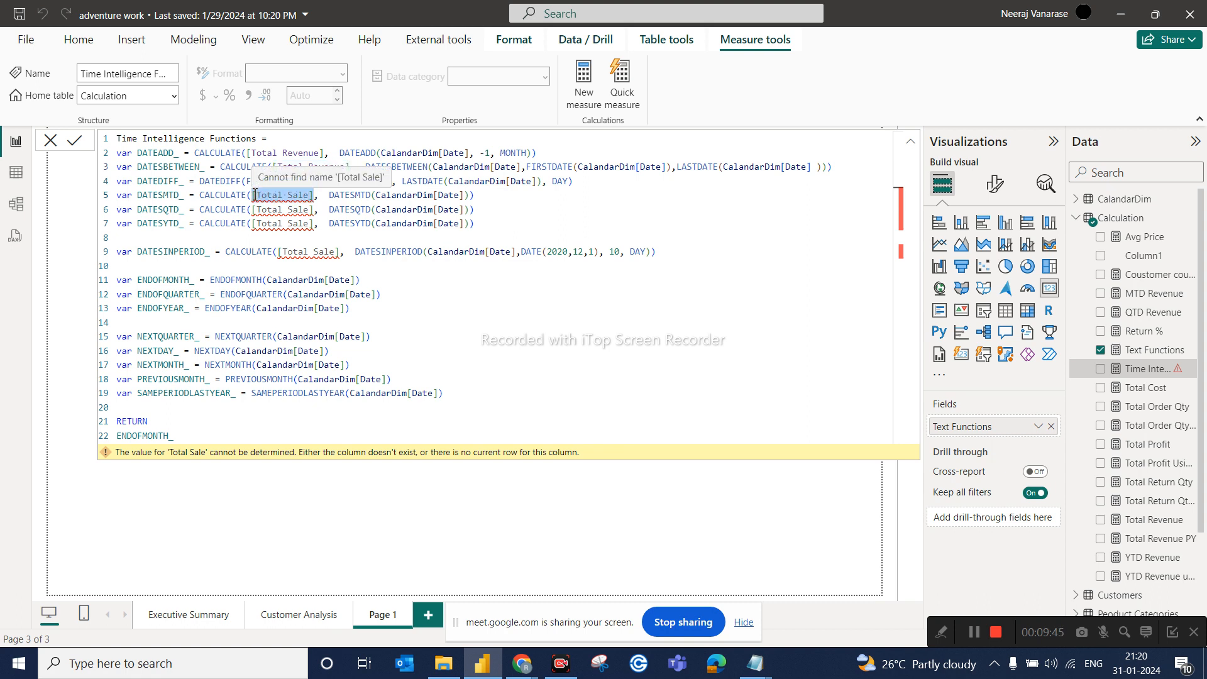
type("Total Revenue]")
left_click(318, 211)
left_click_drag(316, 210, 257, 212)
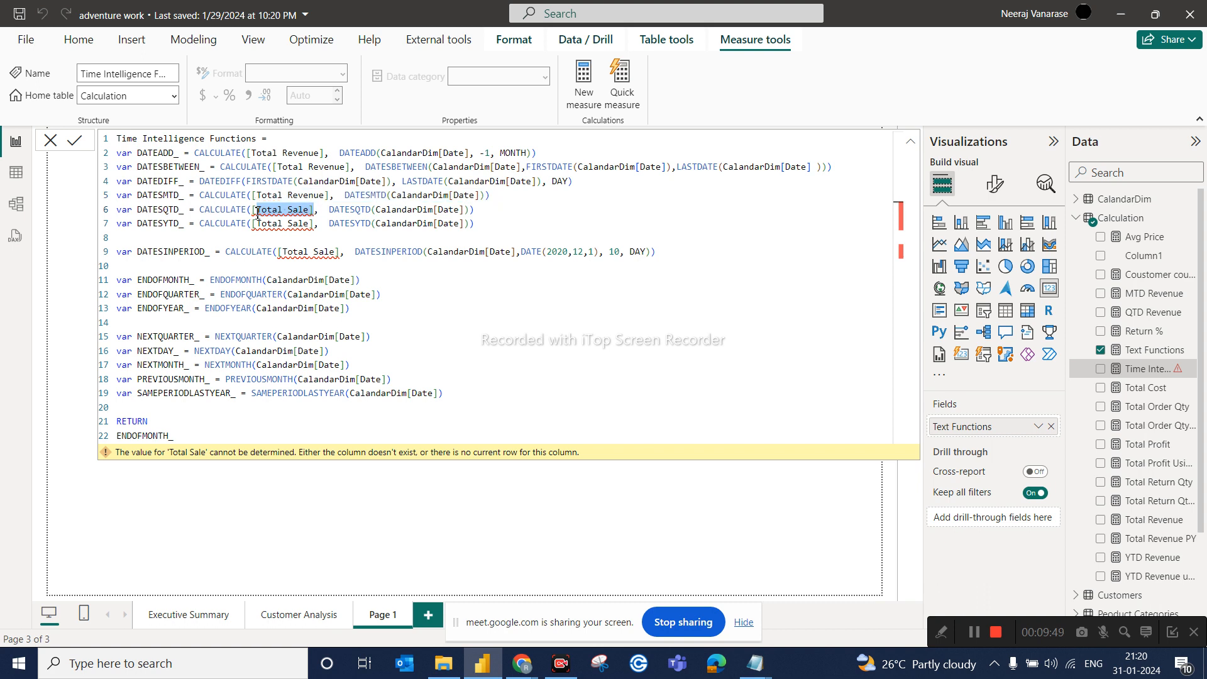
type("Total Revenue]")
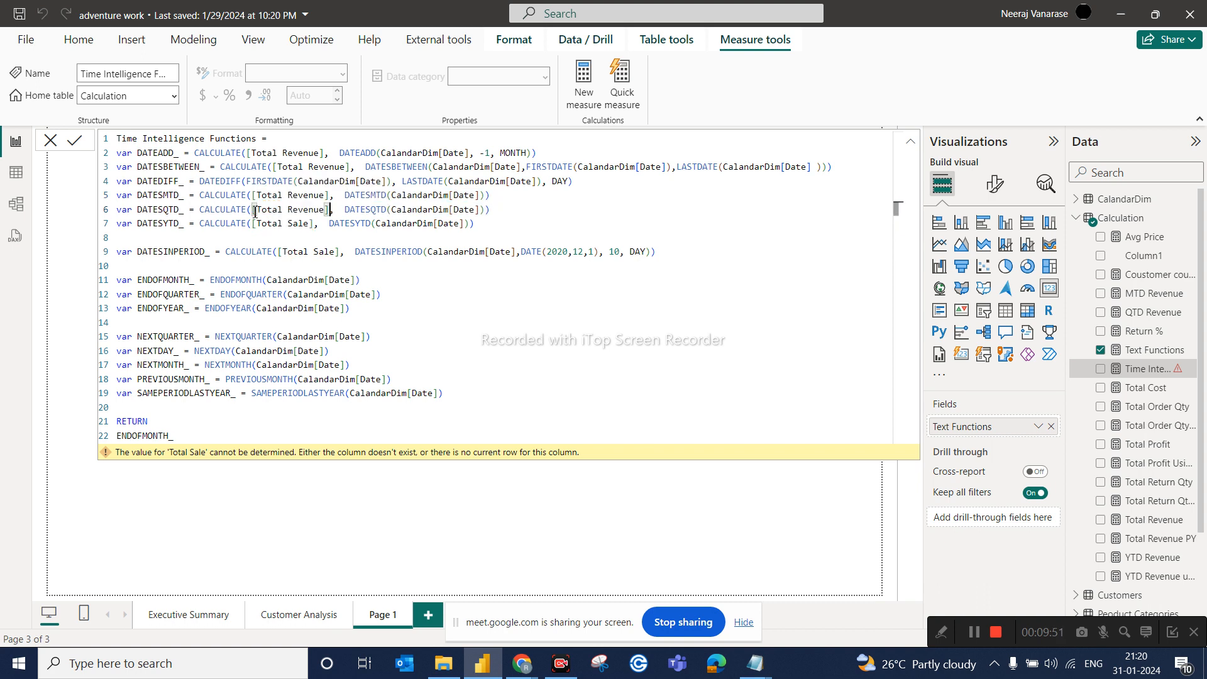
left_click_drag(312, 223, 254, 227)
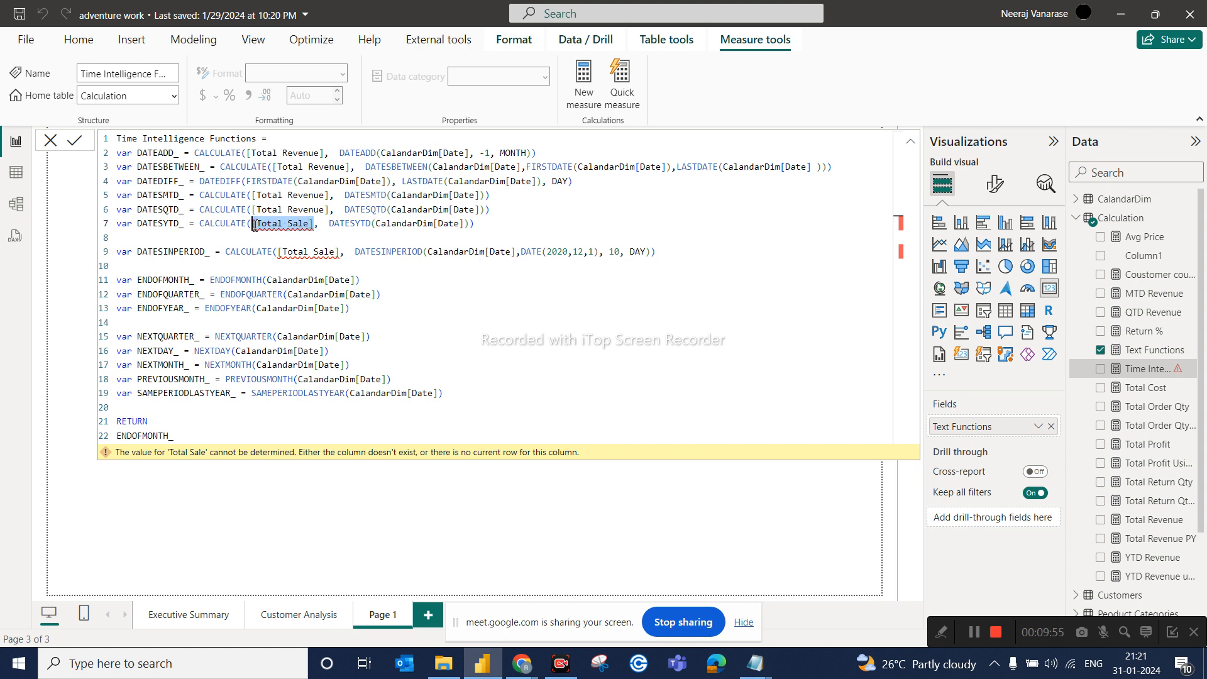
type("[Total Revenue]")
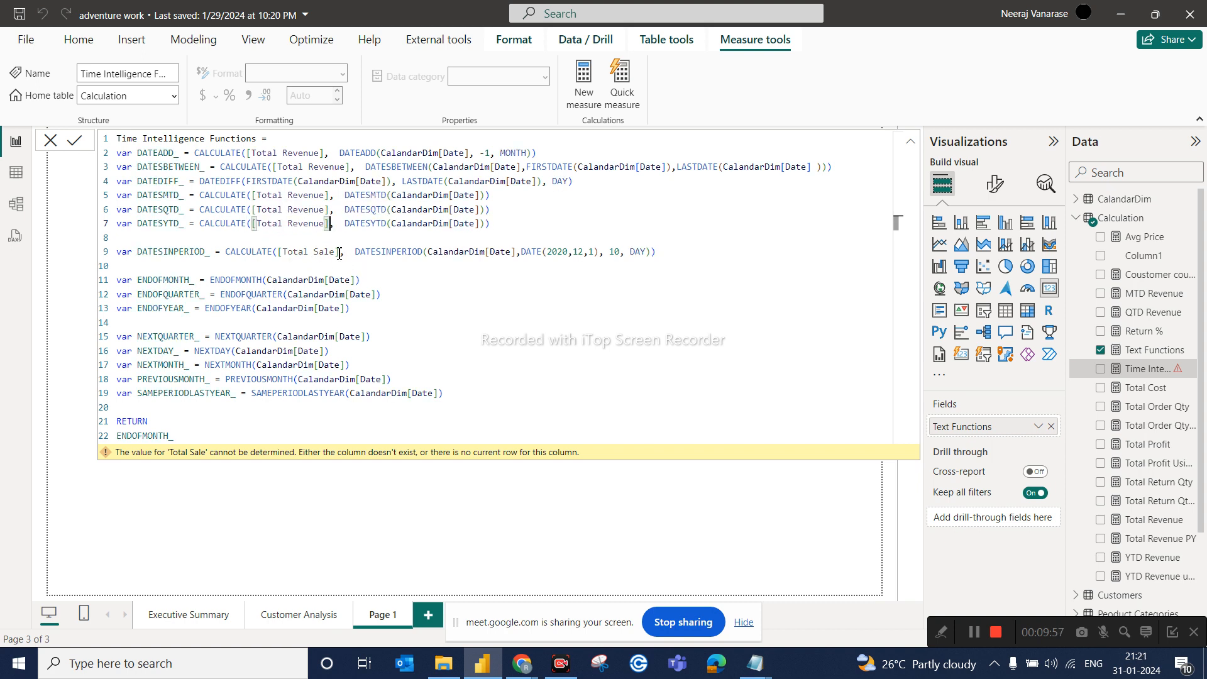
Step: Replace [Total Sale] with [Total Revenue] in the DATESINPERIOD_ variable, save the Time Intelligence Functions measure and close the formula editor
left_click_drag(341, 253, 284, 252)
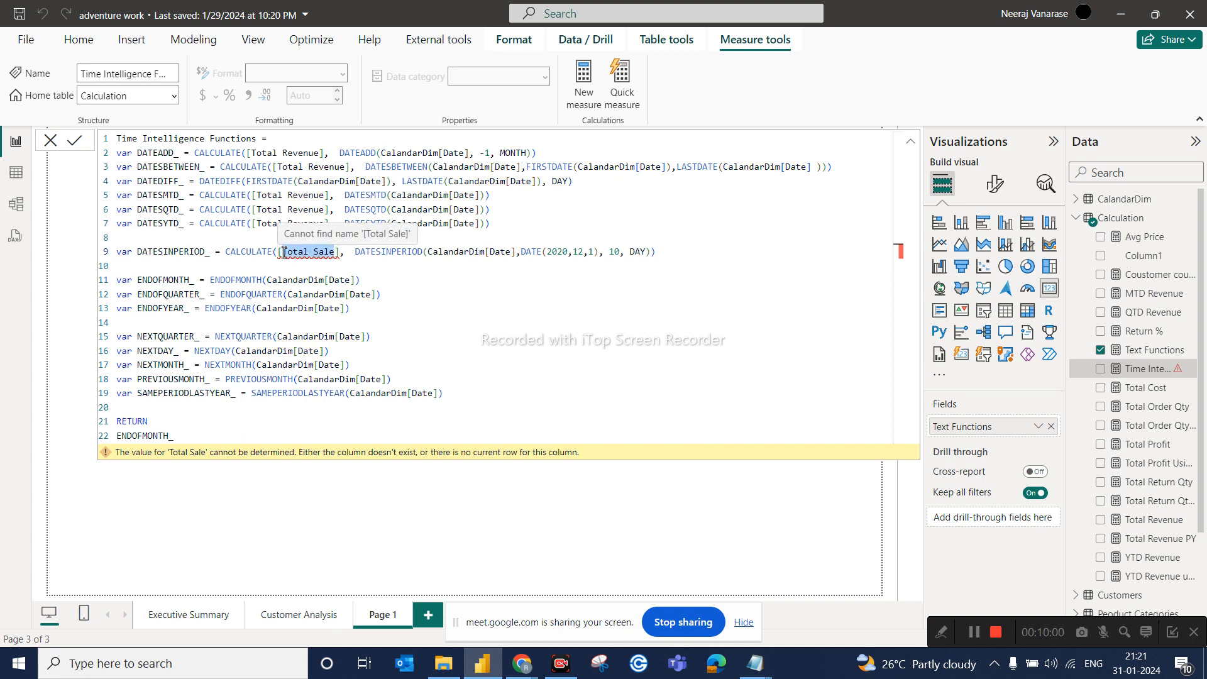
left_click(340, 252)
left_click_drag(339, 253, 284, 252)
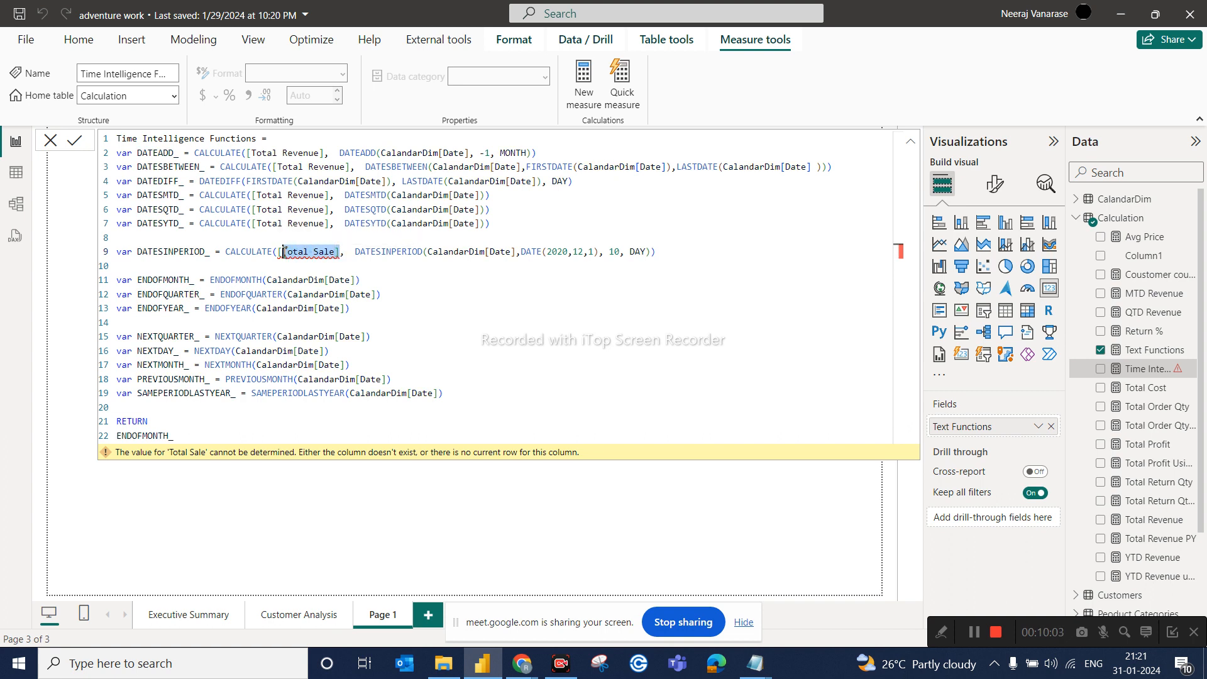
type("Total Revenue]")
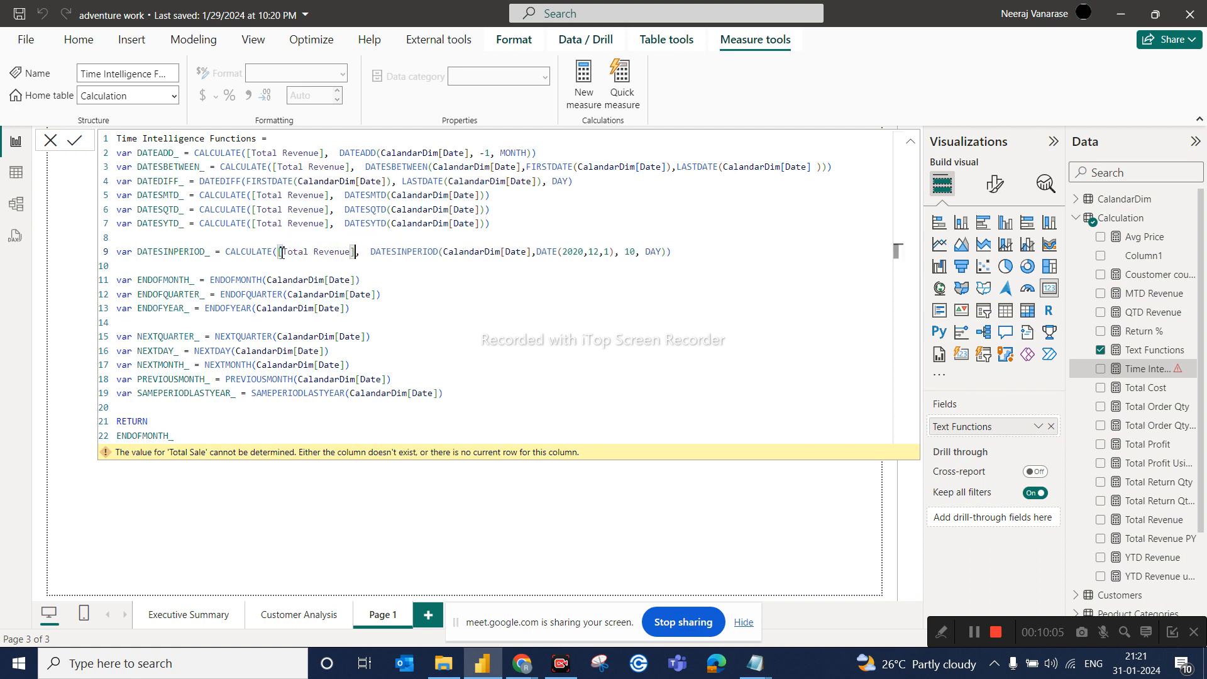
left_click(370, 553)
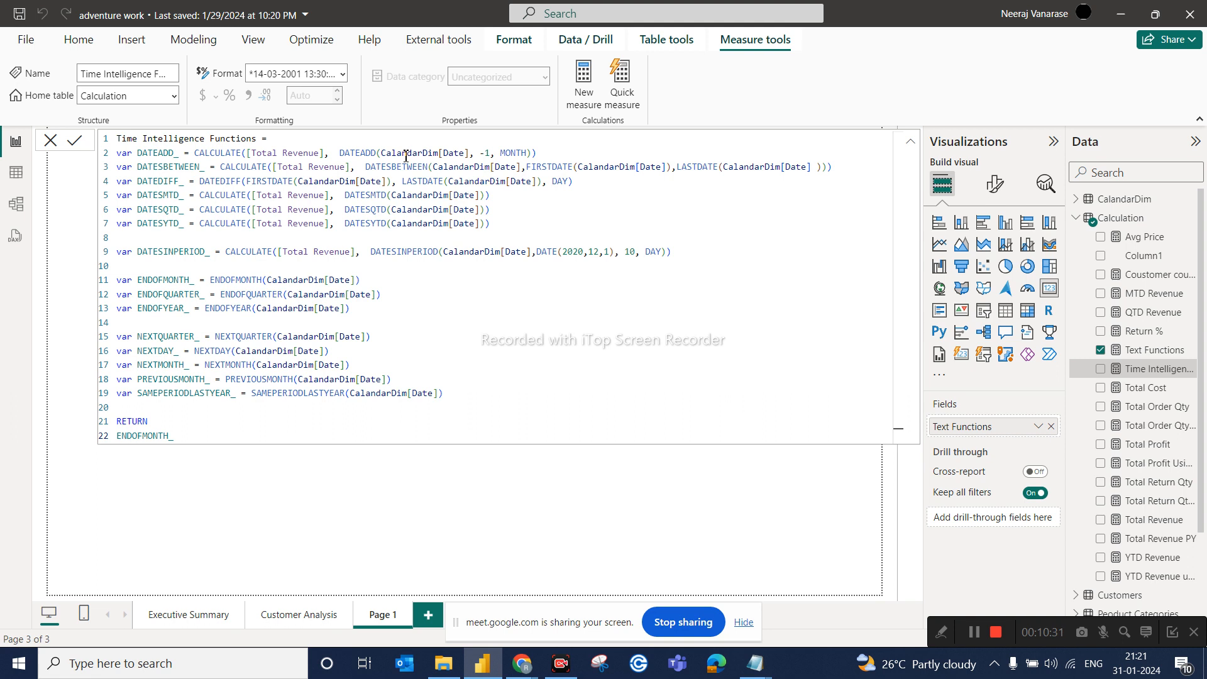
left_click(1077, 218)
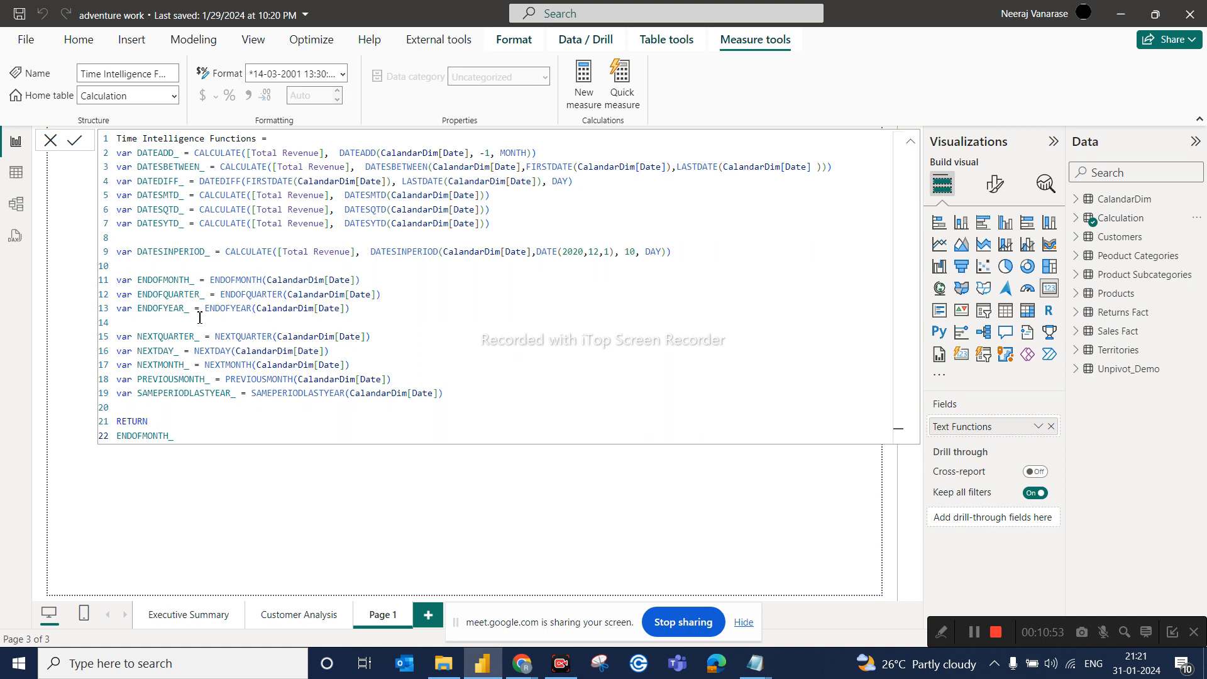
left_click(50, 140)
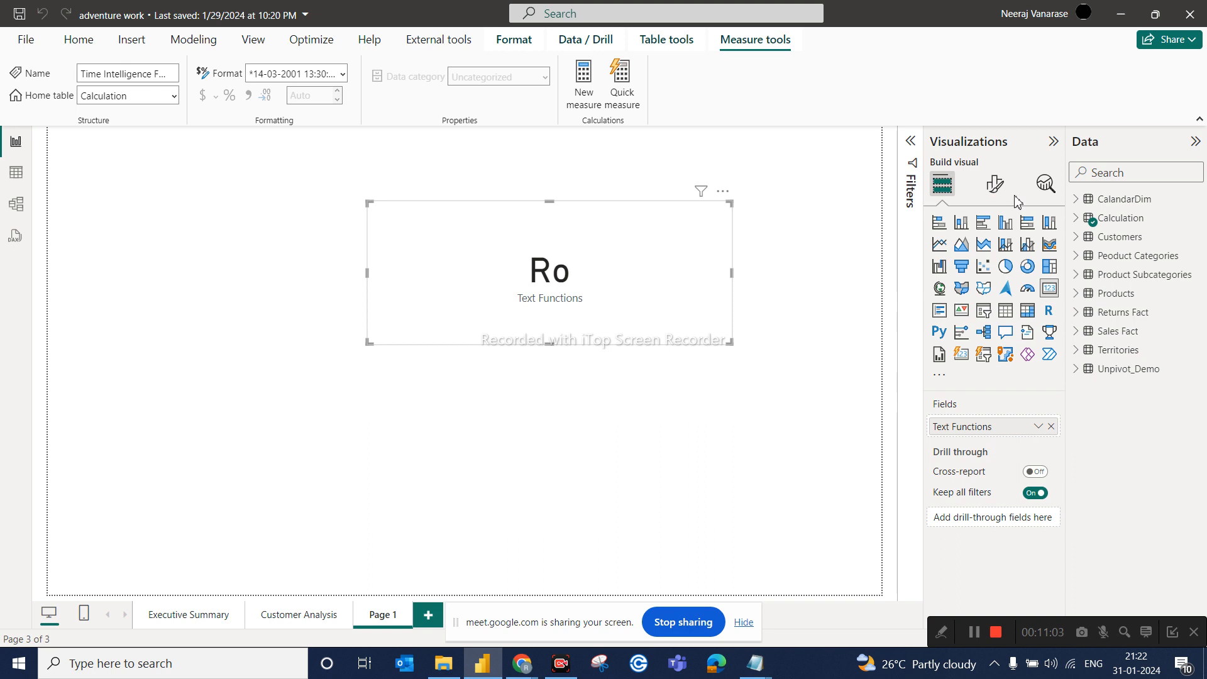
Step: Replace Text Functions with the Time Intelligence Functions measure on the Page 1 card and widen the card slightly
left_click(1078, 204)
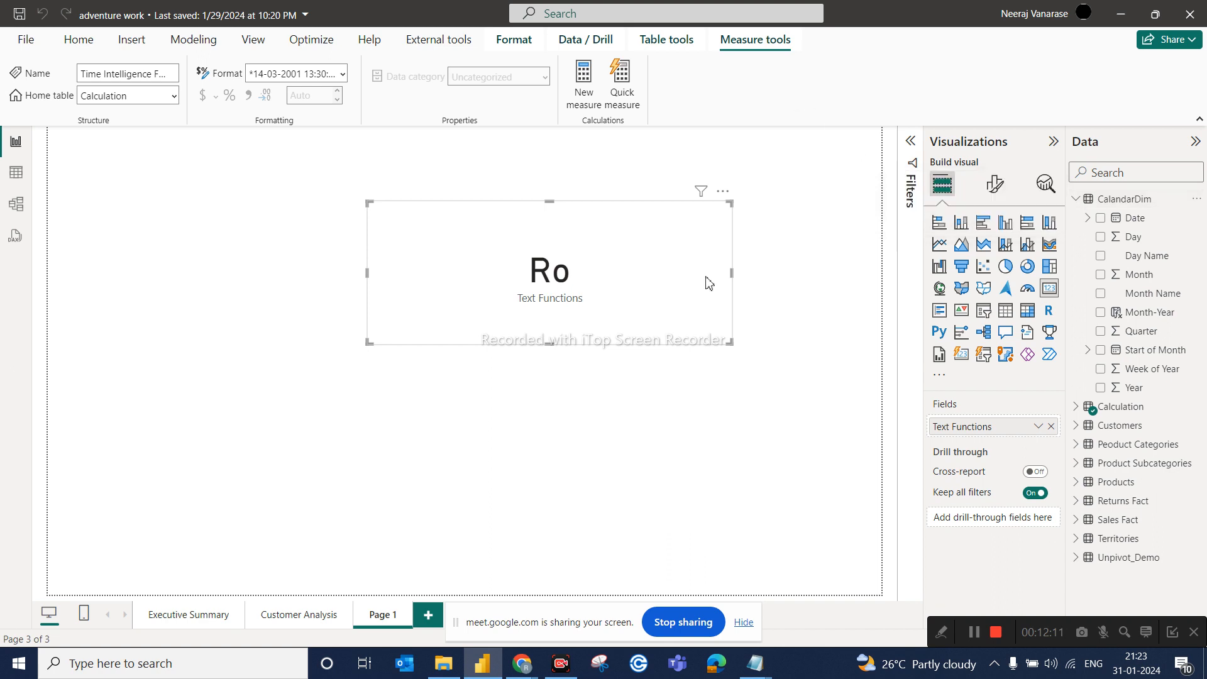
left_click(746, 622)
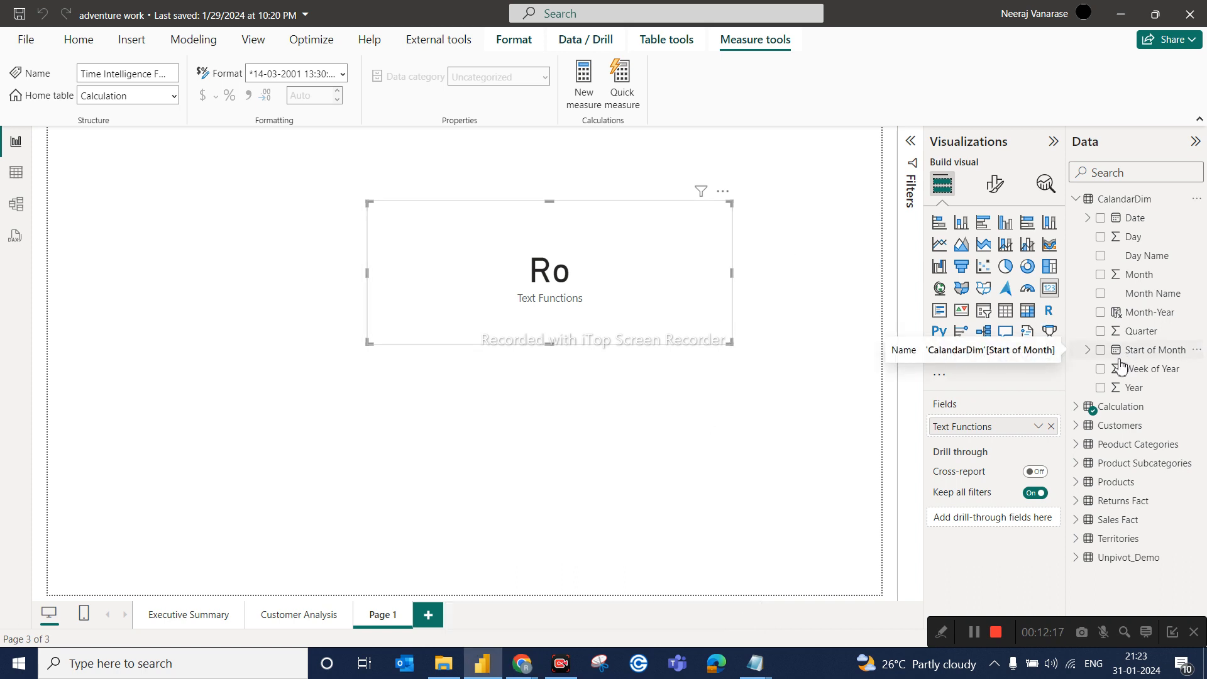
left_click(1077, 200)
left_click(1076, 218)
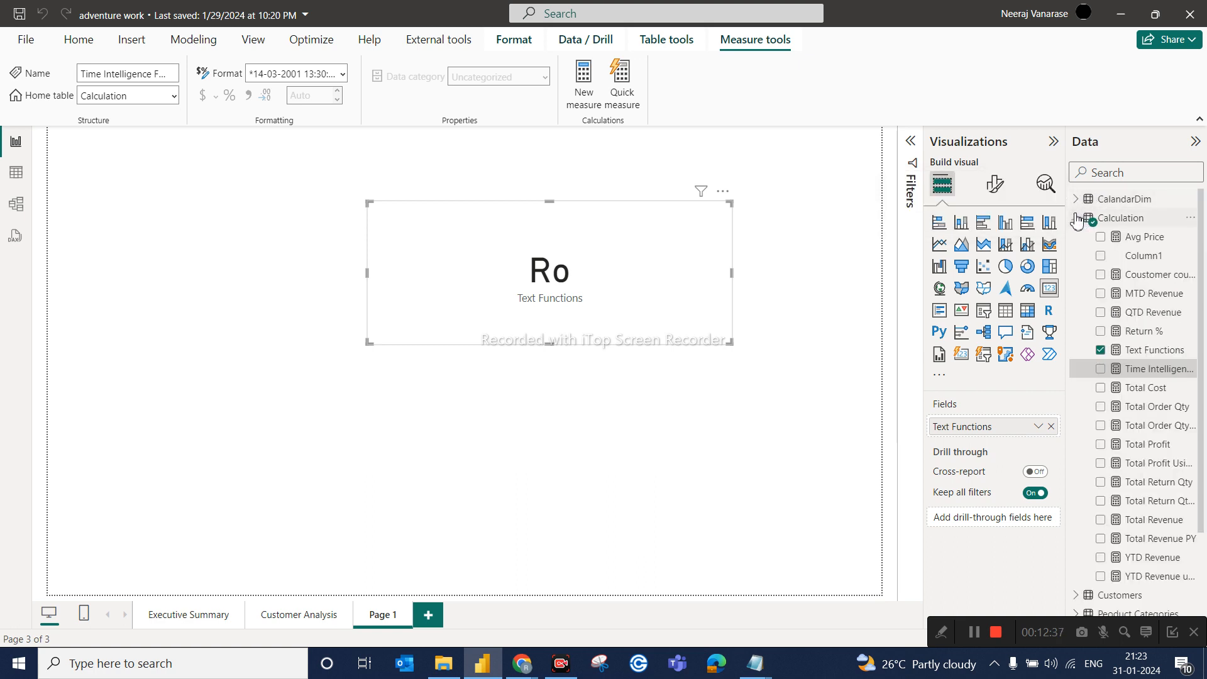
left_click_drag(1149, 376, 1002, 427)
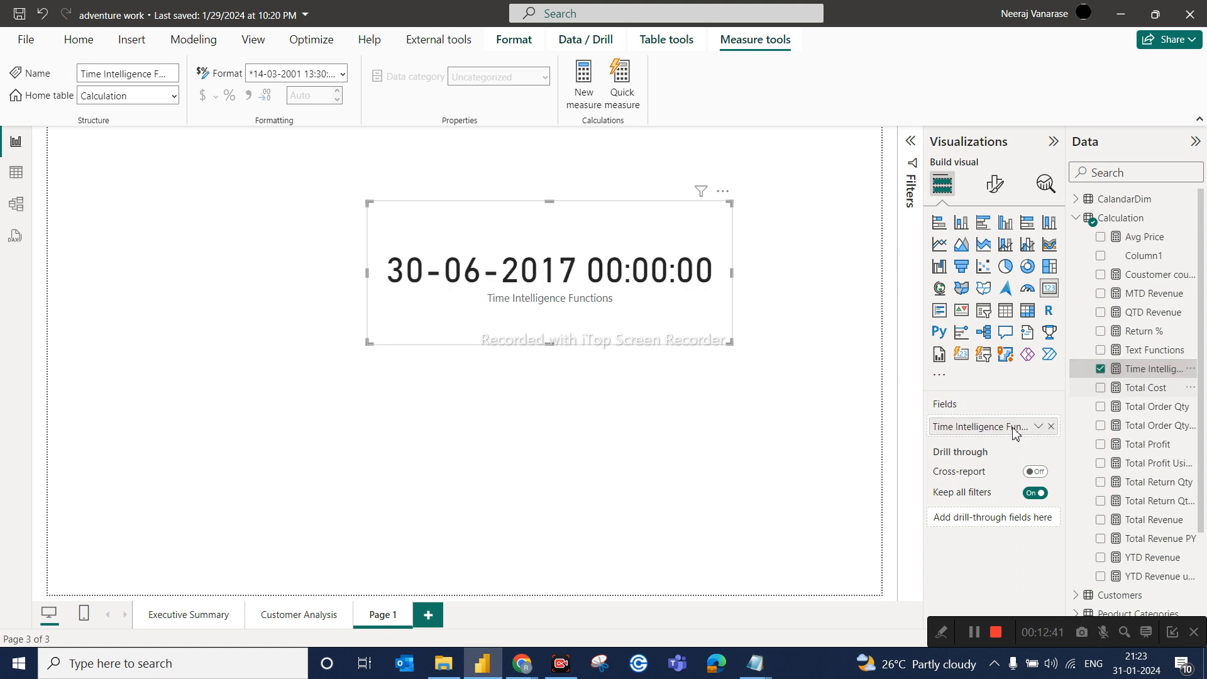
left_click_drag(730, 343, 765, 350)
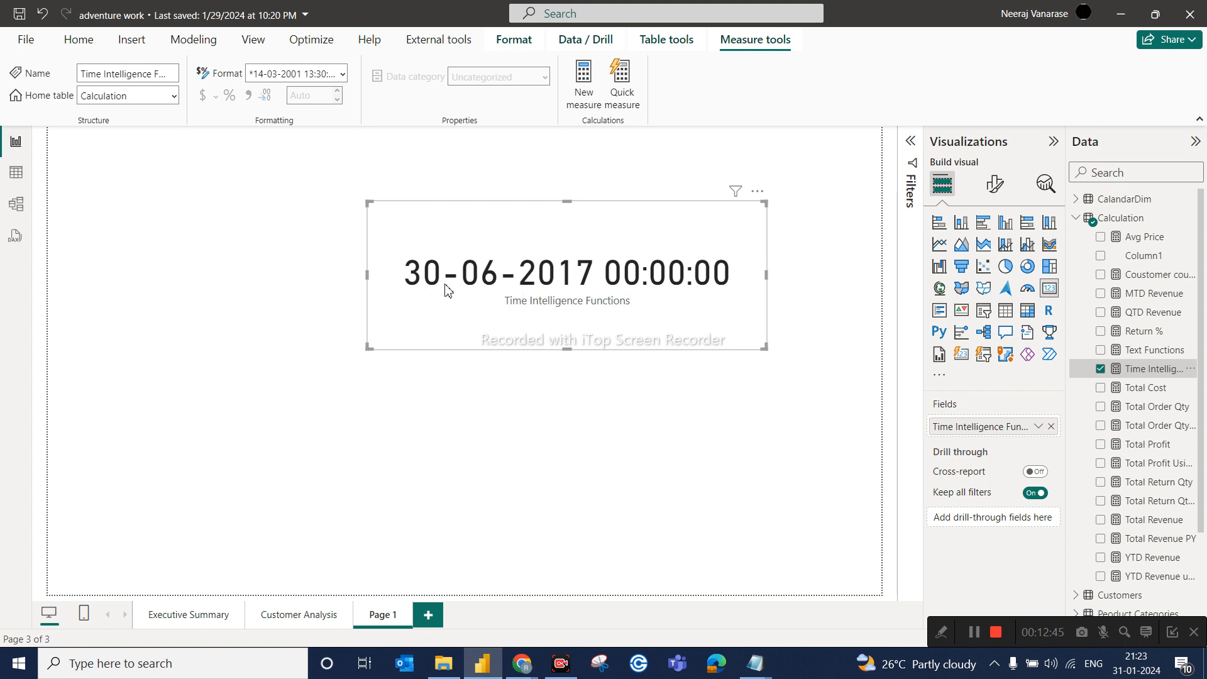
Step: Review the RETURN variable in the Time Intelligence Functions formula and compare it with the card's output
left_click(1151, 389)
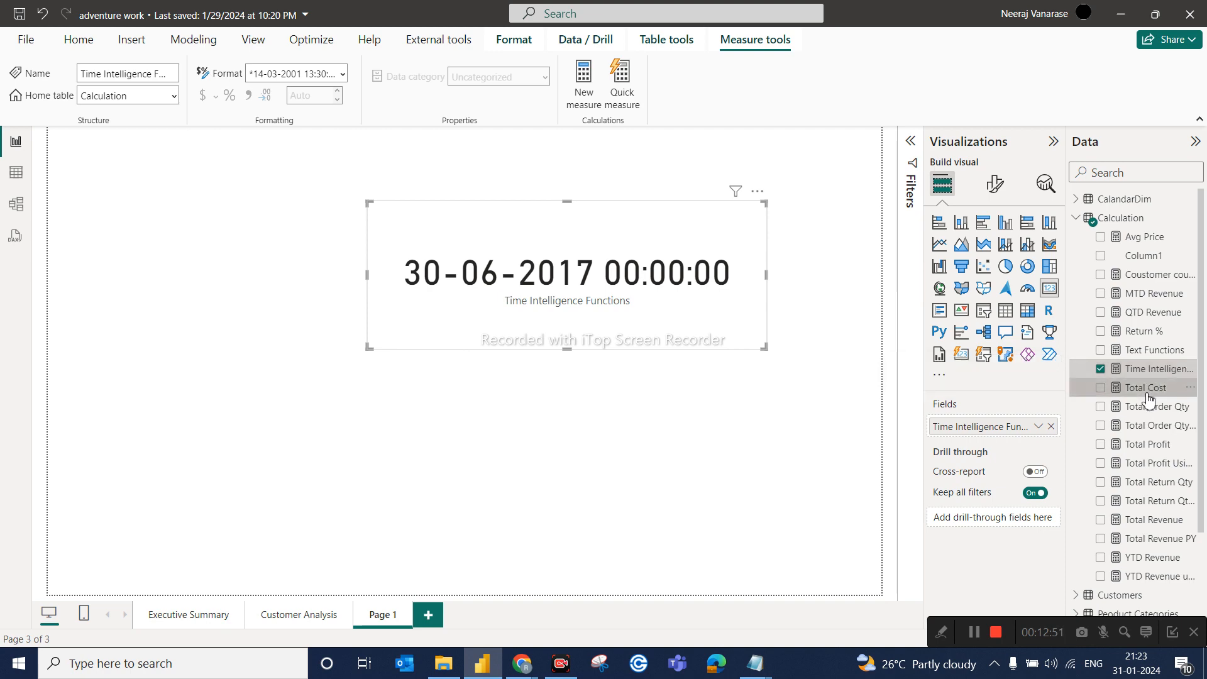
left_click(1118, 369)
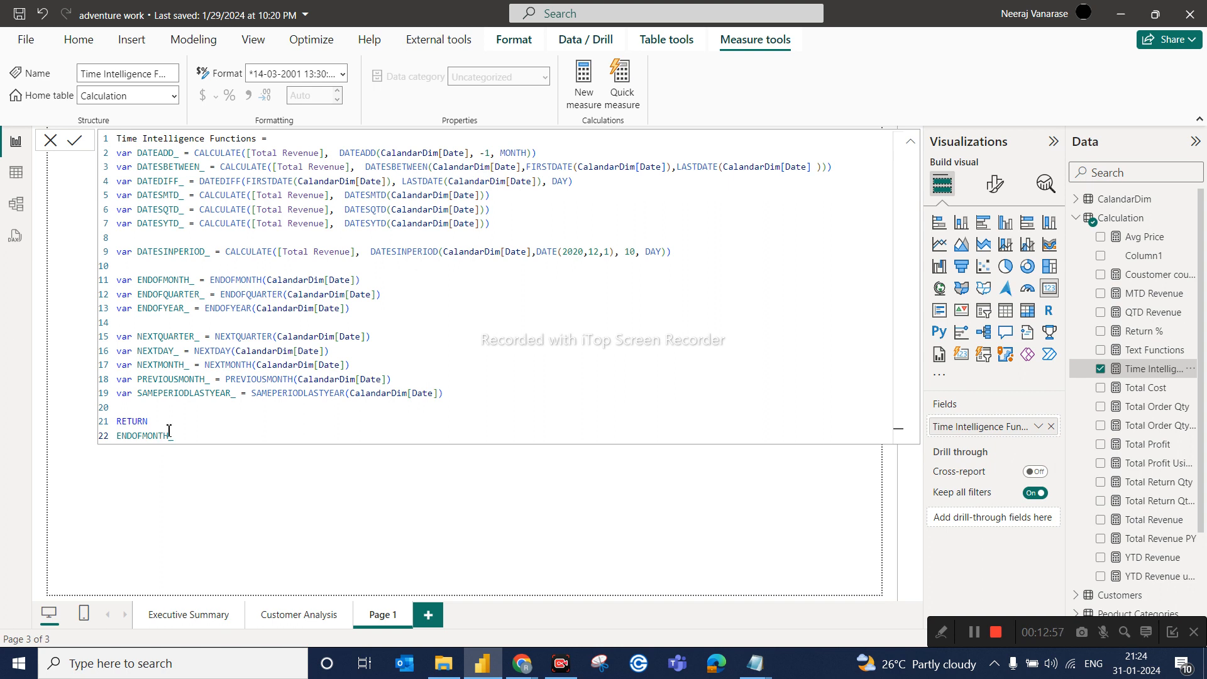
left_click(258, 472)
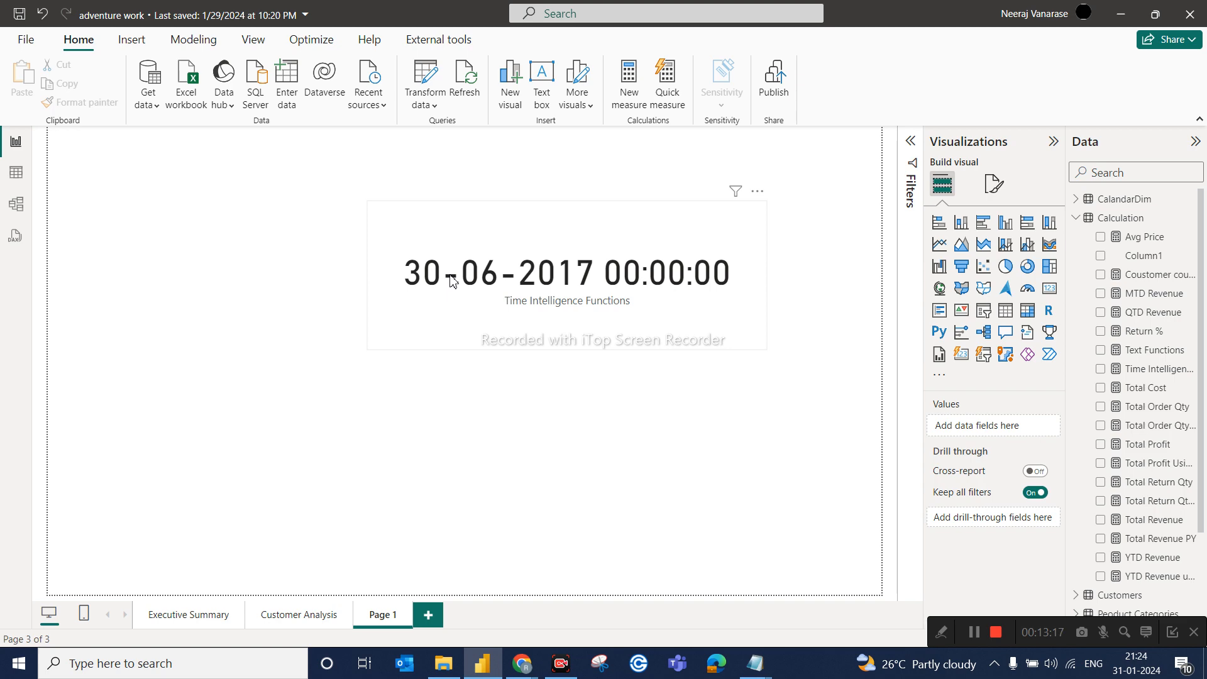
left_click(1149, 369)
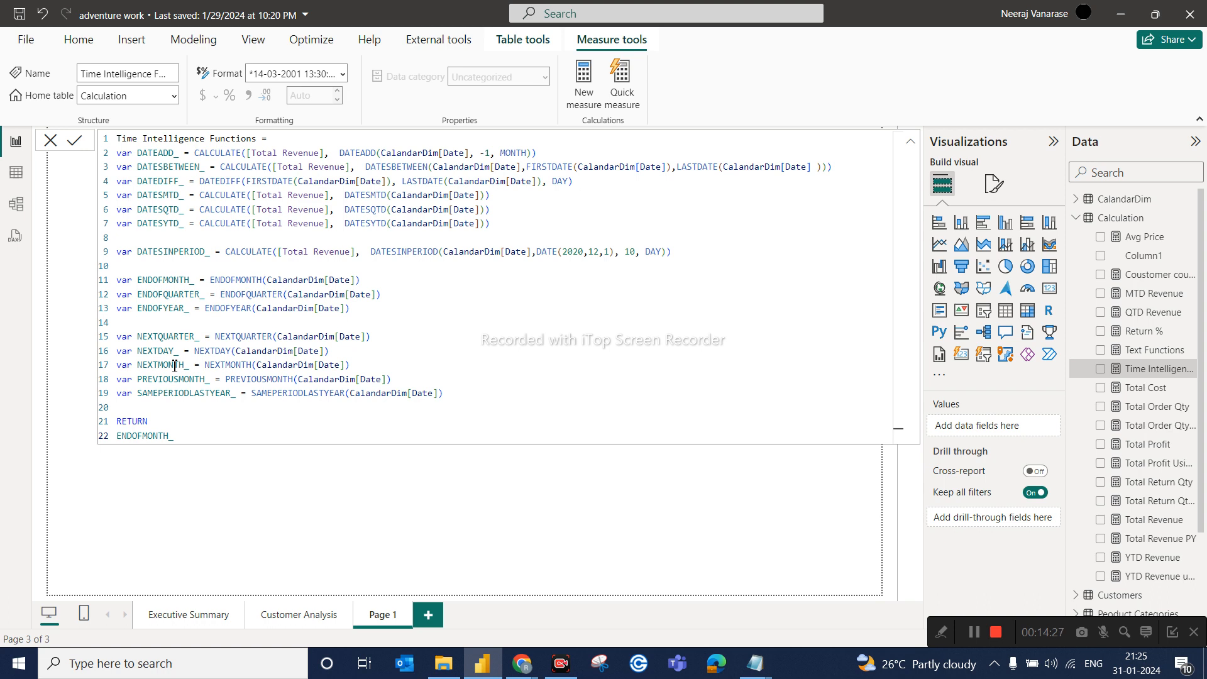
left_click(57, 144)
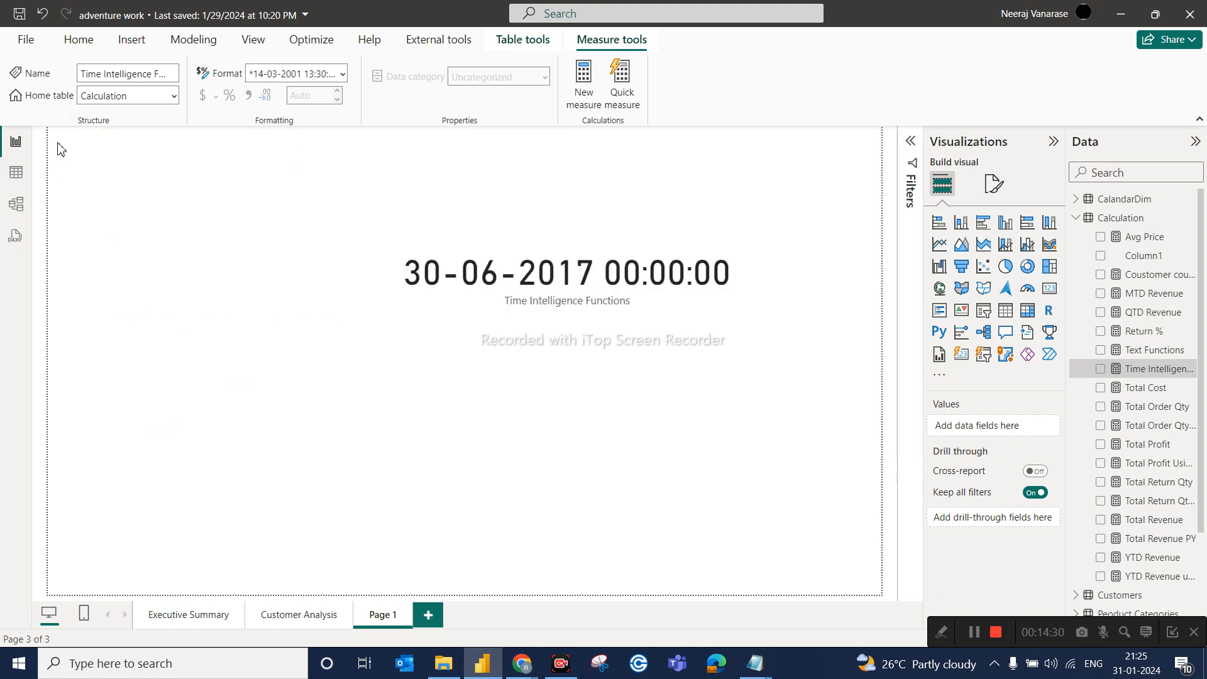
Step: Move the Time Intelligence Functions card to the middle of Page 1
left_click(598, 241)
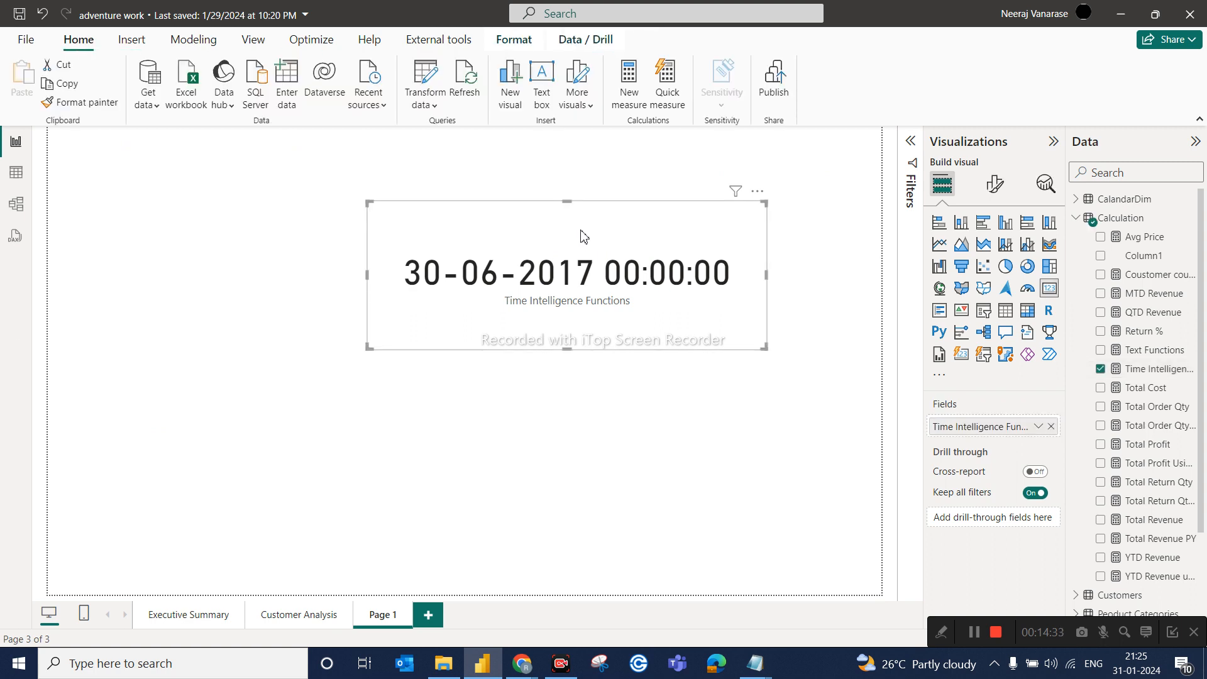
left_click_drag(585, 237, 482, 313)
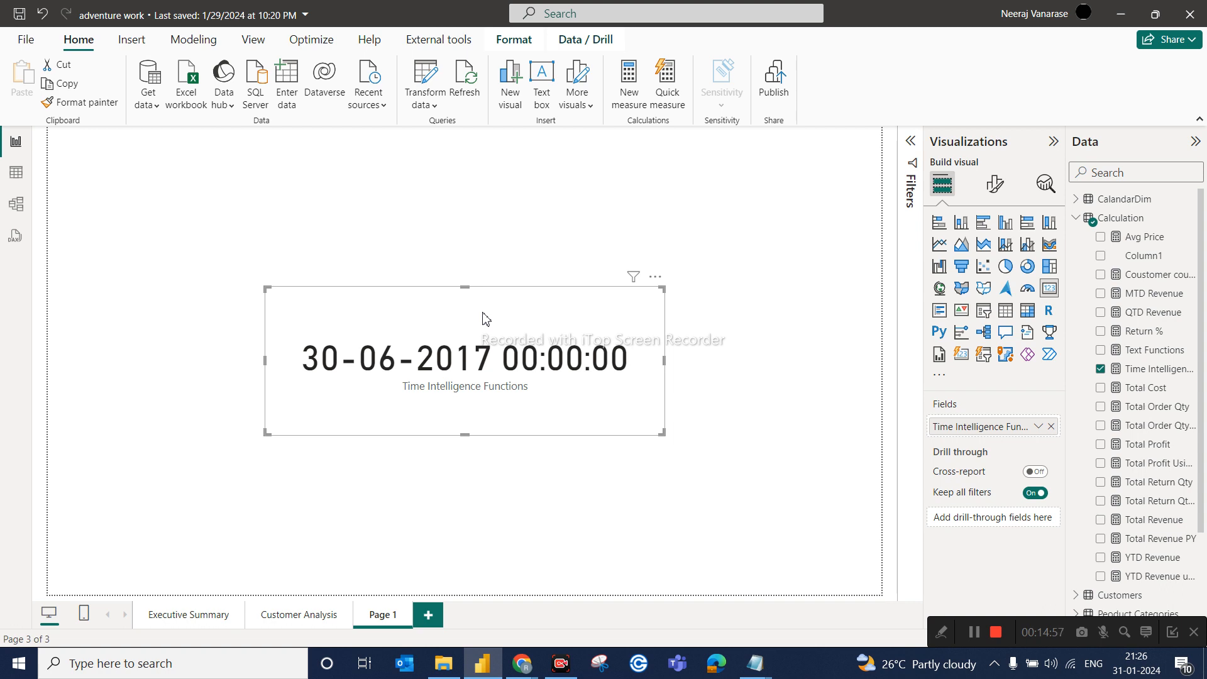
Step: Look through the Customer Analysis and Executive Summary pages, inspect the Monthly Order Qty KPI's fields, and return to Page 1
left_click(1150, 372)
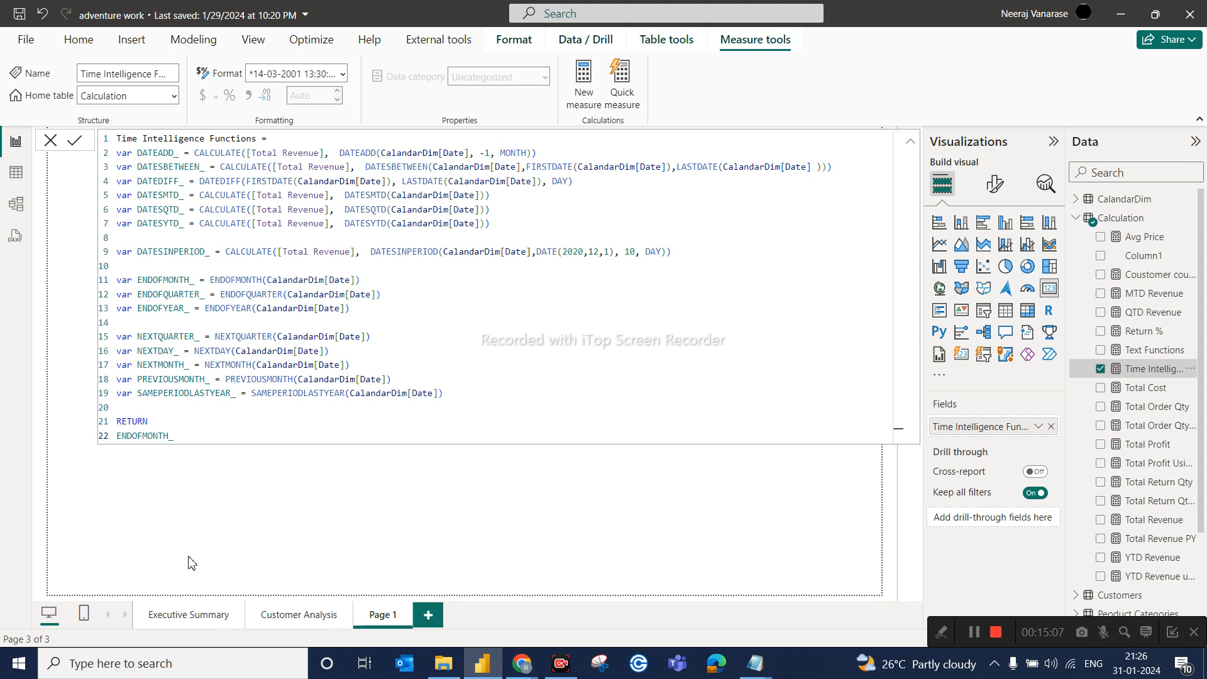
left_click(288, 619)
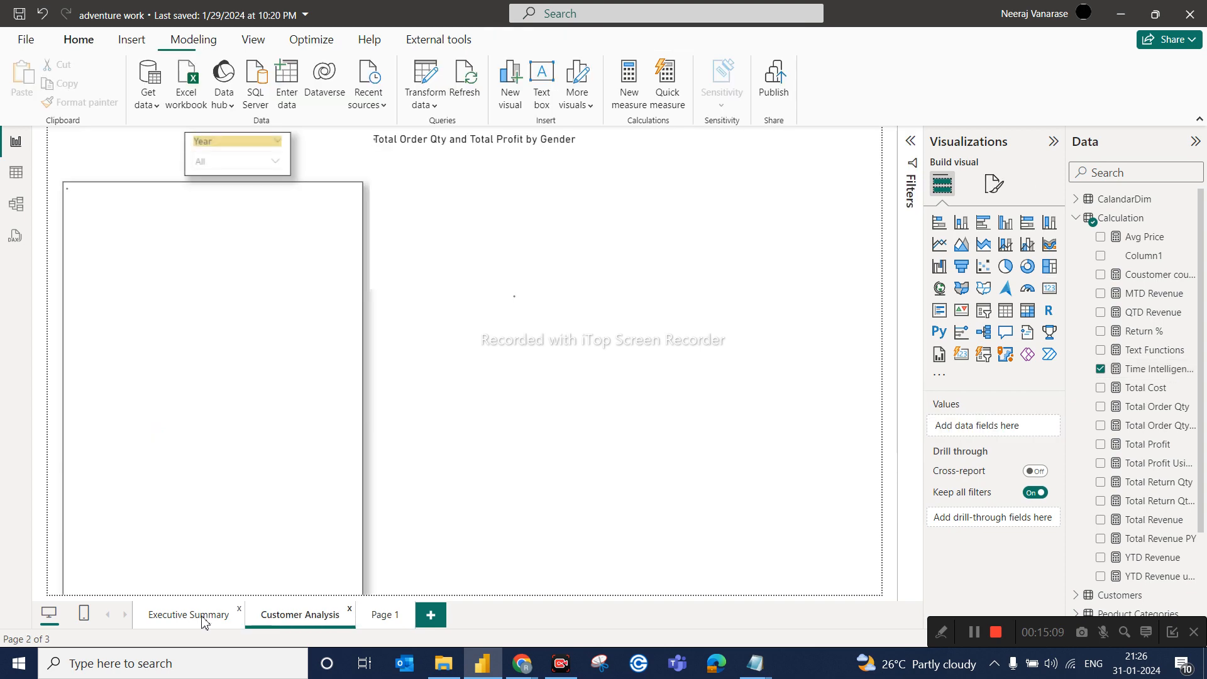
left_click(204, 618)
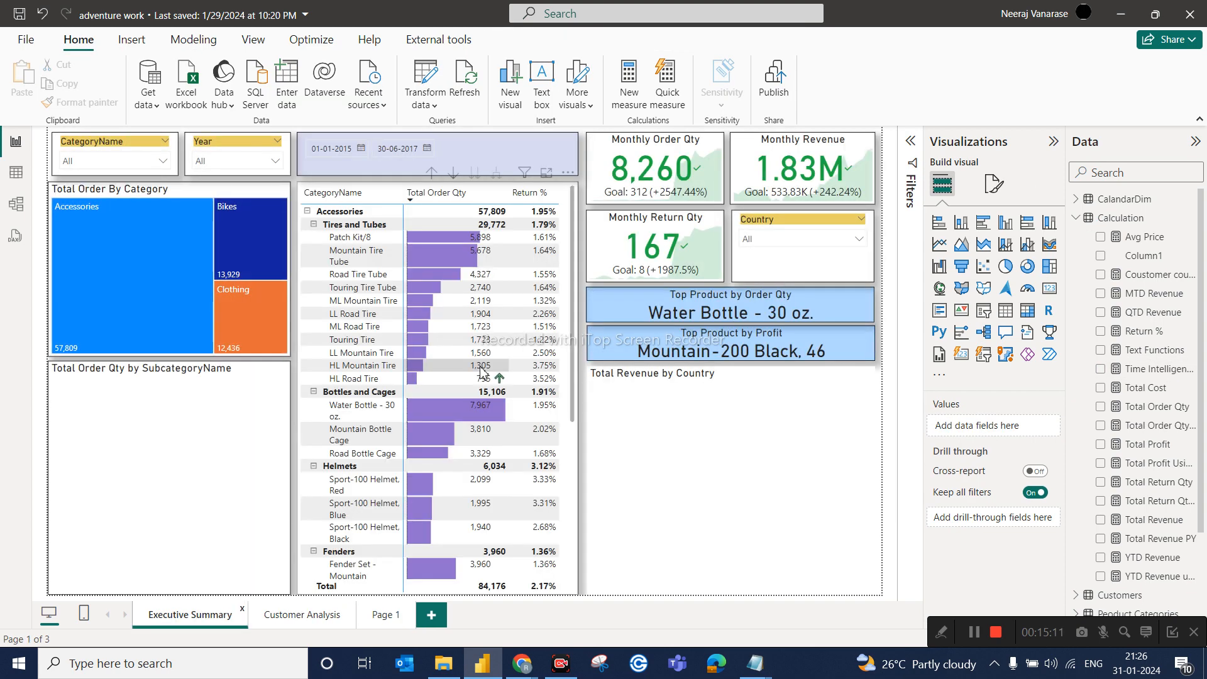
left_click(621, 157)
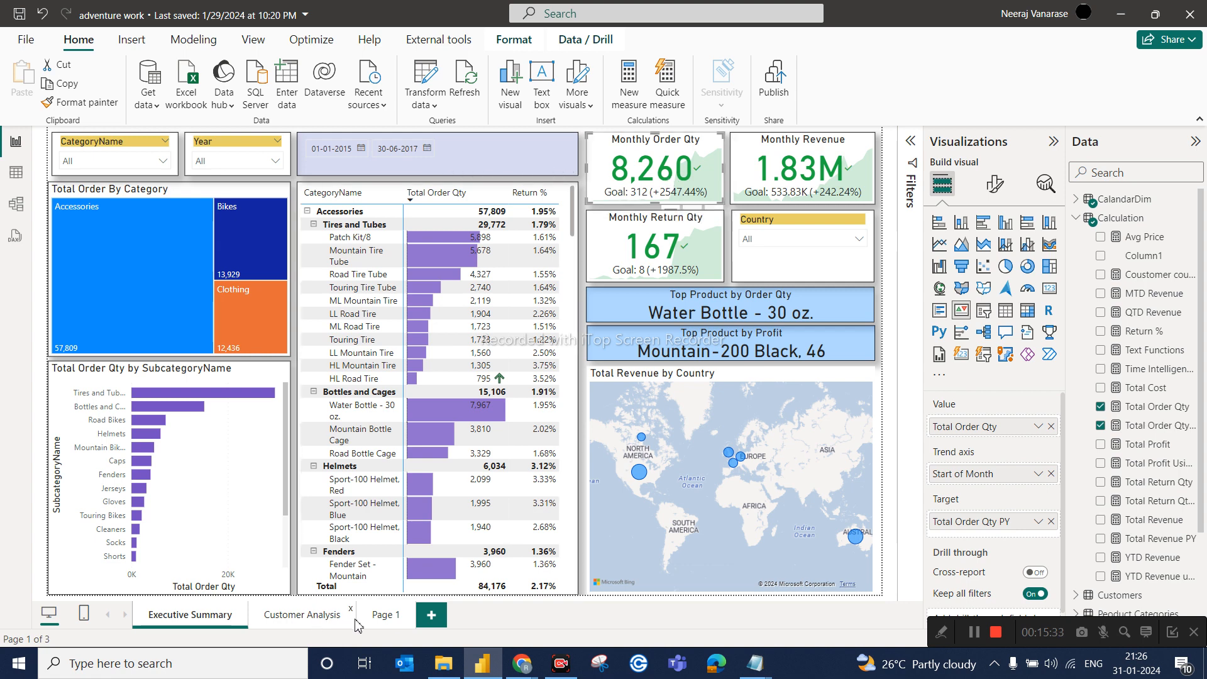
left_click(380, 623)
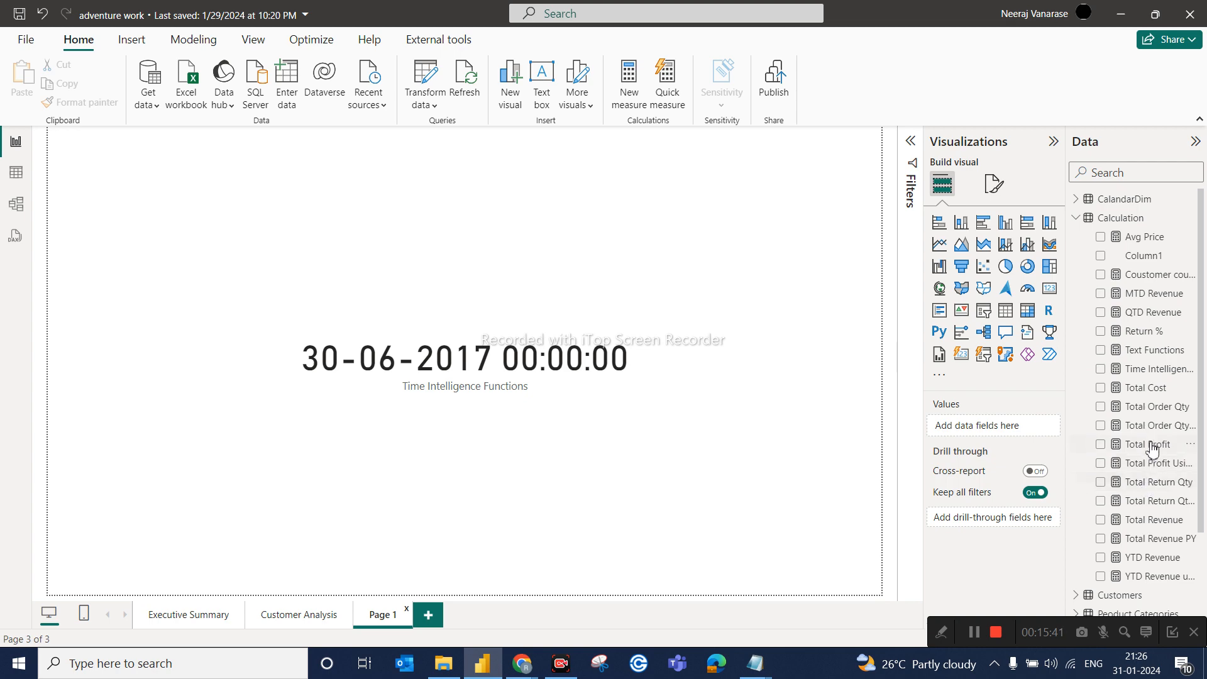
Step: Reopen the Time Intelligence Functions formula, read through its variables and close it unchanged
left_click(1154, 371)
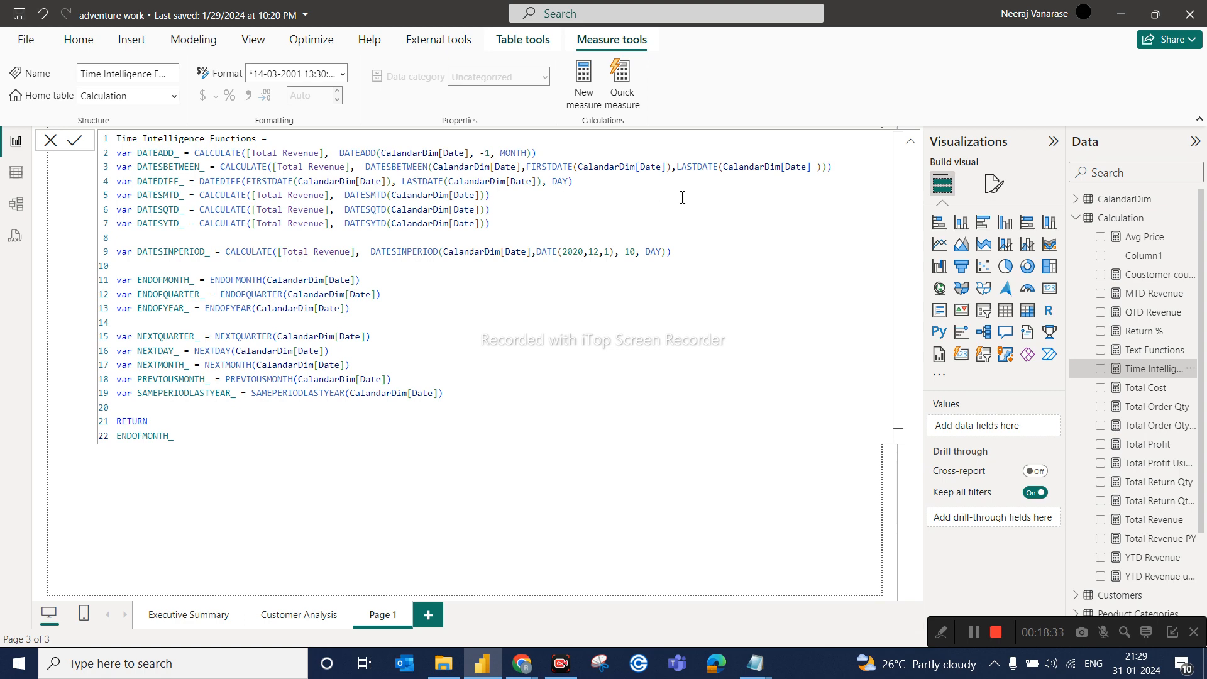
left_click(913, 150)
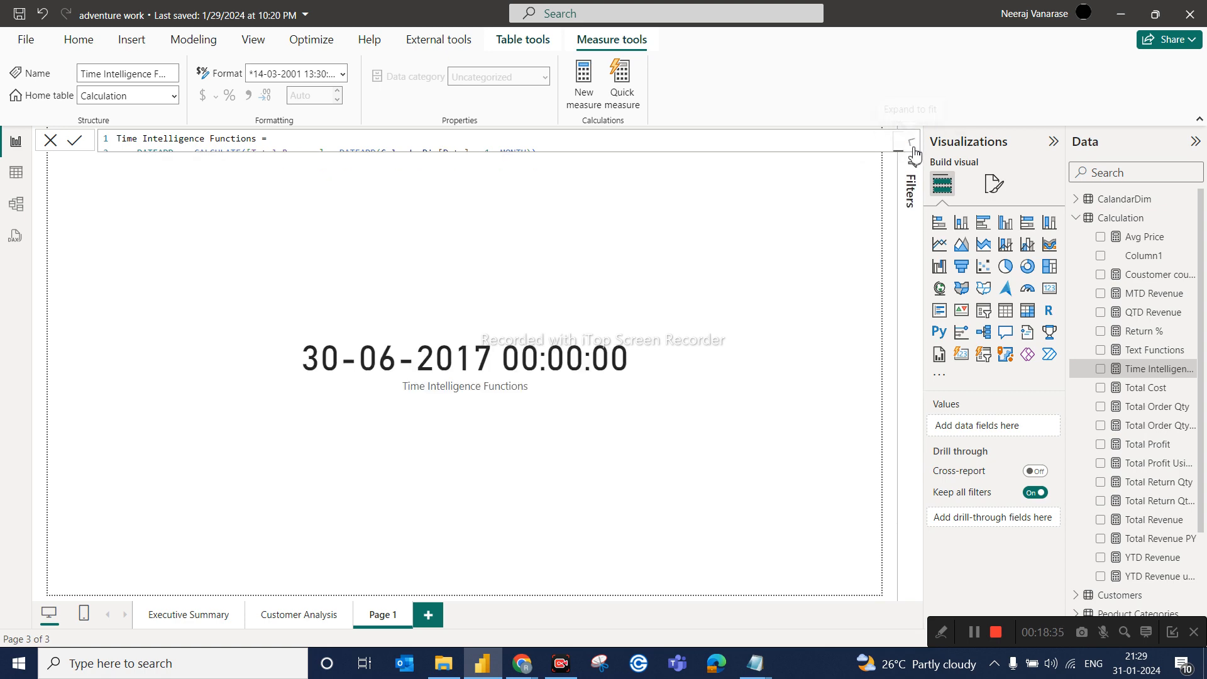
left_click(912, 150)
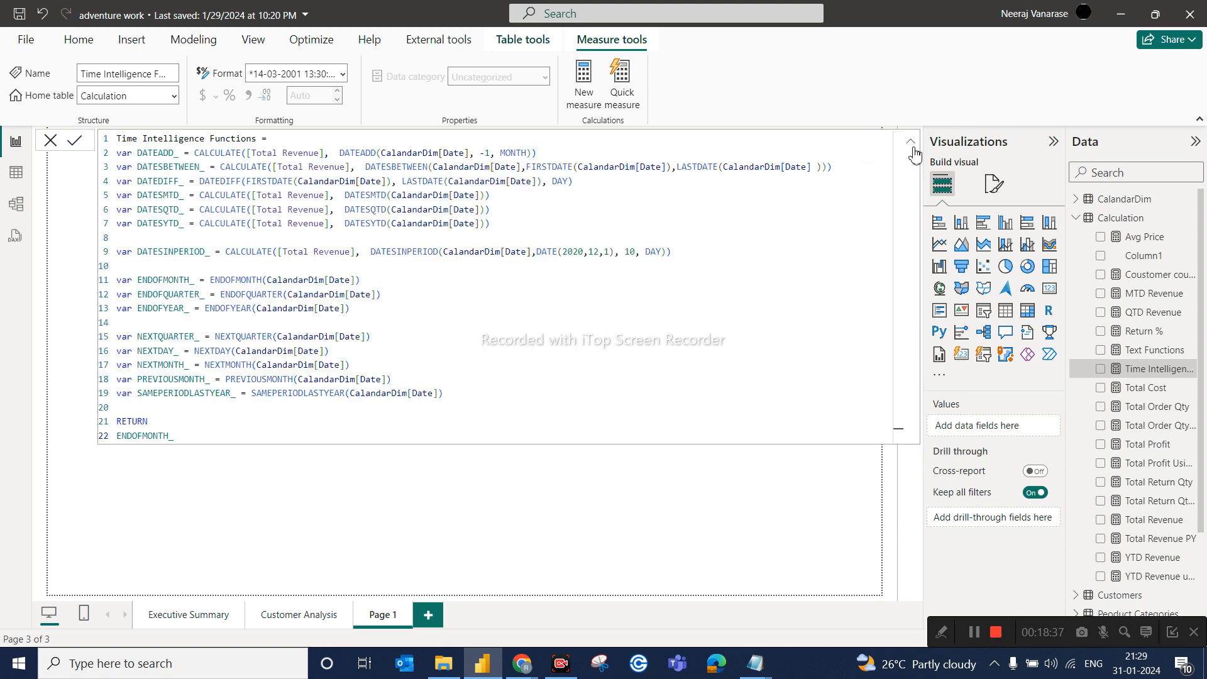
left_click(58, 150)
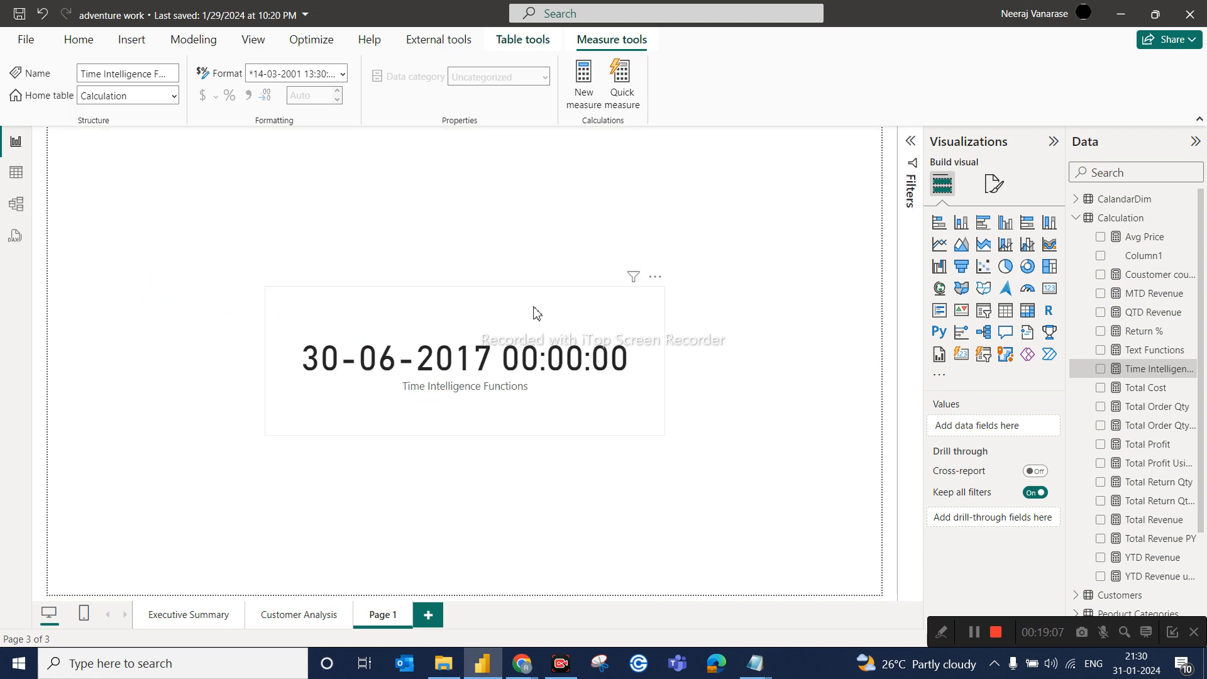
Step: Remove the Time Intelligence Functions card from Page 1
mouse_move(547, 313)
left_mouse_down()
mouse_move(607, 310)
mouse_move(519, 314)
mouse_move(537, 316)
left_mouse_up()
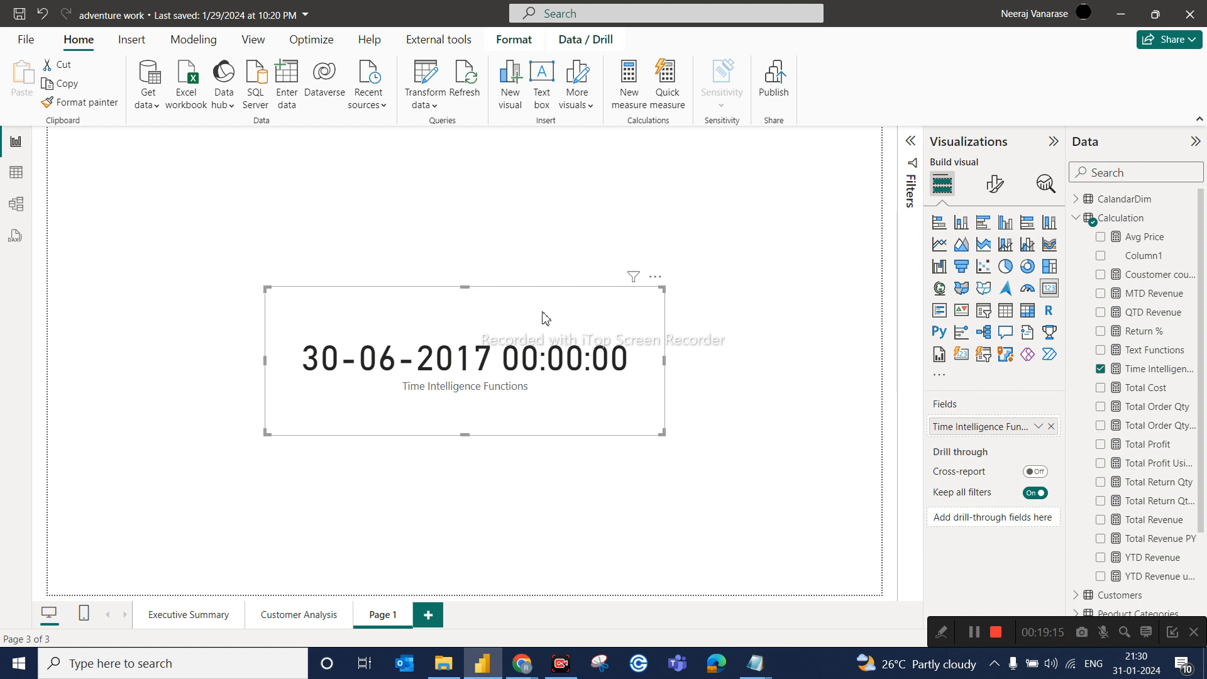
mouse_move(547, 318)
left_mouse_down()
mouse_move(584, 318)
mouse_move(527, 318)
mouse_move(544, 317)
left_mouse_up()
left_click(656, 277)
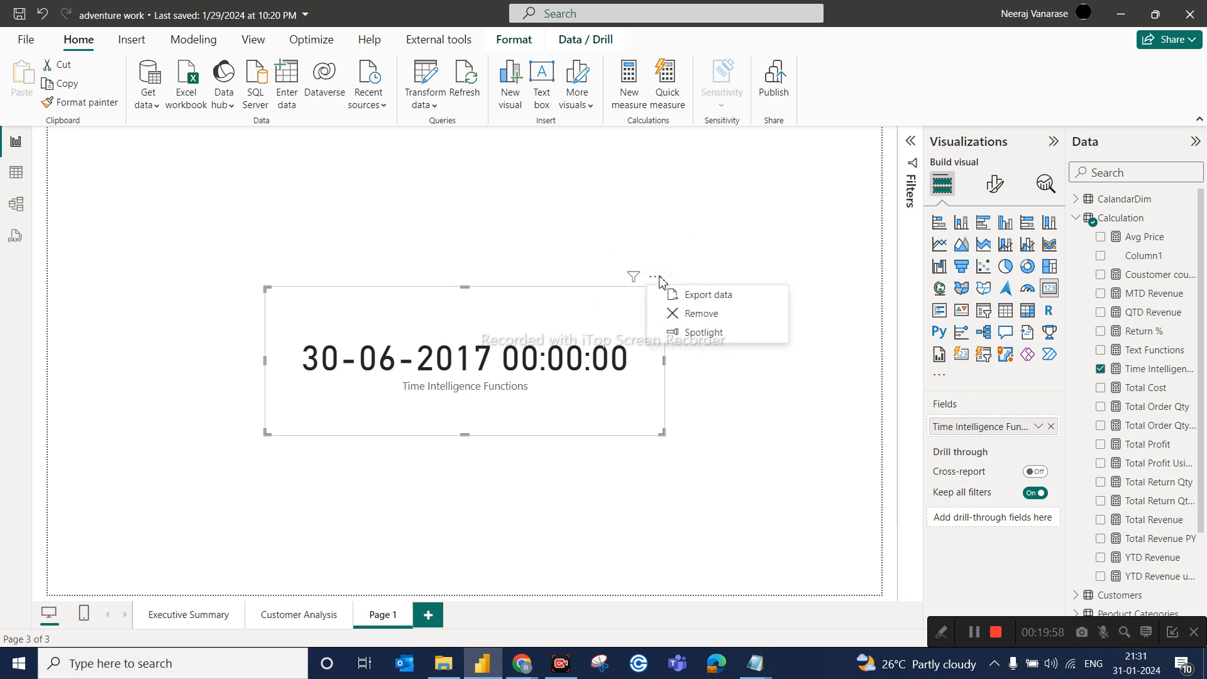
left_click(676, 313)
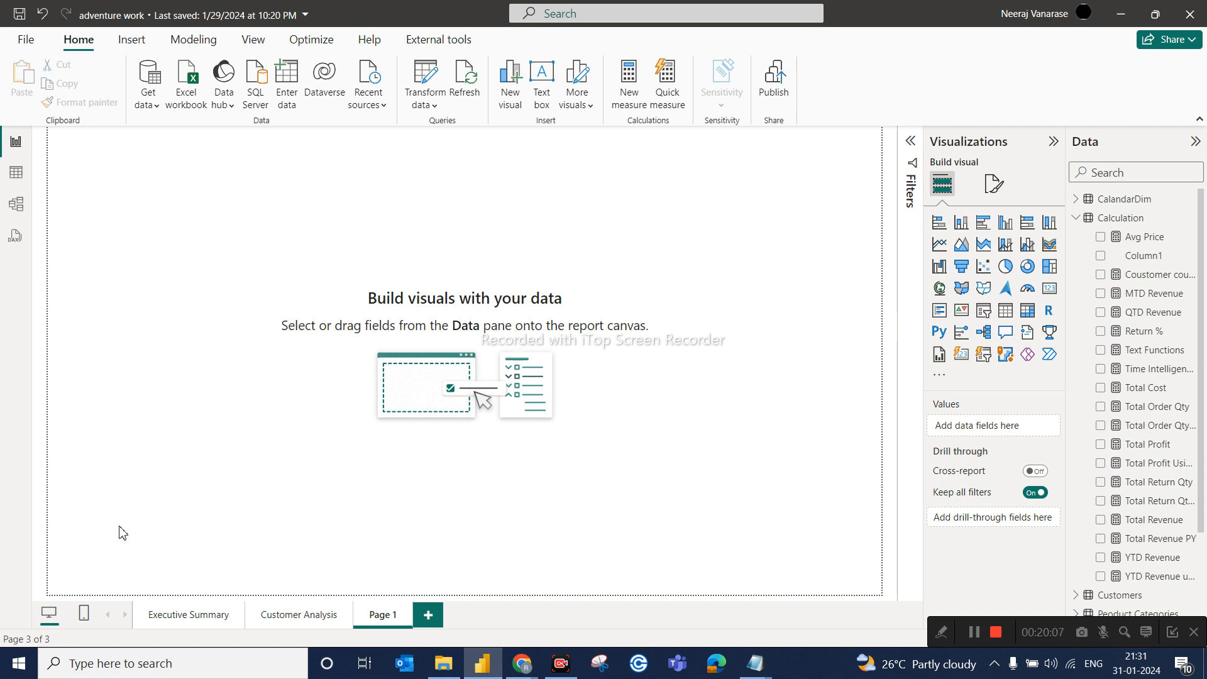
Step: Examine the Total Order By Category treemap on the Executive Summary page, including its category and value fields
left_click(188, 616)
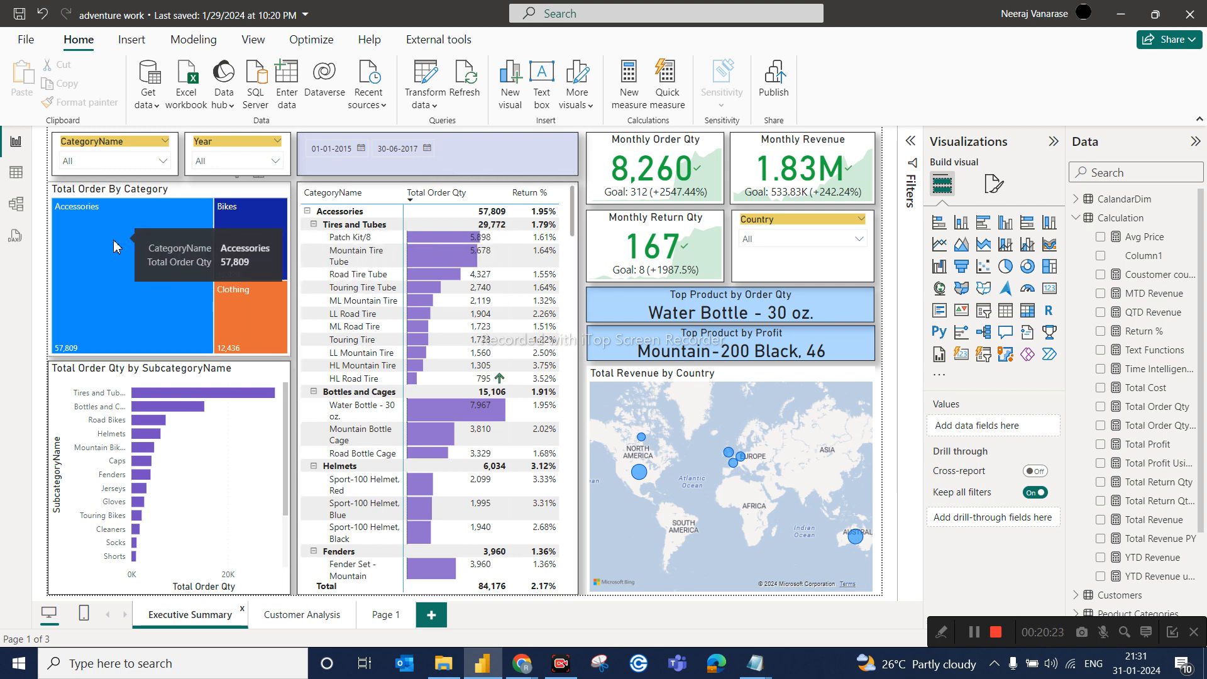
left_click(161, 192)
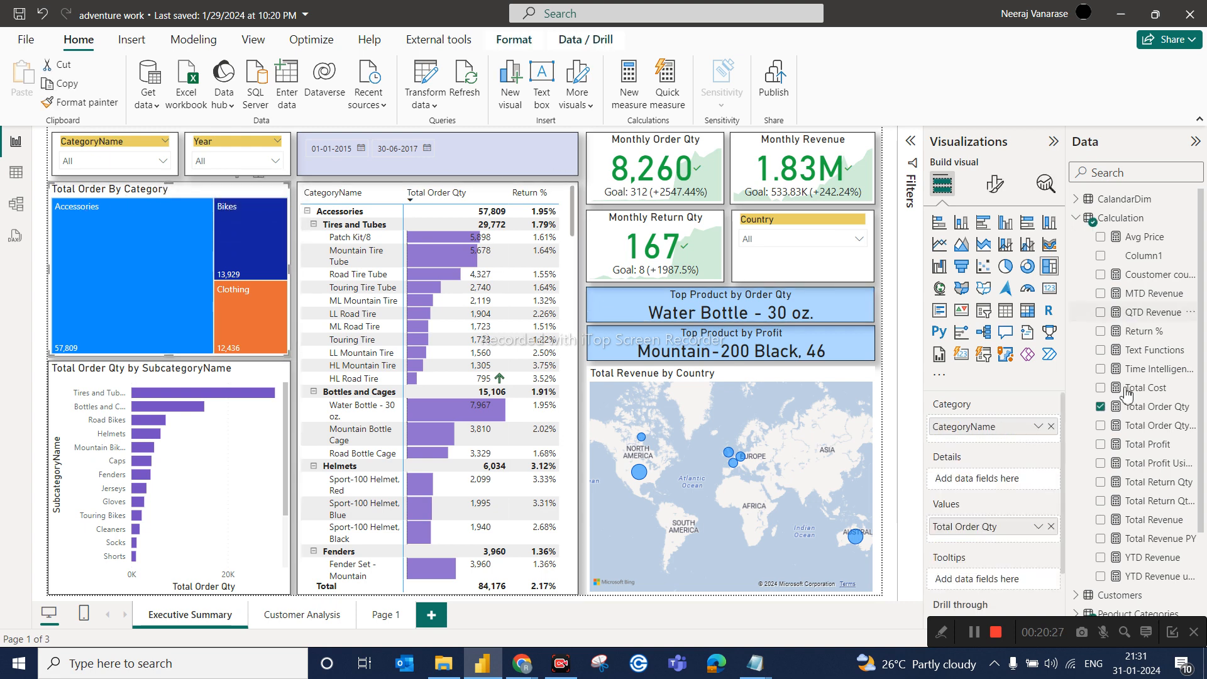
scroll(1002, 553, "down", 2)
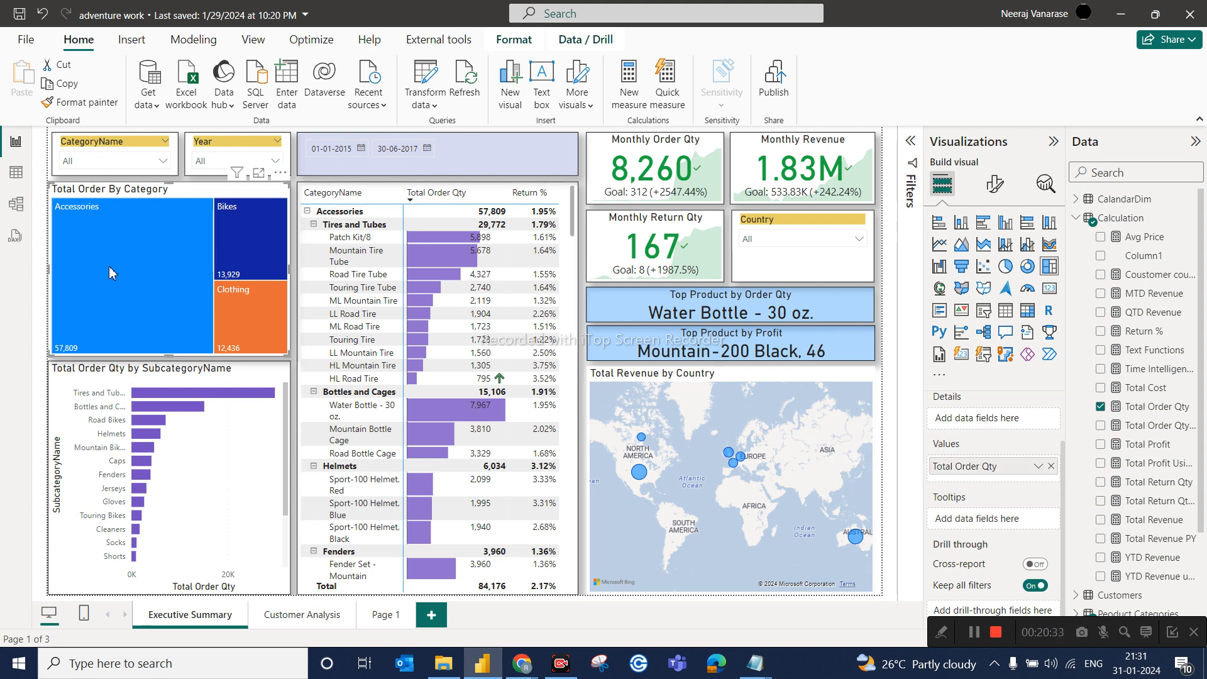
mouse_move(119, 236)
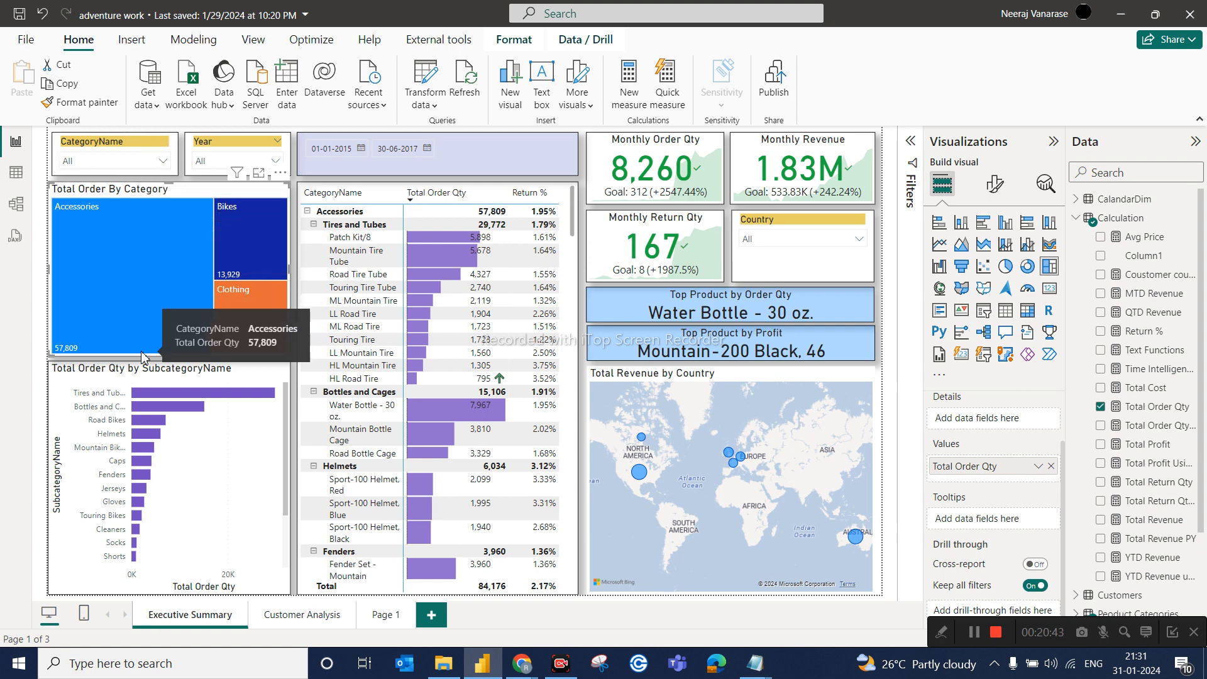
mouse_move(155, 403)
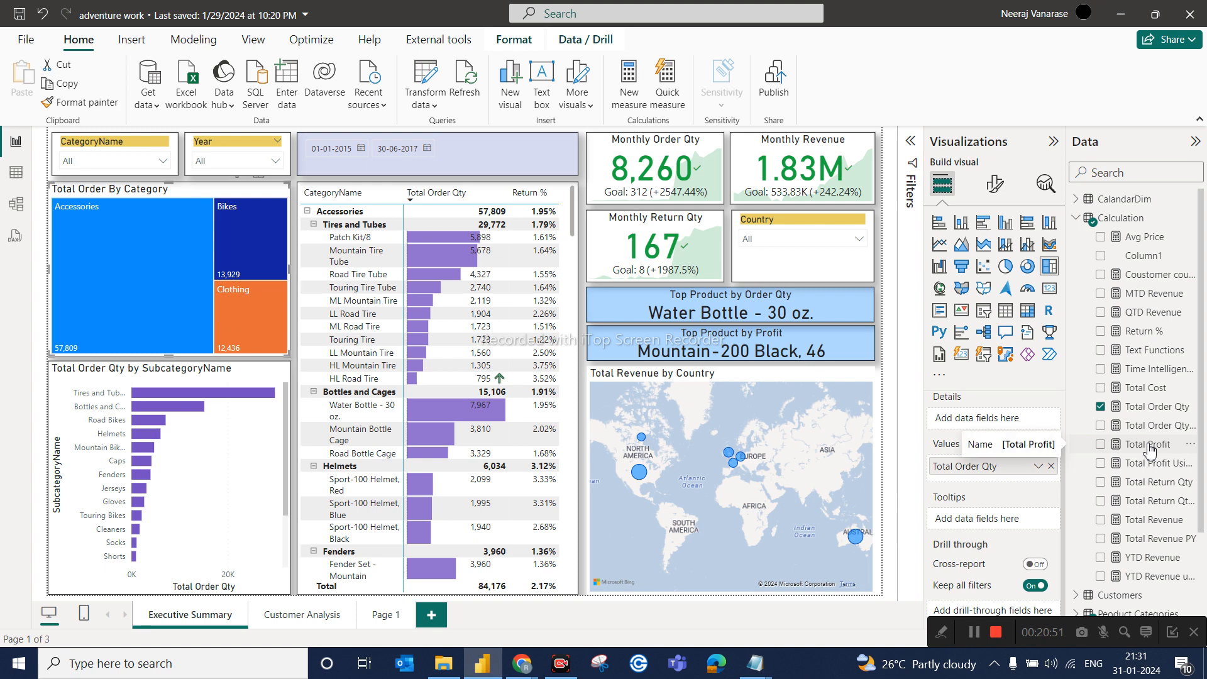
Step: Add Total Profit to the Total Order By Category treemap's tooltips and check the tooltip on the category tiles
left_click_drag(1150, 447, 1025, 519)
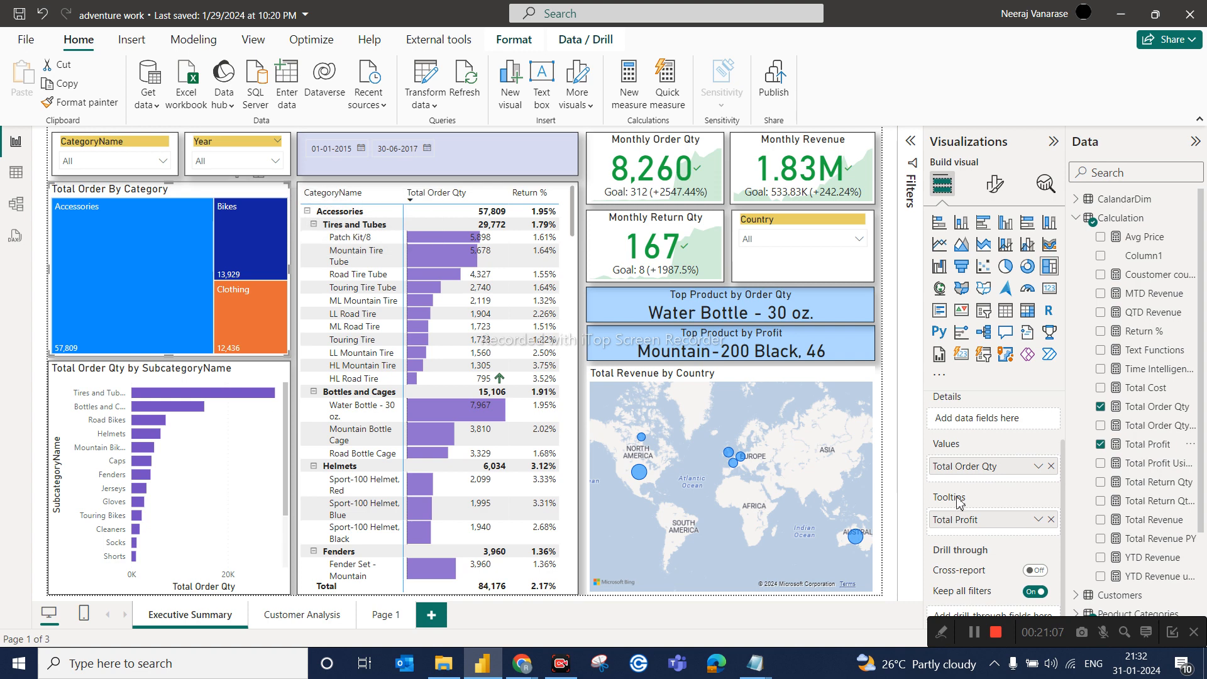
mouse_move(136, 284)
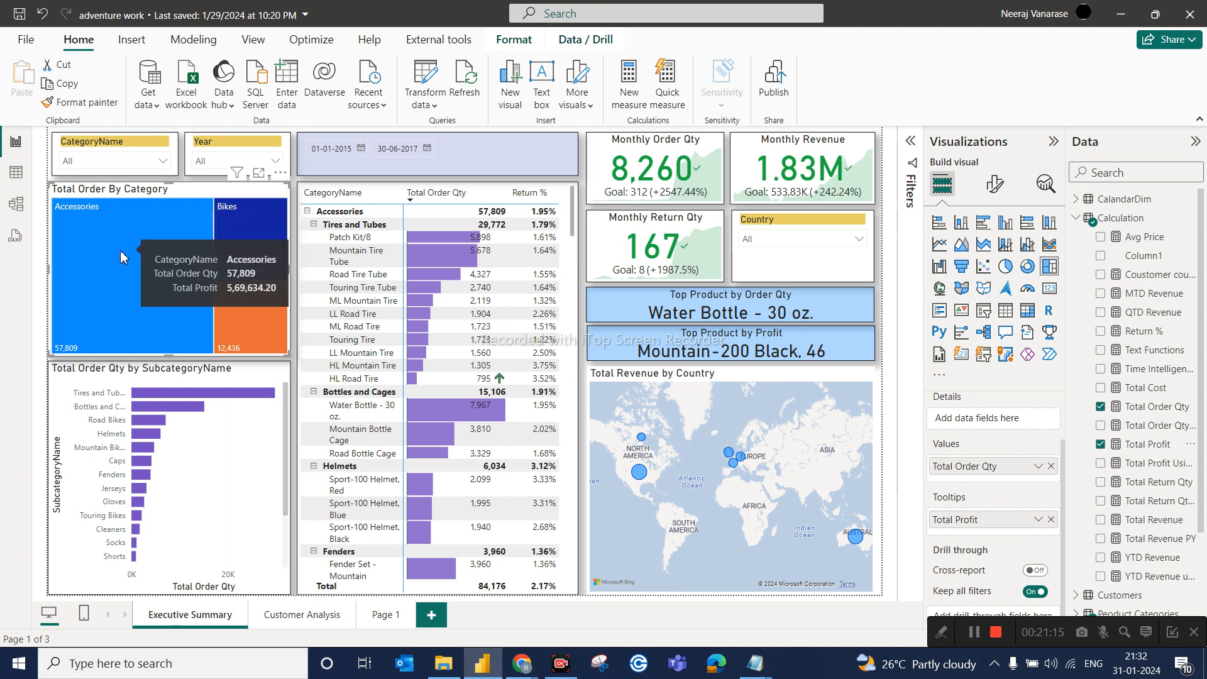
mouse_move(266, 236)
mouse_move(221, 236)
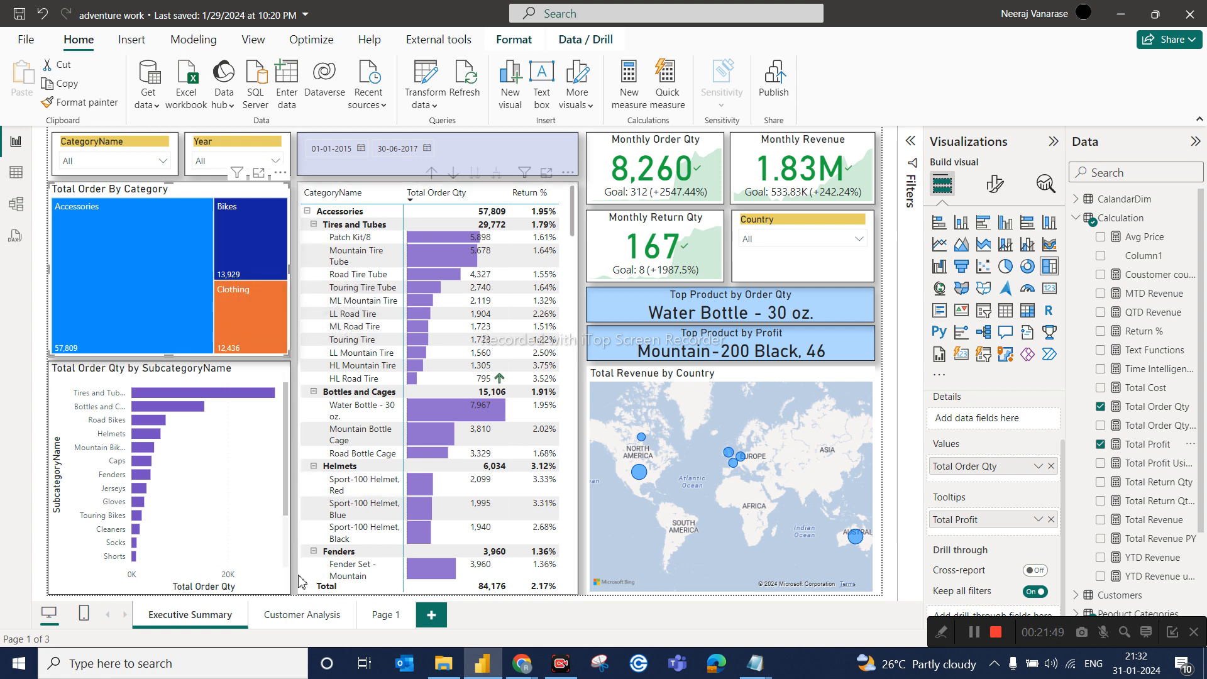
Step: Rename Page 1 as Tooltip
left_click(380, 614)
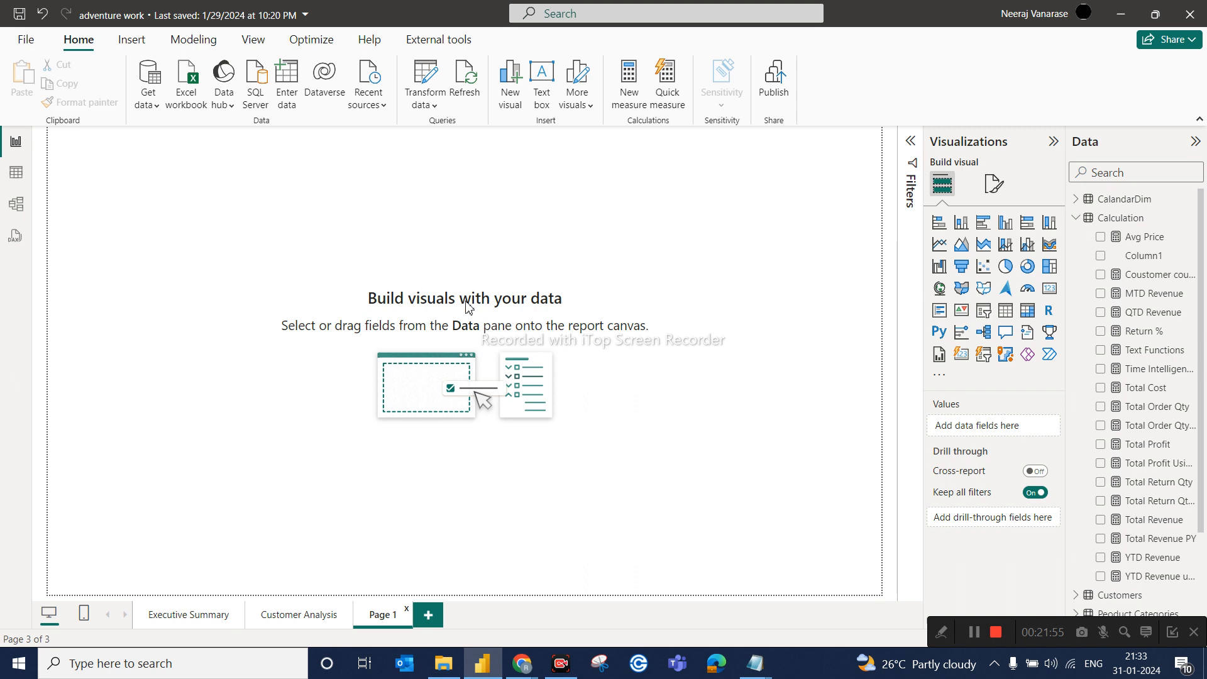
double_click(385, 615)
type("Tooltip")
left_click(492, 546)
Step: Set the Tooltip page's canvas type to Tooltip and compare it with the Executive Summary page
left_click(994, 183)
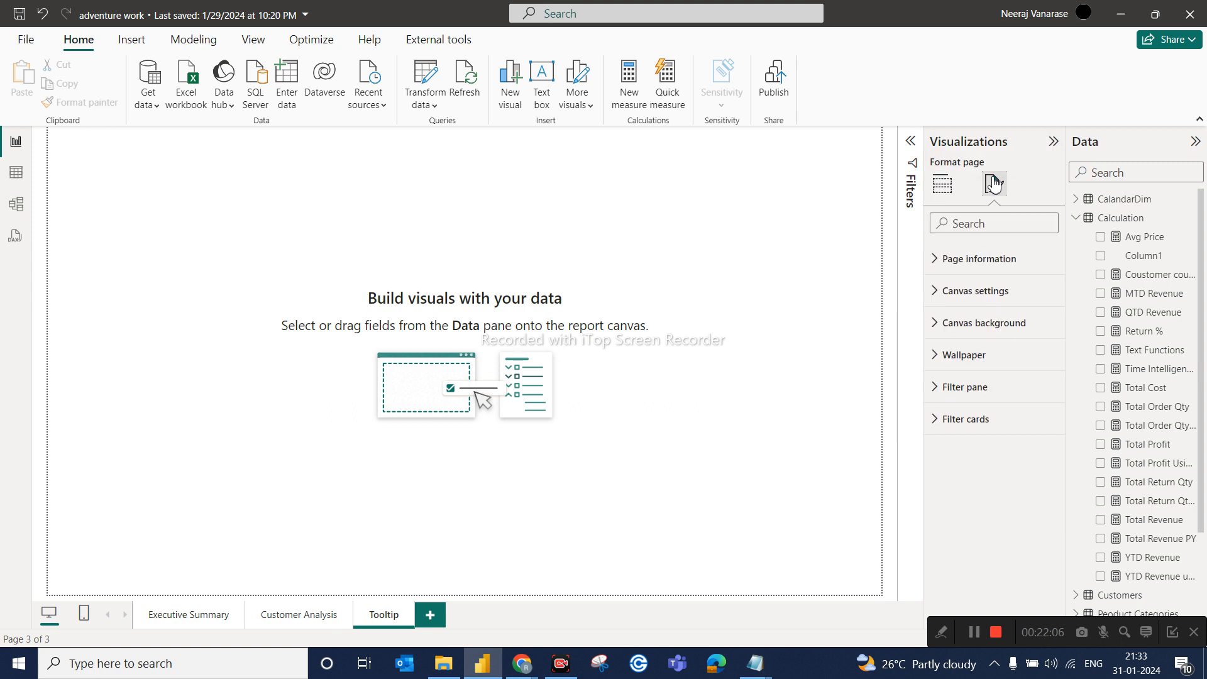
left_click(953, 306)
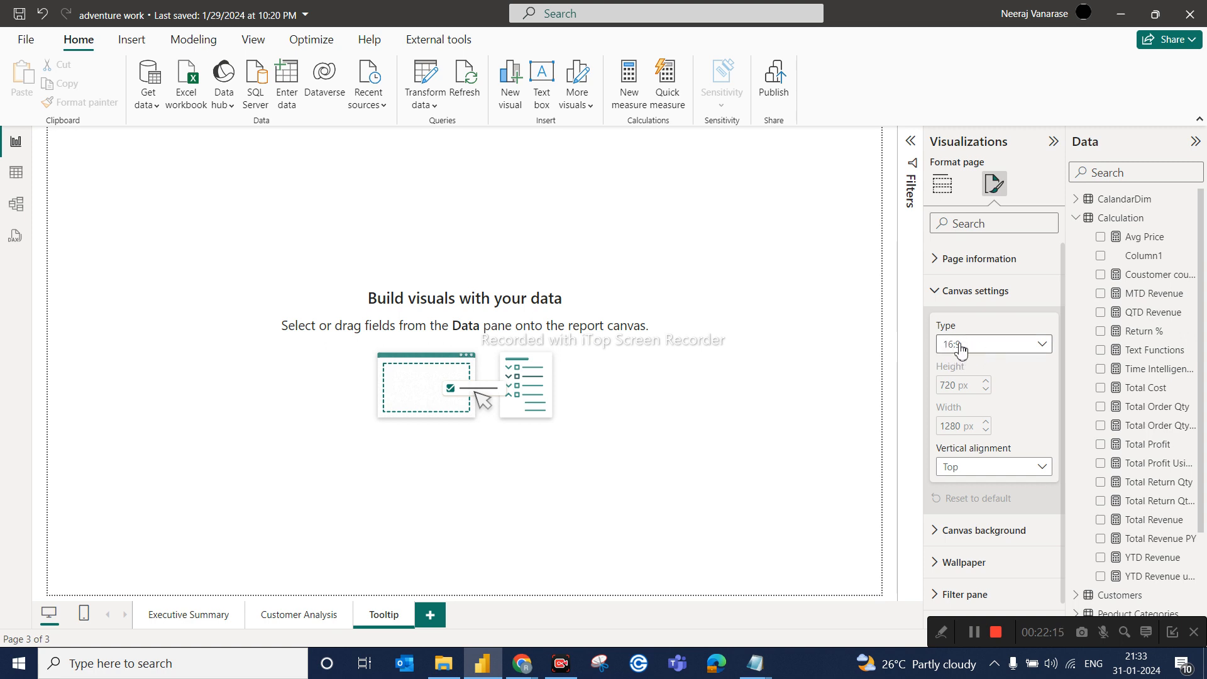
left_click(1027, 347)
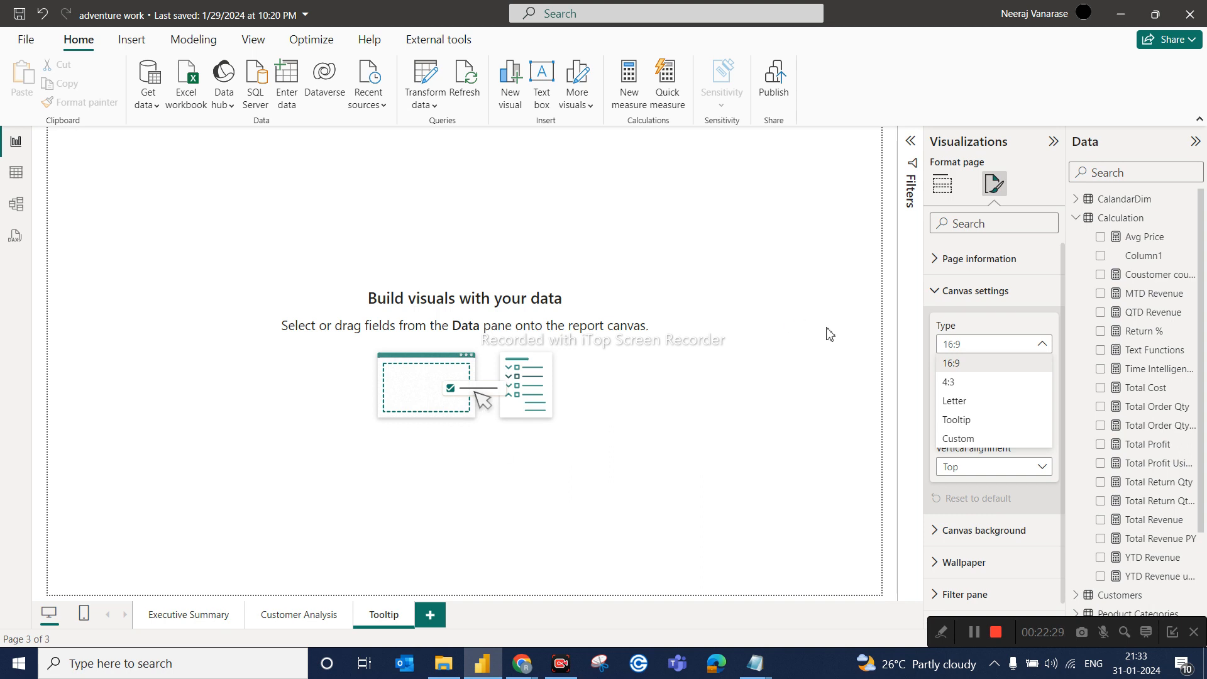
left_click(960, 421)
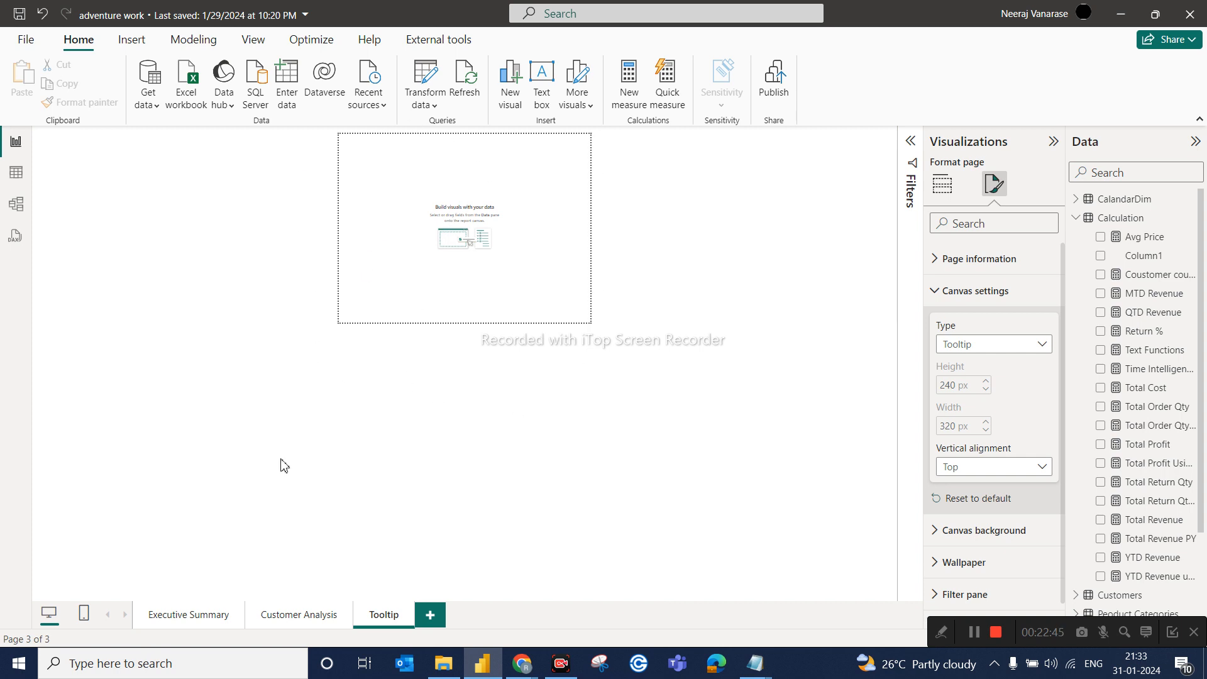
left_click(203, 619)
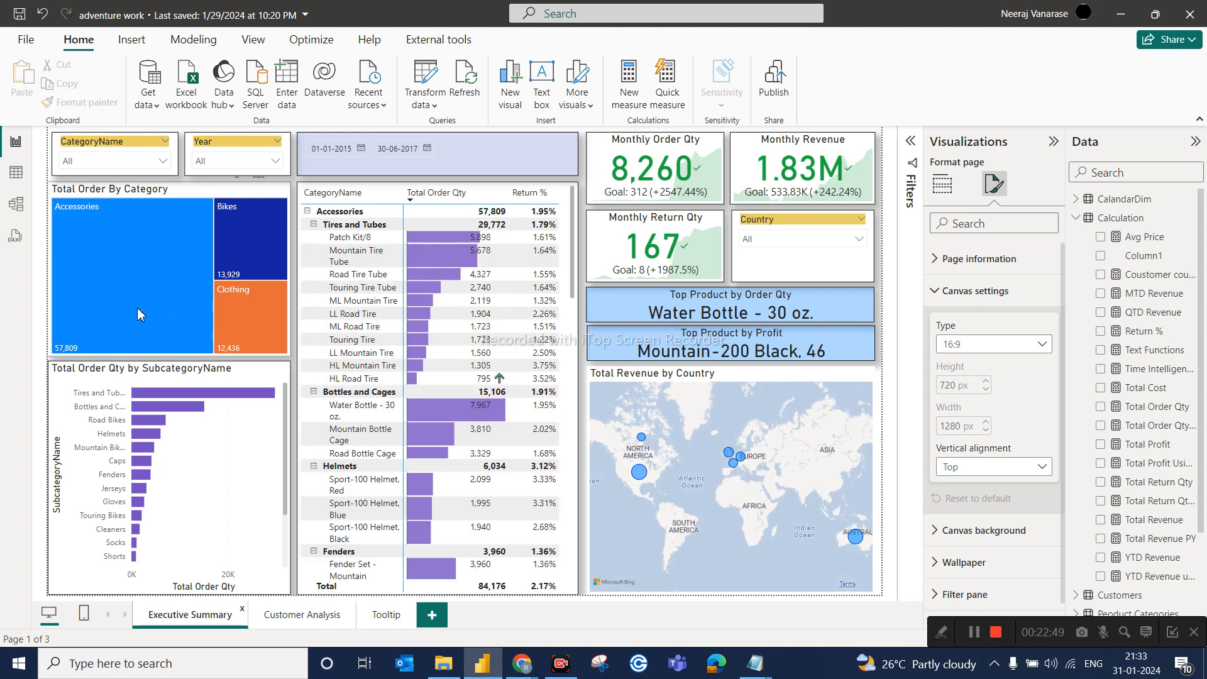
left_click(395, 624)
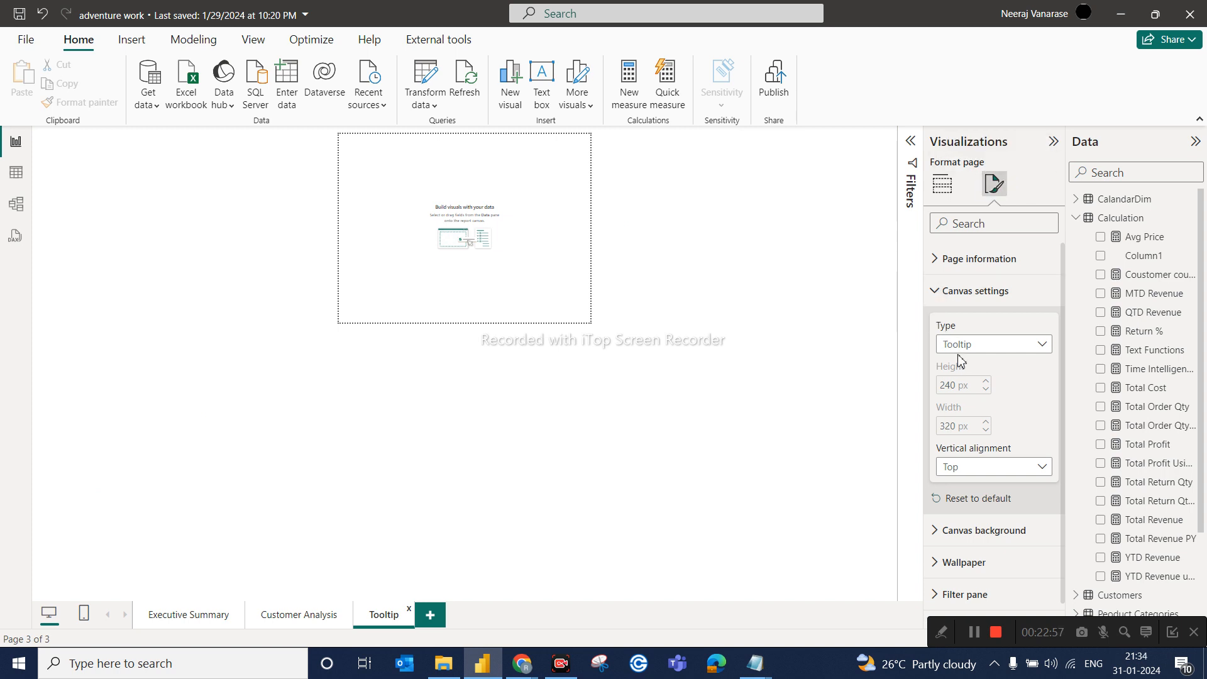
Step: Insert a clustered column chart on the Tooltip page with Month Name on the X-axis
left_click(672, 283)
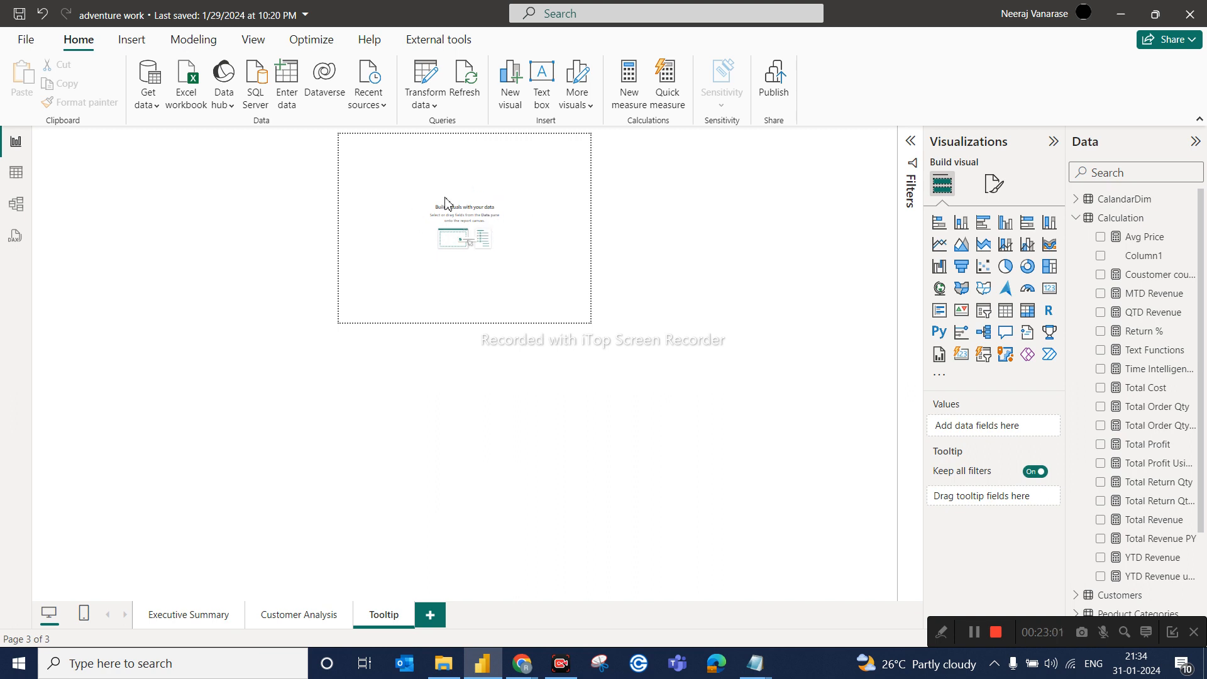
left_click_drag(1065, 620, 946, 651)
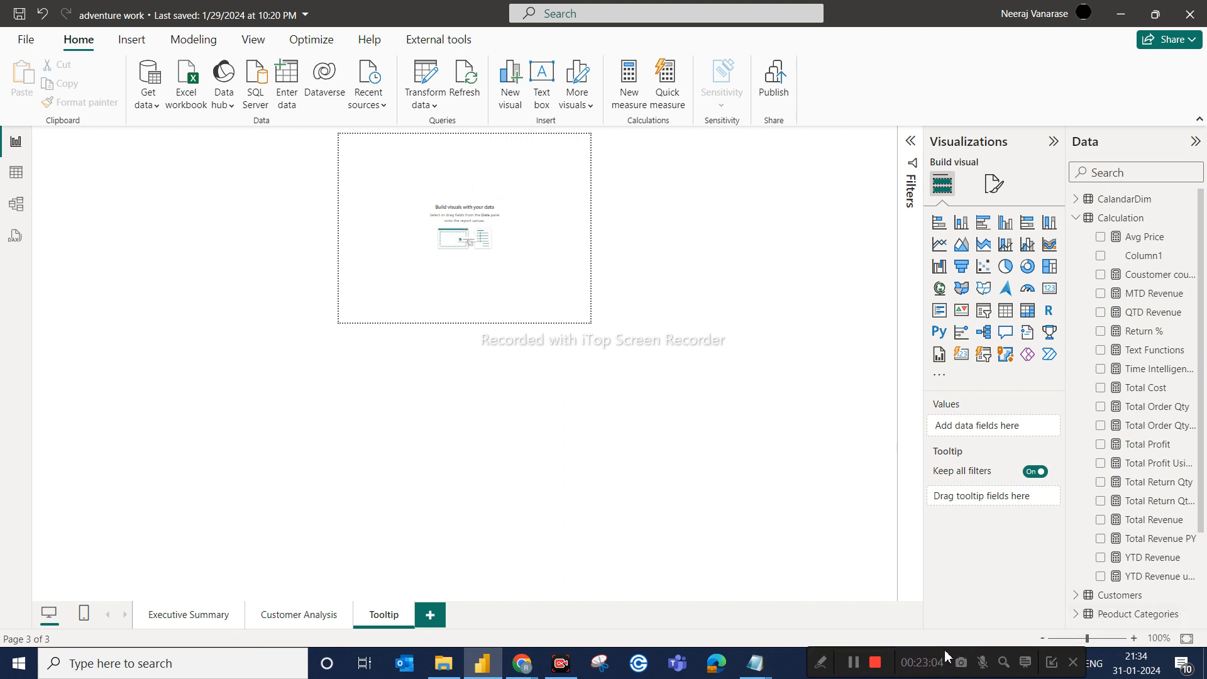
left_click(1187, 638)
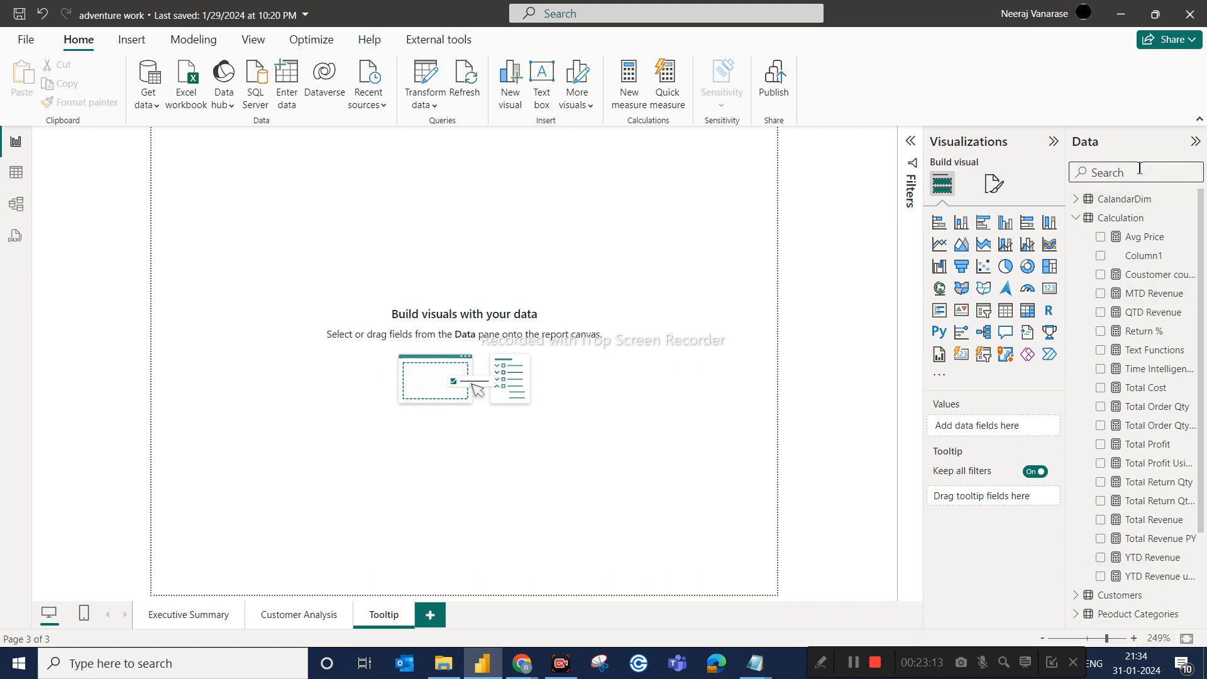
left_click(1005, 223)
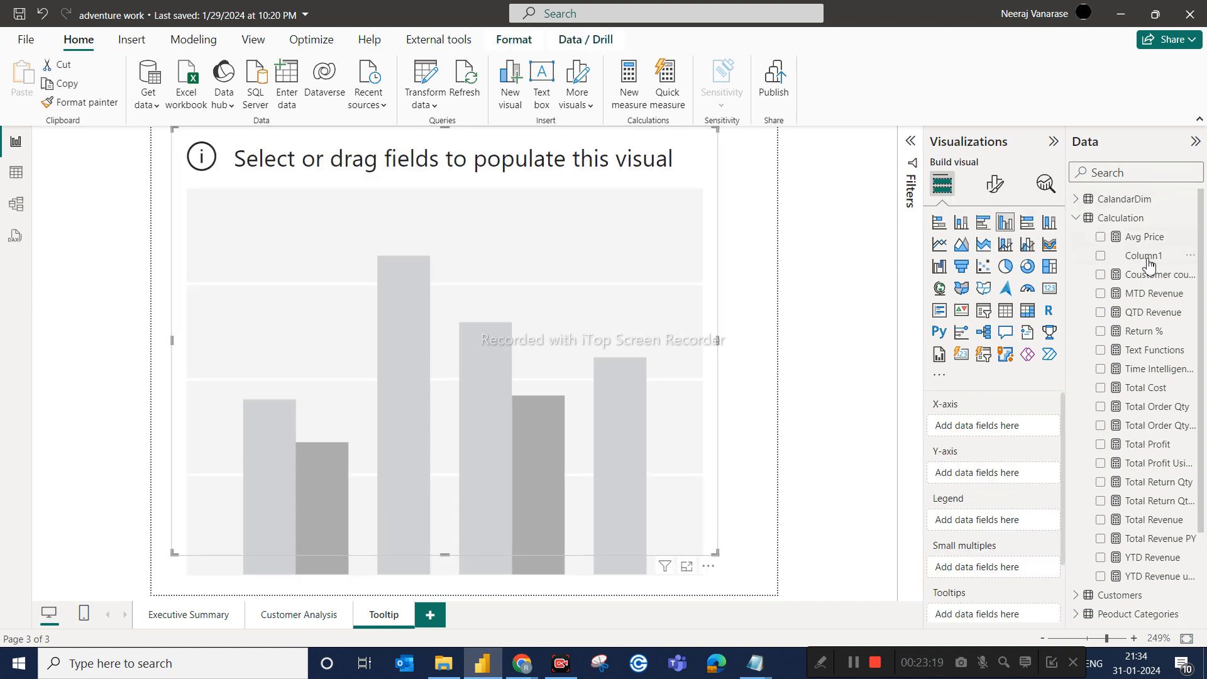
left_click(1098, 172)
type("month")
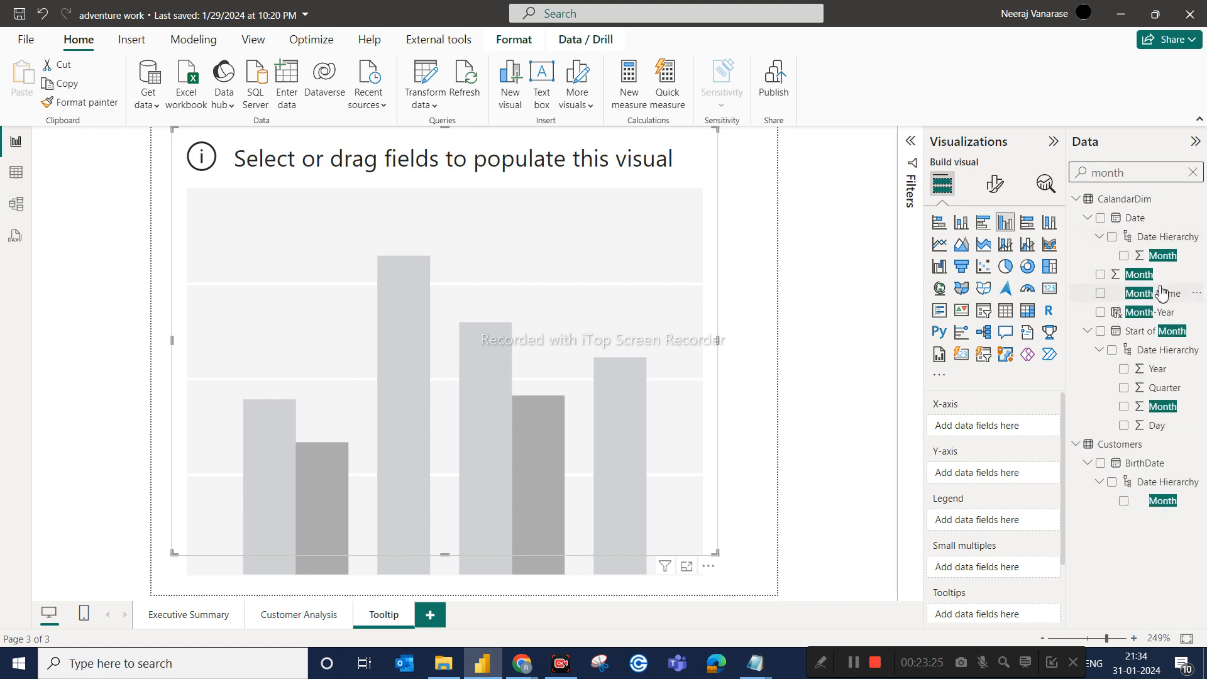
left_click_drag(1148, 304, 1024, 427)
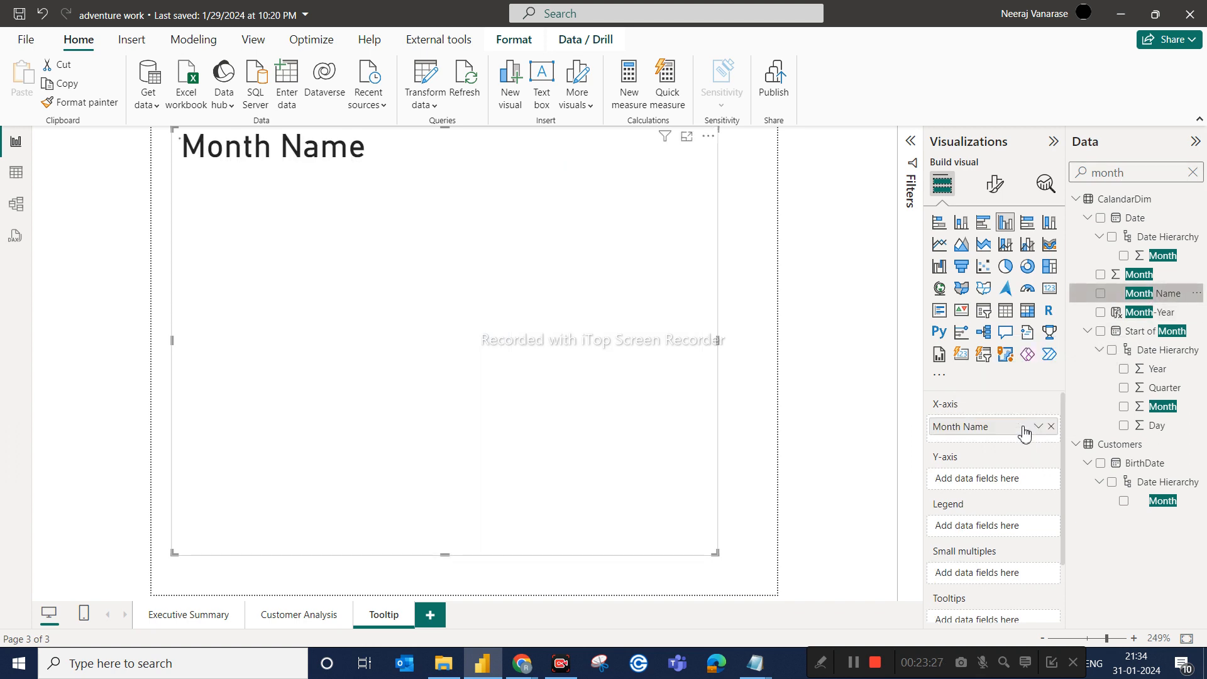
Step: Put Total Order Qty on the column chart's Y-axis and move the chart toward the middle of the page
double_click(1143, 176)
type("order")
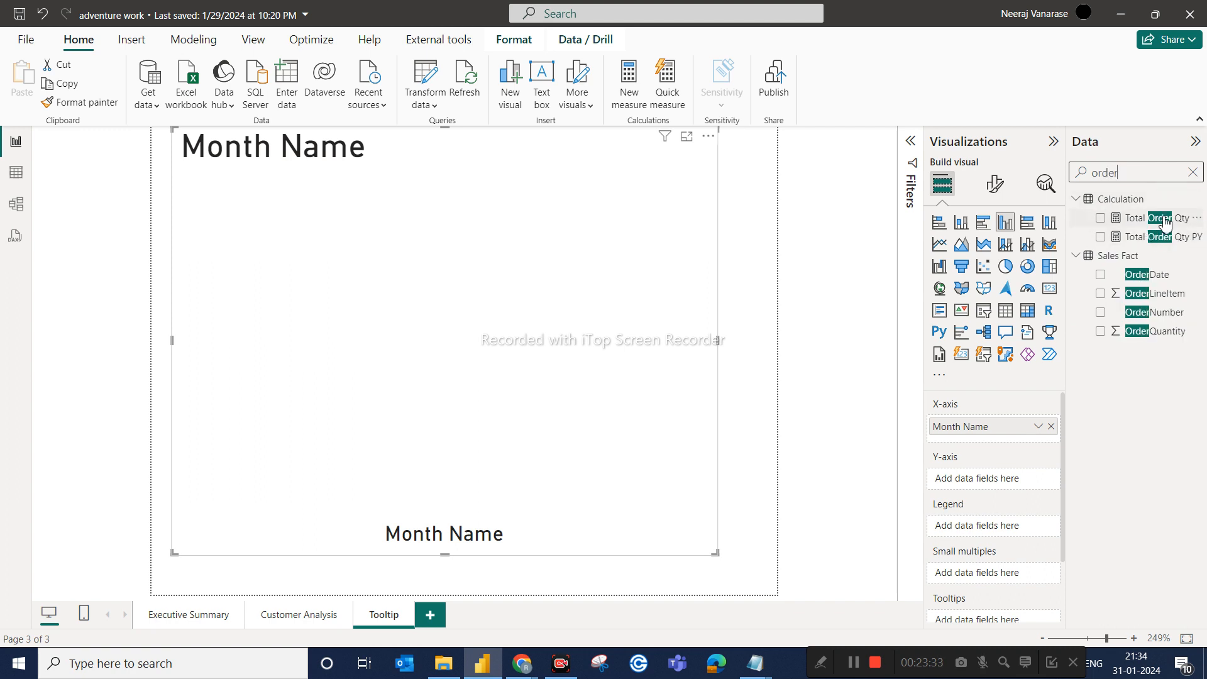
left_click_drag(1174, 218, 1018, 479)
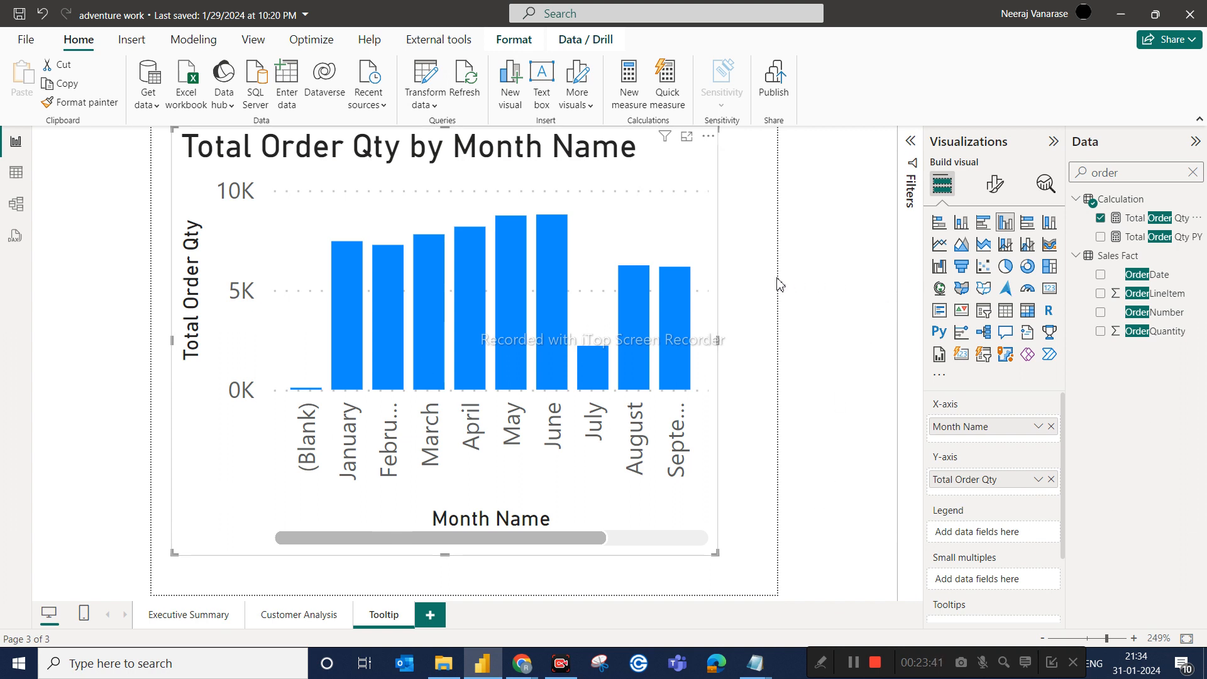
left_click_drag(579, 489, 595, 510)
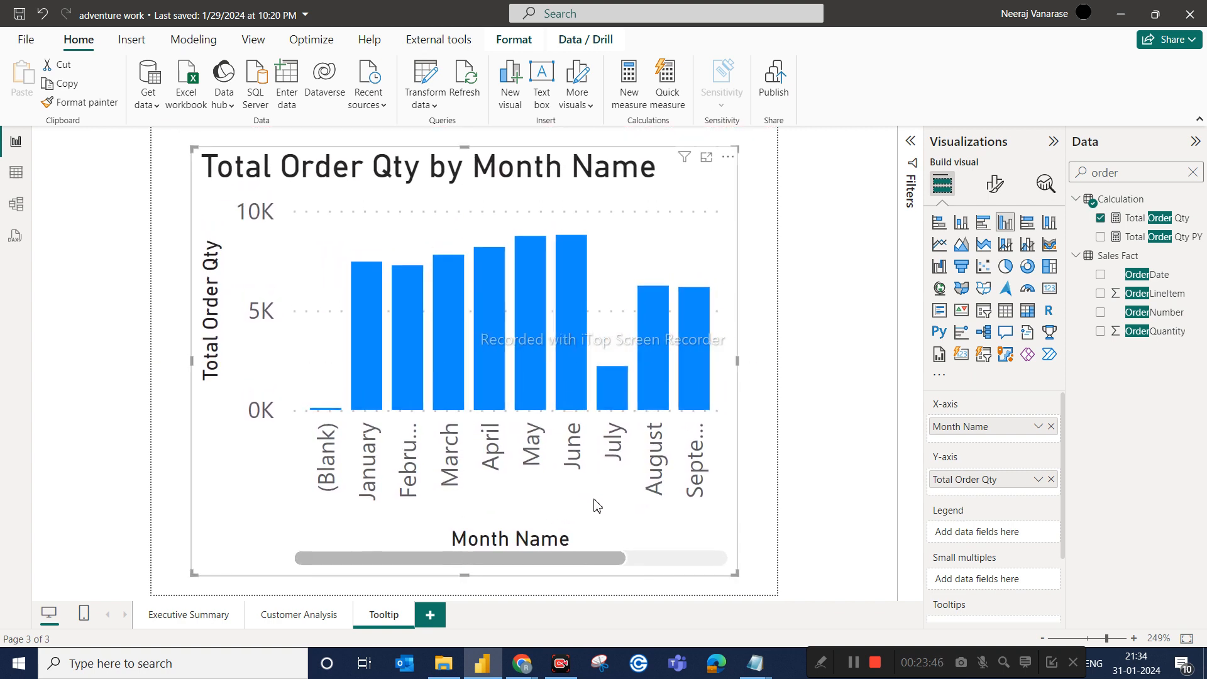
Step: Turn on the visual border and shadow for the Total Order Qty by Month Name chart
left_click(995, 184)
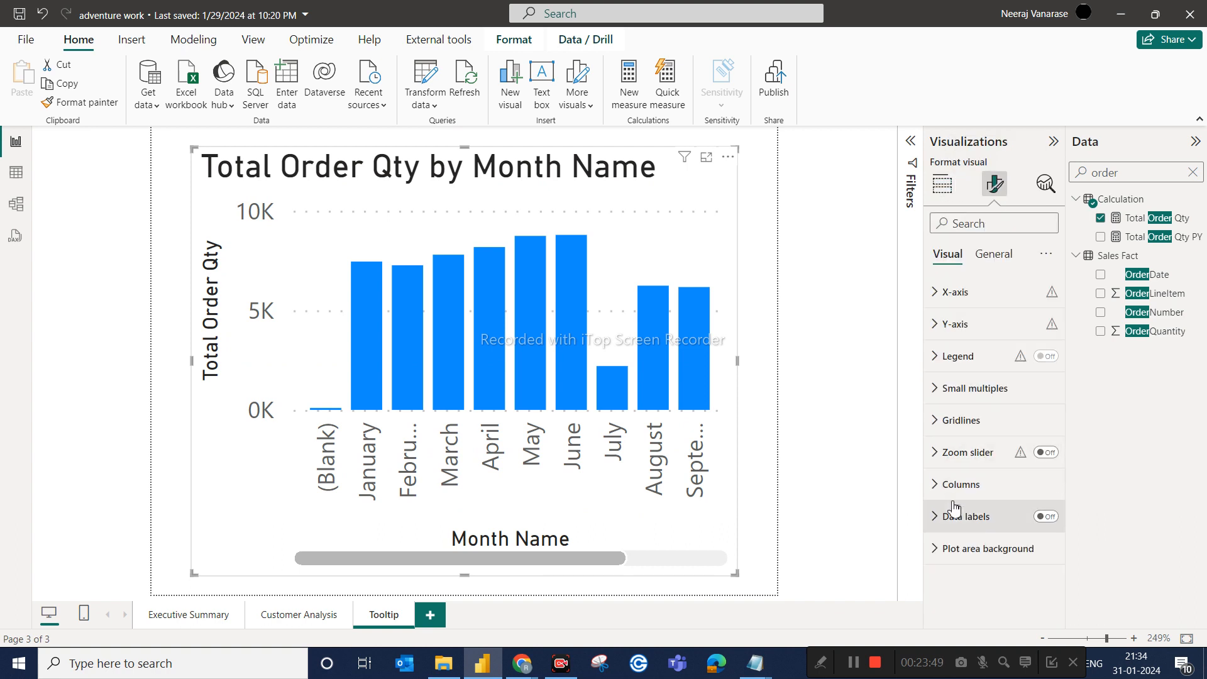
left_click(999, 253)
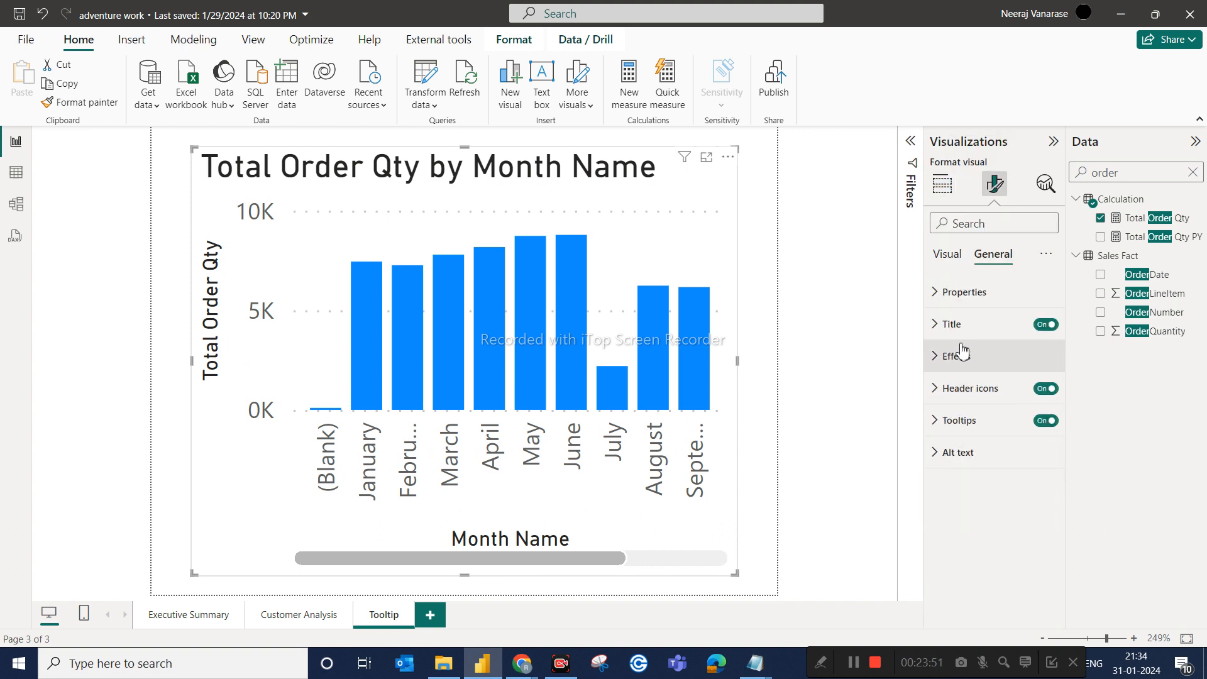
left_click(962, 350)
left_click(1039, 522)
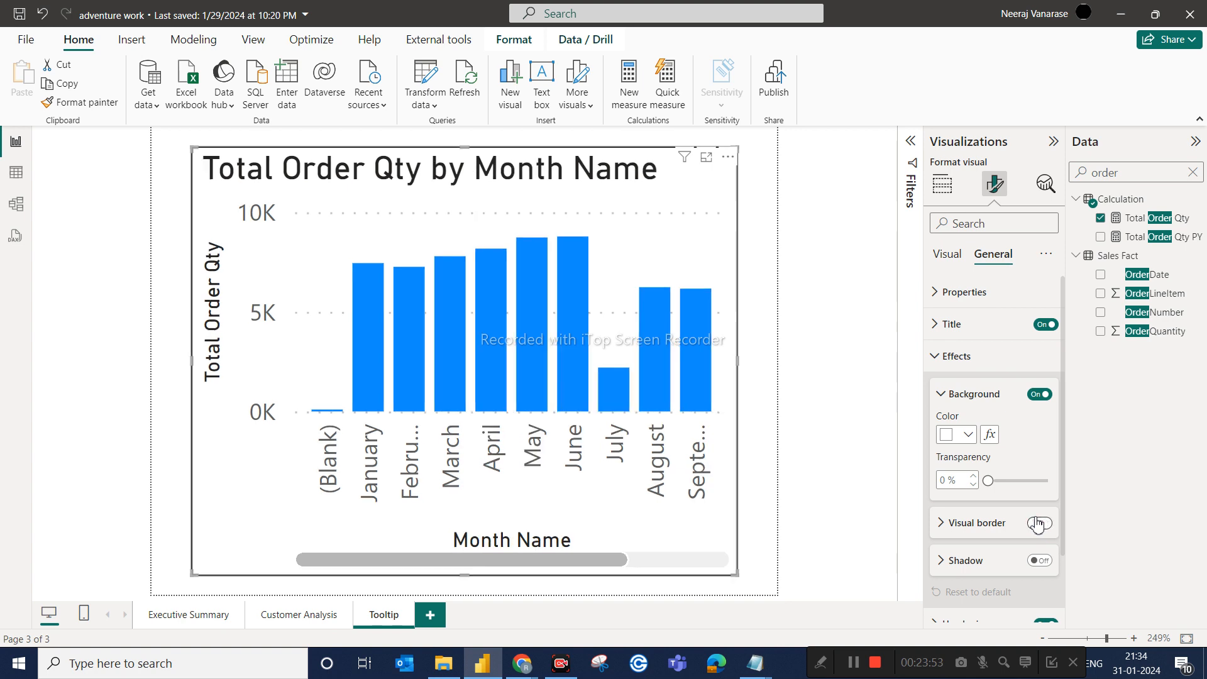
left_click(1041, 563)
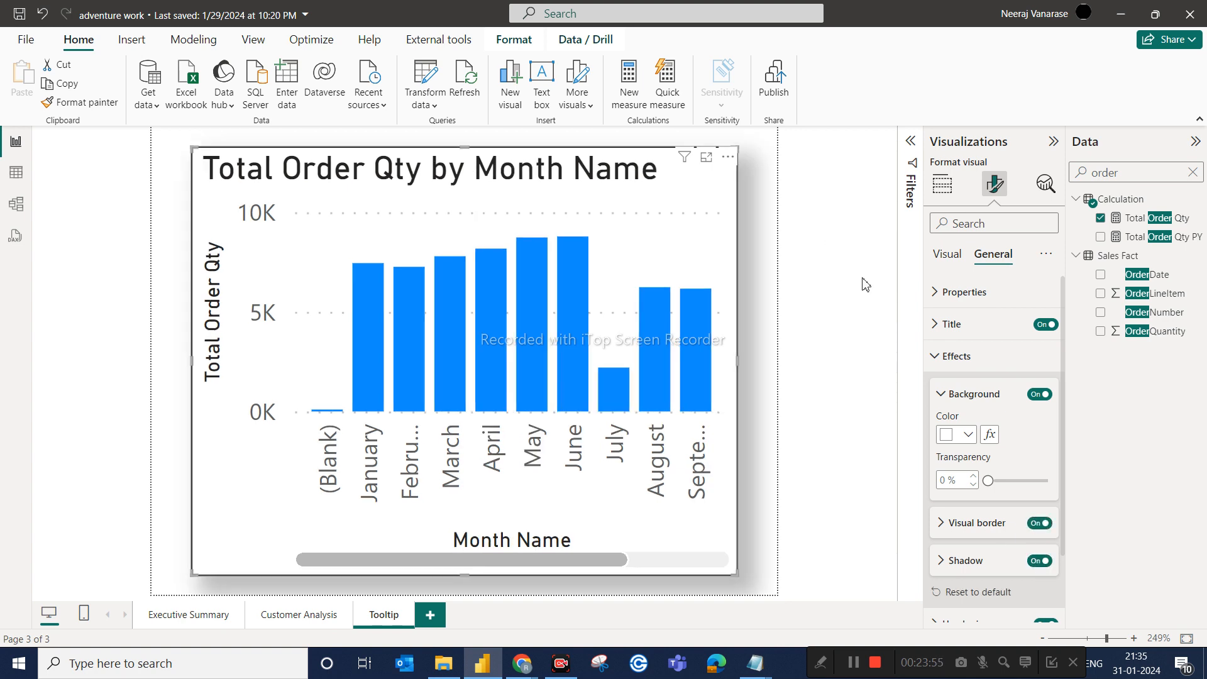
Step: Turn on data labels for the Total Order Qty by Month Name chart
left_click(938, 198)
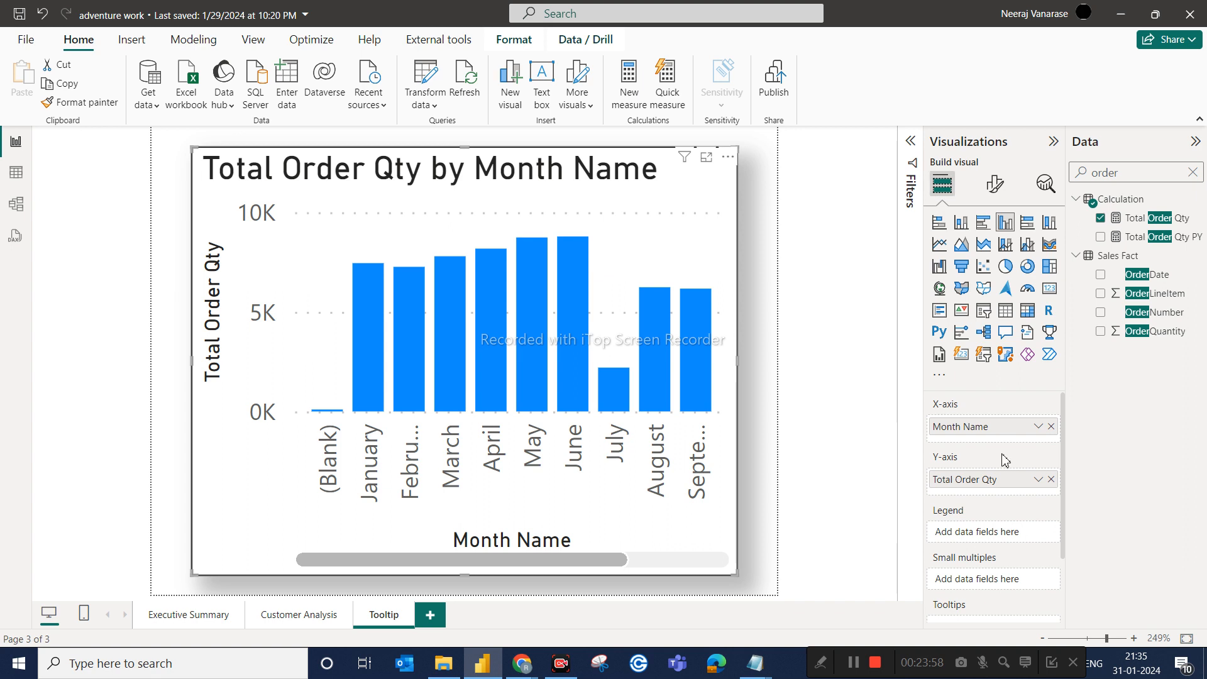
left_click(992, 198)
left_click(1047, 518)
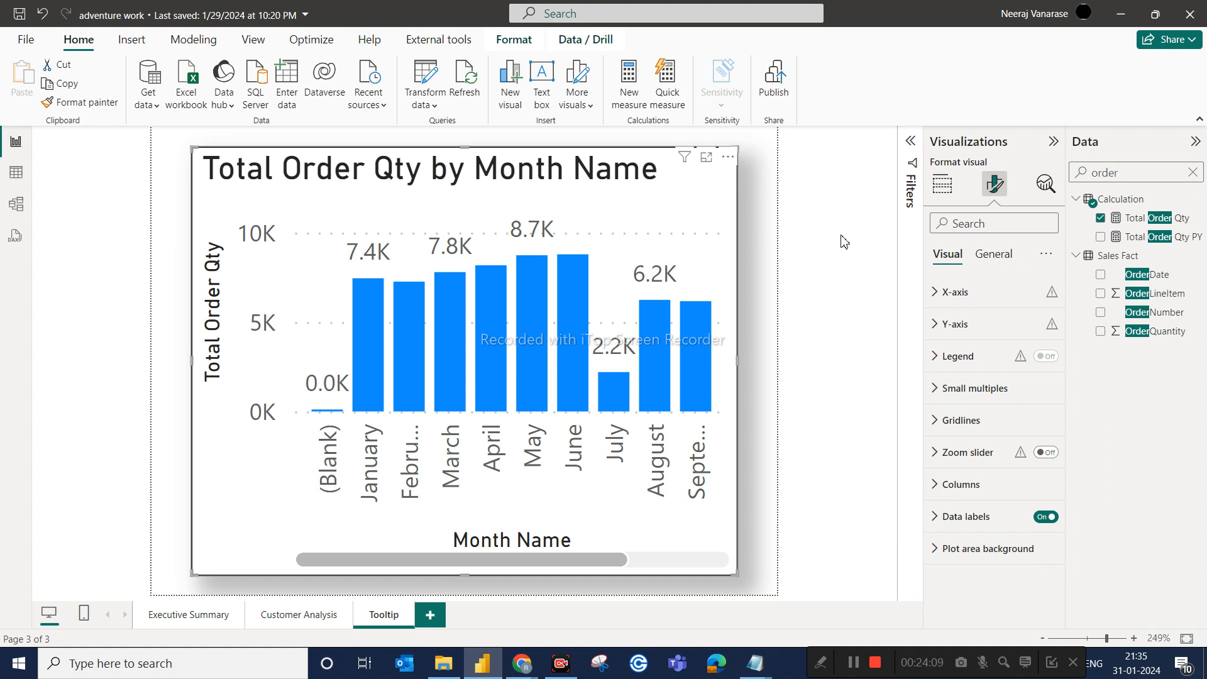
Step: Search the Tooltip page's formatting options for "too" and check the Allow use as tooltip setting
left_click(767, 241)
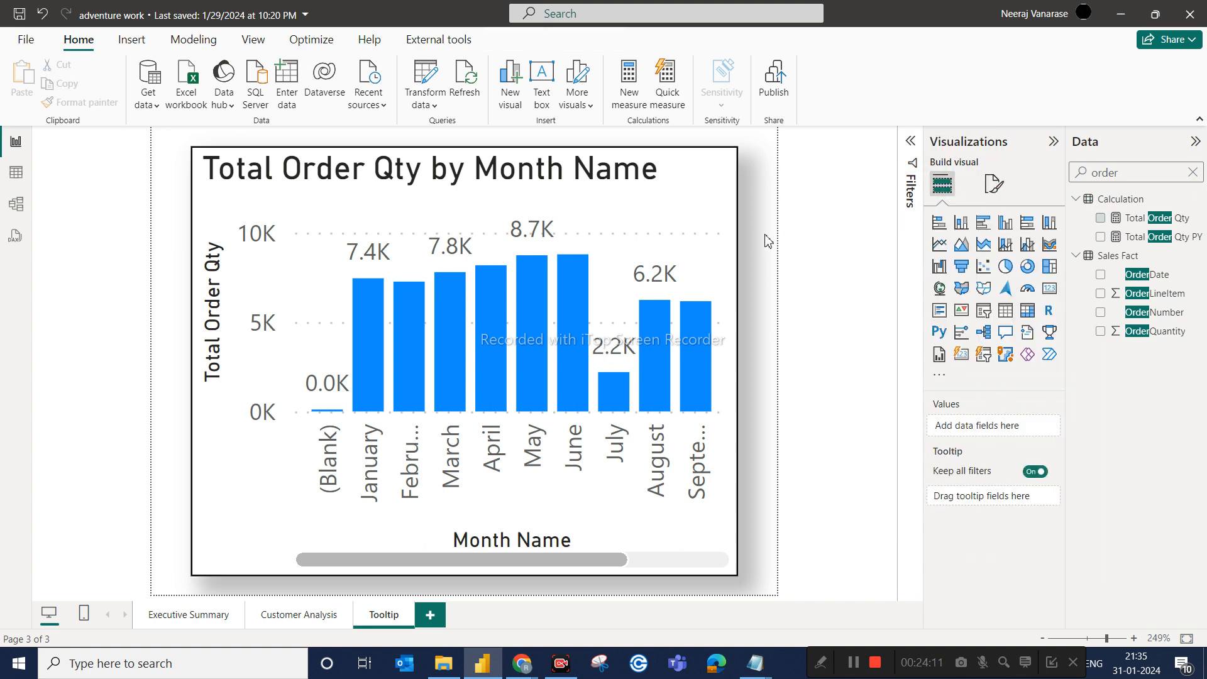
left_click(998, 190)
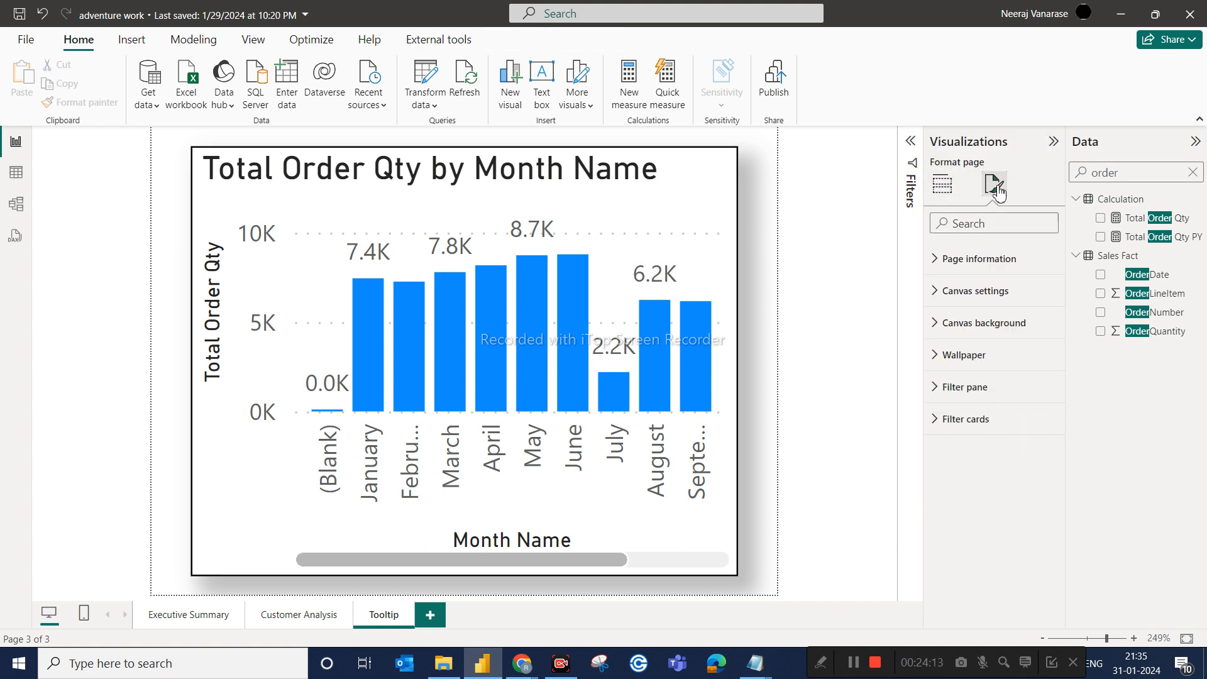
left_click(961, 229)
type("toot")
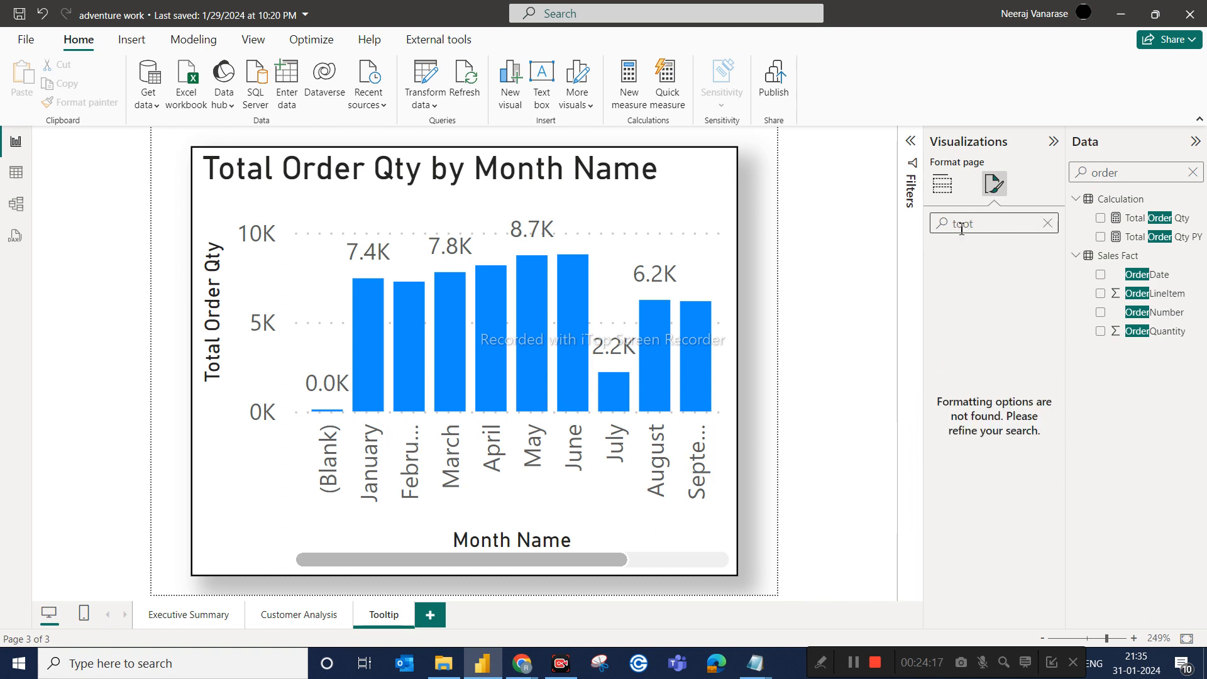
key("BackSpace")
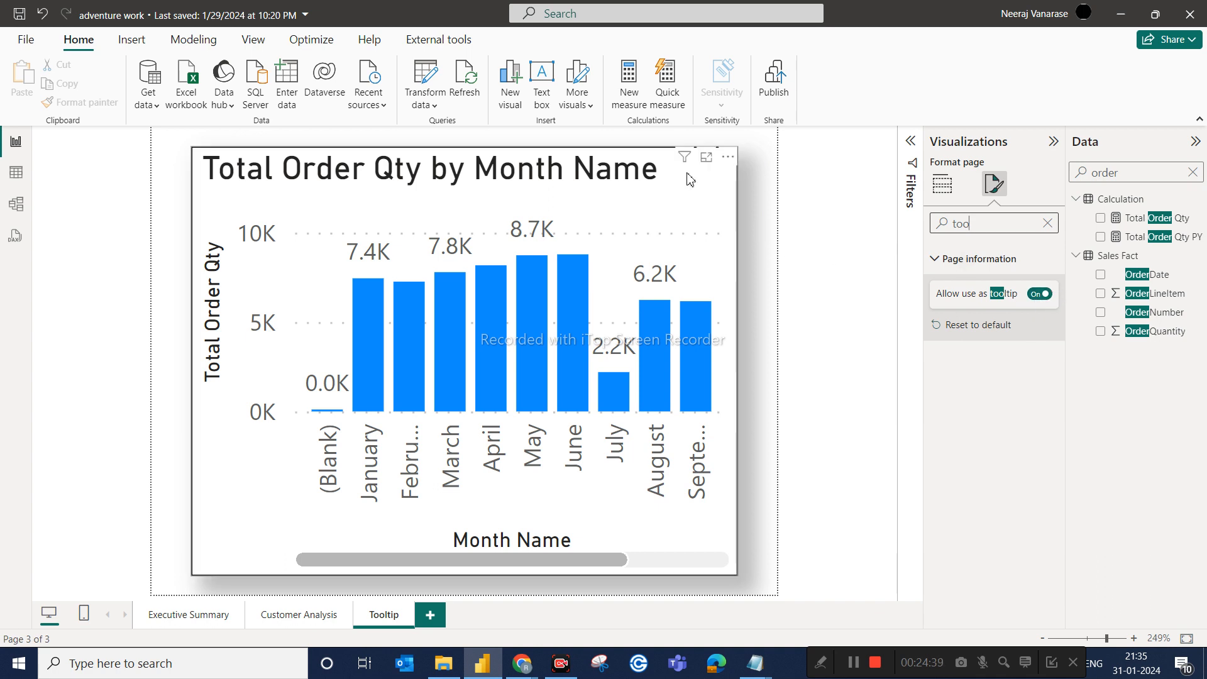
double_click(761, 209)
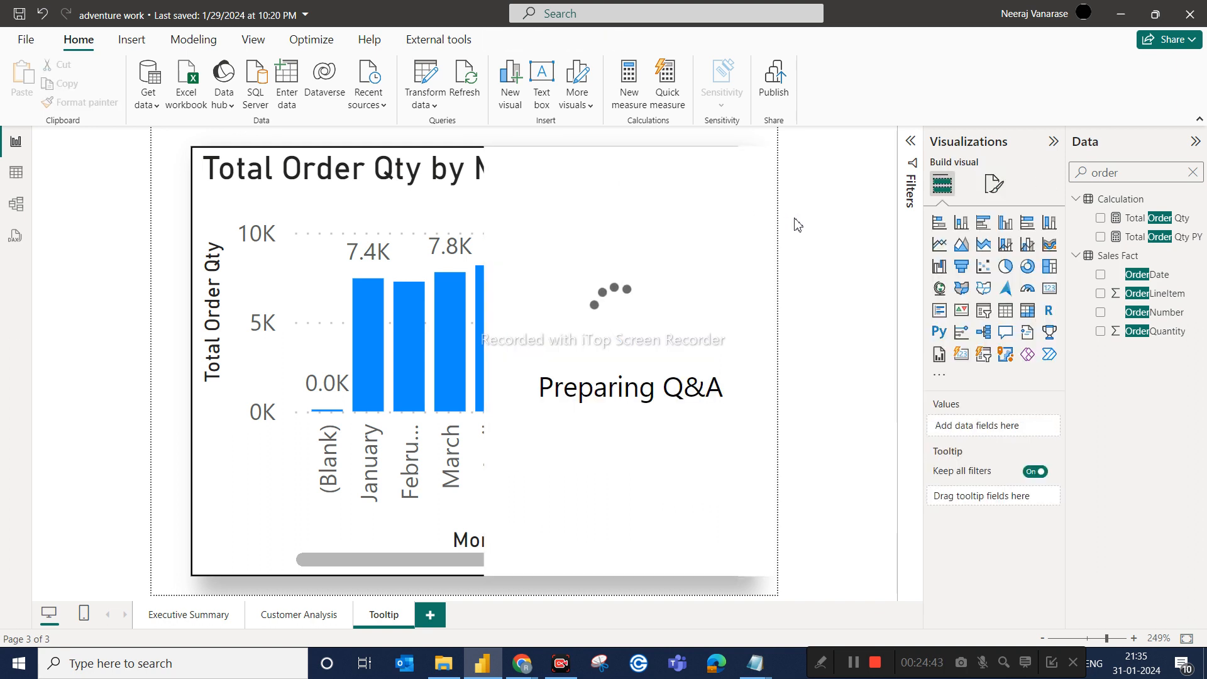
left_click(619, 211)
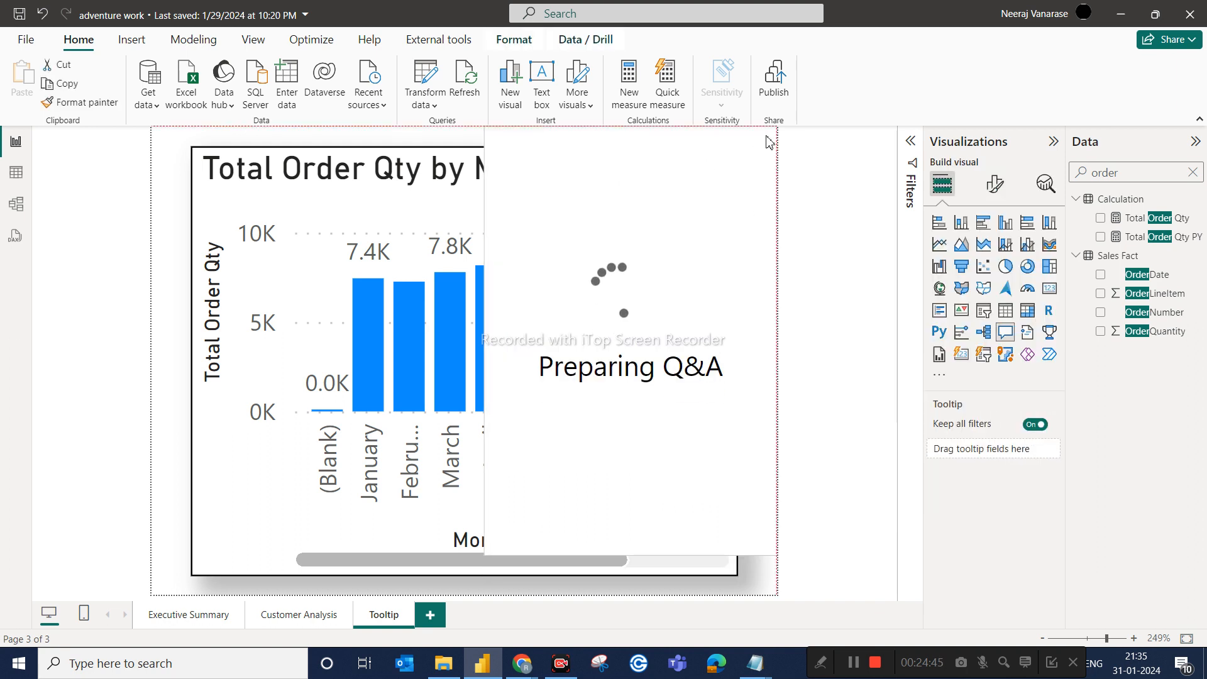
key("Delete")
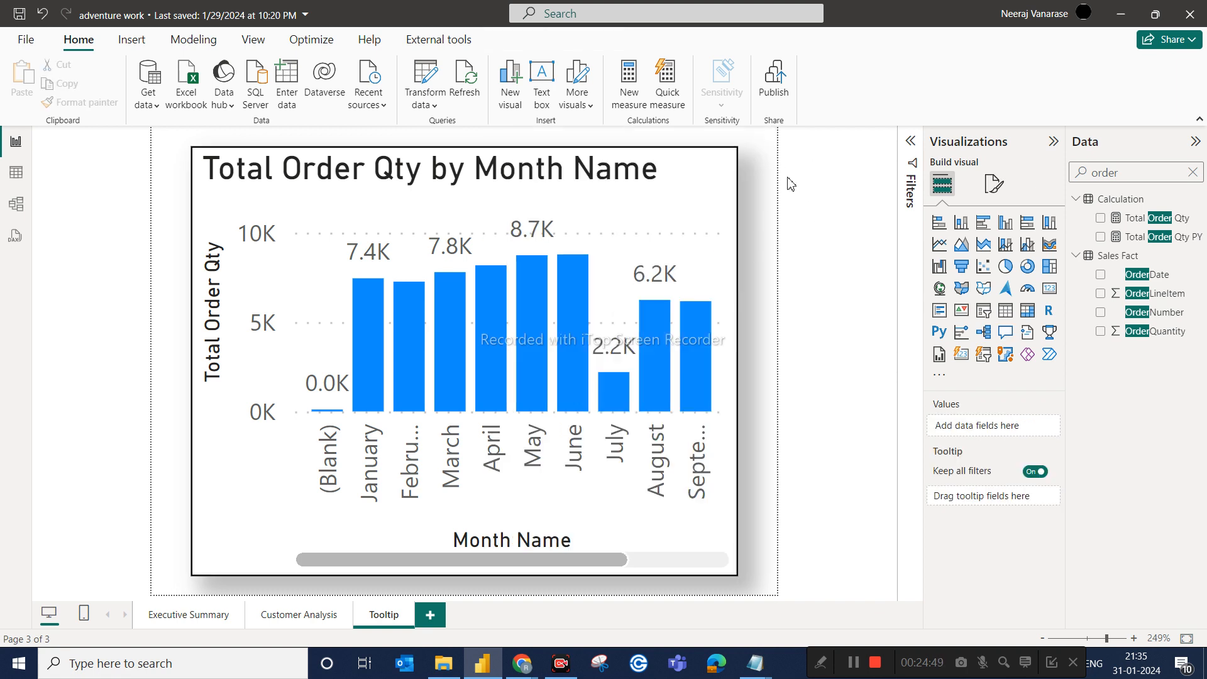
Step: Review the Tooltip page's canvas settings and look up the Allow use as tooltip option again
left_click(992, 185)
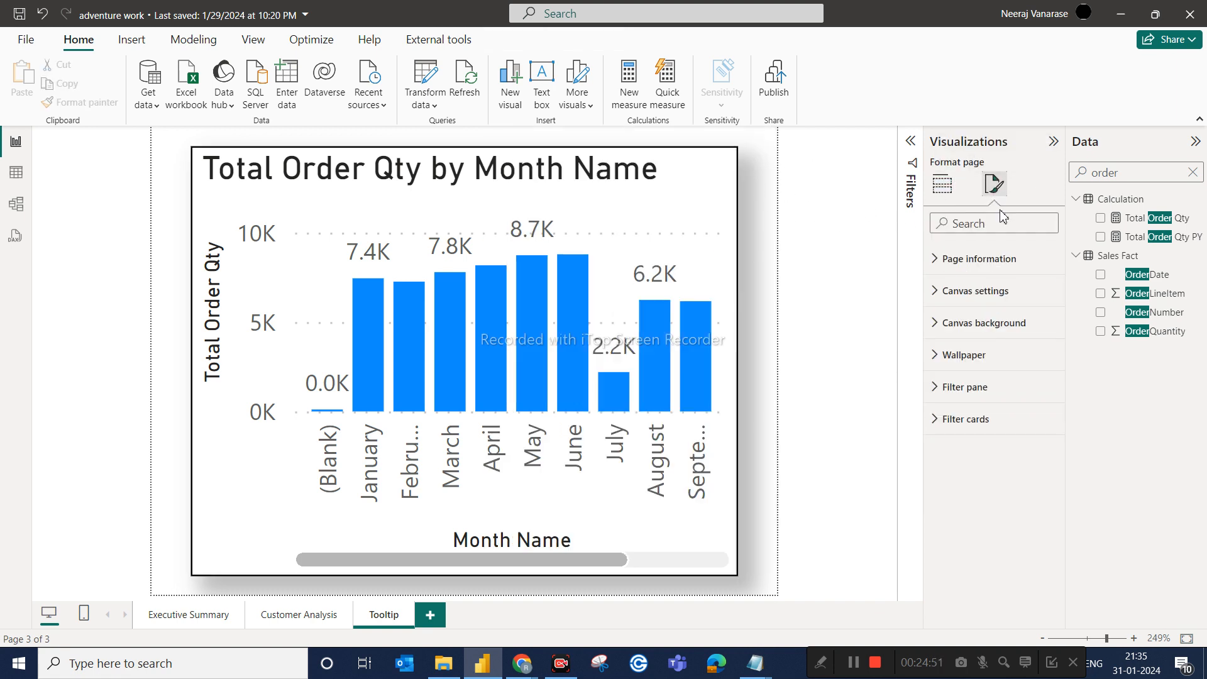
left_click(990, 295)
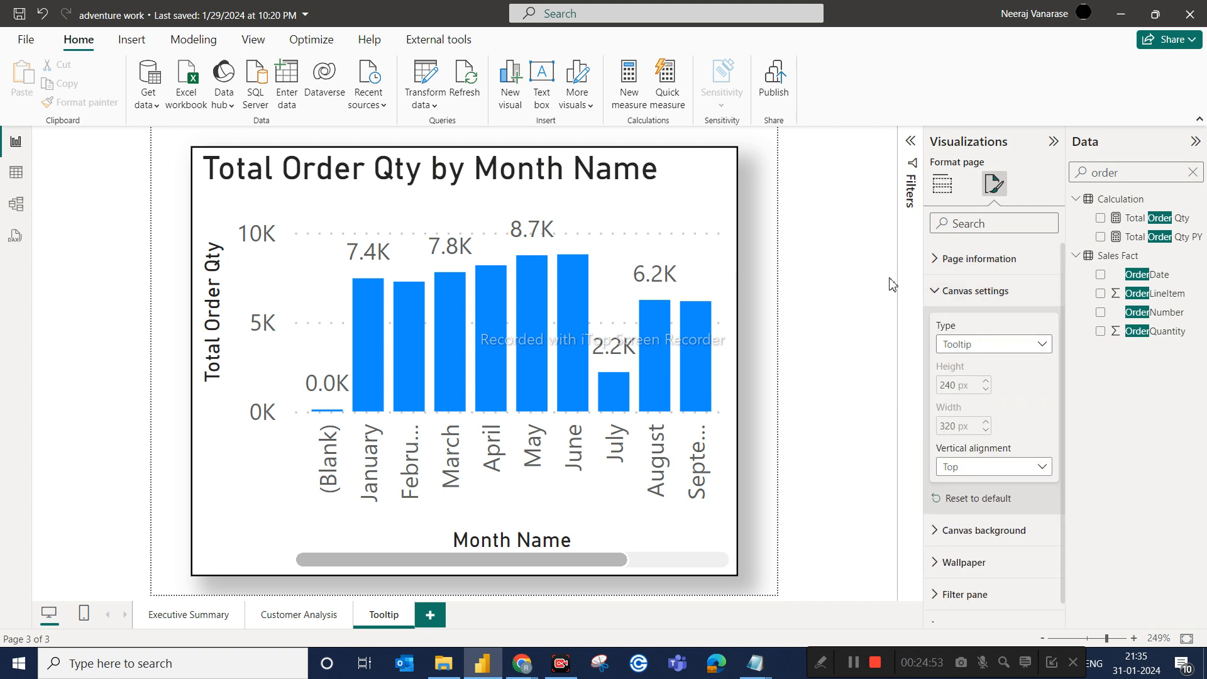
left_click(963, 229)
type("too")
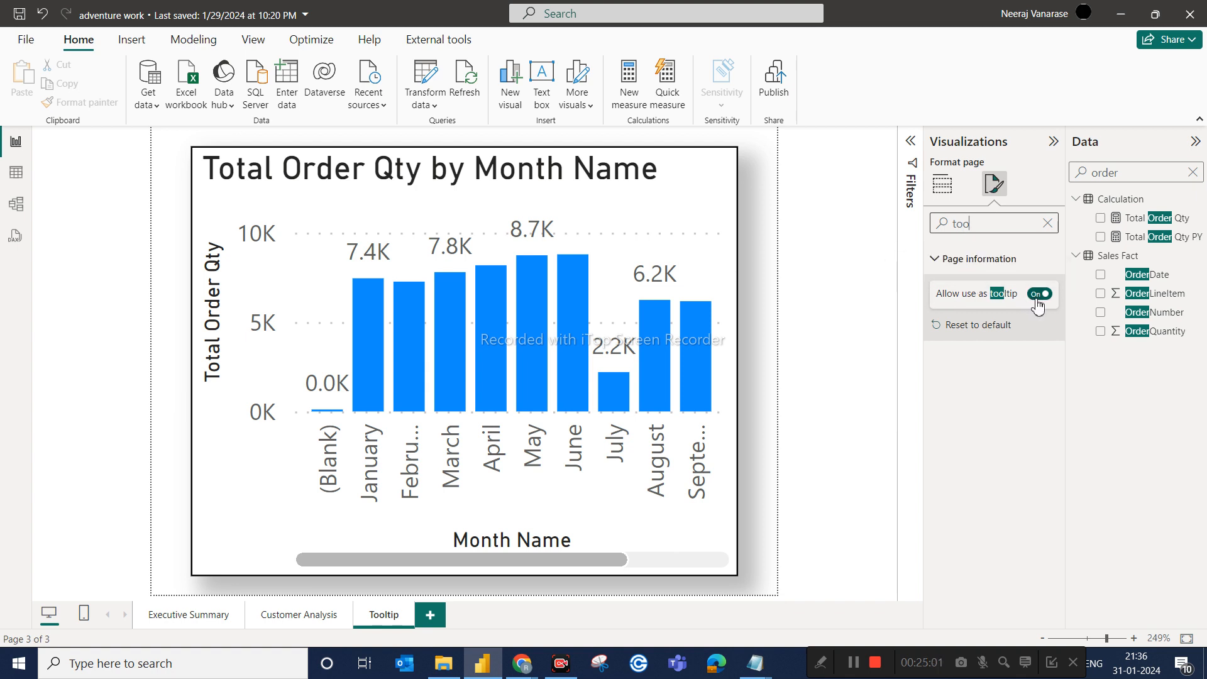
Step: Set the Total Order By Category treemap on the Executive Summary page to use the Tooltip report page, and preview its tooltip
left_click(803, 339)
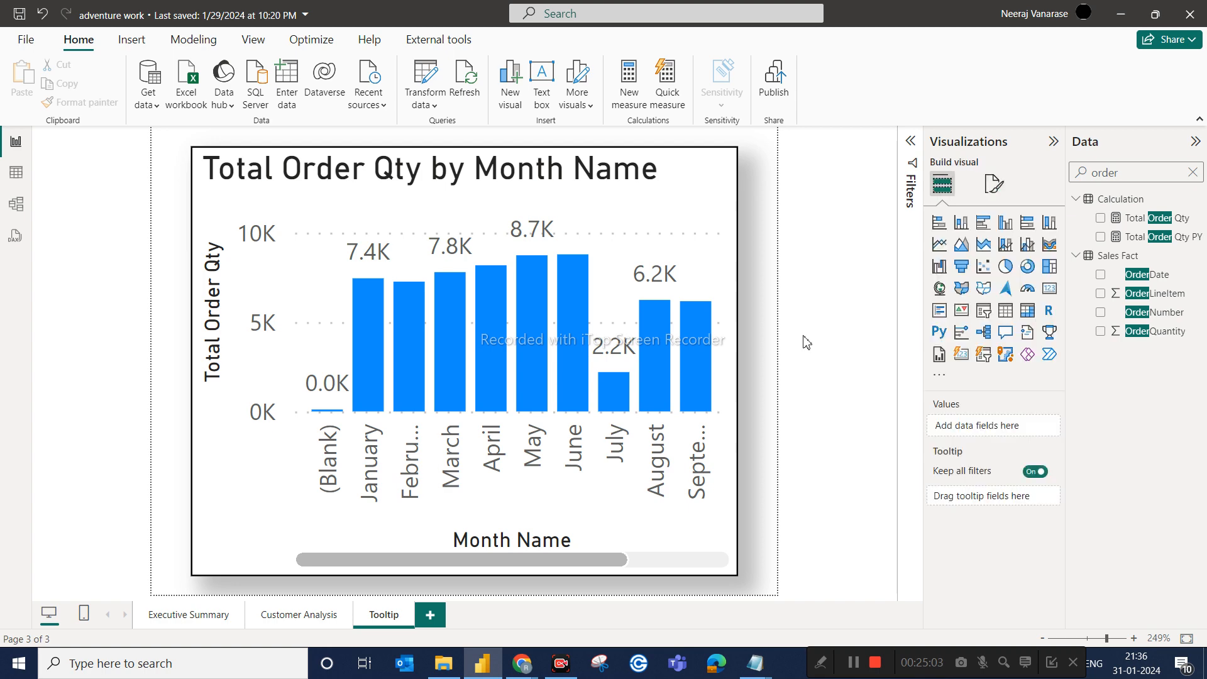
left_click(177, 621)
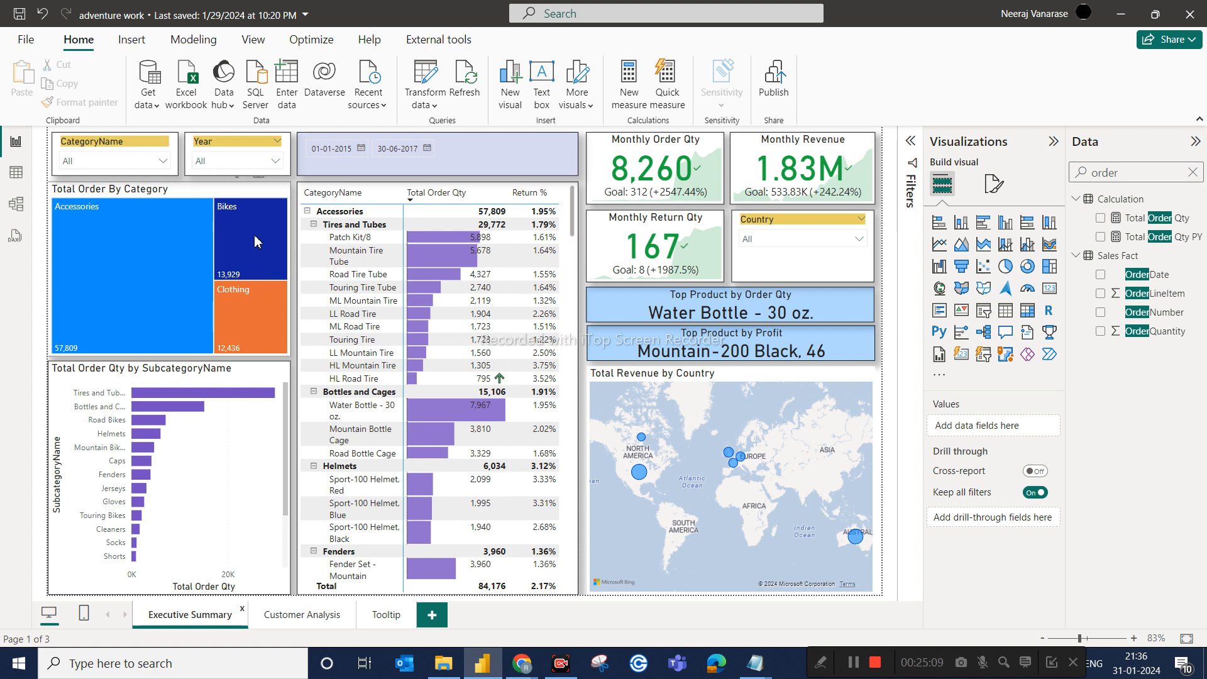
left_click(170, 197)
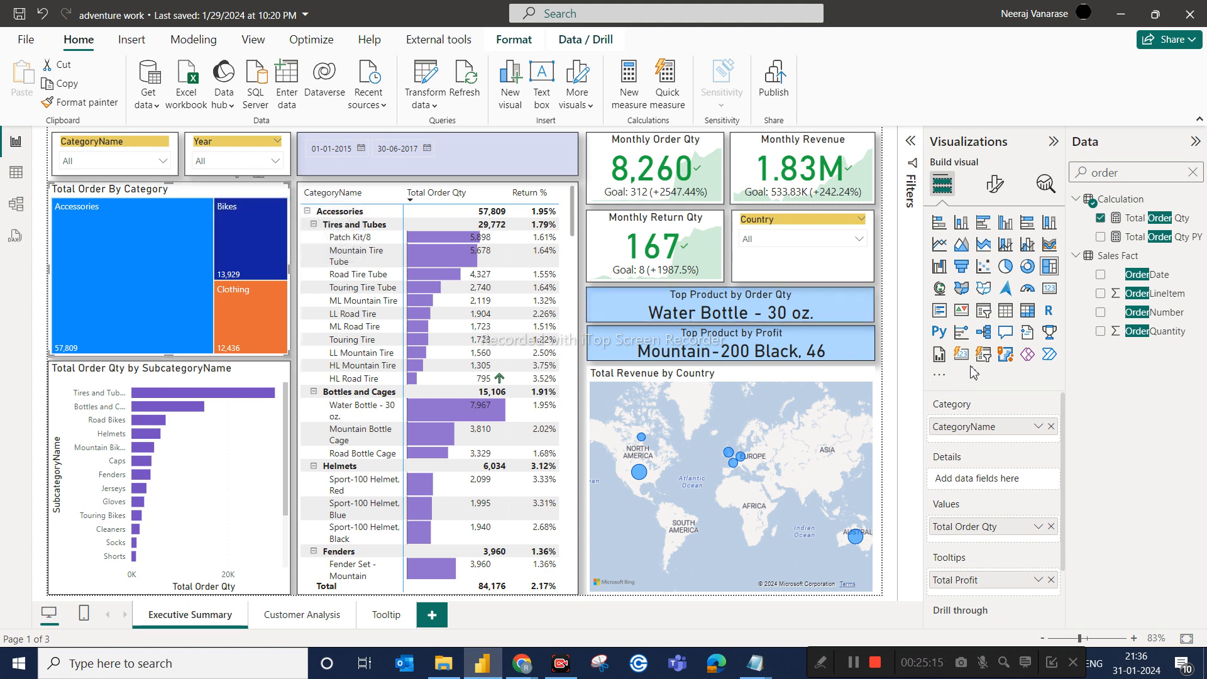
left_click(995, 183)
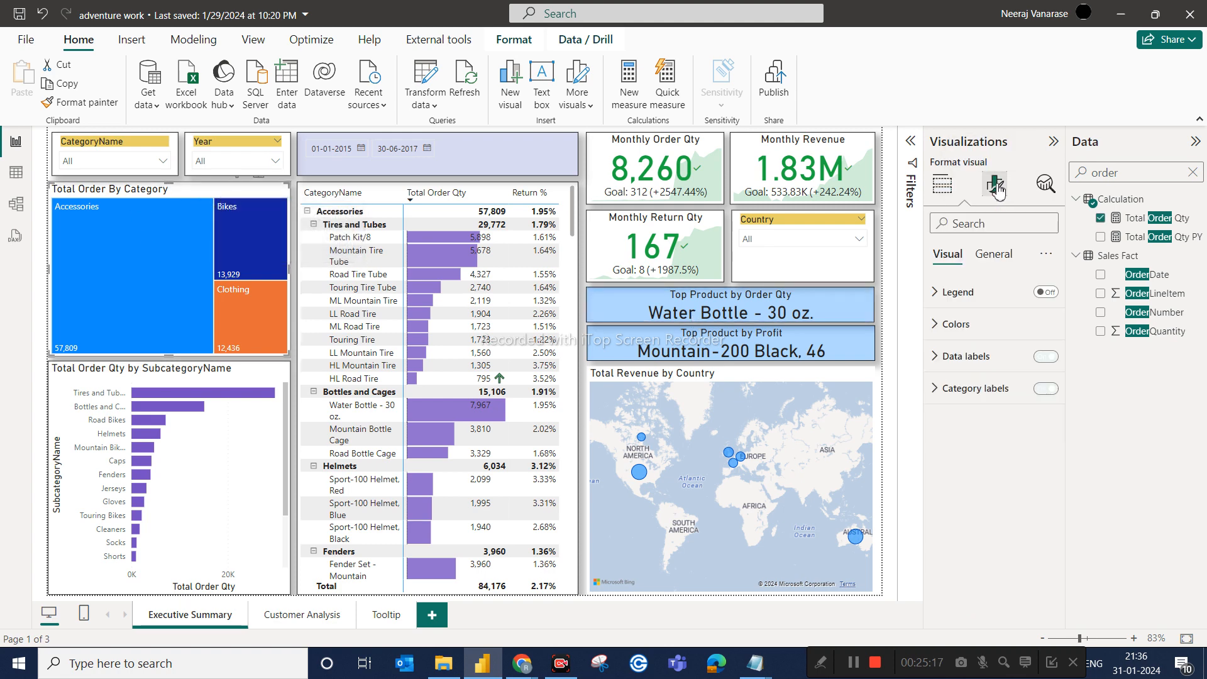
left_click(980, 219)
type("toolt")
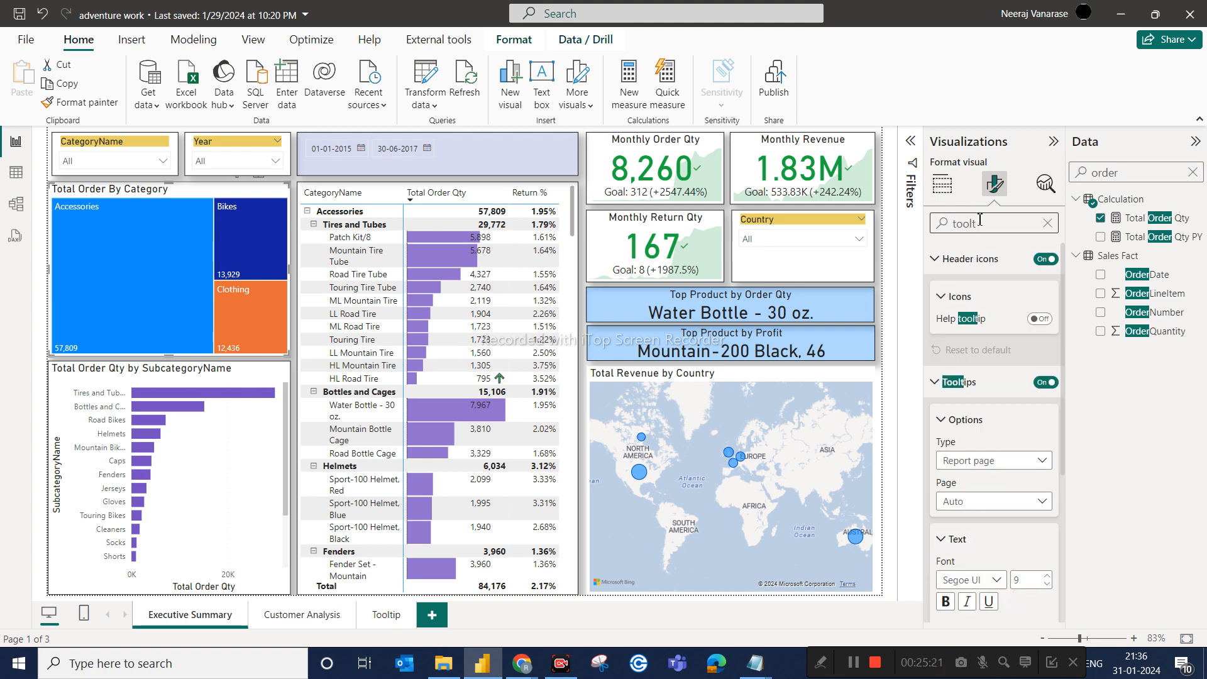
scroll(992, 369, "down", 3)
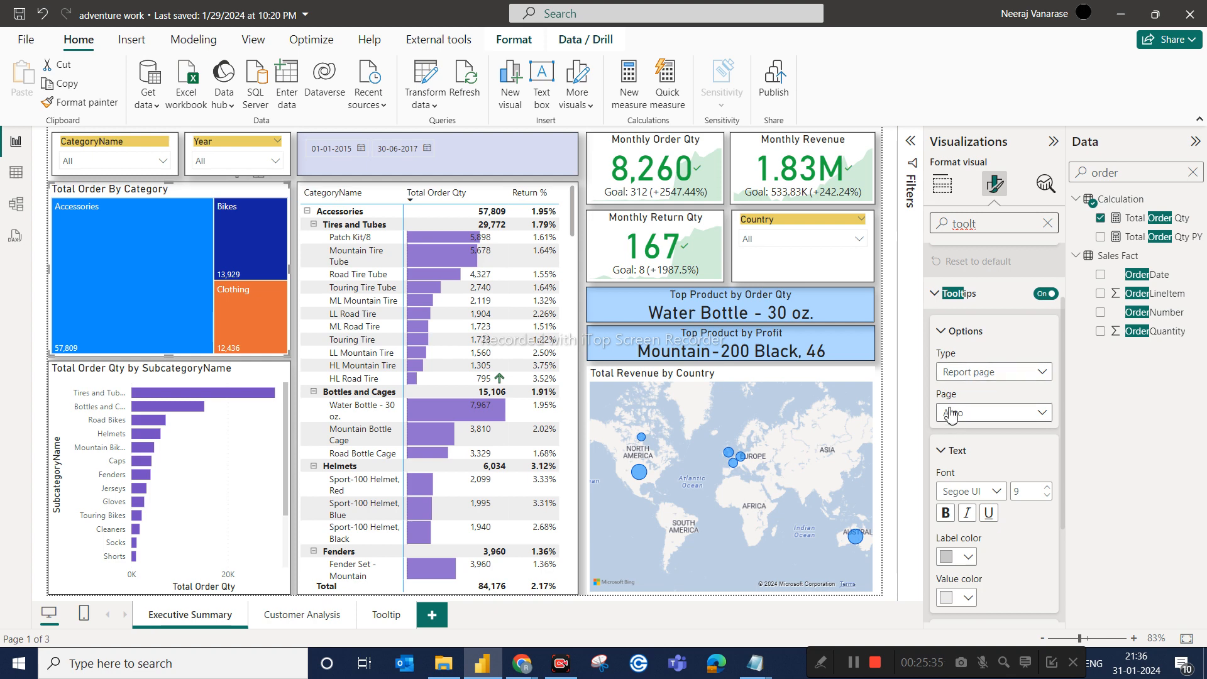
left_click(1042, 413)
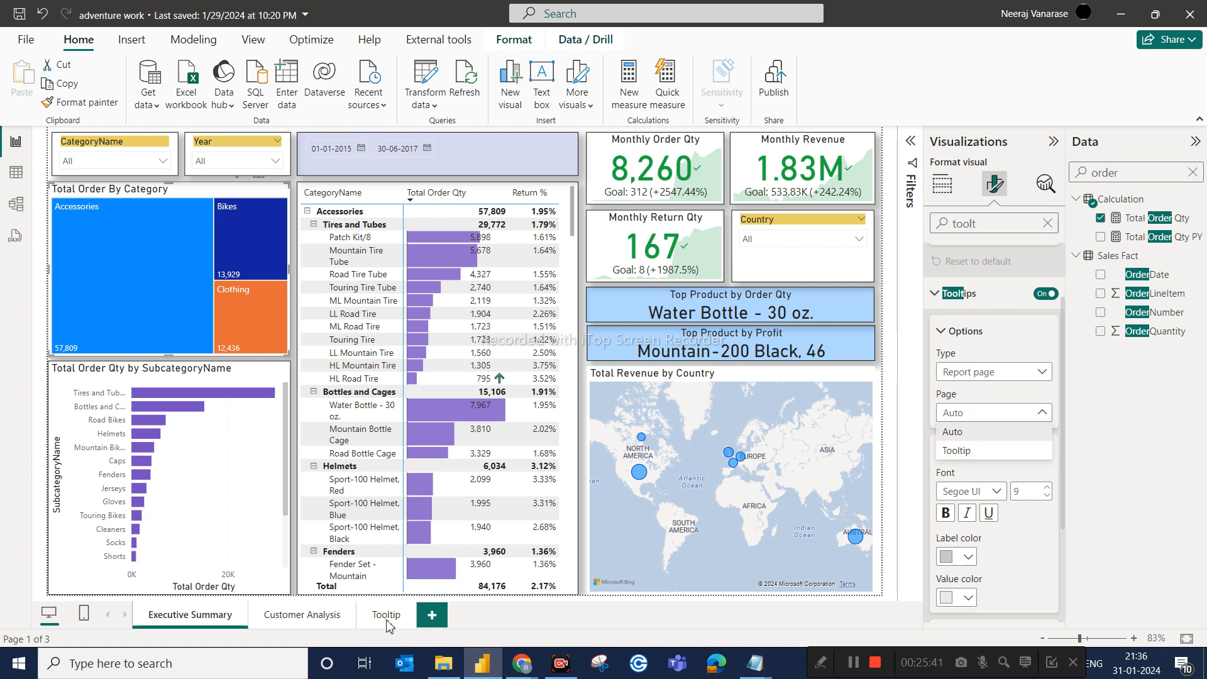
left_click(969, 460)
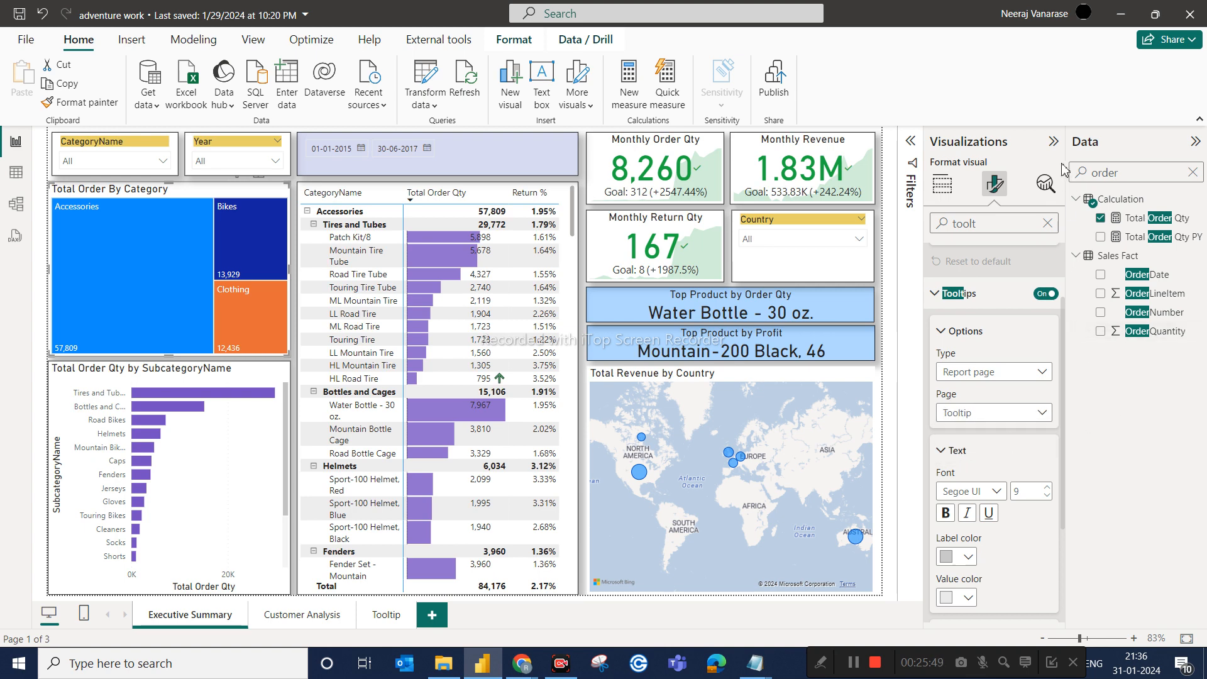
left_click(1054, 143)
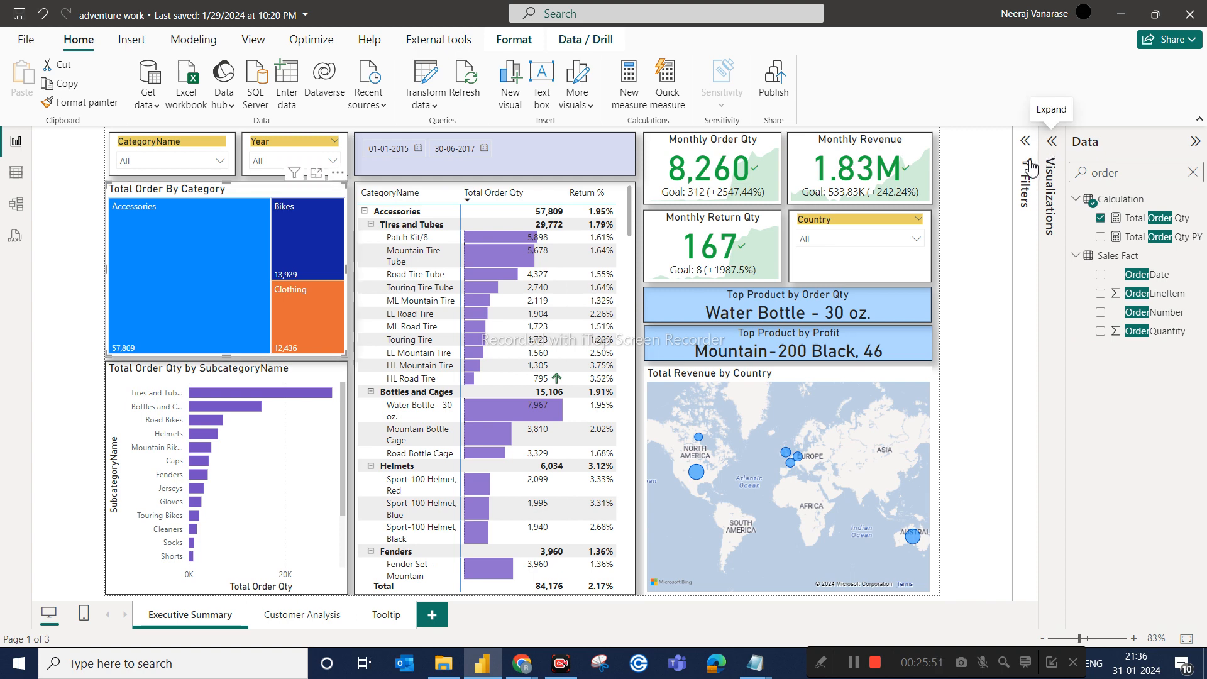
mouse_move(222, 242)
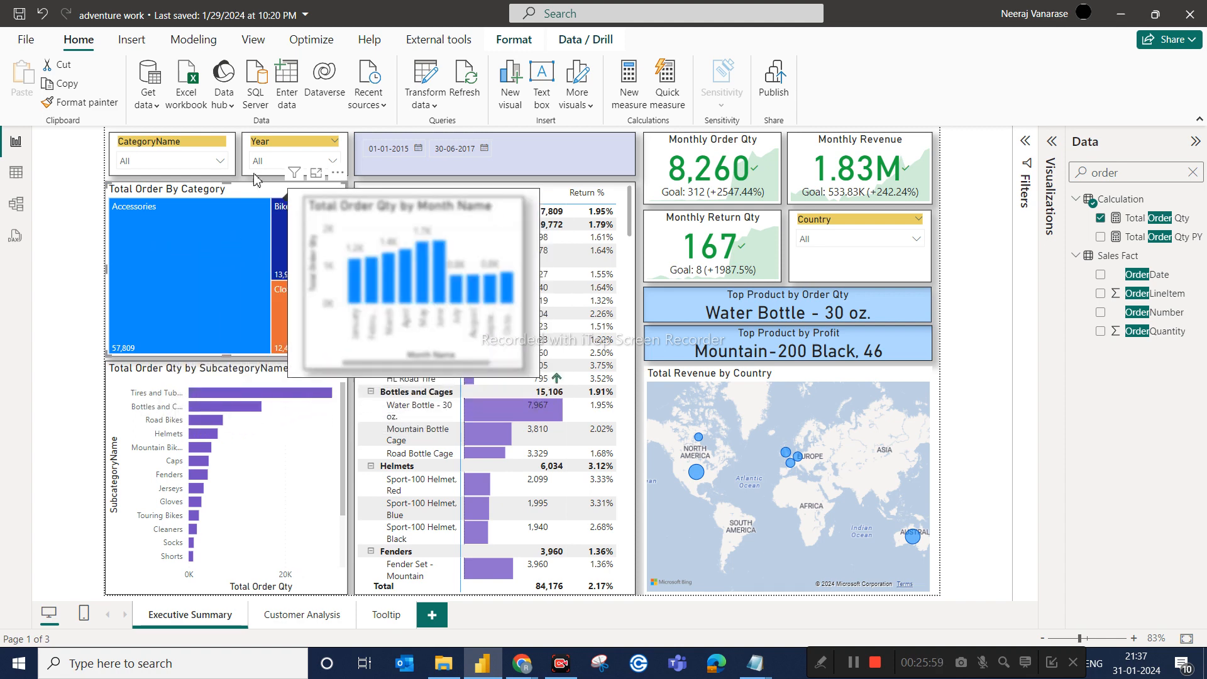
Step: Filter the Year slicer to 2016 and preview the treemap's monthly order quantity tooltip for the different categories
left_click(289, 161)
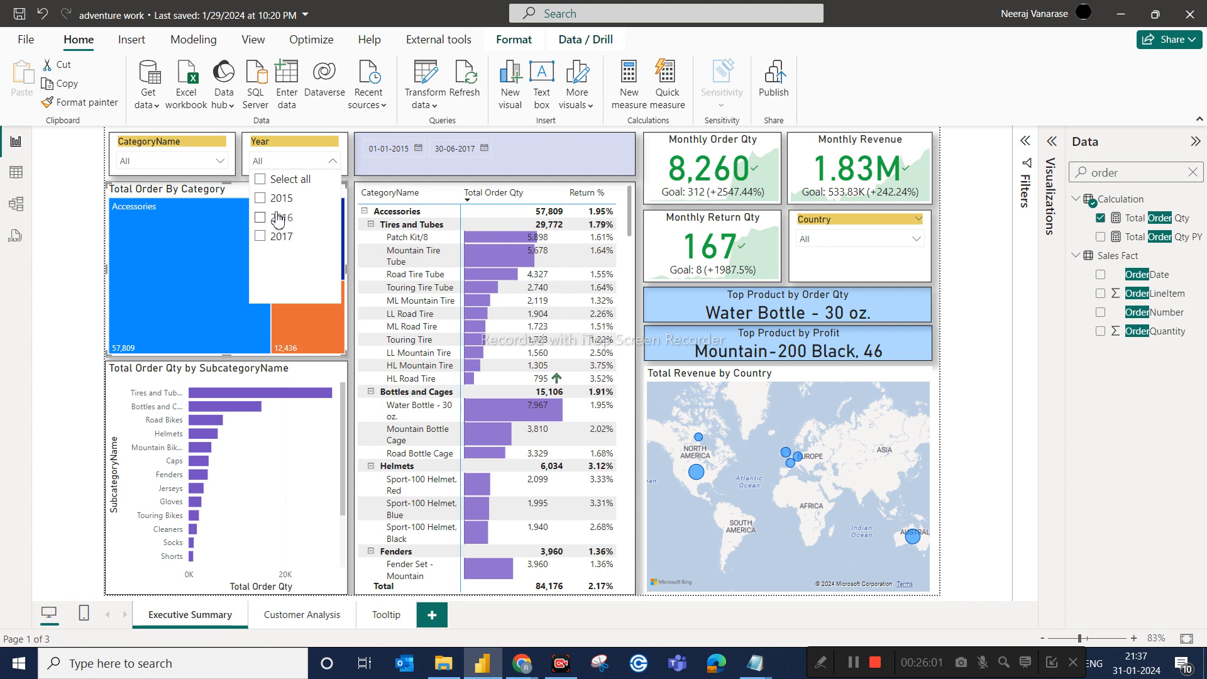
left_click(278, 218)
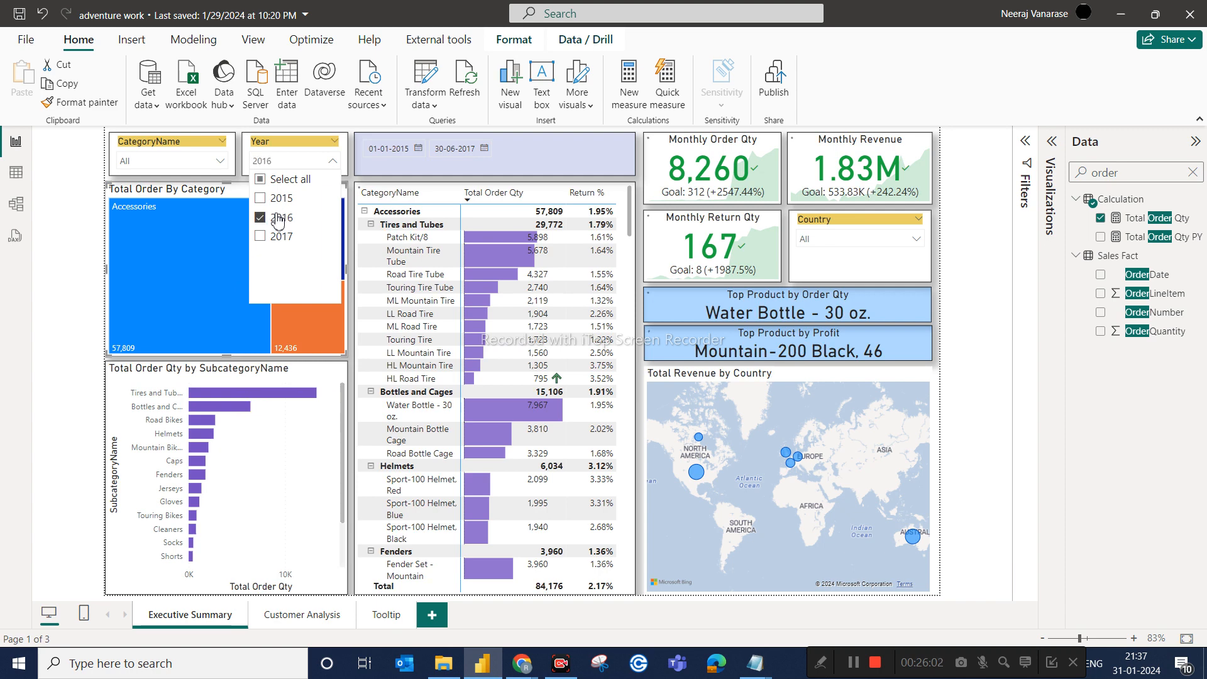
left_click(32, 214)
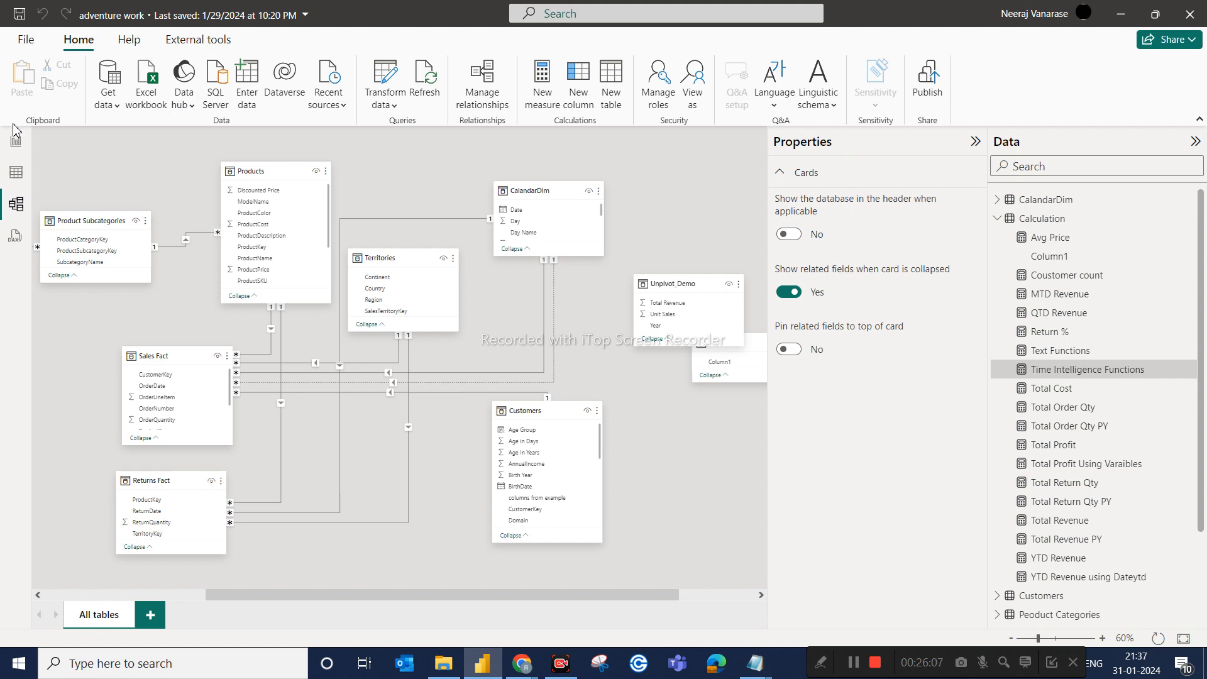
left_click(17, 137)
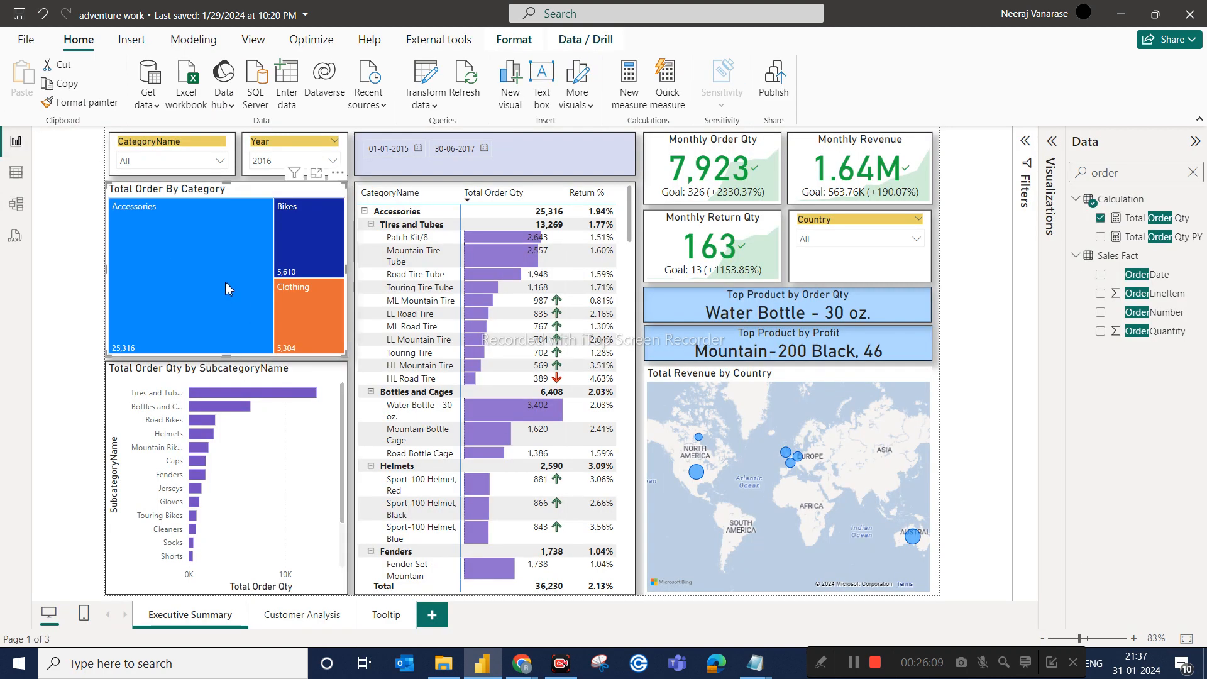
mouse_move(228, 288)
mouse_move(296, 227)
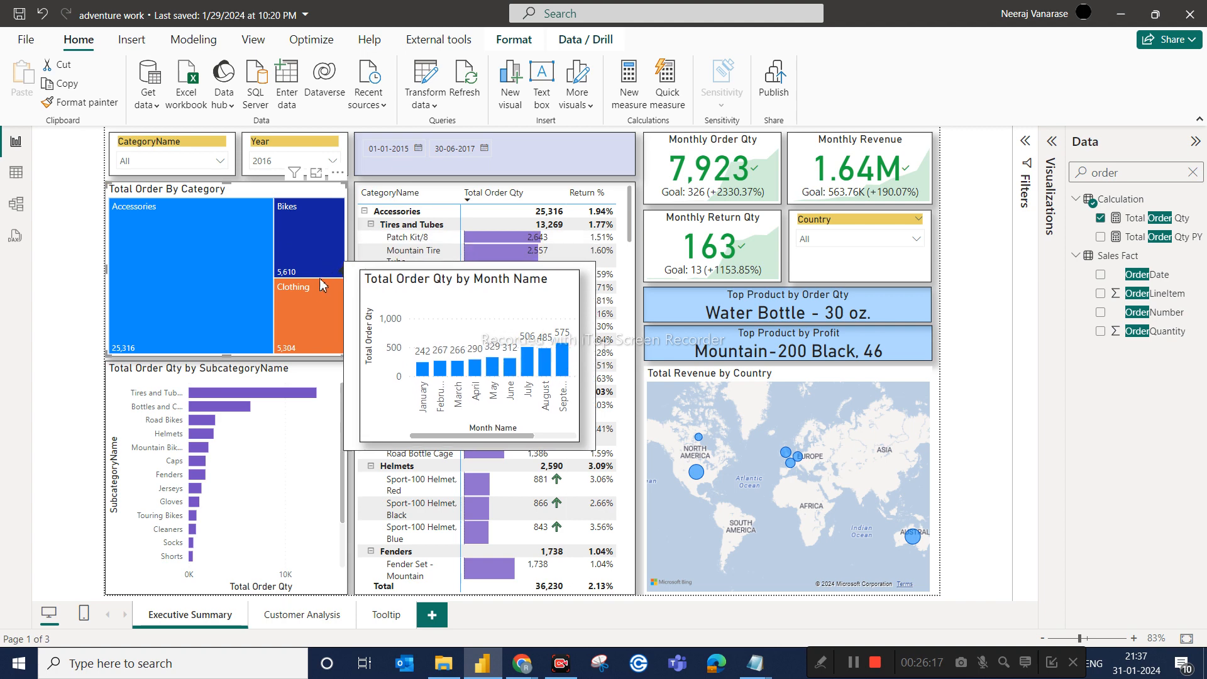
mouse_move(313, 306)
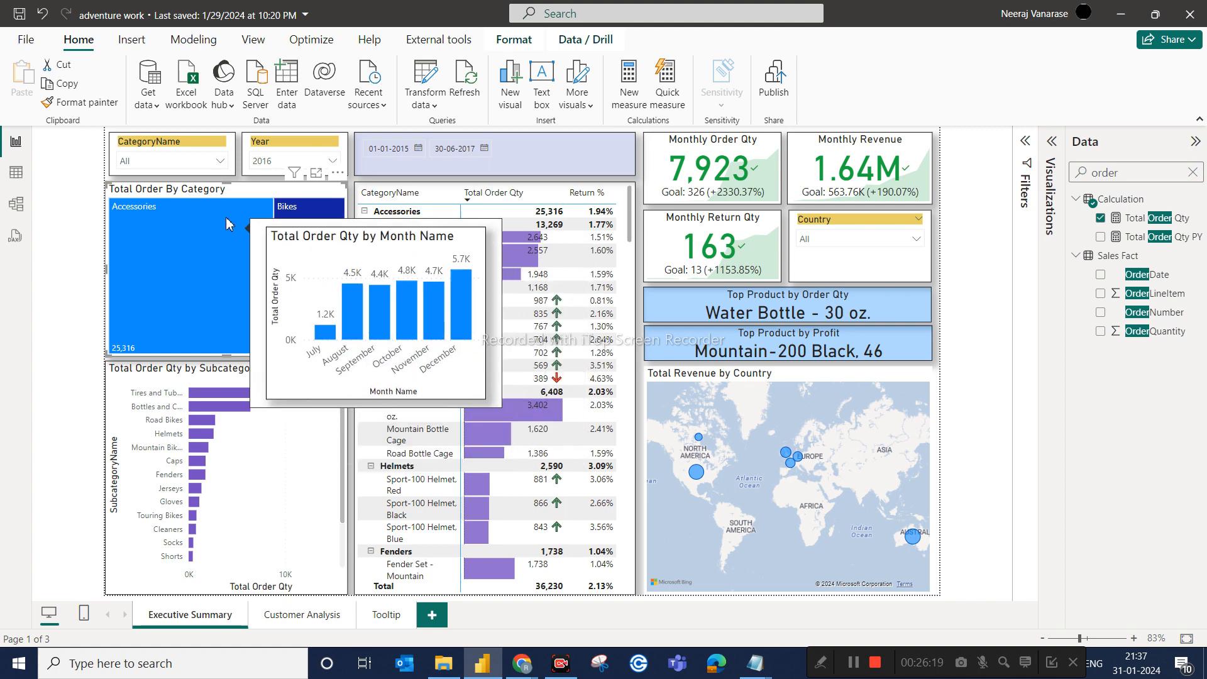
Step: Switch the Year slicer to 2015, preview the treemap's tooltip, and clear the year filter
left_click(272, 162)
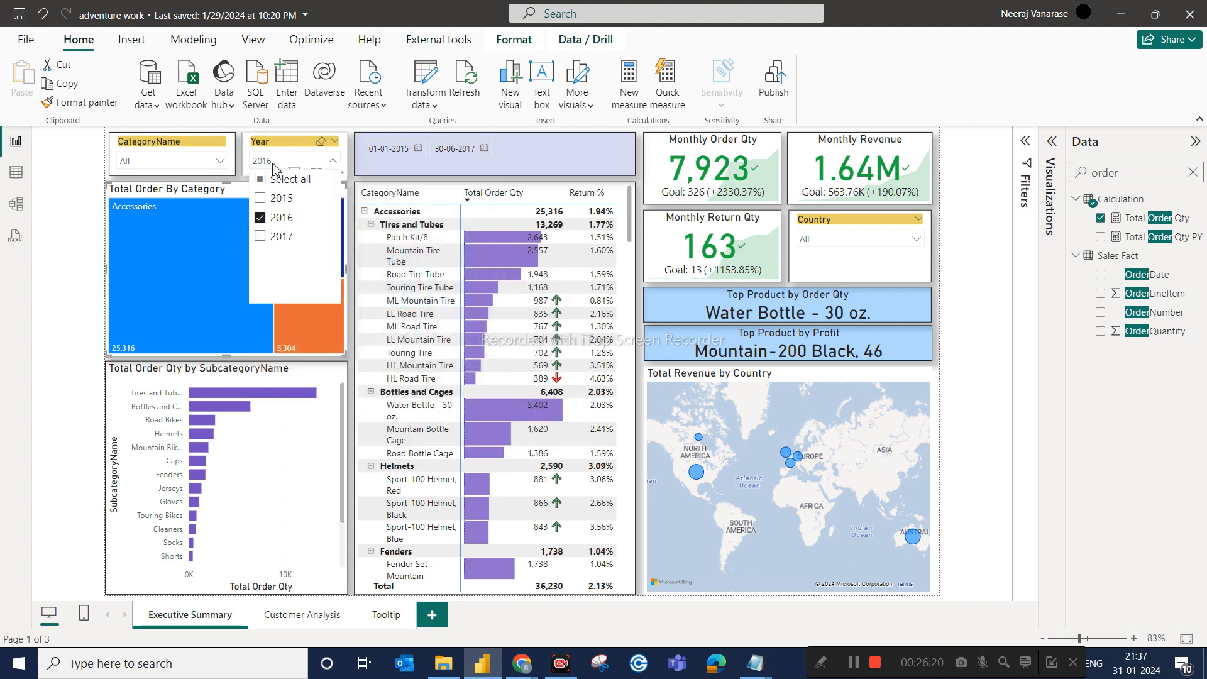
left_click(260, 199)
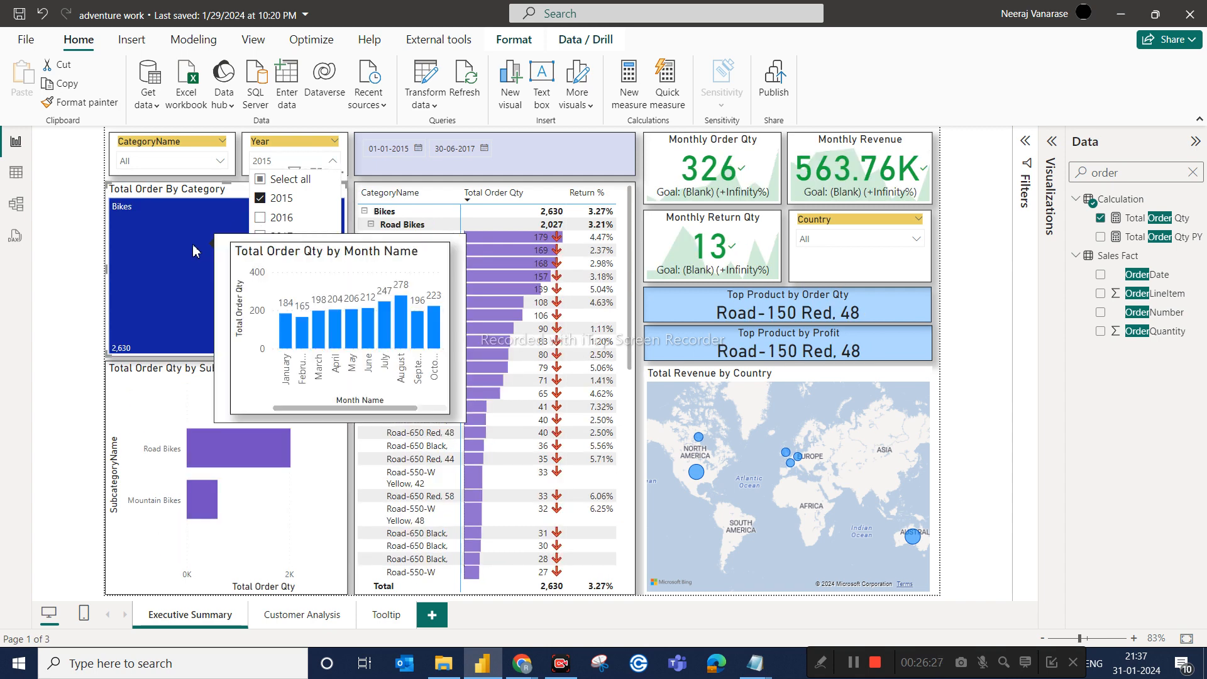
left_click(260, 198)
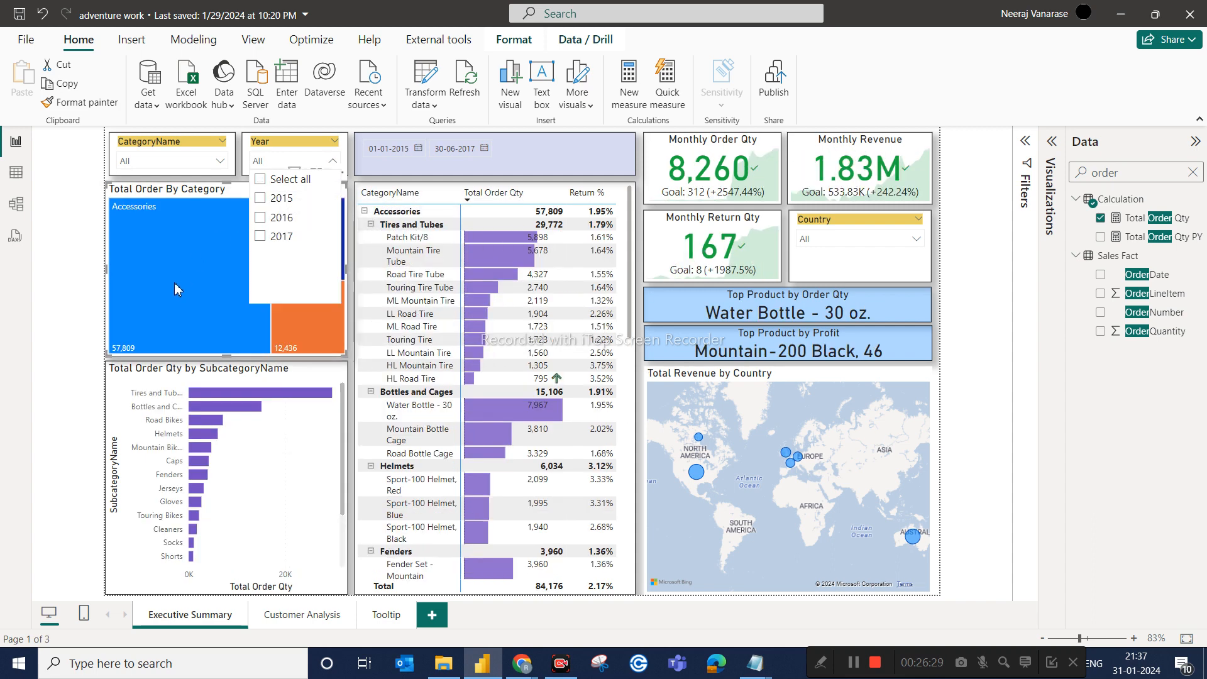
left_click(41, 242)
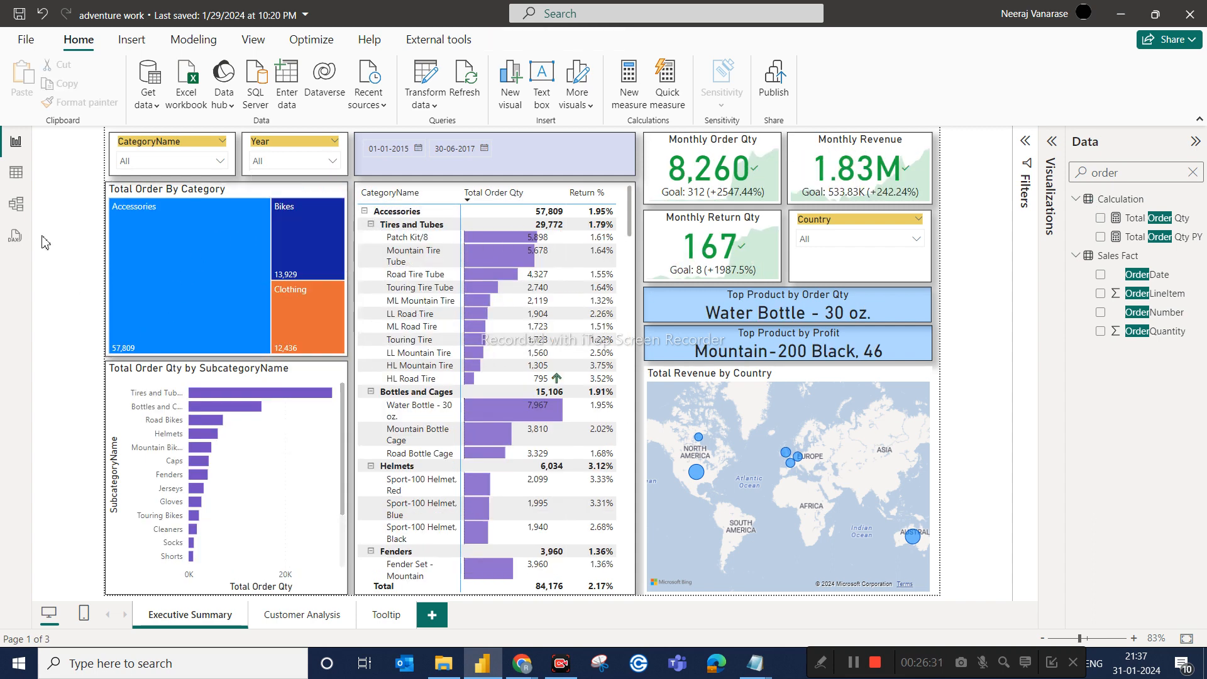
Step: Compare the Tooltip page's chart with the tooltip on the category treemap, and examine the treemap's assigned tooltip fields
left_click(386, 616)
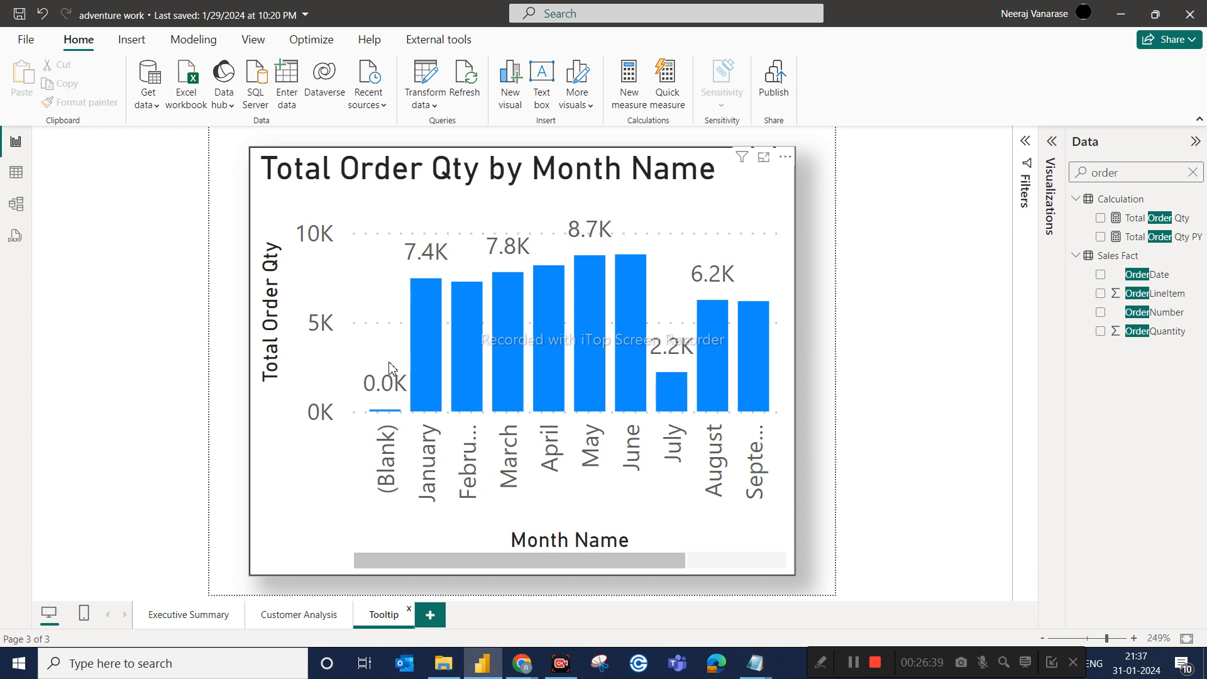
left_click(188, 616)
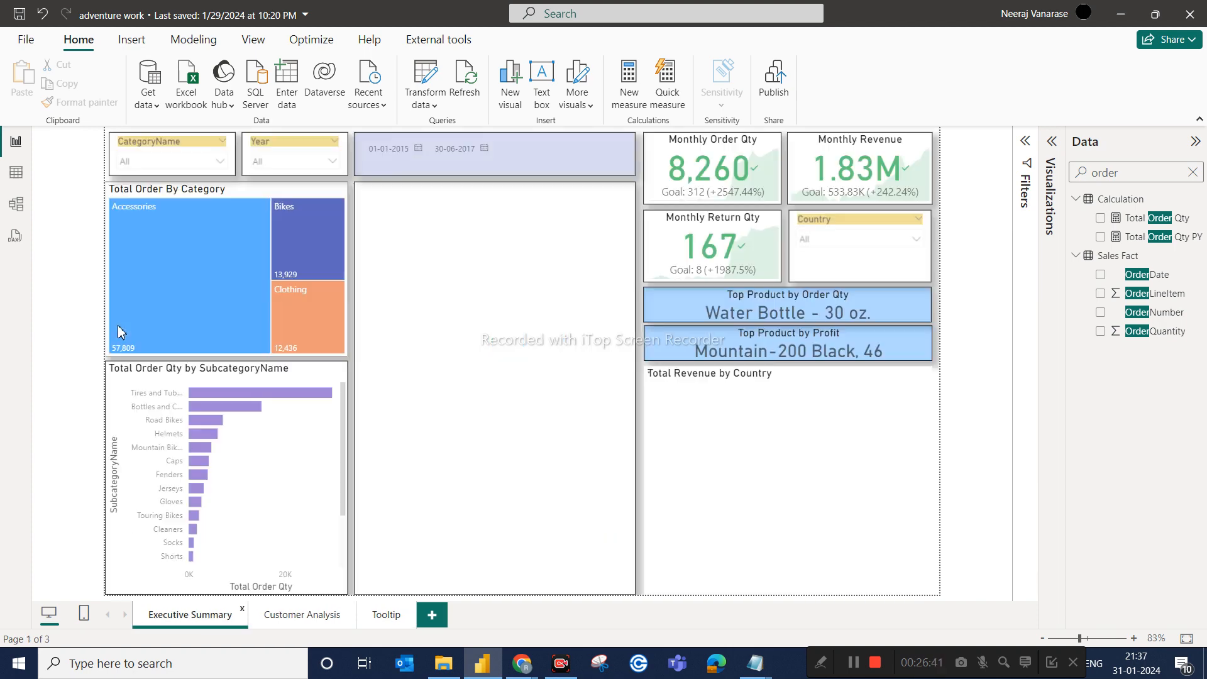
mouse_move(167, 223)
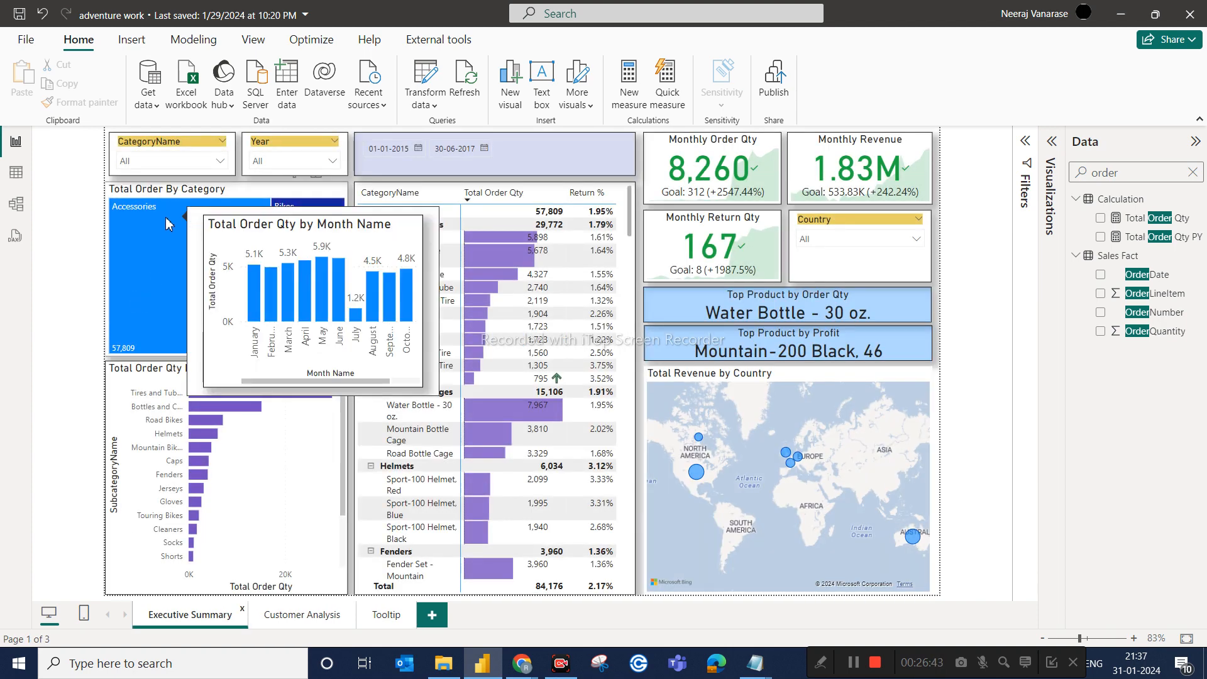
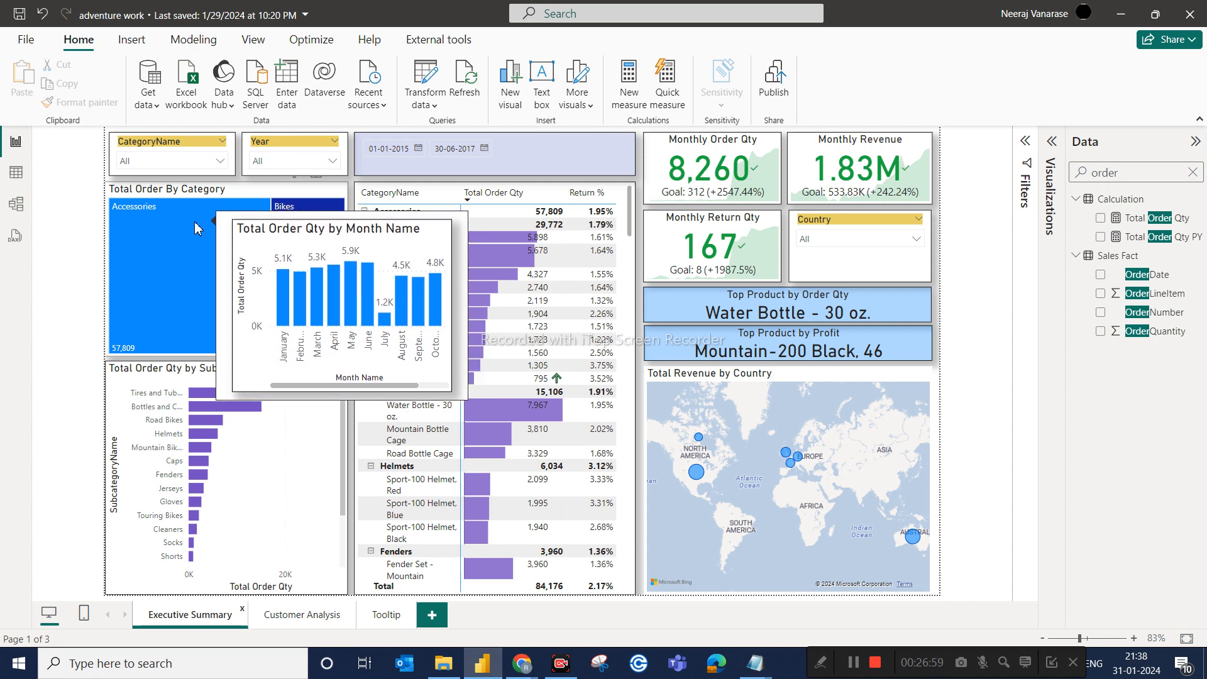
left_click(198, 229)
left_click(198, 229)
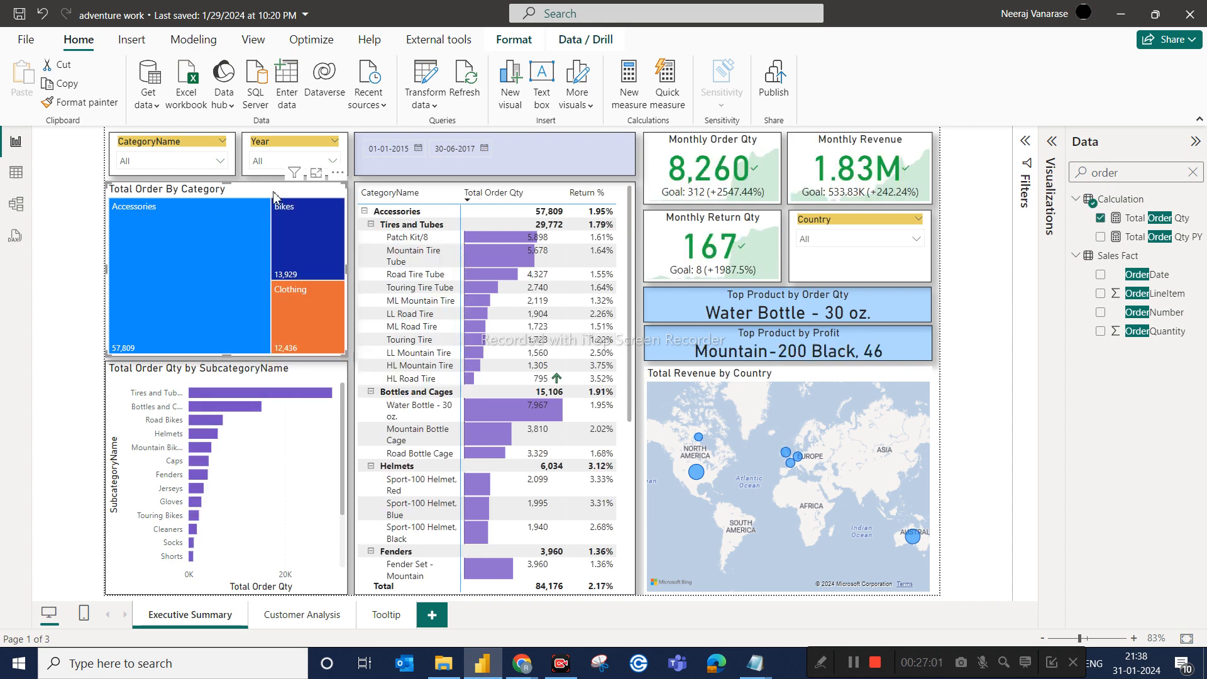
left_click(1052, 141)
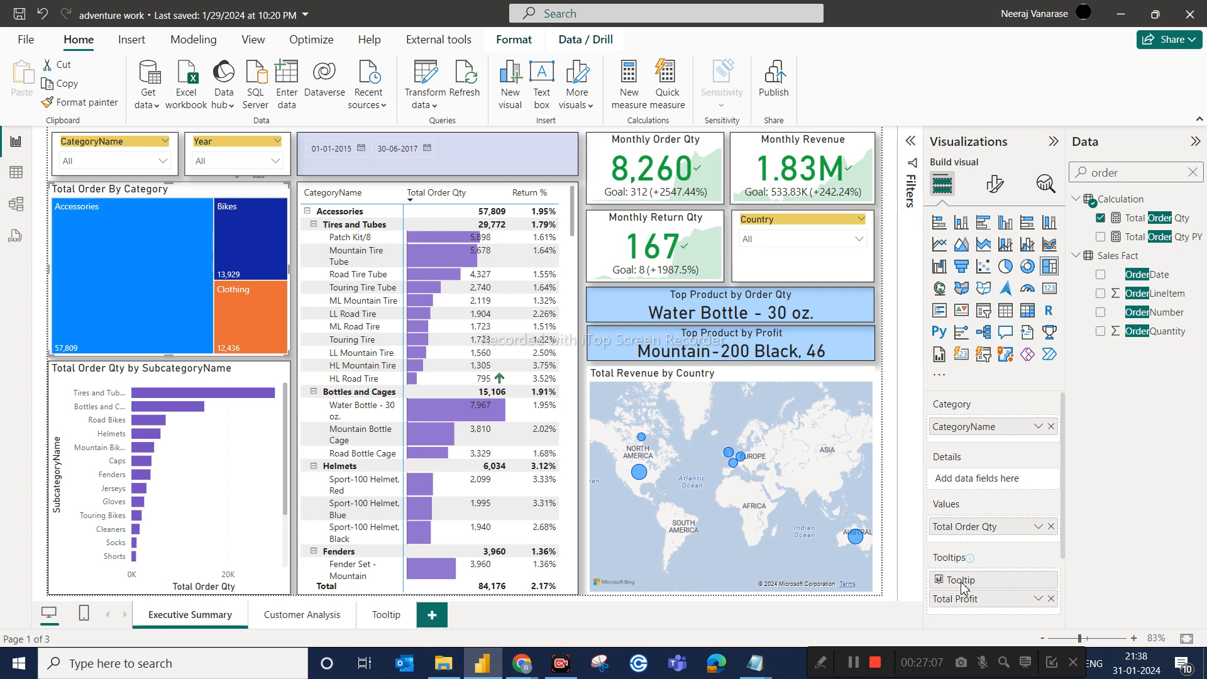
scroll(963, 575, "down", 2)
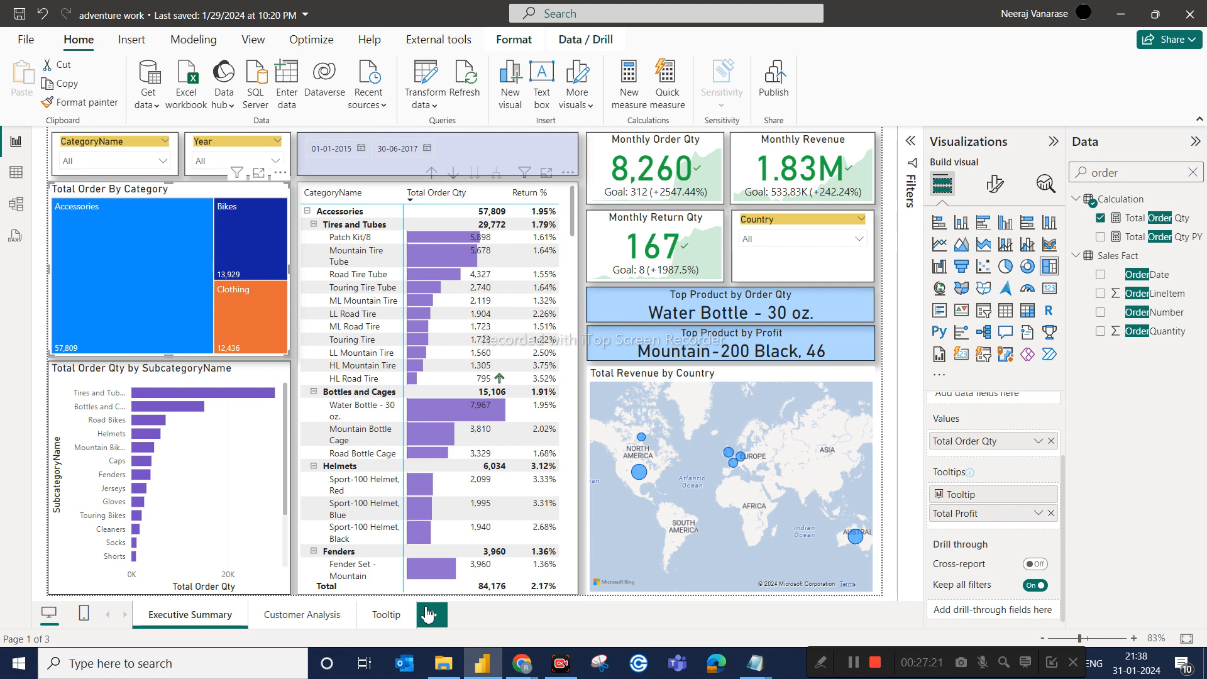
Step: Delete the Total Order Qty by Month Name chart from the Tooltip page and preview the treemap's tooltip on Executive Summary
left_click(379, 621)
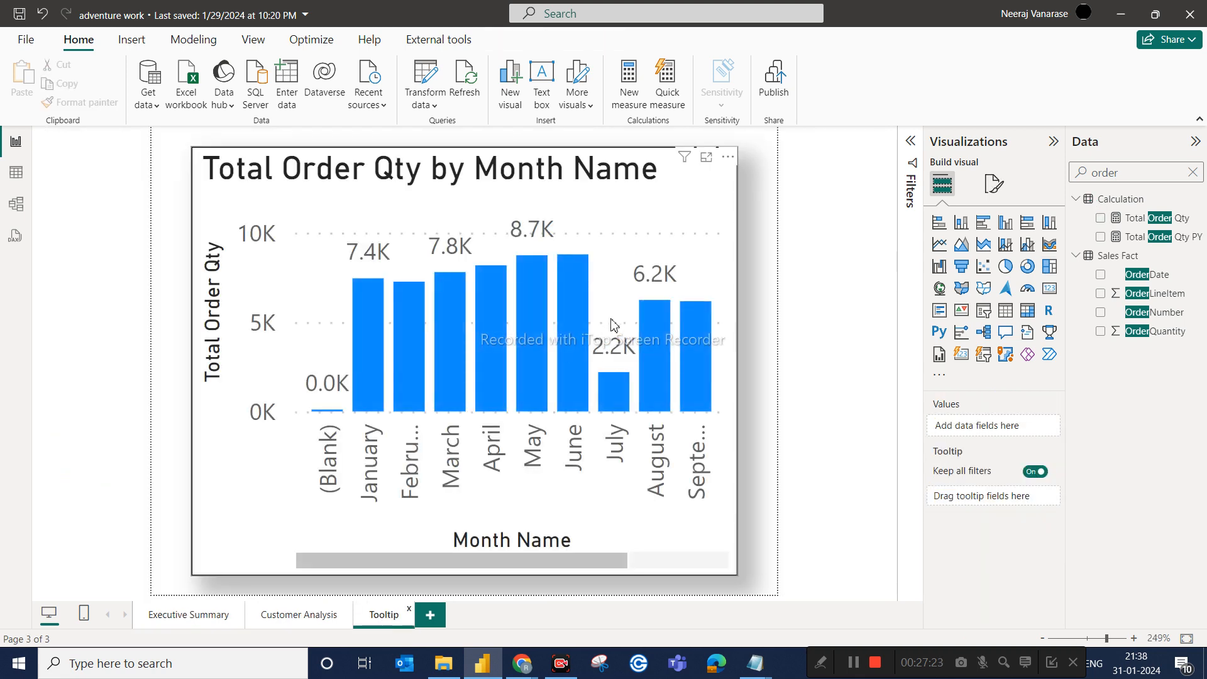
left_click(723, 212)
key("Delete")
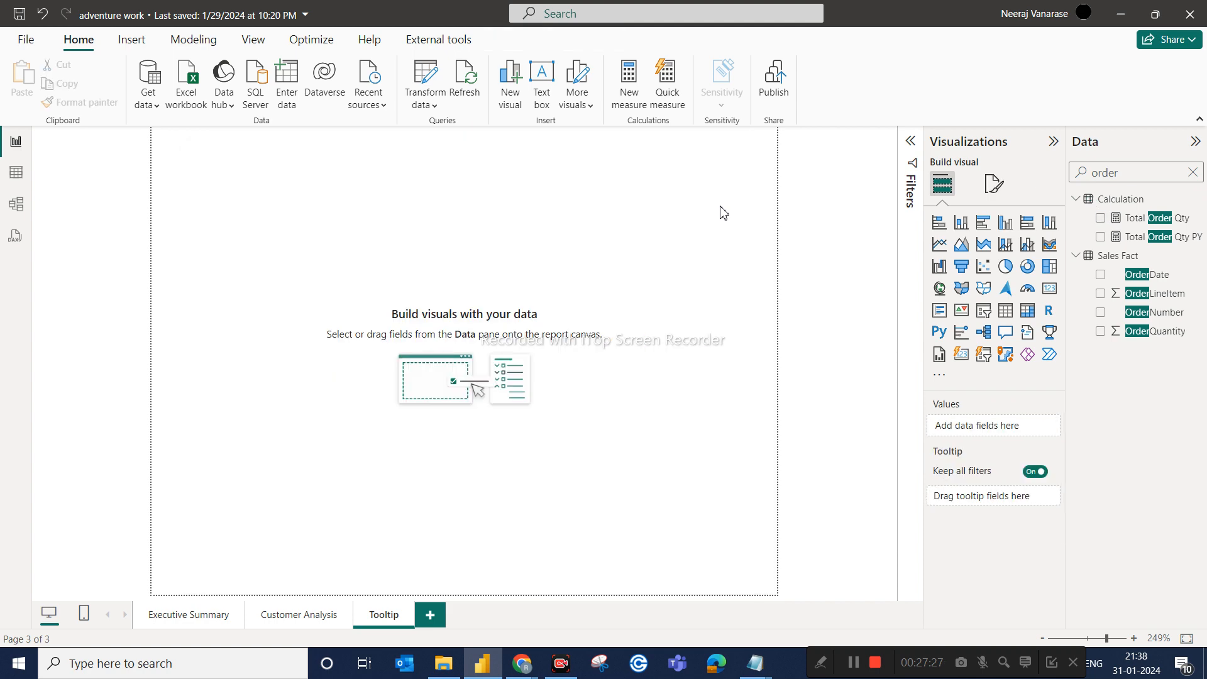
left_click(200, 616)
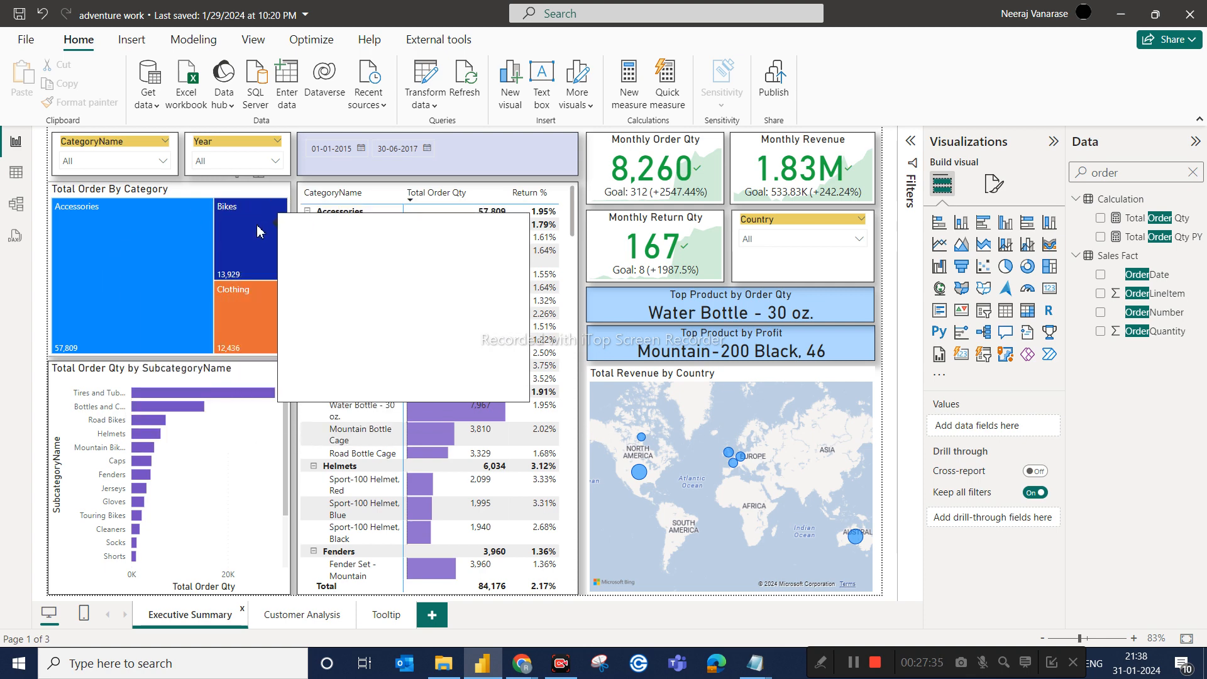
Step: Set the tooltip page of the Total Order By Category treemap to Auto
left_click(994, 183)
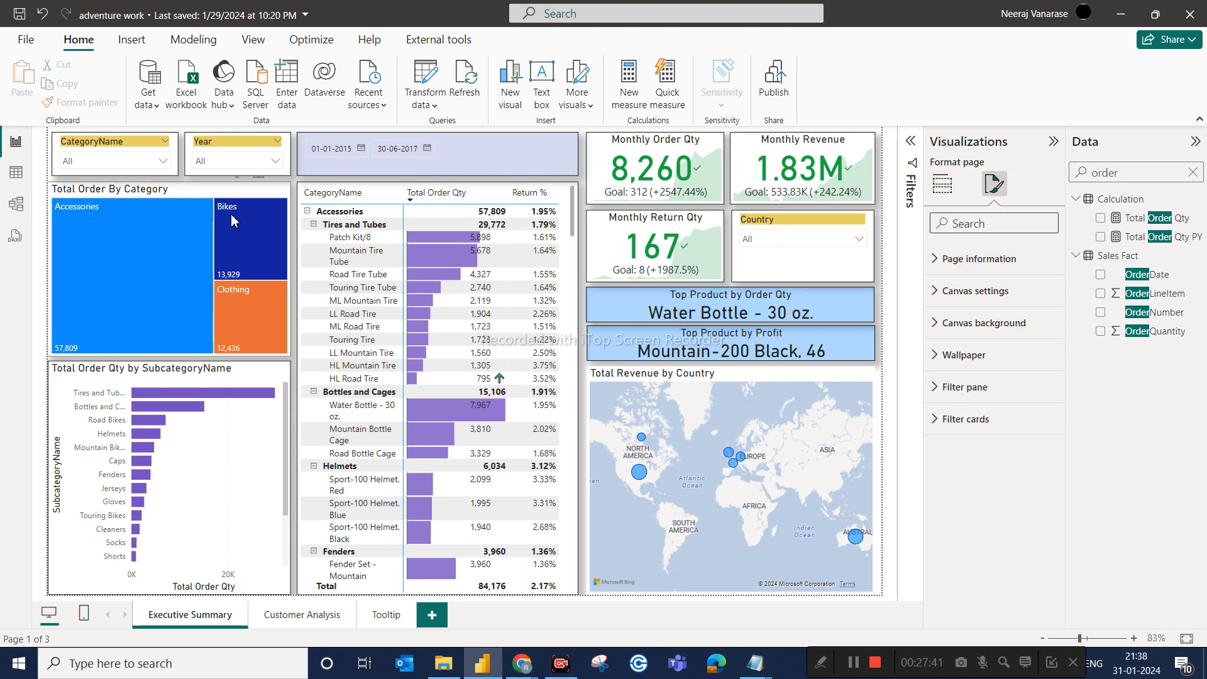
left_click(227, 193)
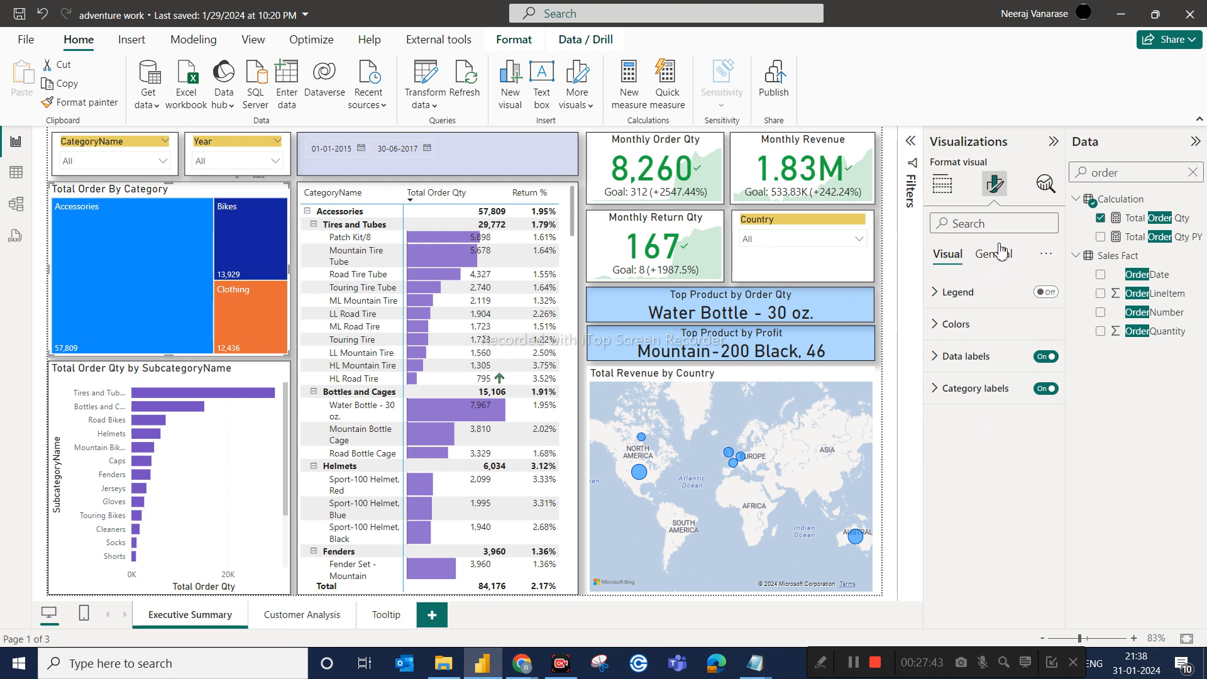
type("tool")
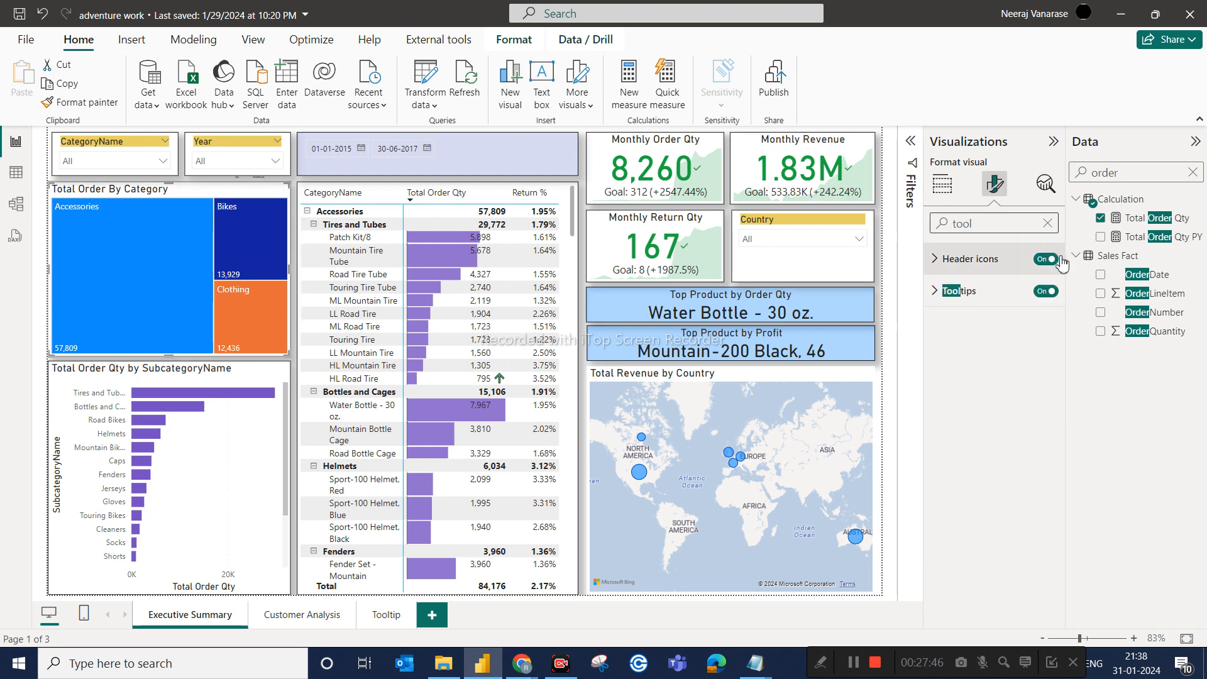
left_click(936, 291)
left_click(966, 329)
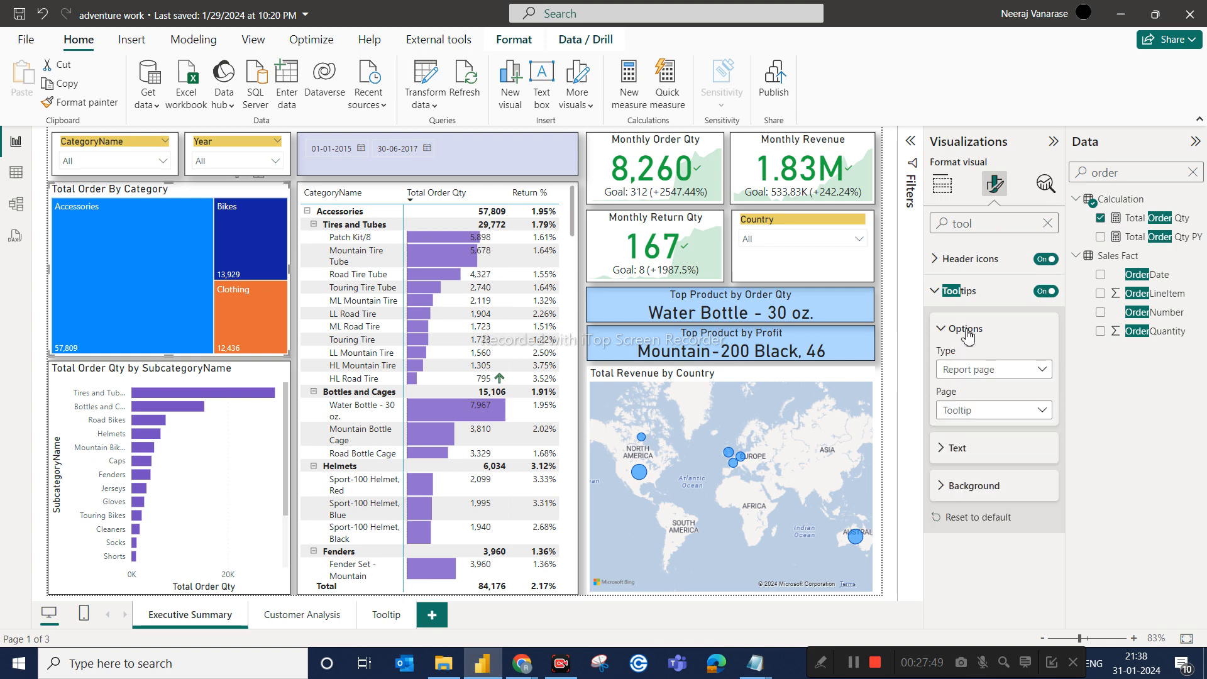
left_click(1013, 410)
left_click(981, 430)
mouse_move(152, 279)
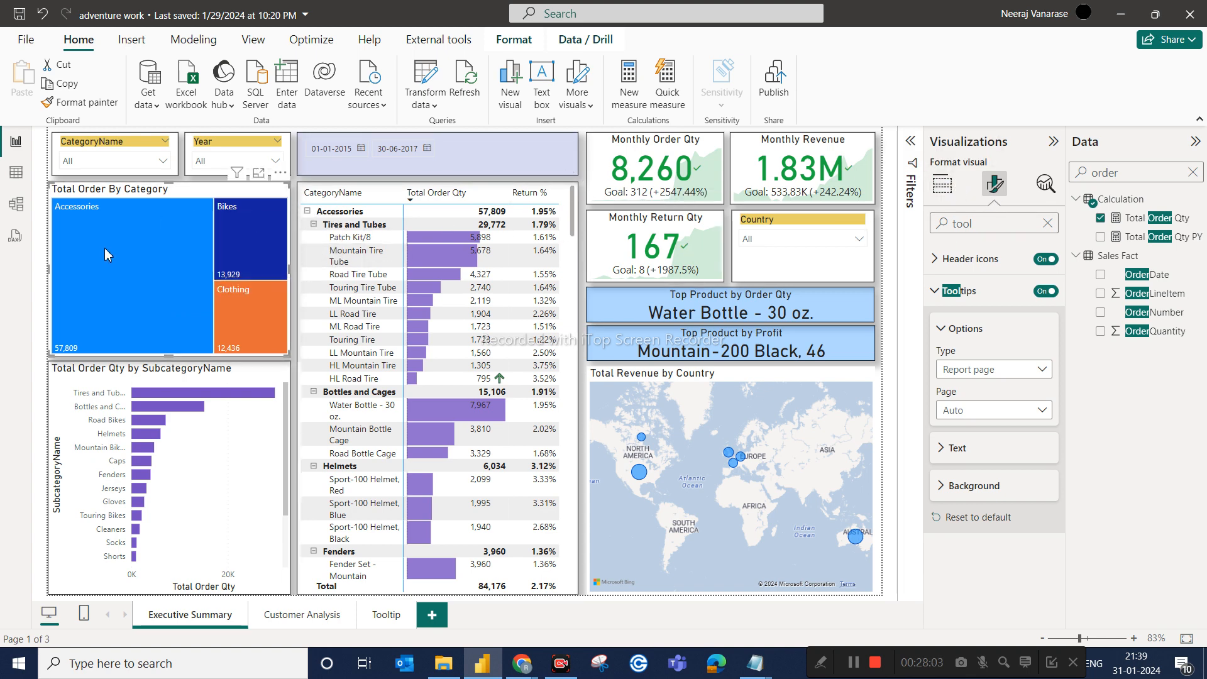
Step: Check the canvas type settings of the Tooltip page
left_click(386, 615)
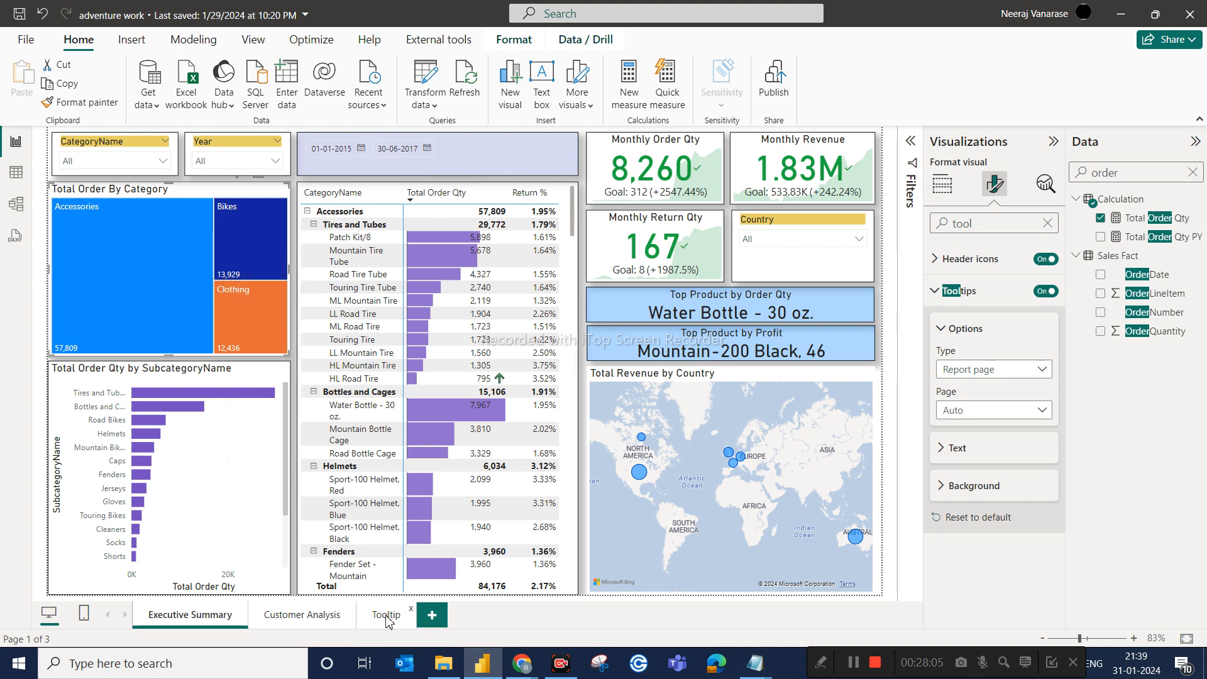
left_click(994, 182)
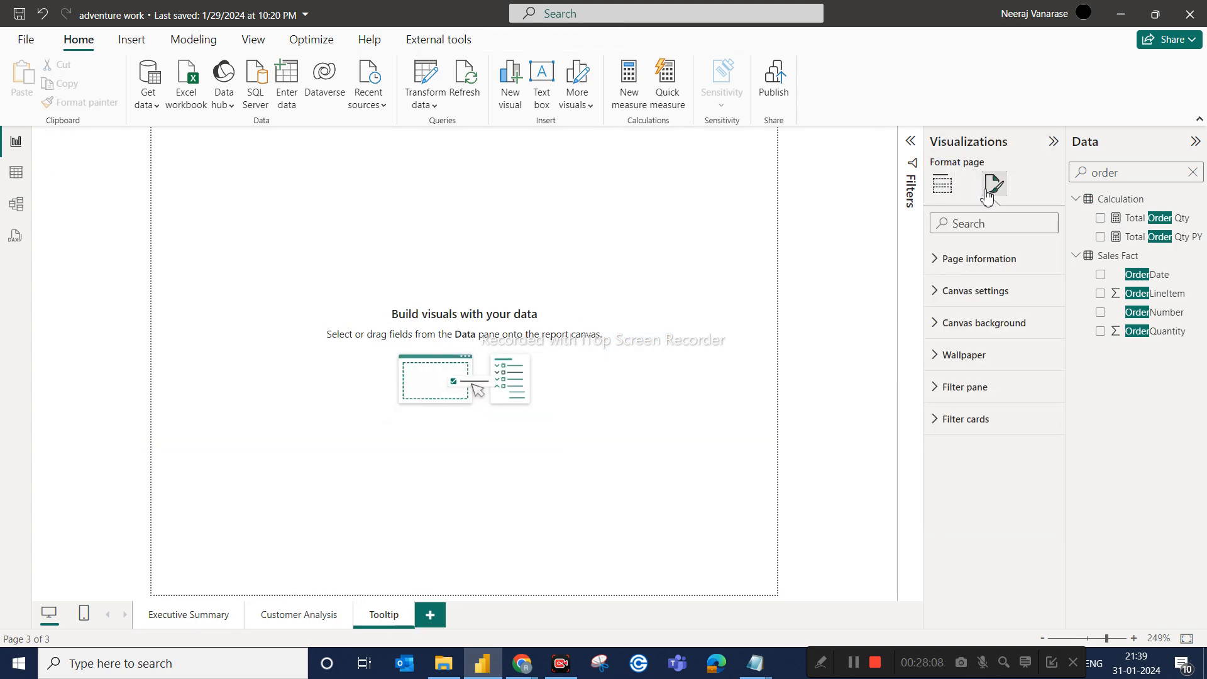
left_click(958, 291)
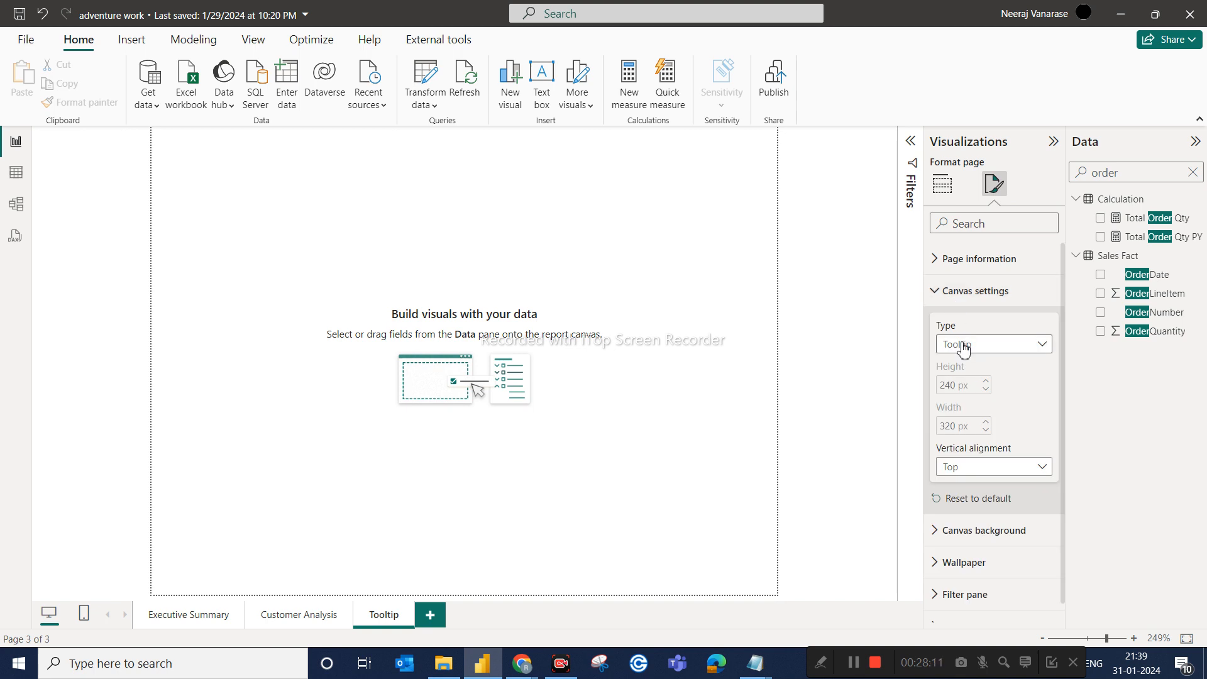
left_click(623, 260)
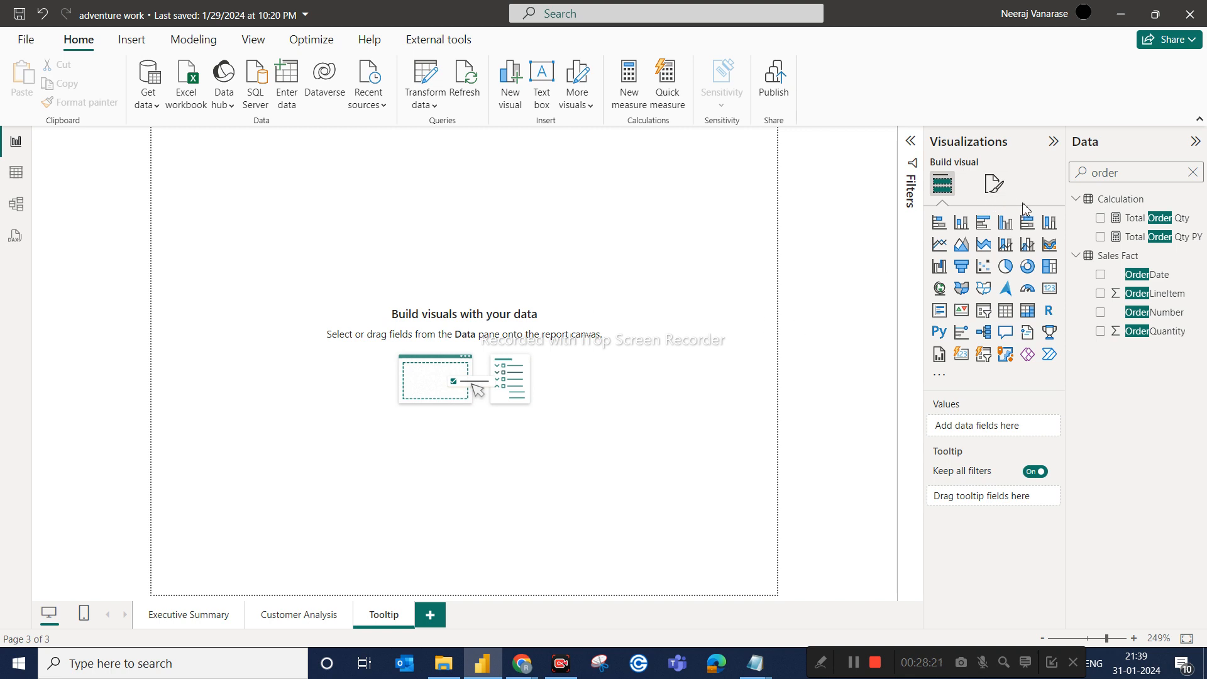
Step: Add a line chart to the Tooltip page with Month Name on the X-axis and Total Order Qty on the Y-axis
left_click(940, 245)
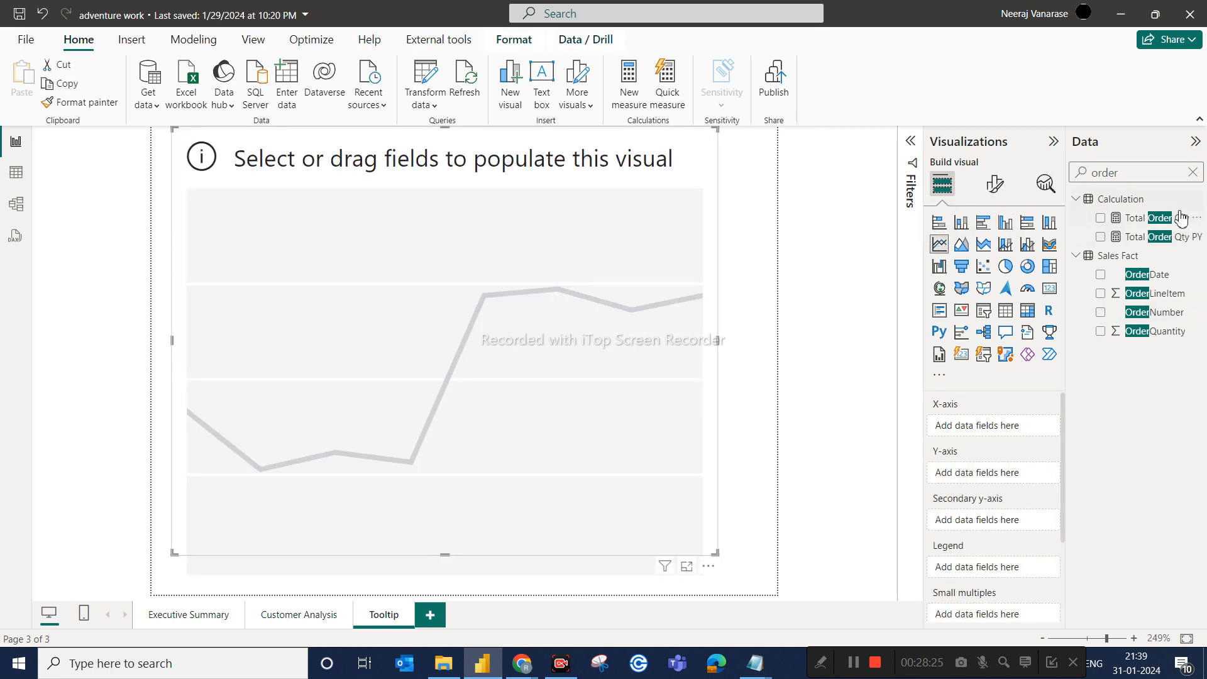
left_click_drag(1173, 220, 1044, 473)
double_click(1147, 177)
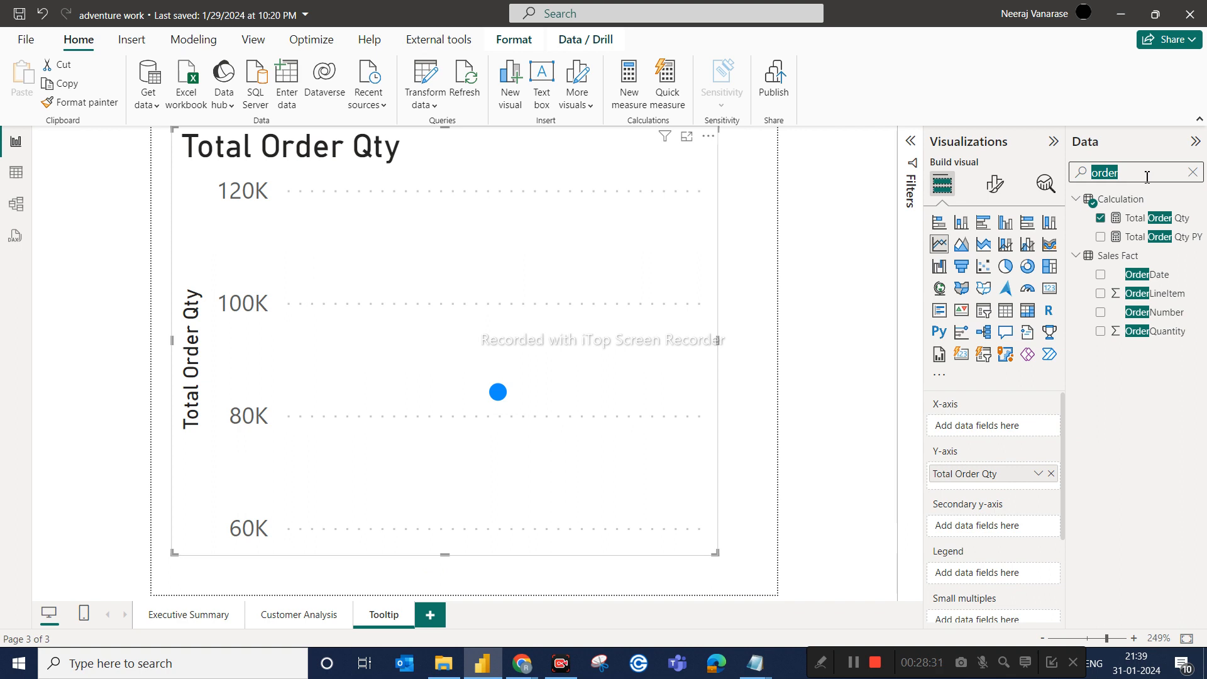
type("month")
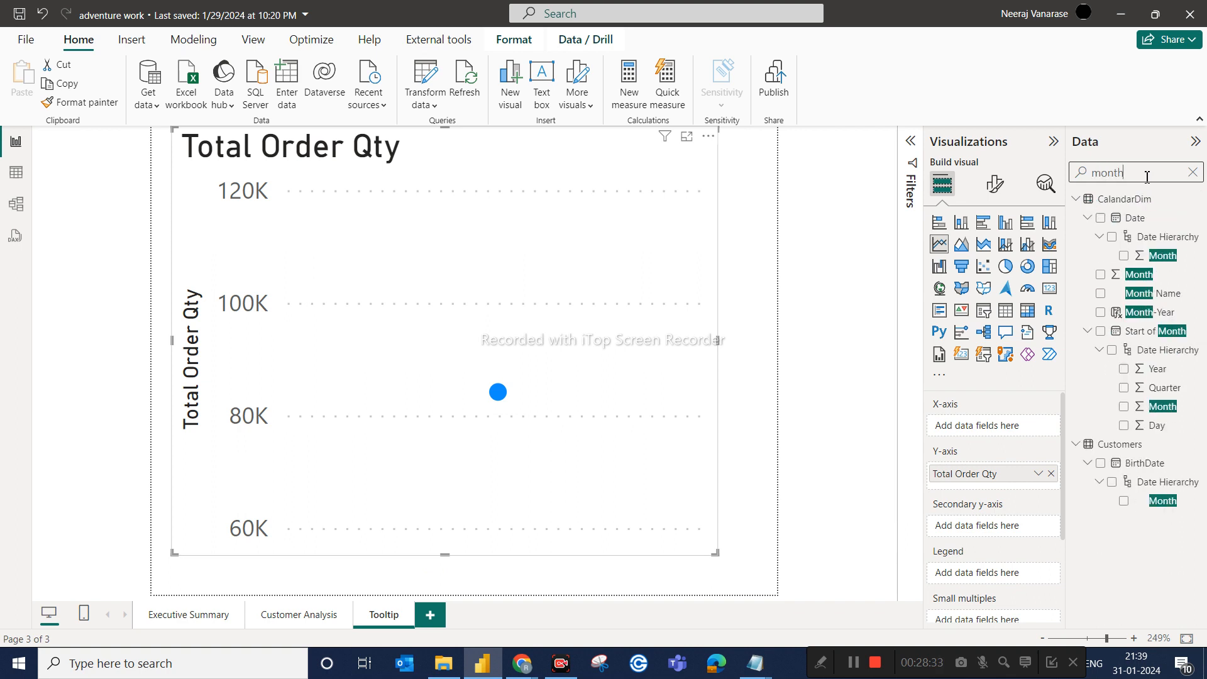
left_click_drag(1148, 294, 1018, 450)
left_click_drag(980, 494, 964, 422)
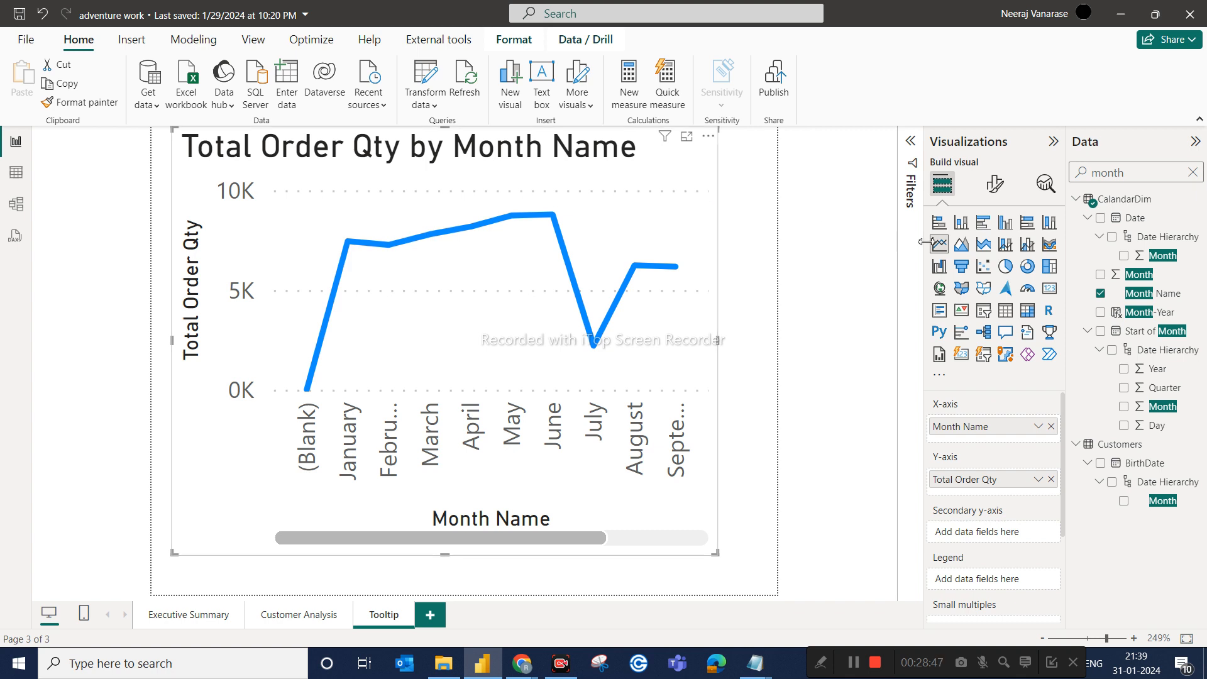
Step: Turn on markers and data labels for the Total Order Qty by Month Name line chart
left_click(995, 183)
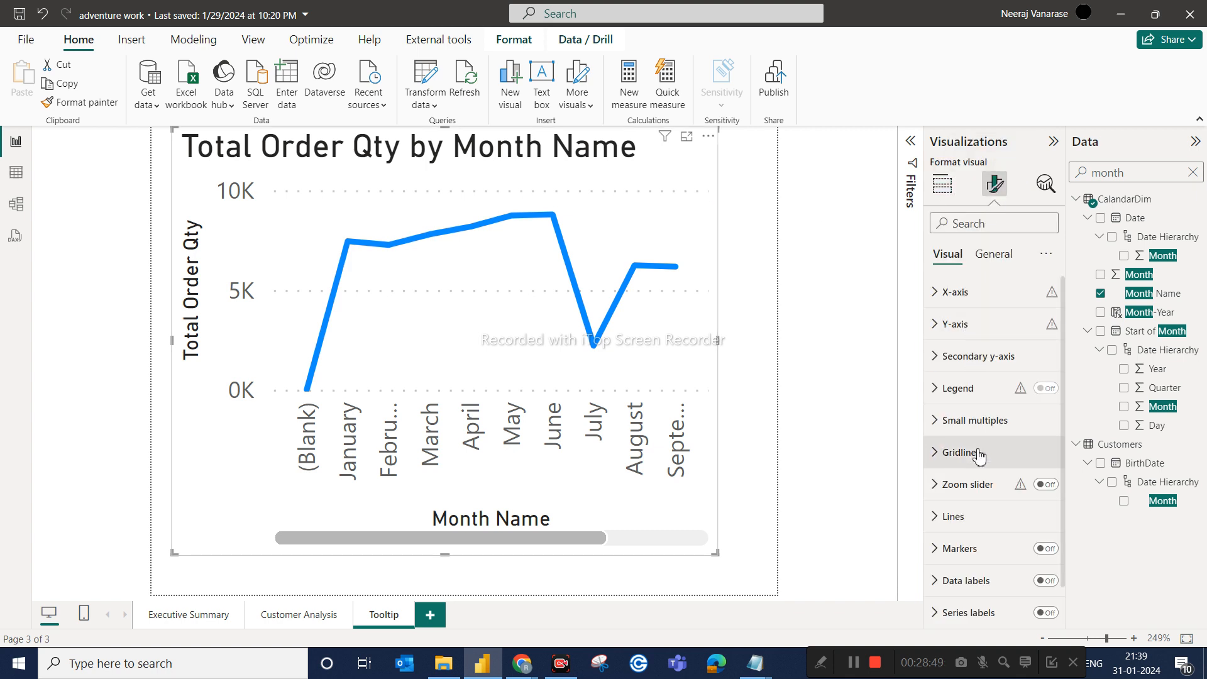
left_click(1045, 550)
left_click(1046, 581)
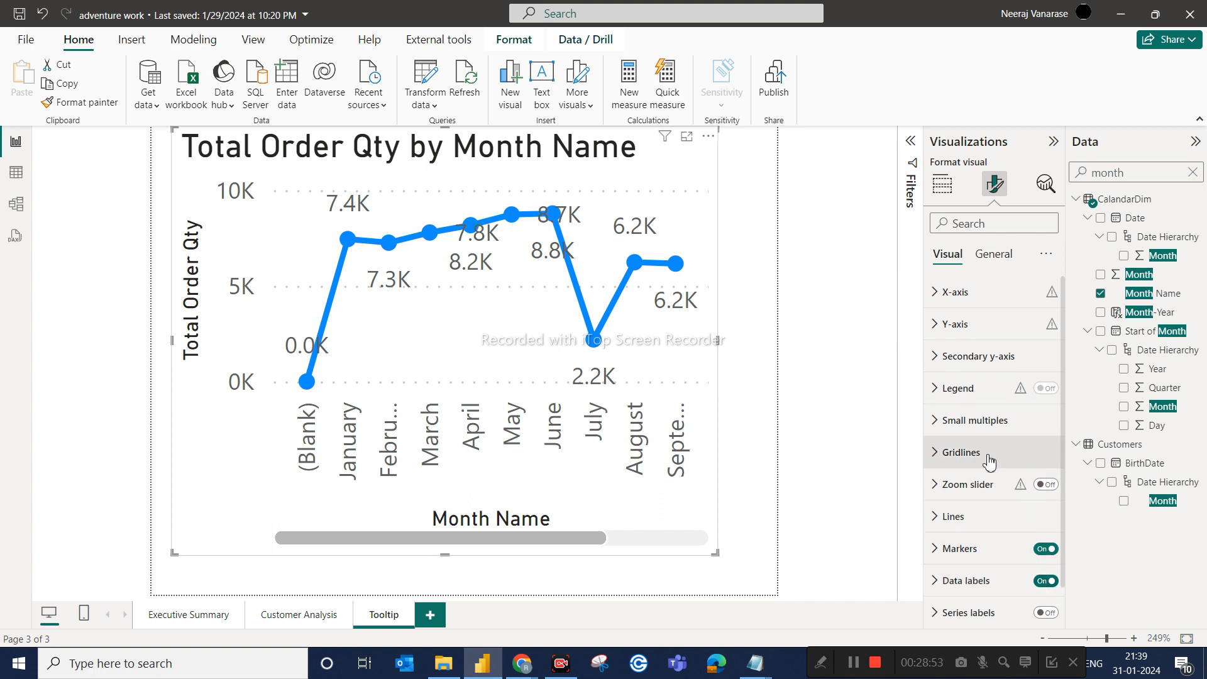
Step: Turn on the visual border and shadow effects for the monthly order quantity line chart
scroll(989, 453, "down", 1)
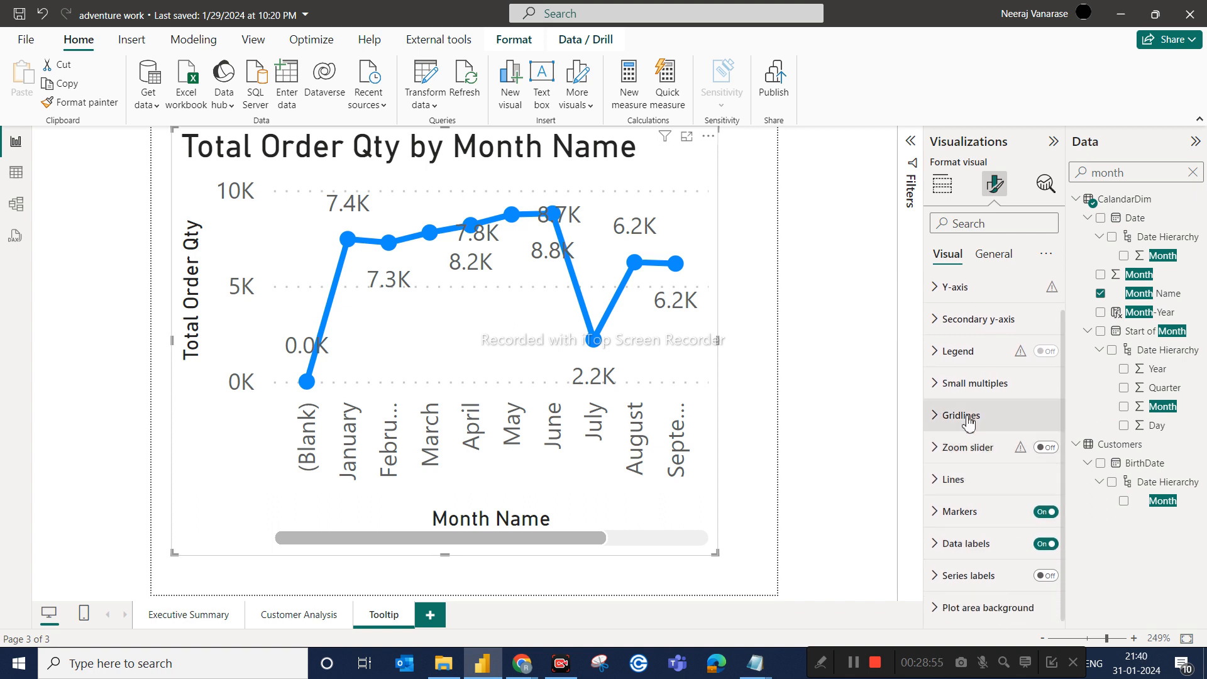
left_click(1004, 251)
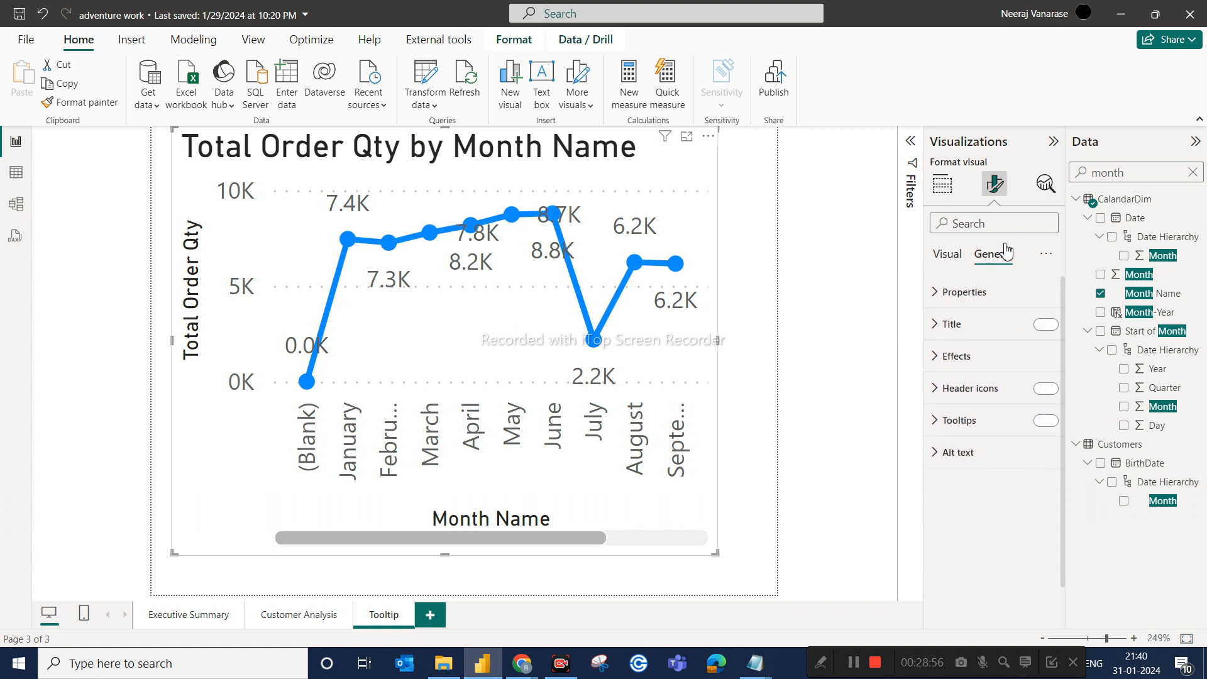
left_click(986, 364)
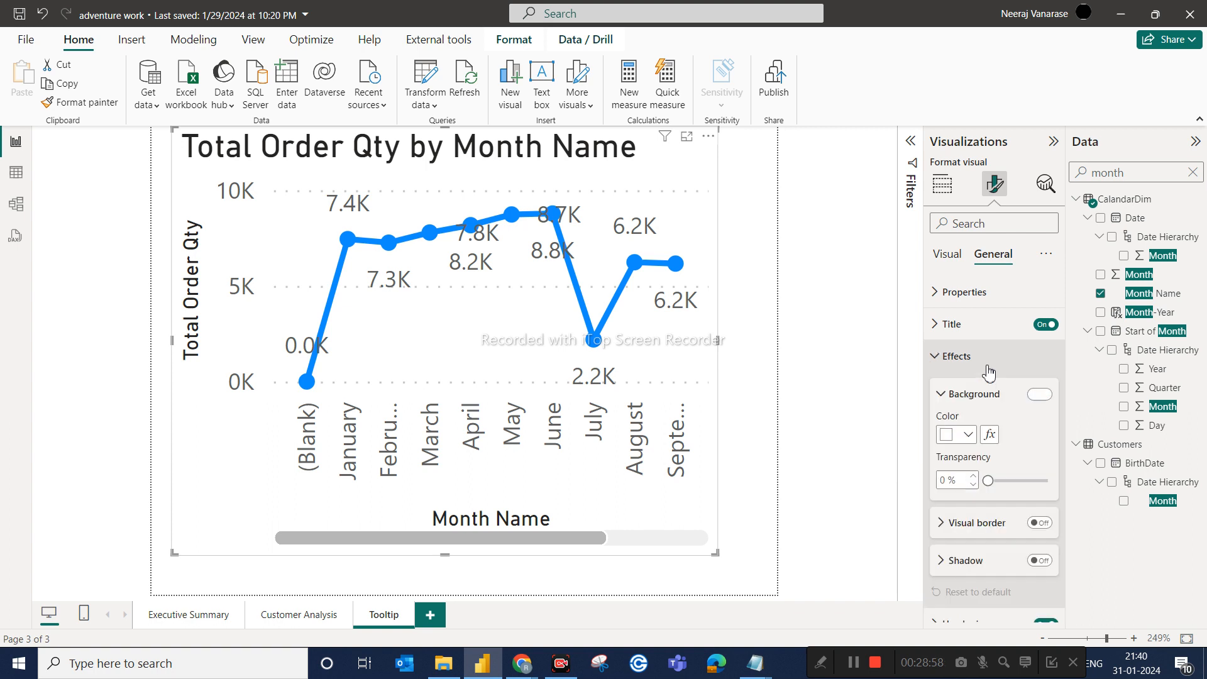
left_click(1041, 522)
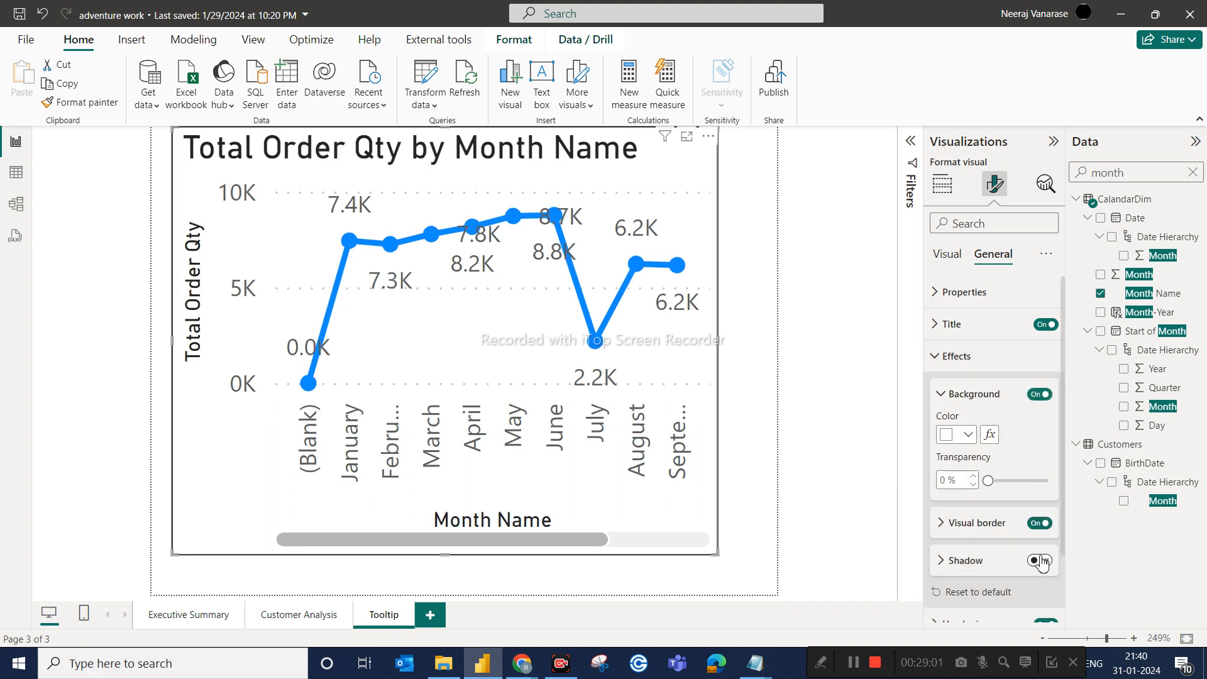
left_click(1039, 560)
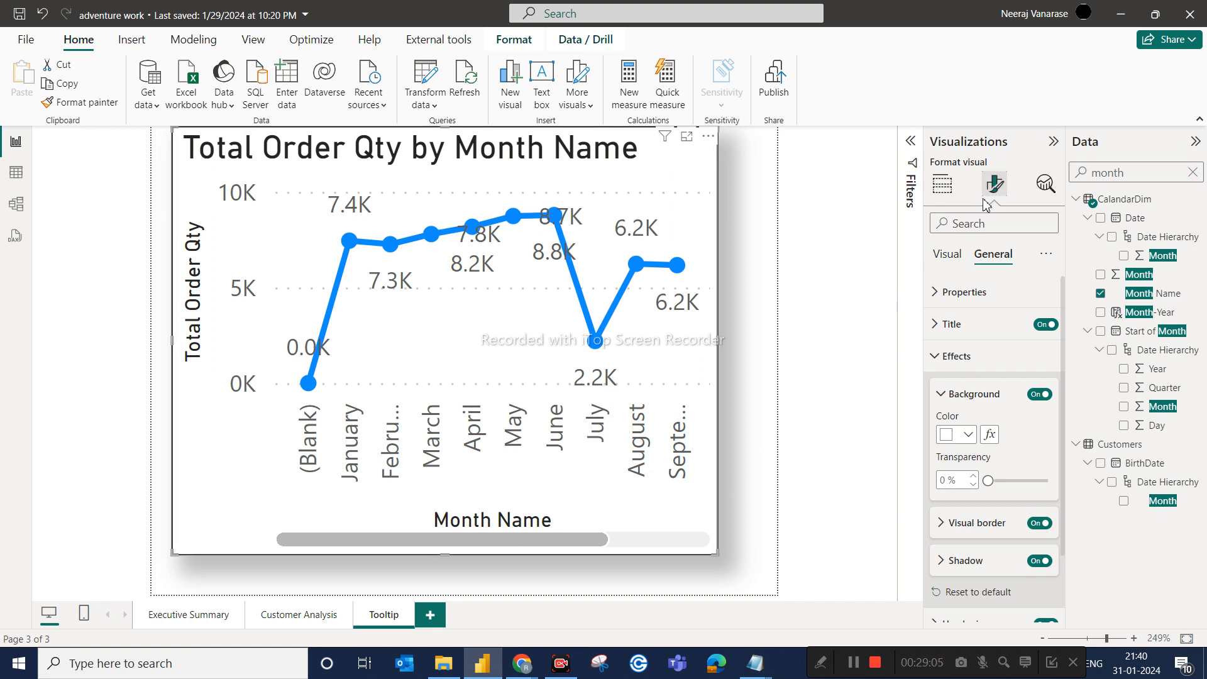
Step: Search the Tooltip page's format settings for "tool" and check its Allow use as tooltip option
left_click(781, 256)
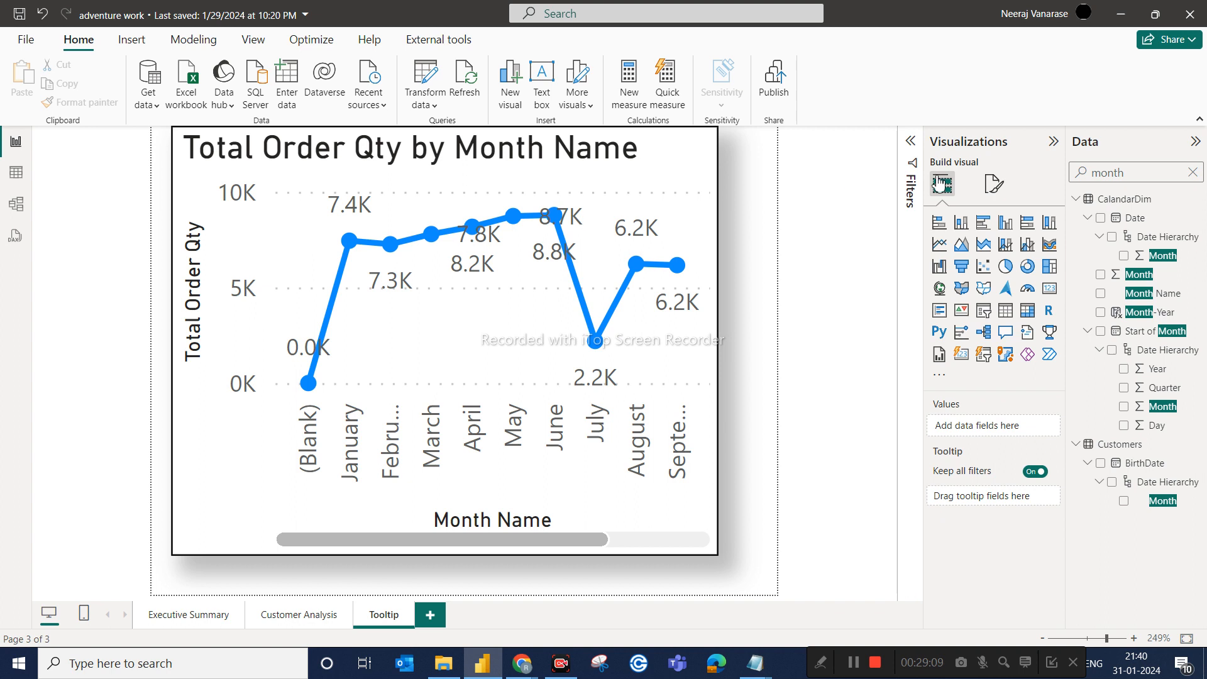
left_click(996, 189)
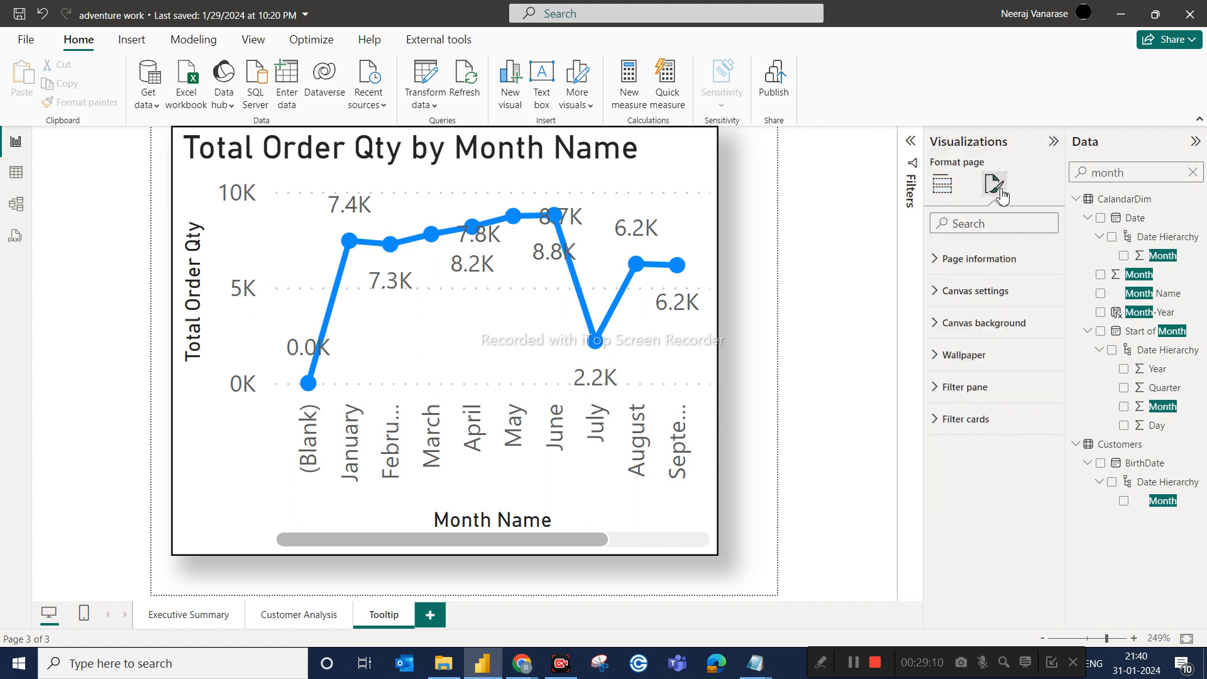
left_click(970, 224)
type("tool")
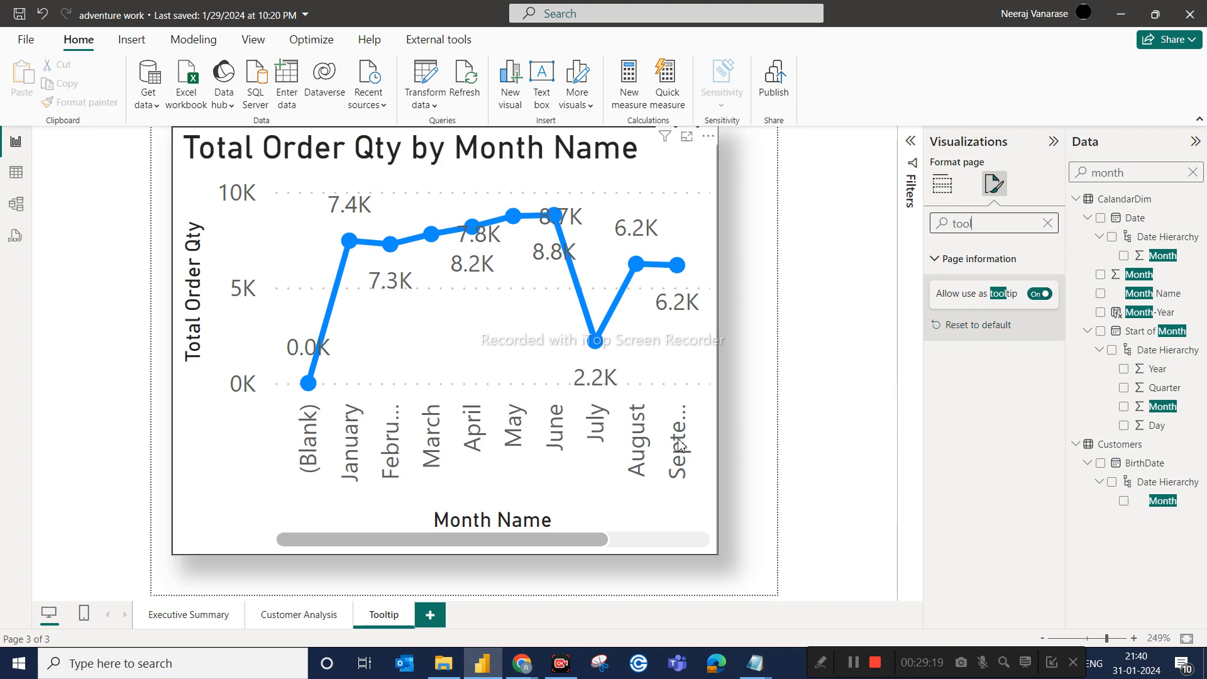
Step: On Executive Summary, set the Total Order By Category treemap's tooltip page to Tooltip, dismissing the recorder's update prompt
left_click(199, 627)
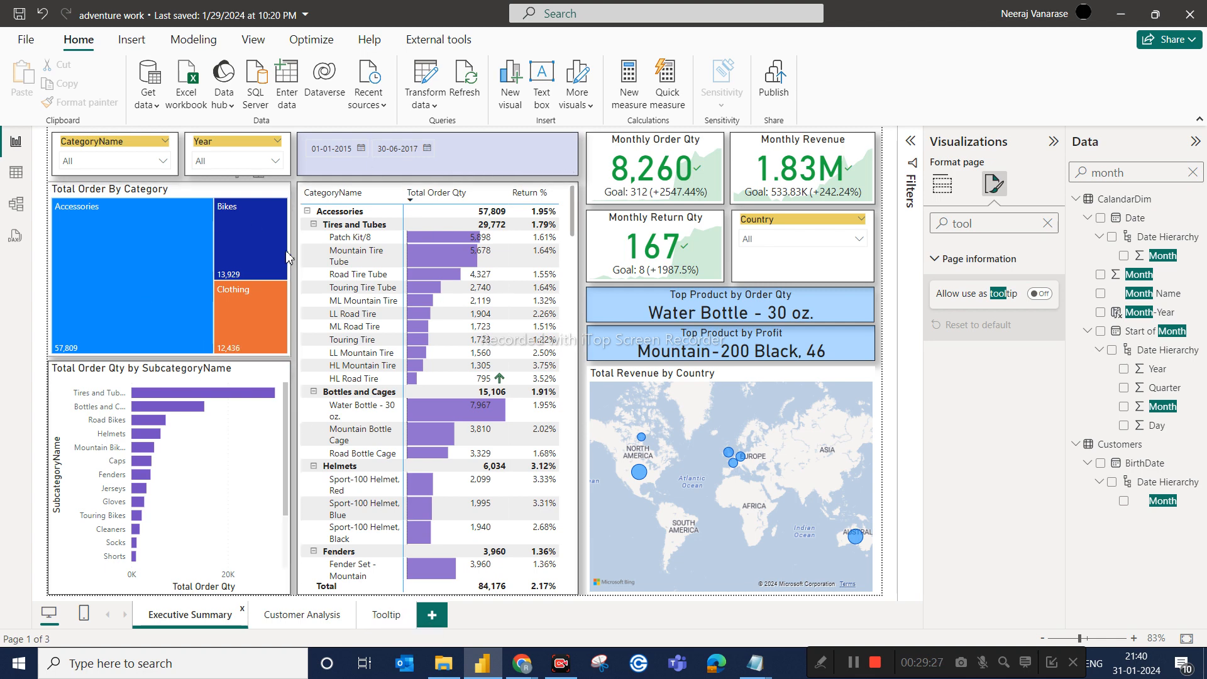
left_click(181, 192)
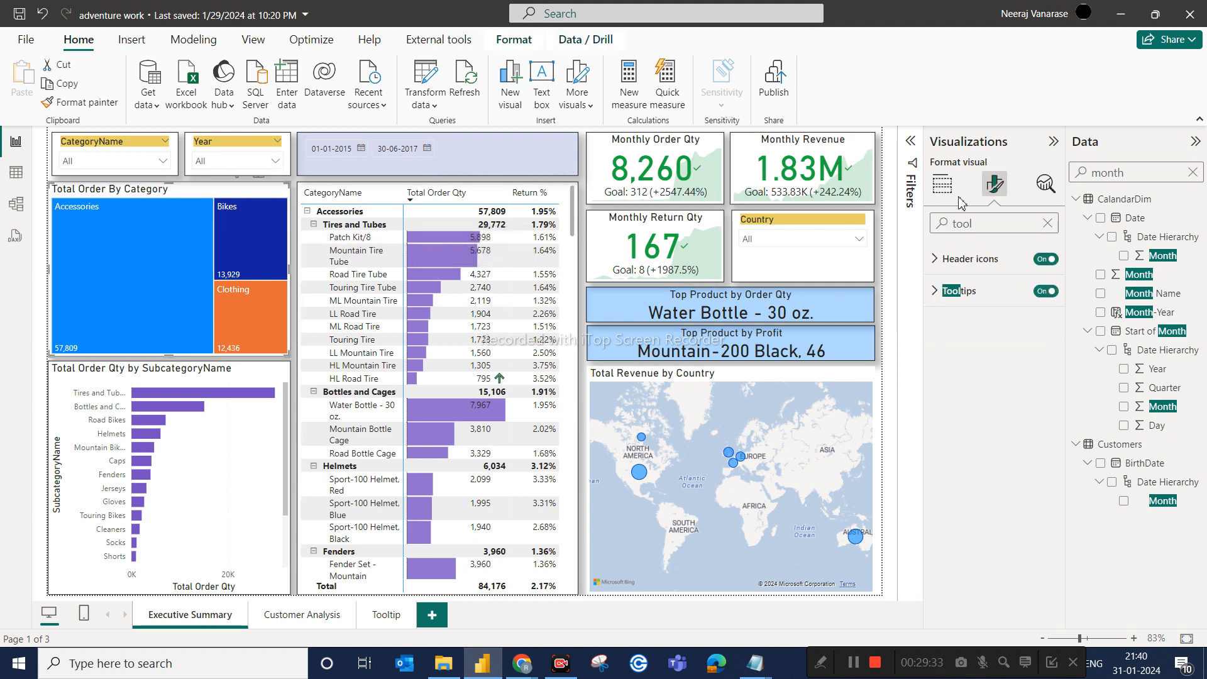
left_click(941, 184)
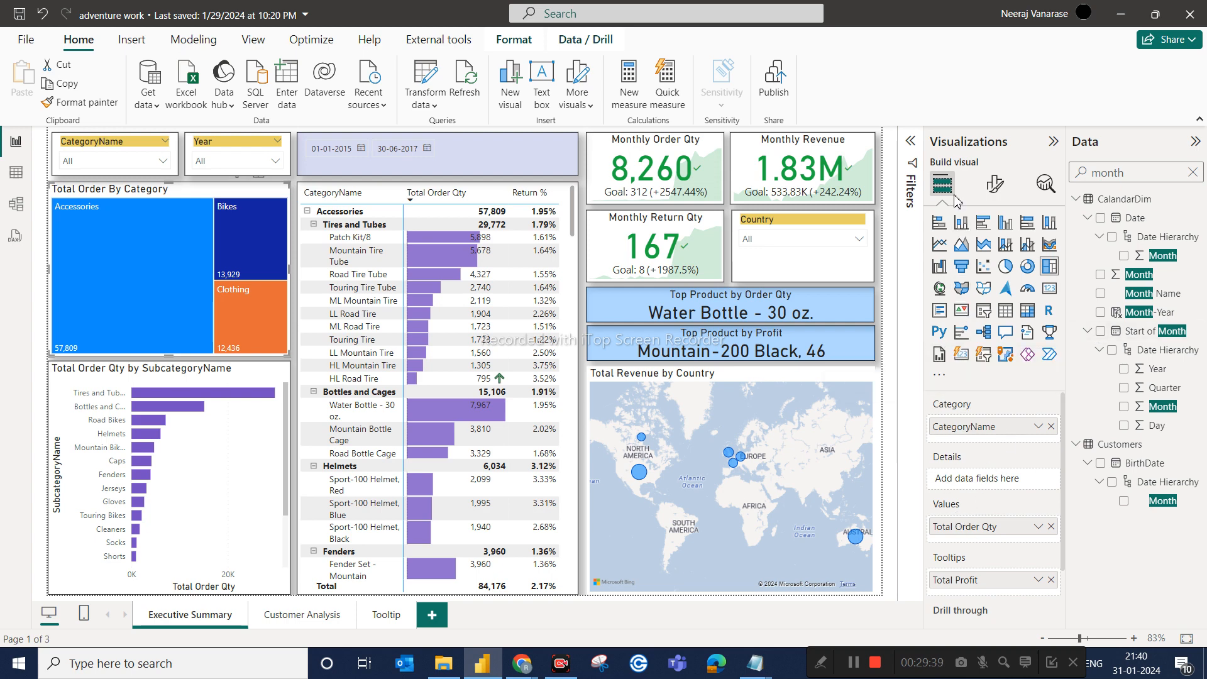
left_click(996, 184)
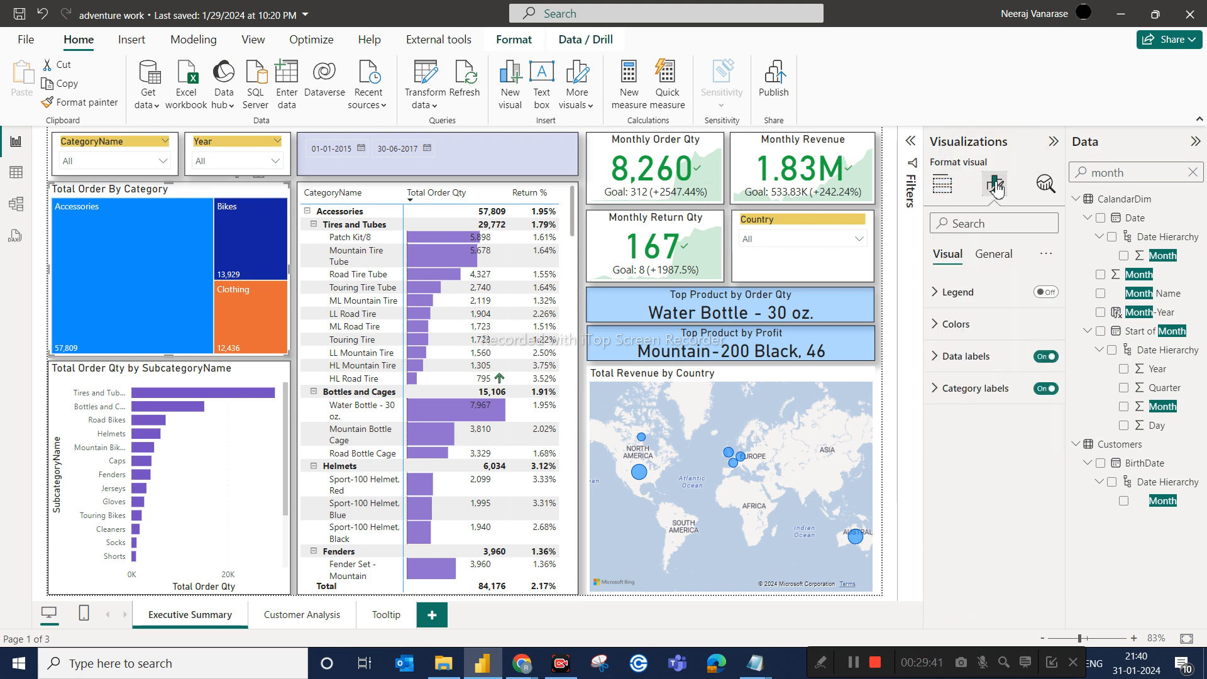
left_click(957, 217)
type("t")
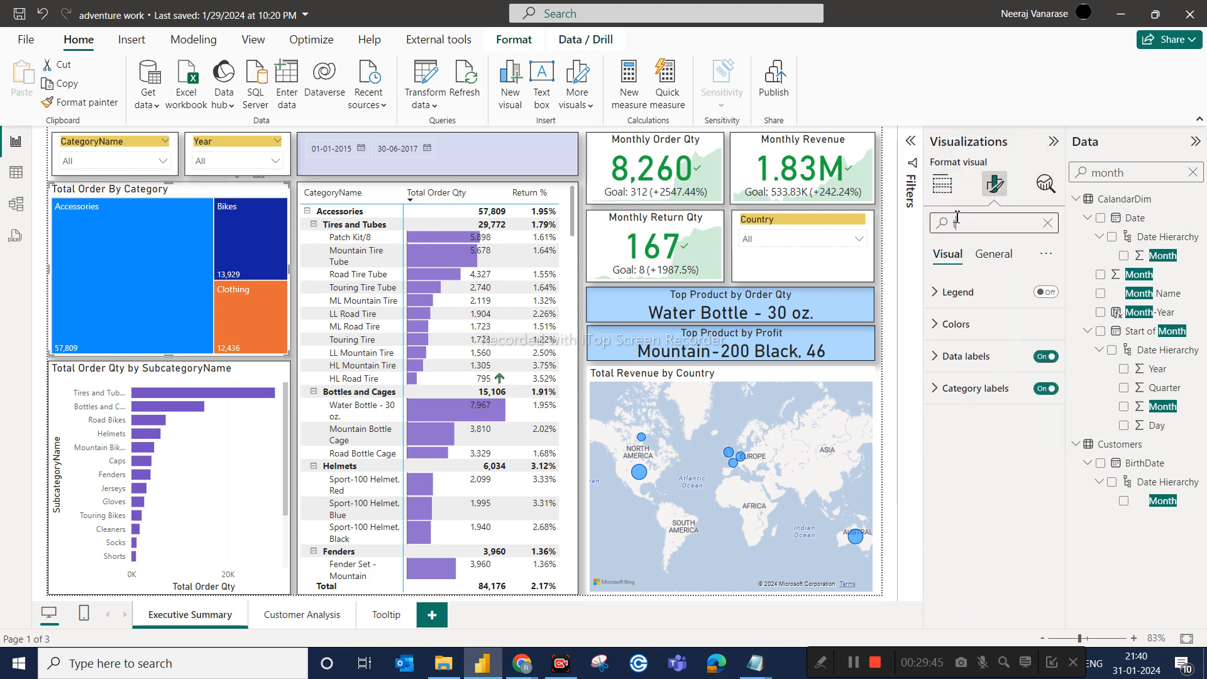
type("ool")
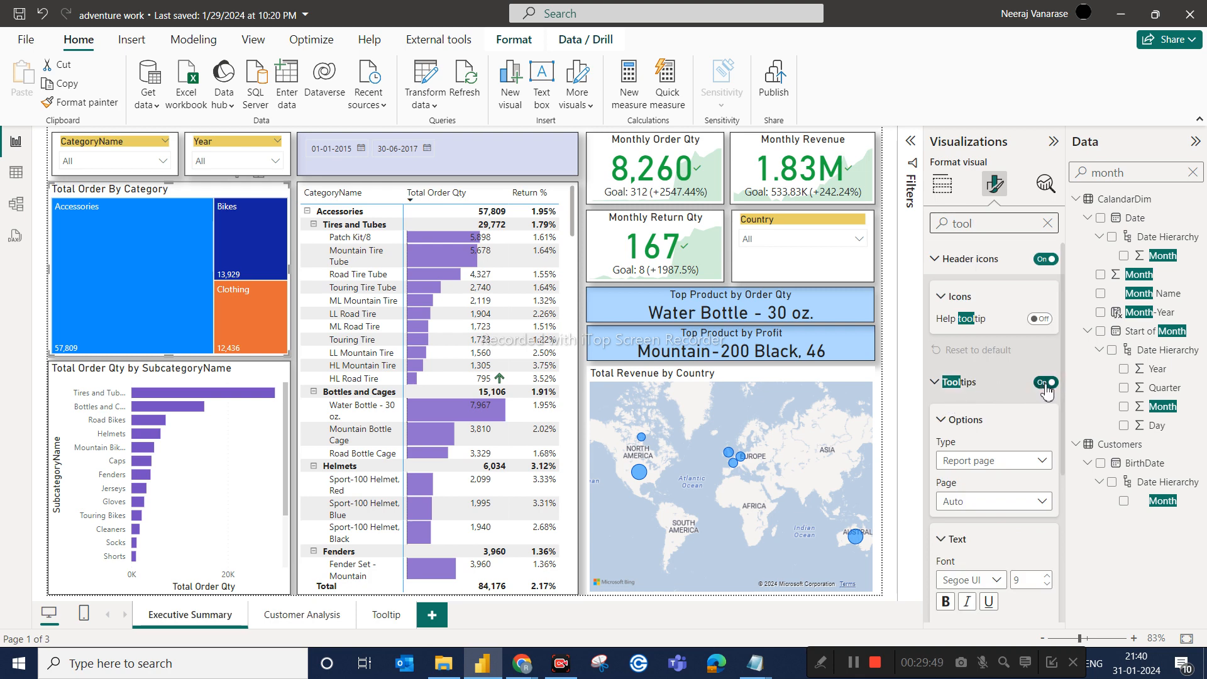
scroll(1006, 459, "down", 1)
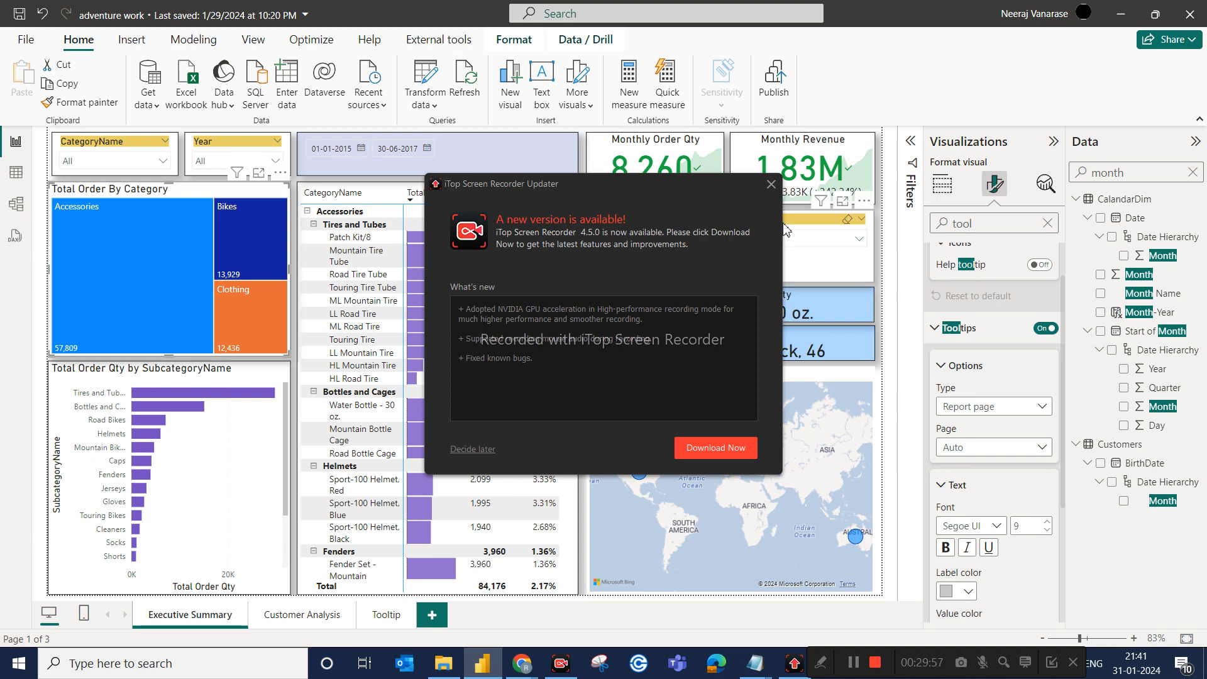
left_click(763, 195)
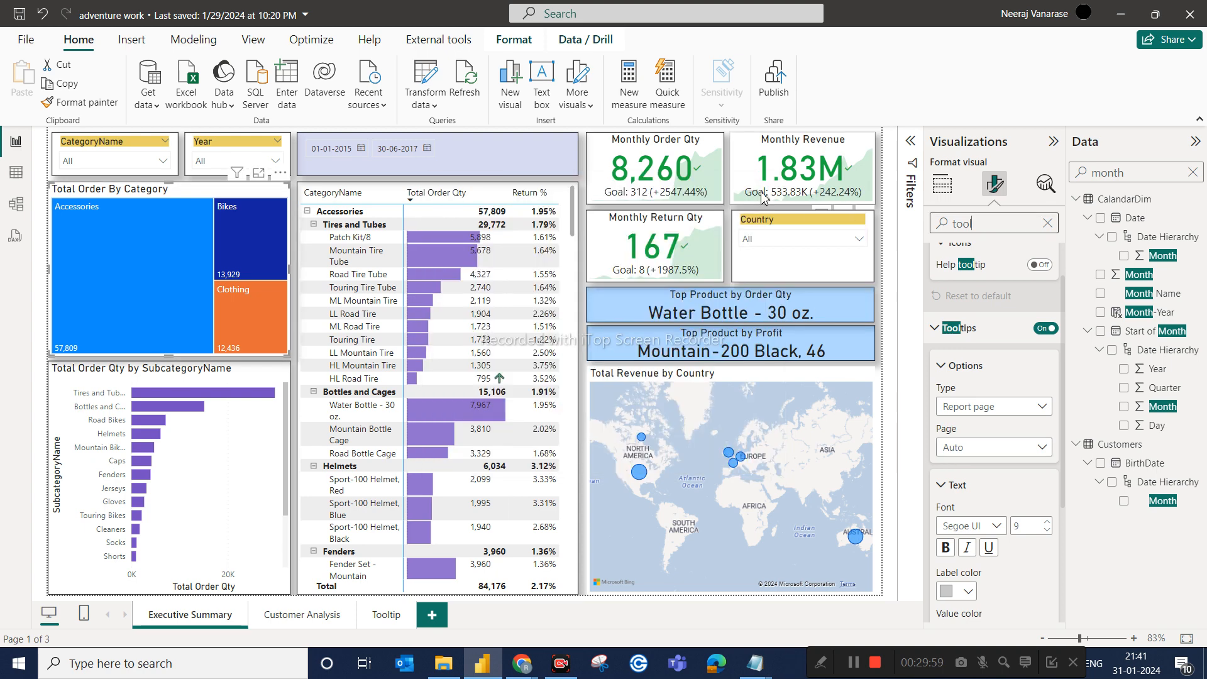
left_click(976, 448)
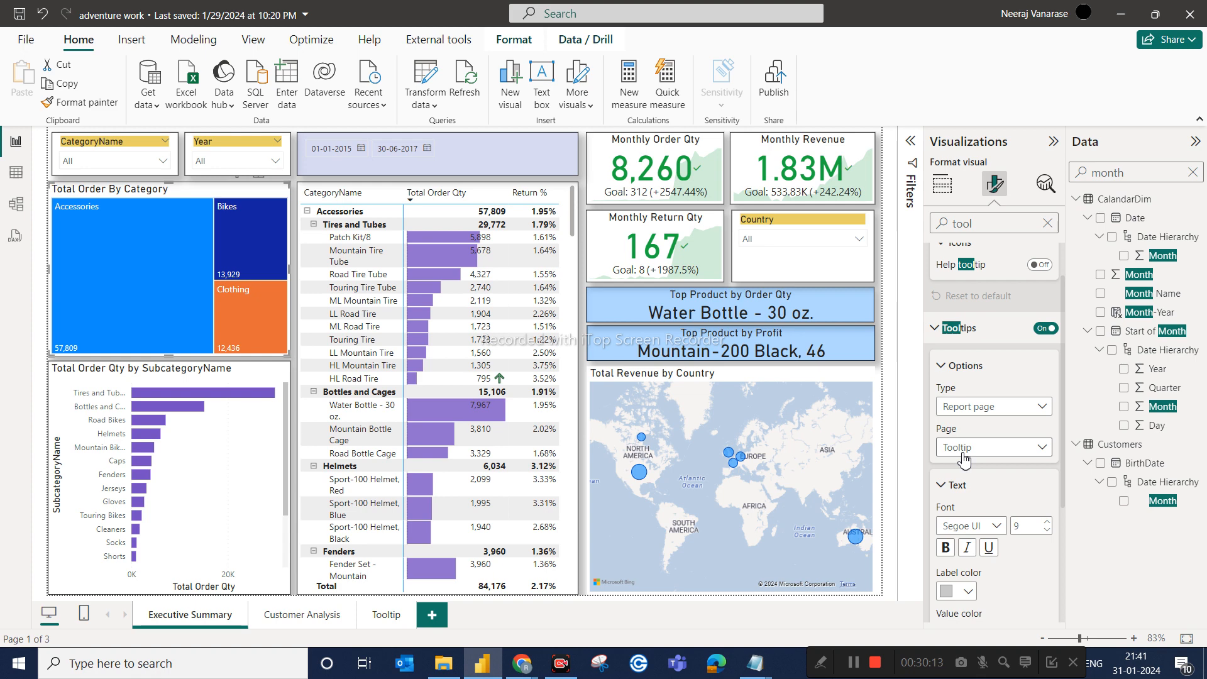
Step: Collapse the Visualizations pane and preview the treemap's tooltip on the Accessories and Bikes categories
left_click(1053, 142)
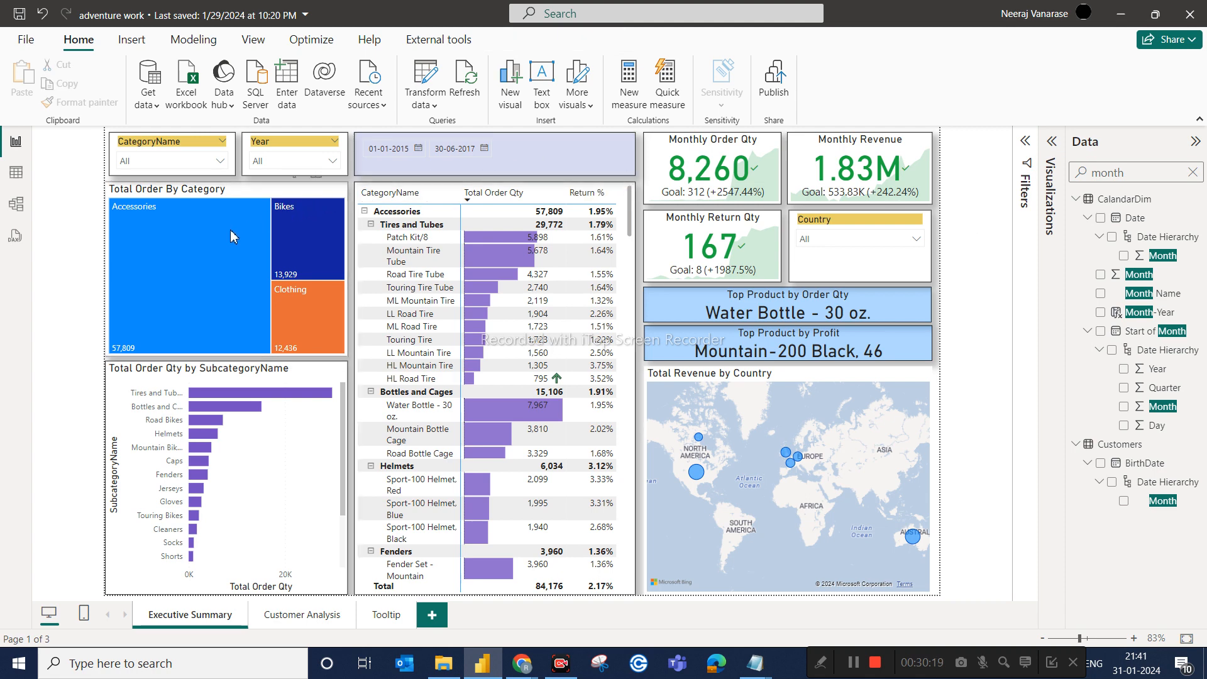
mouse_move(232, 236)
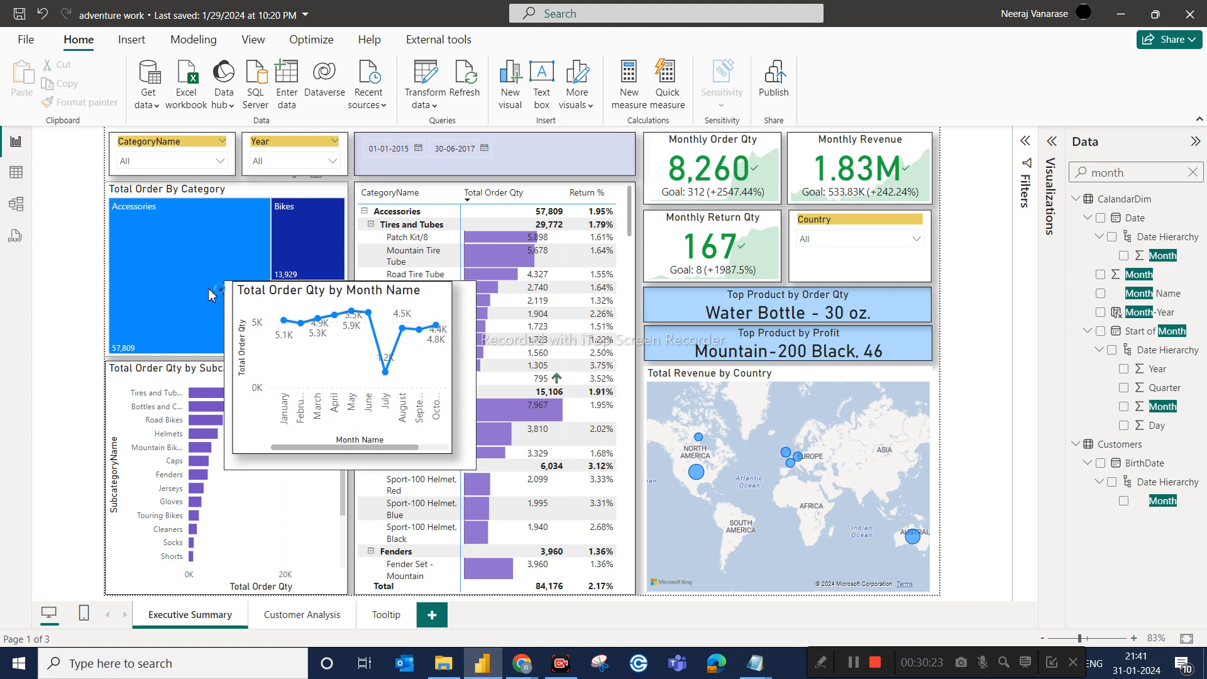
mouse_move(301, 241)
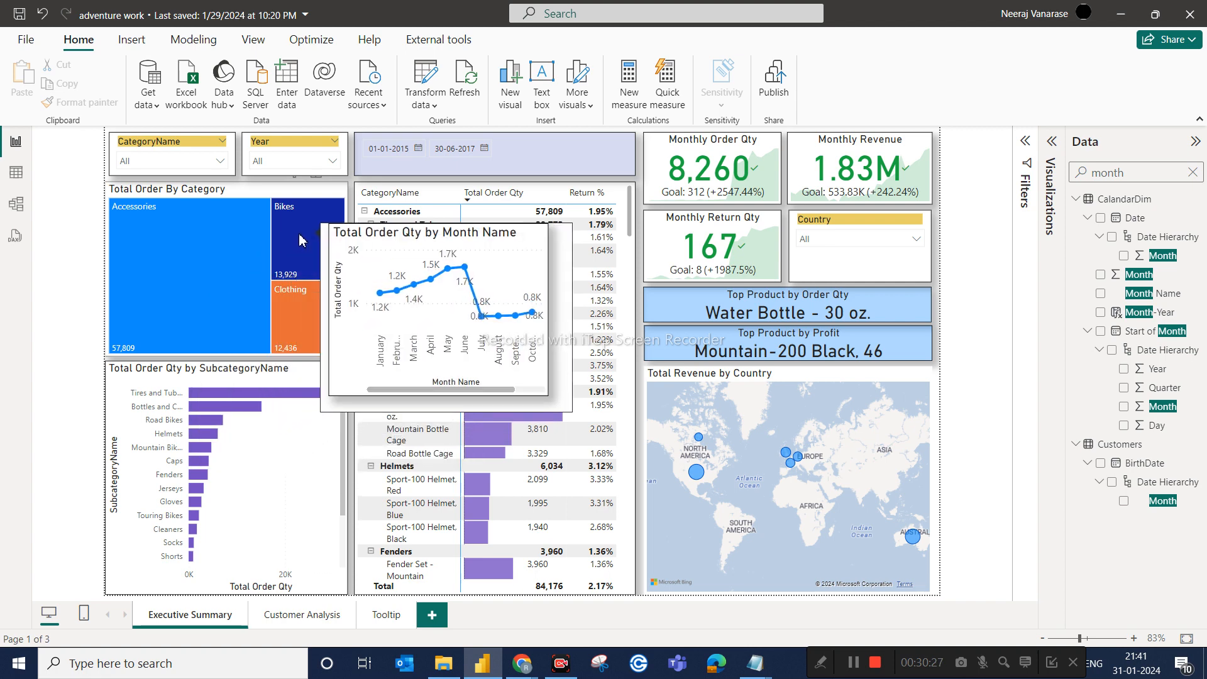
mouse_move(210, 259)
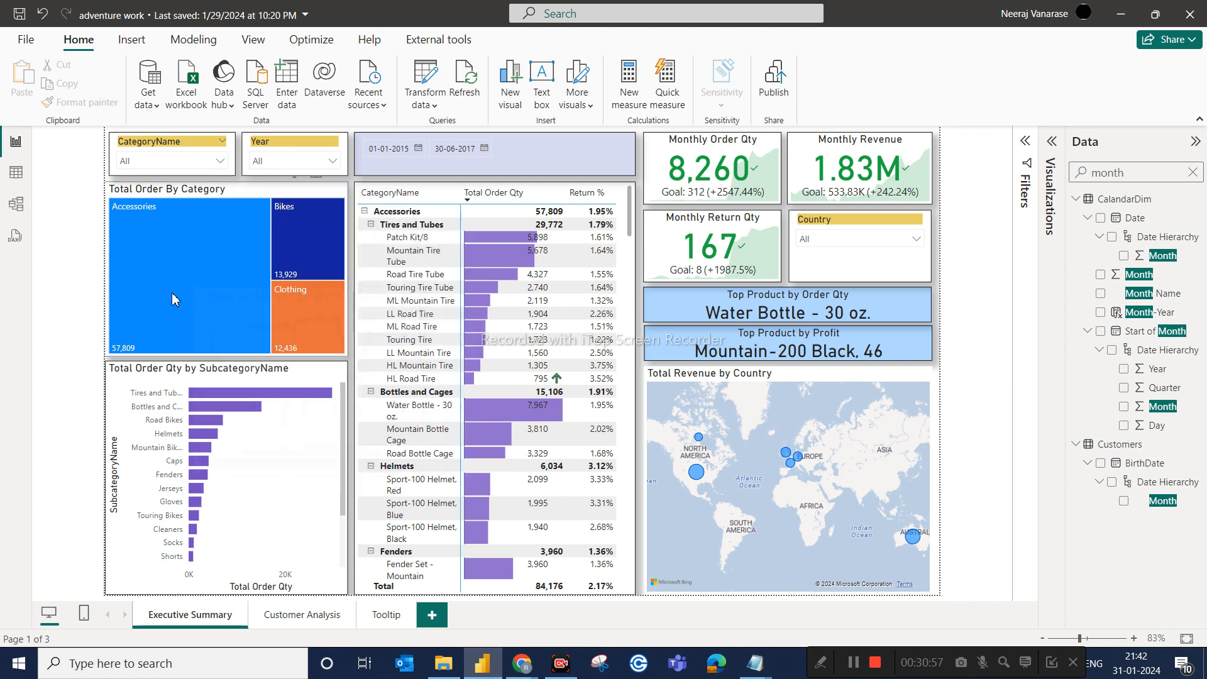
mouse_move(172, 291)
mouse_move(216, 310)
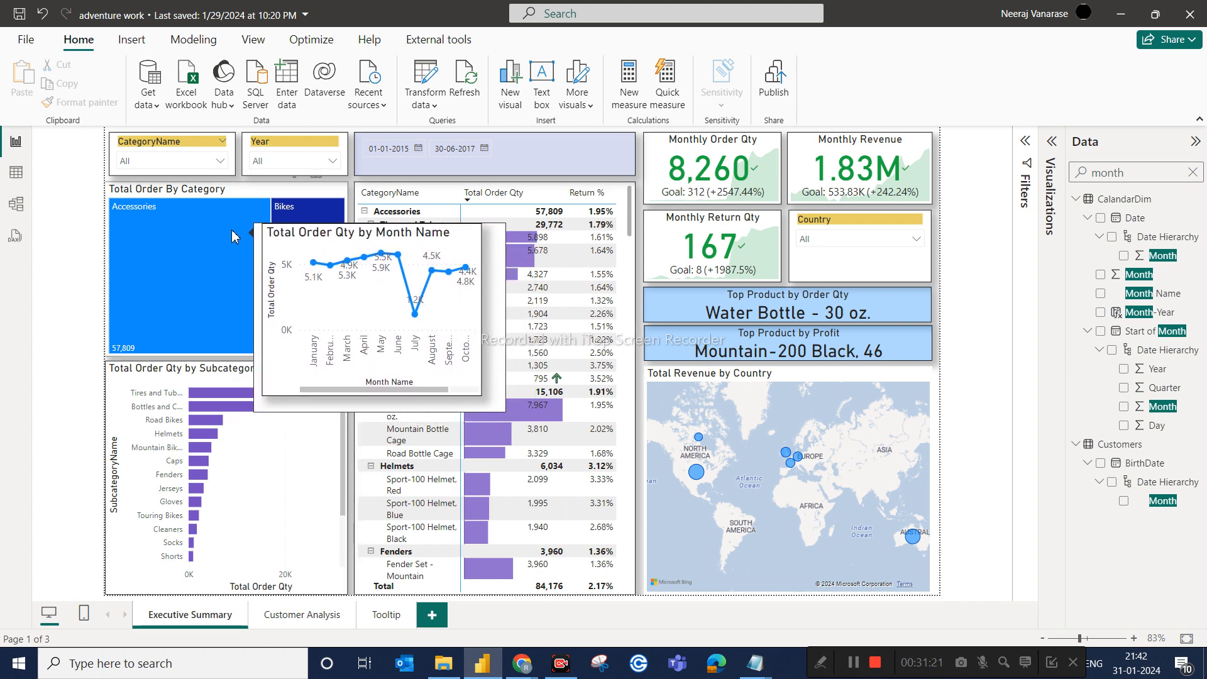
Step: Compare the line chart on the Tooltip page with the tooltip for Accessories in the Executive Summary treemap
left_click(385, 616)
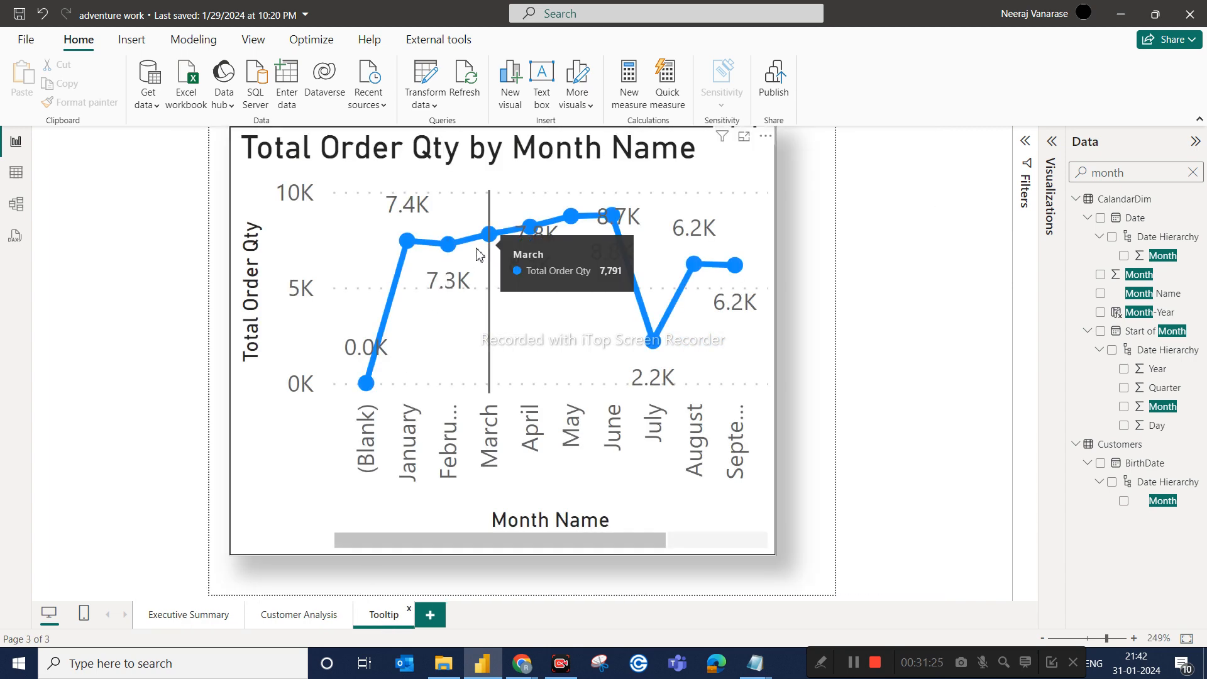
left_click(188, 616)
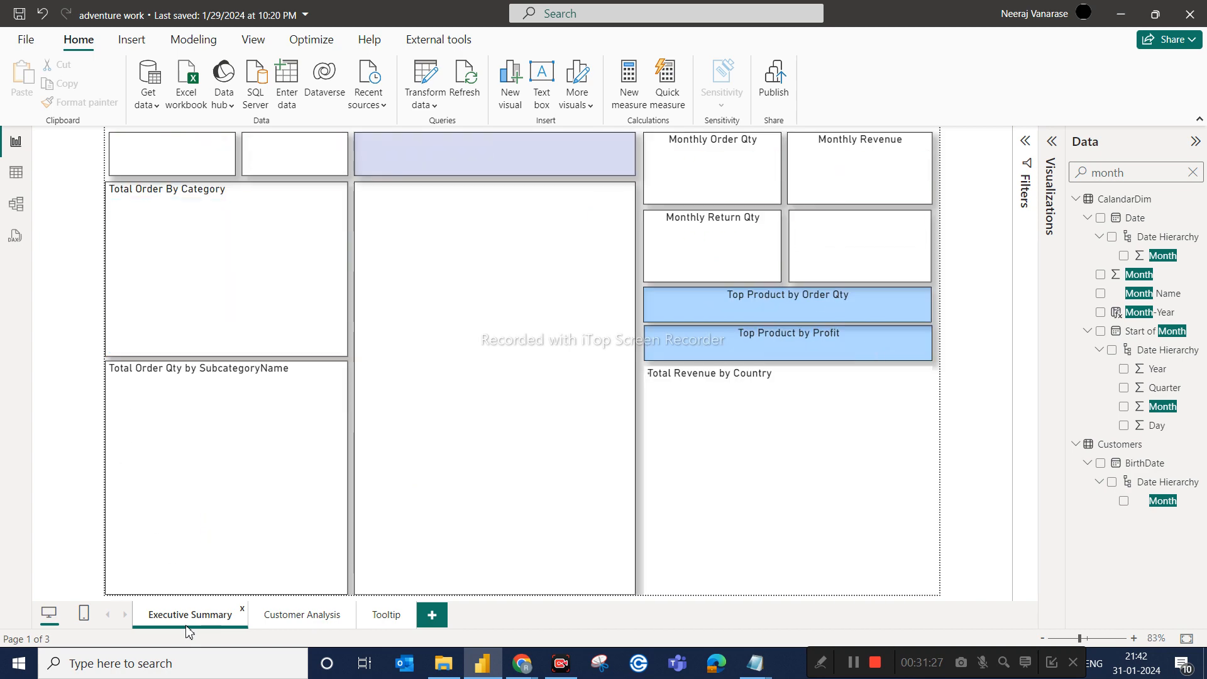
mouse_move(199, 278)
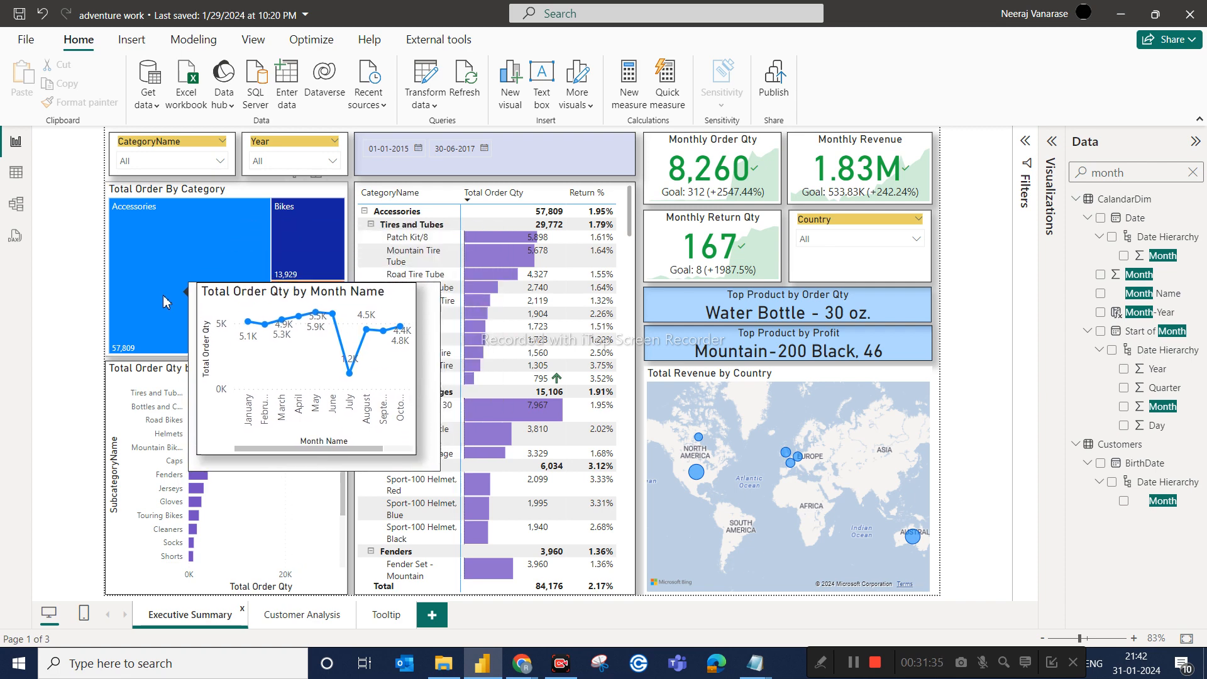
Step: Check the Total Order Qty by SubcategoryName bar chart's current tooltip against the line chart on the Tooltip page, returning to Executive Summary
left_click(165, 373)
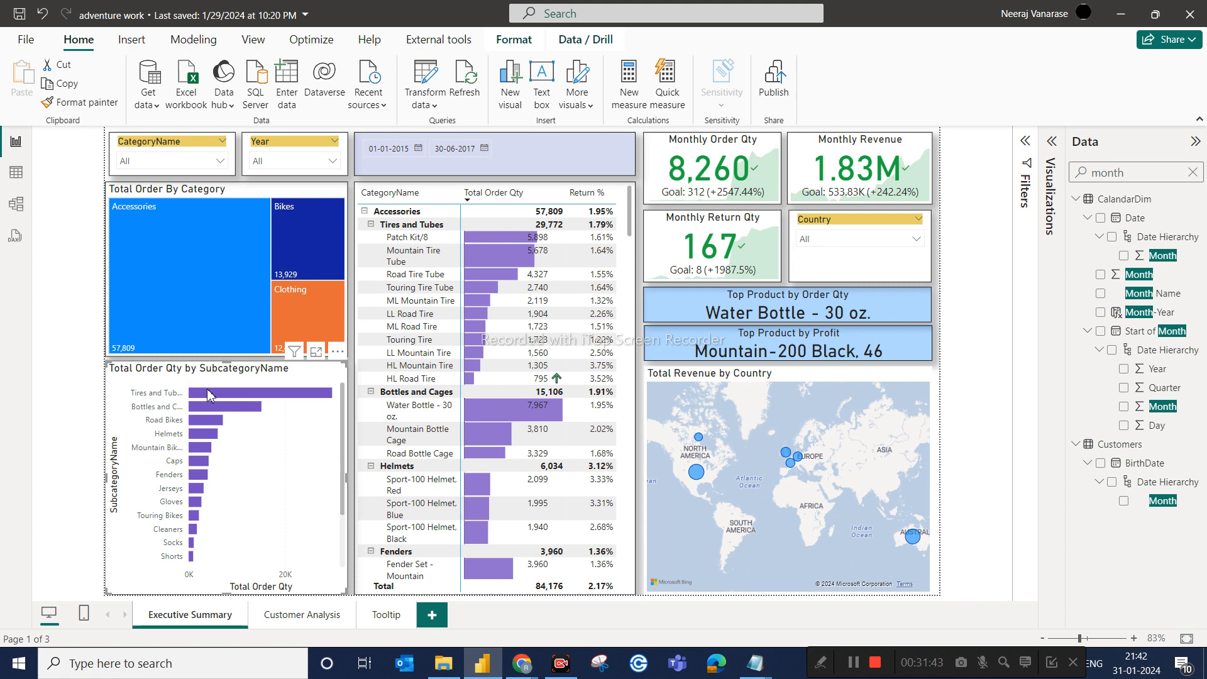
mouse_move(209, 395)
left_click(383, 622)
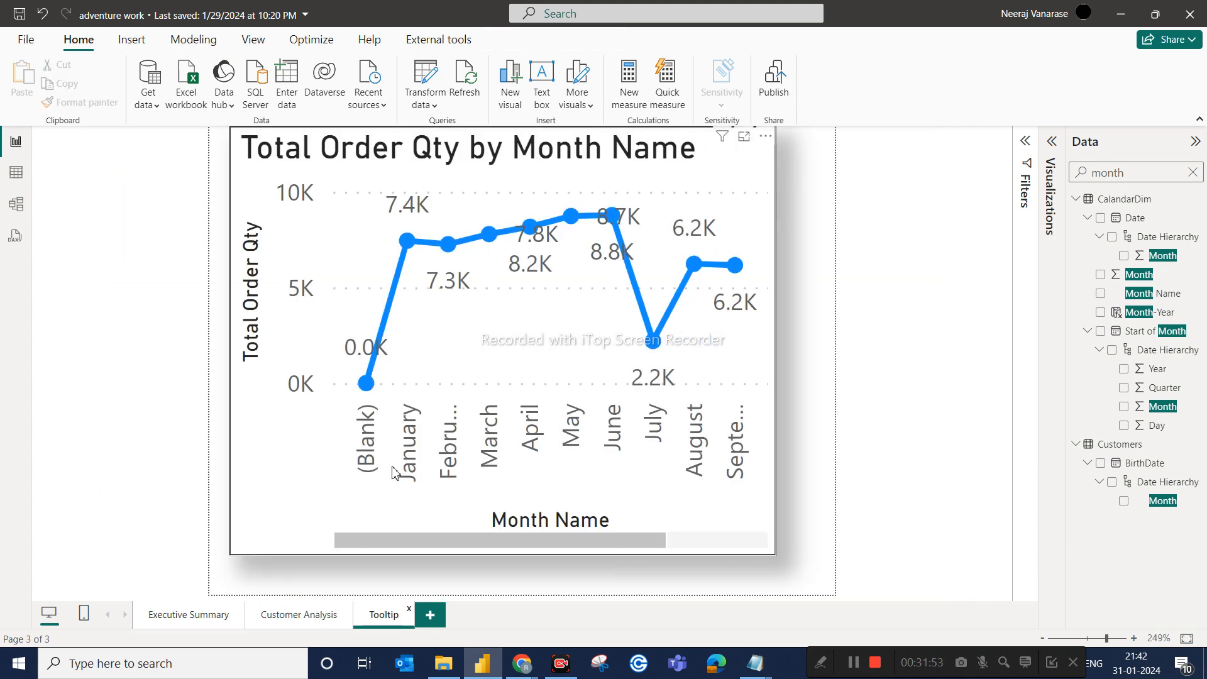
left_click(218, 623)
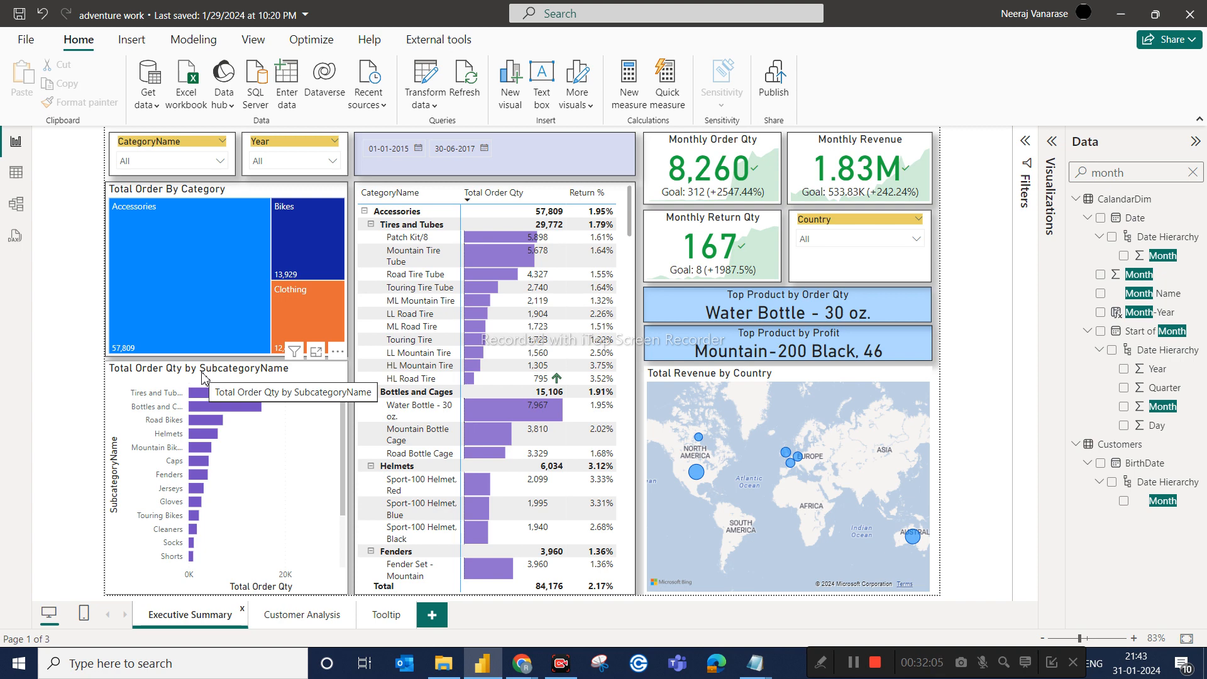
Step: Set the Total Order Qty by SubcategoryName bar chart's tooltip page to Tooltip and preview it on the subcategory bars
left_click(202, 377)
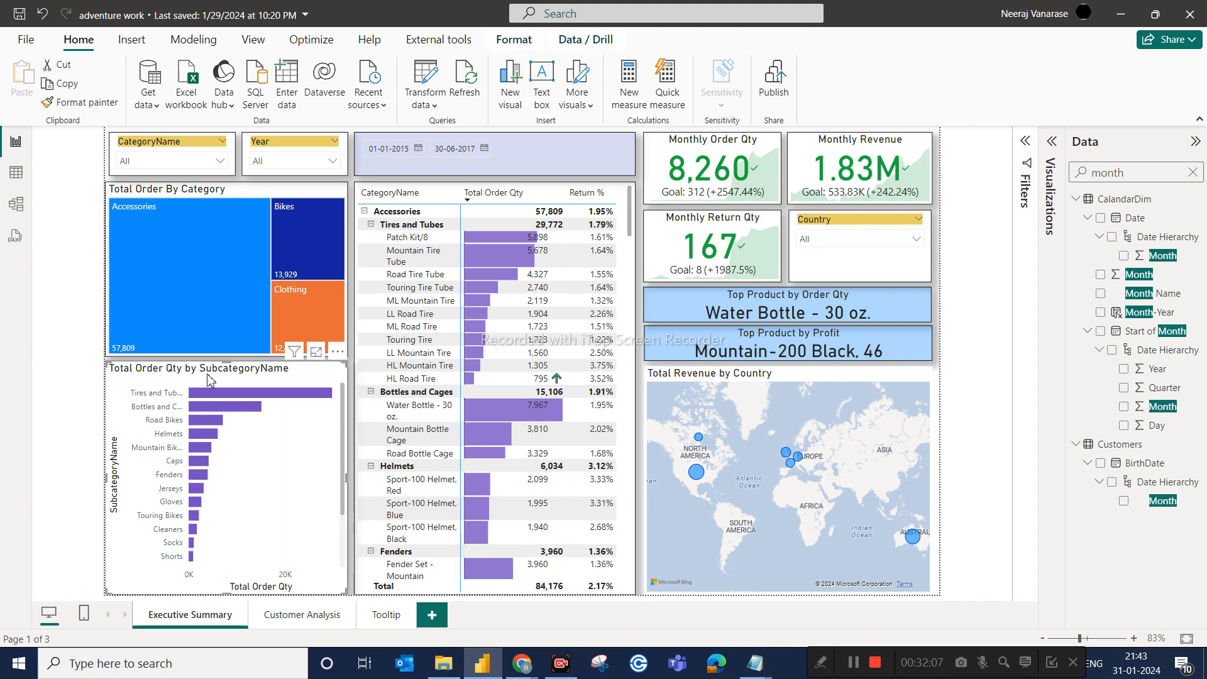
left_click(1053, 144)
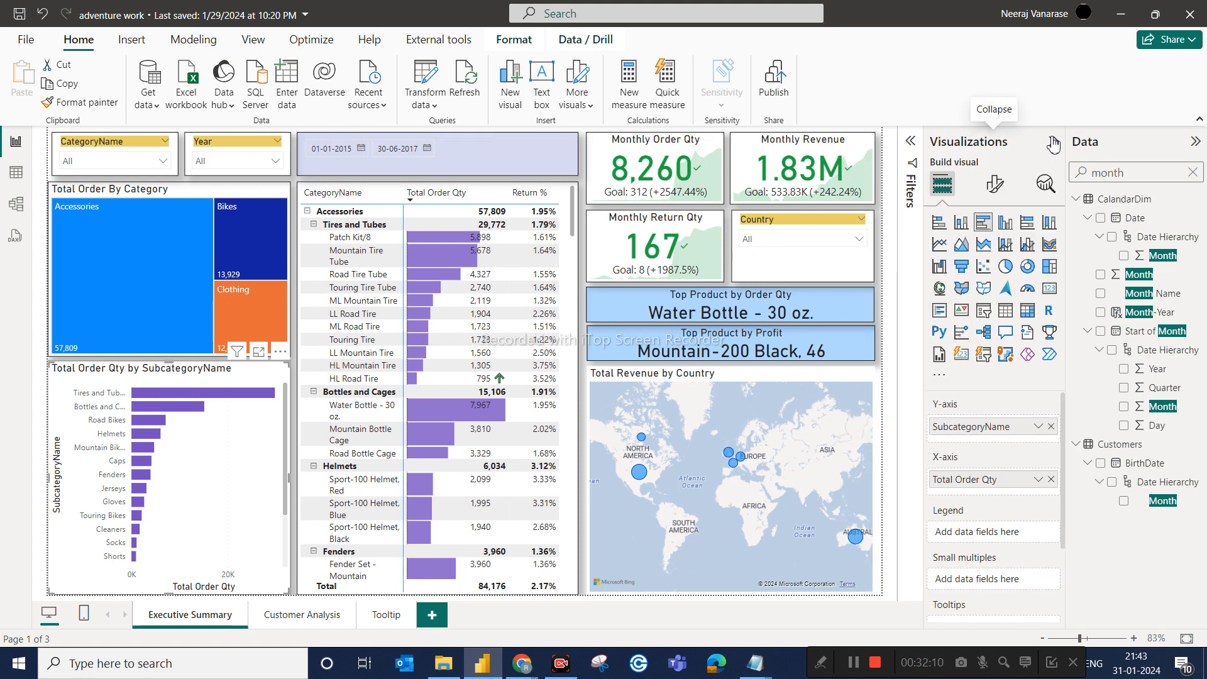
left_click(998, 186)
type("too")
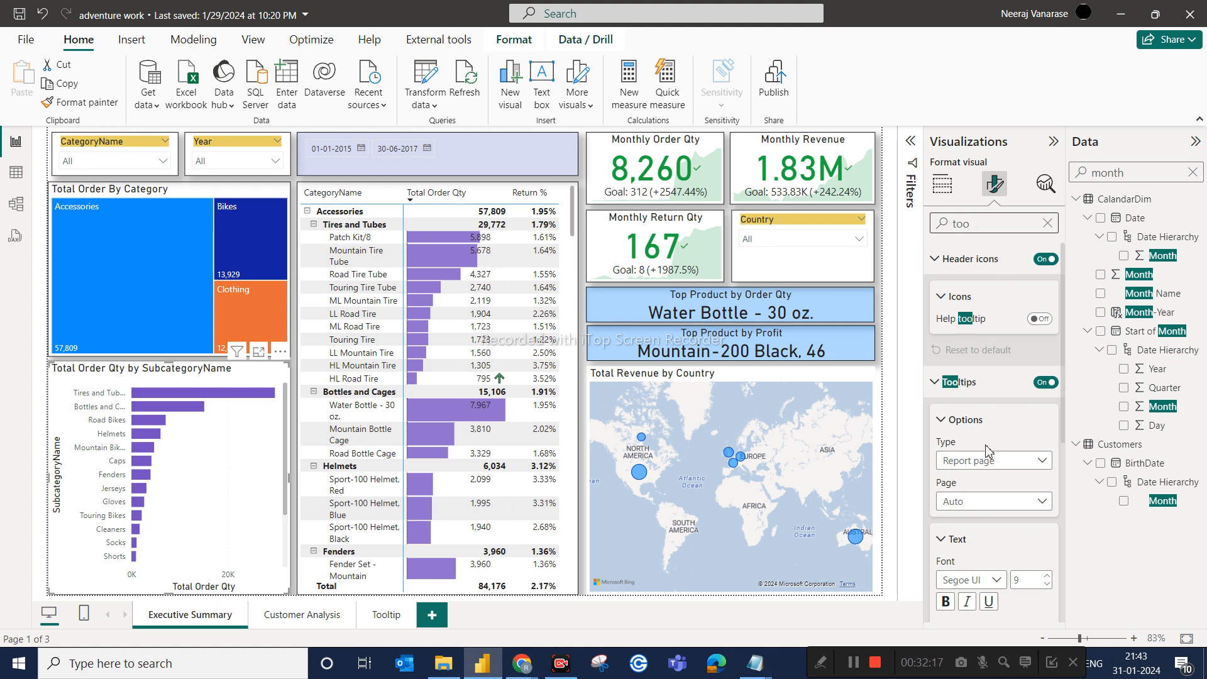
left_click(977, 502)
left_click(962, 543)
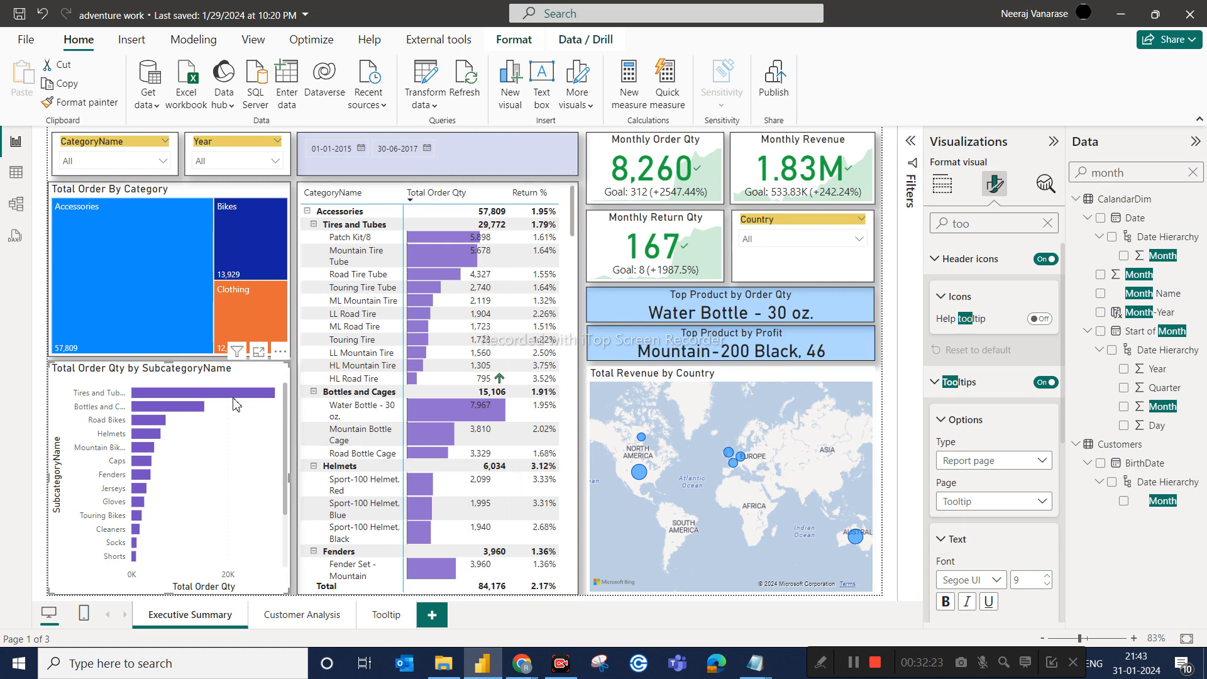
mouse_move(235, 400)
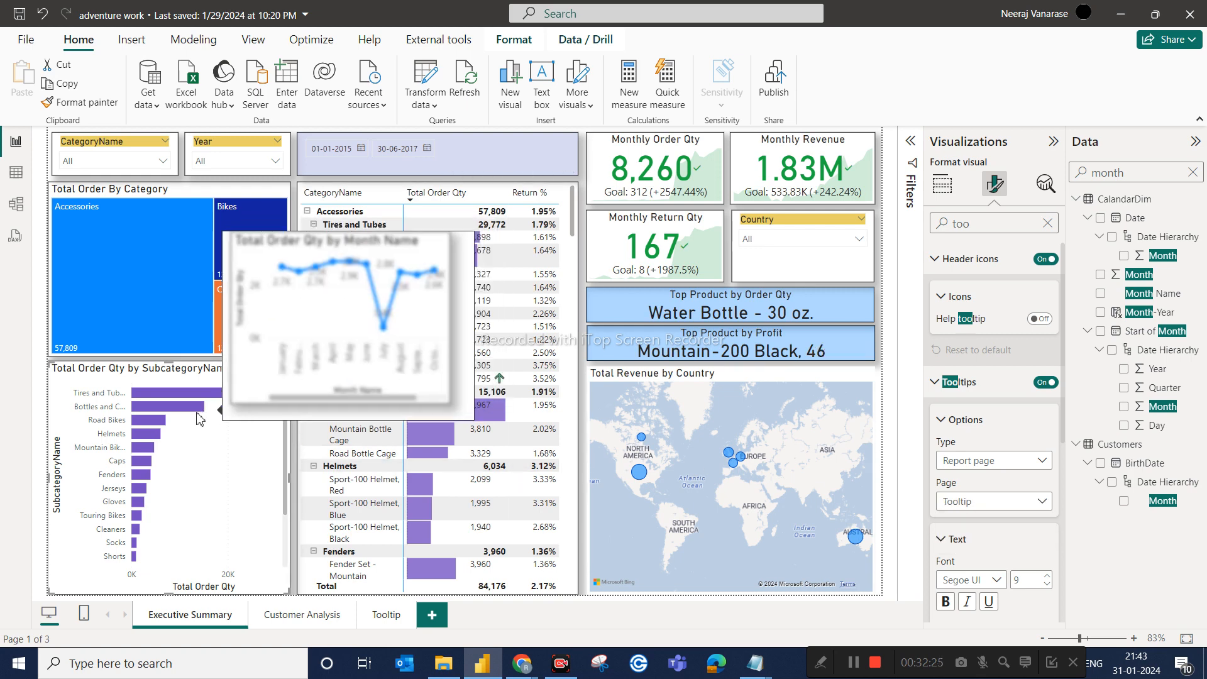
mouse_move(147, 431)
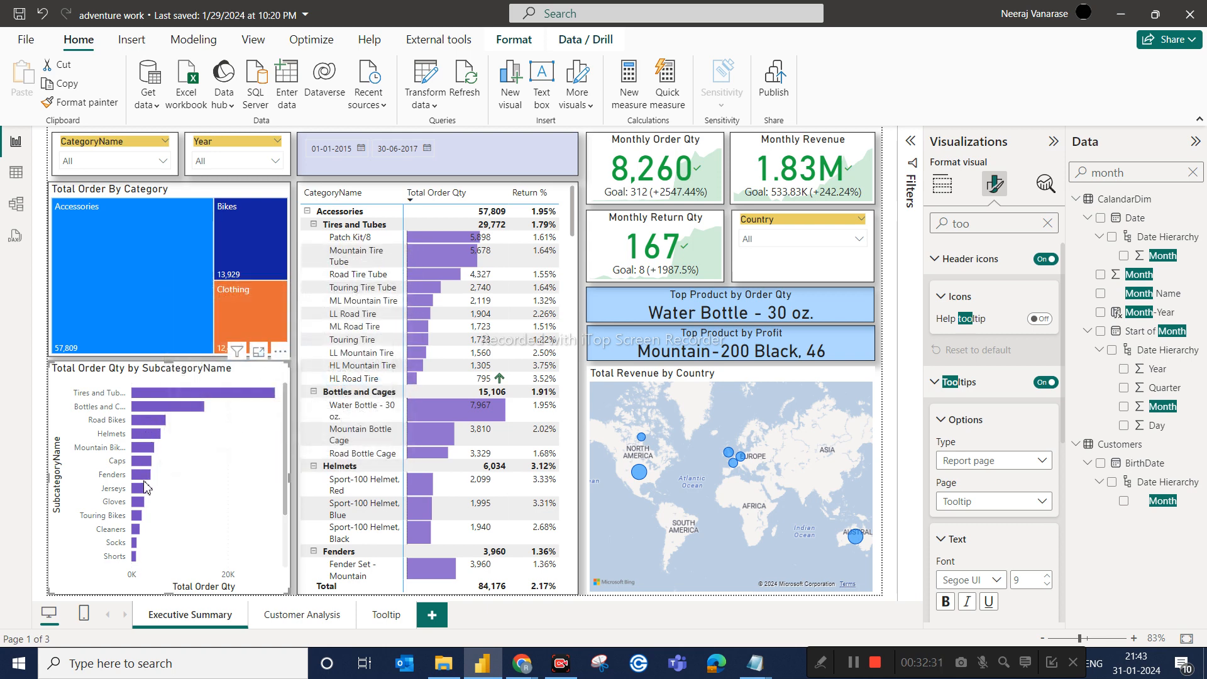
Step: Turn on tooltips for the category matrix and set the tooltip page to Tooltip
mouse_move(145, 479)
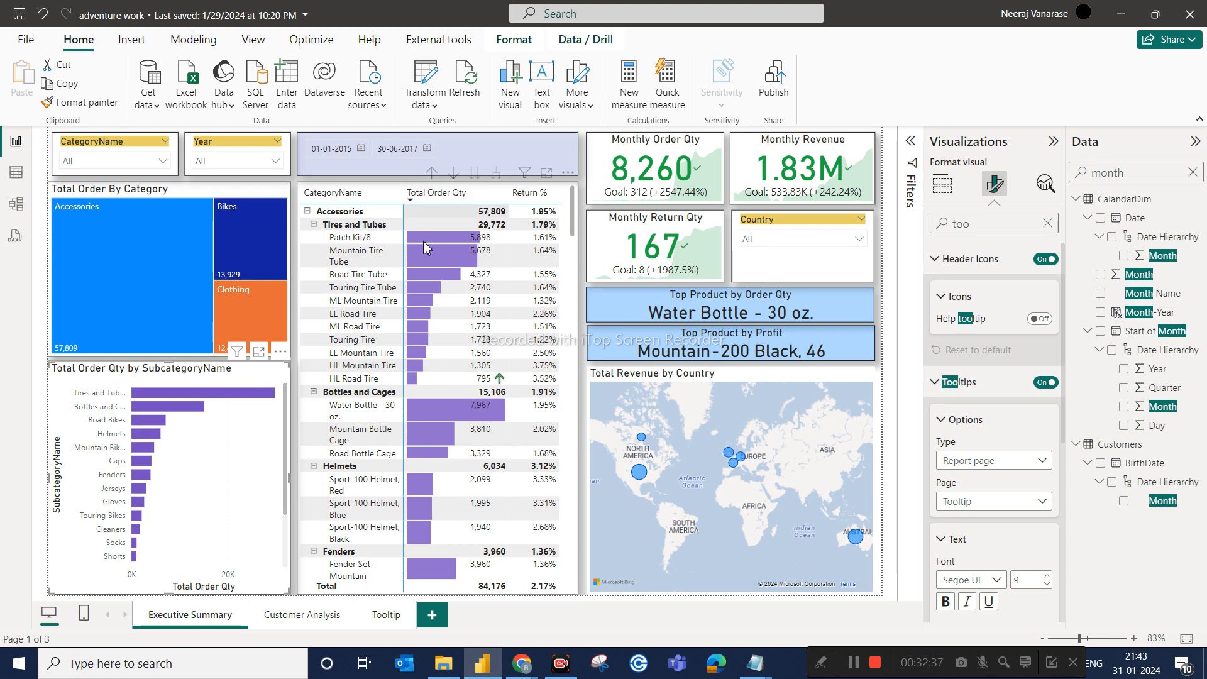
left_click(315, 263)
left_click(314, 262)
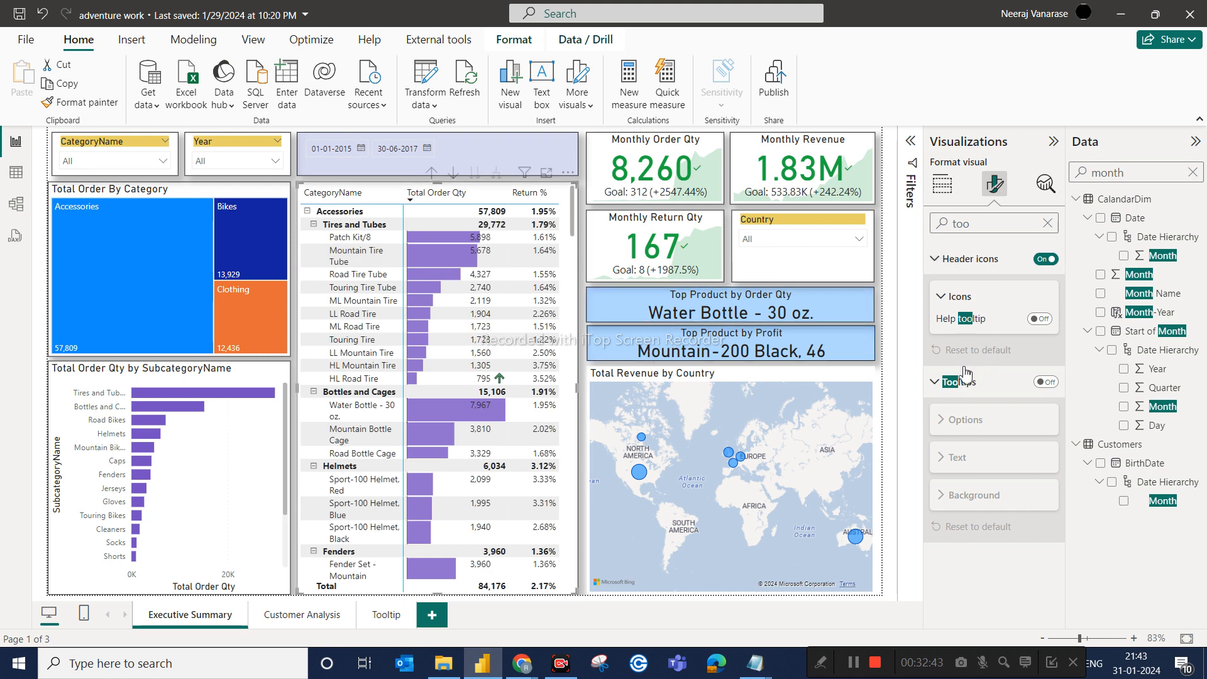
left_click(1045, 383)
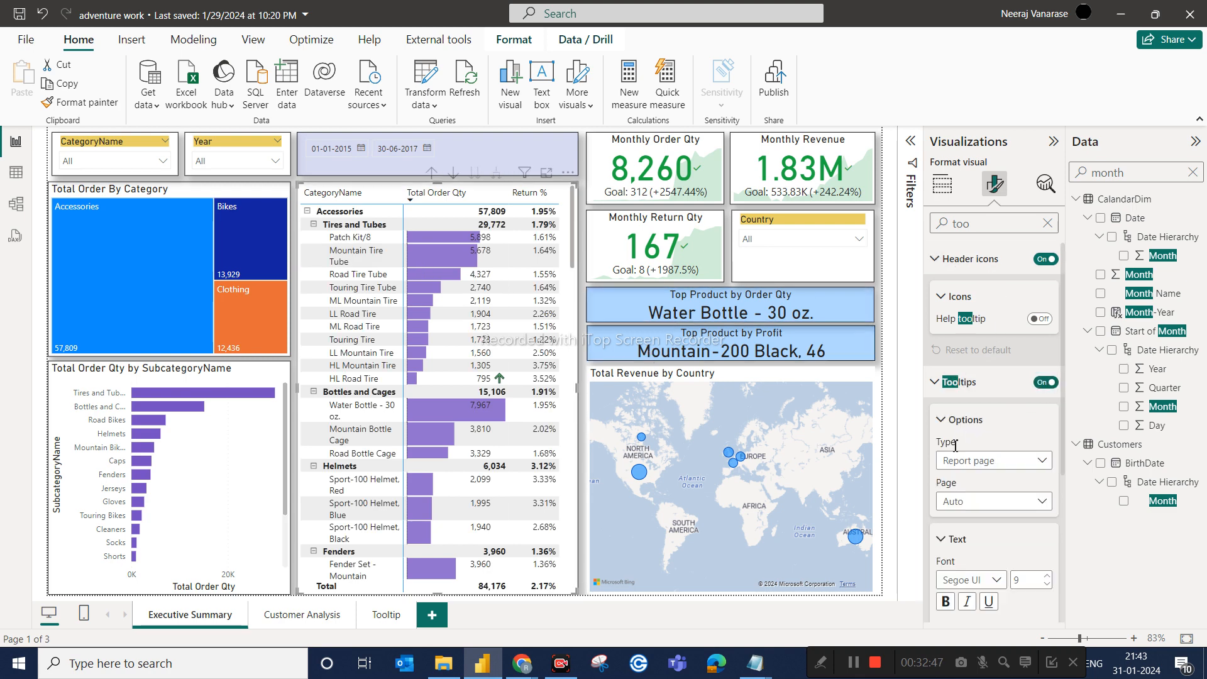
left_click(950, 508)
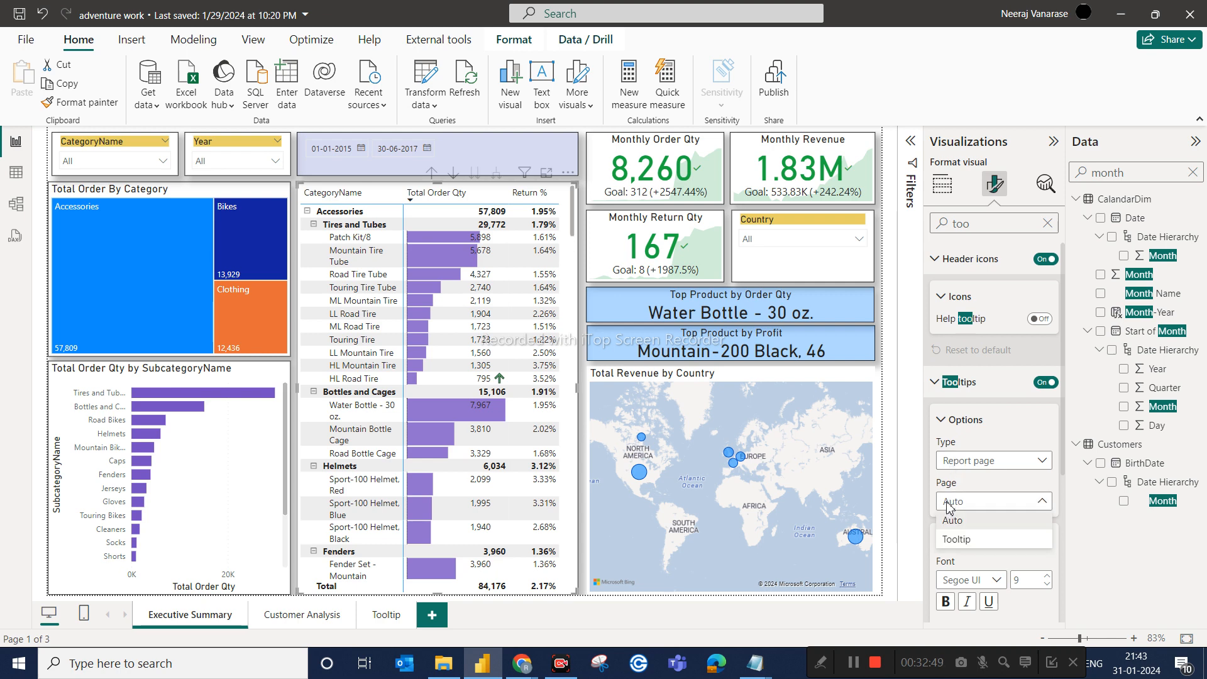
left_click(951, 544)
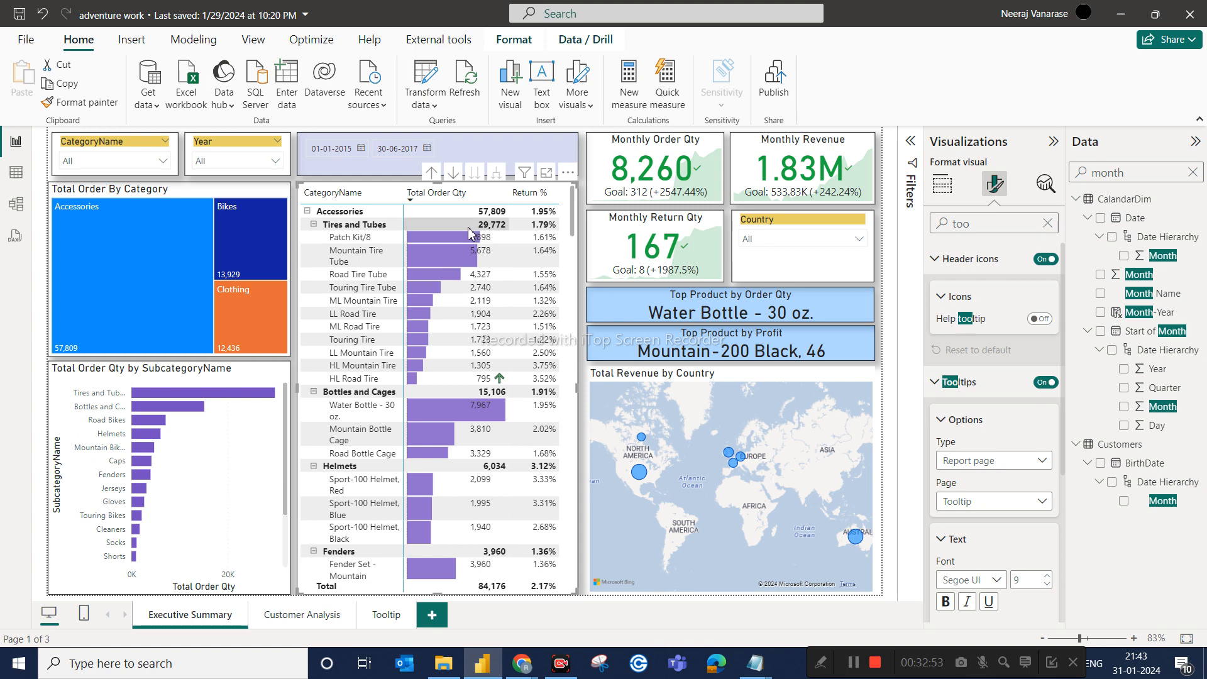
mouse_move(468, 242)
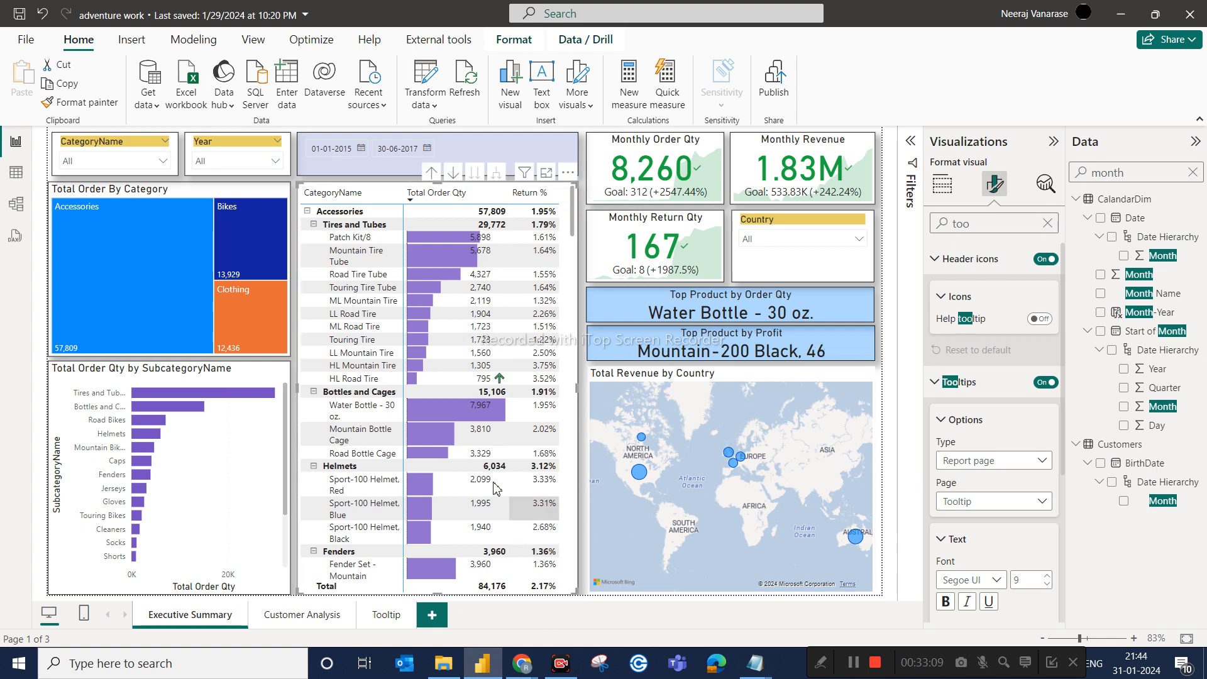
Step: Inspect the monthly order quantity line chart on the Tooltip page and check the category treemap's tooltip on the Executive Summary page
left_click(387, 616)
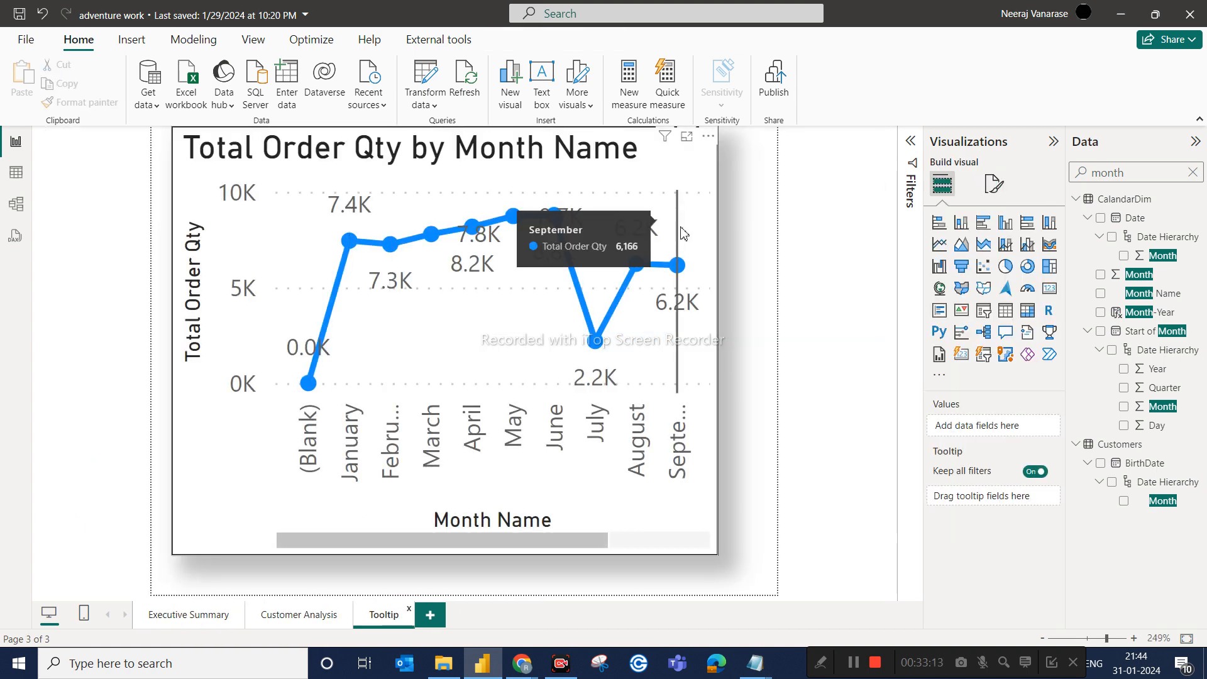
left_click(682, 168)
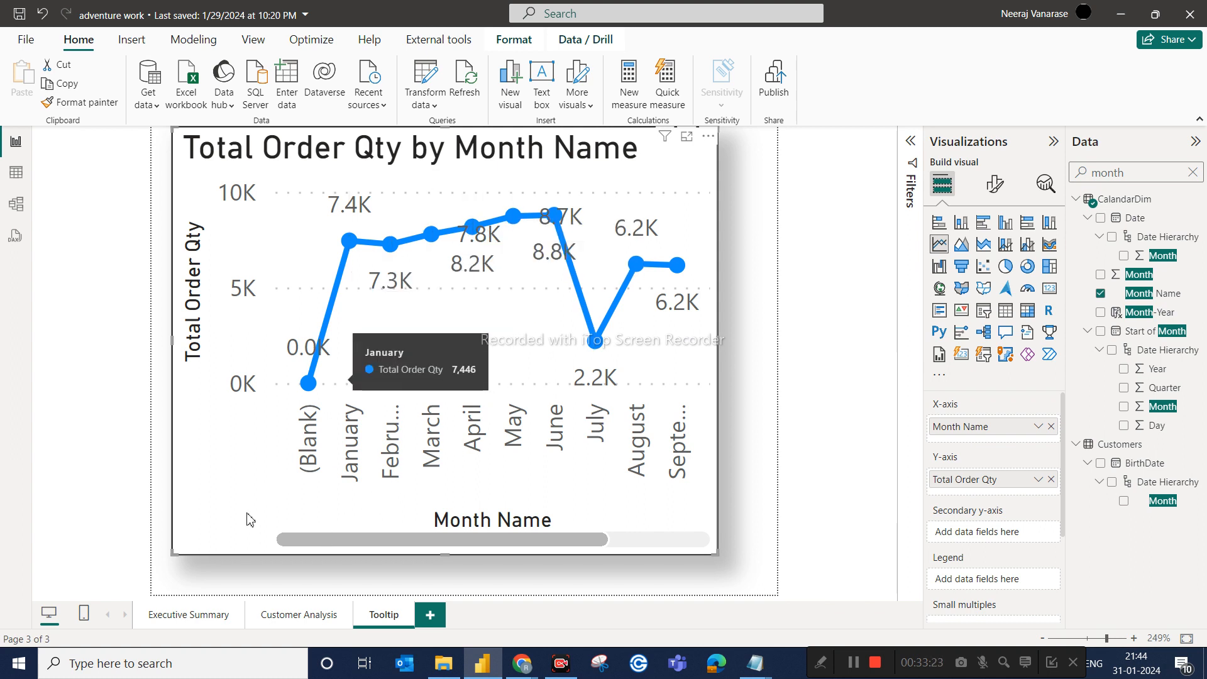
left_click(191, 616)
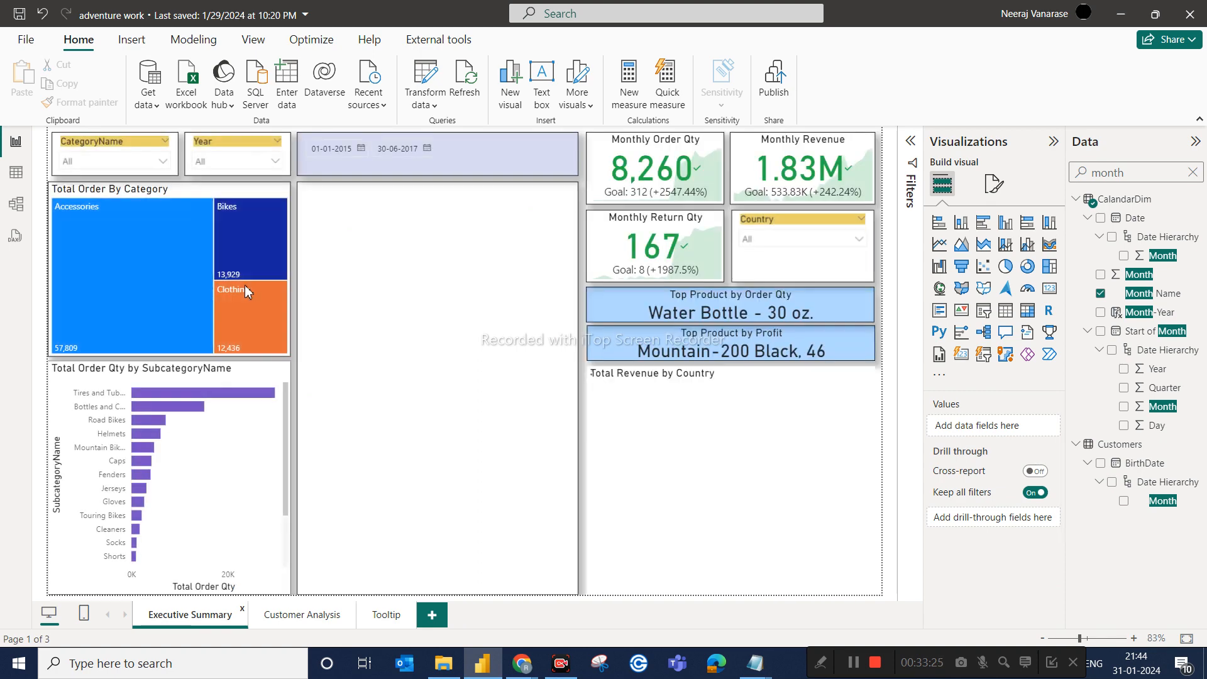
mouse_move(175, 290)
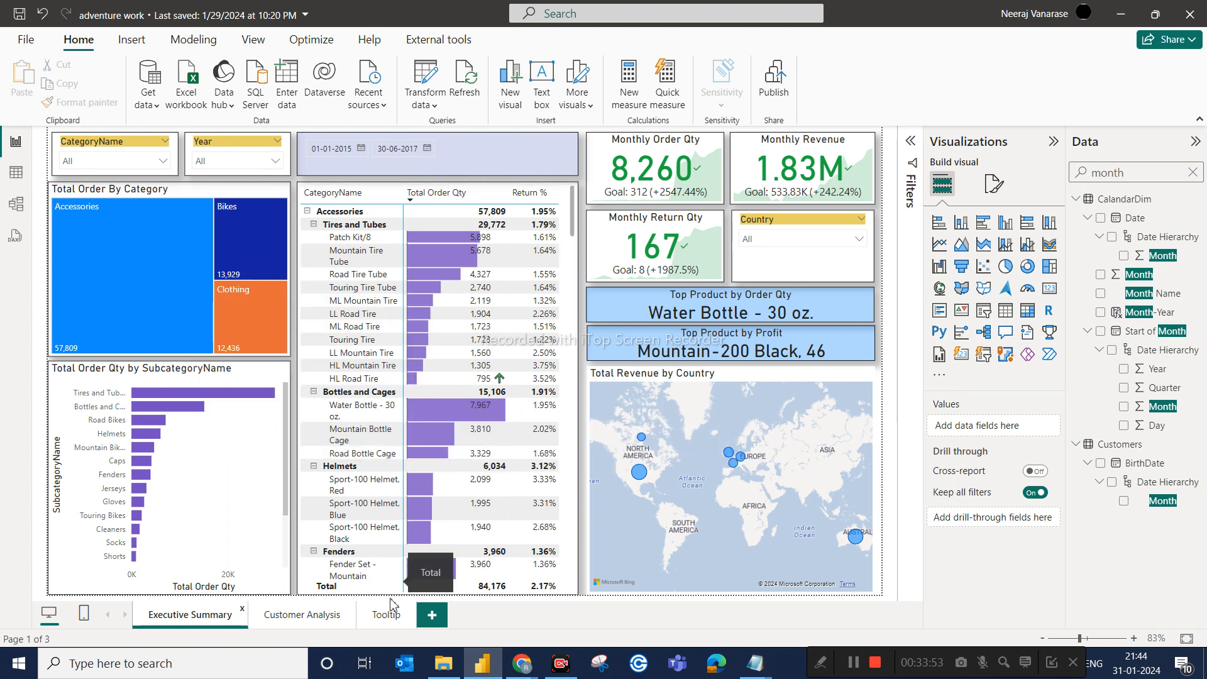
Step: Add a new blank page to the report and return to the Executive Summary page
left_click(389, 619)
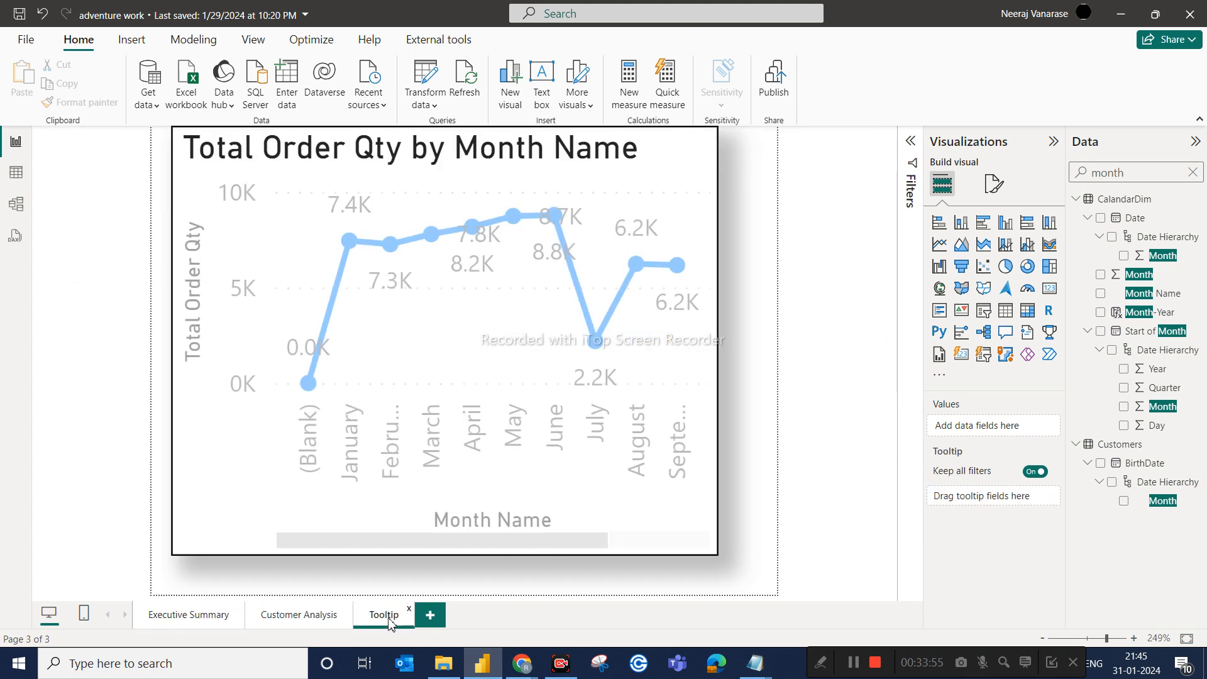
left_click(432, 617)
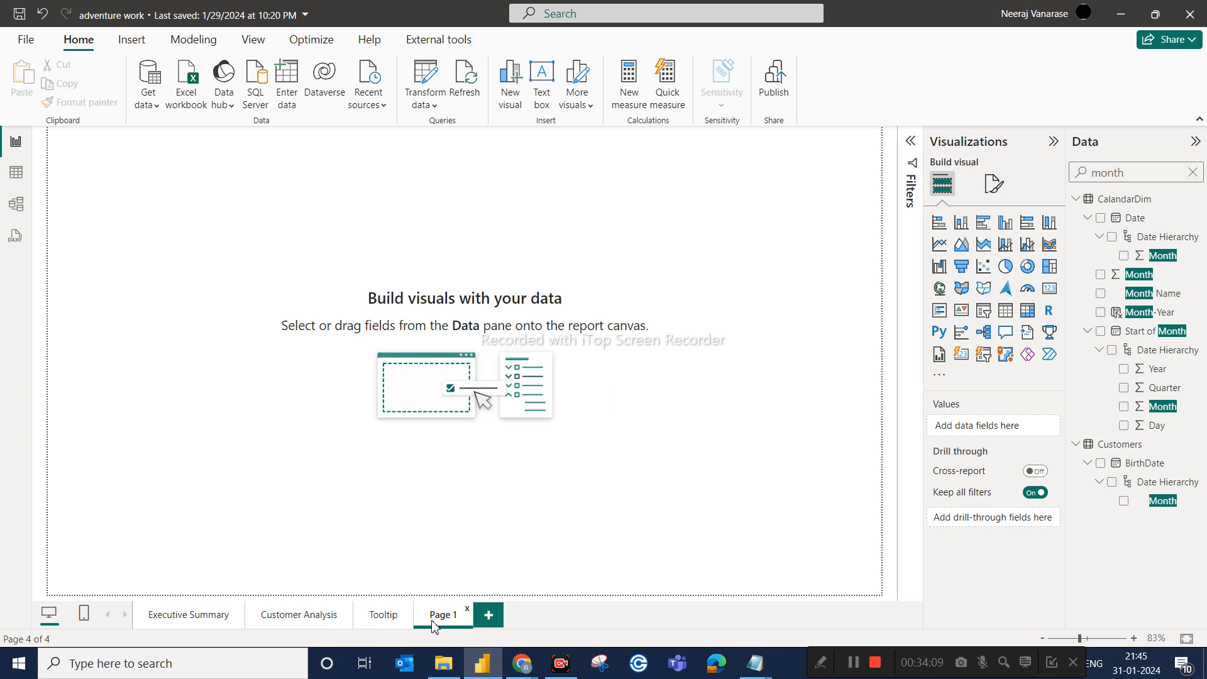
left_click(374, 617)
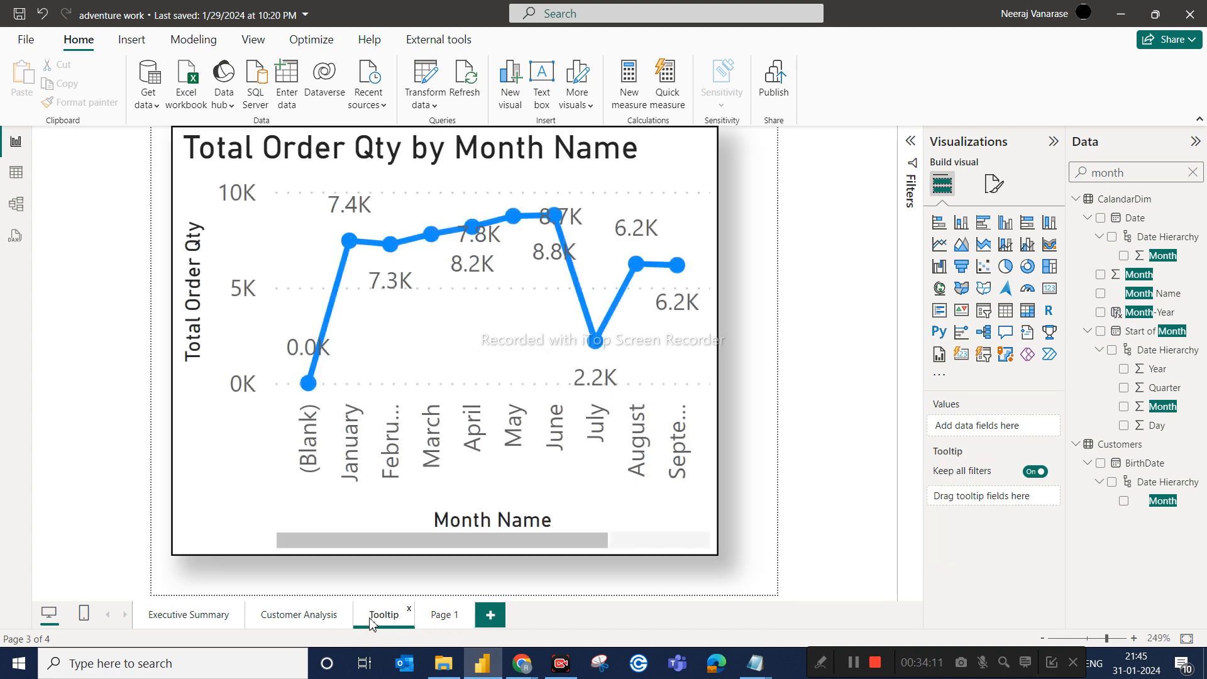
left_click(192, 616)
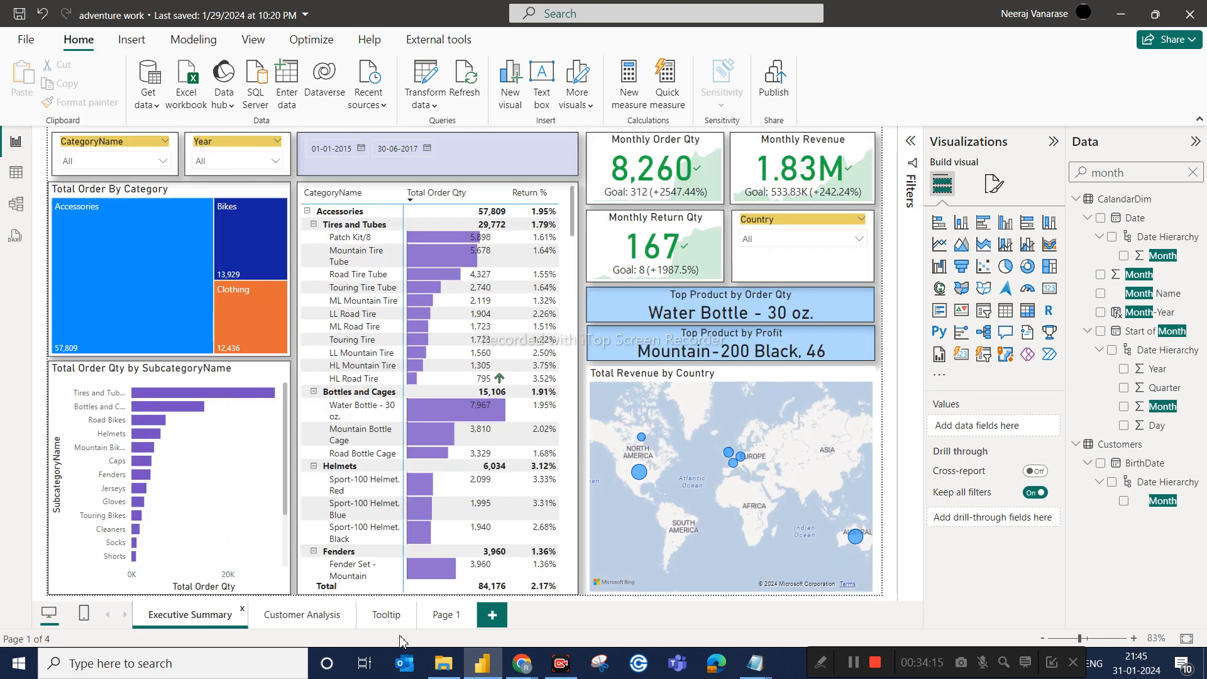
left_click(445, 617)
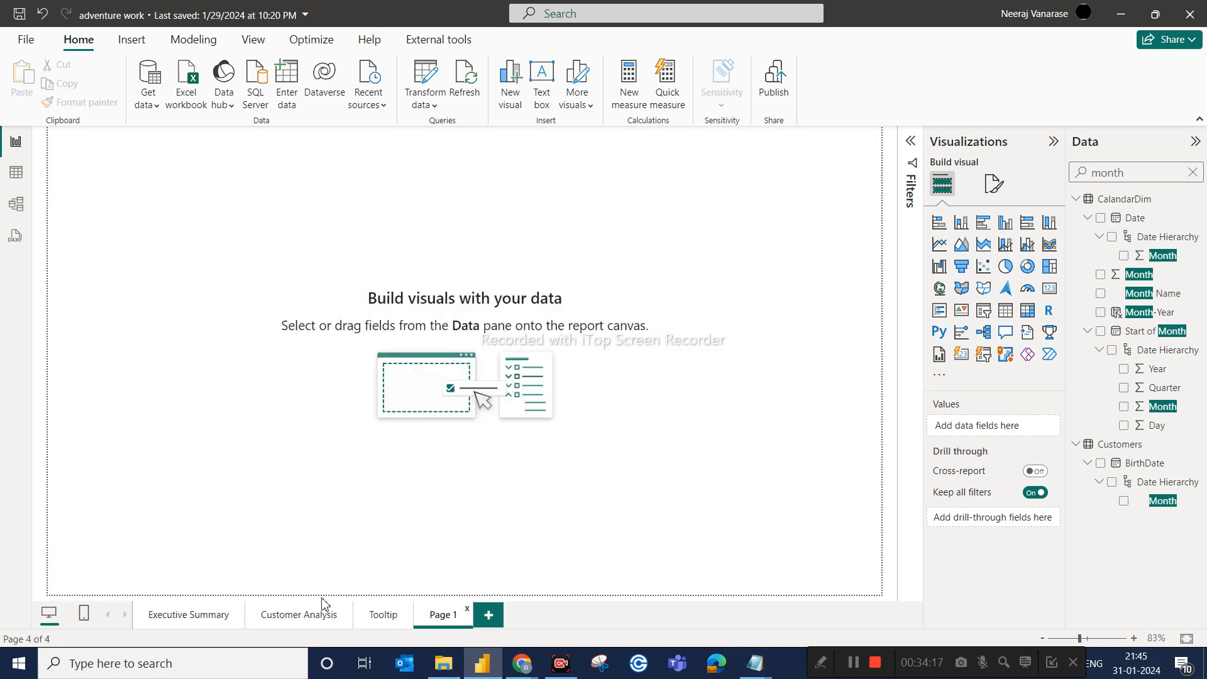
left_click(203, 622)
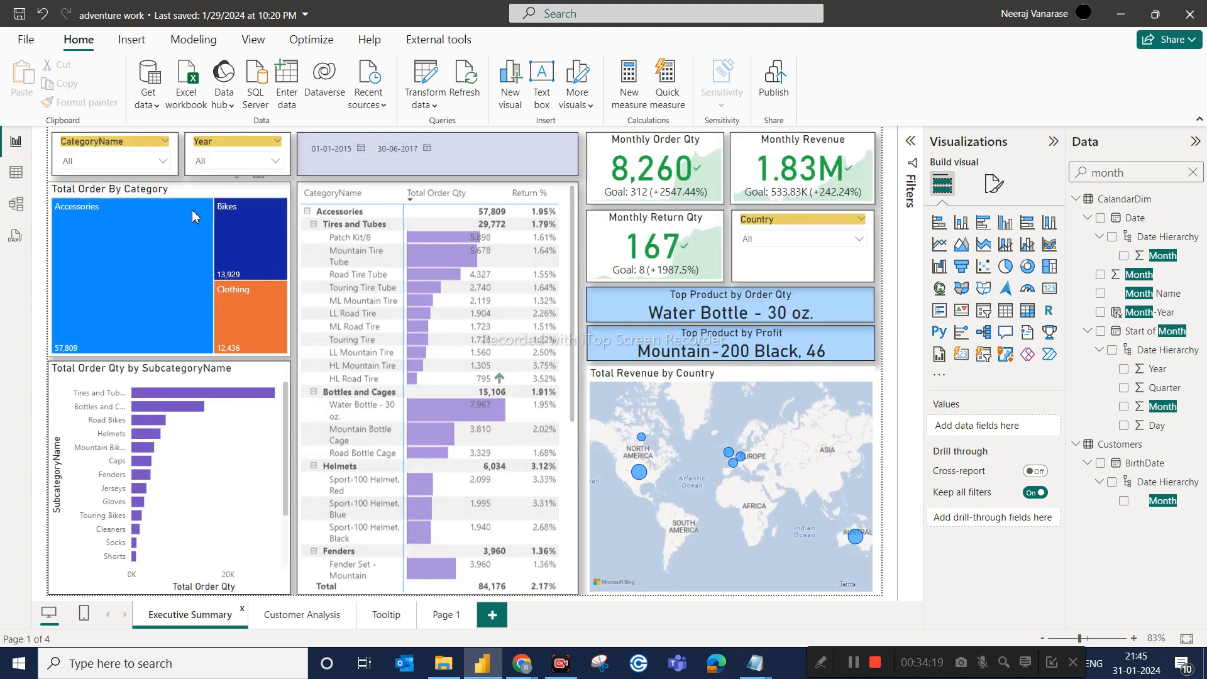
Step: Try adding SubcategoryName below CategoryName as a second category level in the Total Order By Category treemap
left_click(197, 196)
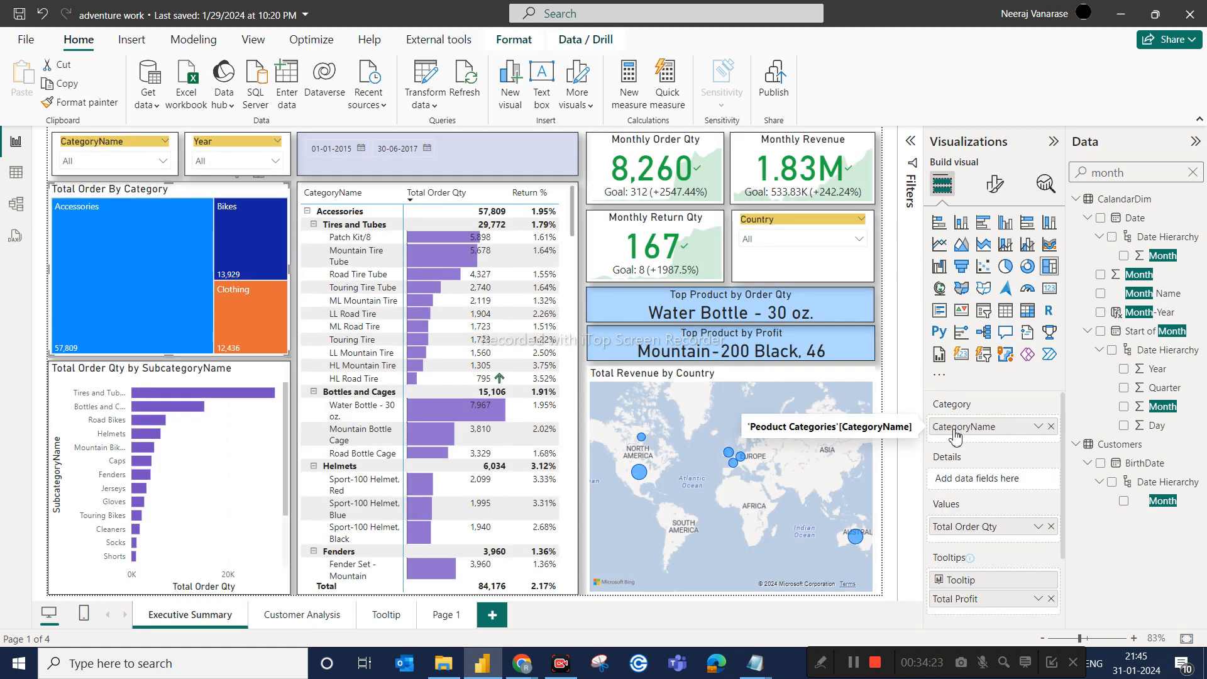
double_click(1129, 176)
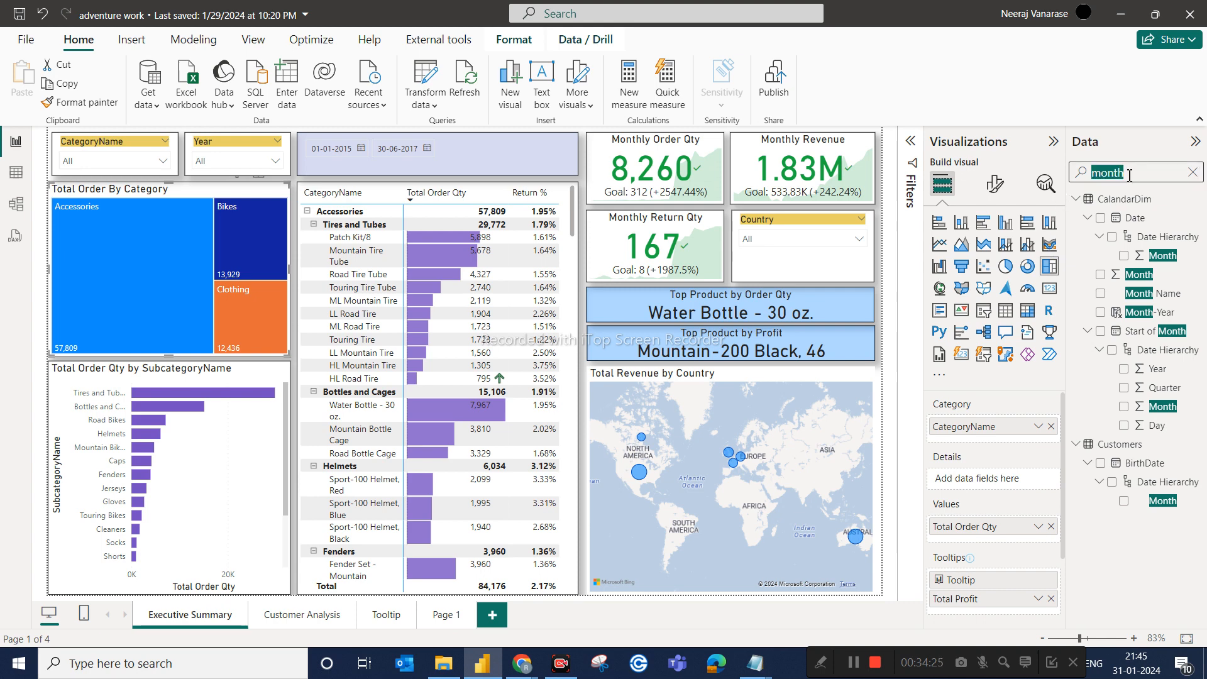
type("su")
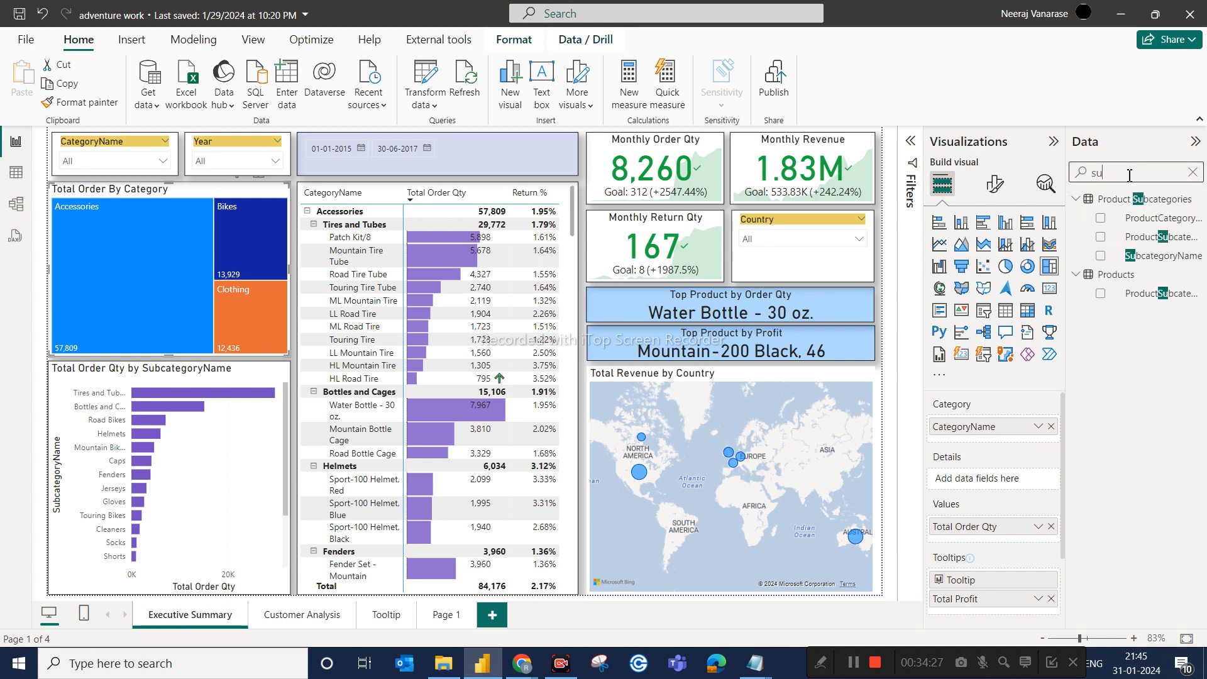
type("b")
left_click_drag(1145, 257, 997, 440)
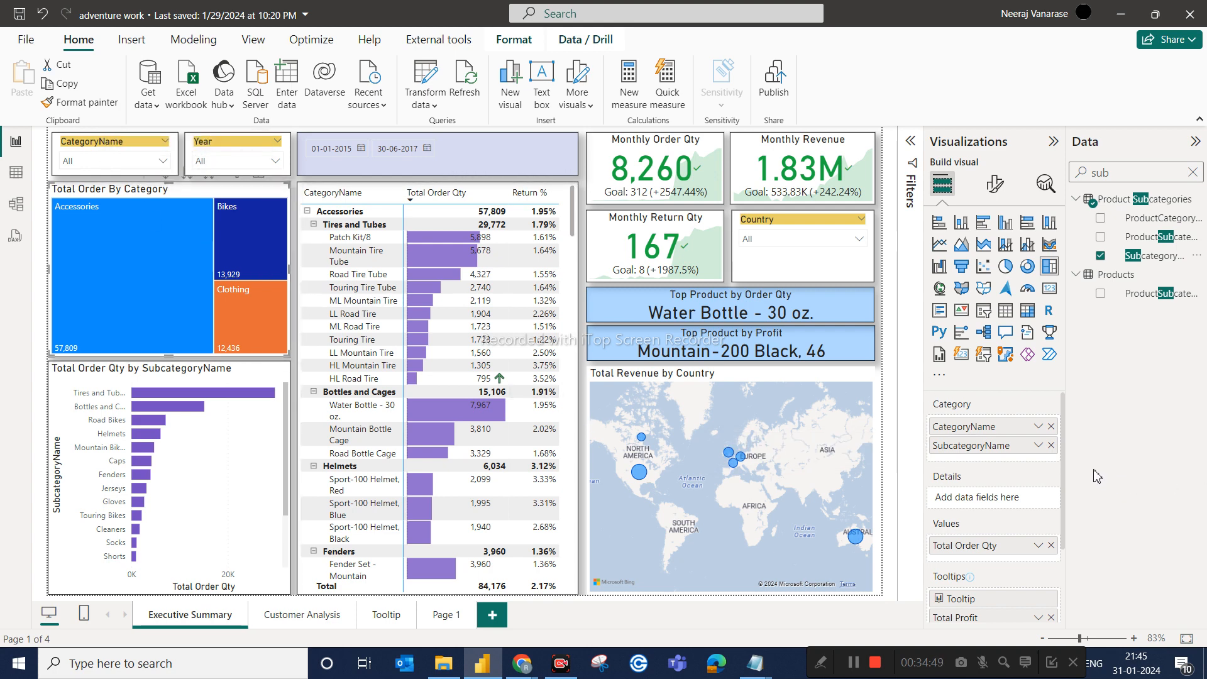
left_click(1050, 445)
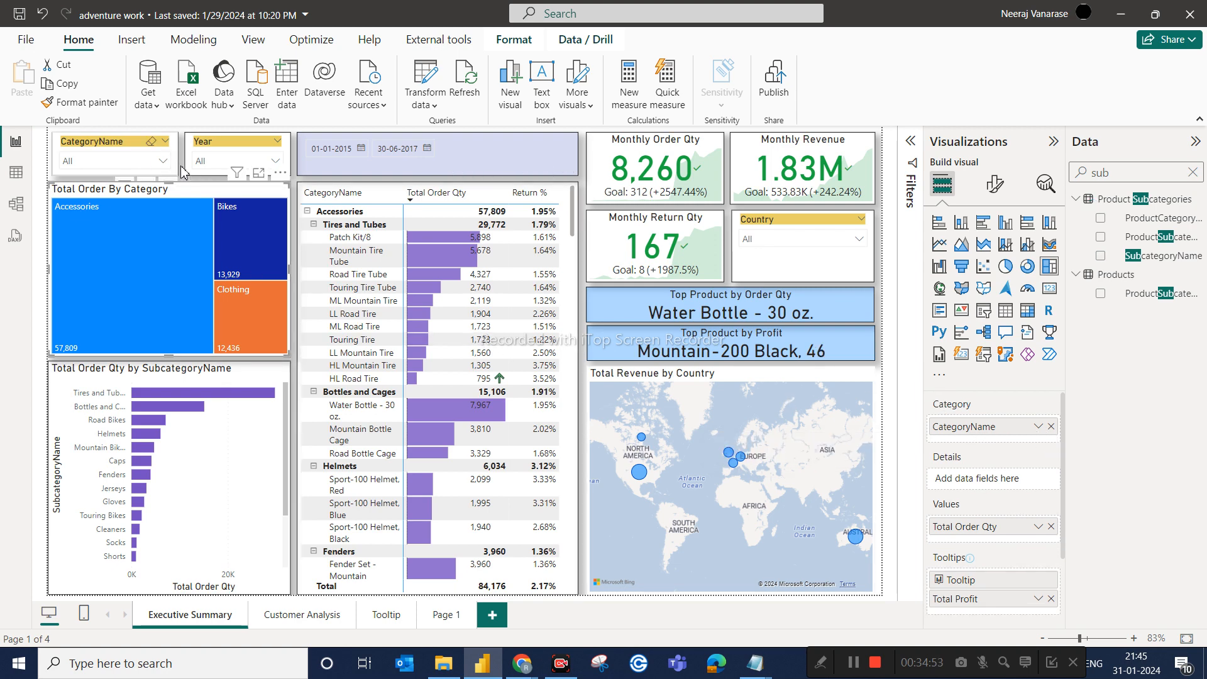
Step: Examine the CategoryName and Year slicer options on the Executive Summary page and compare with the blank Page 1
left_click(444, 615)
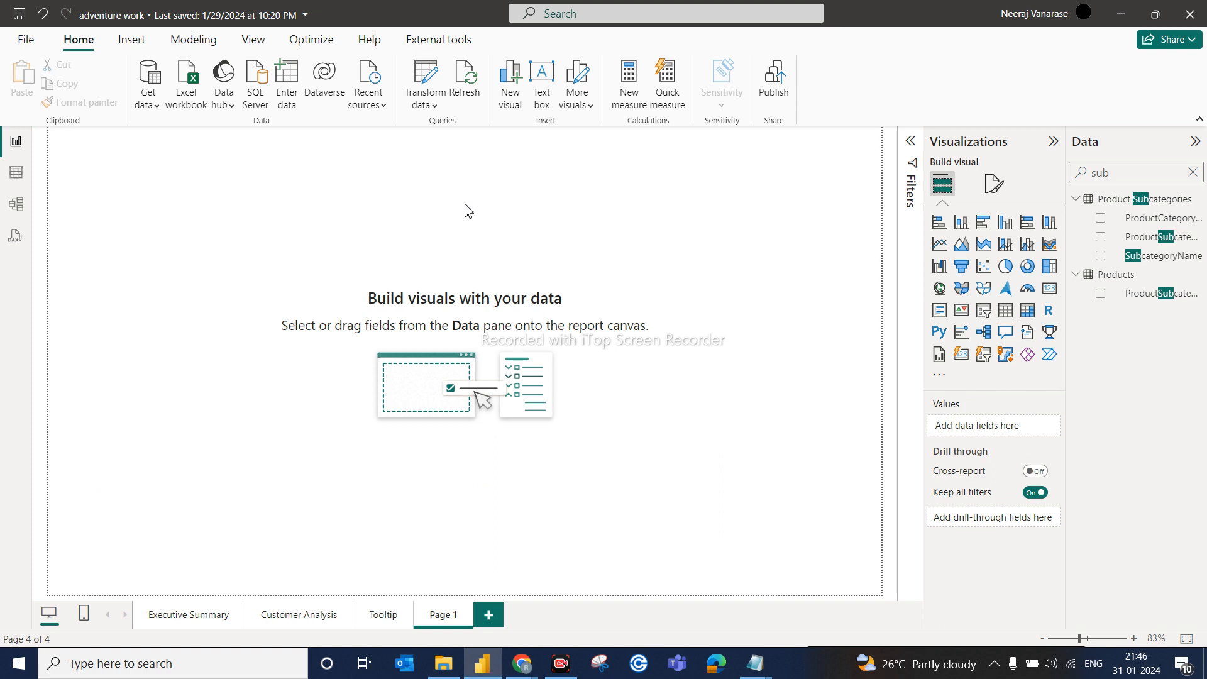
left_click(198, 621)
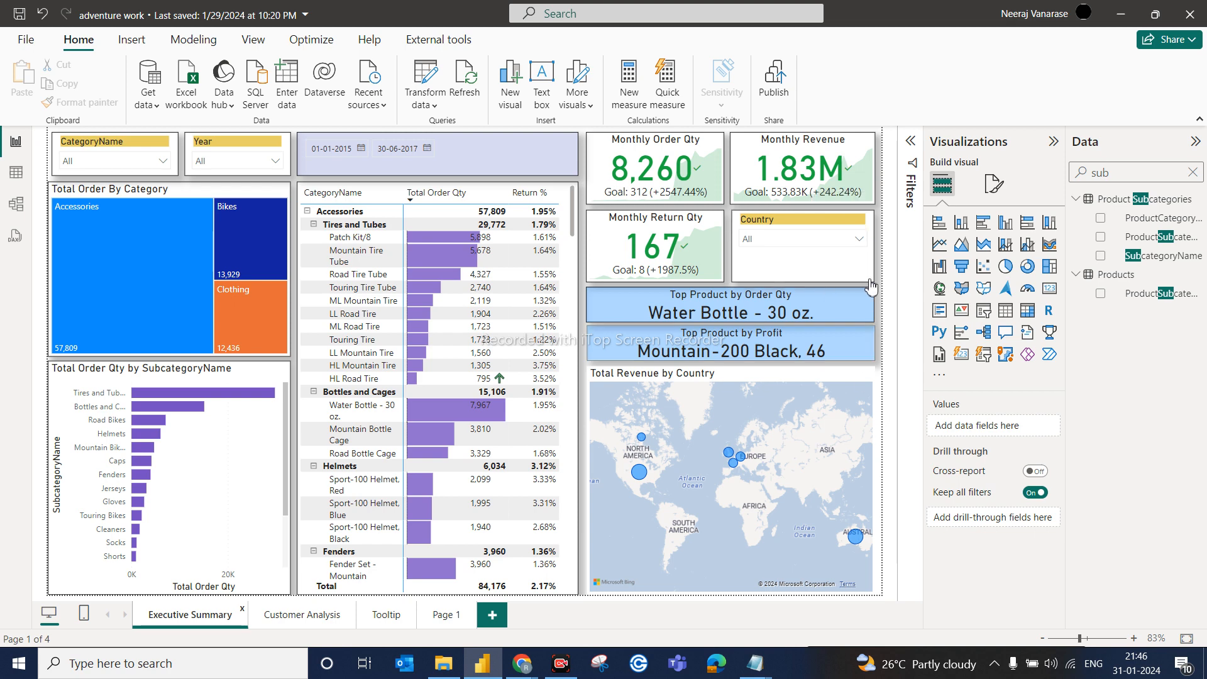
mouse_move(347, 371)
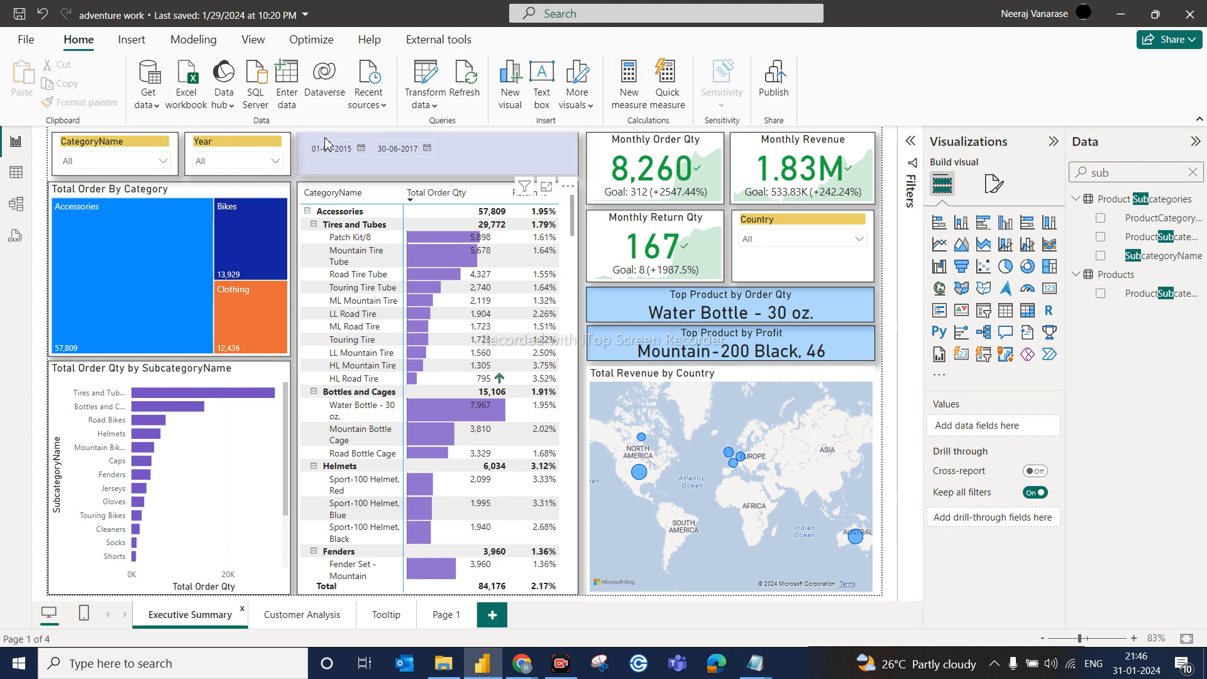
left_click(152, 165)
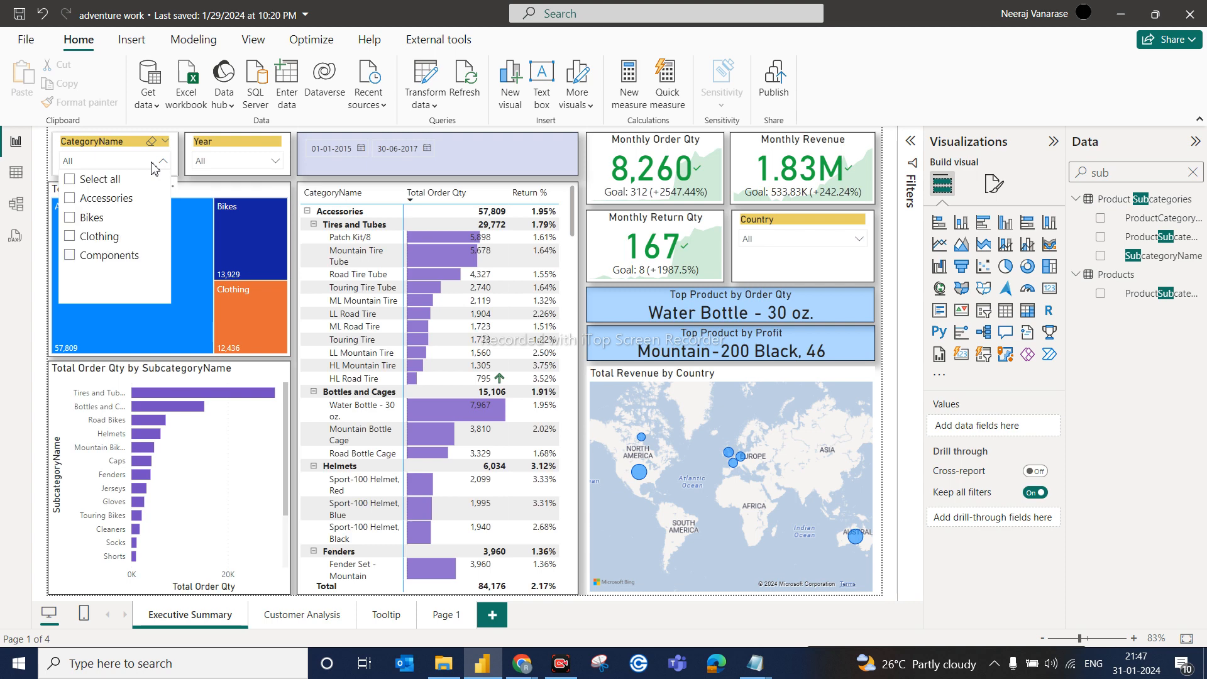
left_click(250, 162)
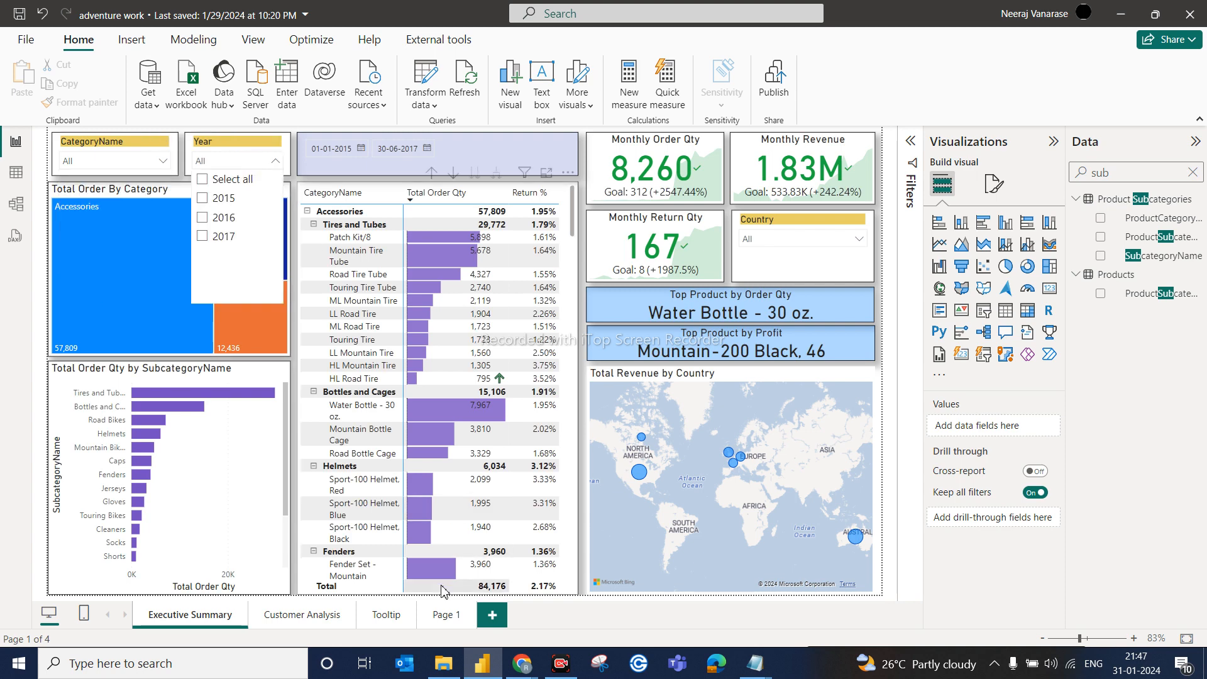
left_click(451, 624)
left_click(451, 625)
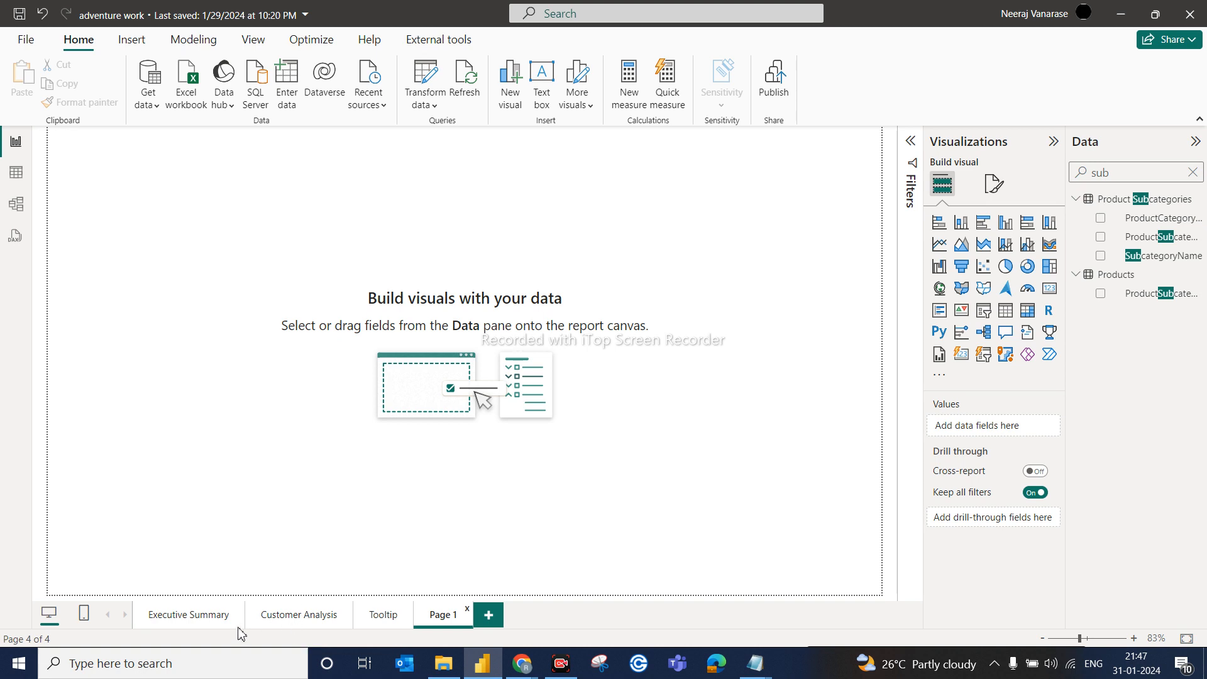
Step: Copy the category matrix from the Executive Summary page to Page 1 and move it to the vertical middle, slightly right of centre
left_click(215, 619)
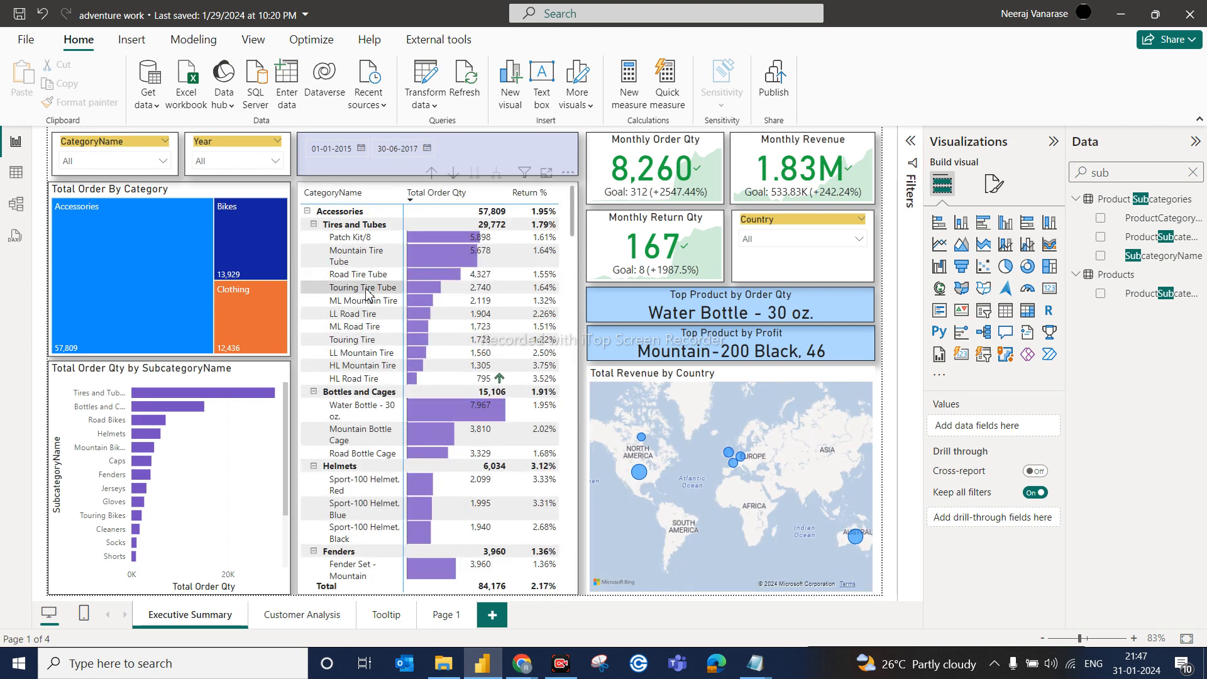
left_click(367, 295)
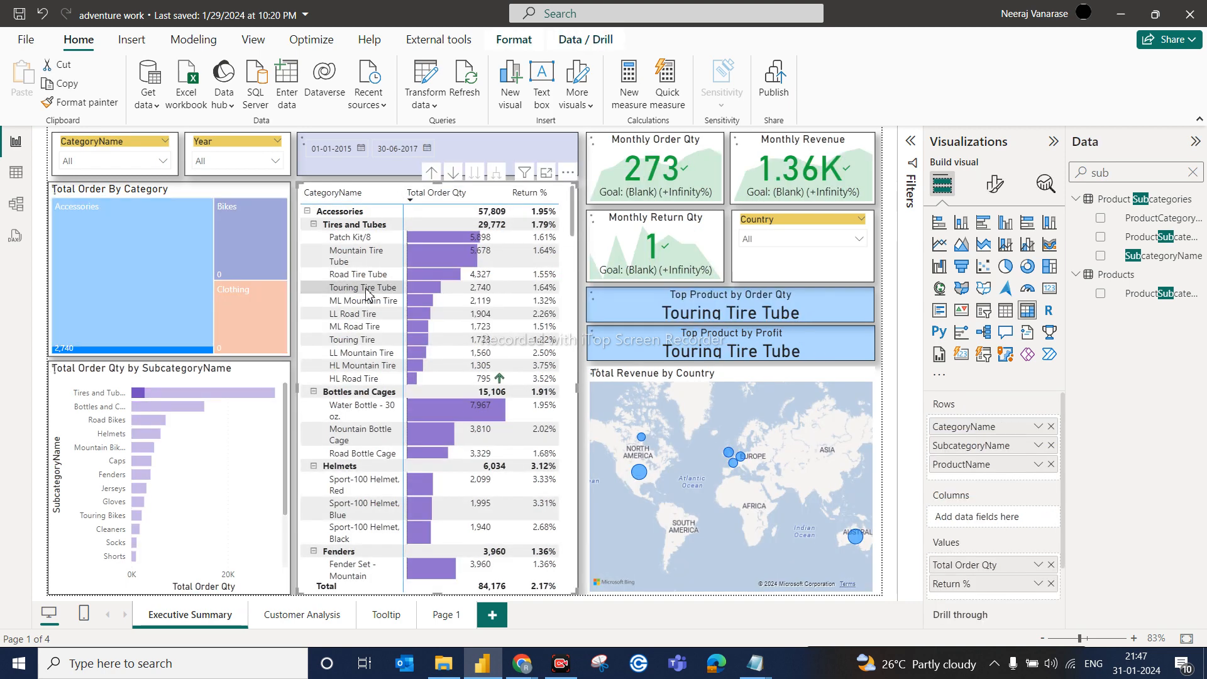
left_click(368, 294)
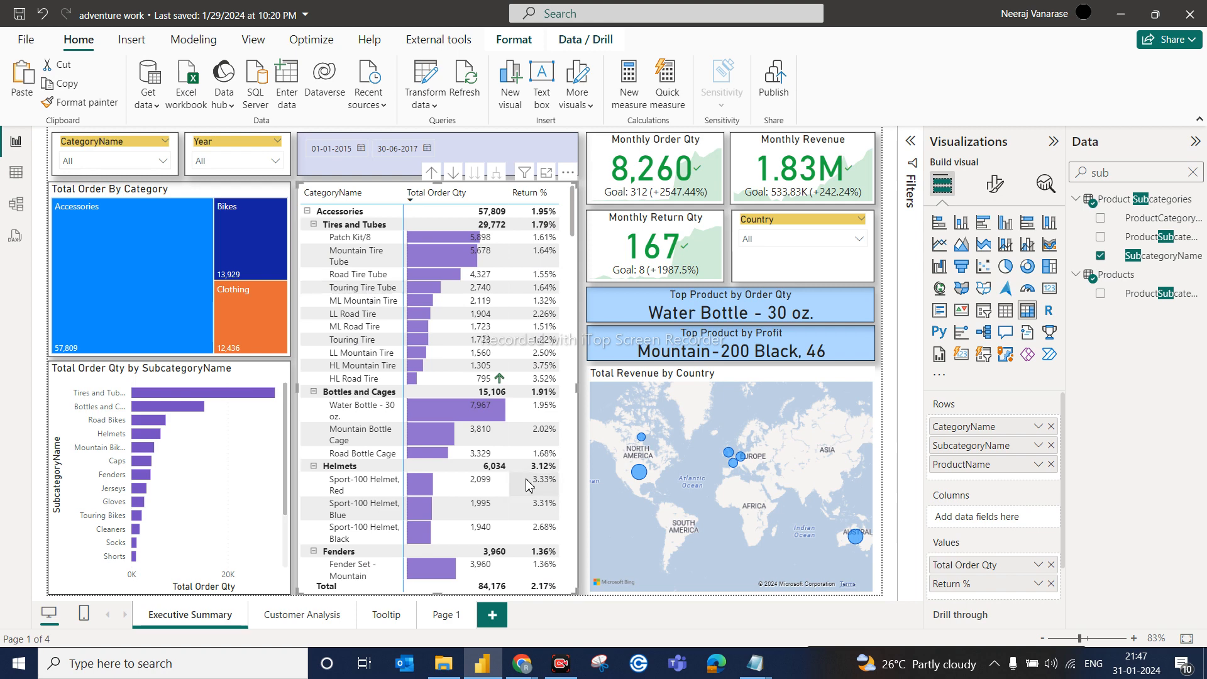
left_click(444, 615)
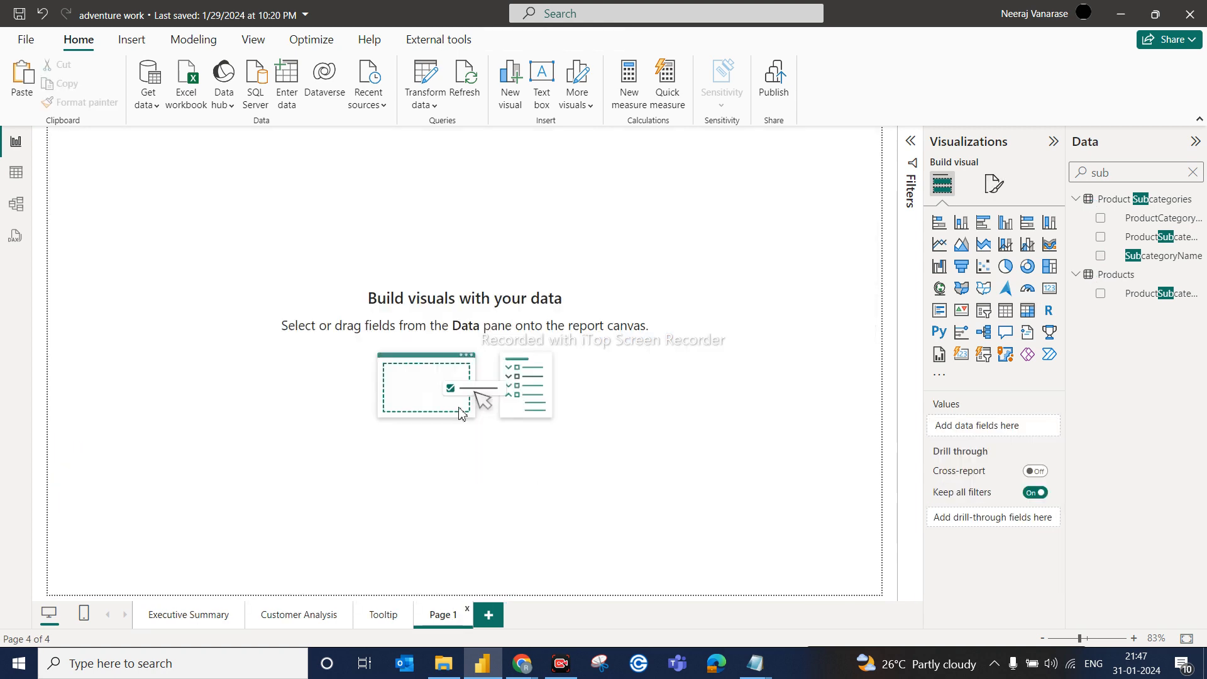
key("ctrl+v")
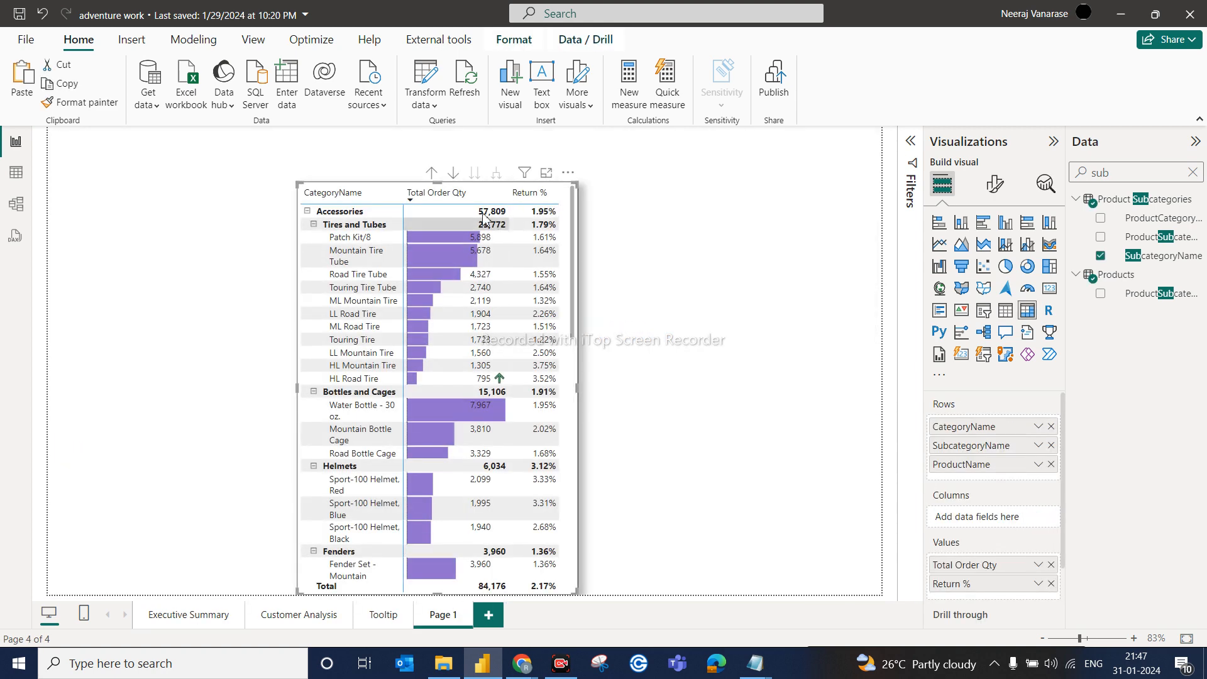
left_click_drag(452, 317, 548, 290)
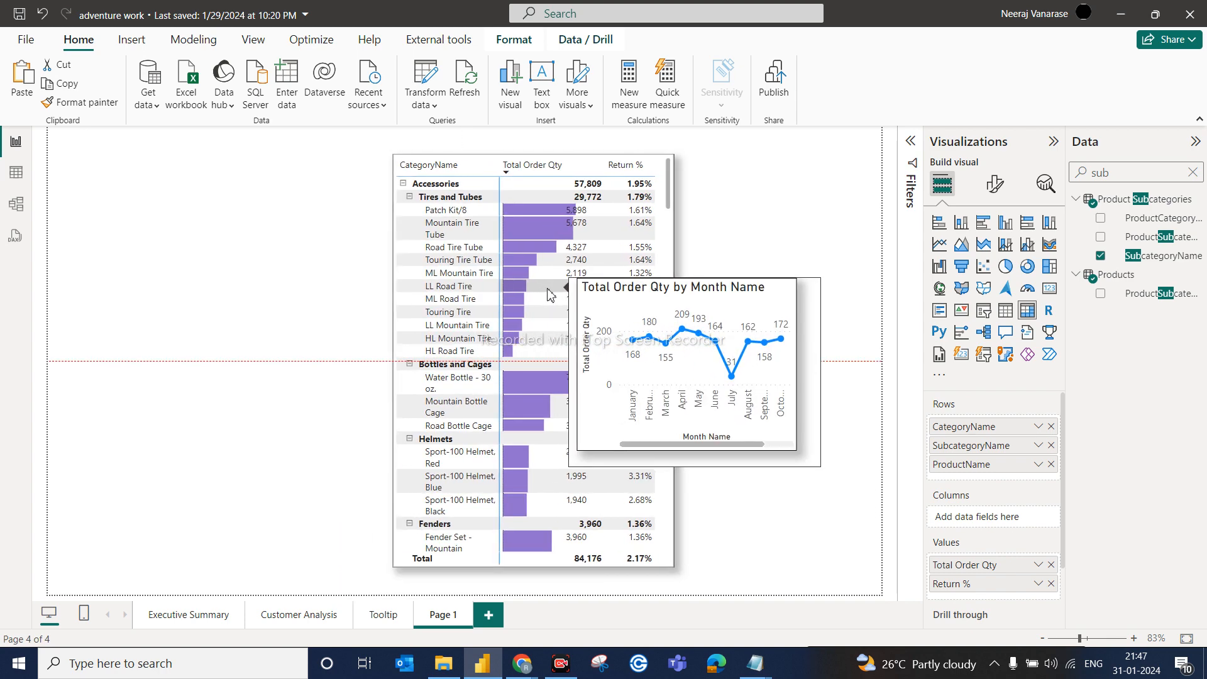
left_click(729, 528)
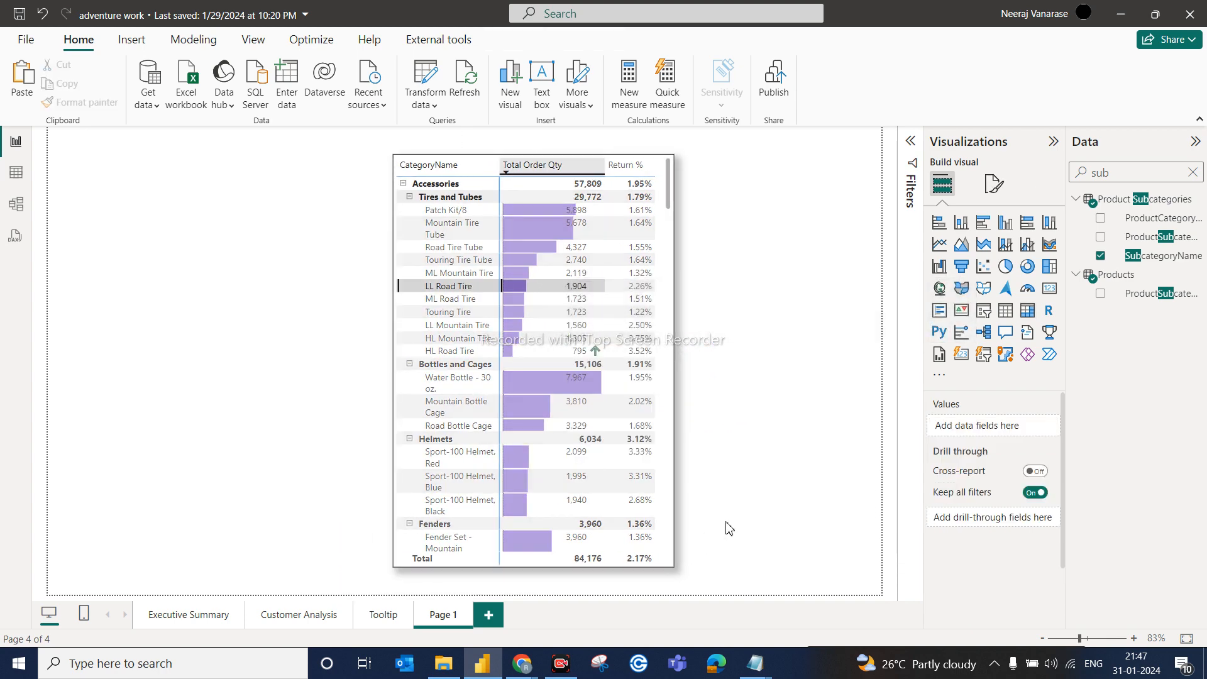
left_click(530, 299)
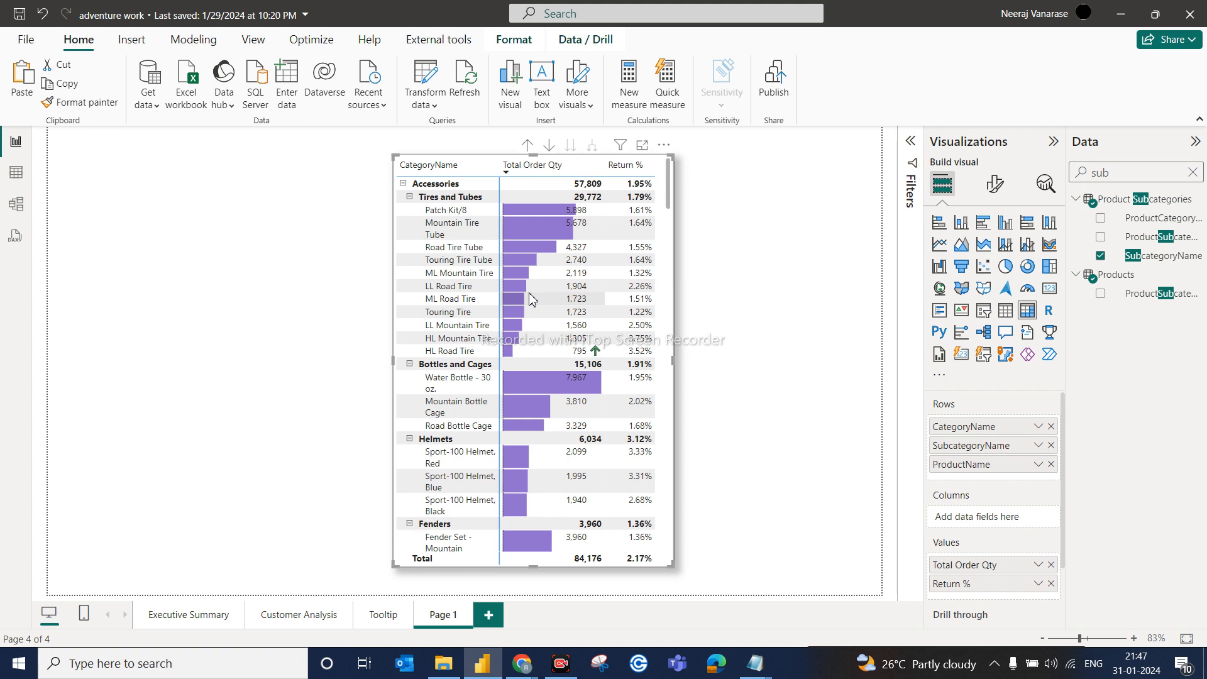
Step: Insert a rectangle shape on Page 1 and move it right so it stands beside the category matrix
left_click(280, 219)
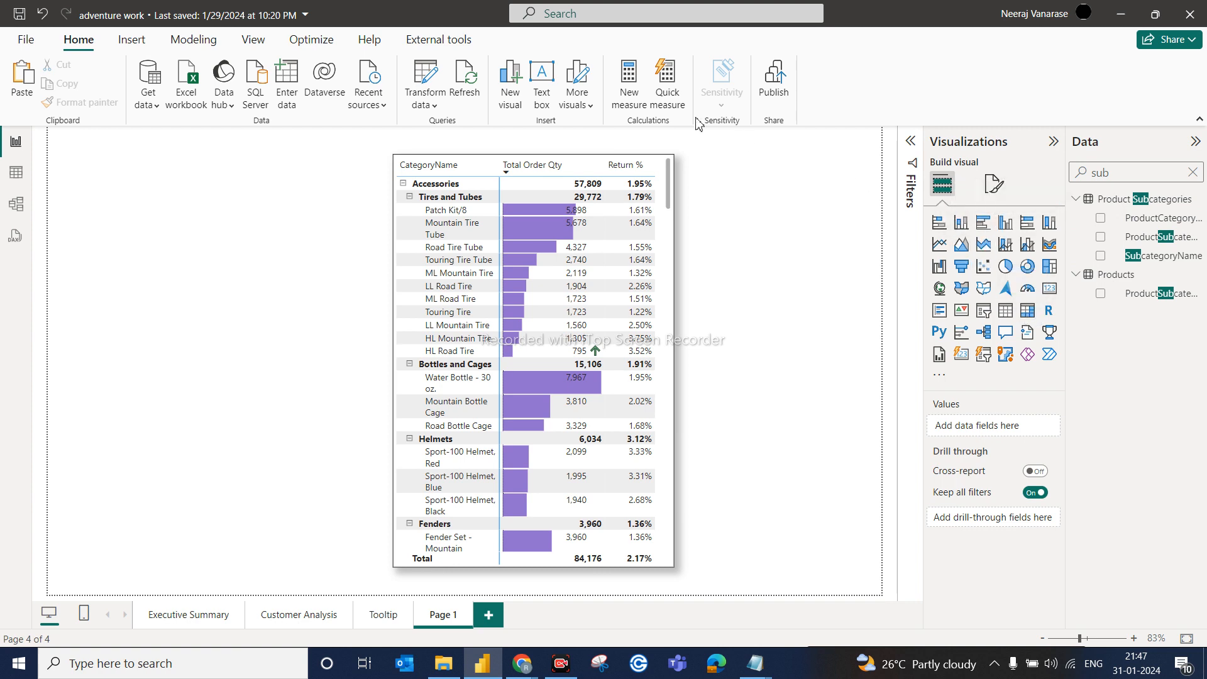
left_click(132, 39)
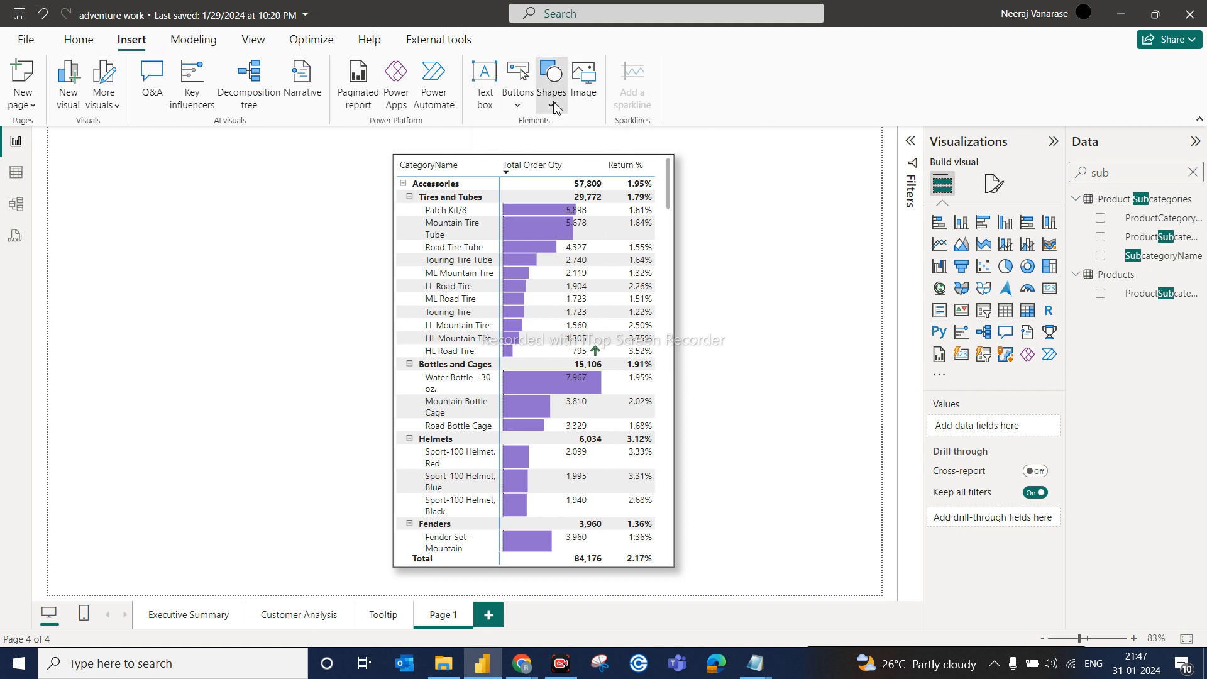
left_click(551, 82)
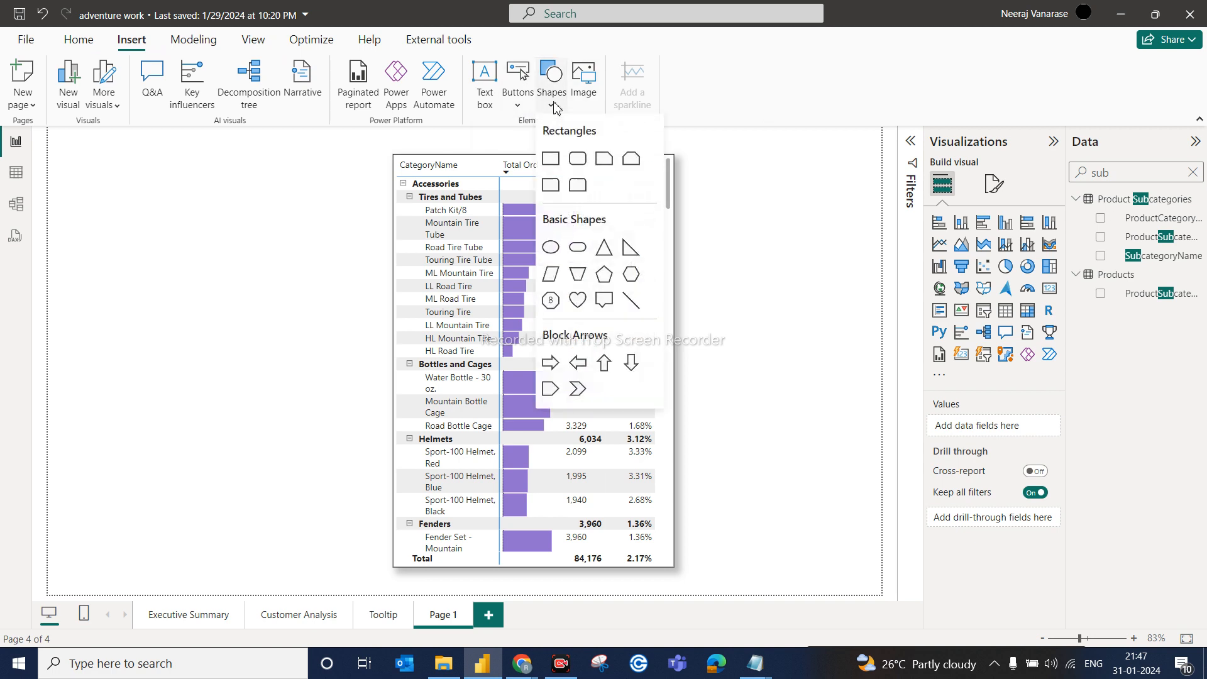
left_click(552, 165)
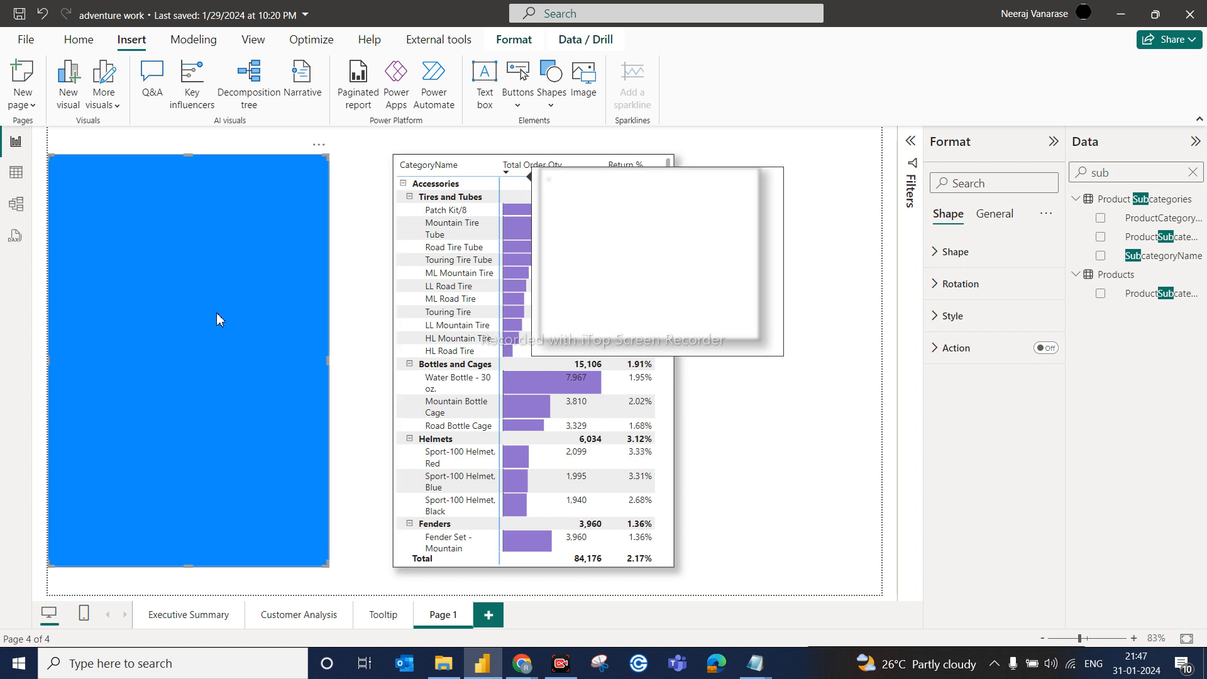
left_click_drag(213, 299, 267, 295)
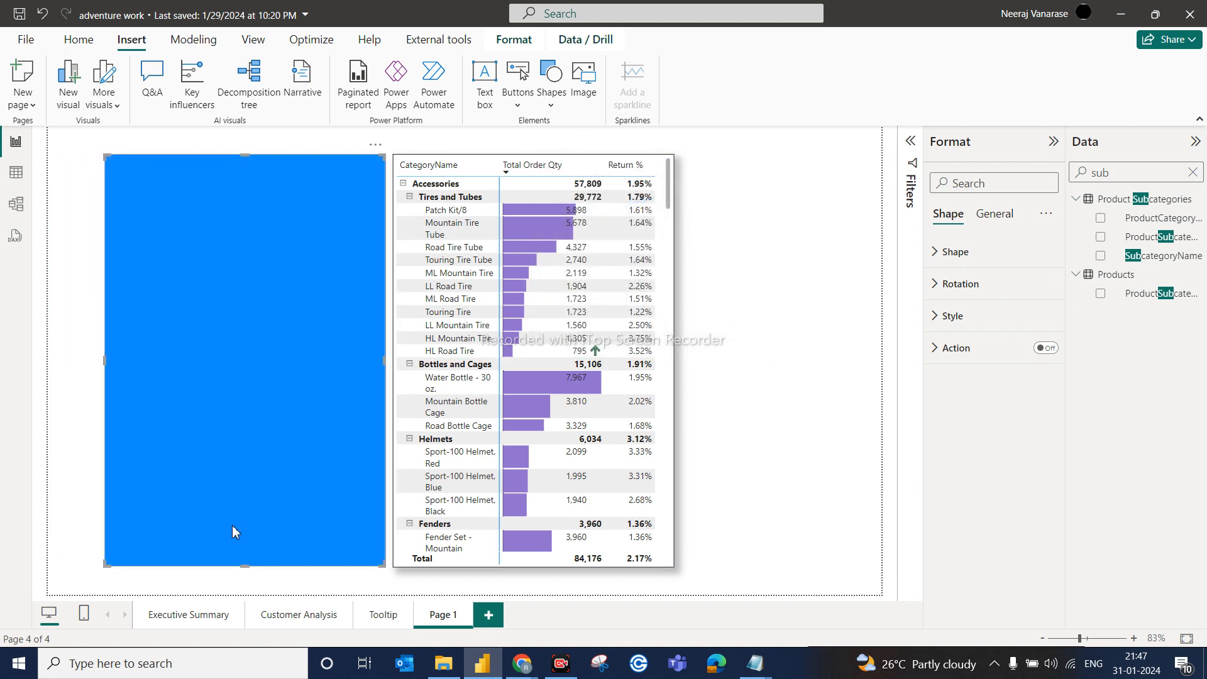
left_click(247, 572)
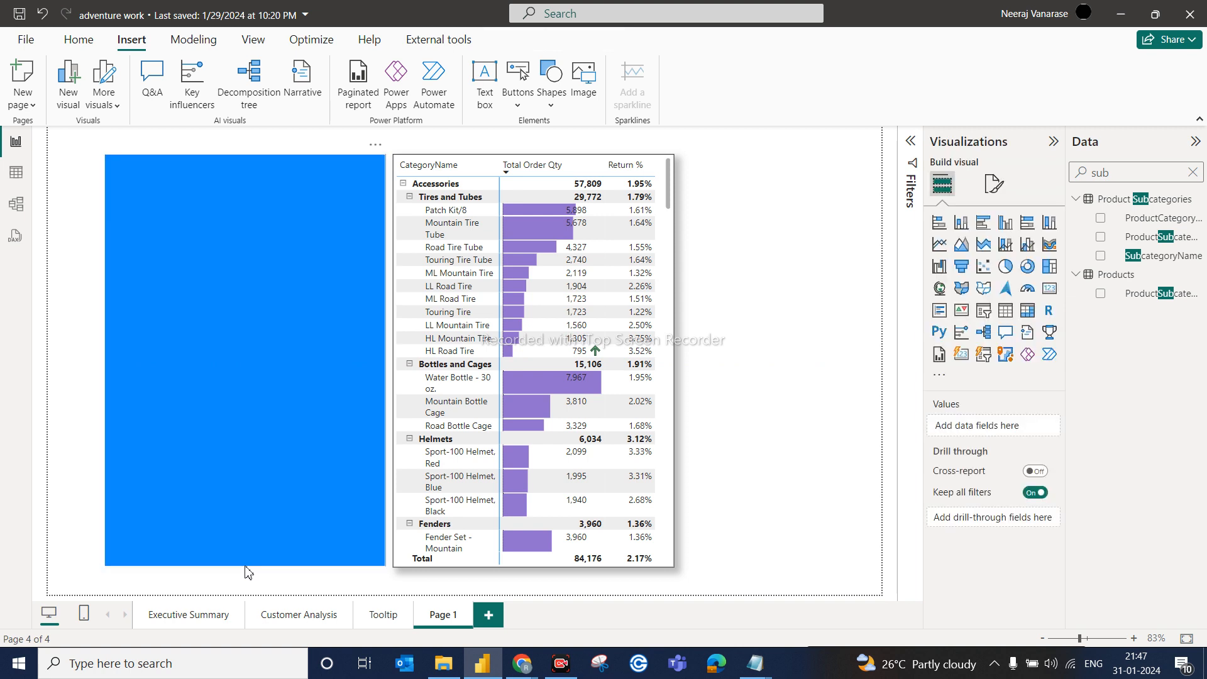
left_click(295, 503)
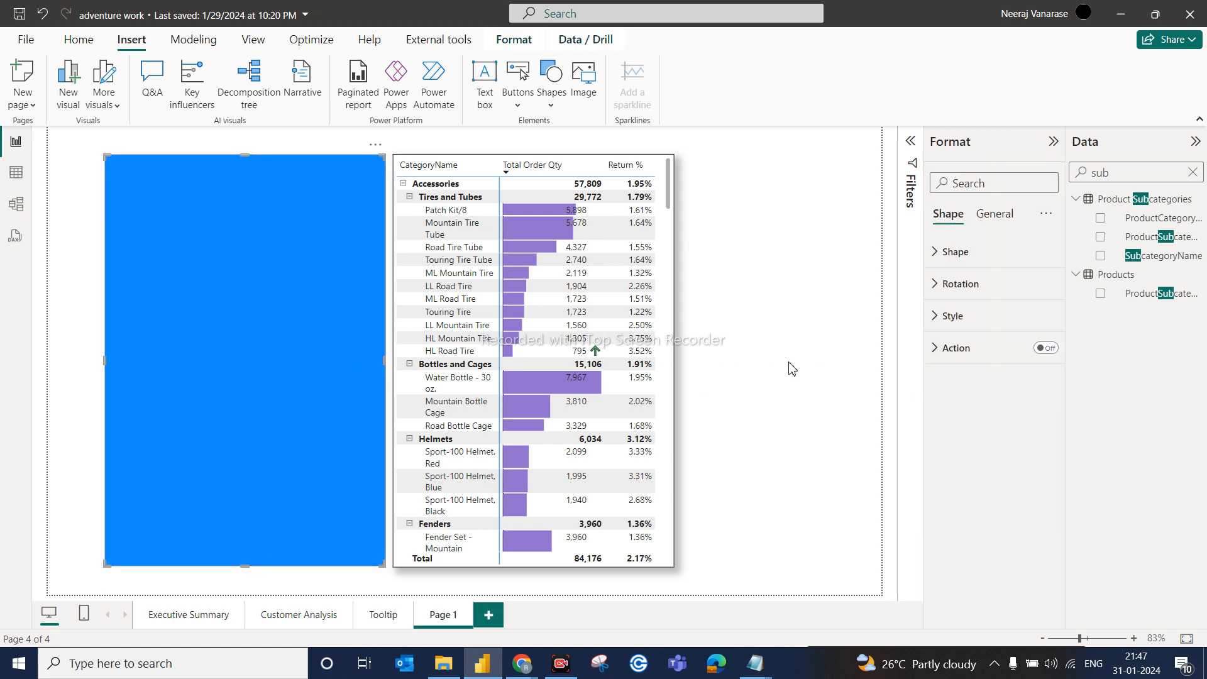
left_click(789, 369)
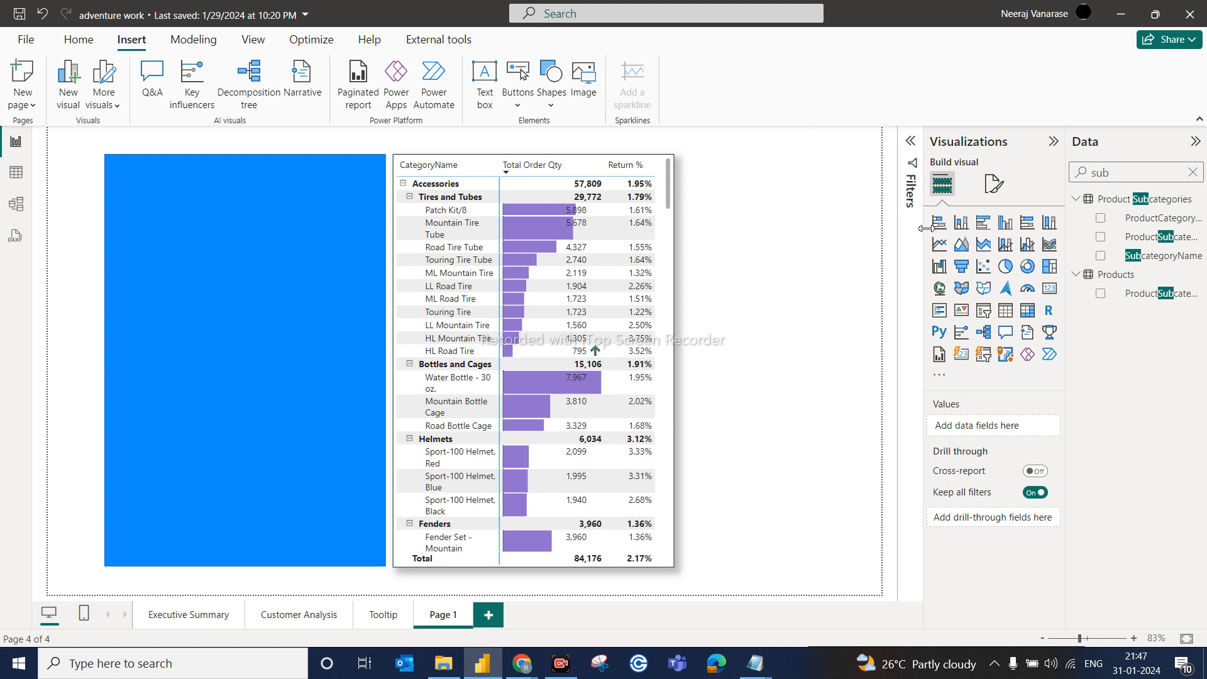
Step: Add a slicer to the empty area of Page 1 and assign the Year field from the CalandarDim table
left_click(985, 312)
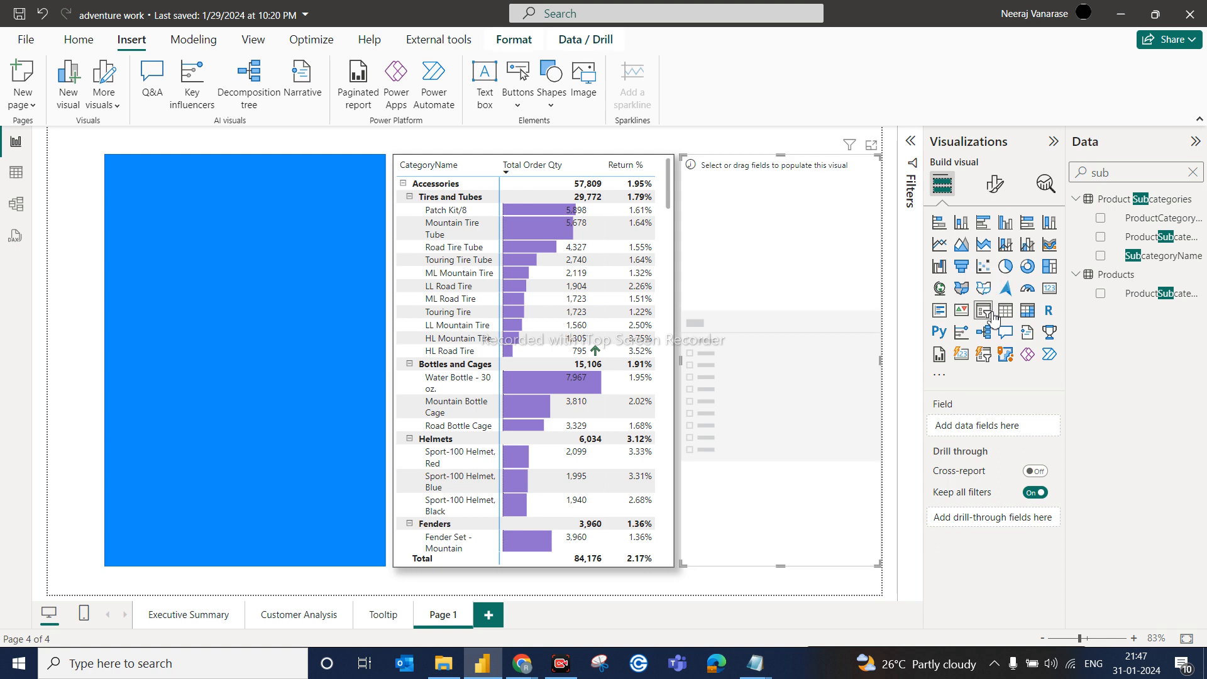
left_click(1192, 172)
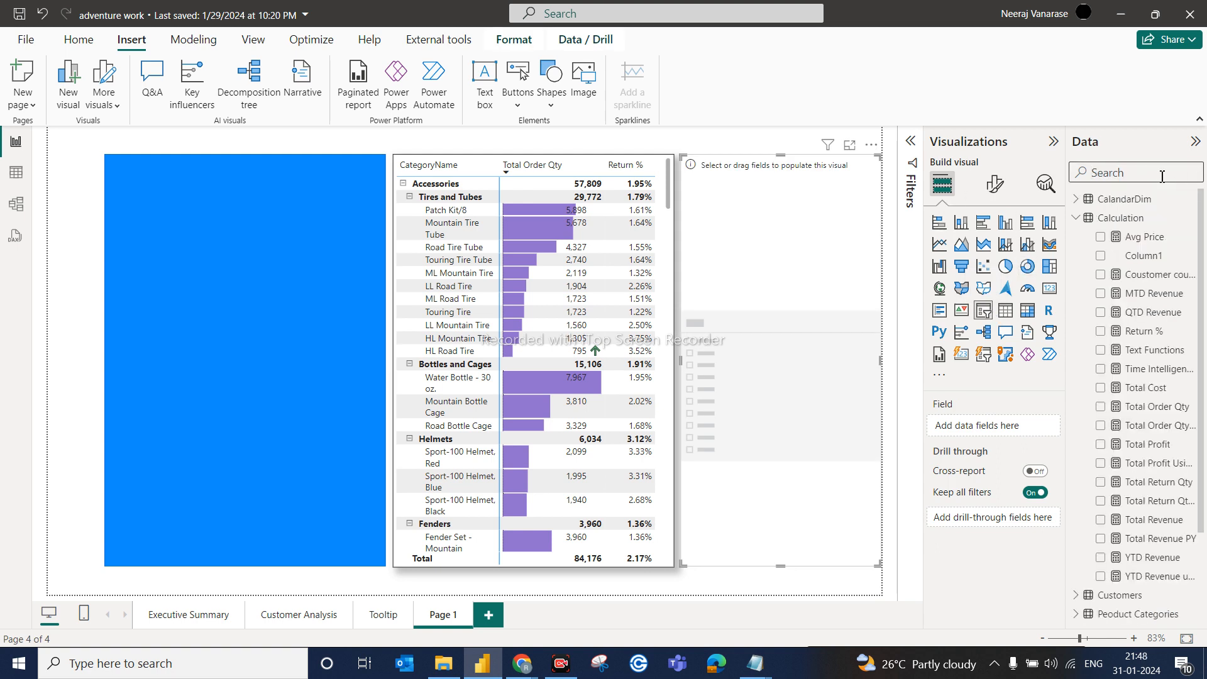
type("year")
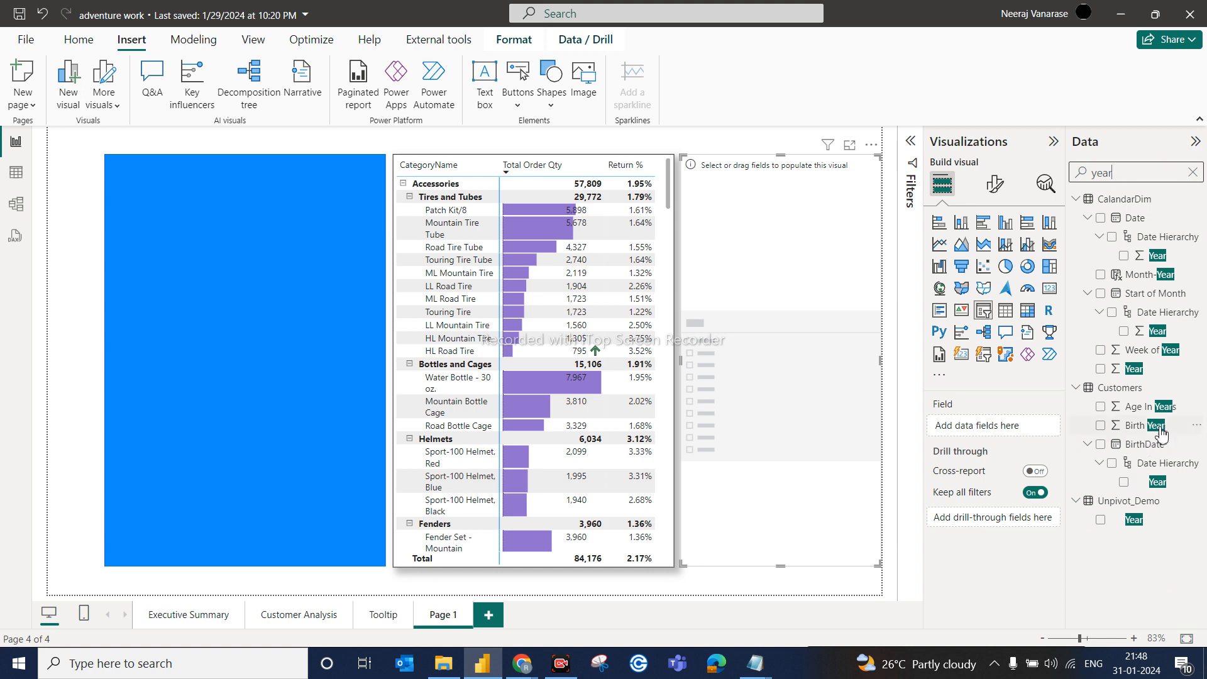
left_click_drag(1135, 370, 1025, 428)
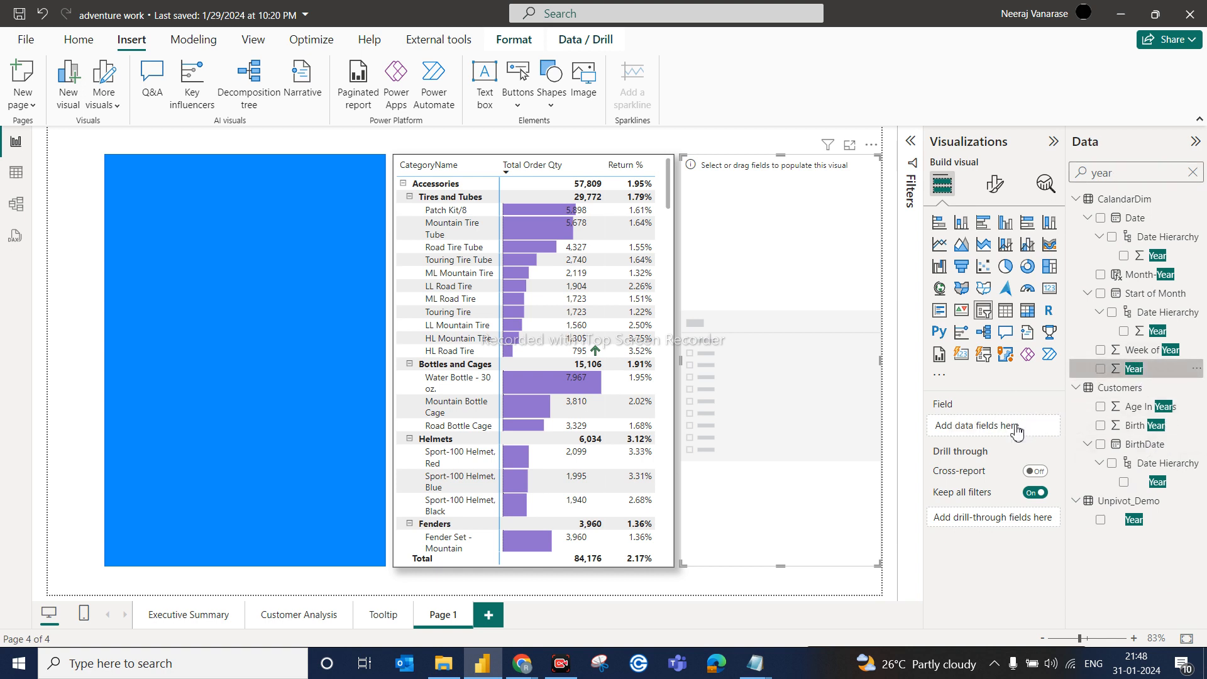
Step: Set the Year slicer's style to Dropdown, then shrink it and place it near the top of the blue rectangle
left_click(994, 184)
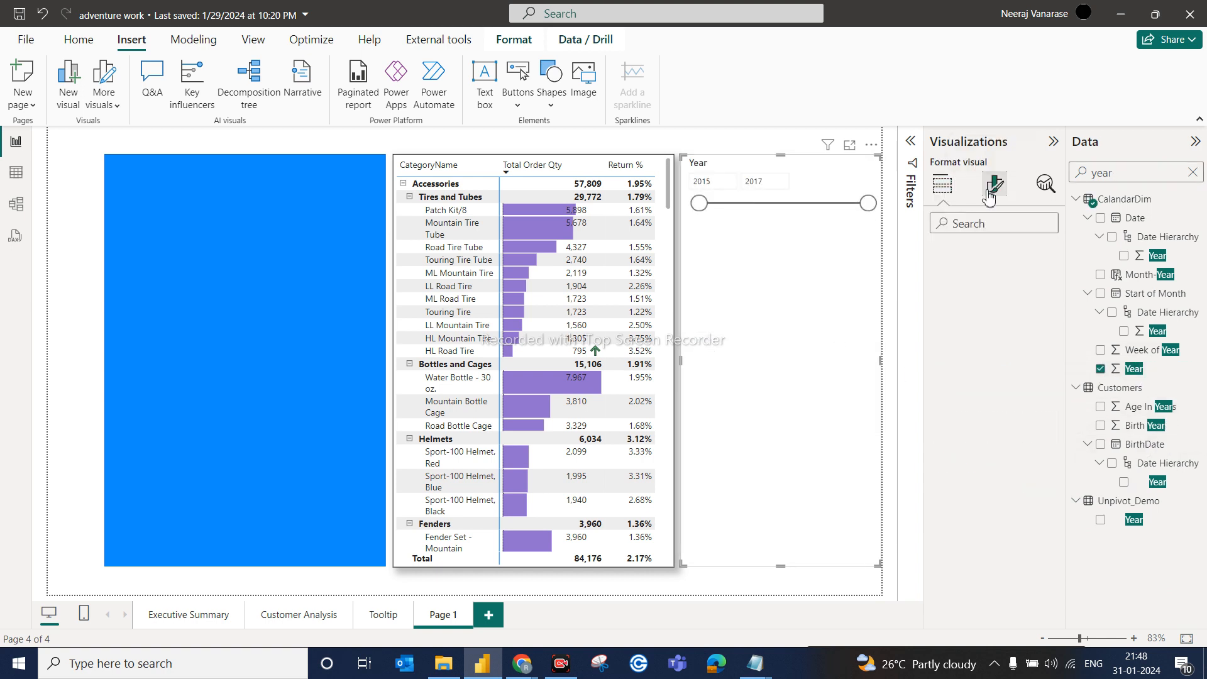
left_click(967, 292)
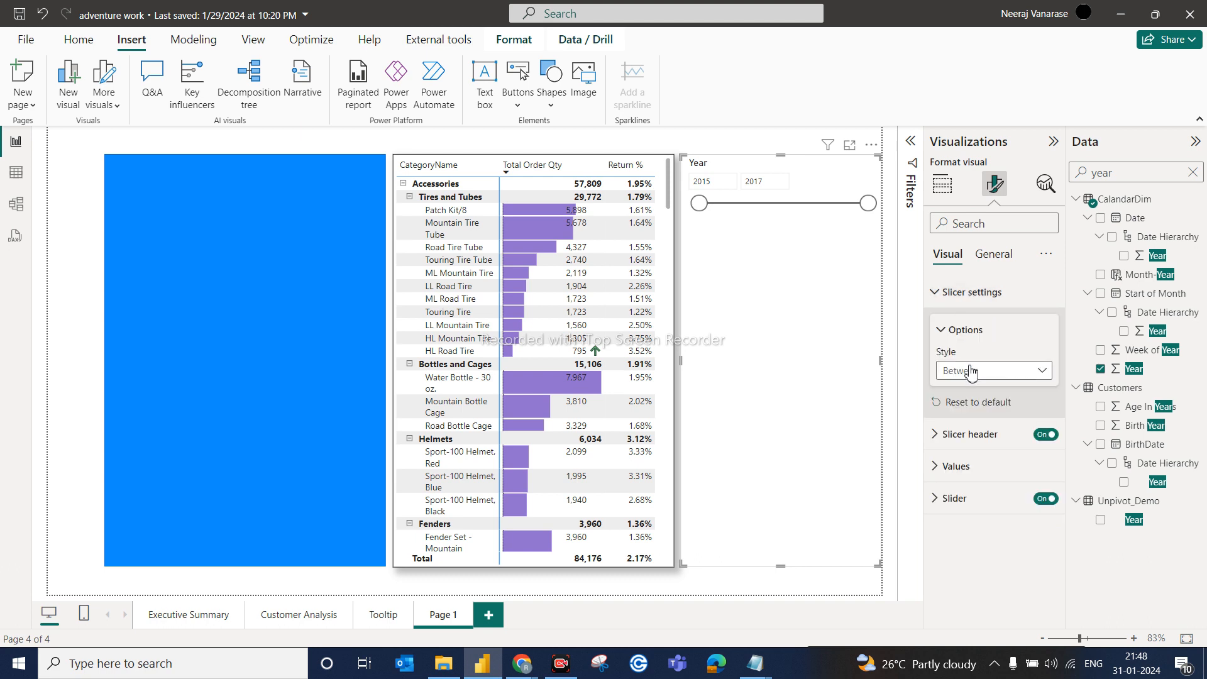
left_click(971, 371)
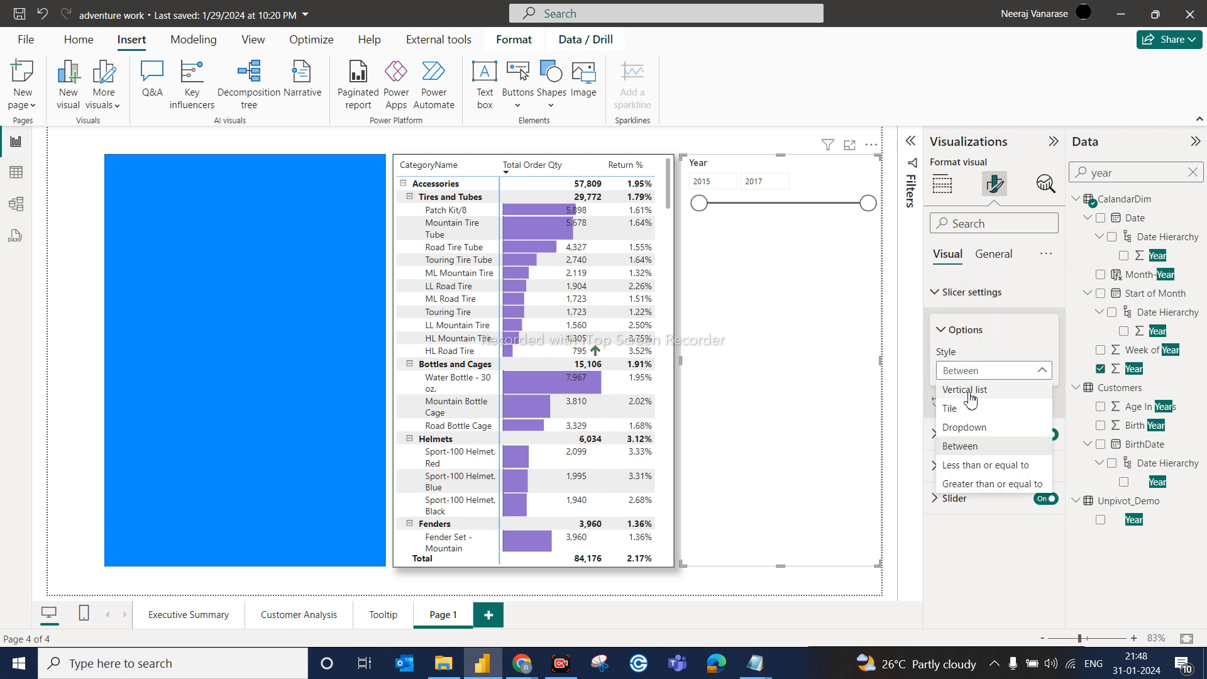
left_click(968, 390)
left_click(978, 370)
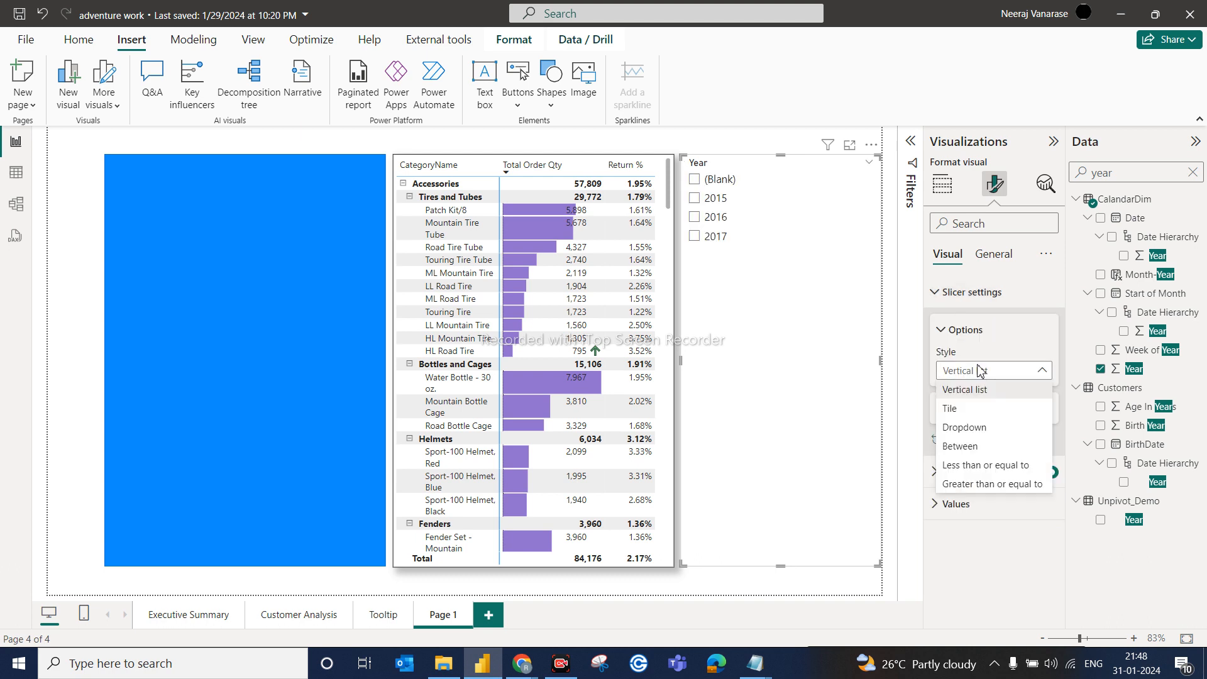
left_click(965, 427)
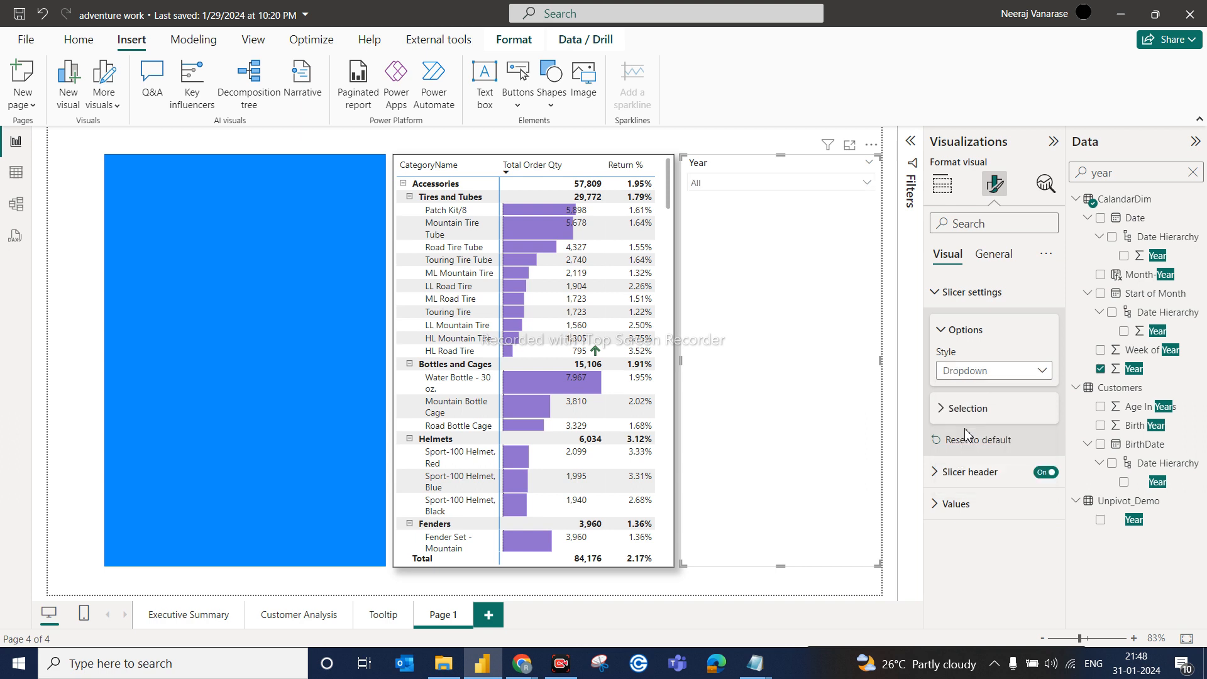
left_click_drag(878, 565, 269, 217)
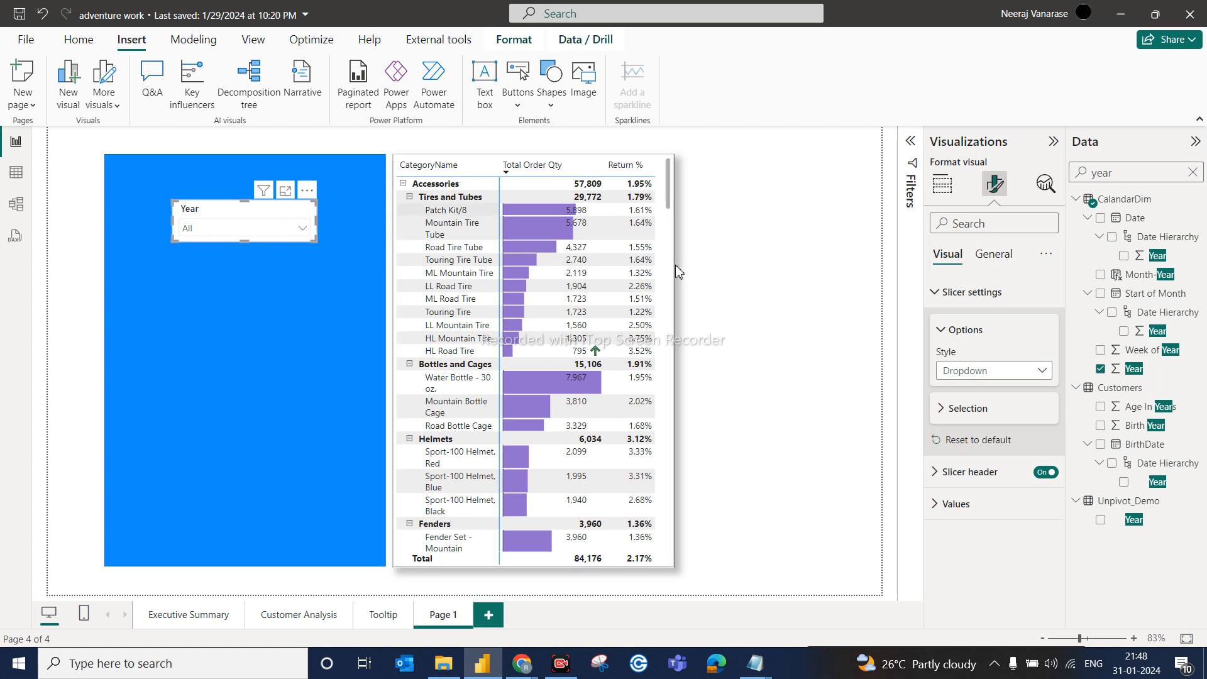
left_click(778, 261)
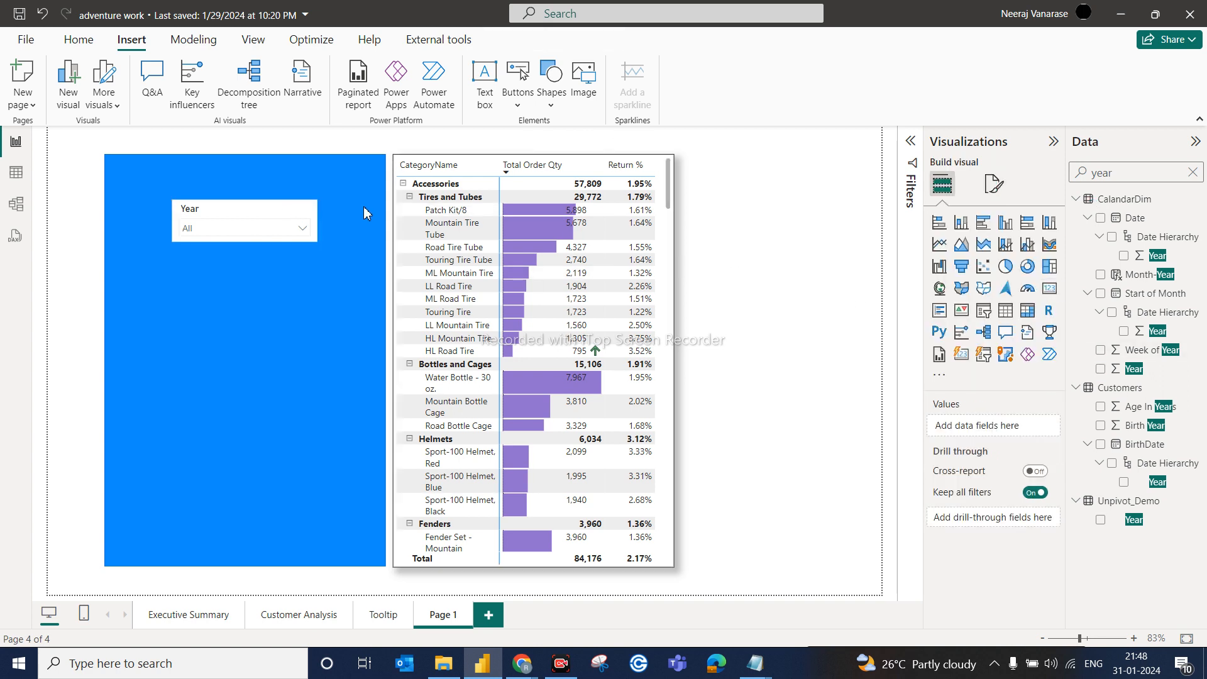
Step: Make three copies of the Year slicer and stack them below the original on the blue rectangle
left_click(227, 217)
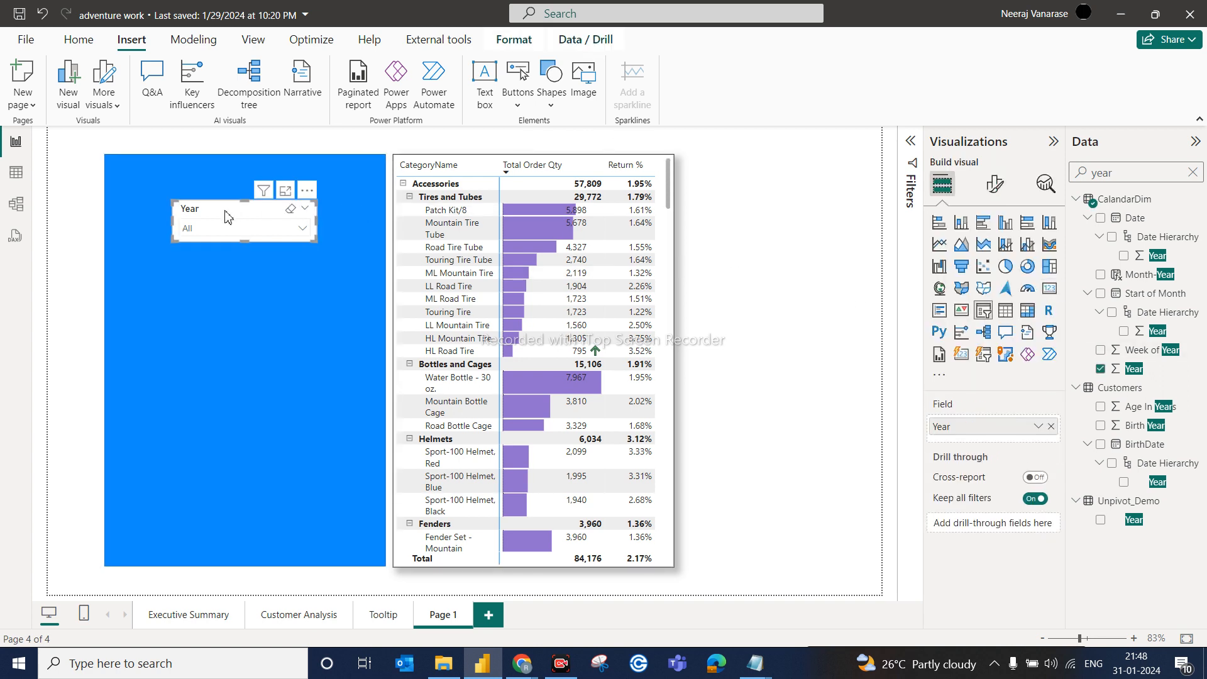
key("ctrl+c")
key("ctrl+v")
left_click_drag(227, 220, 221, 268)
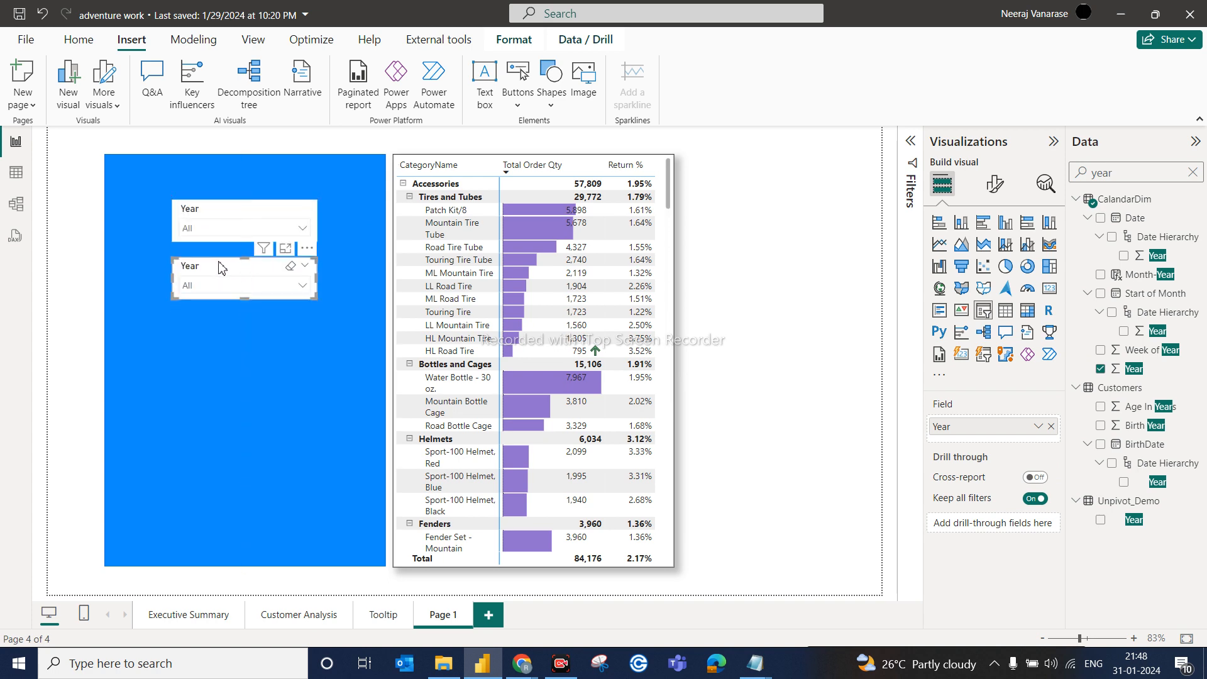
key("ctrl+v")
left_click_drag(221, 268, 208, 427)
key("ctrl+v")
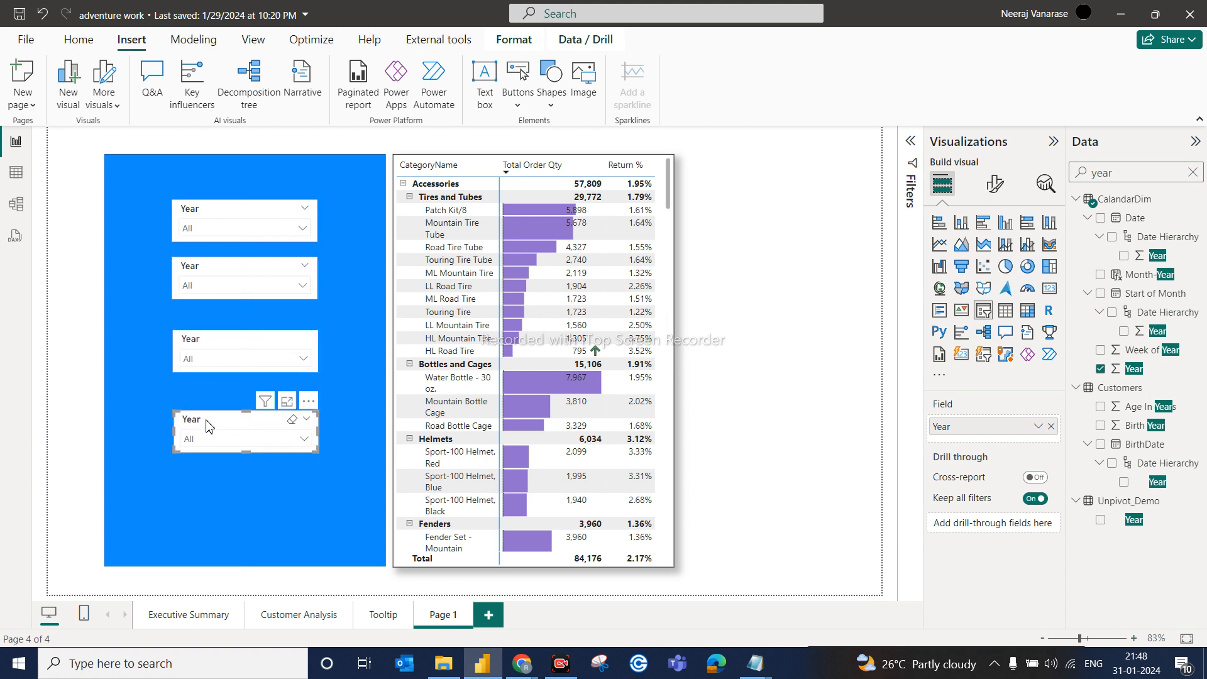
Step: Replace the Year field of the second slicer with Month Name from the CalandarDim table
left_click(224, 271)
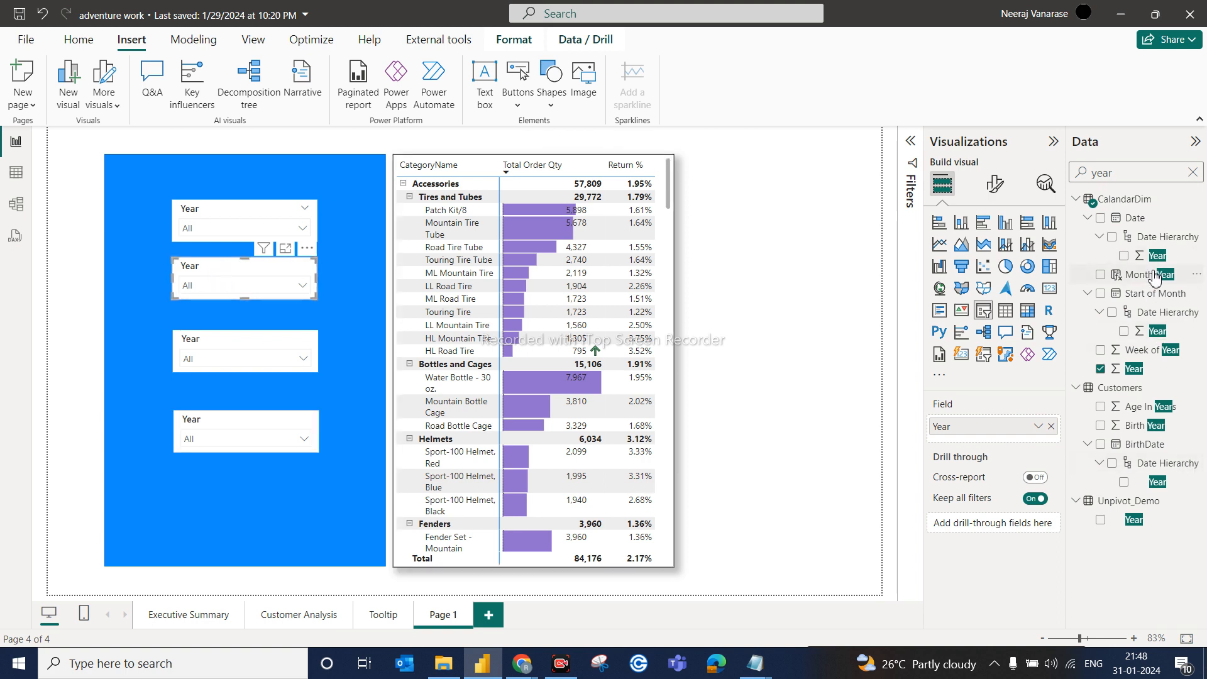
left_click(1193, 173)
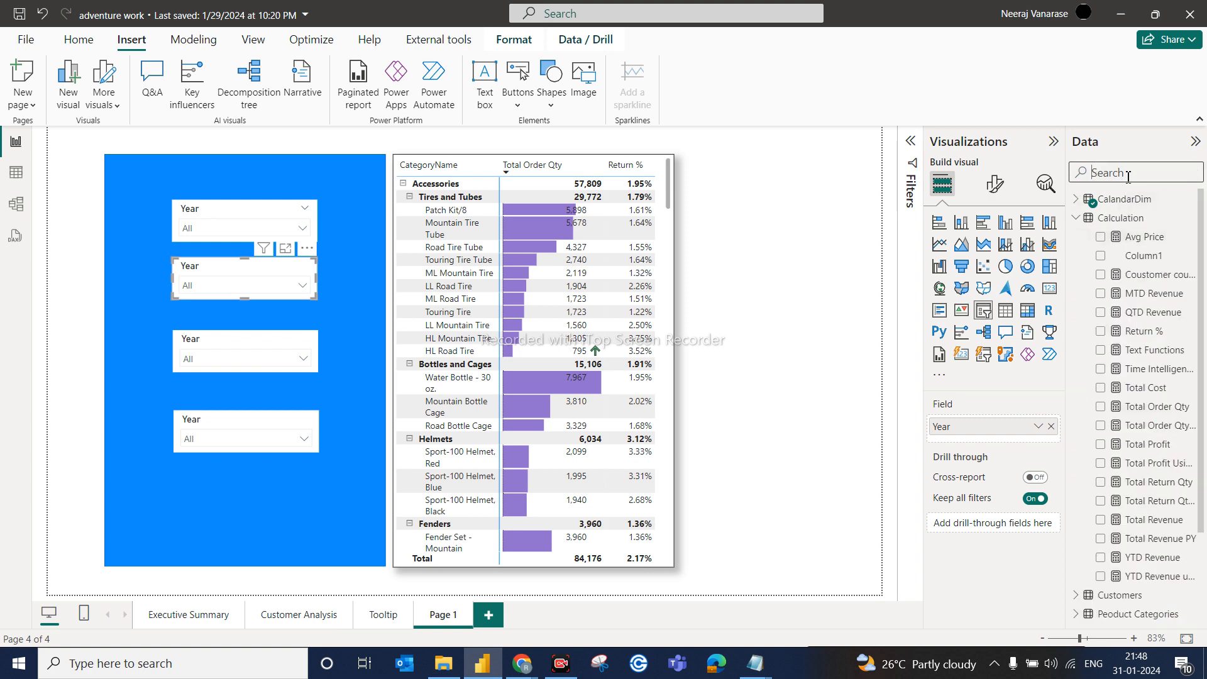
type("mon")
left_click_drag(1159, 296, 999, 428)
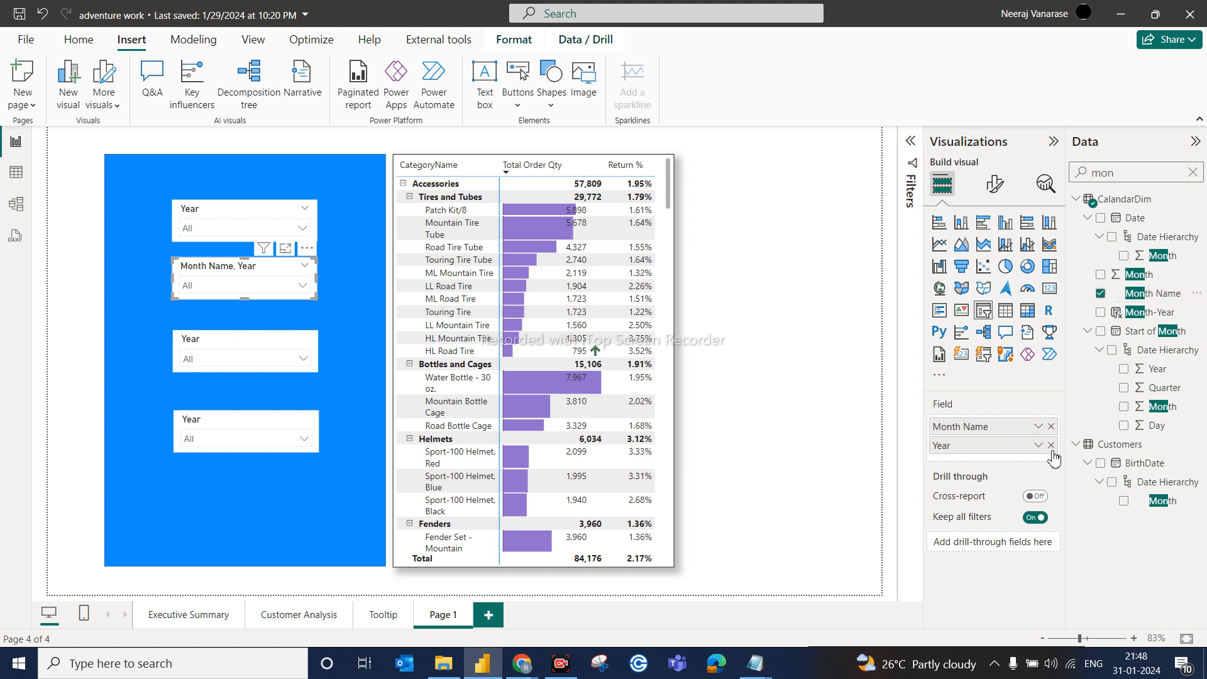
left_click(1051, 445)
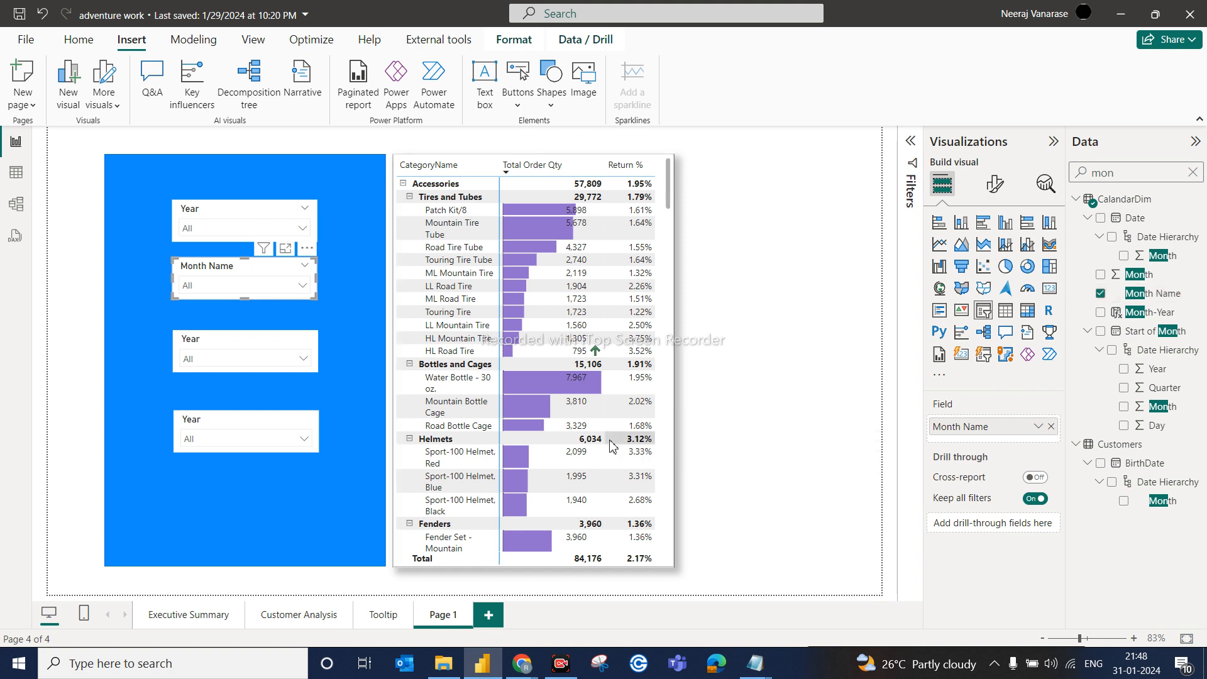
Step: Replace the Year field of the third slicer with CategoryName from the product categories table
left_click(254, 345)
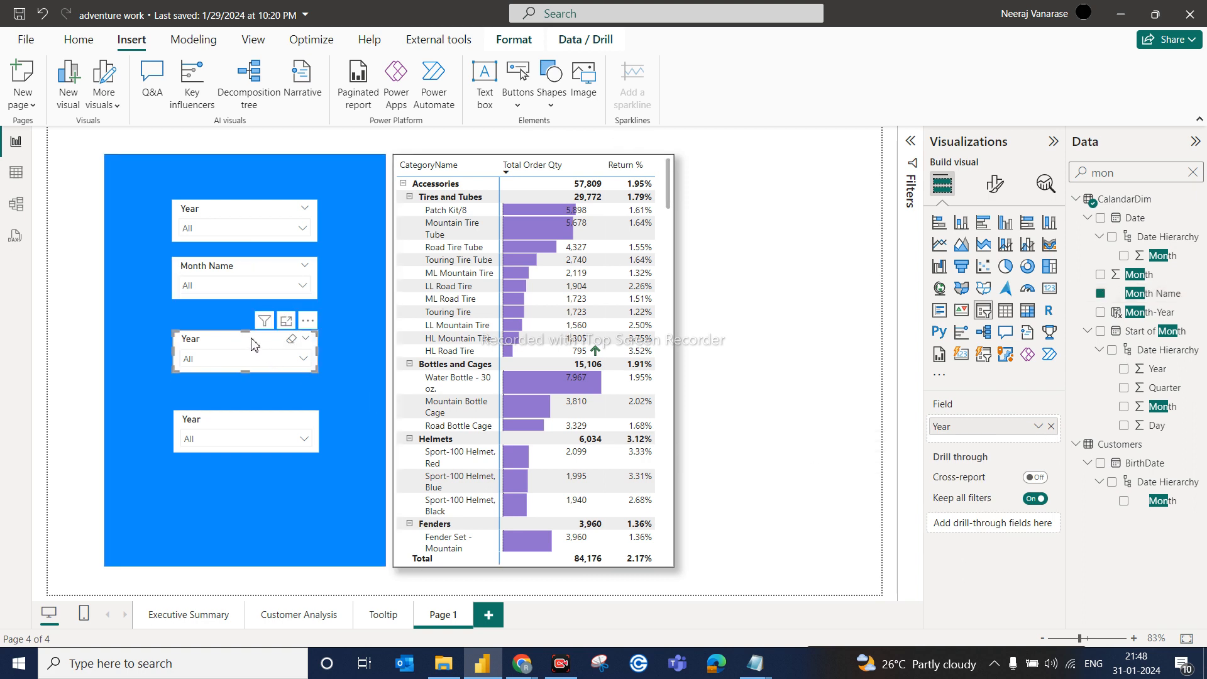
double_click(1118, 173)
type("cate")
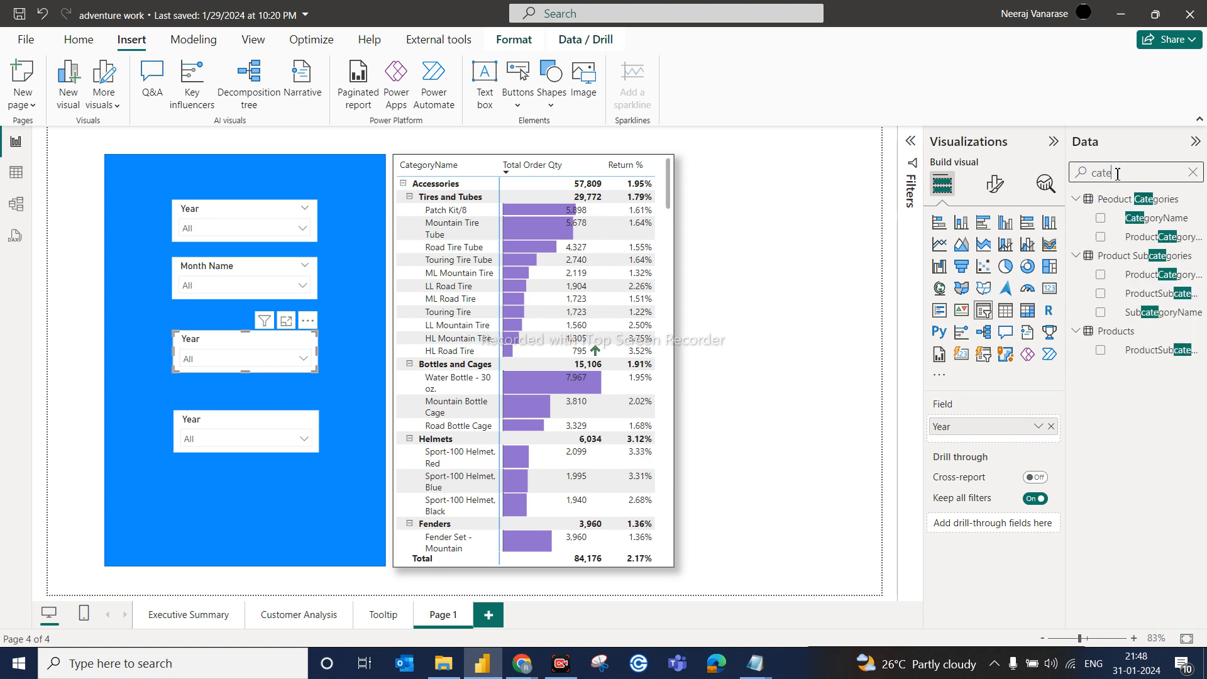
left_click_drag(1164, 222, 1031, 434)
left_click(1052, 446)
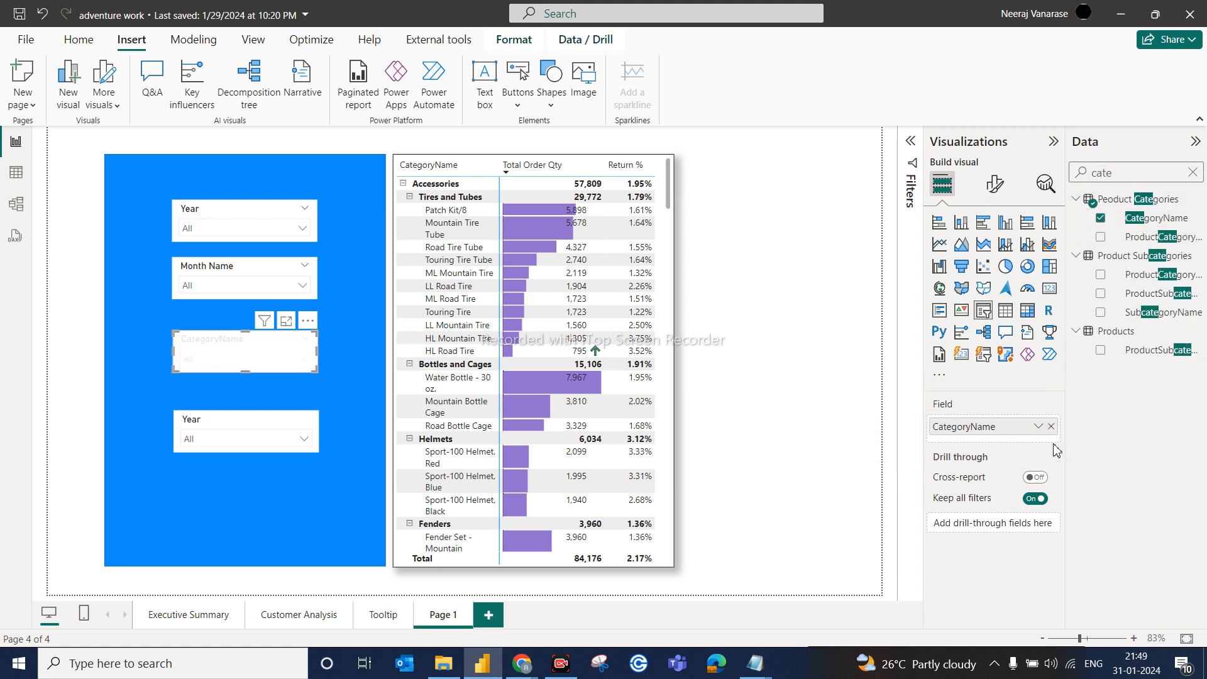
Step: Replace the Year field of the fourth slicer with Gender from the Customers table
left_click(224, 421)
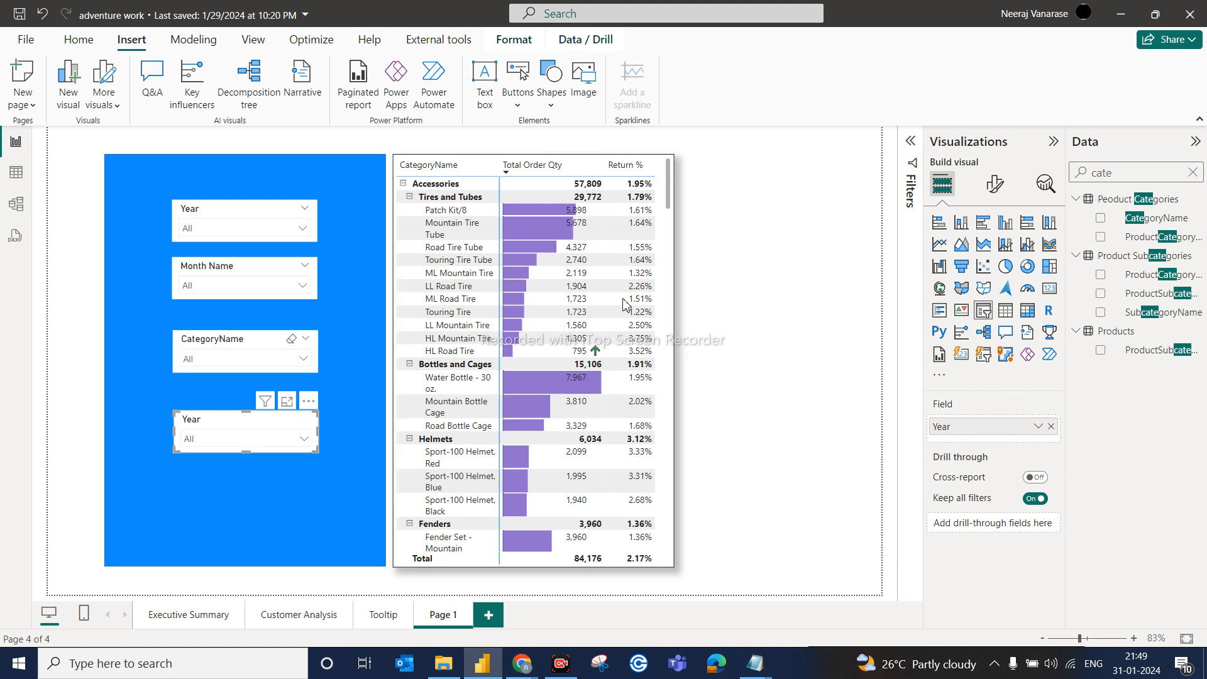
double_click(1130, 178)
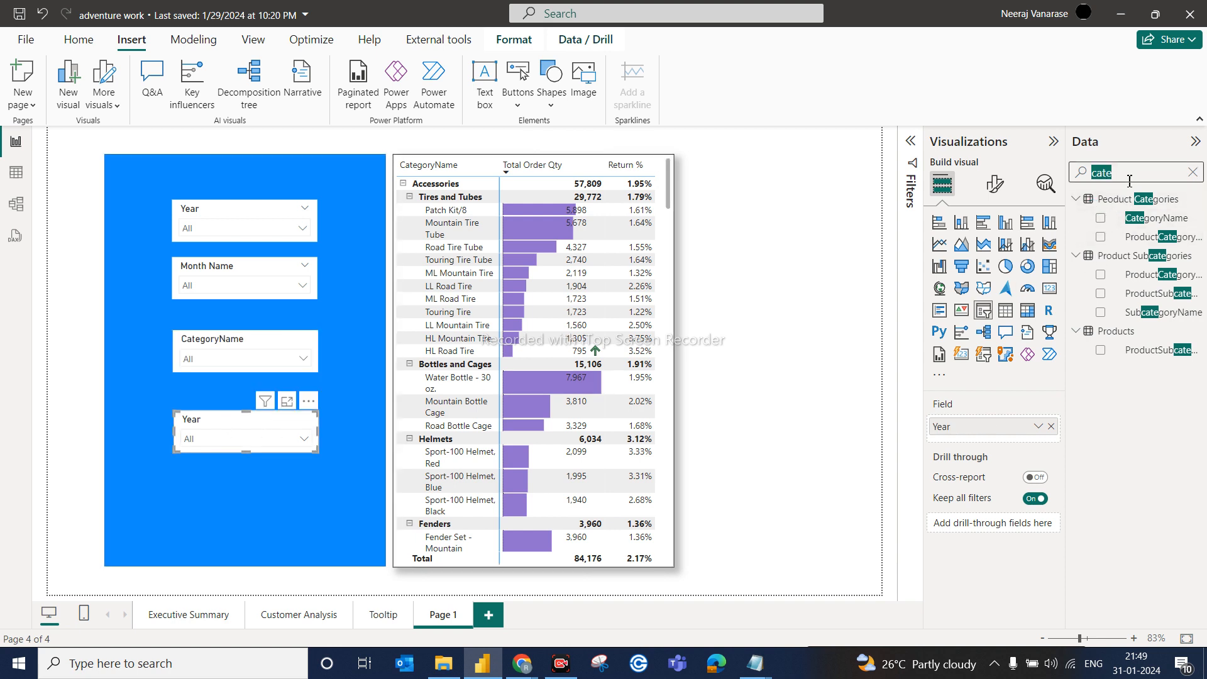
type("de")
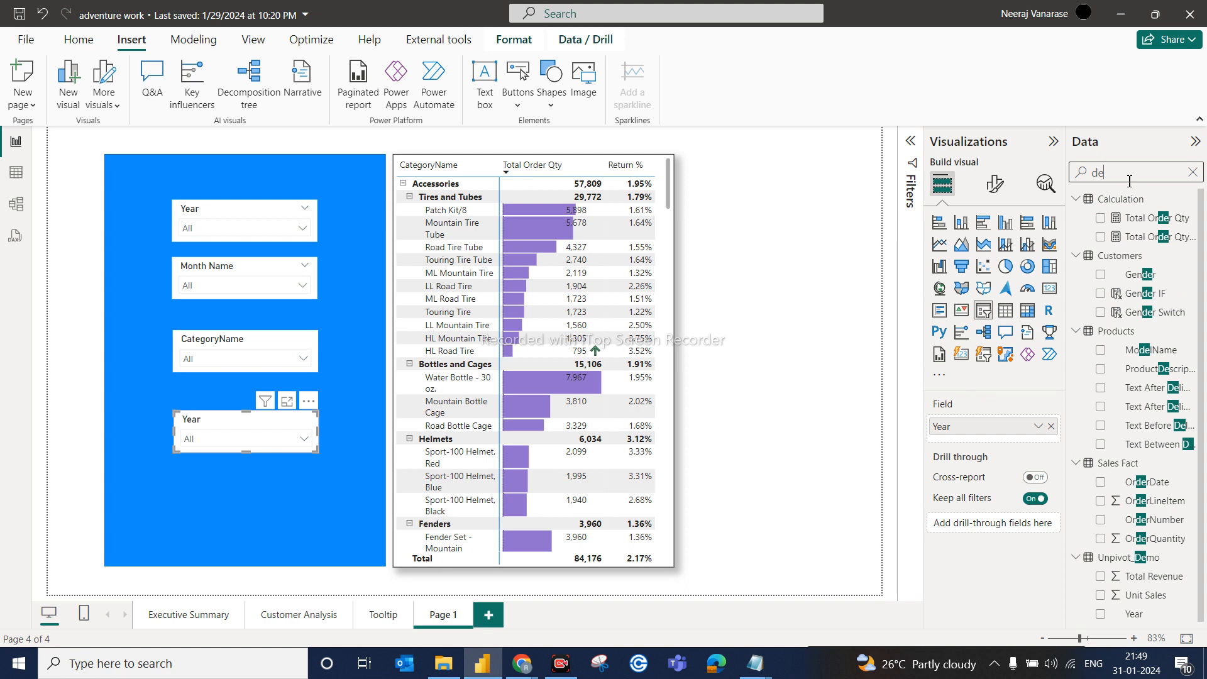
key("BackSpace")
key("BackSpace")
type("gend")
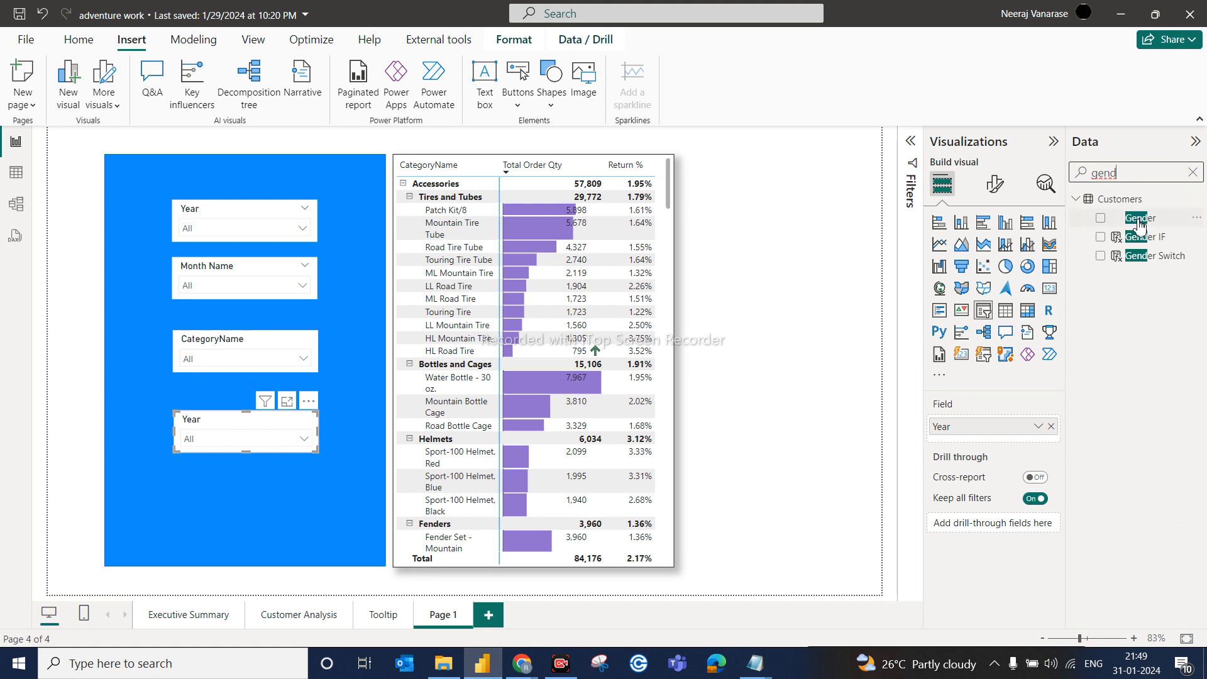
left_click_drag(1139, 220, 1020, 429)
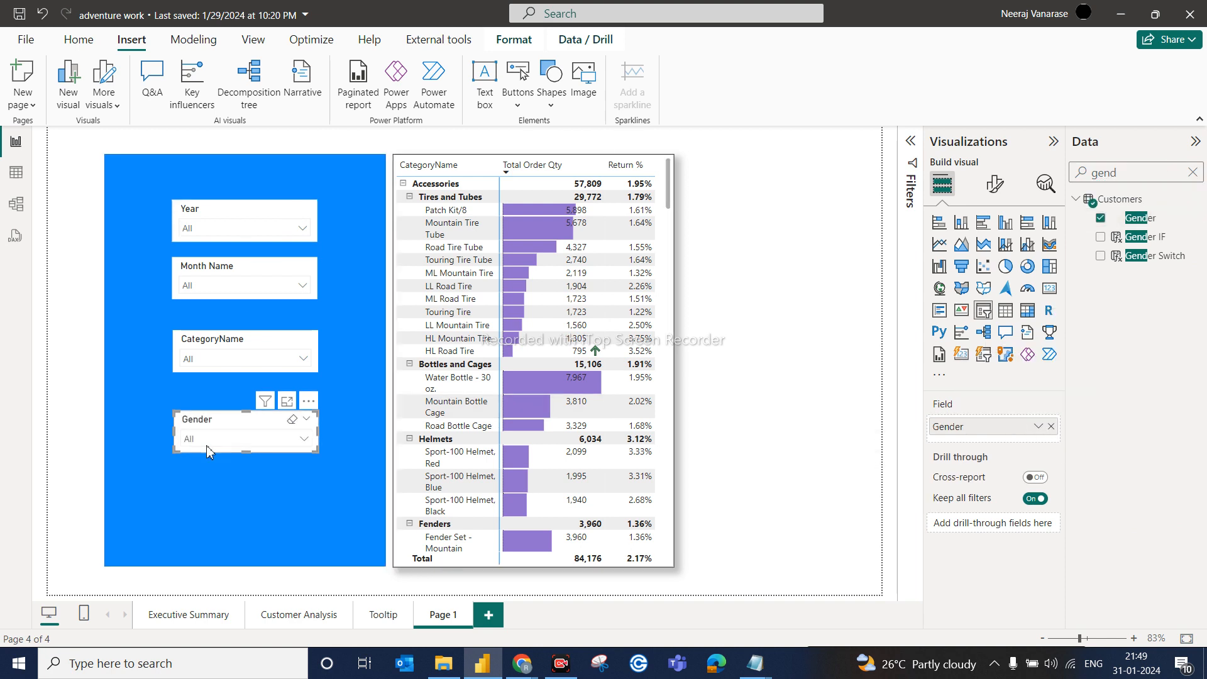
Step: Spread the Year, Month Name, CategoryName and Gender slicers evenly down the blue rectangle
left_click_drag(210, 427, 208, 478)
left_click(229, 338)
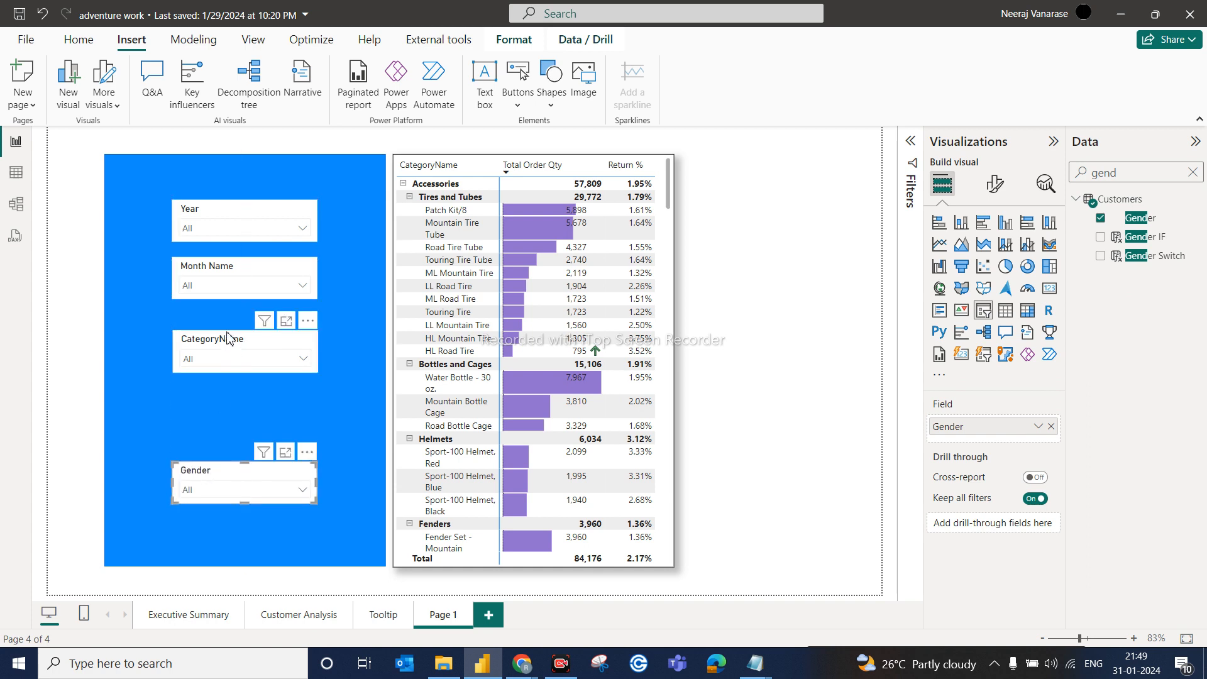
left_click_drag(231, 341, 227, 385)
left_click(235, 293)
left_click_drag(239, 273, 239, 303)
left_click(235, 209)
left_click_drag(234, 210, 234, 225)
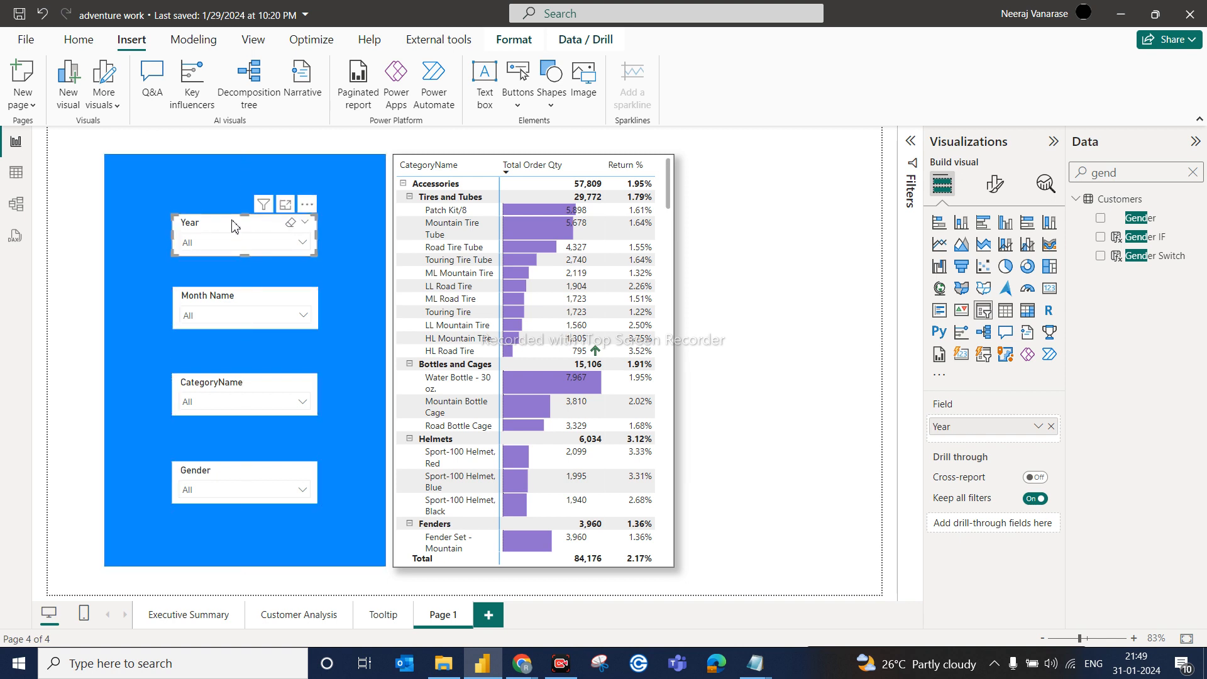
left_click(792, 250)
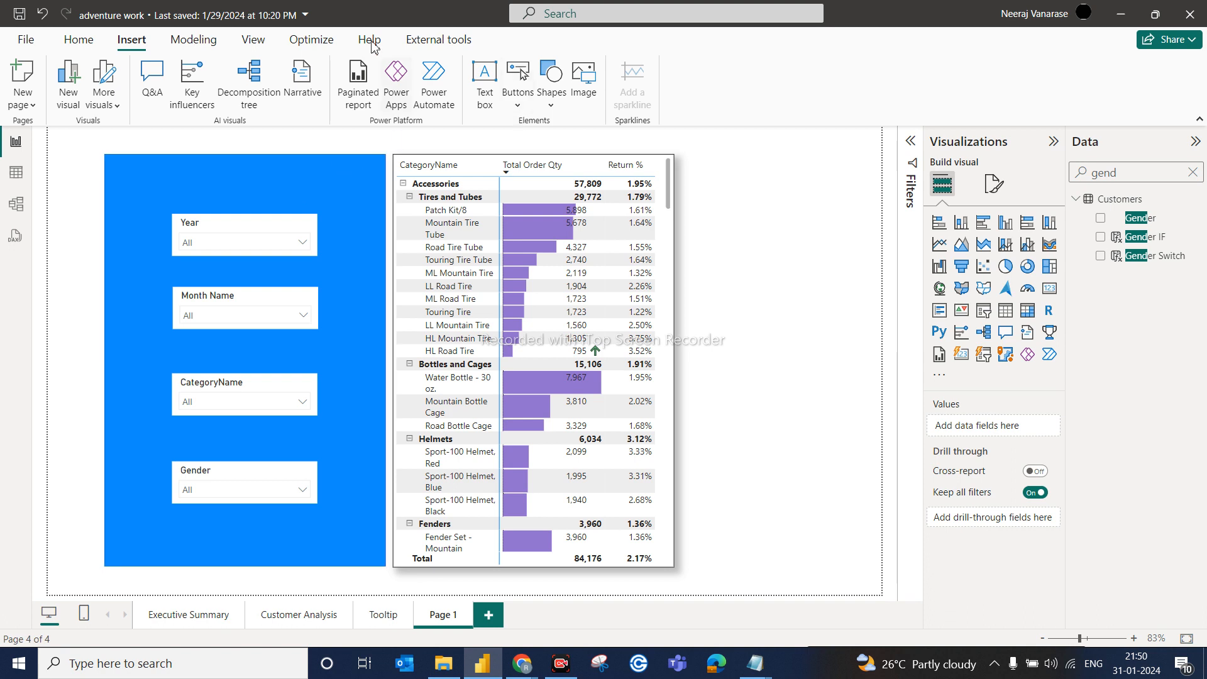
Step: Show the Bookmarks and Selection panes, collapse Bookmarks, and check which object the Shape layer refers to
left_click(253, 40)
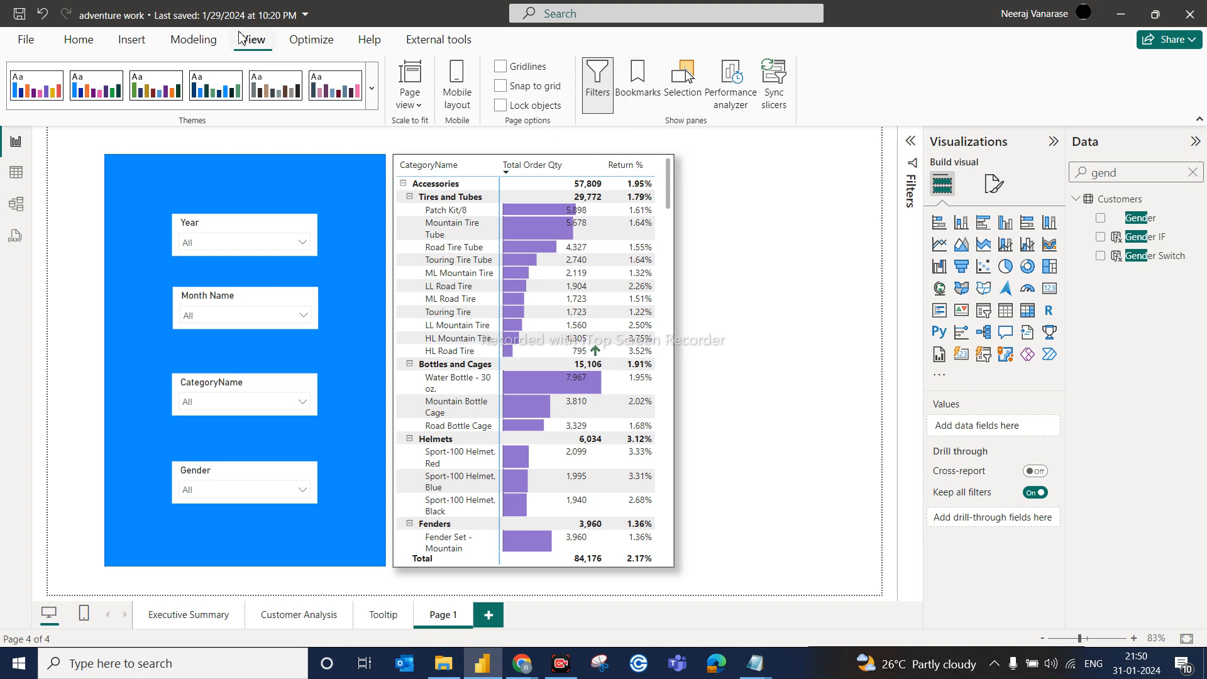
left_click(651, 93)
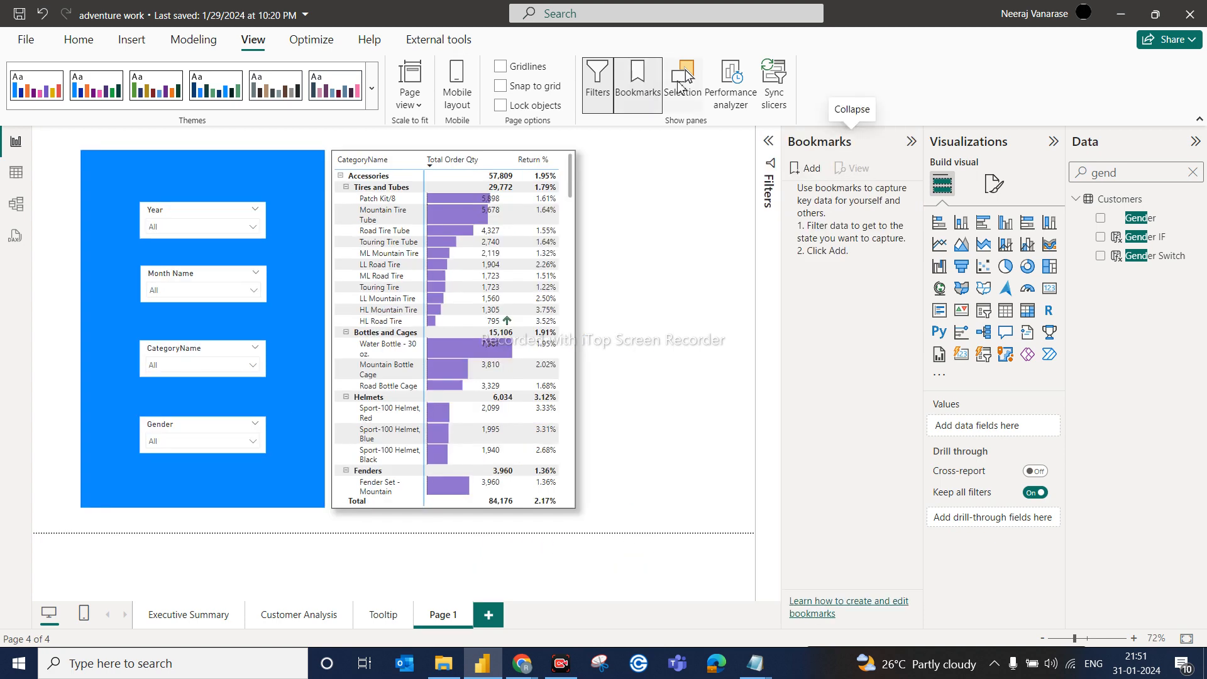
left_click(691, 85)
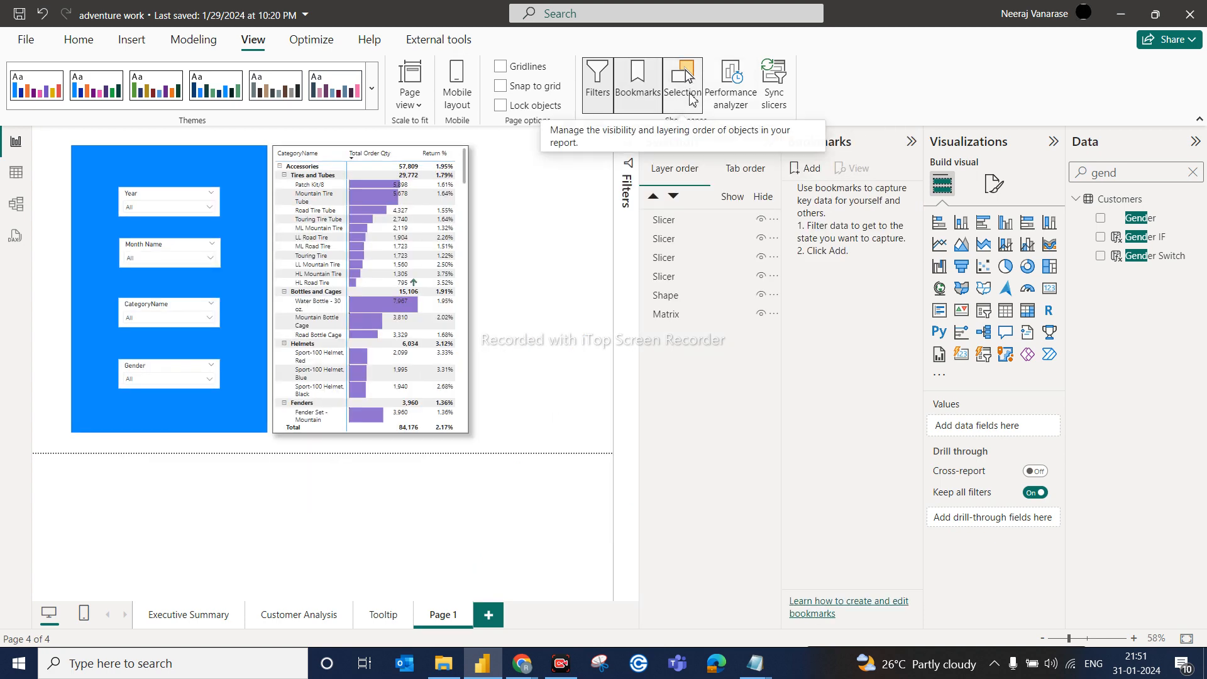
left_click(911, 141)
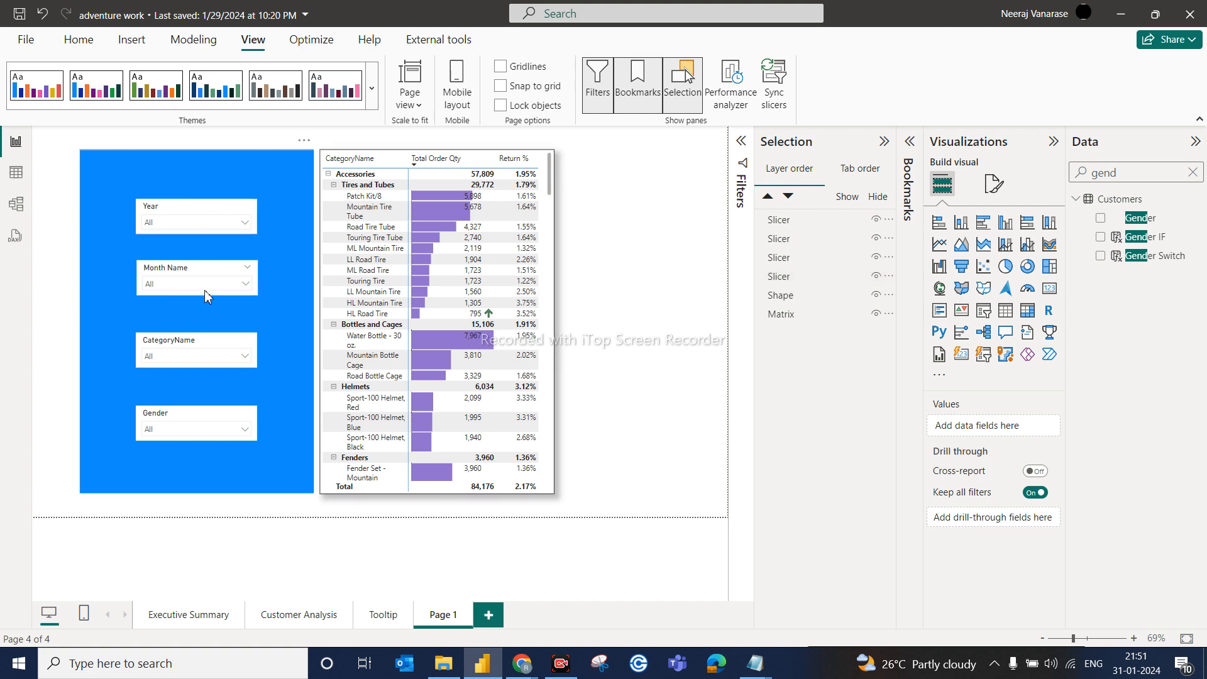
left_click(783, 298)
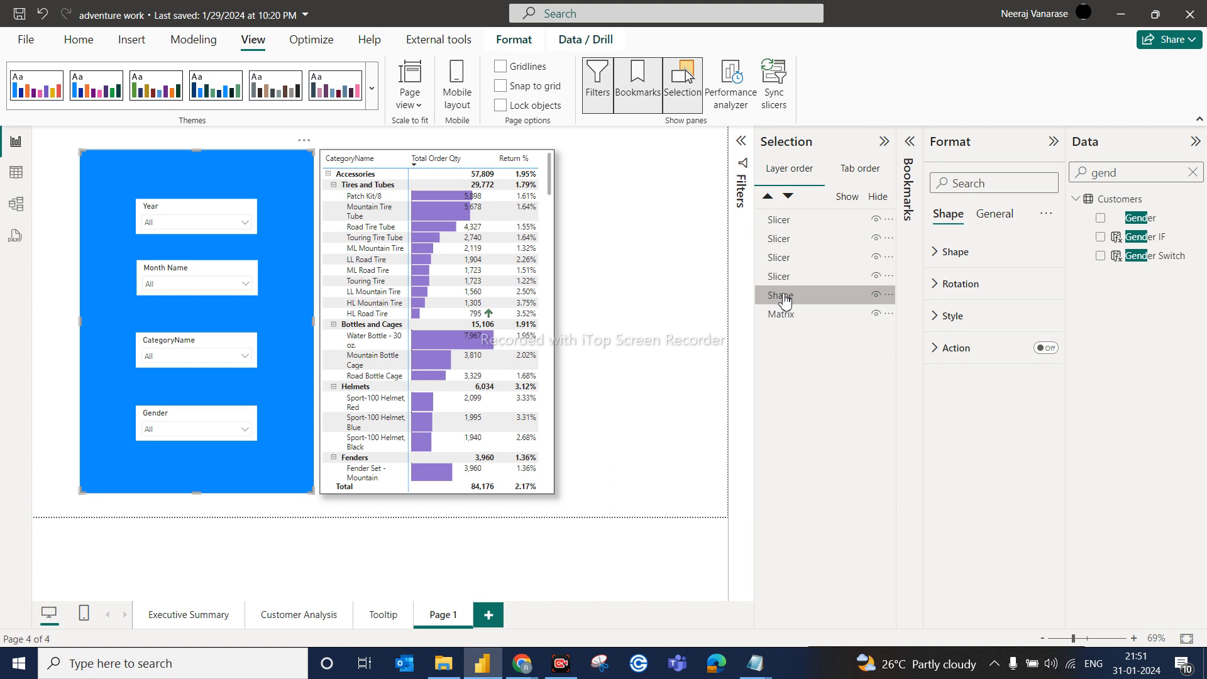
left_click(693, 351)
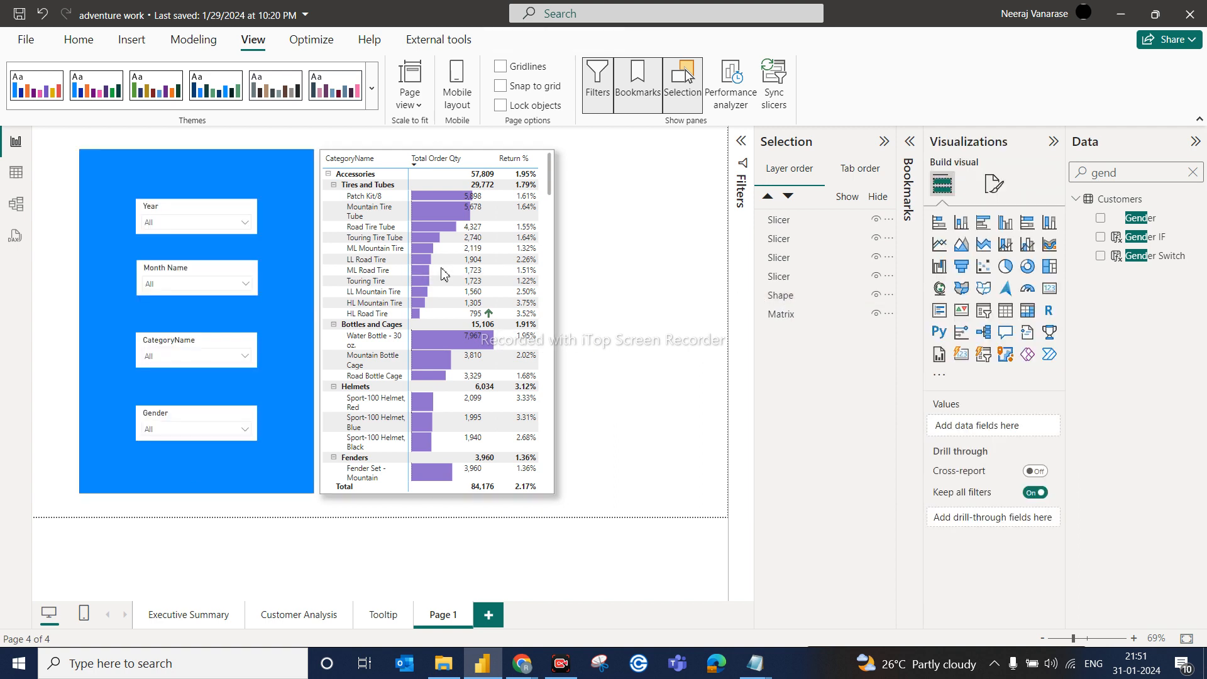
Step: Rename the Gender slicer's layer "Gender Slicer" and the CategoryName slicer's layer "Cate Name Slicer"
left_click(778, 265)
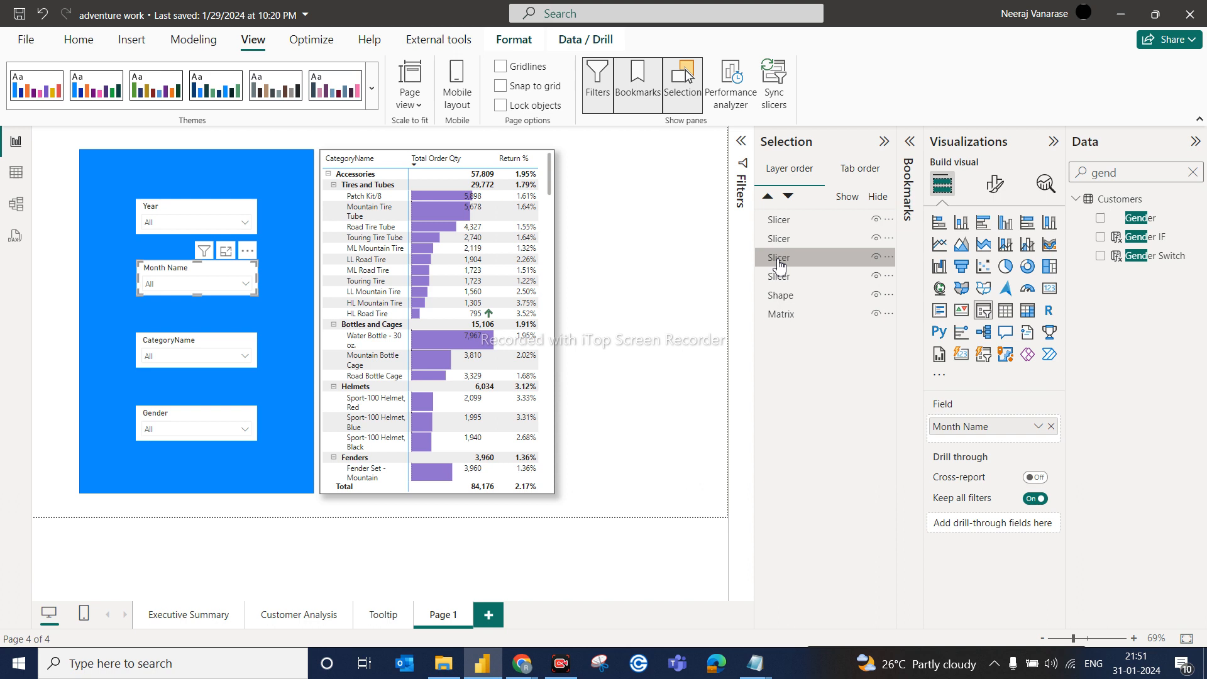
left_click(783, 224)
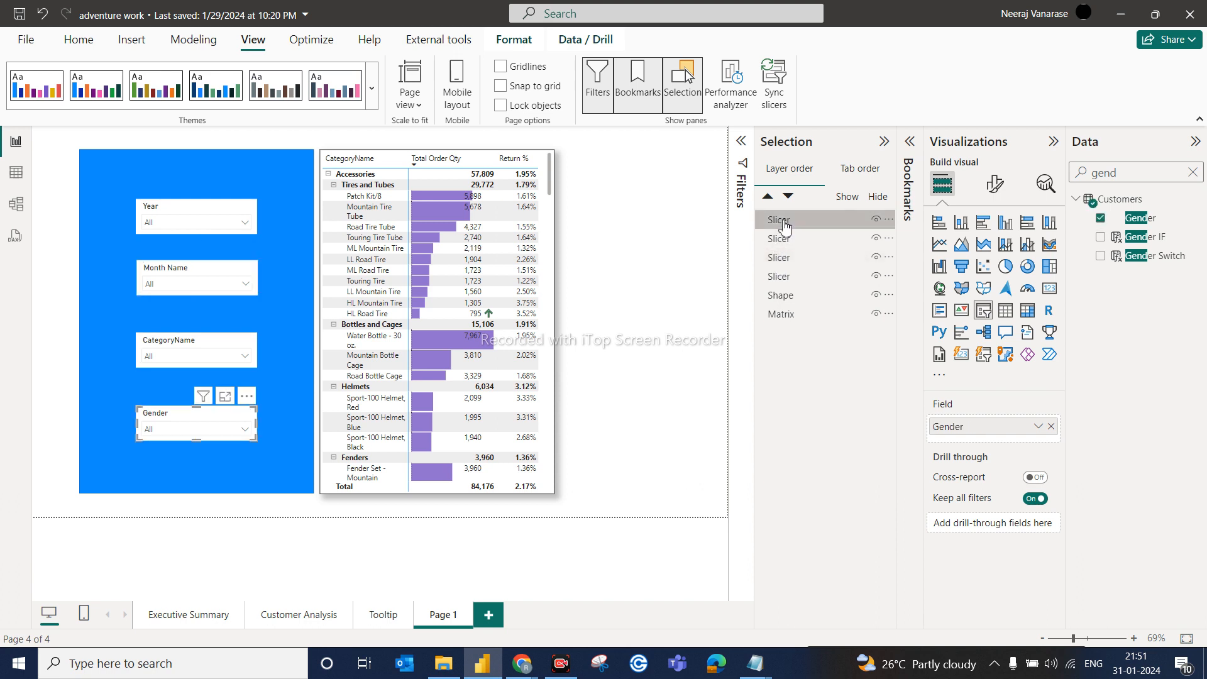
double_click(784, 221)
type("Gender")
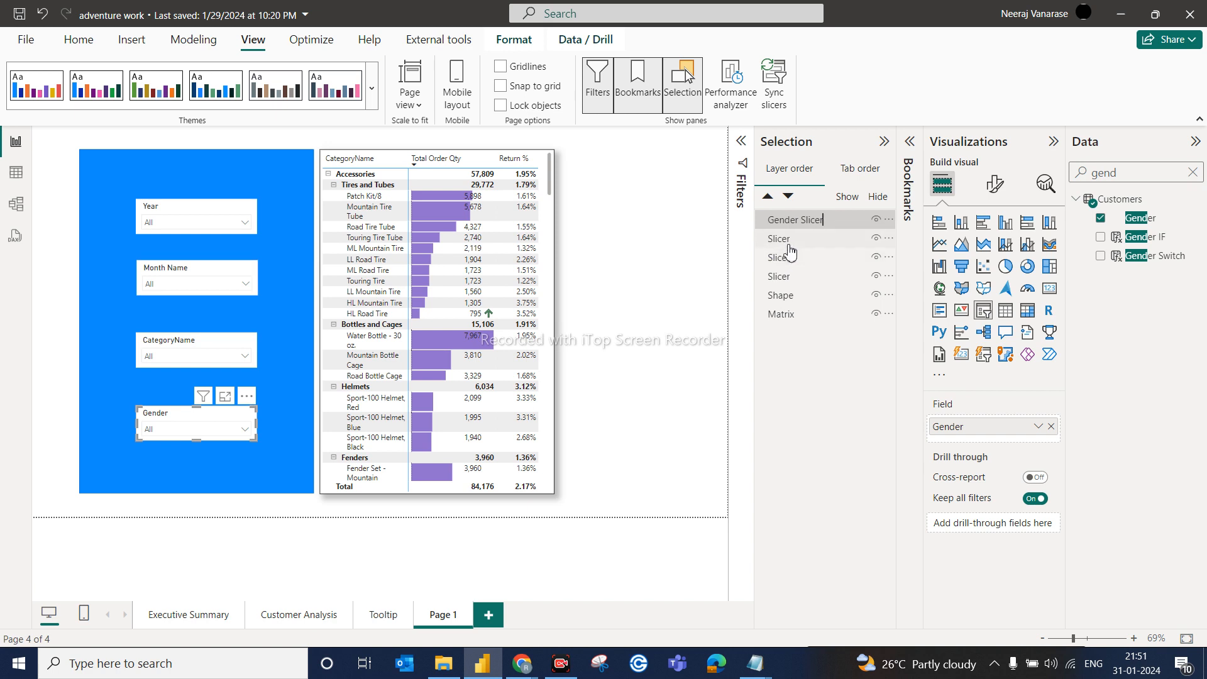
left_click(790, 246)
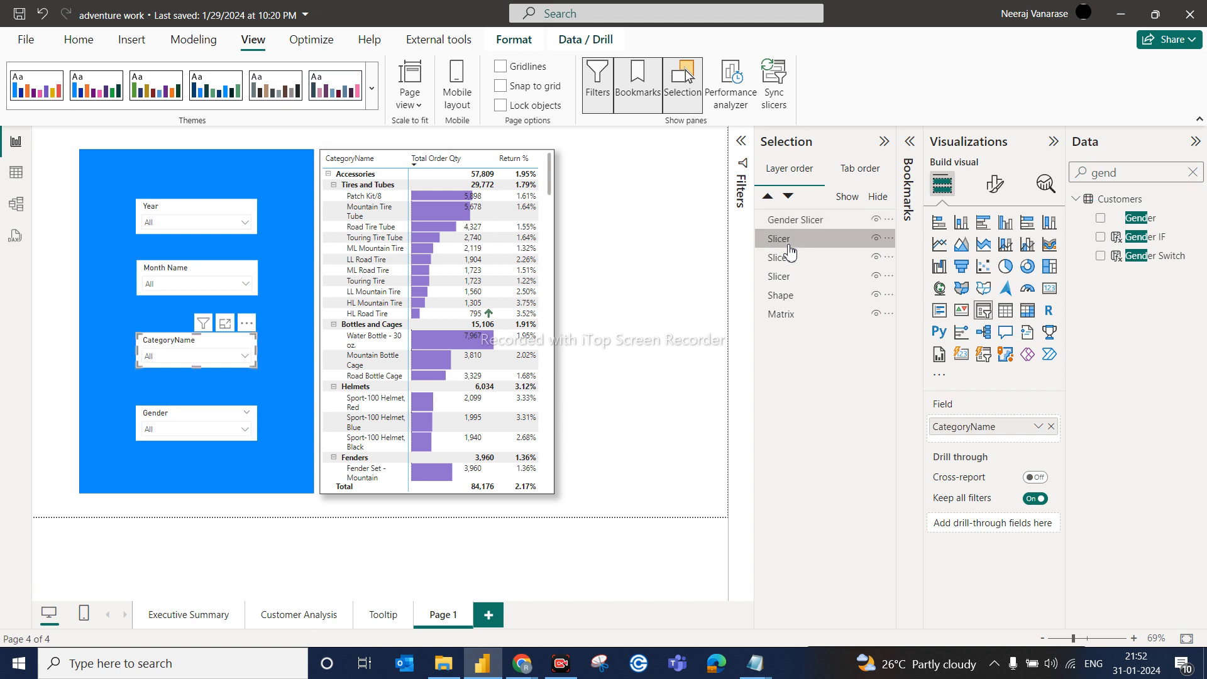
double_click(790, 246)
type("Cate Name")
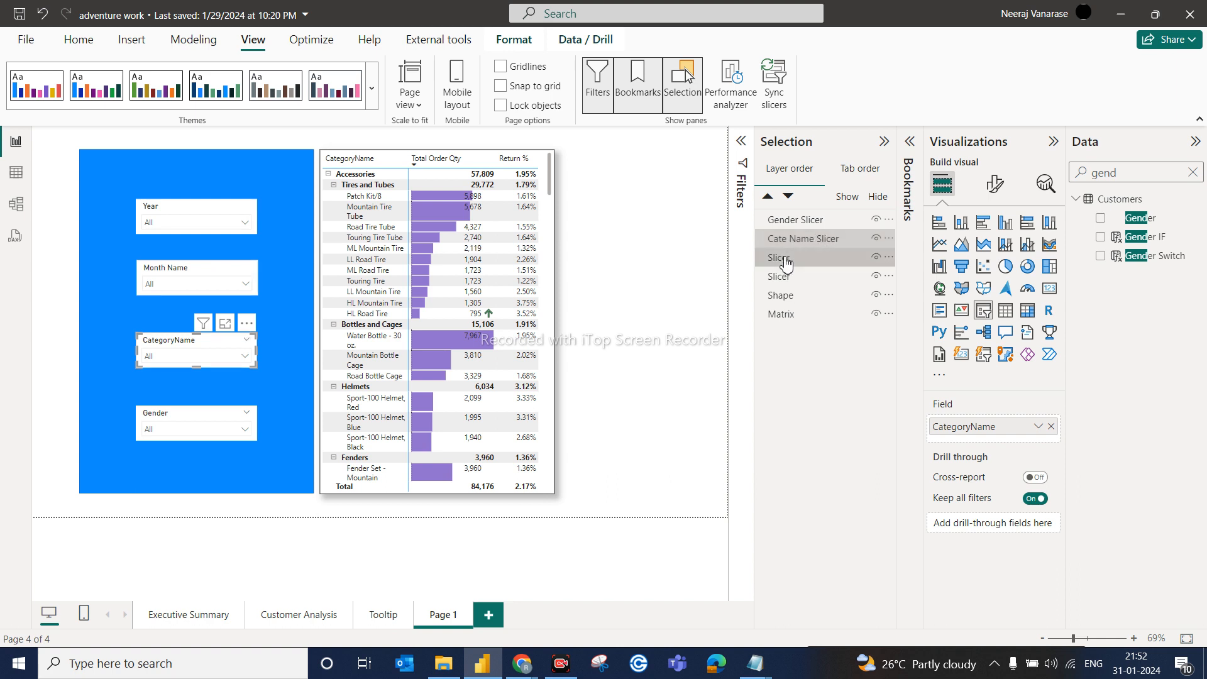
Step: Rename the Month Name slicer's layer "Month Slicer" and the Year slicer's layer "Year Slicer"
left_click(786, 257)
double_click(786, 260)
type("Month")
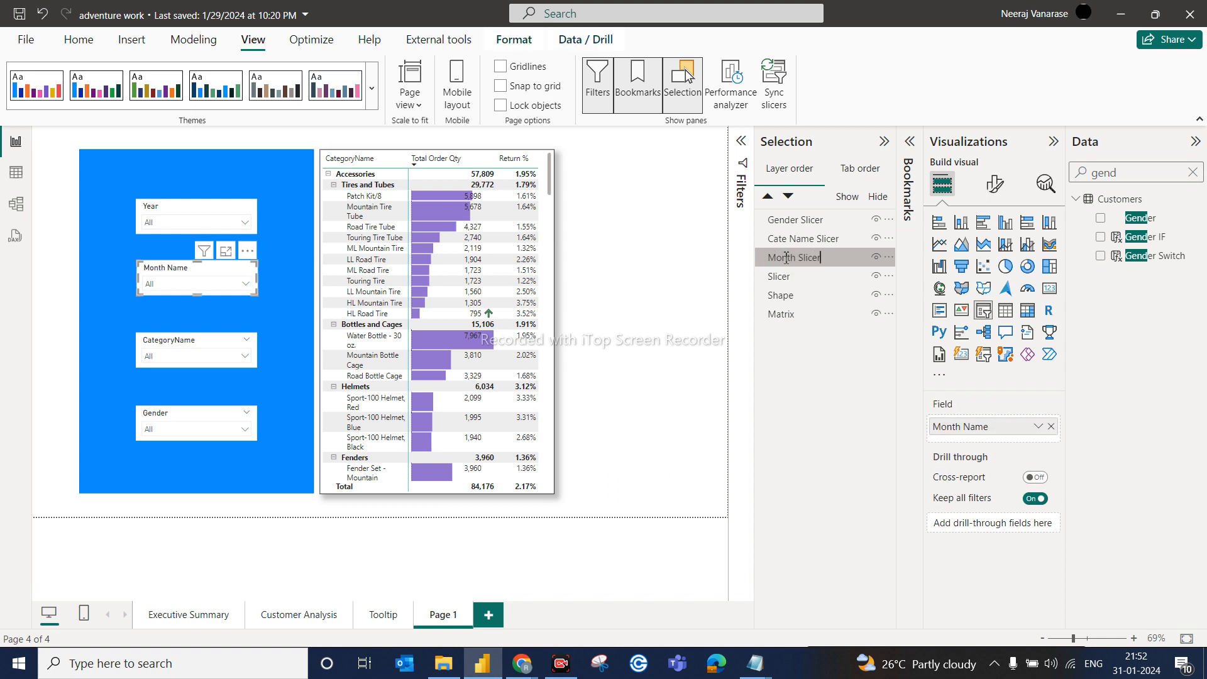
left_click(780, 277)
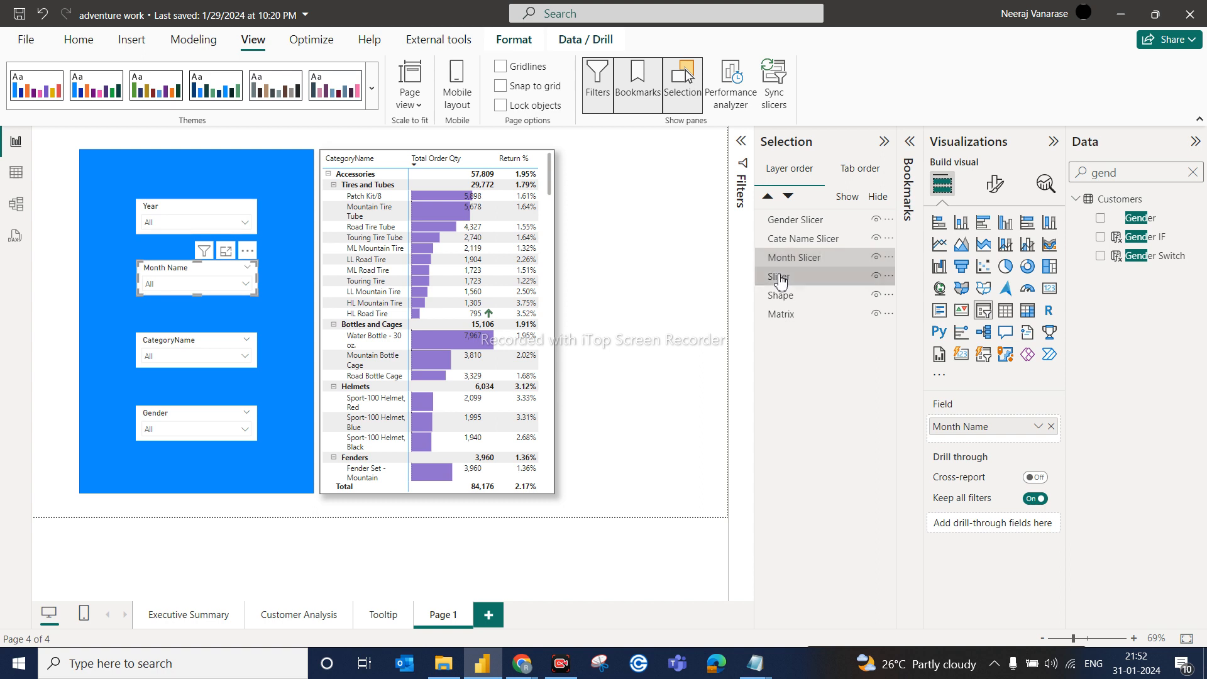
double_click(780, 277)
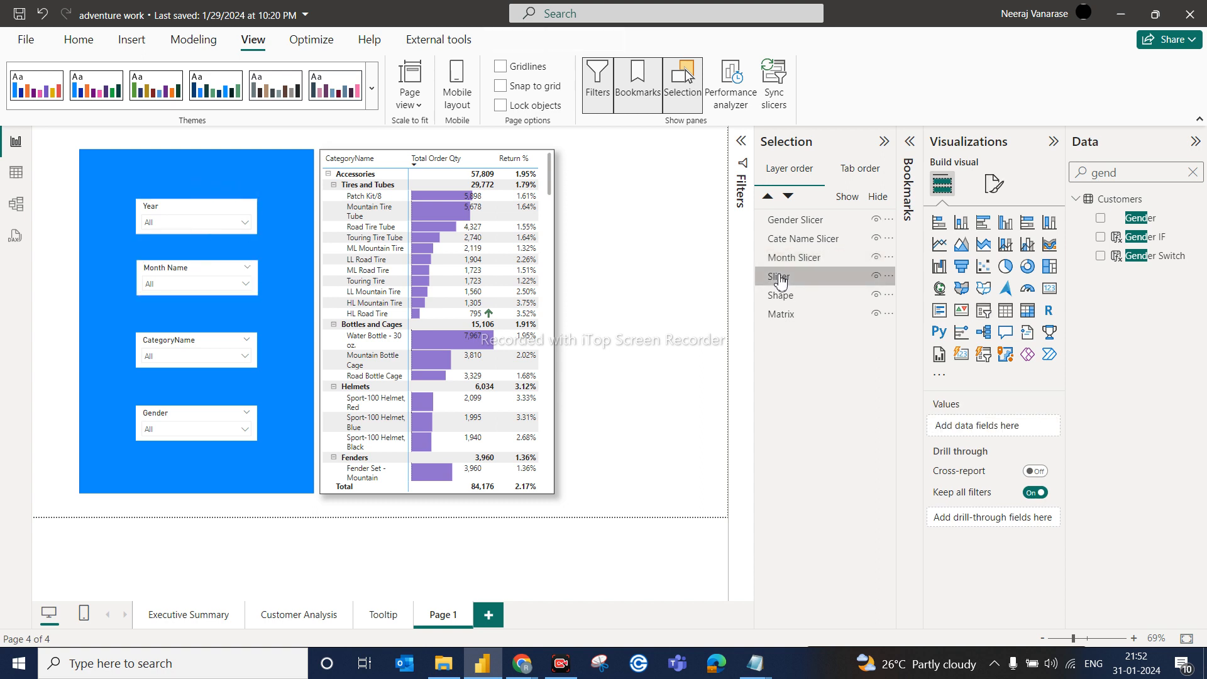
type("Year")
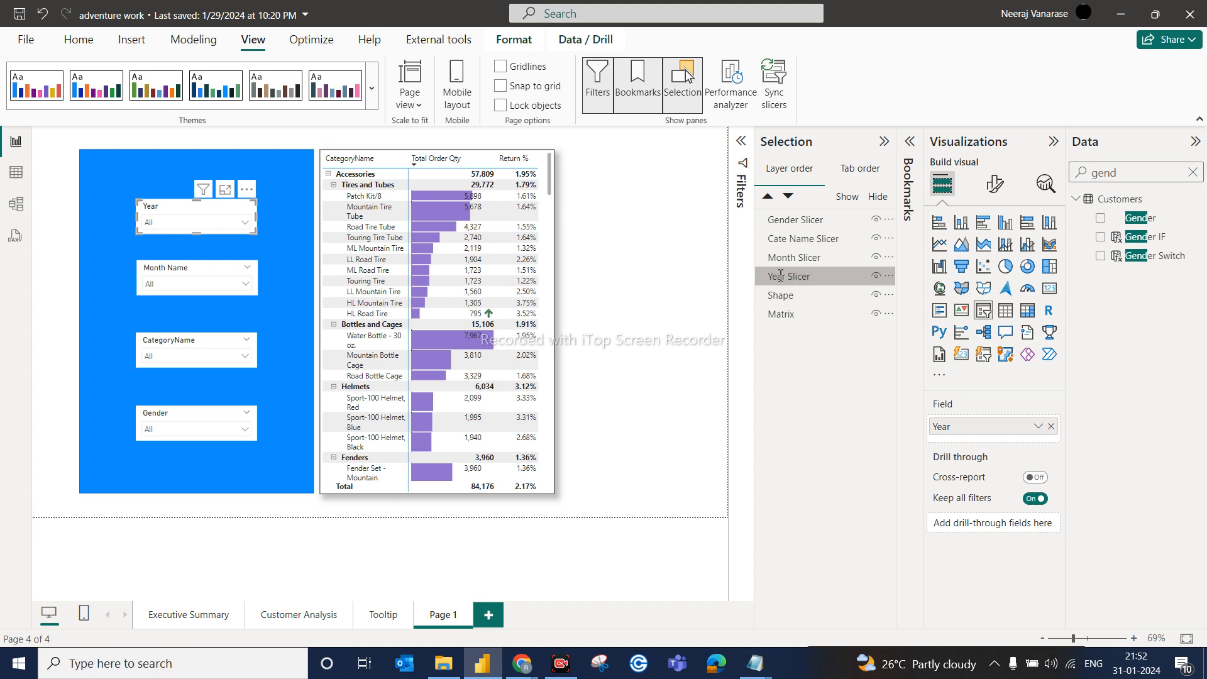
Step: Rename the blue rectangle's Shape layer "Blanket"
left_click(784, 298)
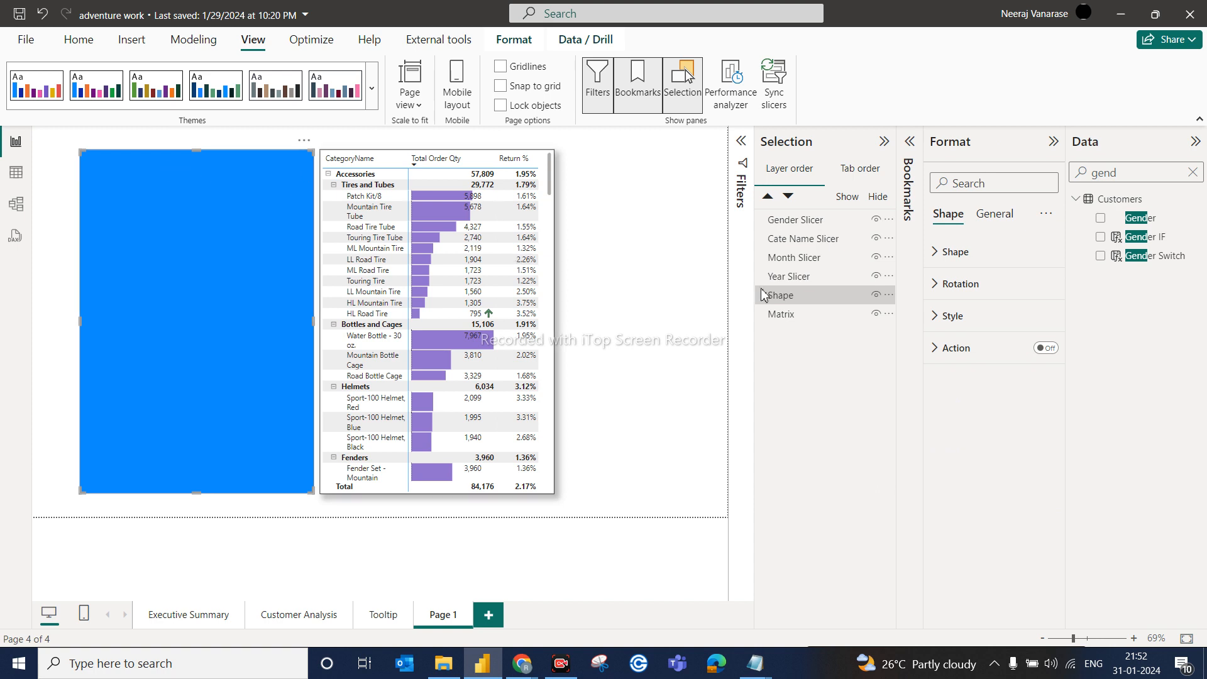
double_click(784, 297)
type("Blanket")
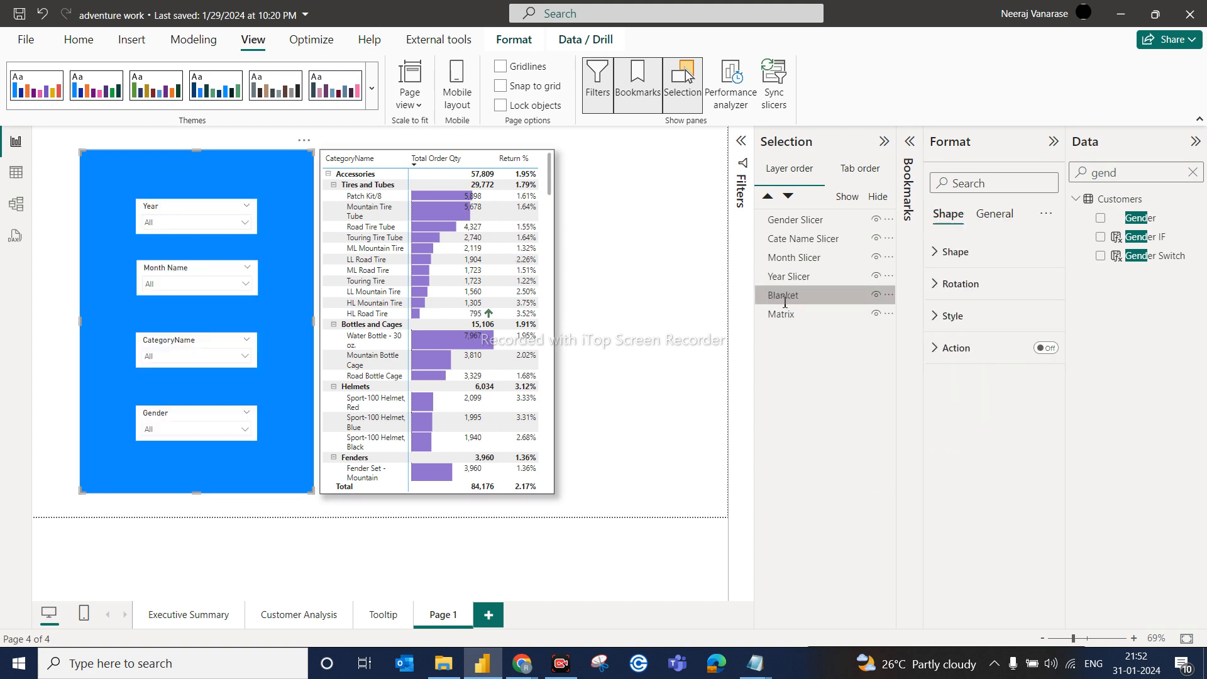
key("Return")
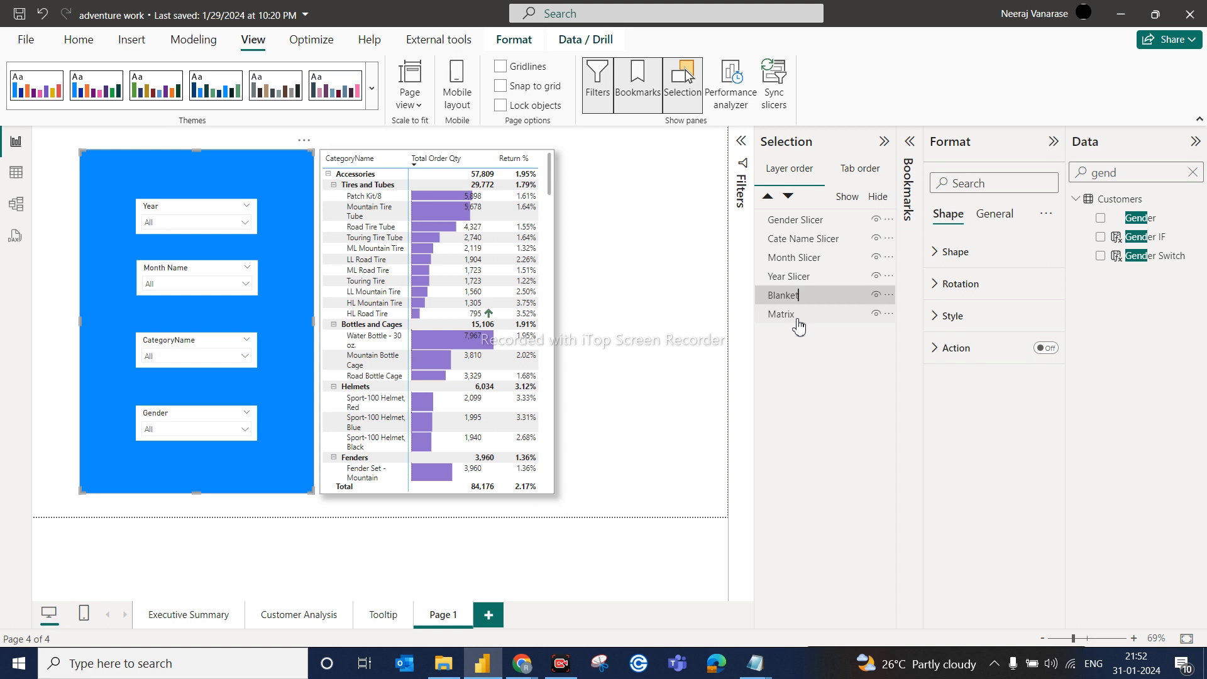
Step: Check which report object each entry of the layer order belongs to, from the matrix and slicers to the blue rectangle
left_click(783, 314)
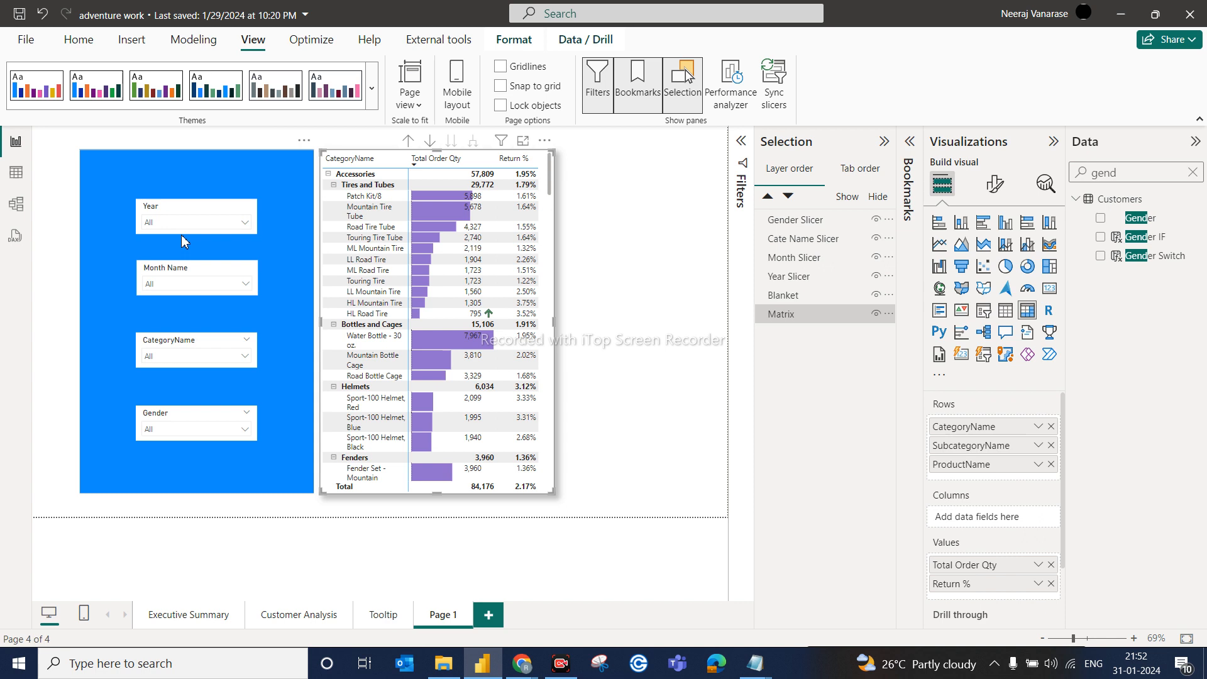
left_click(801, 224)
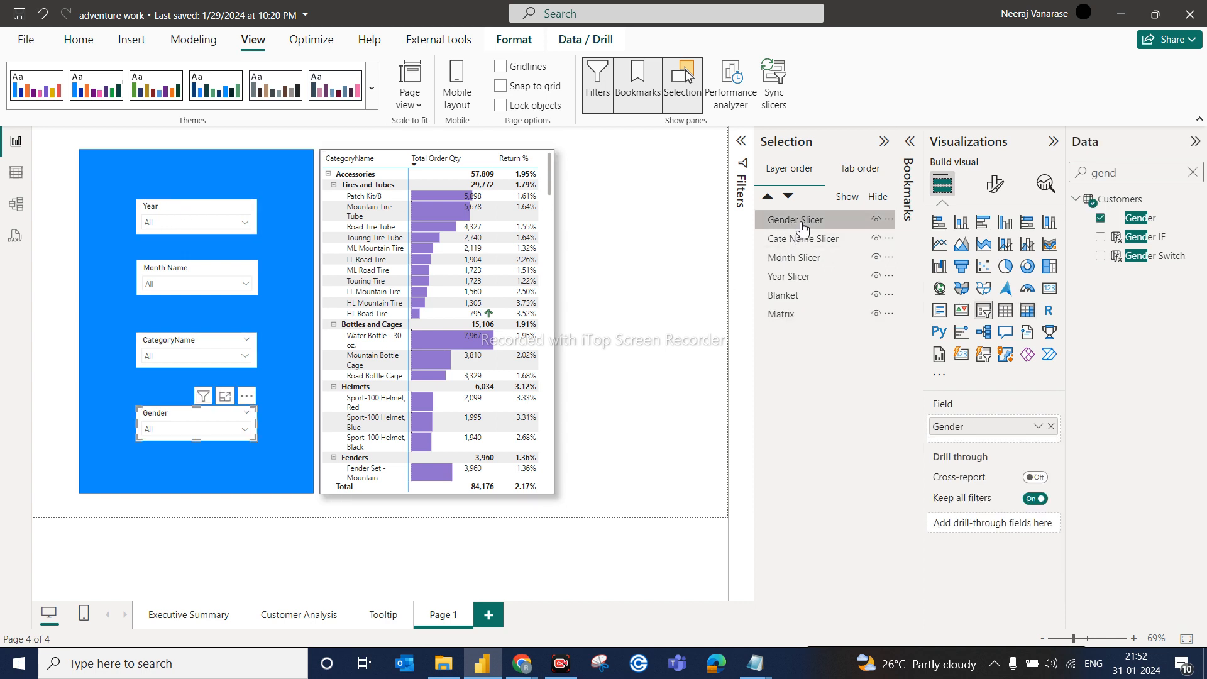
left_click(794, 242)
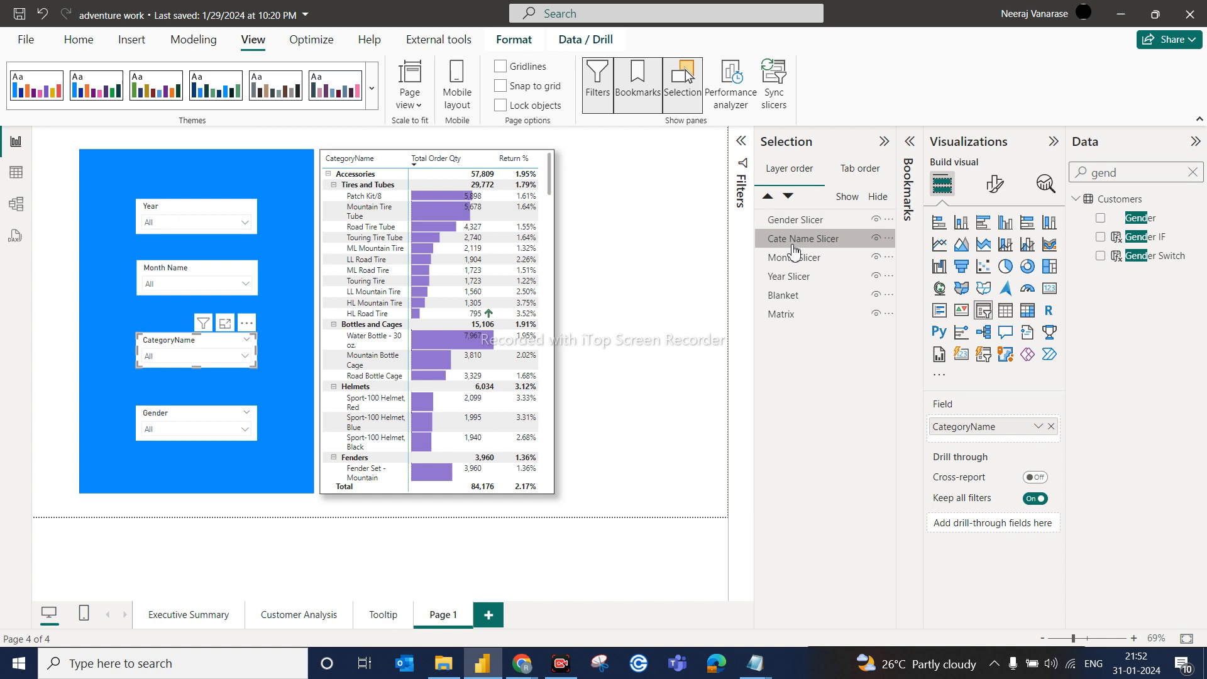
left_click(794, 258)
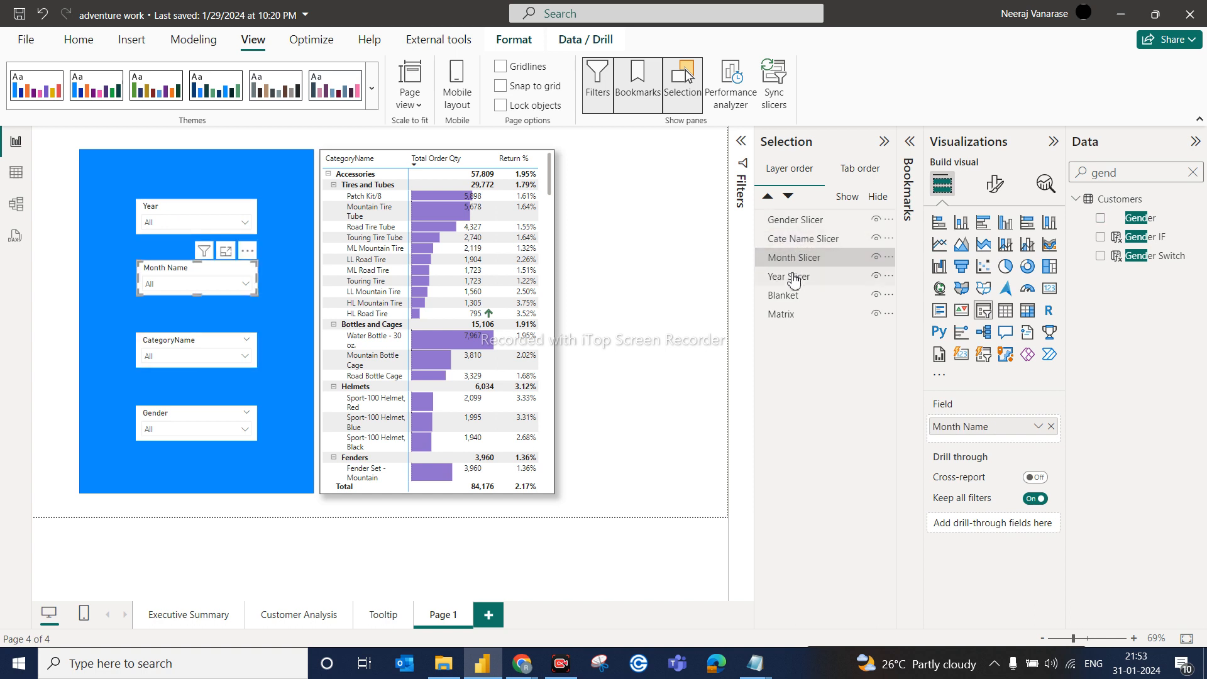
left_click(794, 279)
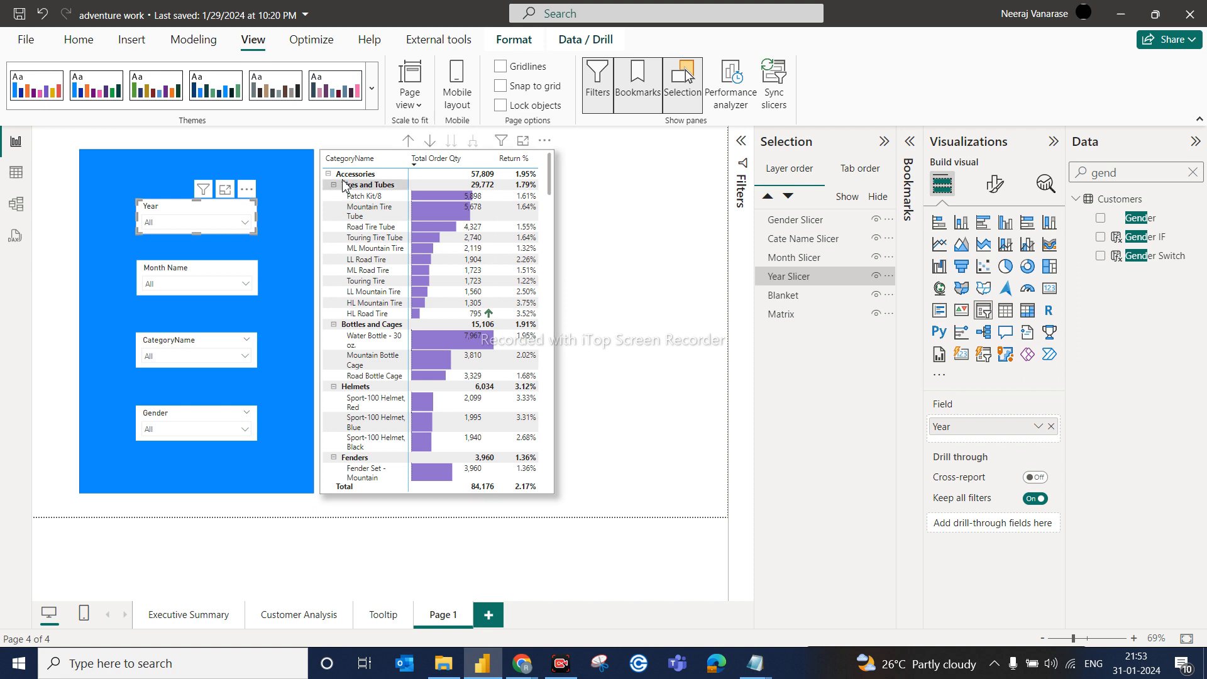
left_click(137, 164)
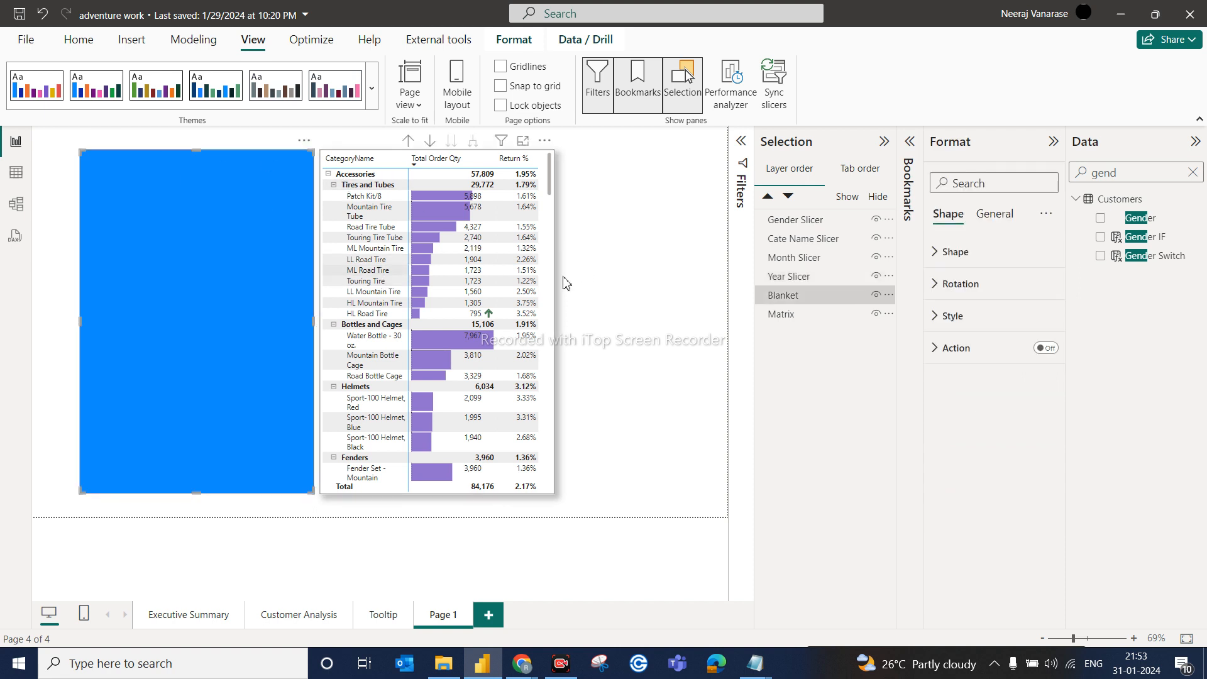
left_click(614, 303)
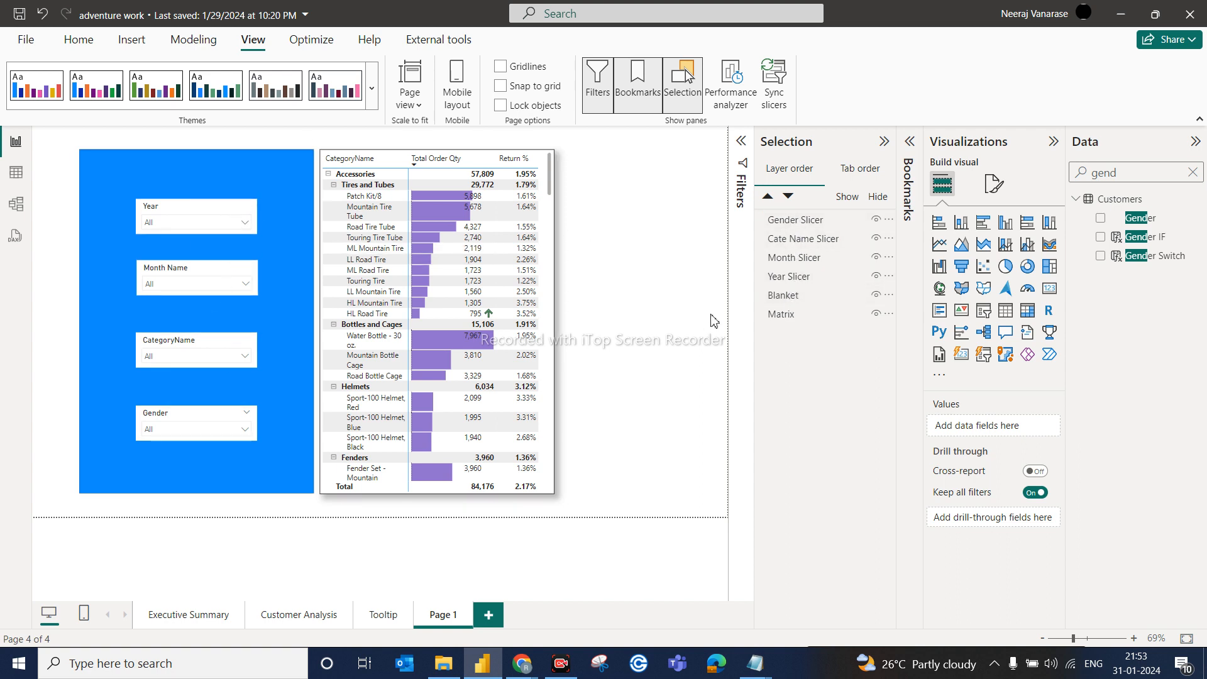
Step: Move the Blanket layer above Year Slicer in the layer order and return it to just below Year Slicer
left_click(794, 300)
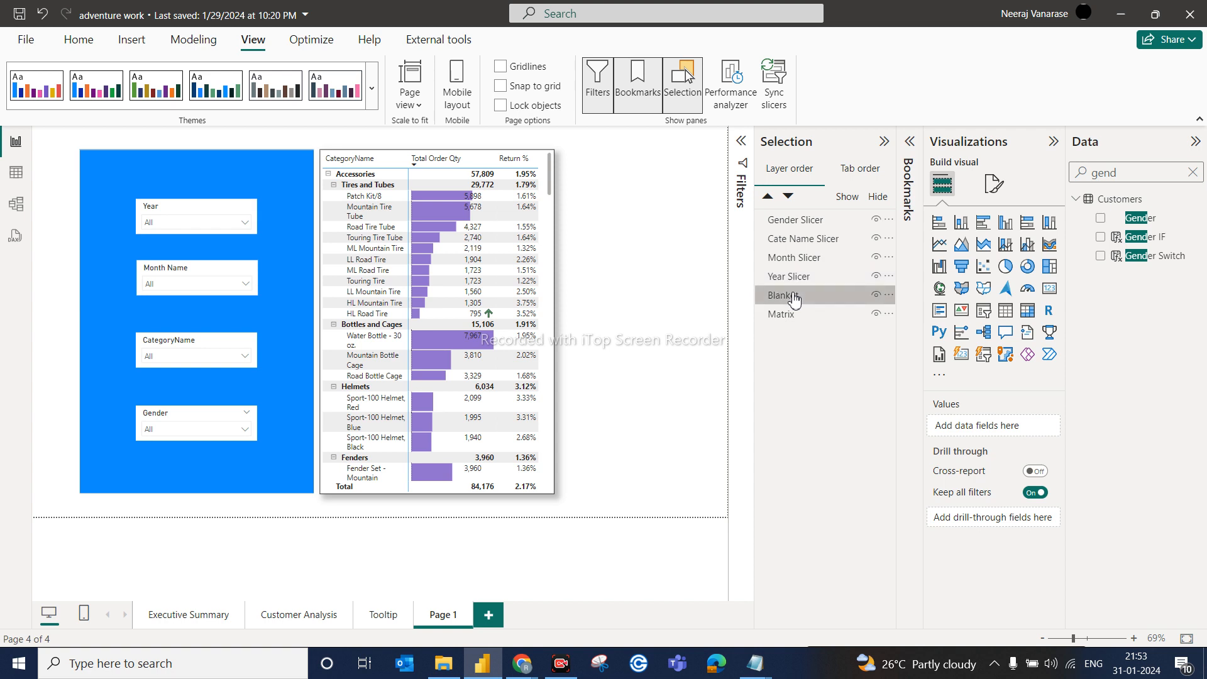
left_click_drag(794, 300, 795, 277)
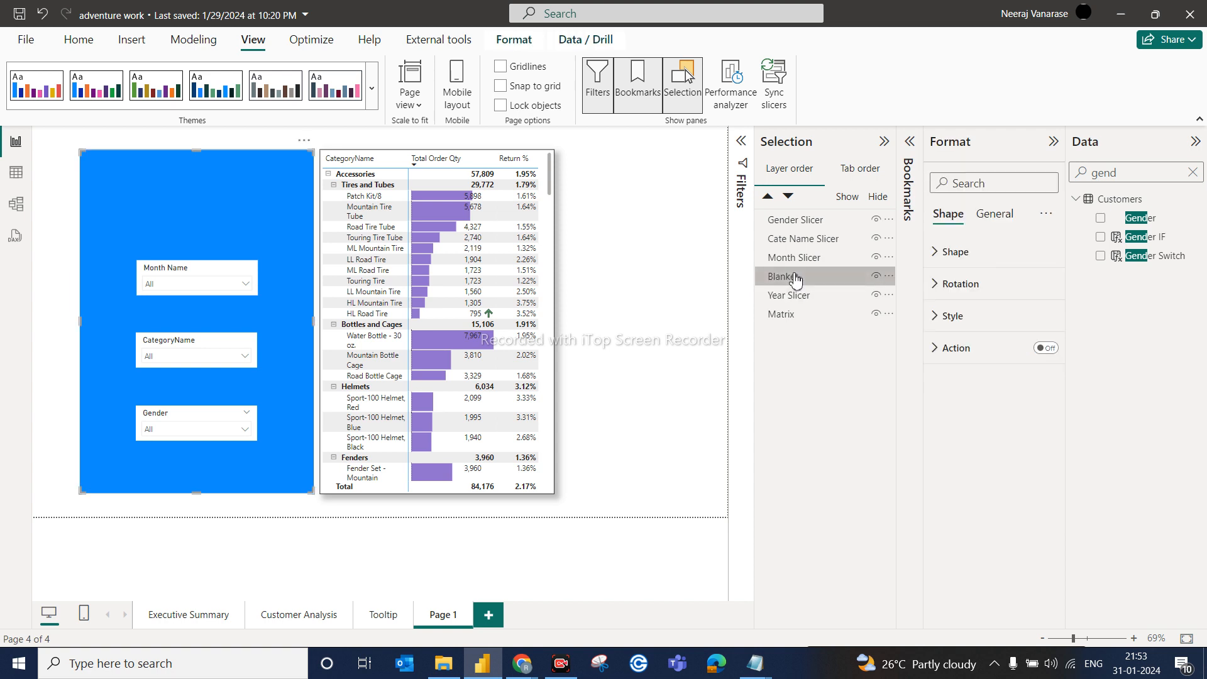
left_click(664, 288)
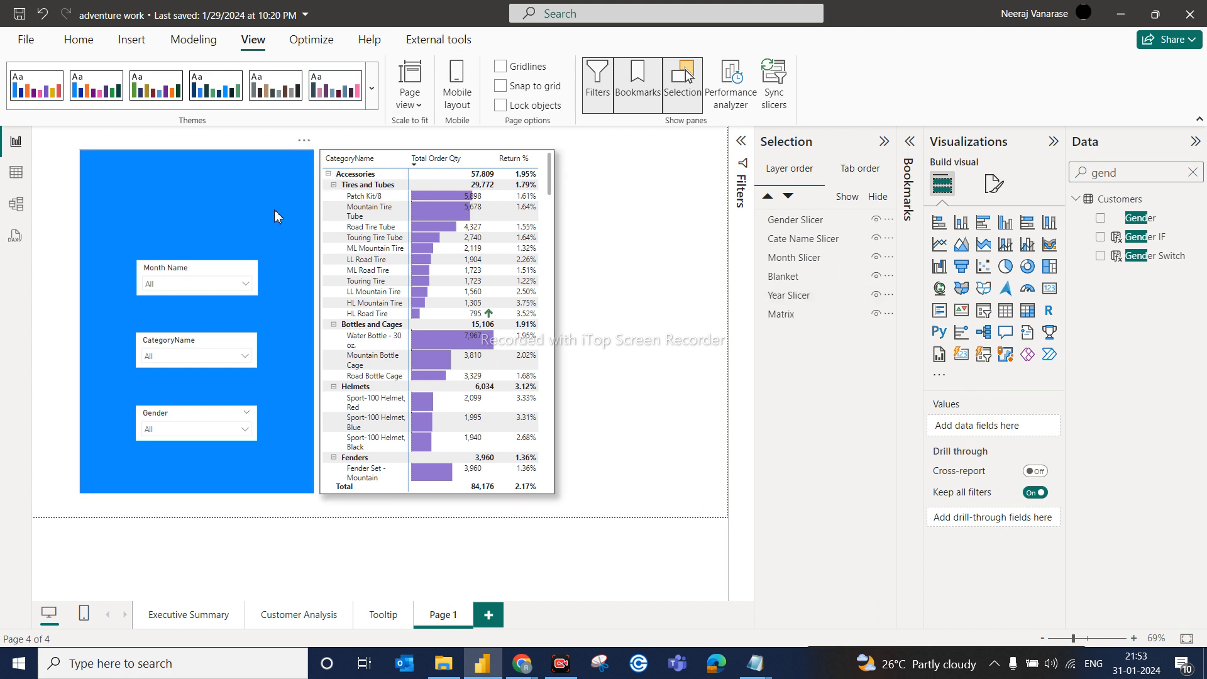
left_click(271, 180)
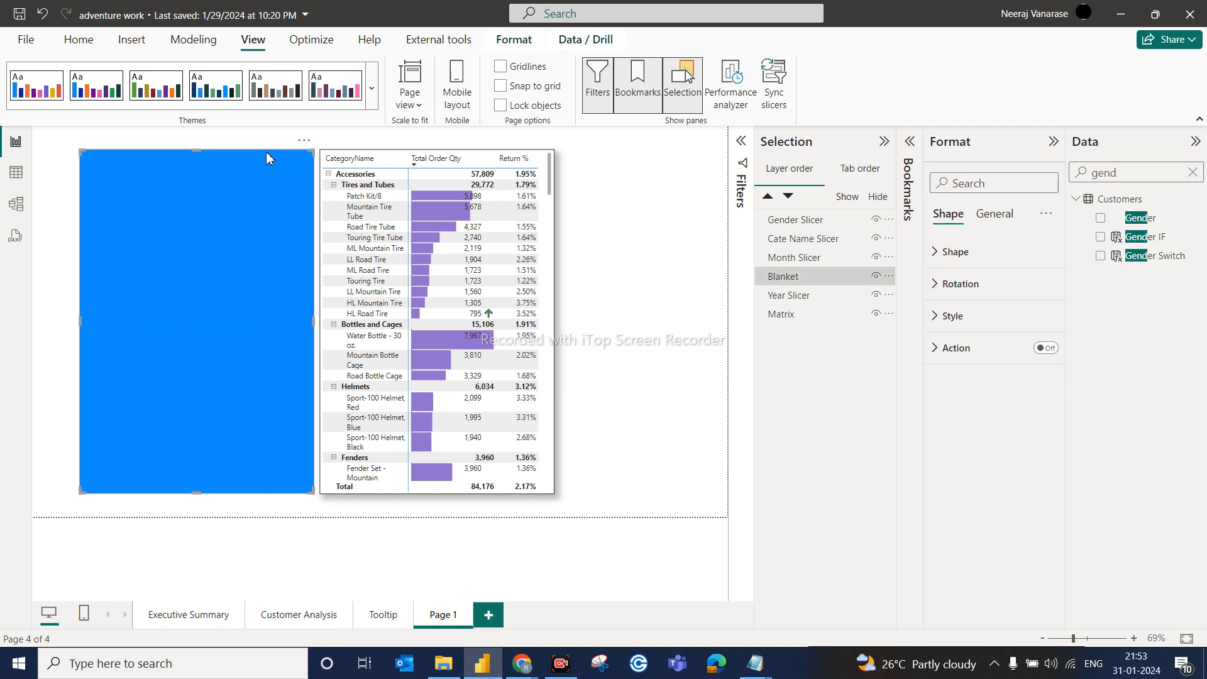
mouse_move(196, 152)
left_mouse_down()
mouse_move(212, 312)
mouse_move(205, 154)
left_mouse_up()
left_click(647, 269)
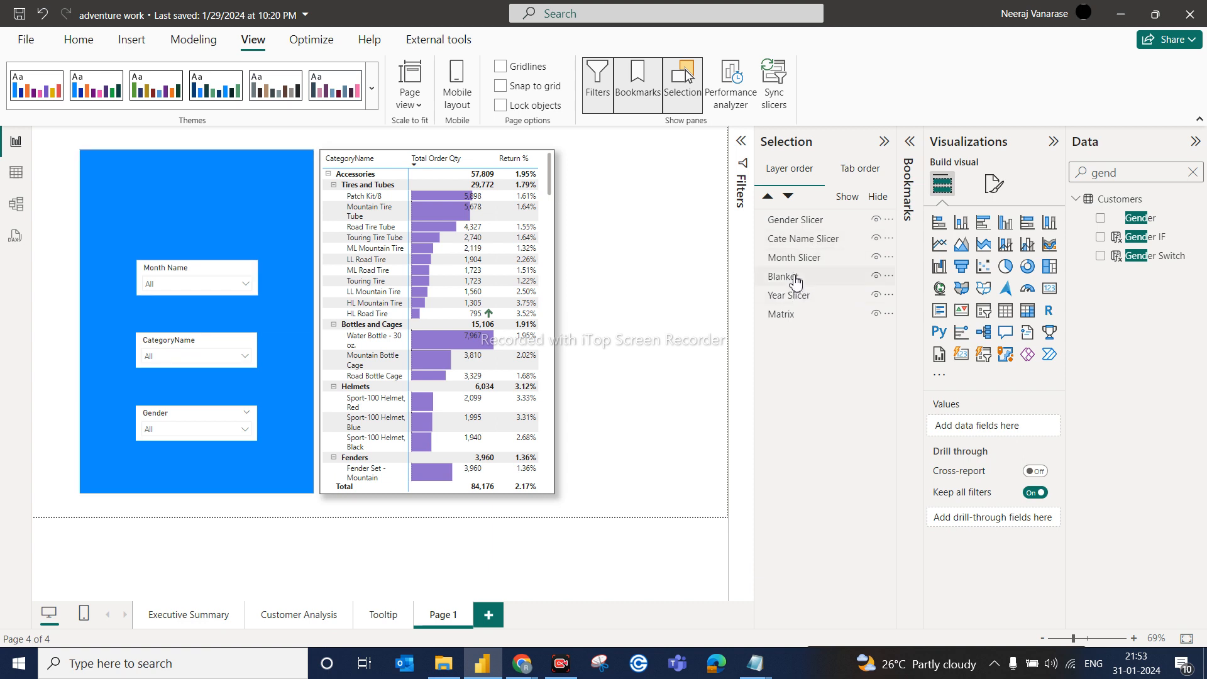
left_click_drag(796, 279, 817, 302)
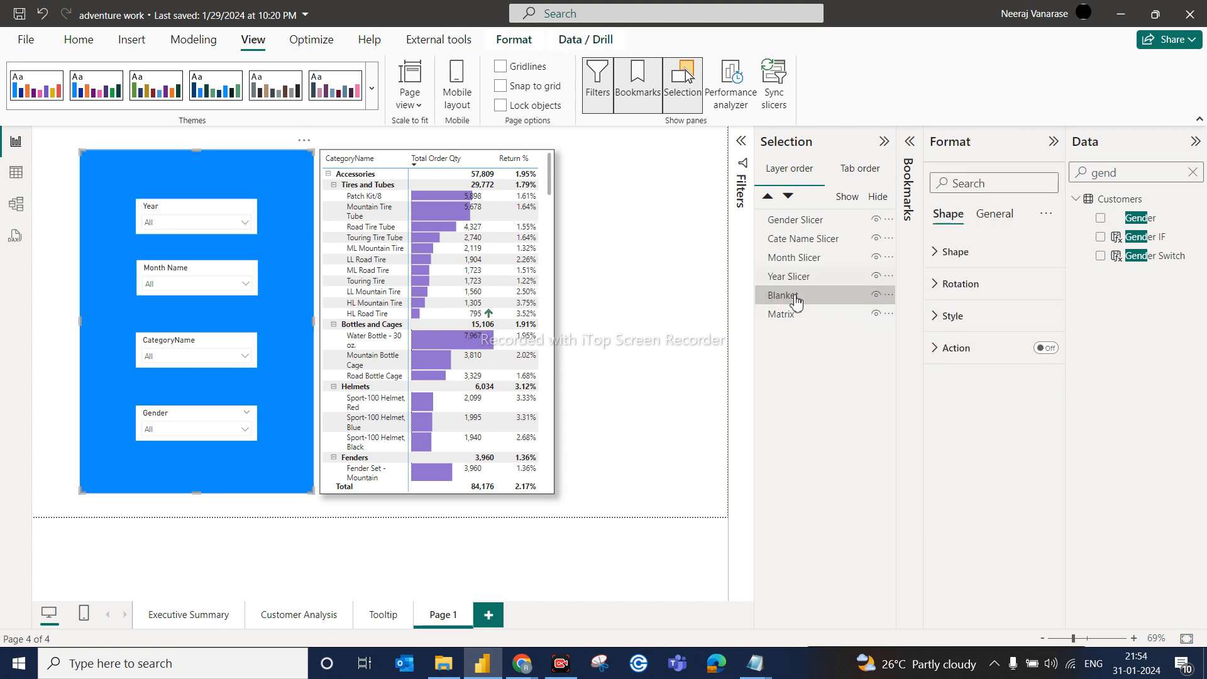
left_click(686, 347)
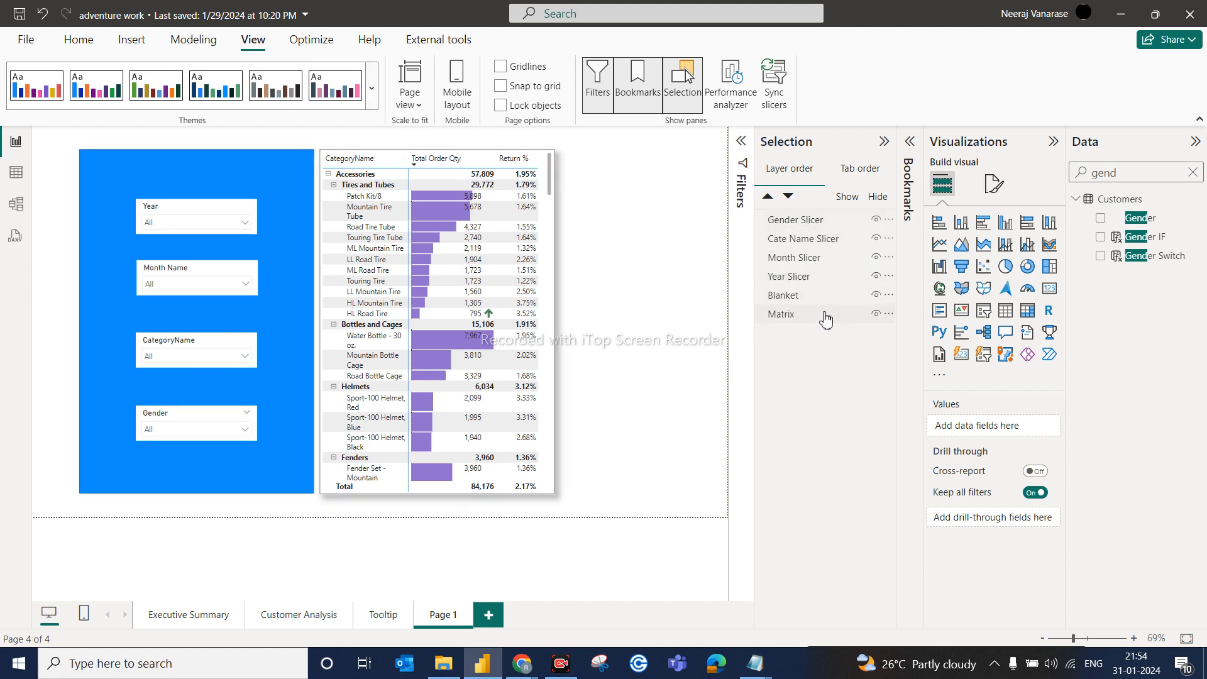
Step: Move the Blanket layer above Cate Name Slicer and place the Gender slicer over the matrix's lower rows
left_click_drag(787, 296, 803, 251)
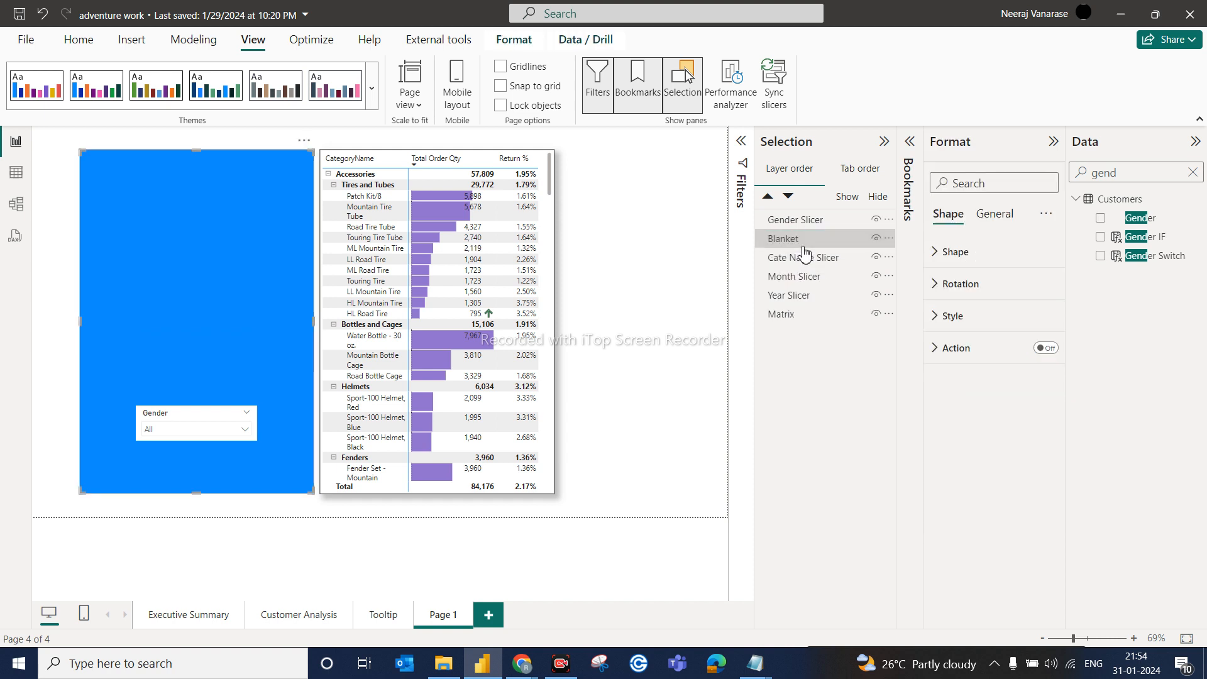
left_click(656, 277)
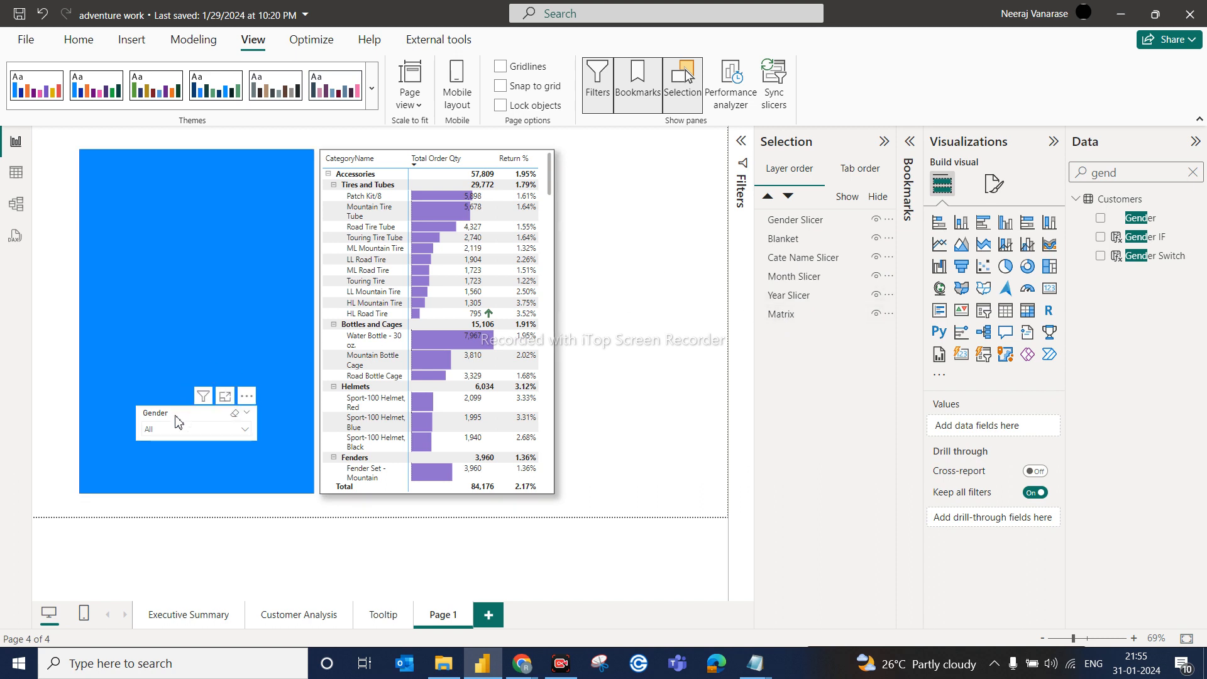
left_click_drag(192, 423, 409, 440)
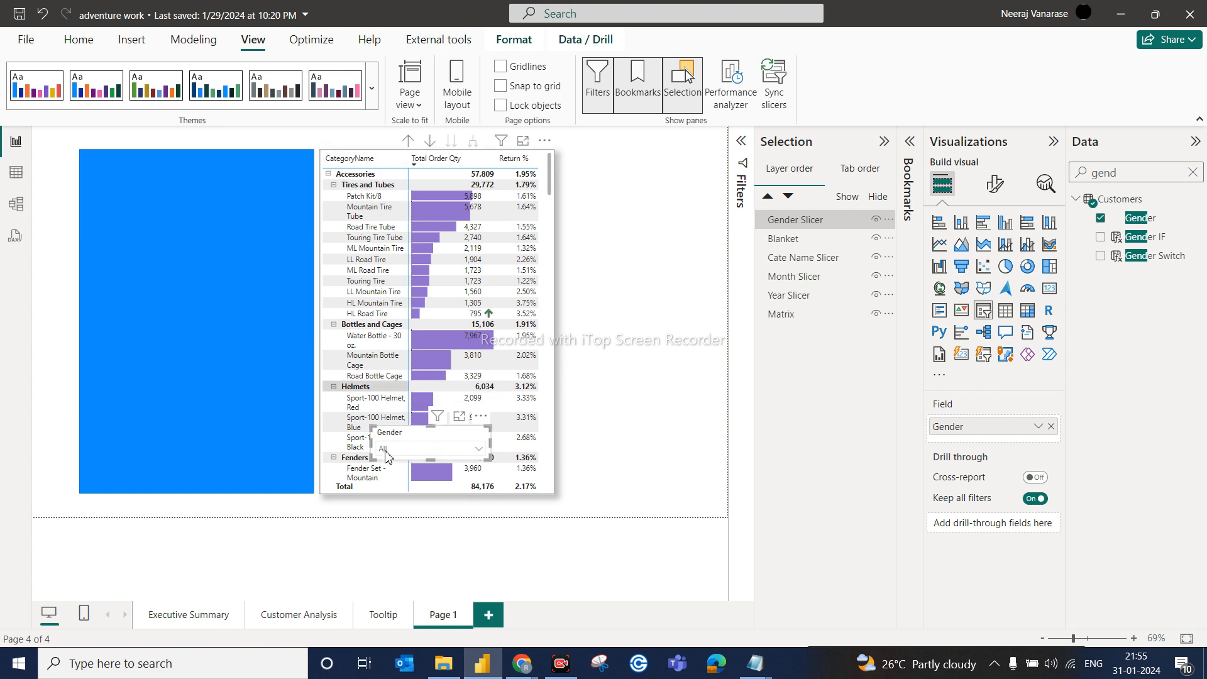
left_click(603, 444)
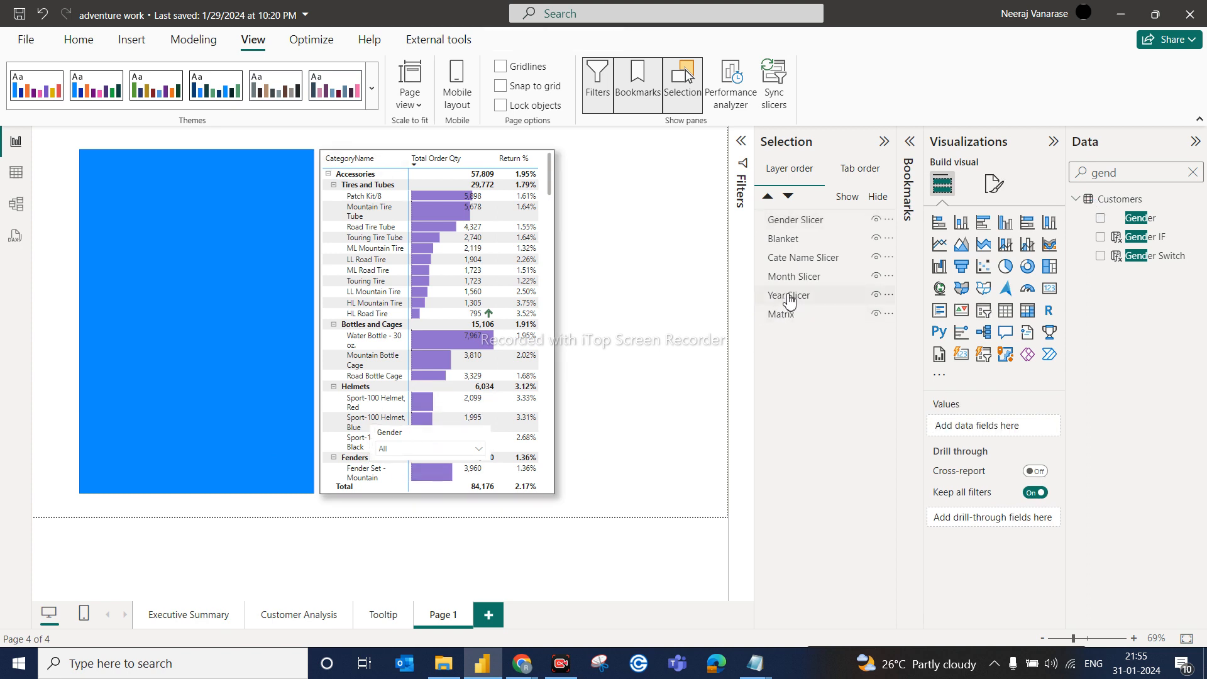
Step: Move the Gender Slicer layer below Matrix in the layer order and check how the two objects overlap
left_click(796, 220)
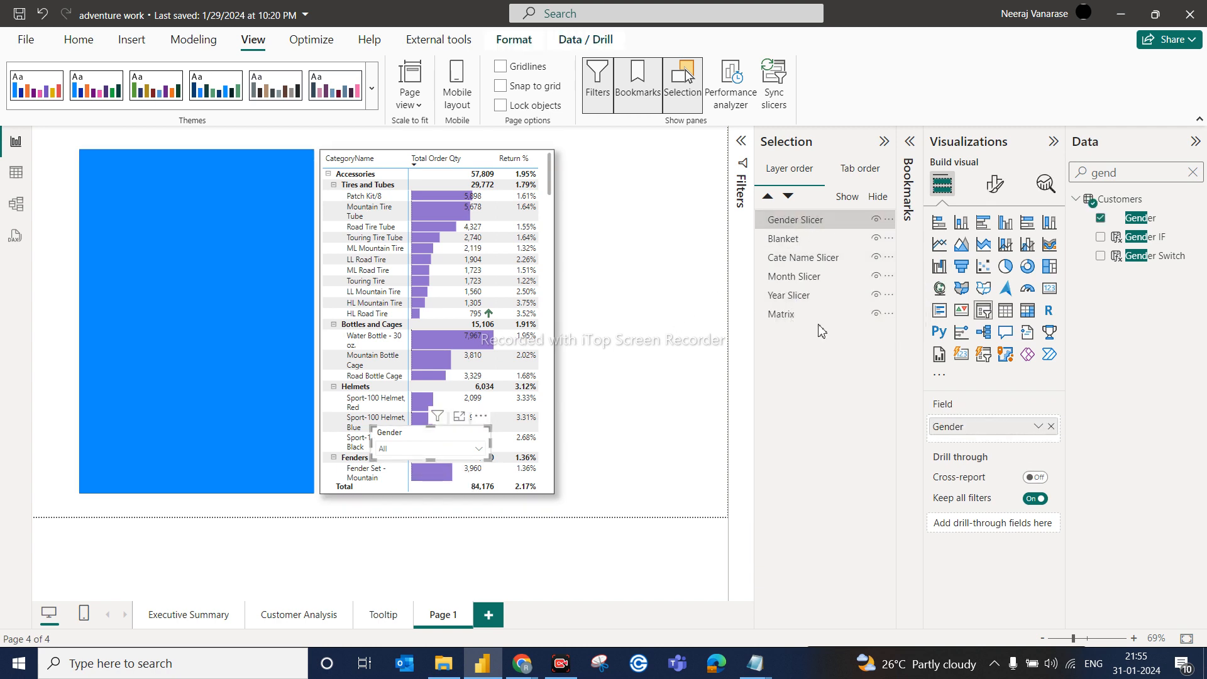
left_click_drag(803, 224, 801, 318)
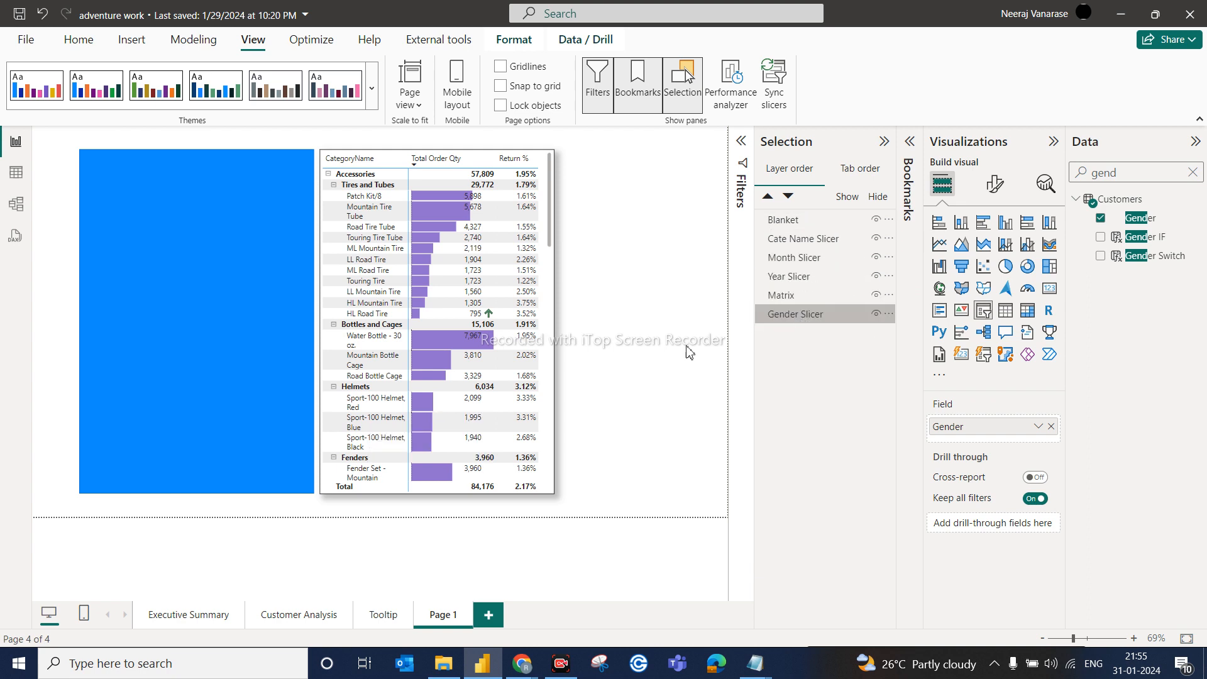
left_click(647, 396)
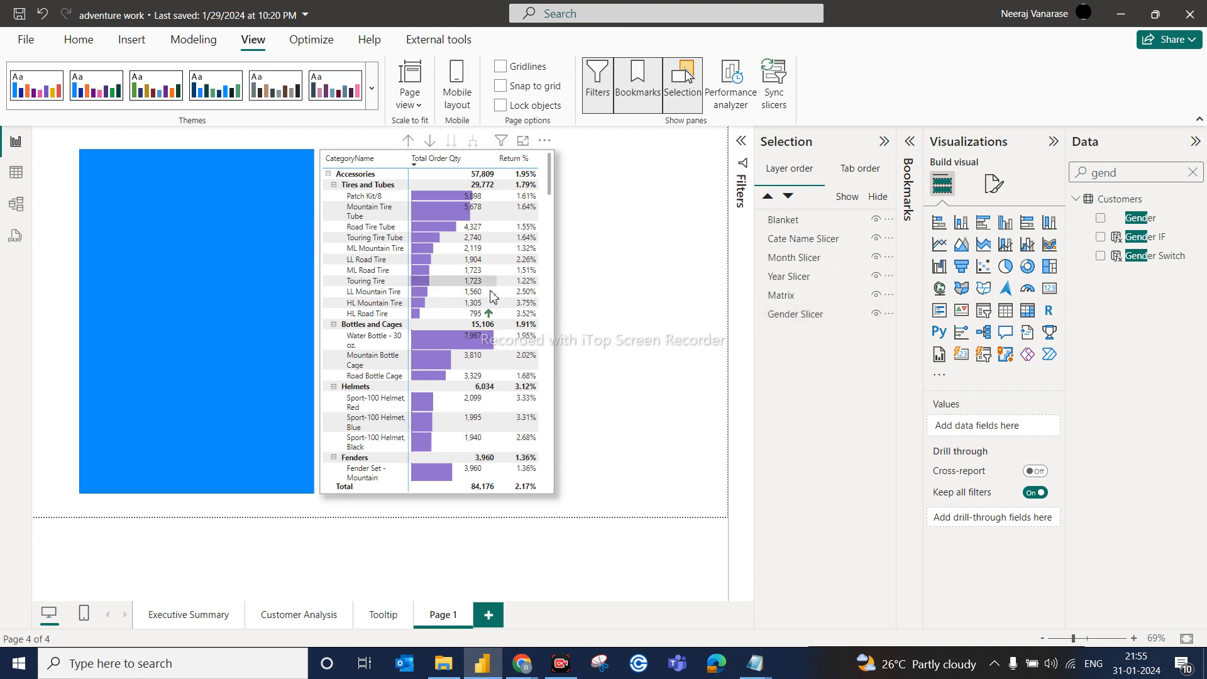
left_click(442, 493)
mouse_move(443, 494)
left_mouse_down()
mouse_move(438, 406)
mouse_move(426, 498)
left_mouse_up()
left_click(626, 440)
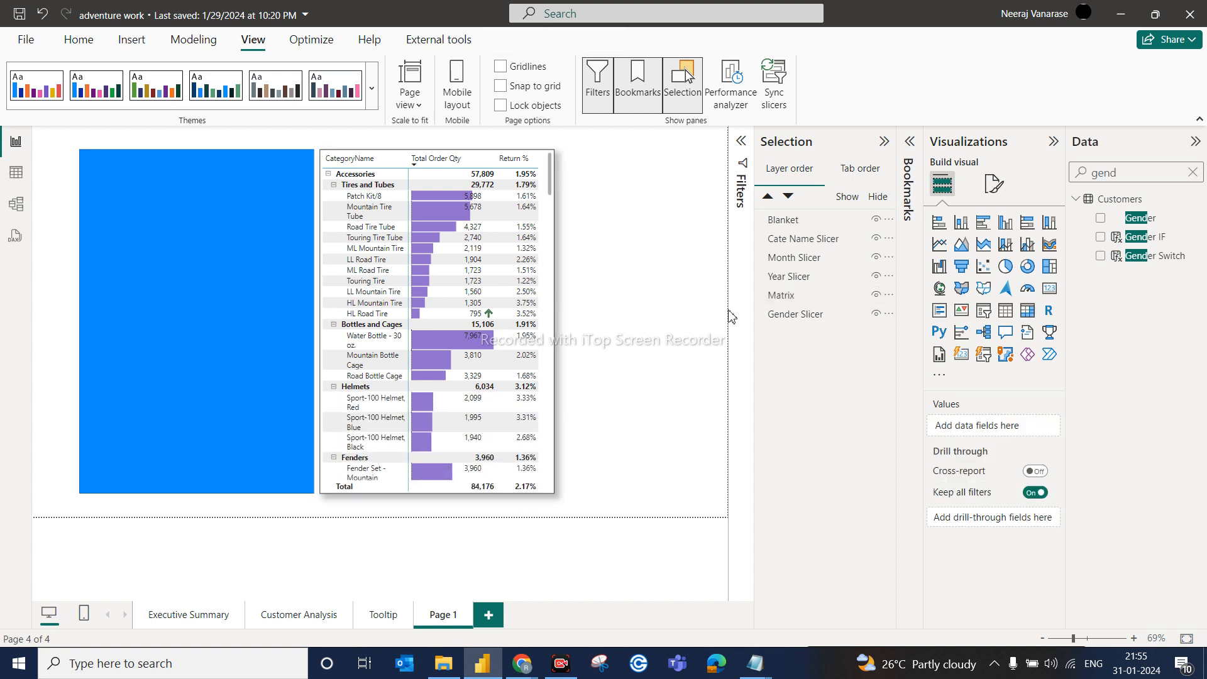
Step: Move the Gender Slicer layer just above Matrix and place the slicer back over the lower part of the blue rectangle
left_click(787, 322)
left_click_drag(788, 321, 808, 296)
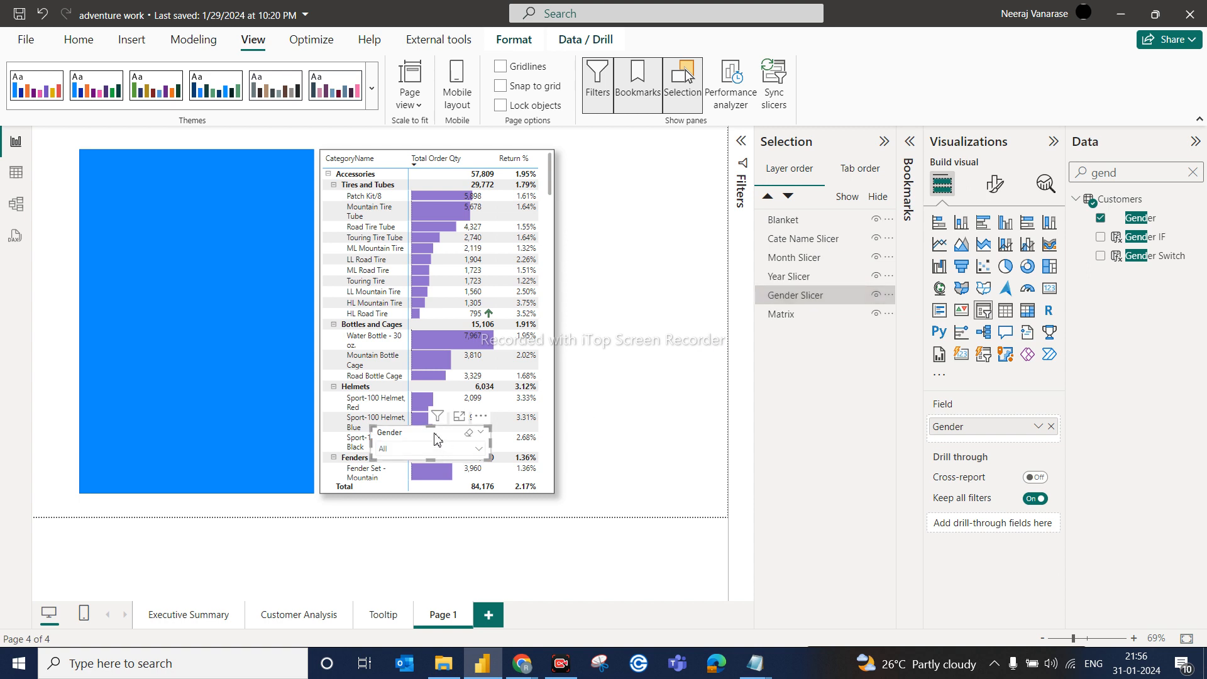
left_click_drag(437, 439, 202, 439)
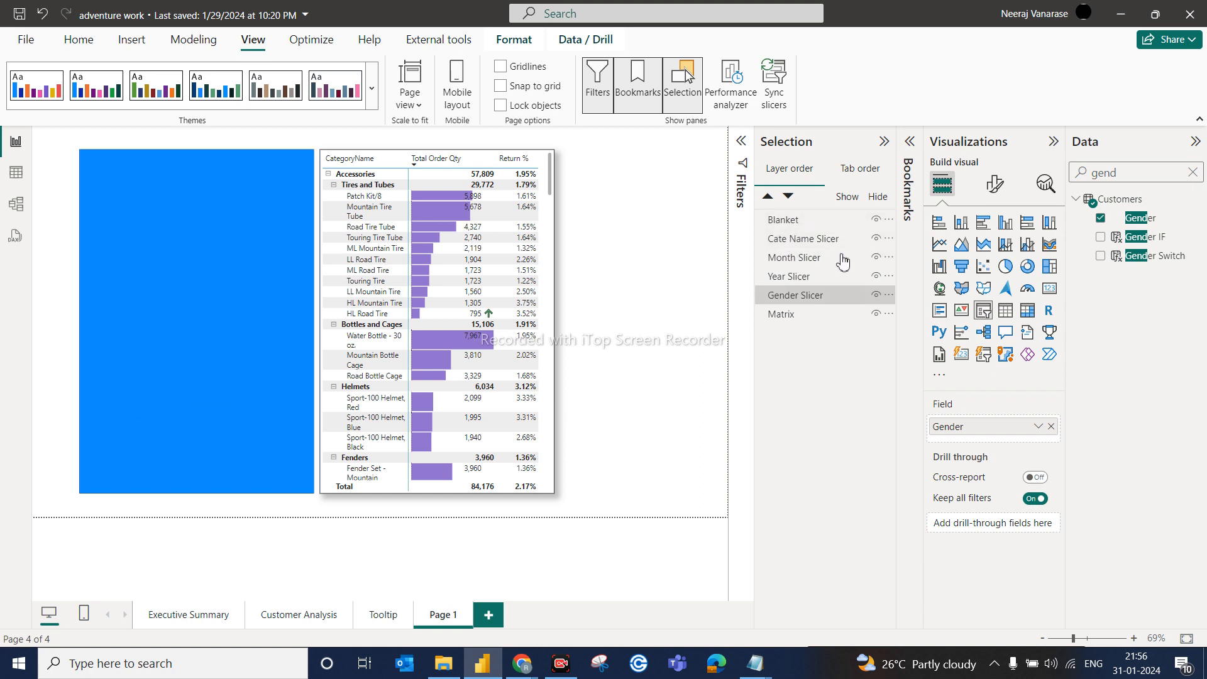
left_click(797, 294)
left_click(686, 284)
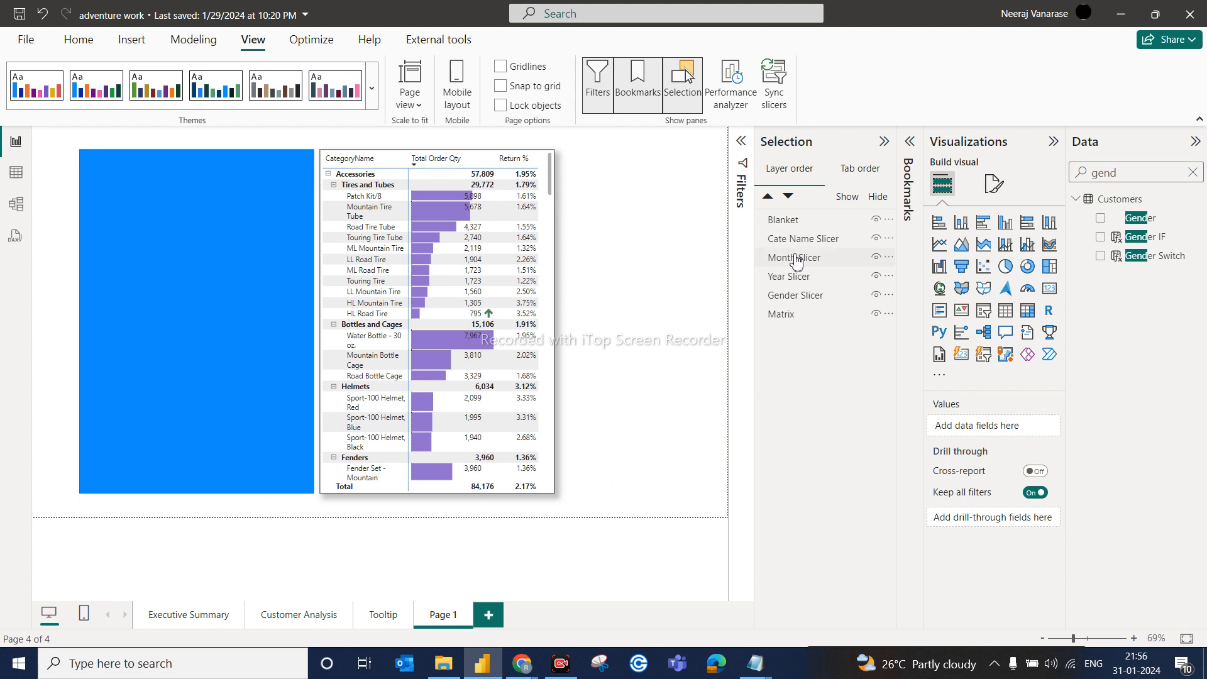
Step: Move the Blanket layer between Gender Slicer and Matrix, and shift the CategoryName, Month Name and Year slicers down on the blue rectangle
left_click_drag(792, 226, 798, 305)
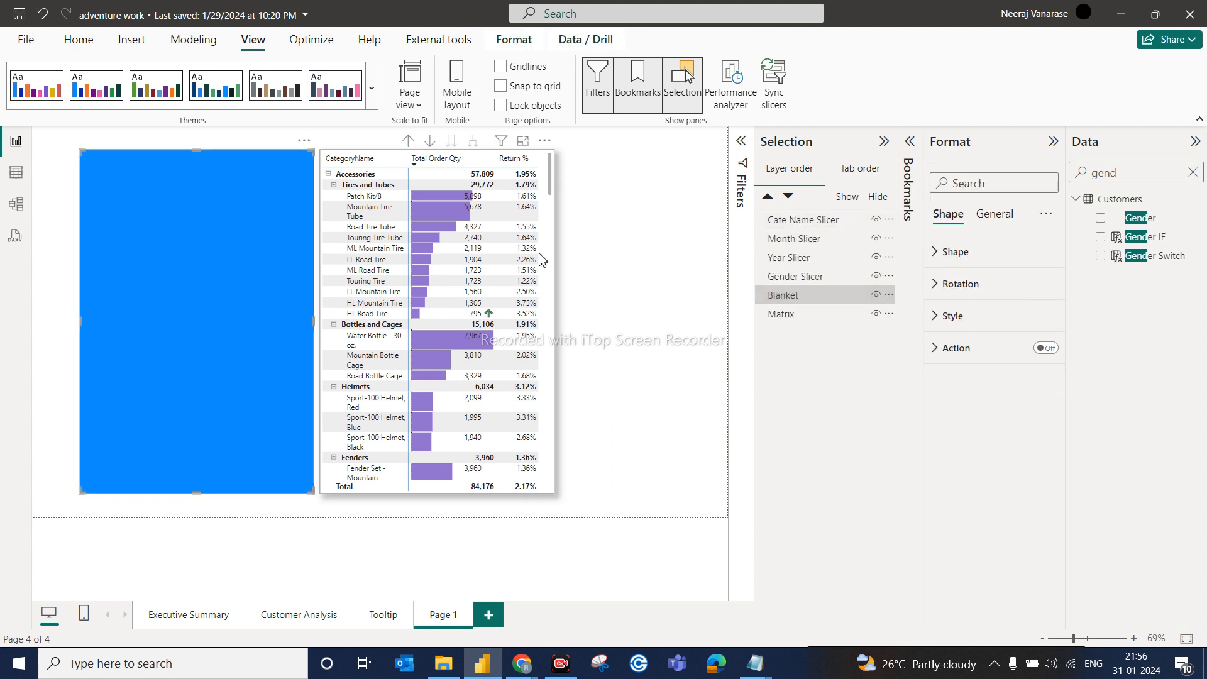
left_click(669, 309)
mouse_move(164, 341)
left_mouse_down()
mouse_move(176, 358)
mouse_move(165, 359)
left_mouse_up()
left_click_drag(176, 274, 176, 301)
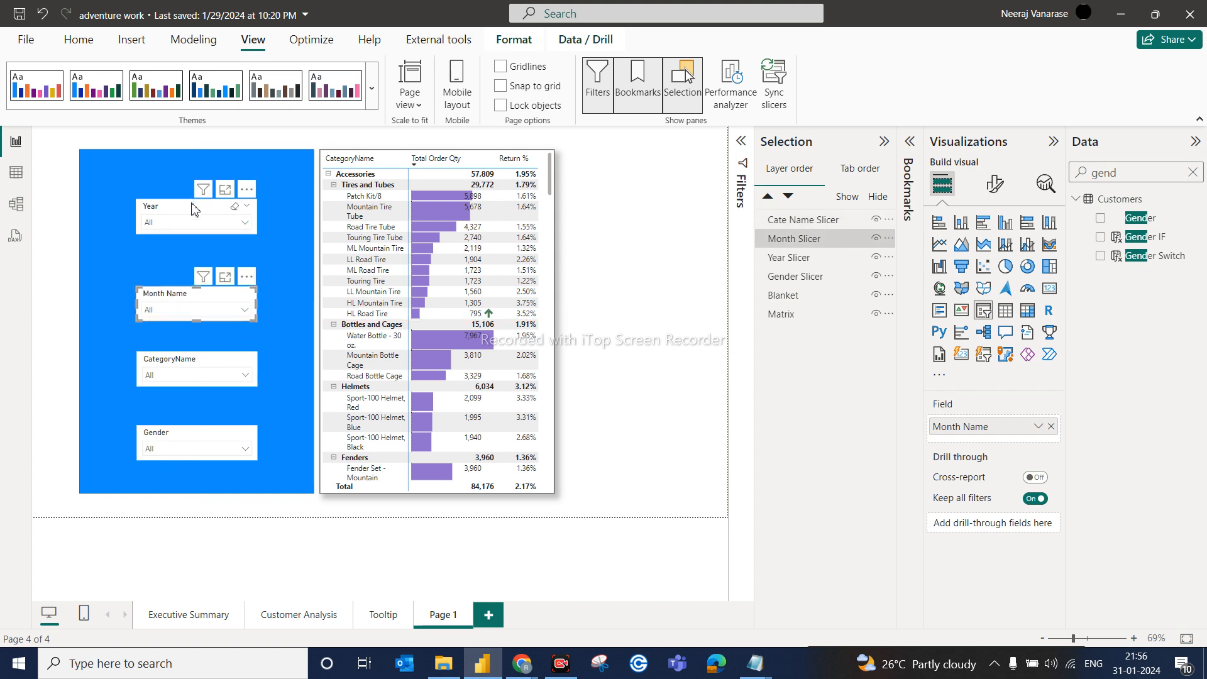
left_click_drag(194, 221, 193, 235)
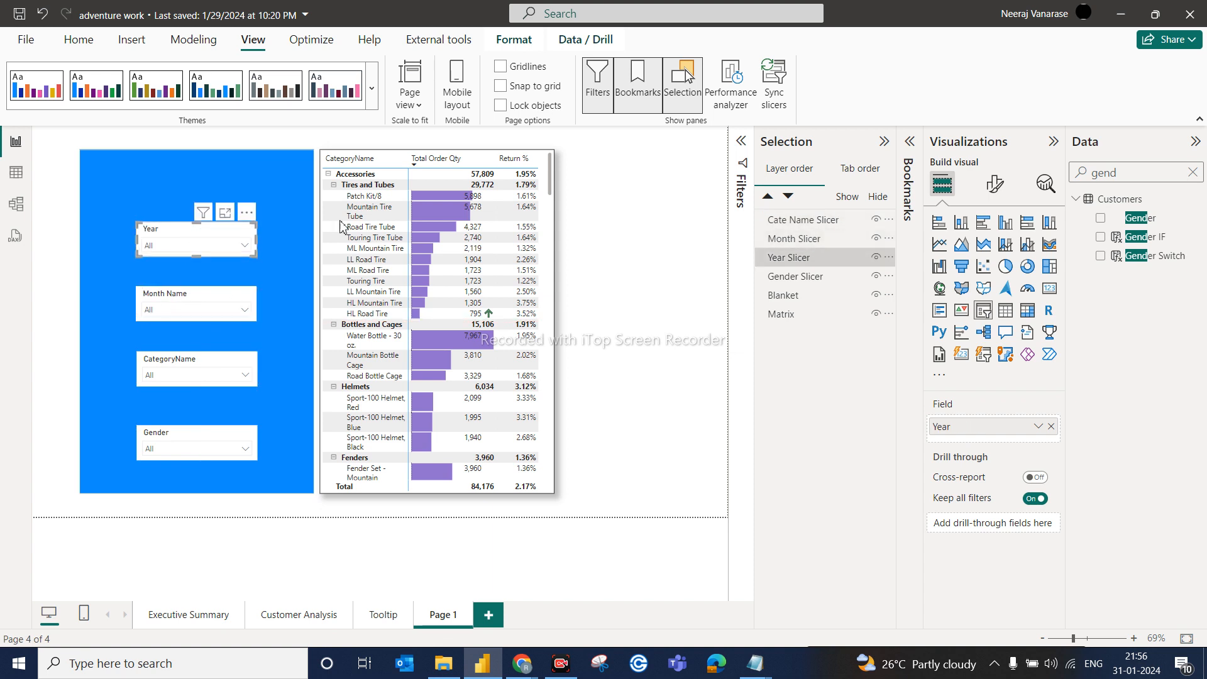
left_click(722, 271)
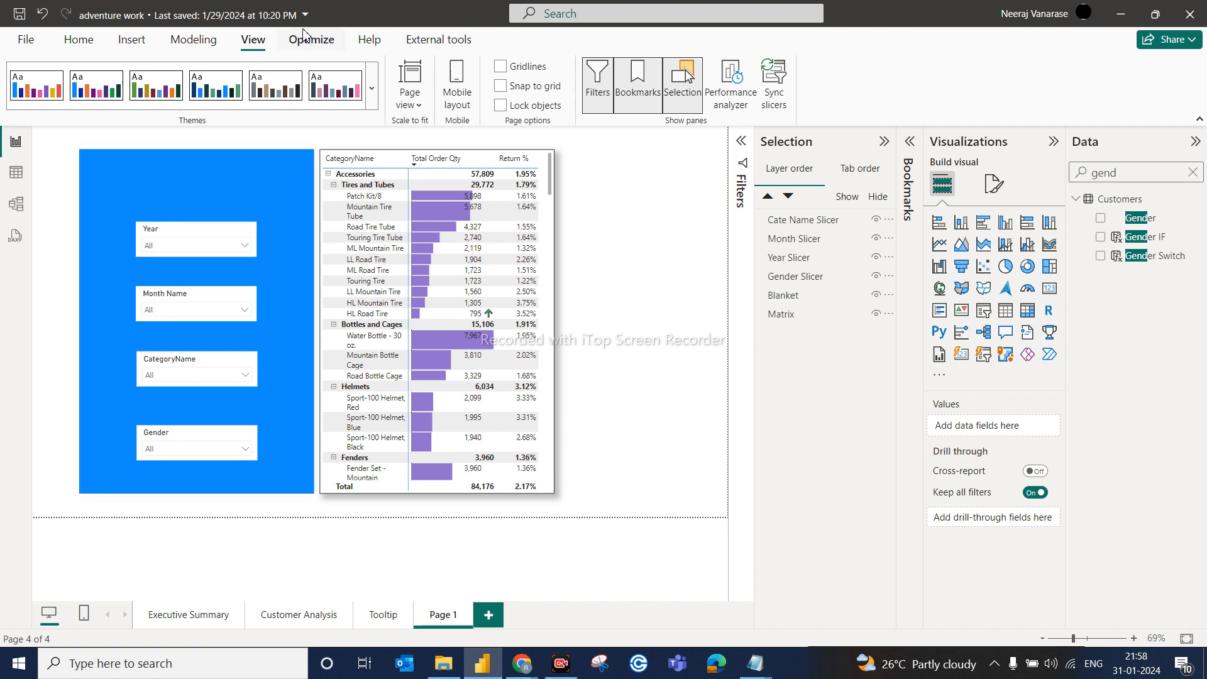
Step: Insert a rounded rectangle shape and shrink it to a small button in the empty area beside the matrix
left_click(125, 42)
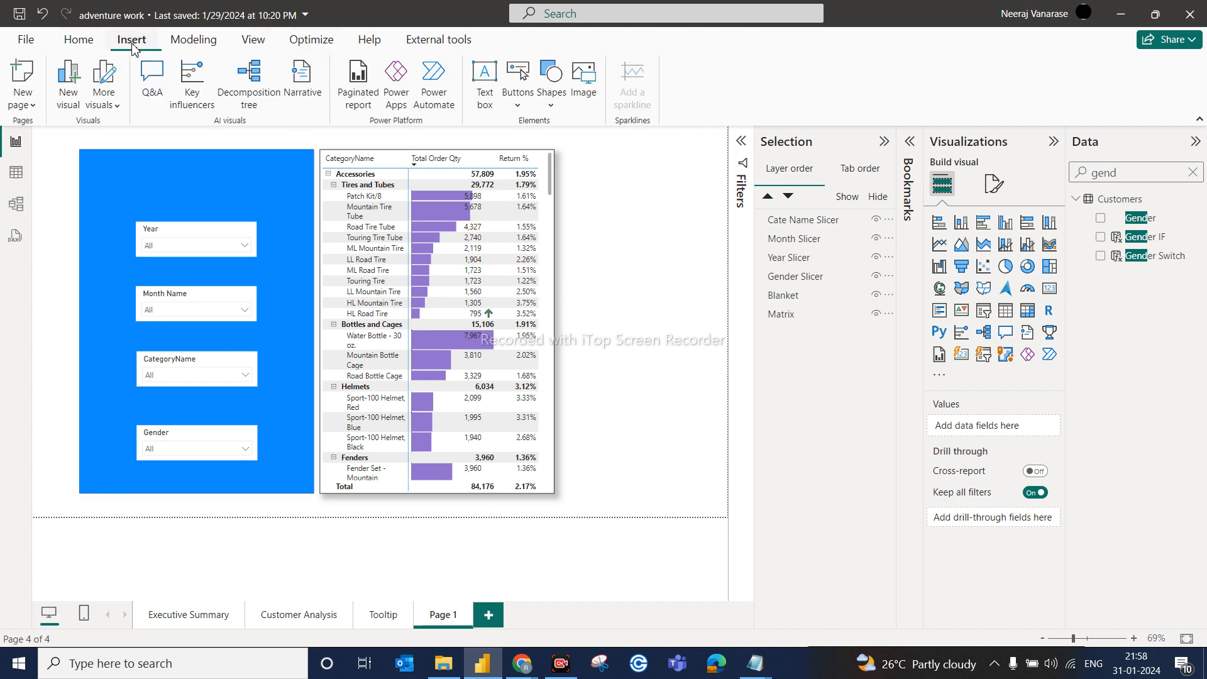
left_click(552, 107)
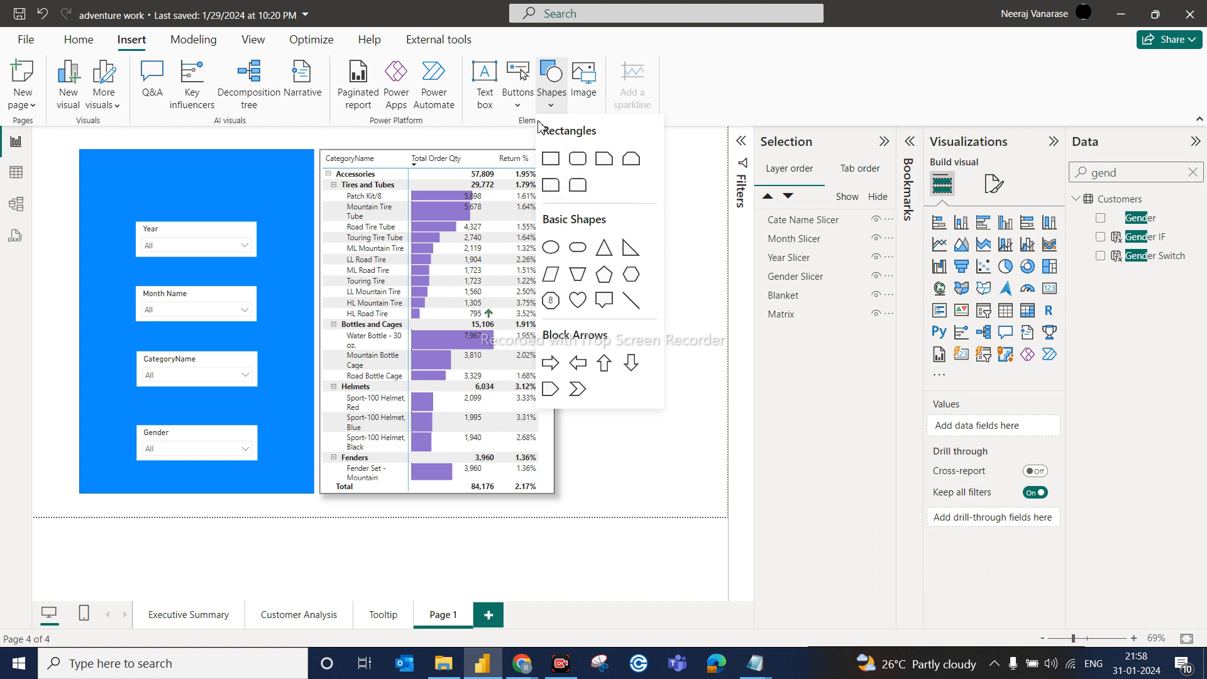
left_click(526, 109)
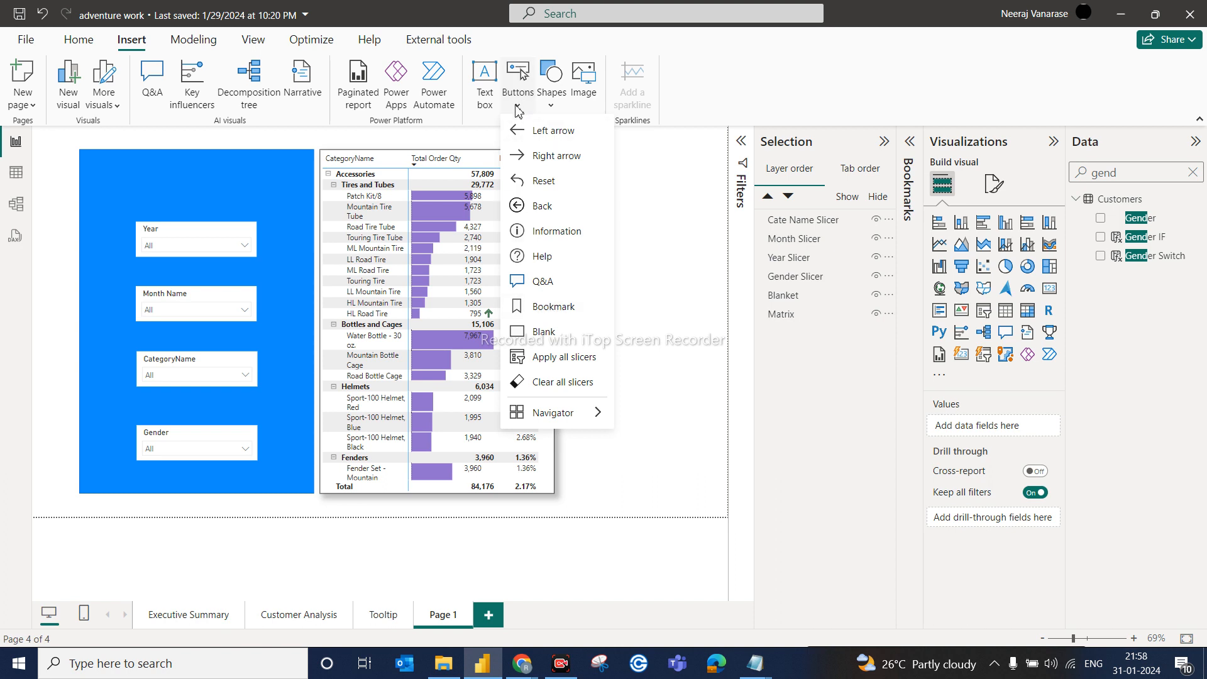
left_click(554, 104)
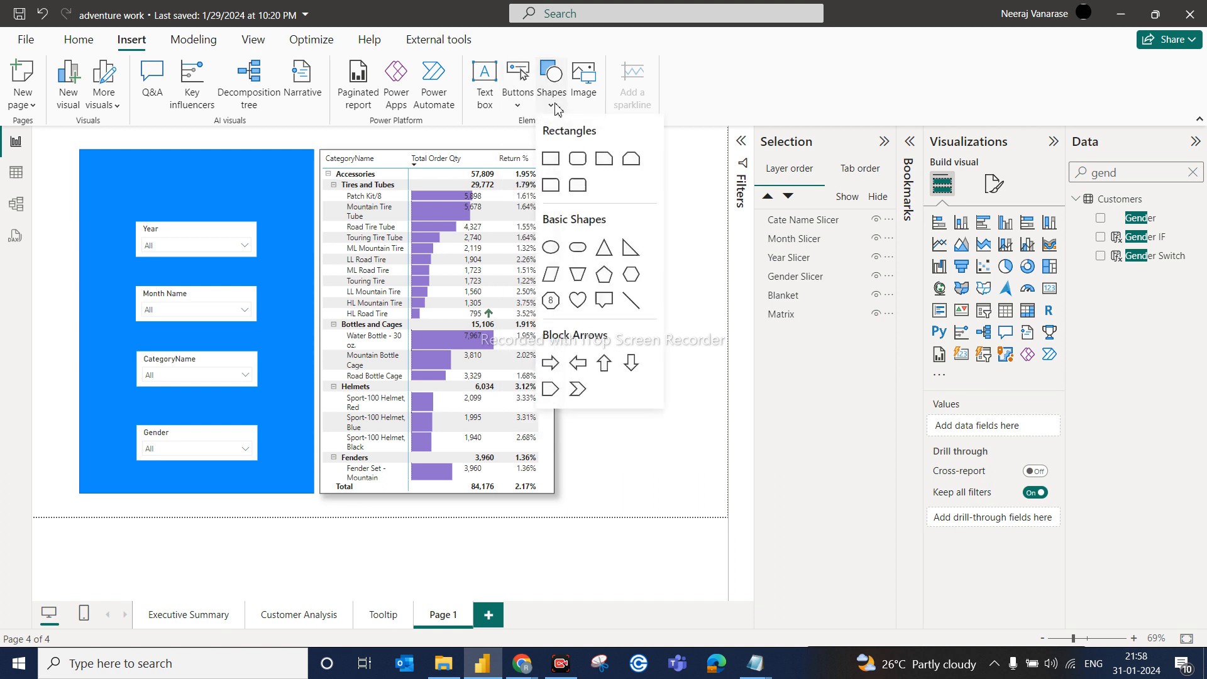
left_click(578, 161)
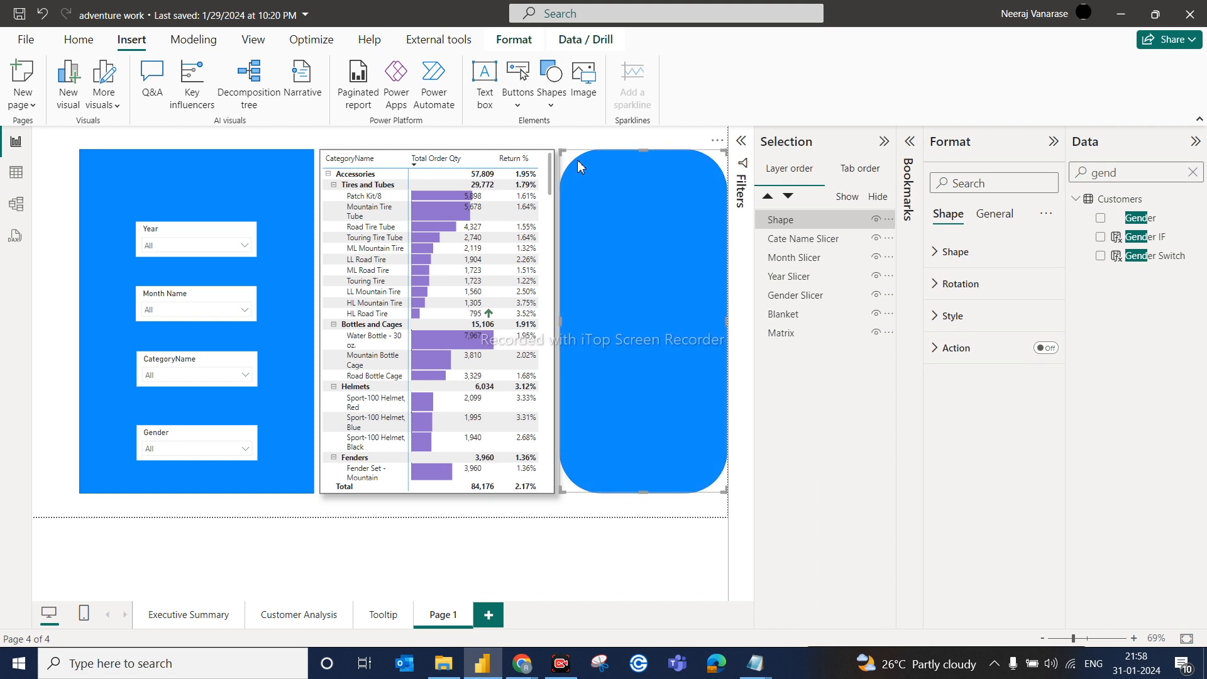
left_click_drag(724, 492, 644, 201)
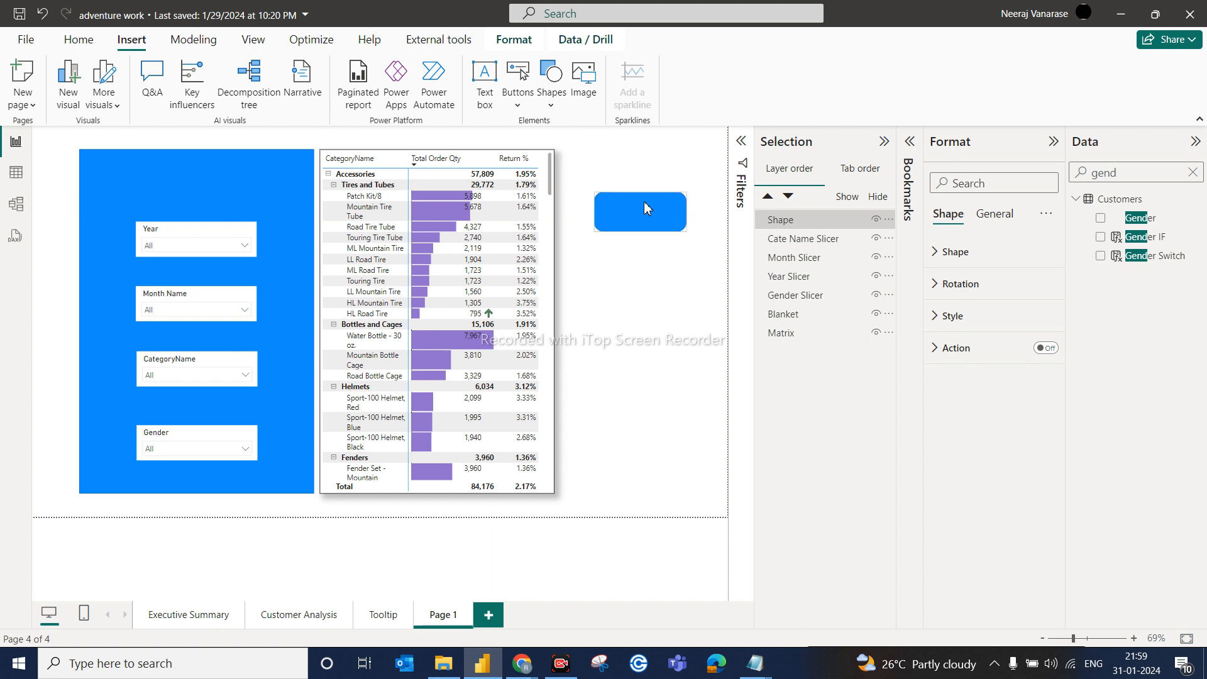
Step: Give the rounded rectangle an orange fill, shadow and glow, and place it above the Year slicer on the blue rectangle
left_click(951, 313)
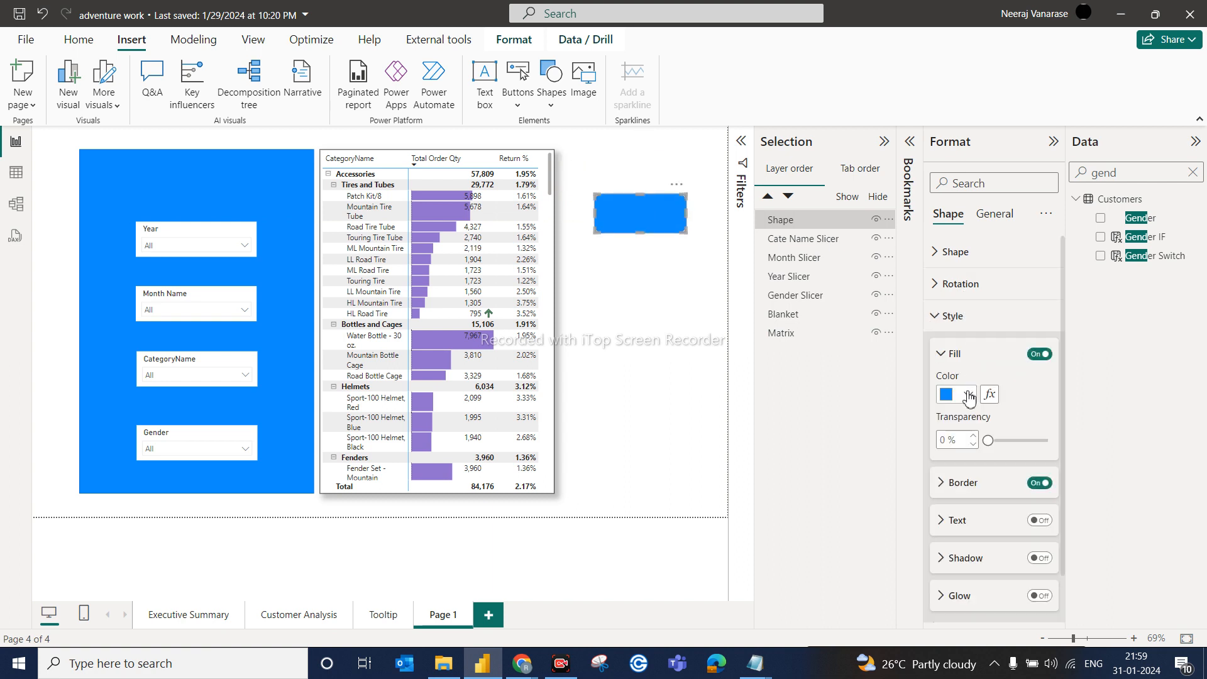
left_click(968, 395)
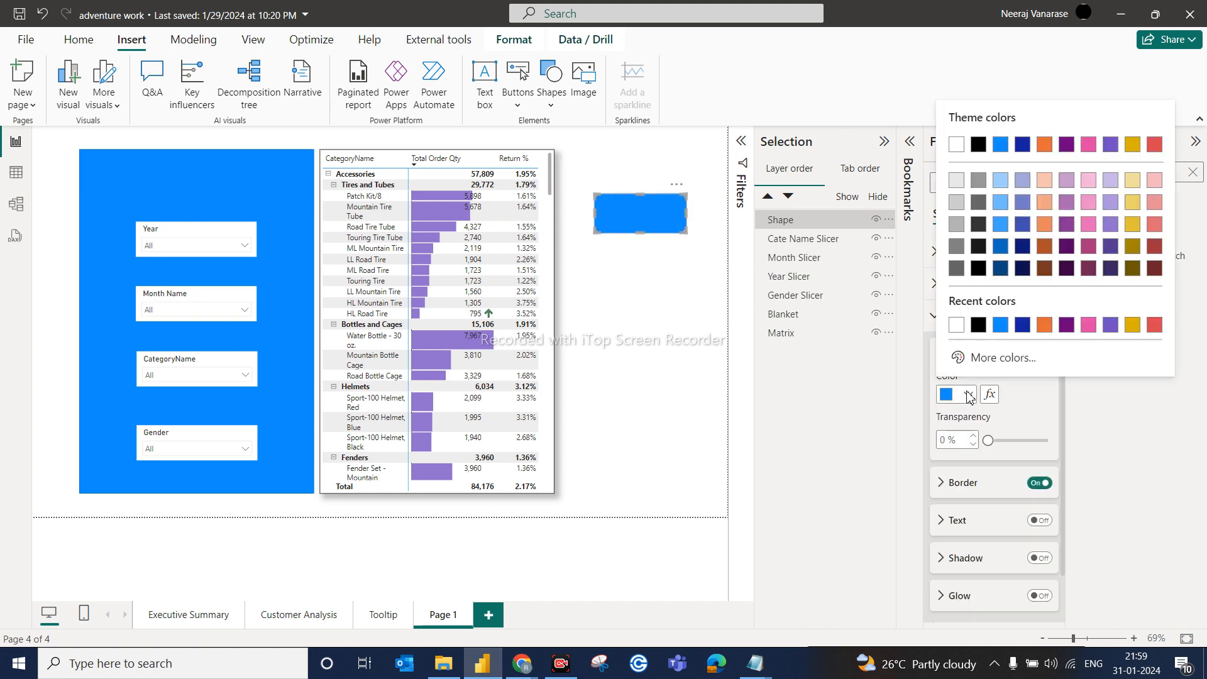
left_click(1044, 325)
left_click_drag(686, 232, 203, 193)
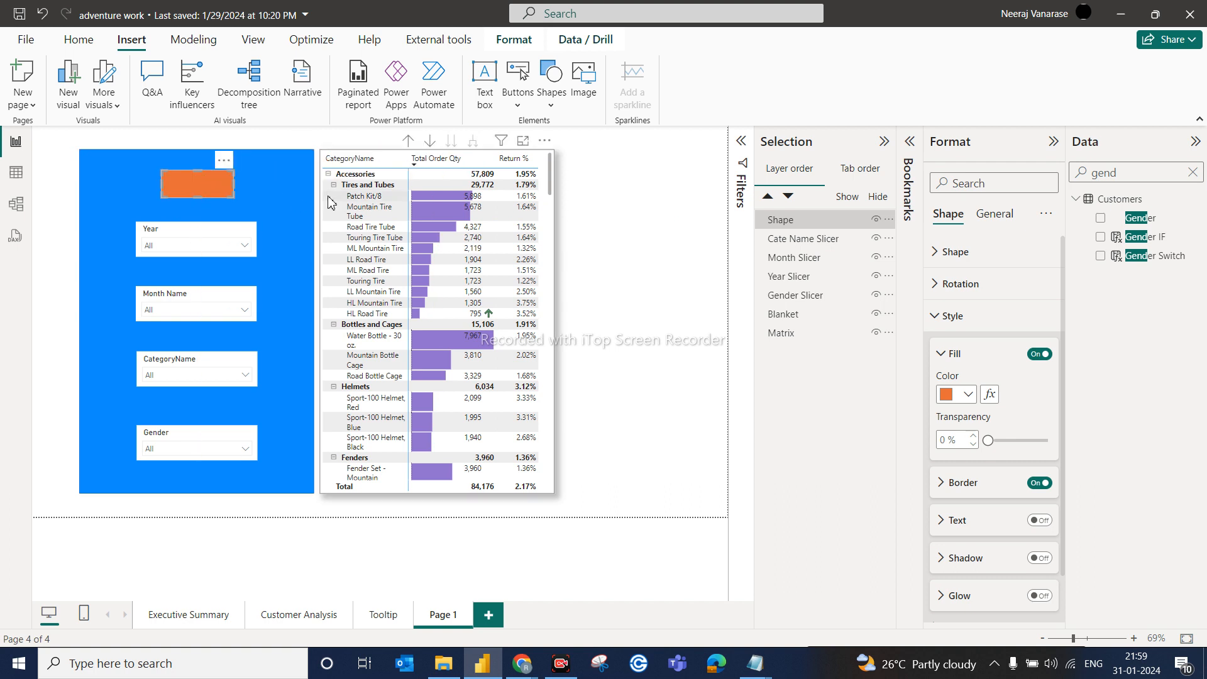
left_click(1046, 559)
left_click(1039, 595)
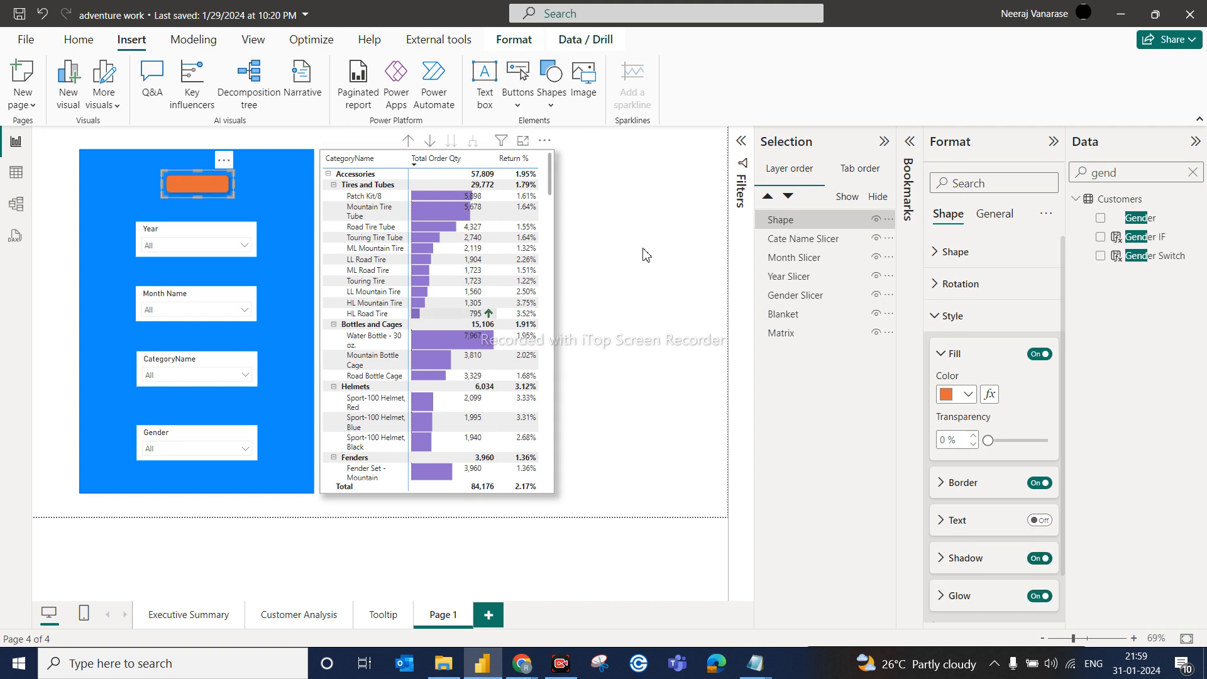
Step: Turn on text for the orange shape and label it "HIDE FILTER"
left_click(1034, 524)
left_click(950, 531)
left_click(972, 560)
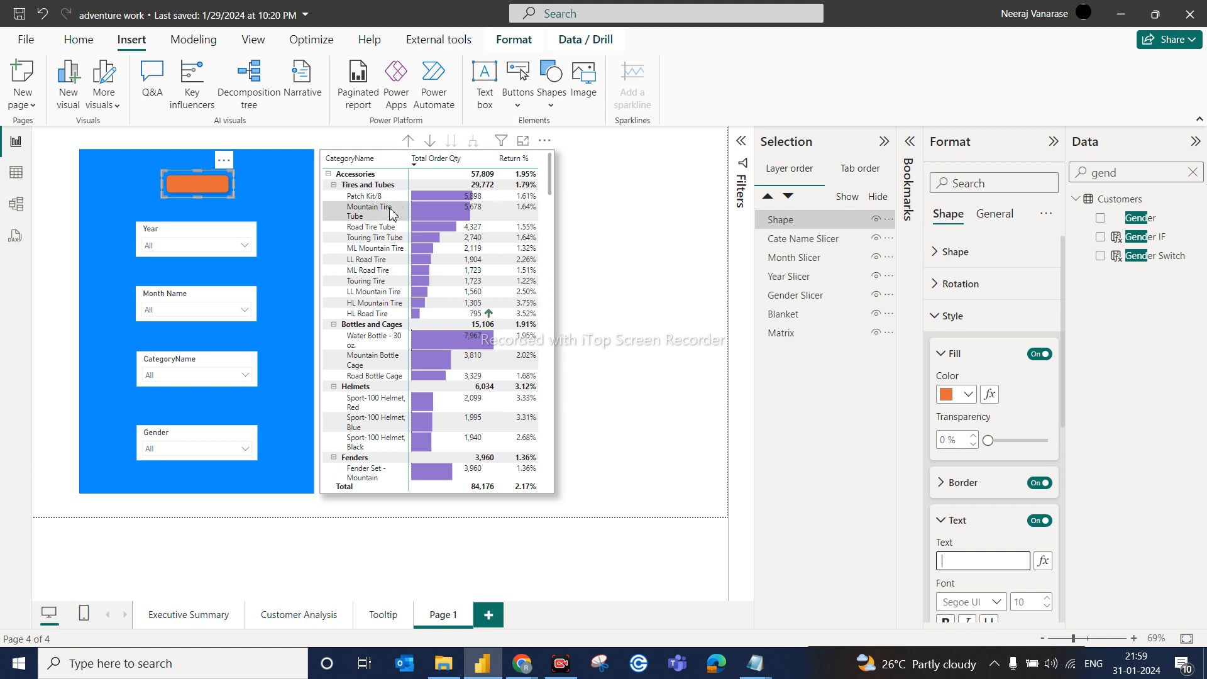
left_click(976, 559)
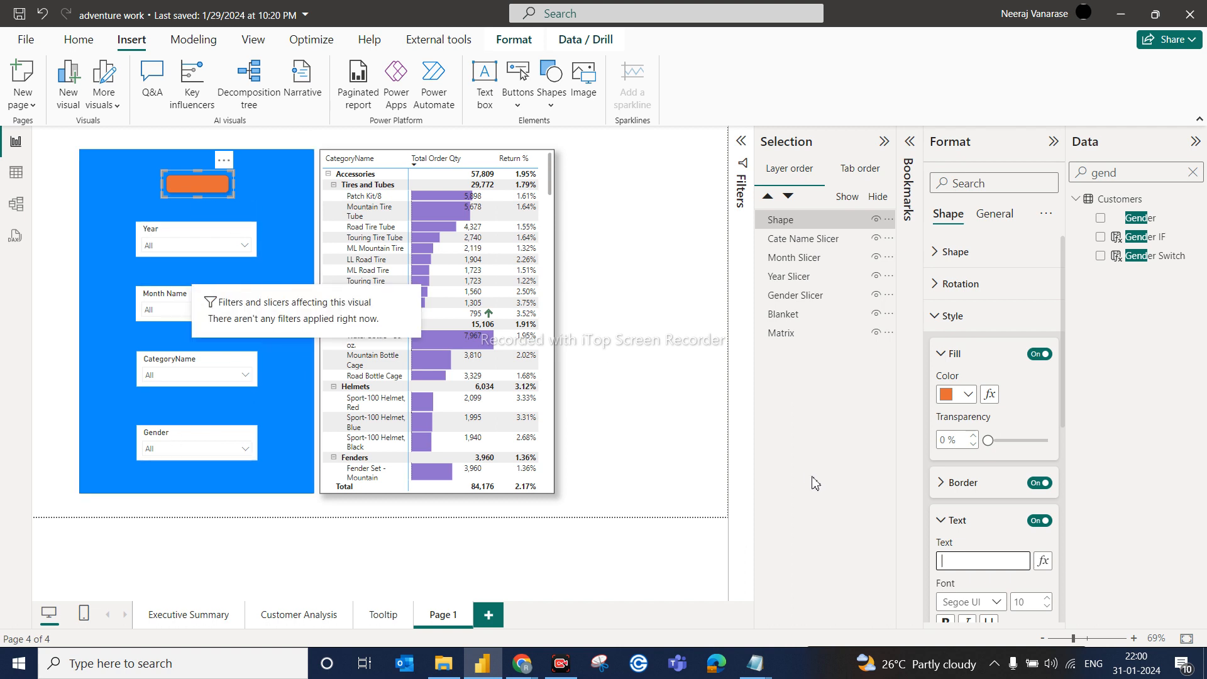
left_click(958, 562)
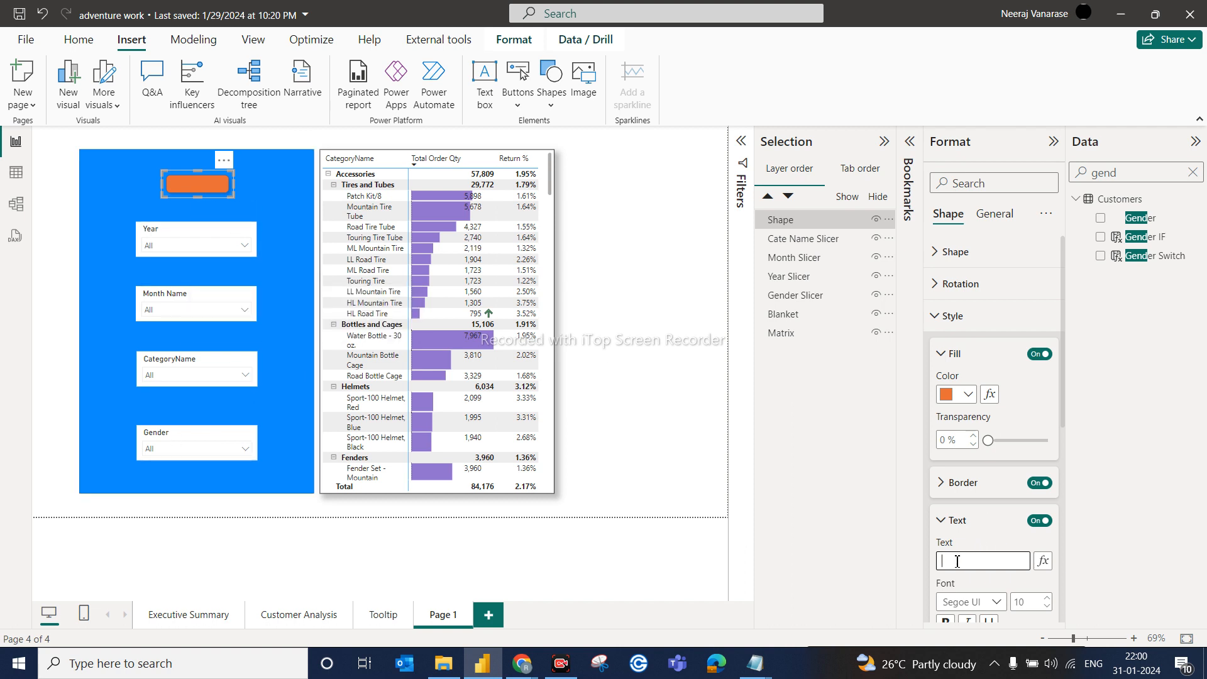
type("HIDE FILTER")
left_click(877, 594)
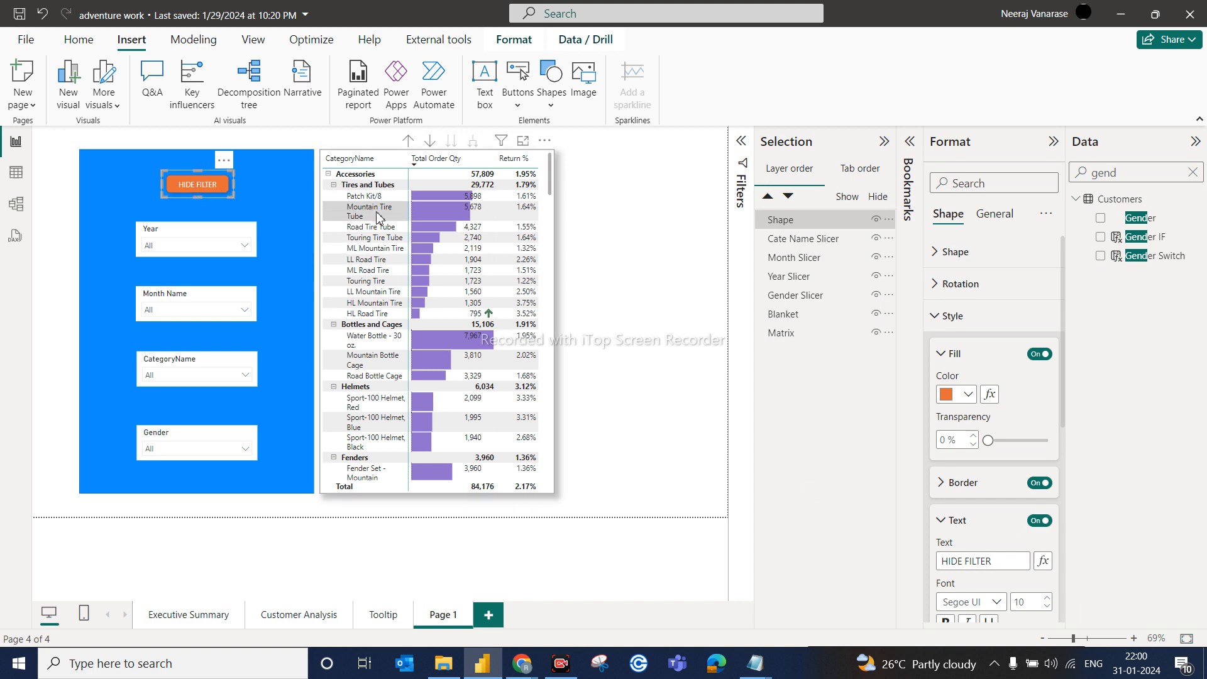
left_click(621, 253)
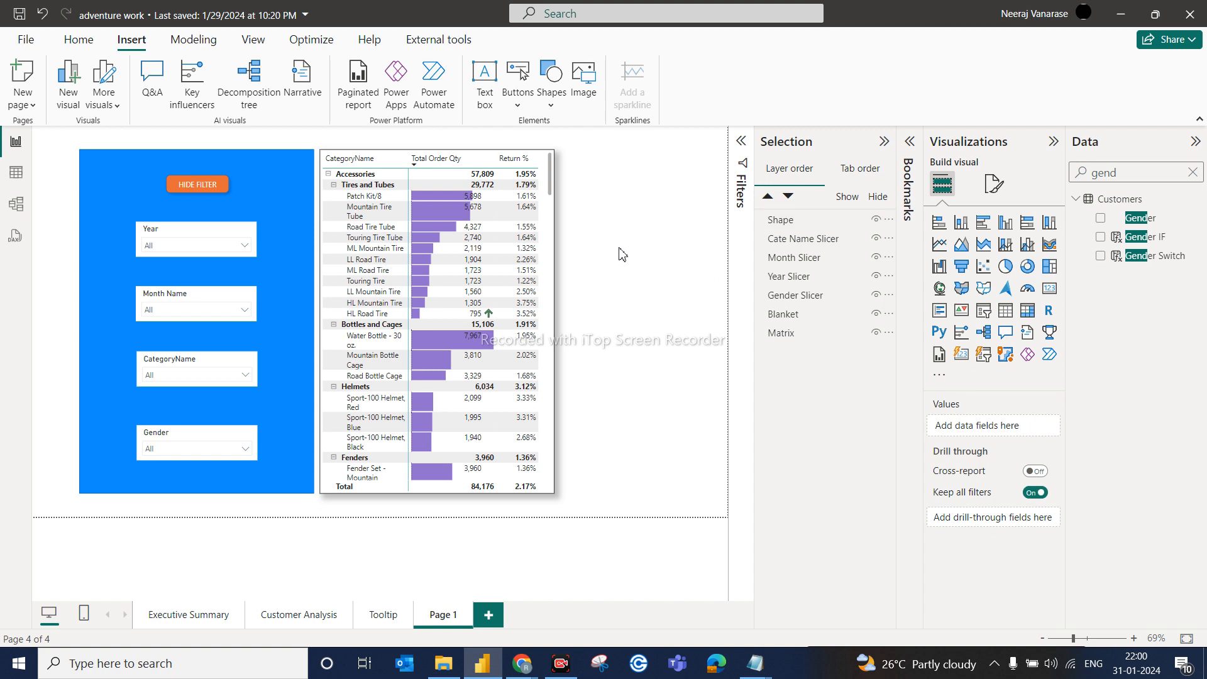
Step: Rename the orange shape's layer "Hide Filter Button"
left_click(202, 184)
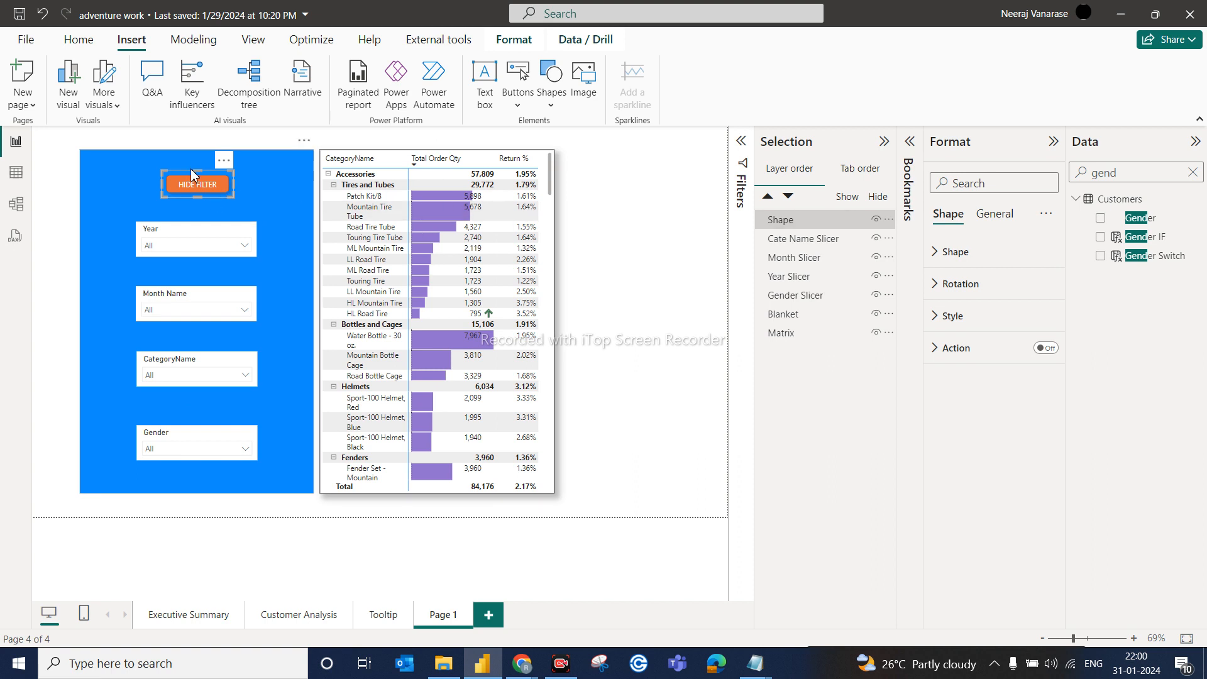
double_click(784, 220)
key("BackSpace")
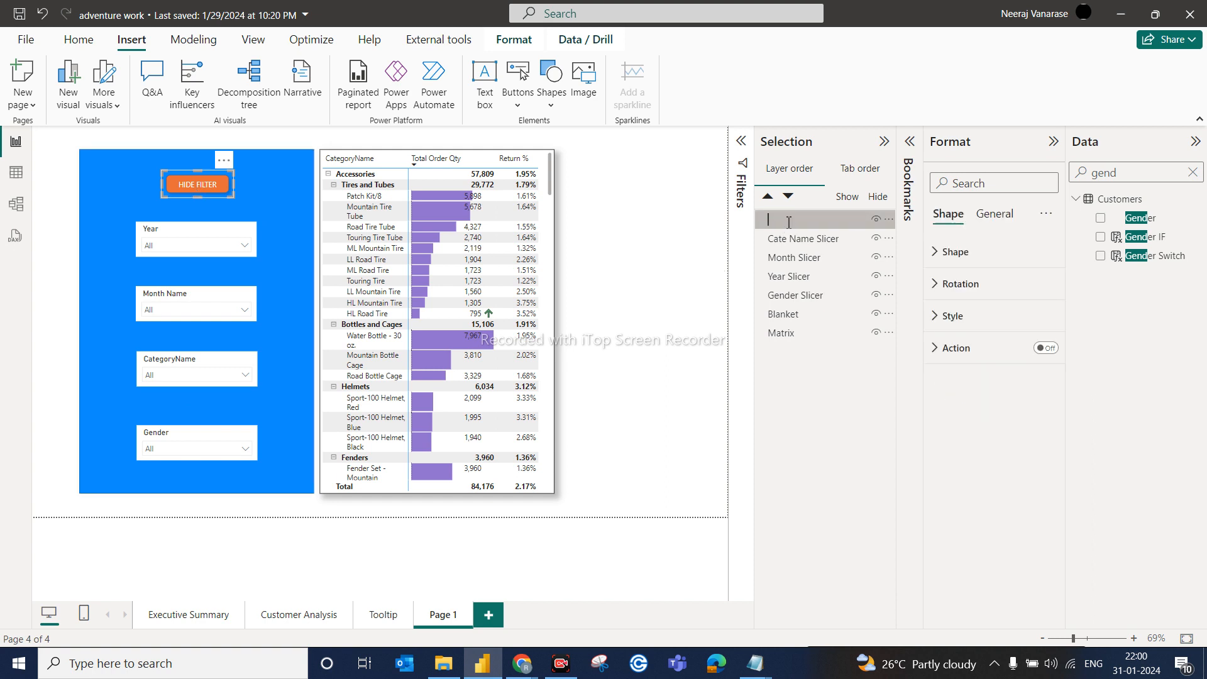
type("Hide Filter Button")
left_click(689, 323)
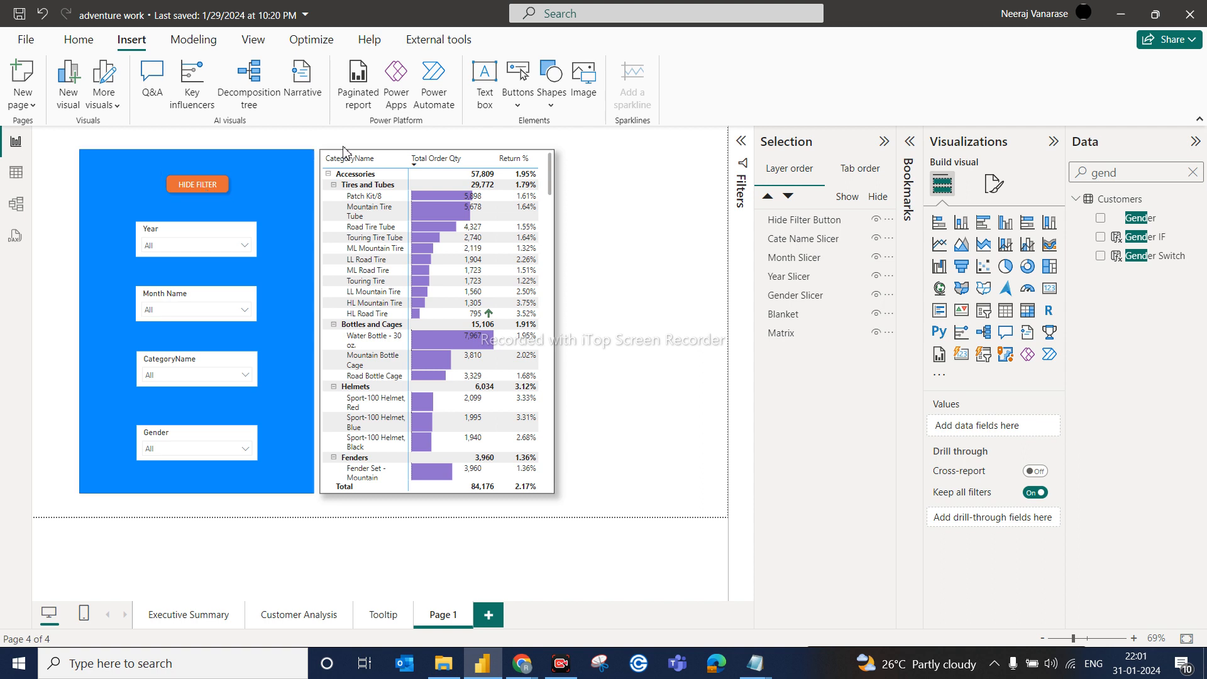
Step: Insert another rounded rectangle shape and shrink it to a small button in the empty area beside the matrix
left_click(551, 111)
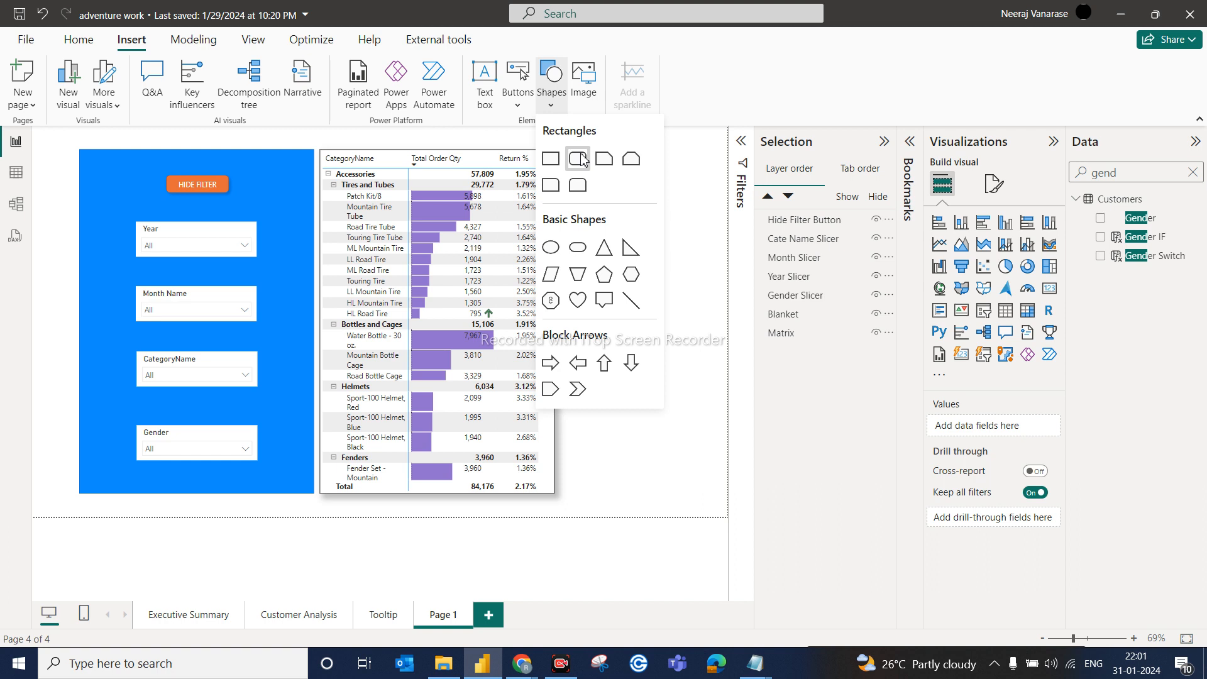
left_click(578, 158)
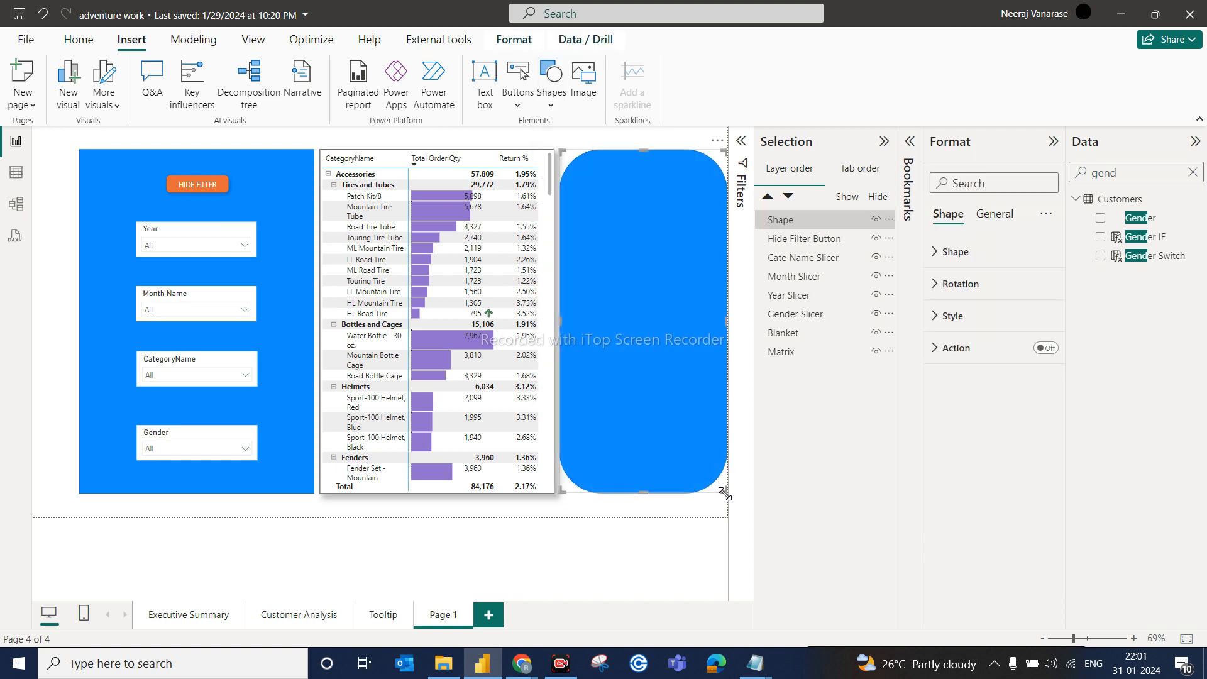
left_click_drag(723, 491, 635, 181)
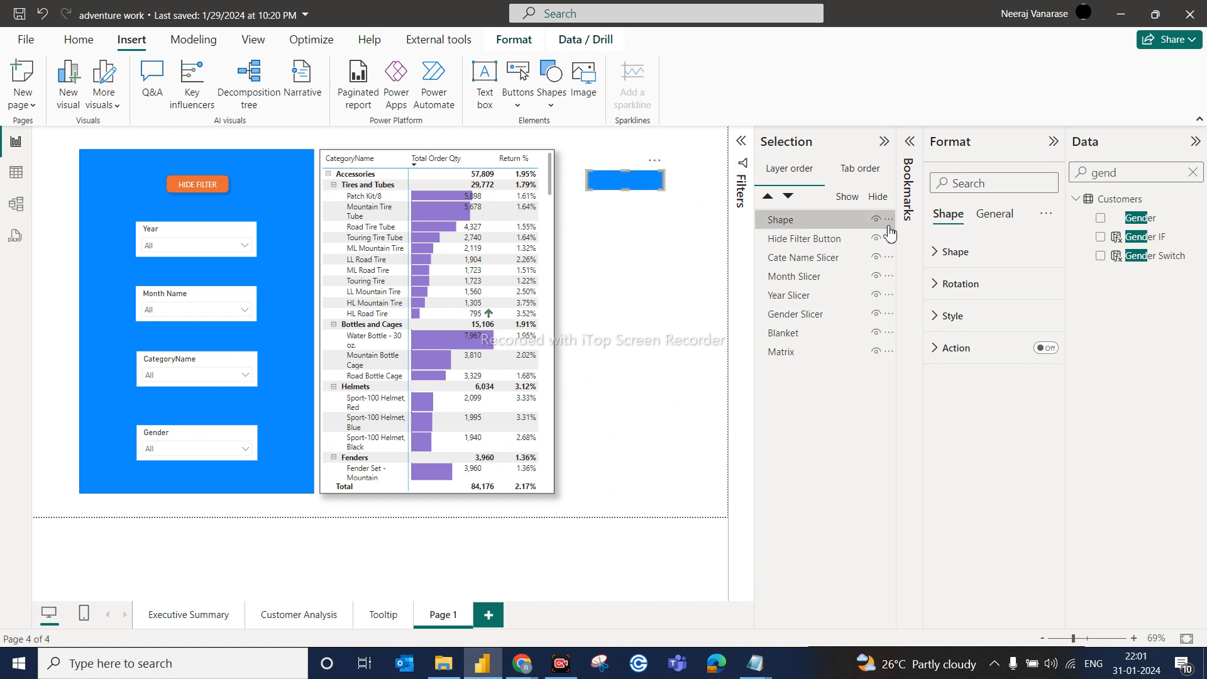
Step: Set the new rounded rectangle's fill color to Black, 40% lighter
left_click(957, 316)
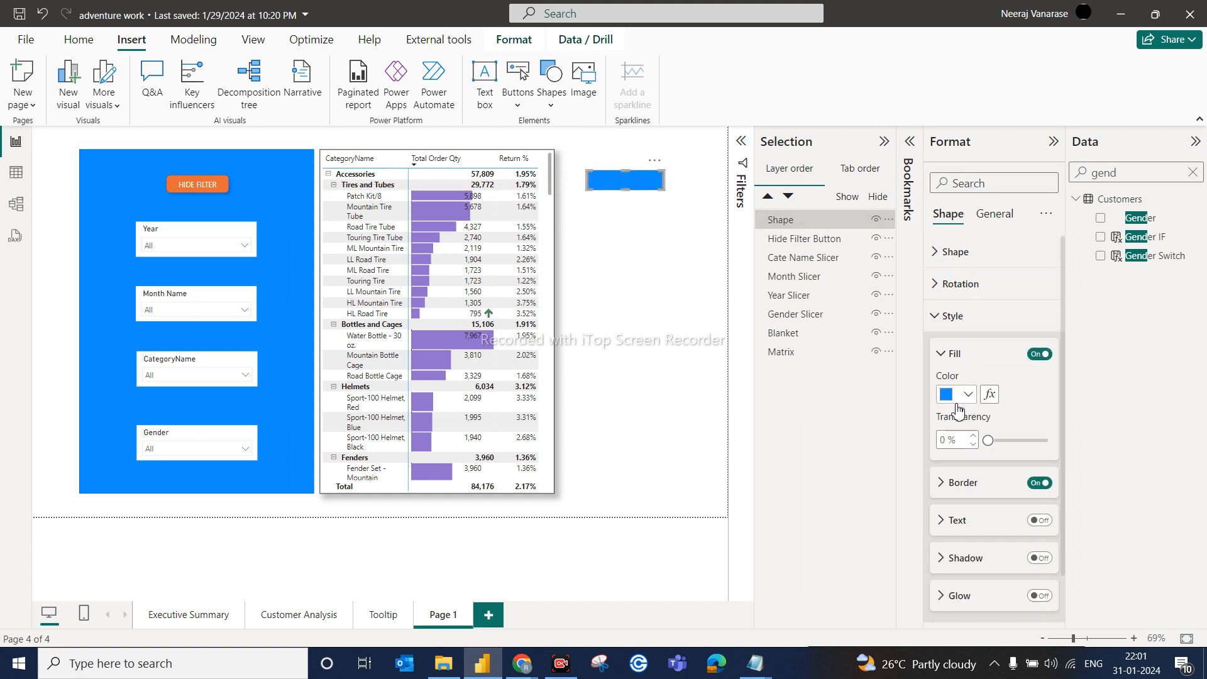
left_click(961, 394)
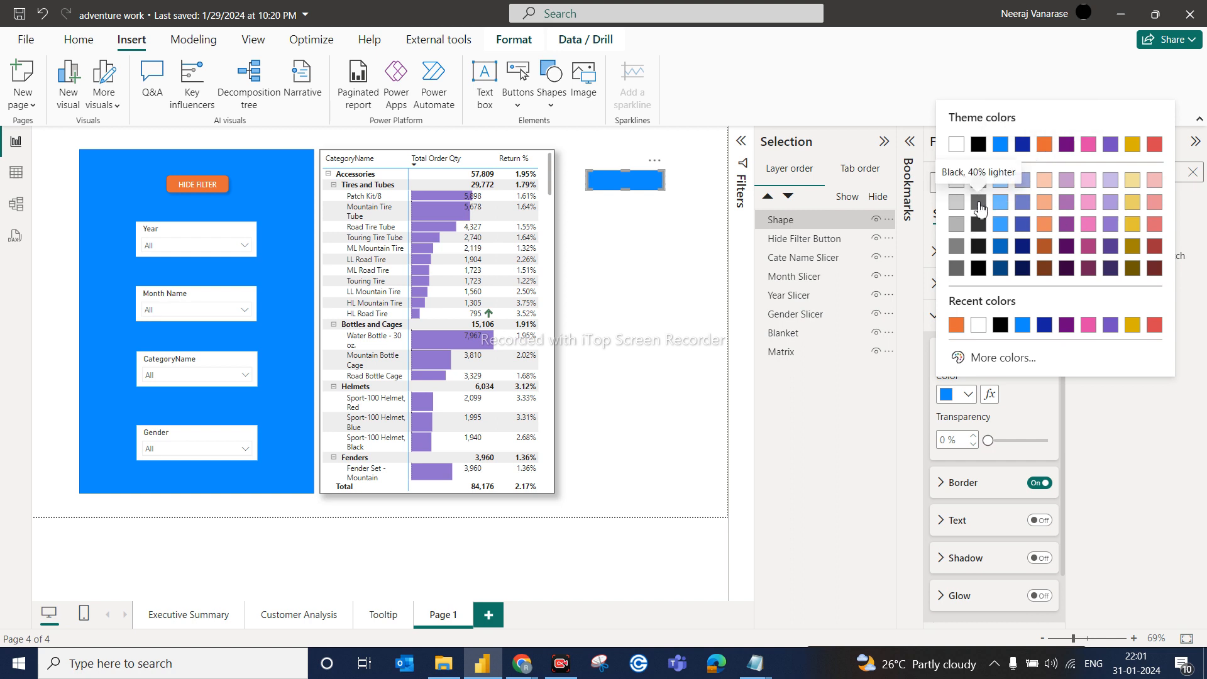
left_click(978, 202)
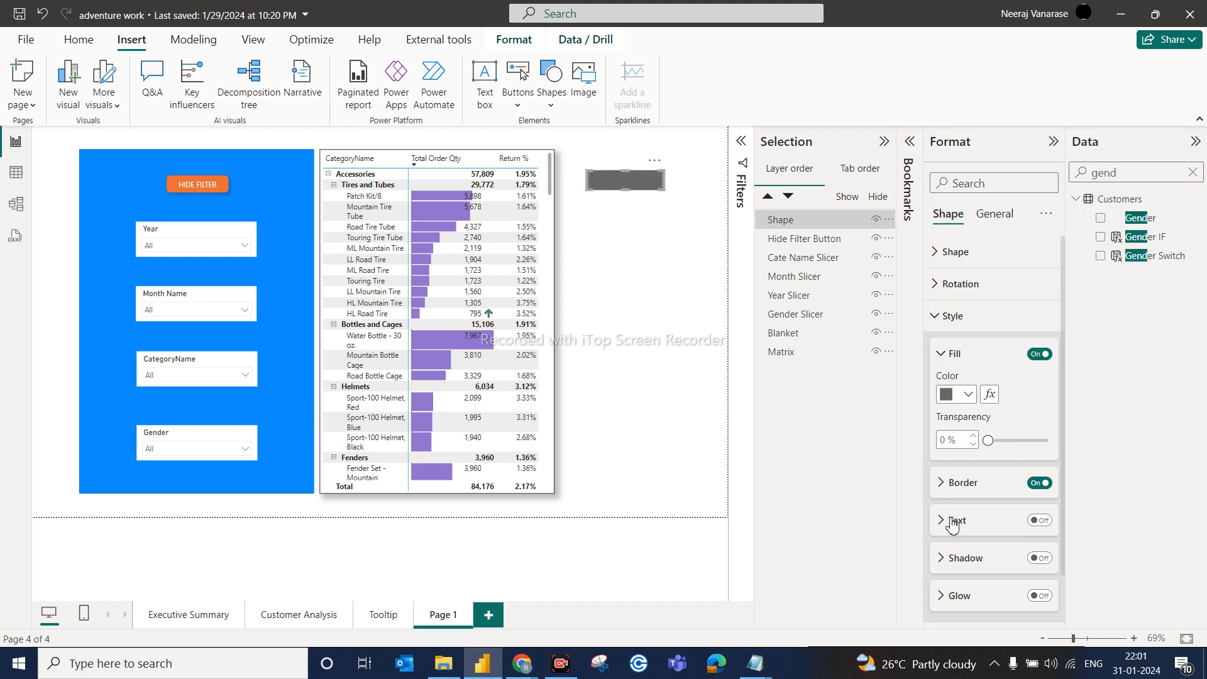
Step: Turn on text for the dark gray shape and label it "SHOW FILTER"
left_click(1038, 522)
left_click(955, 522)
left_click(982, 562)
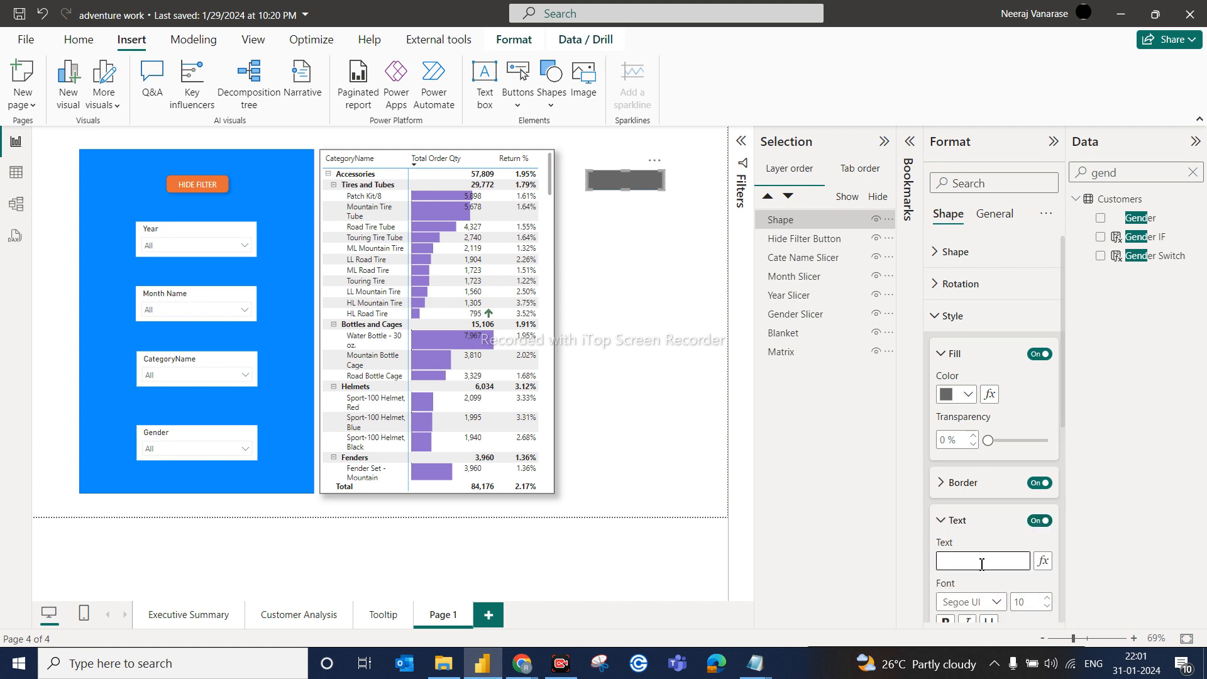
type("SHOW FILTER")
scroll(955, 478, "down", 3)
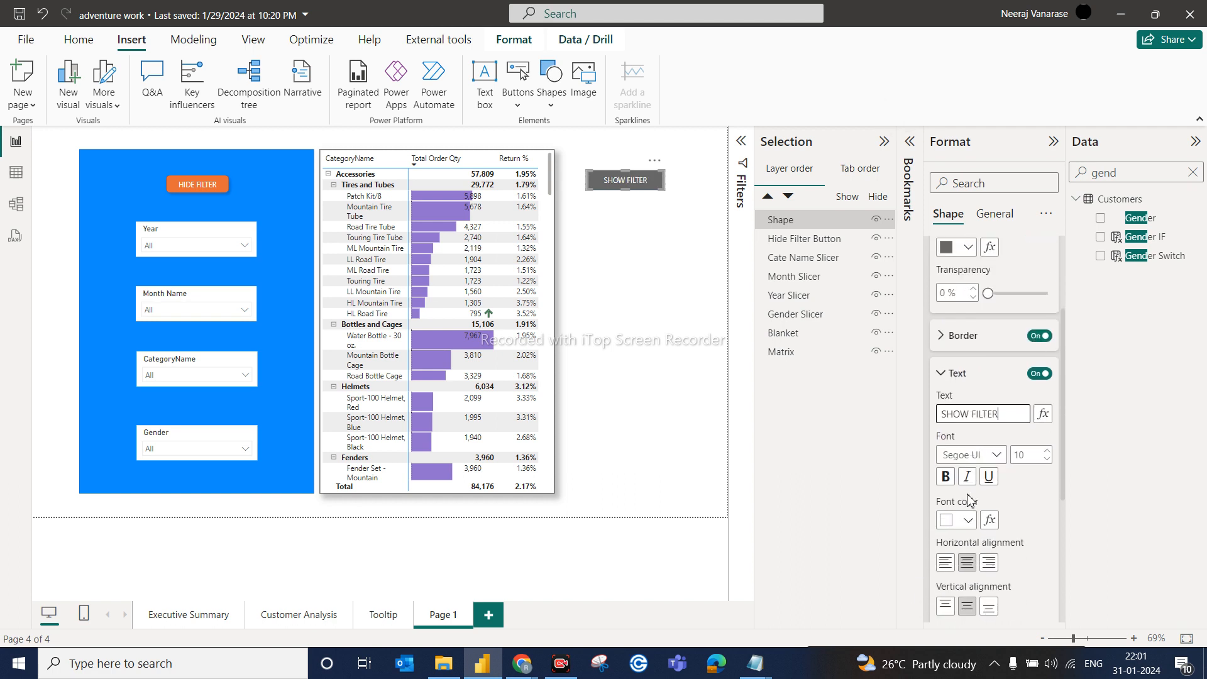
left_click(946, 373)
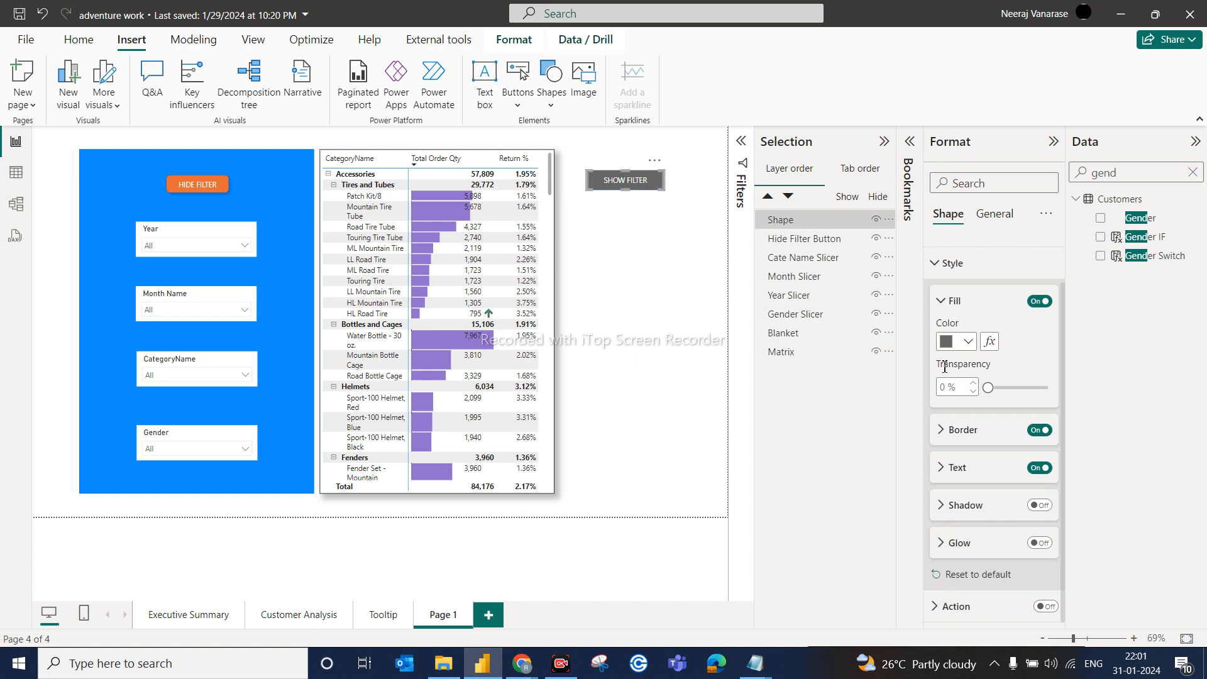
Step: Turn on shadow and glow for the SHOW FILTER shape and place it just above the blue rectangle
left_click(1034, 507)
left_click(1041, 543)
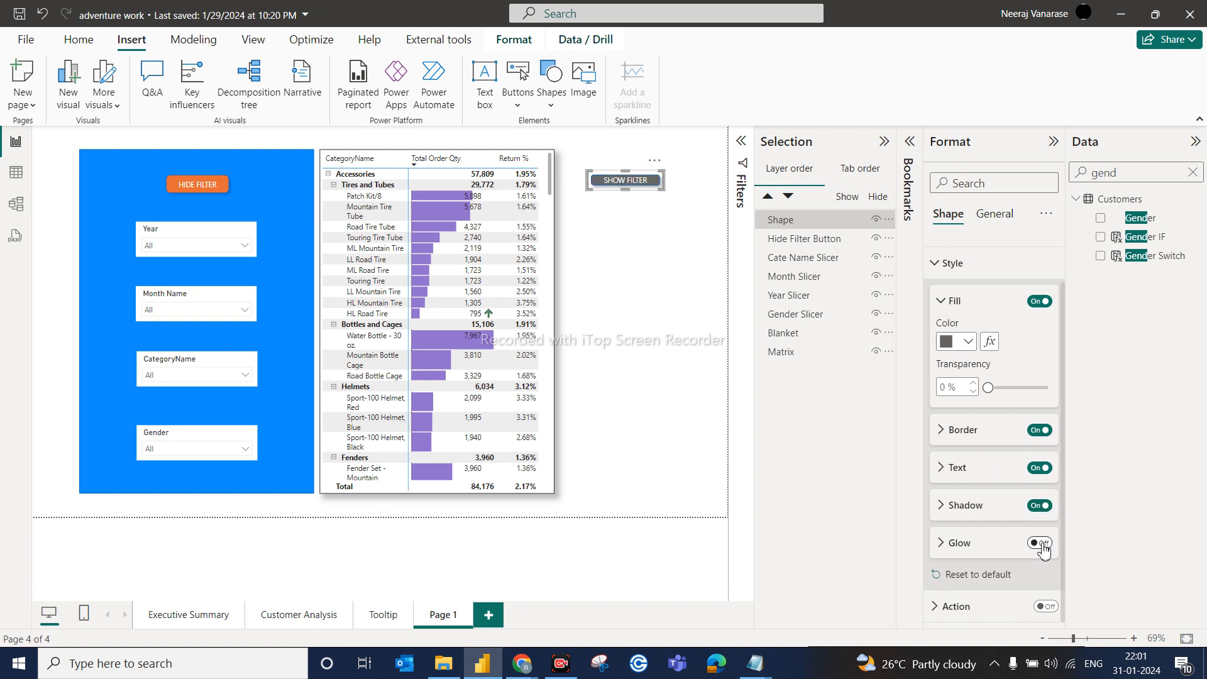
left_click(624, 344)
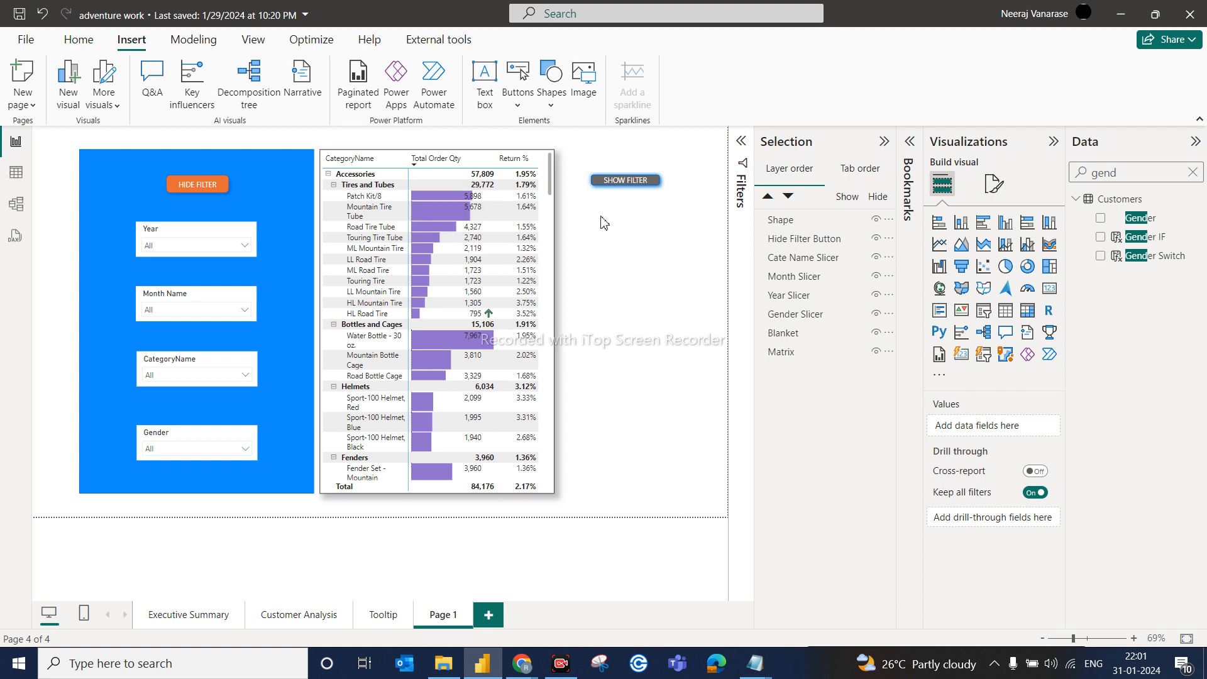
left_click_drag(616, 185, 179, 142)
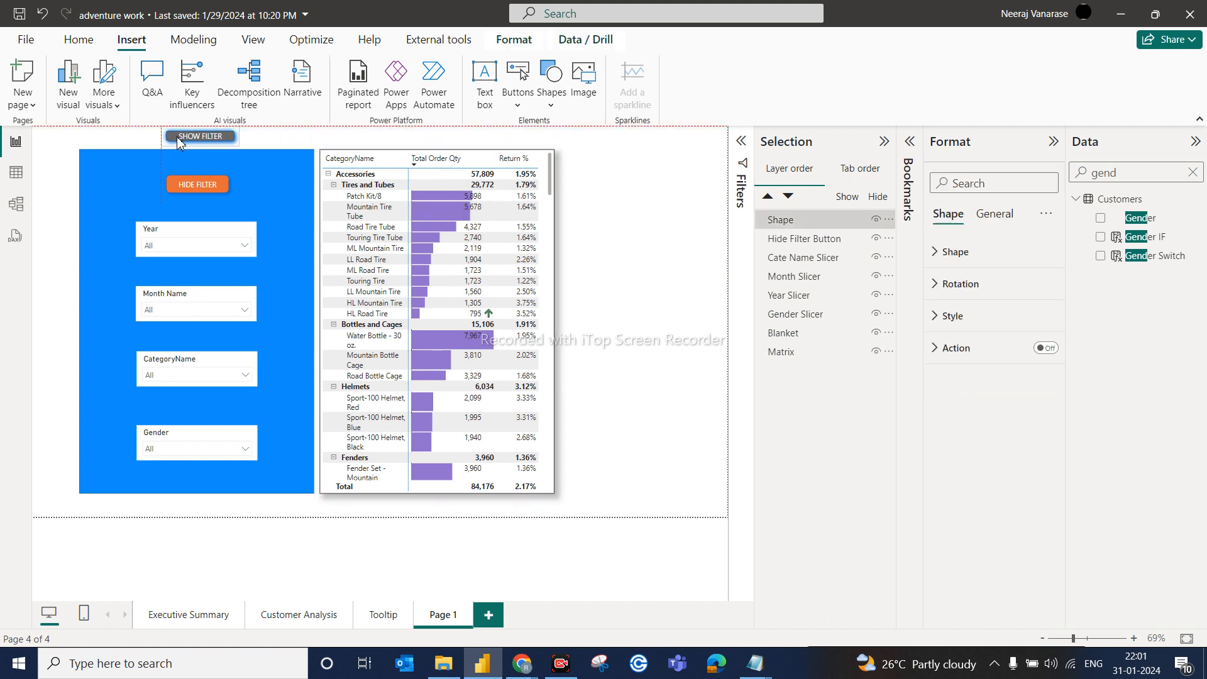
left_click(624, 201)
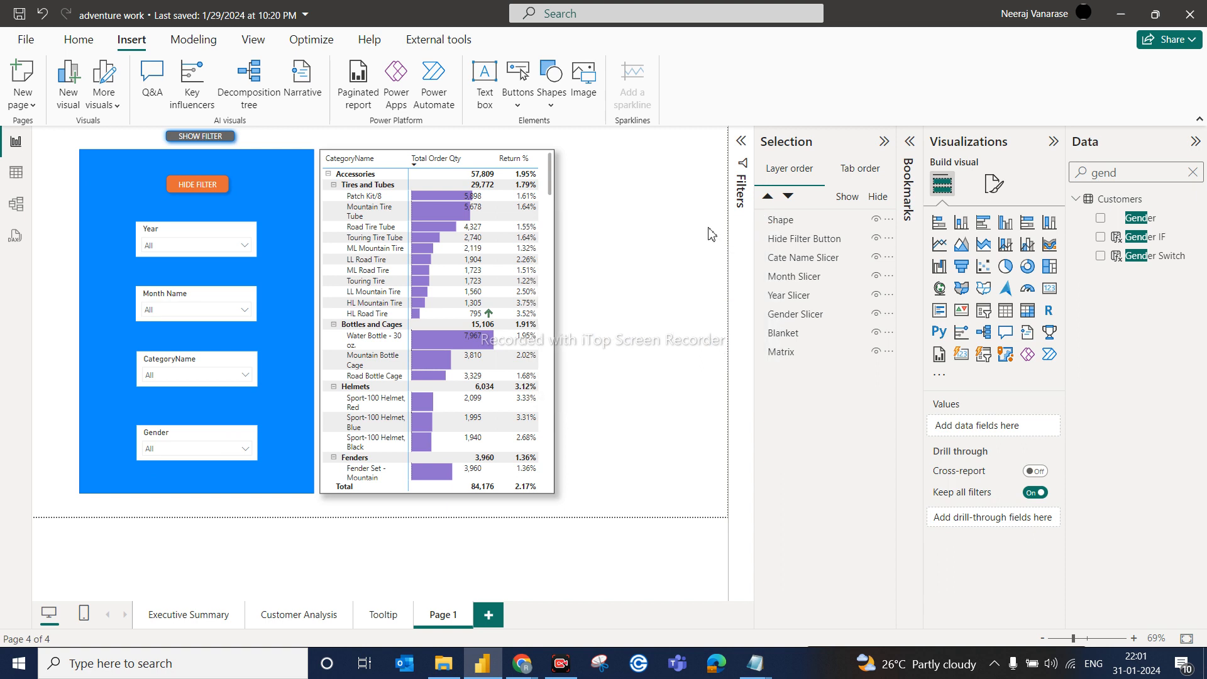
Step: Rename the SHOW FILTER shape's layer "SHow filter button"
double_click(795, 224)
type("SHow filter button")
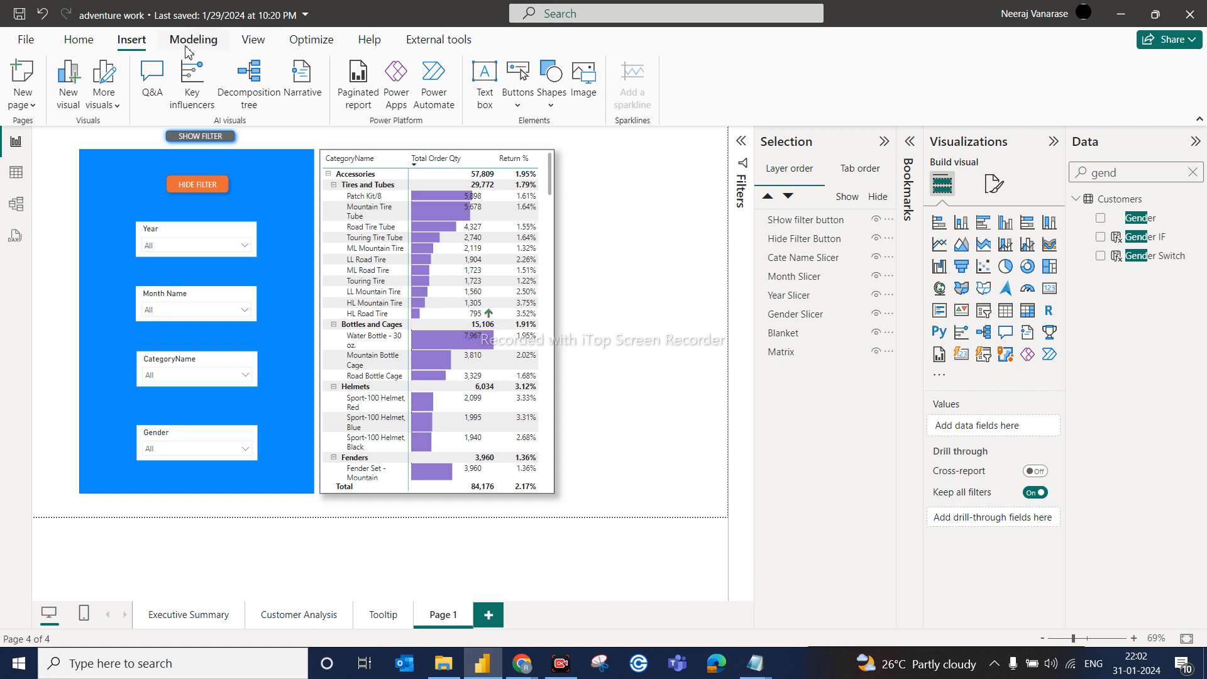
left_click(551, 101)
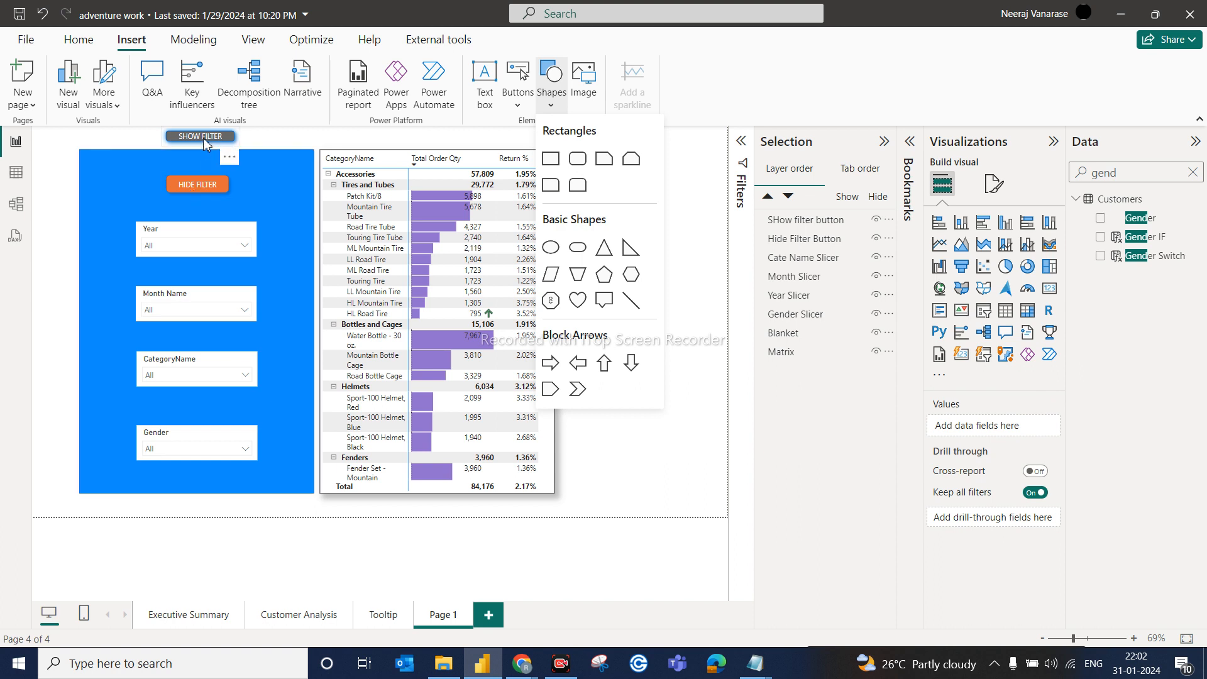
left_click(706, 263)
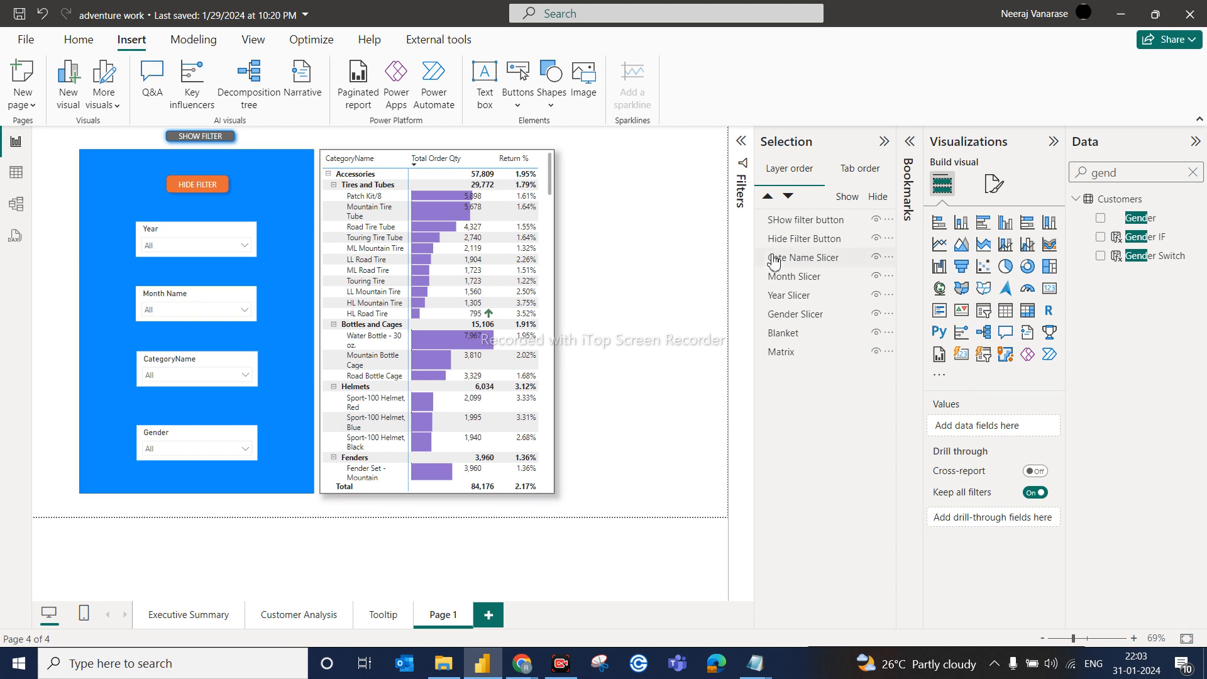
left_click(877, 221)
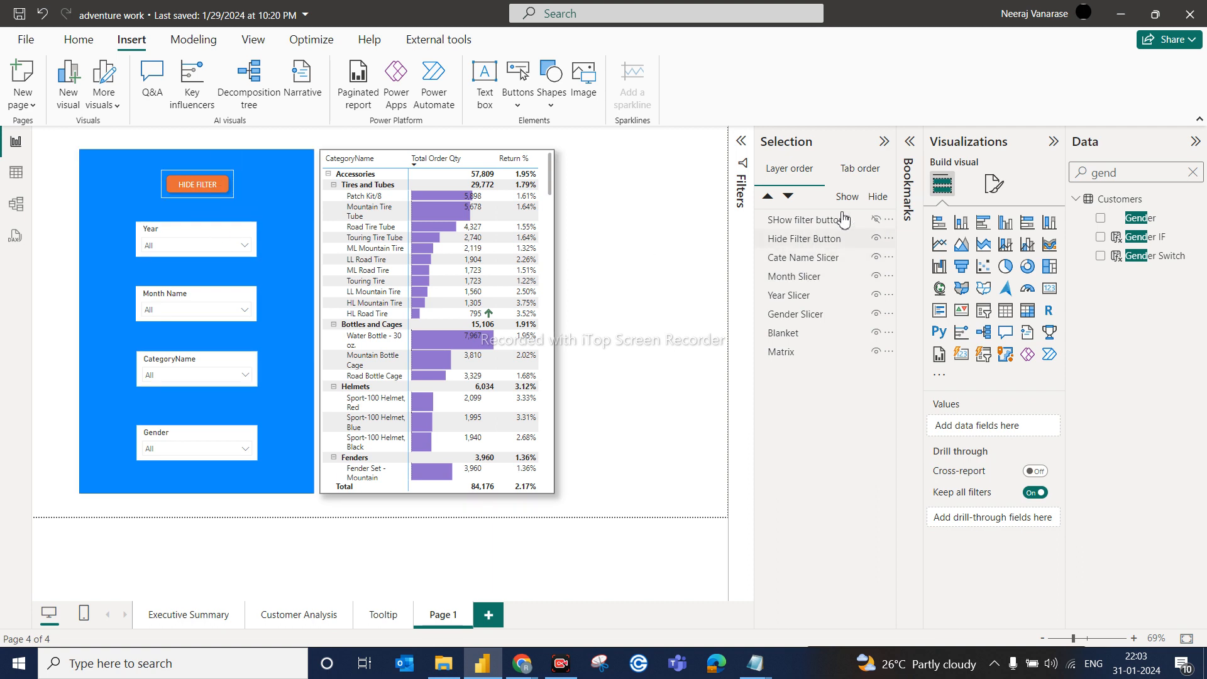
left_click(876, 219)
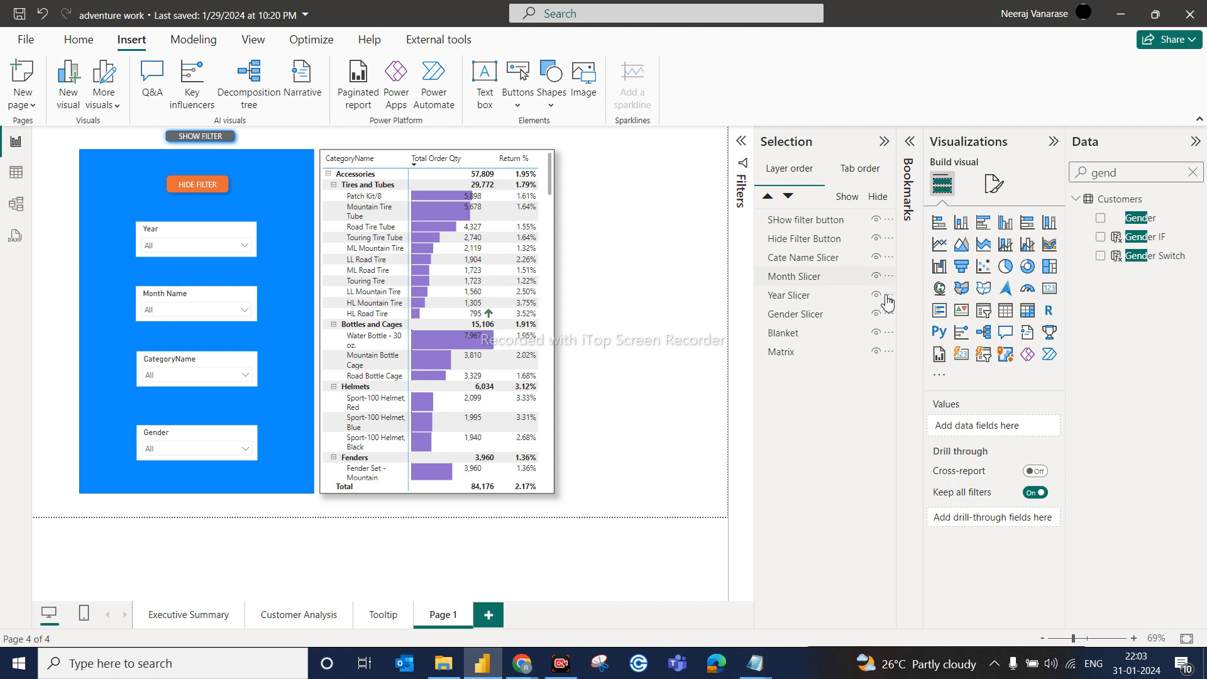
Step: Hide the Year, Month, Cate Name and Gender slicers, the Blanket and the Hide Filter Button layers
left_click(876, 295)
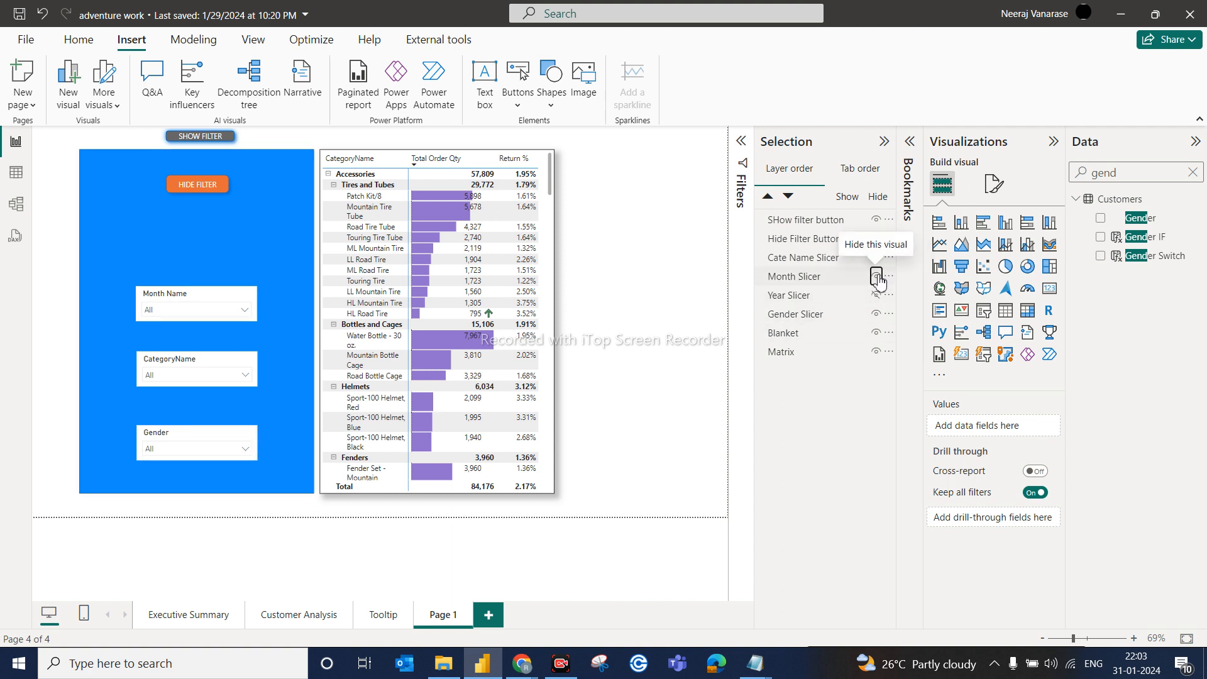
left_click(877, 276)
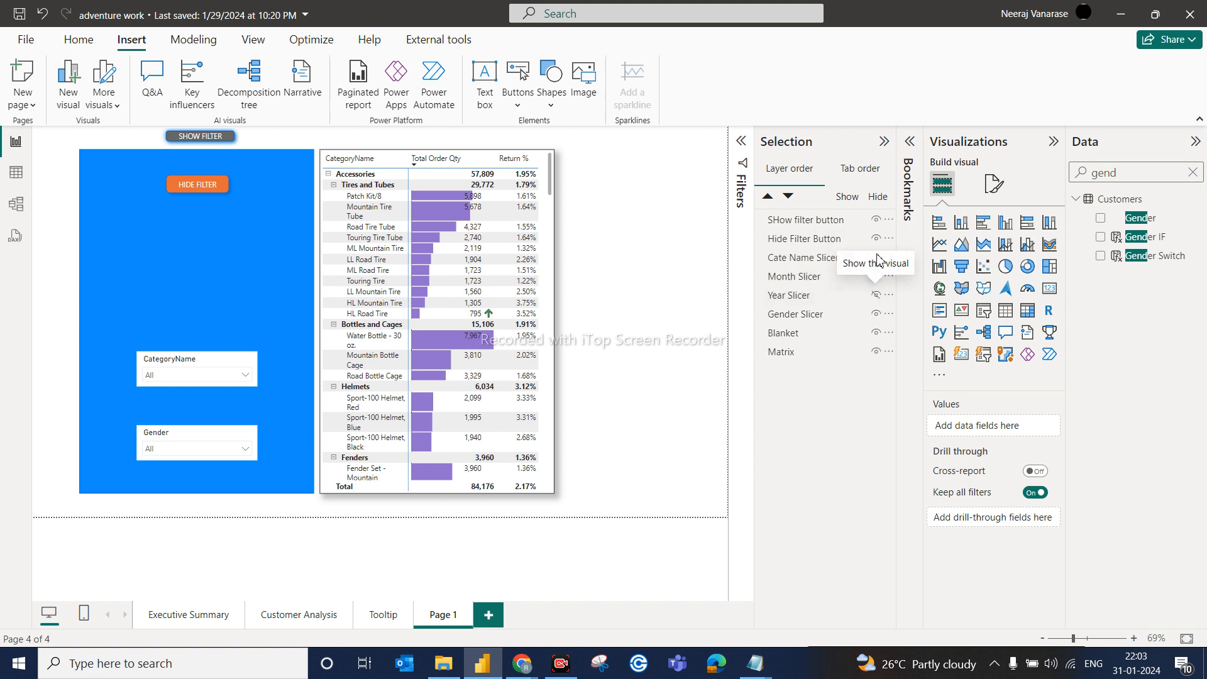
left_click(877, 257)
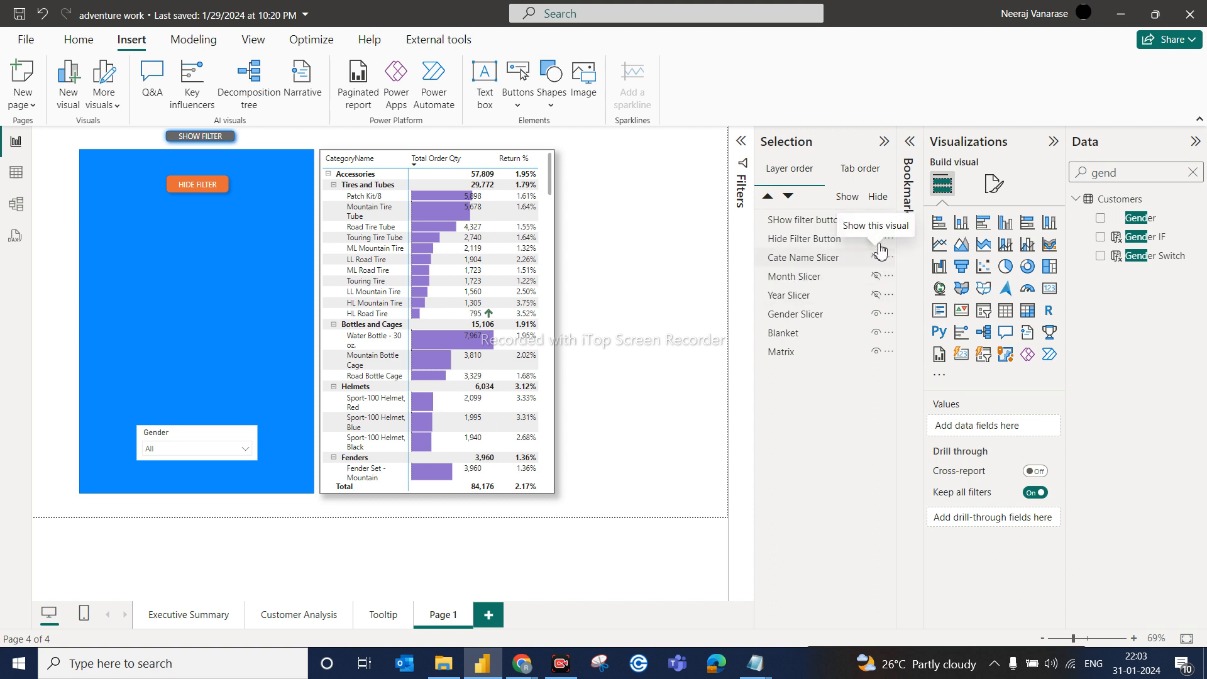
left_click(875, 313)
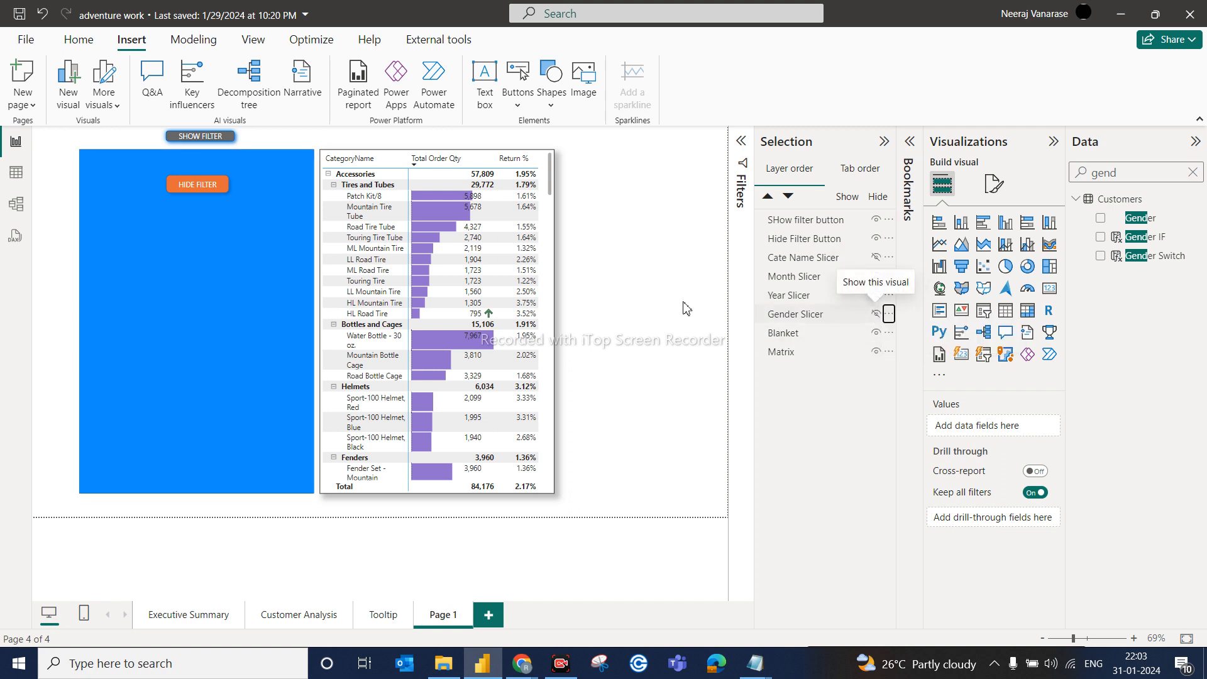
left_click(876, 332)
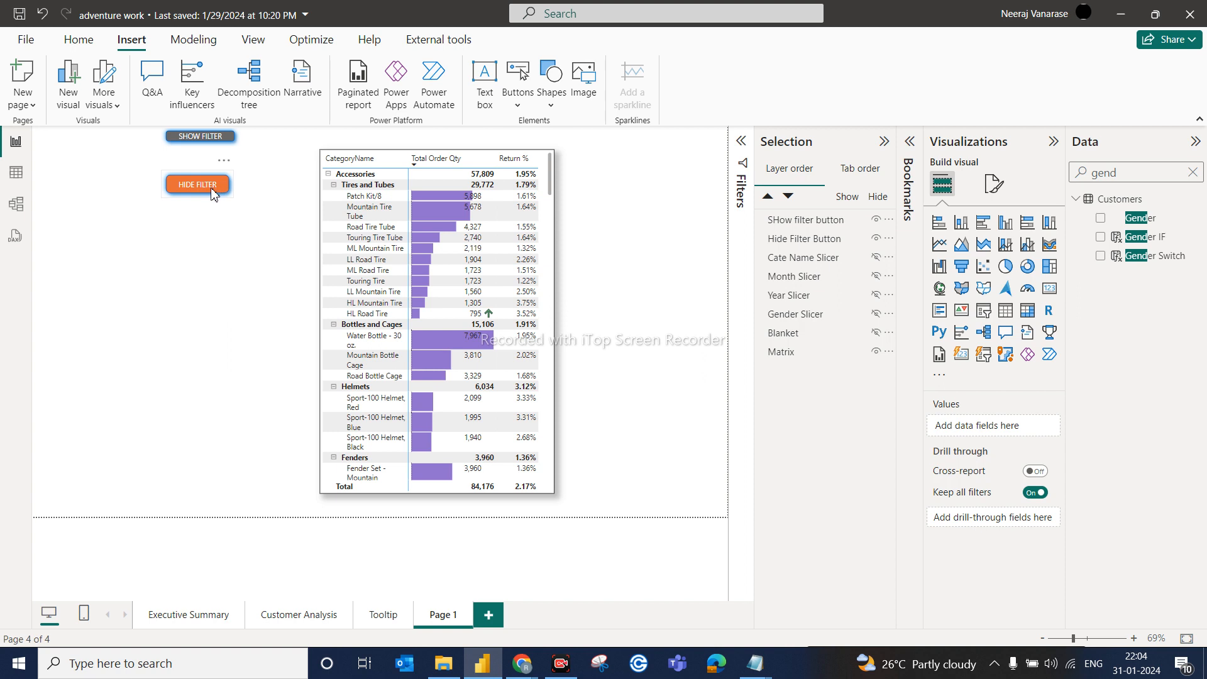
left_click(887, 244)
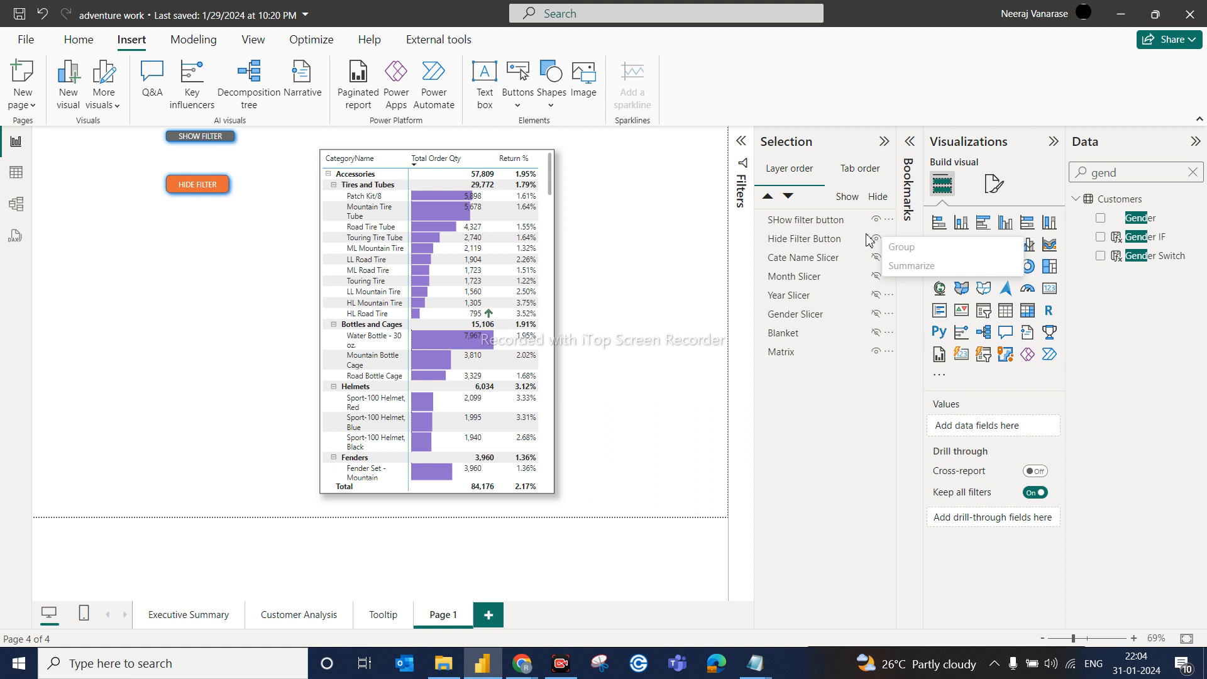
left_click(876, 239)
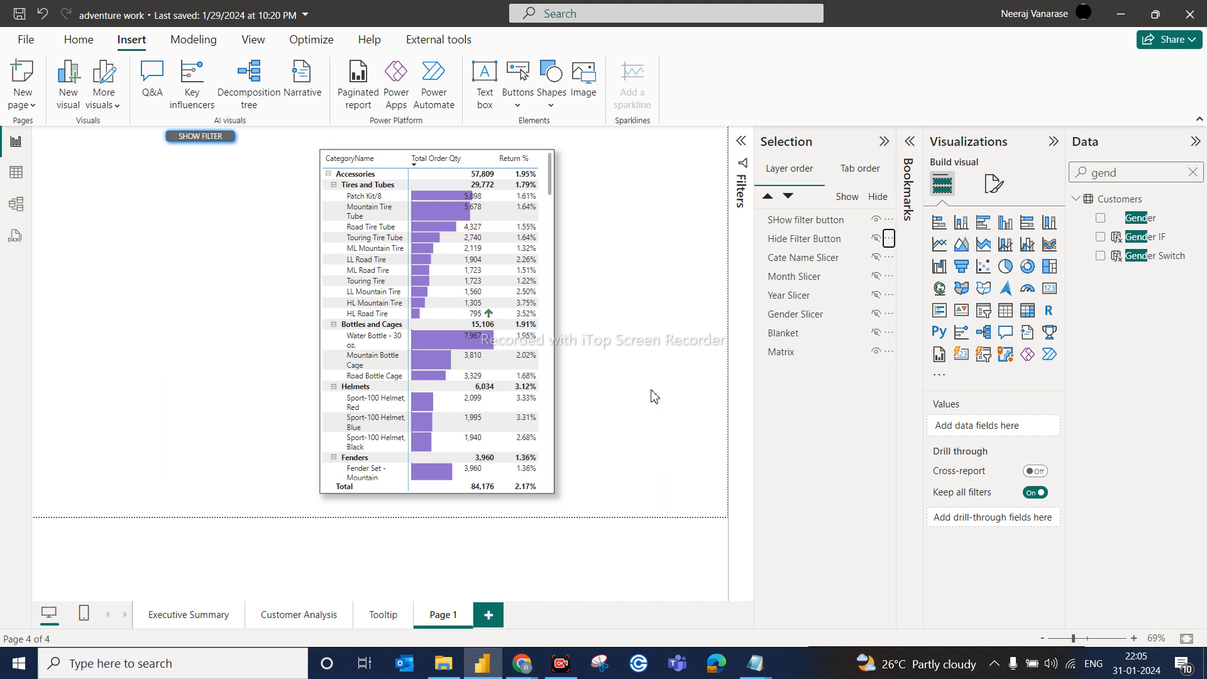
Step: Add a bookmark of the page with the filter panel hidden and name it "Hide Filter"
left_click(910, 148)
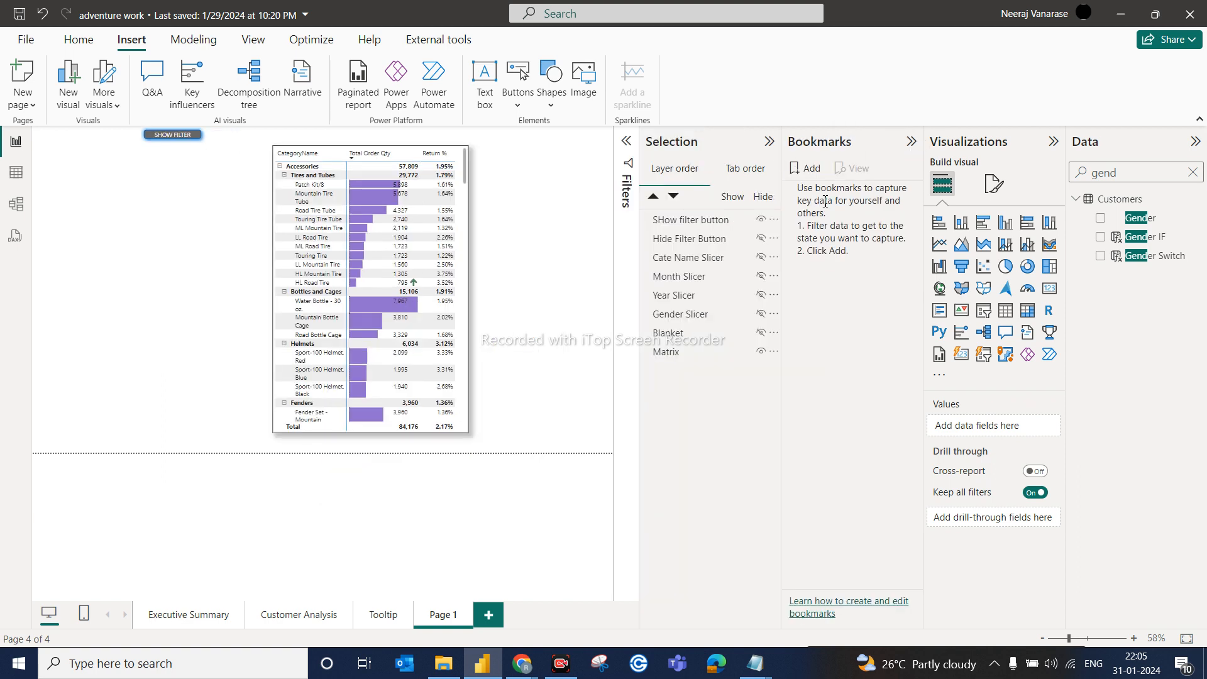
left_click(811, 171)
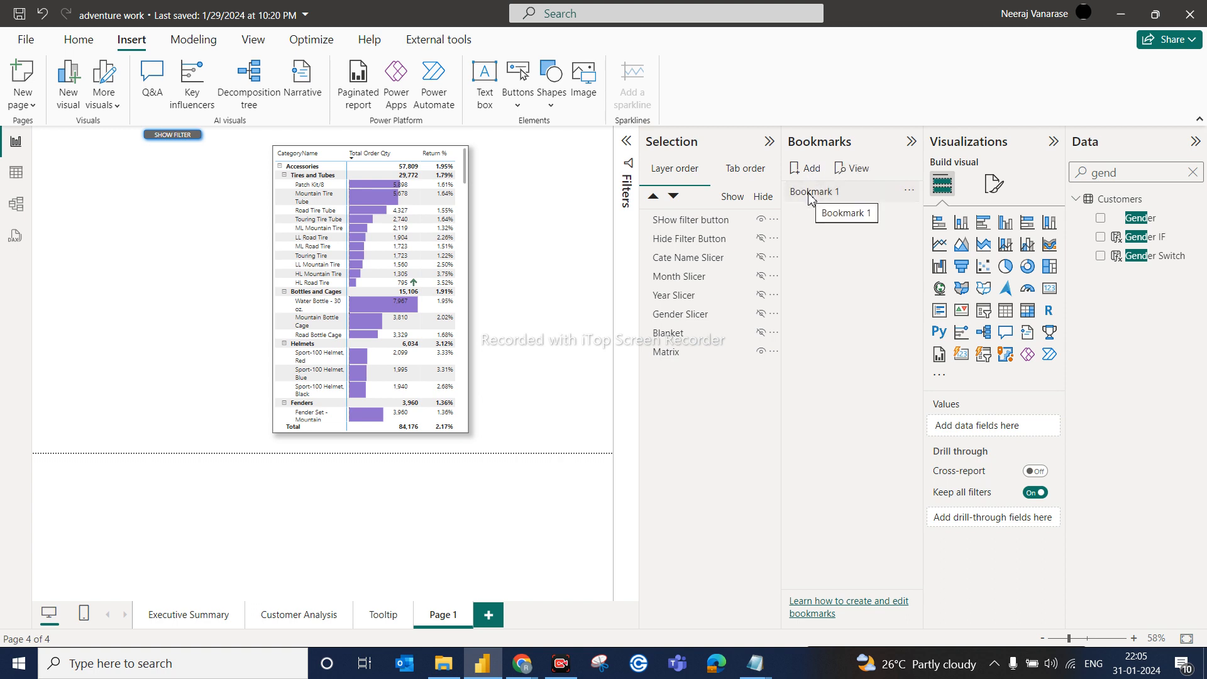
left_click(810, 193)
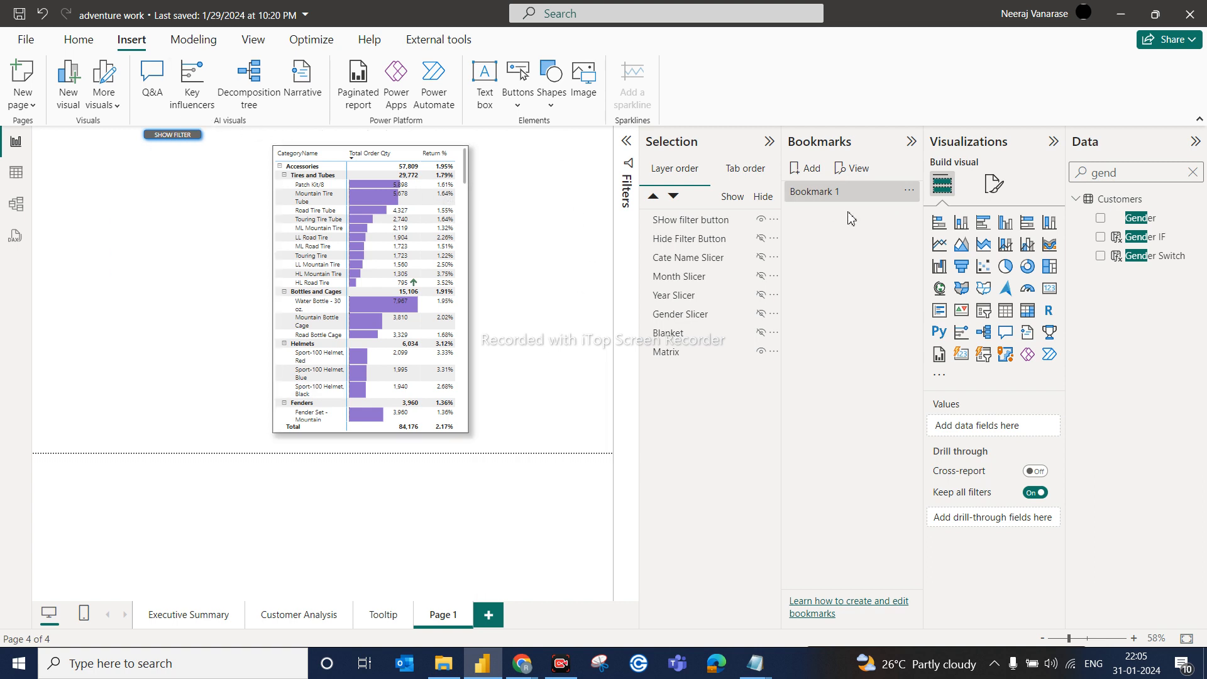
double_click(817, 192)
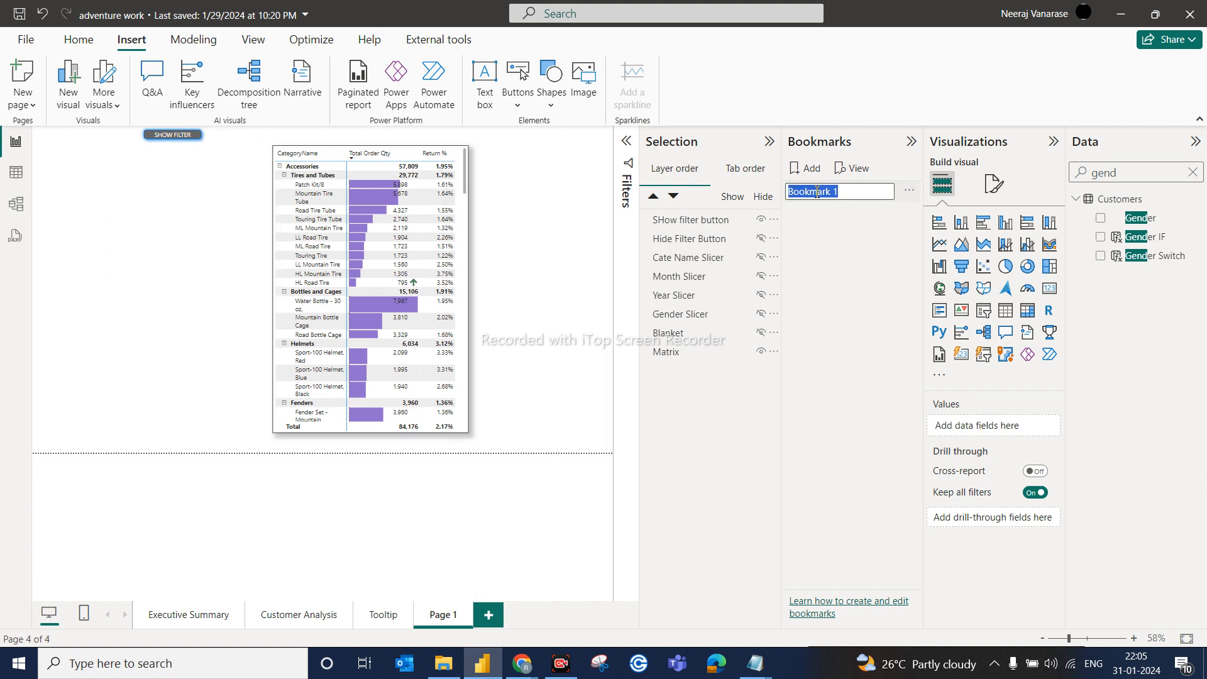
key("BackSpace")
type("Hide Filter")
key("Return")
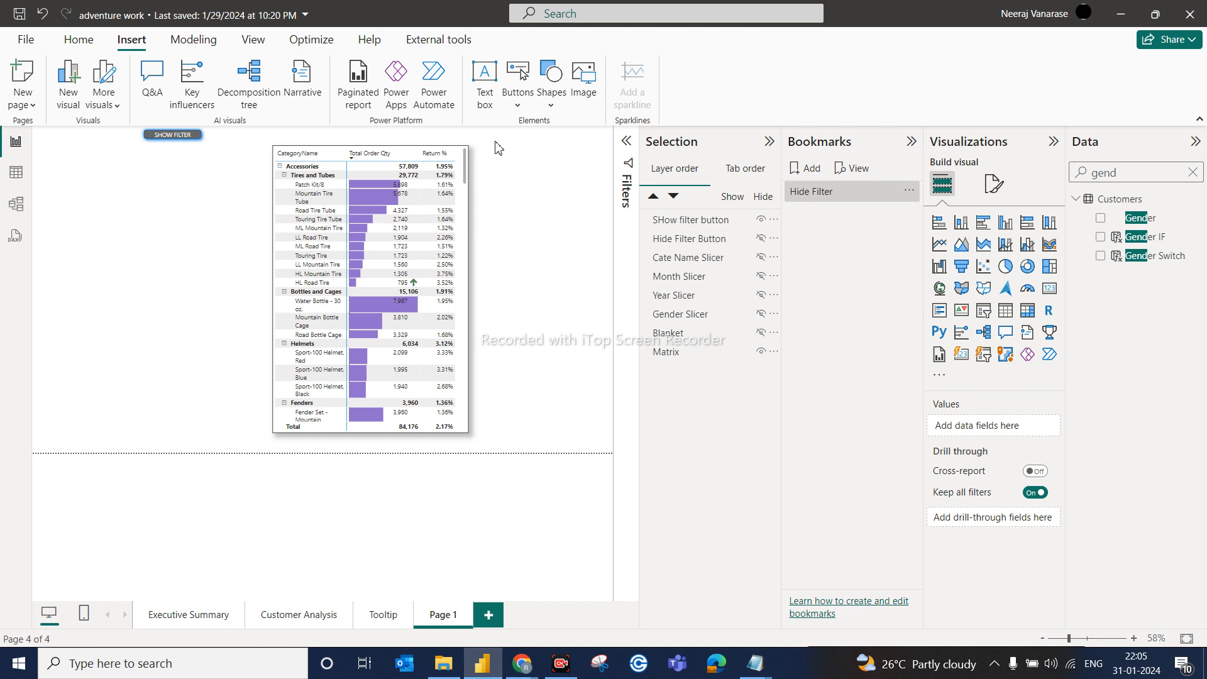
Step: Hide the SHow filter button layer and show the Hide Filter Button, all four slicers and the Blanket
mouse_move(375, 269)
left_click(761, 219)
left_click(762, 240)
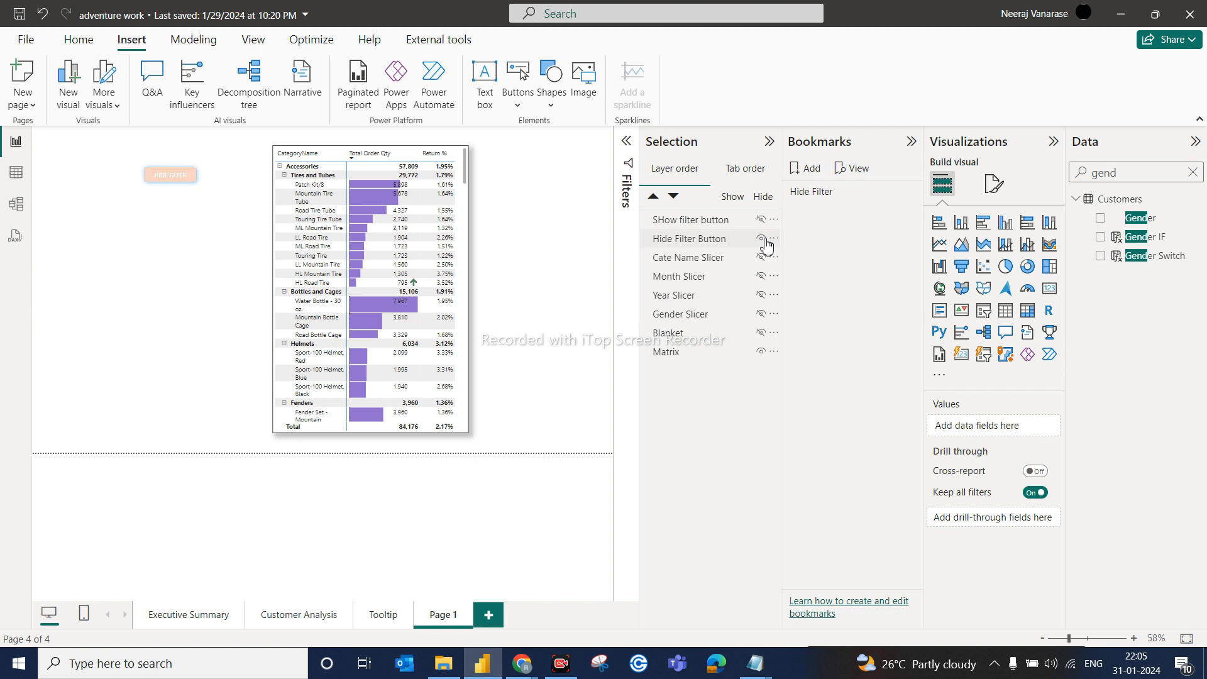
left_click(762, 259)
left_click(762, 277)
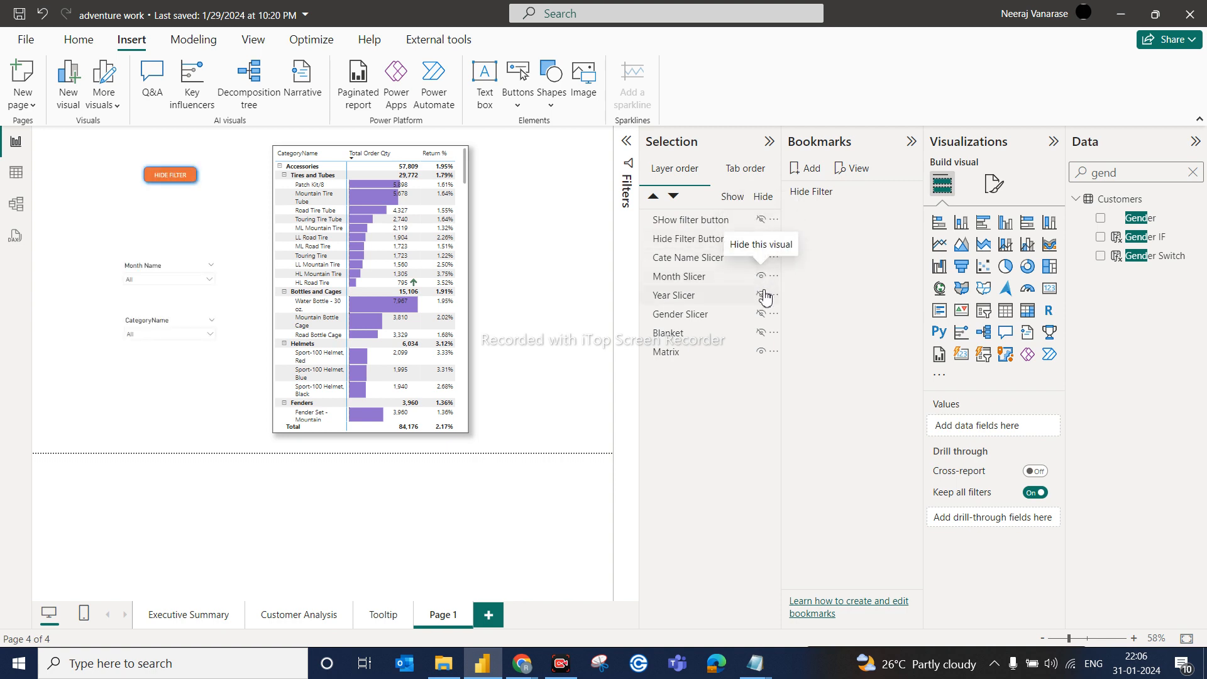
left_click(762, 295)
left_click(762, 314)
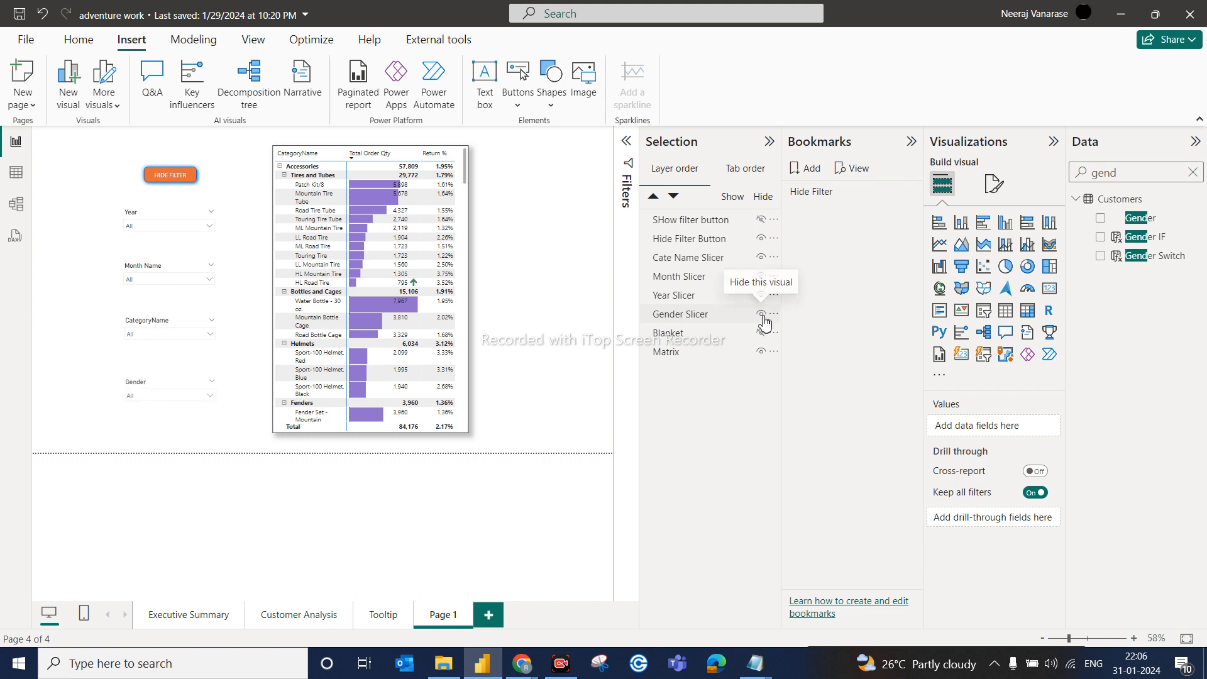
left_click(762, 333)
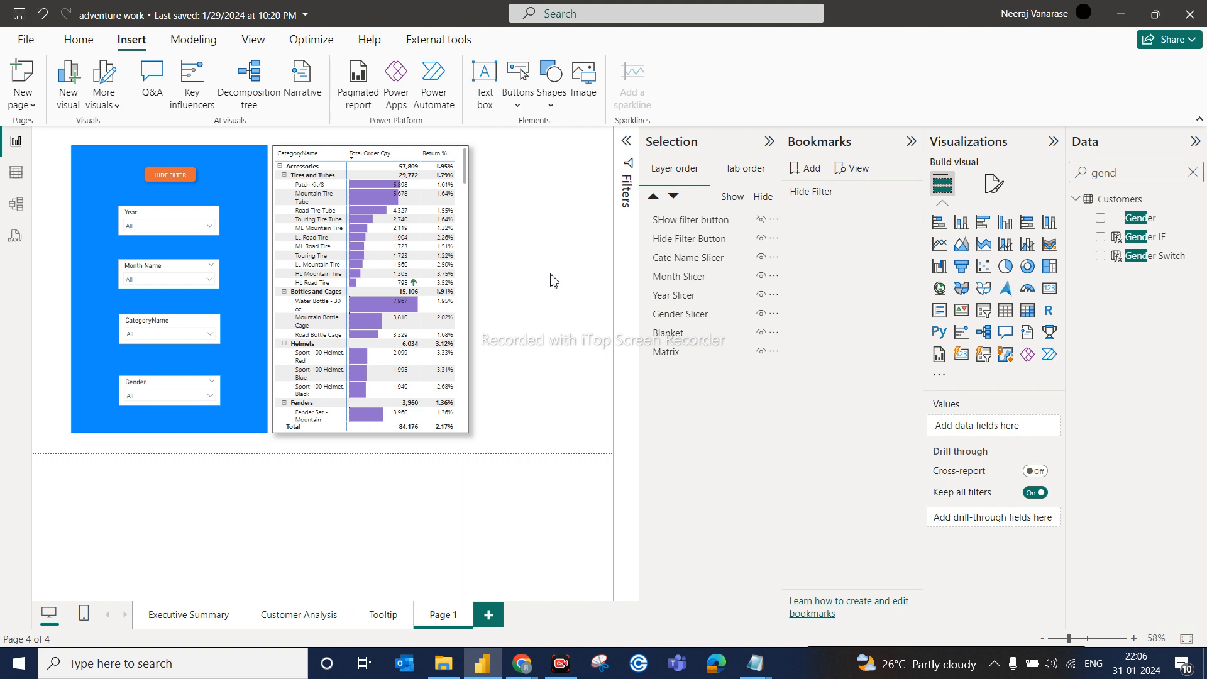
Step: Add a bookmark of the page with the filter panel visible and name it "Show Filter"
left_click(804, 173)
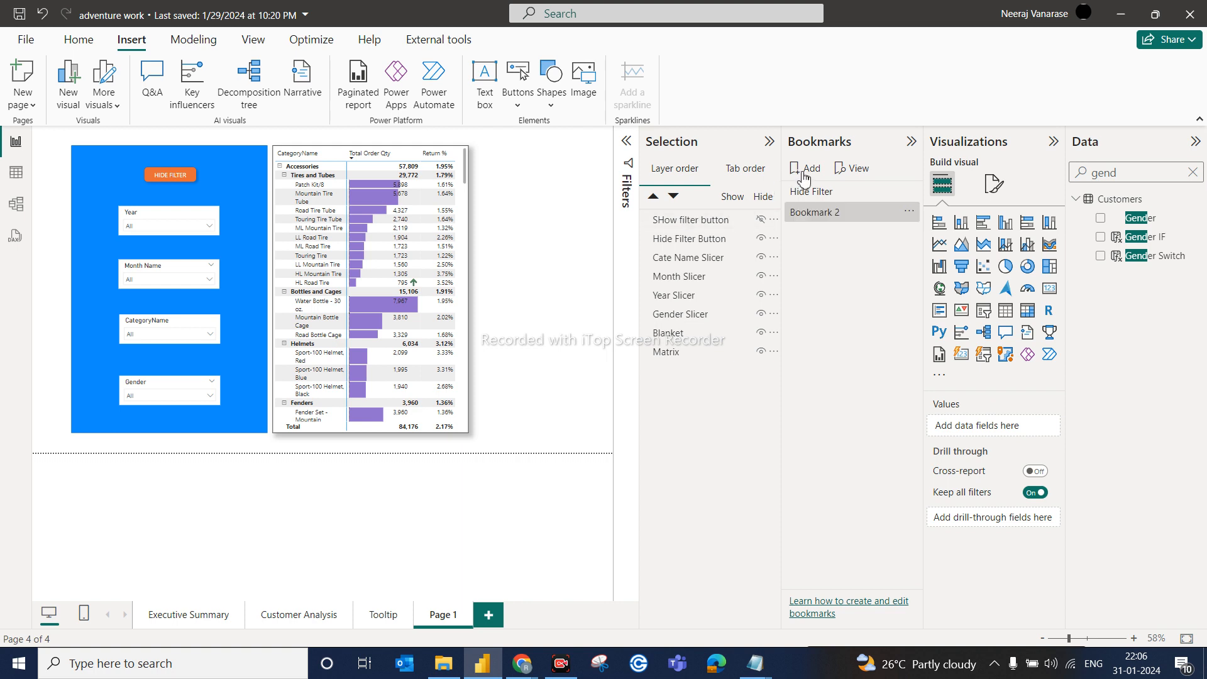
double_click(828, 215)
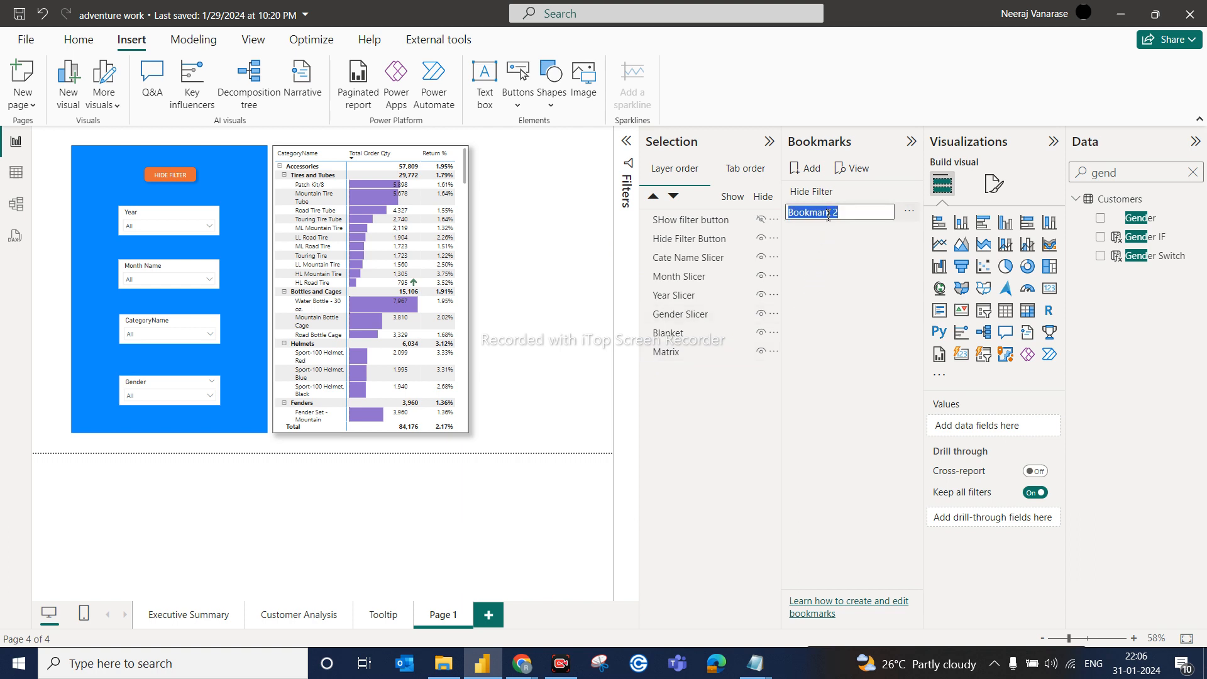
key("BackSpace")
type("Show Filter")
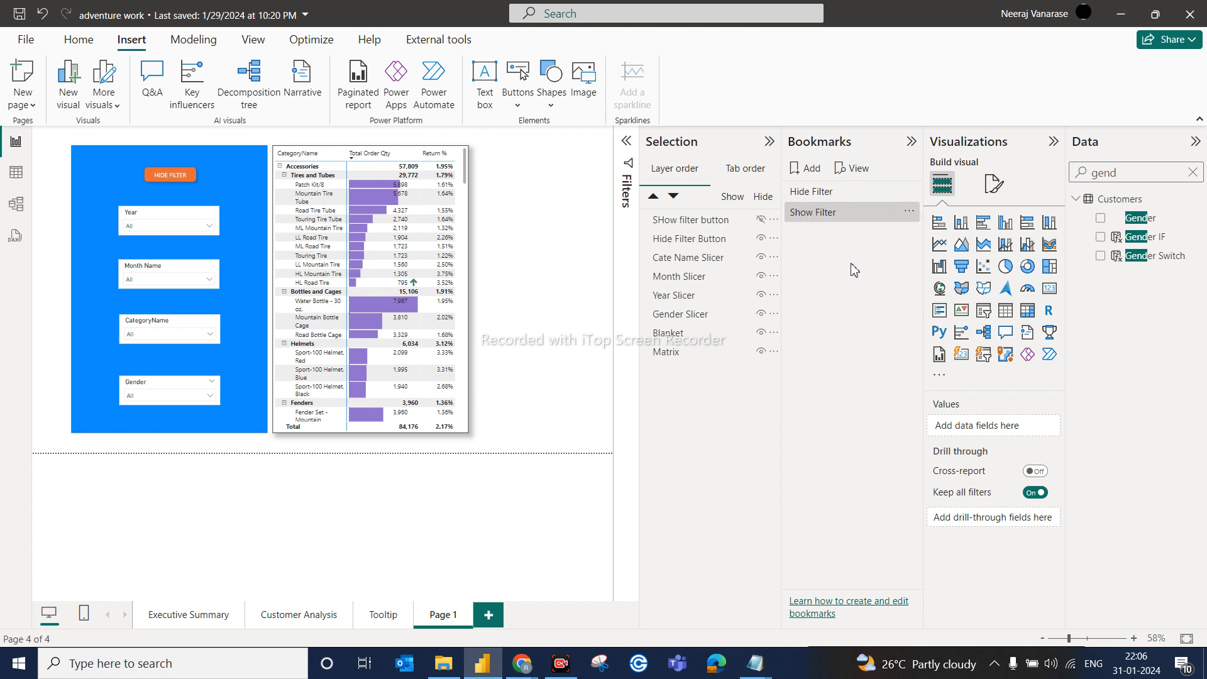
key("Return")
Step: Switch between the Hide Filter and Show Filter bookmarks to check that each displays the correct page state
left_click(815, 219)
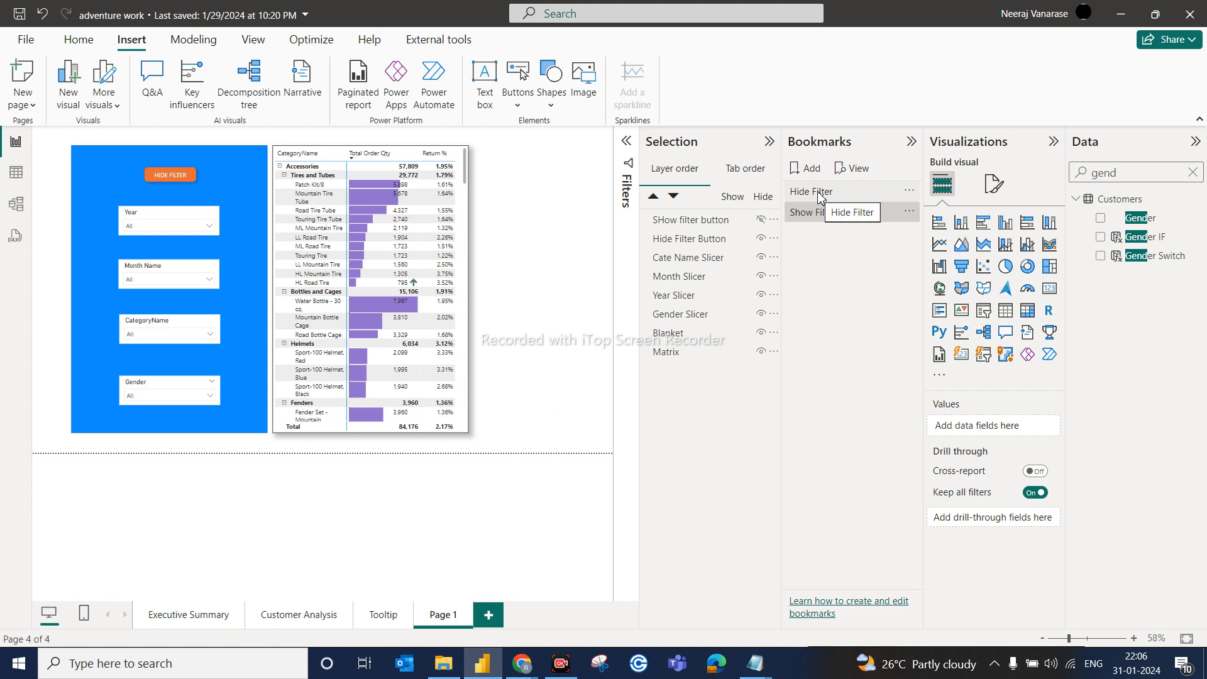
left_click(817, 193)
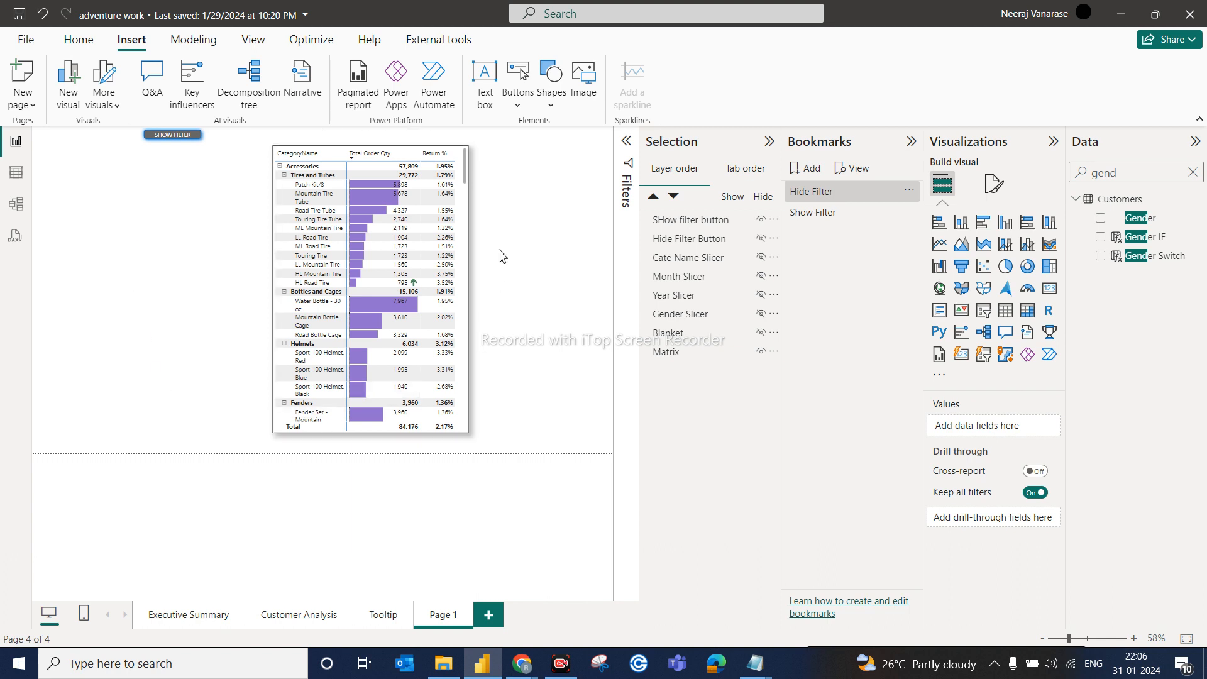
left_click(840, 213)
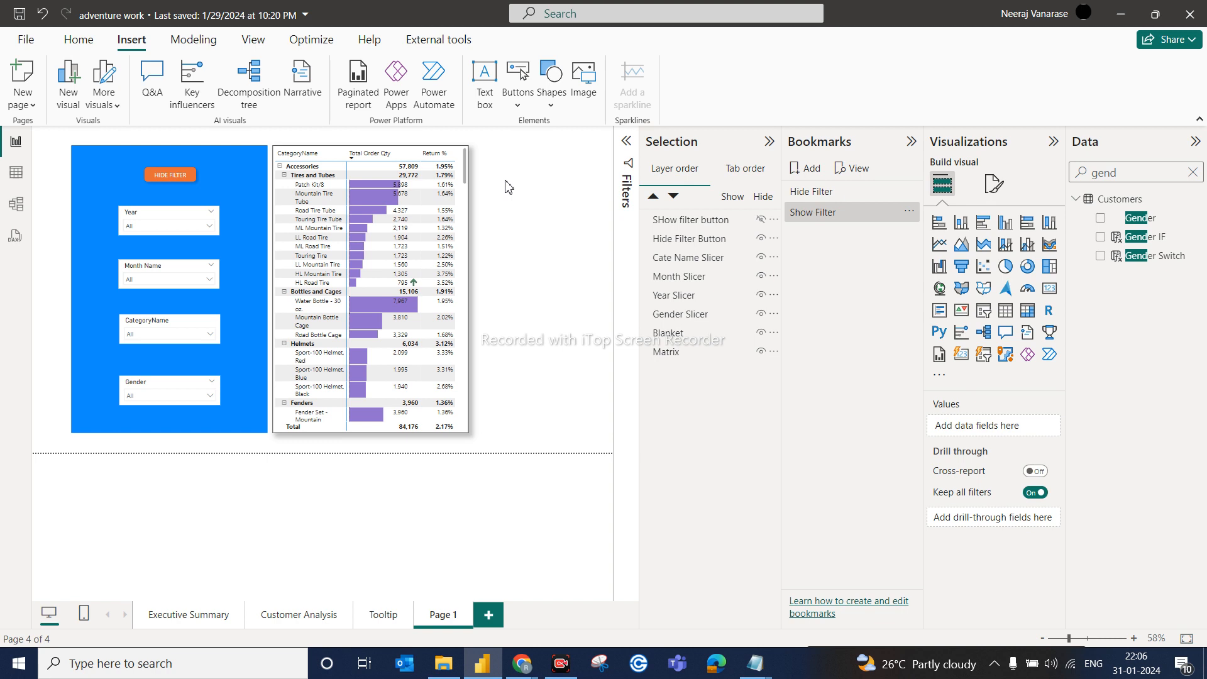
left_click(809, 200)
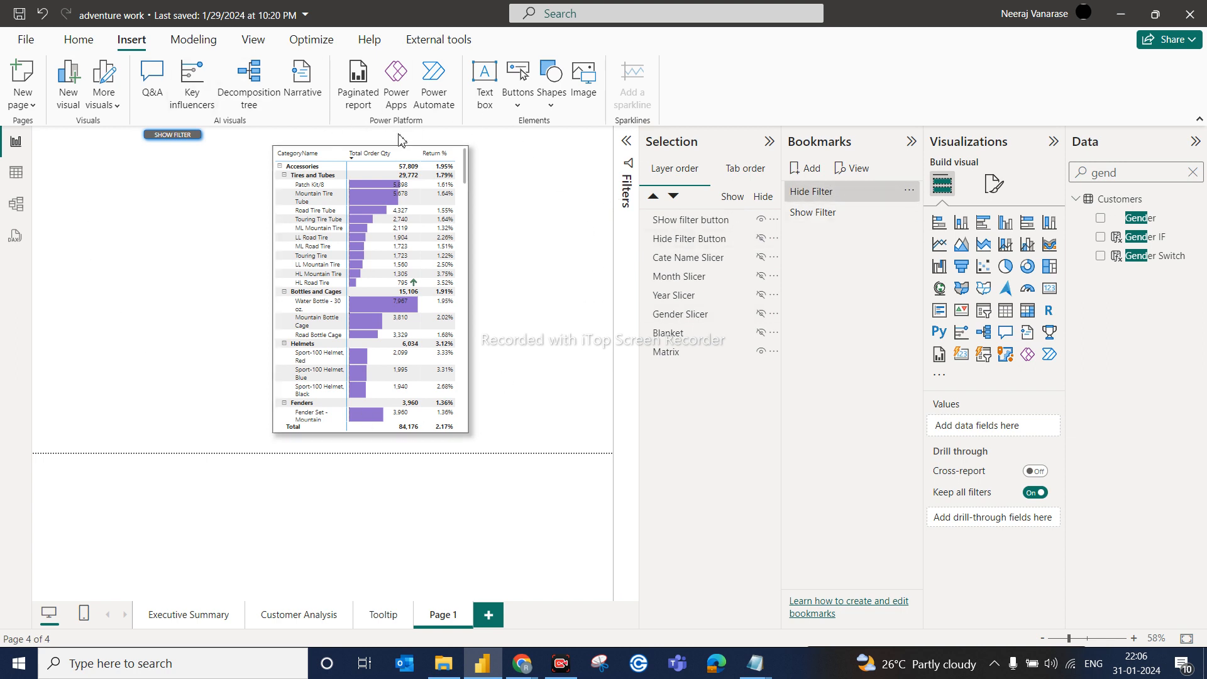
left_click(813, 217)
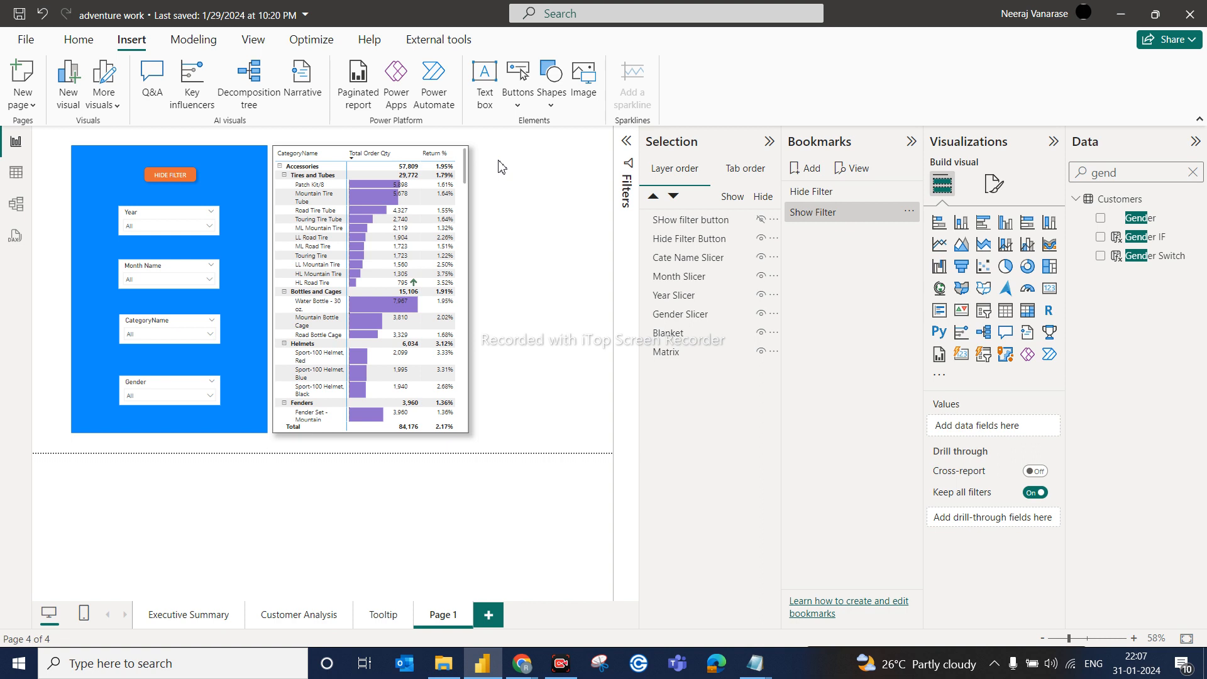
left_click(627, 143)
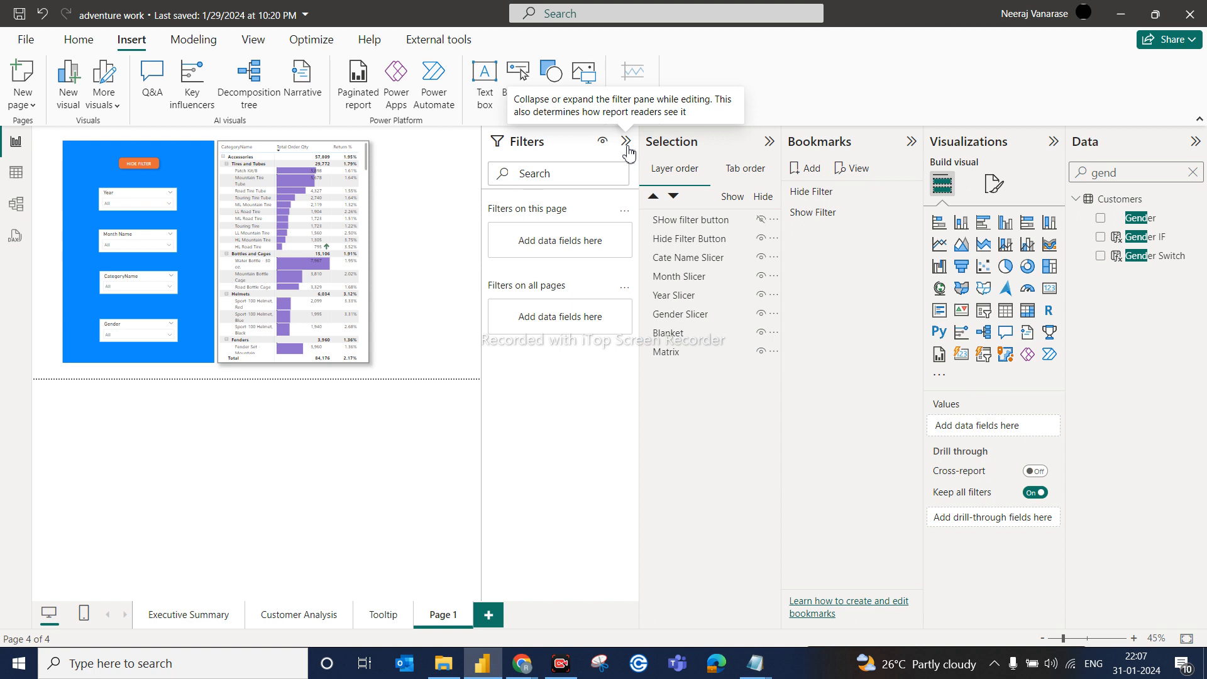
left_click(627, 144)
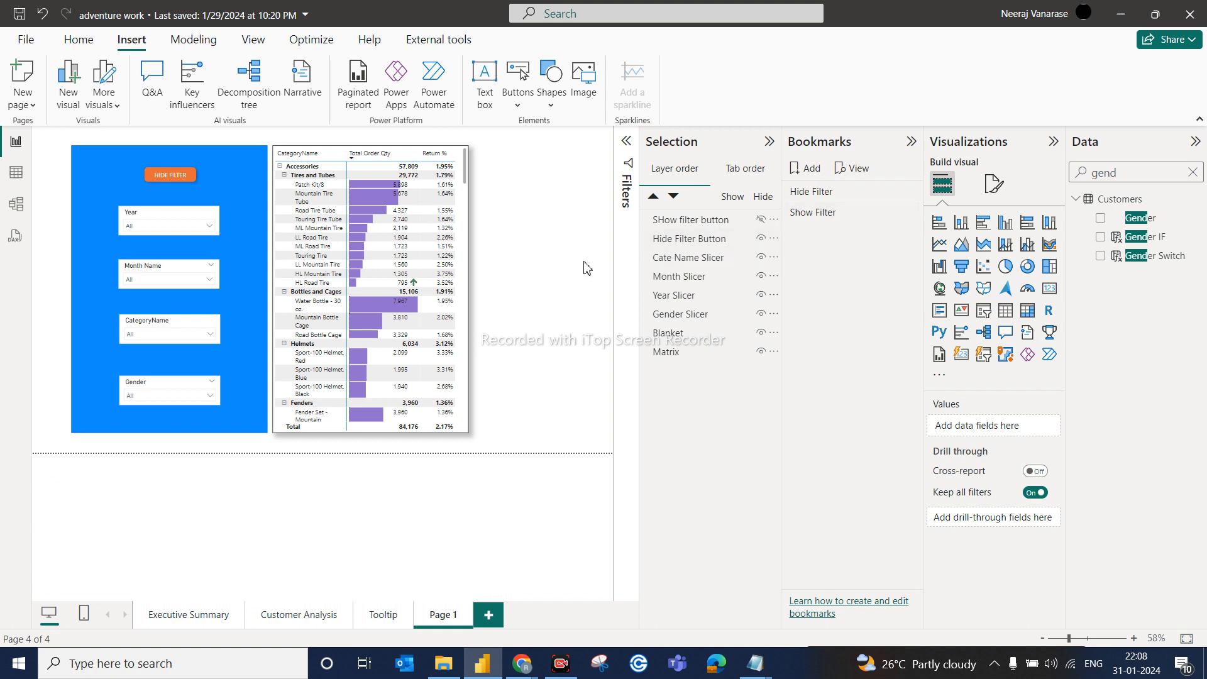
Step: Enable the HIDE FILTER button's action, with type Bookmark and the Hide Filter bookmark as its target
left_click(168, 183)
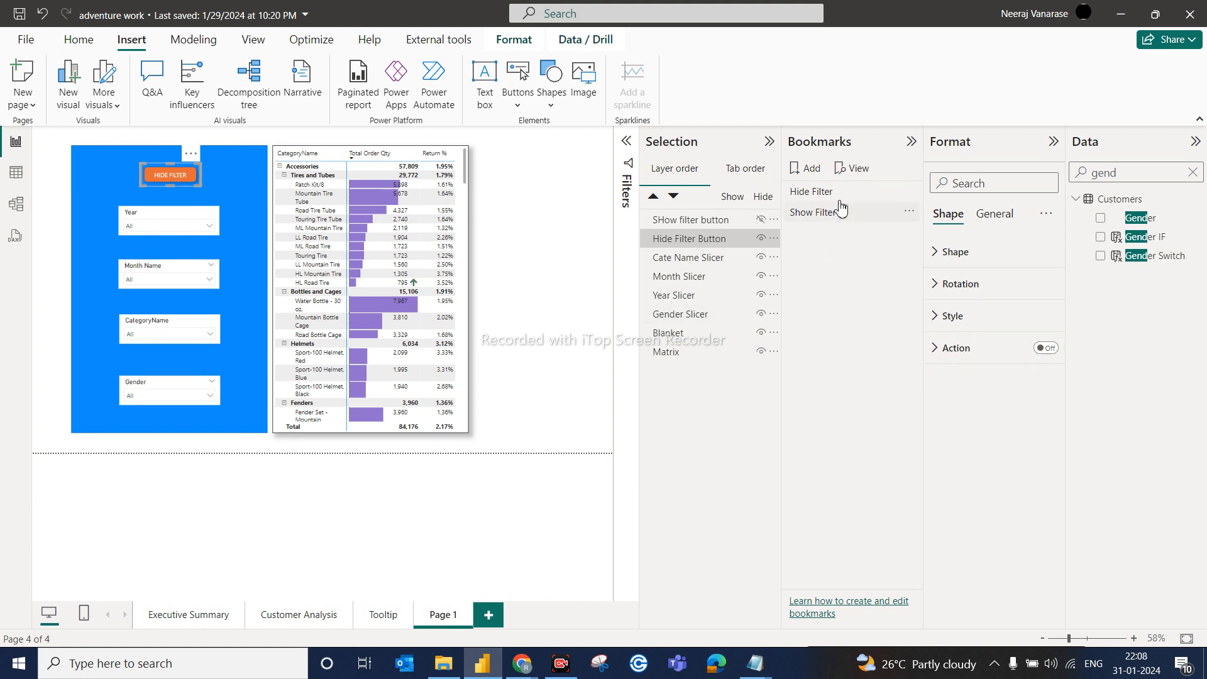
left_click(936, 353)
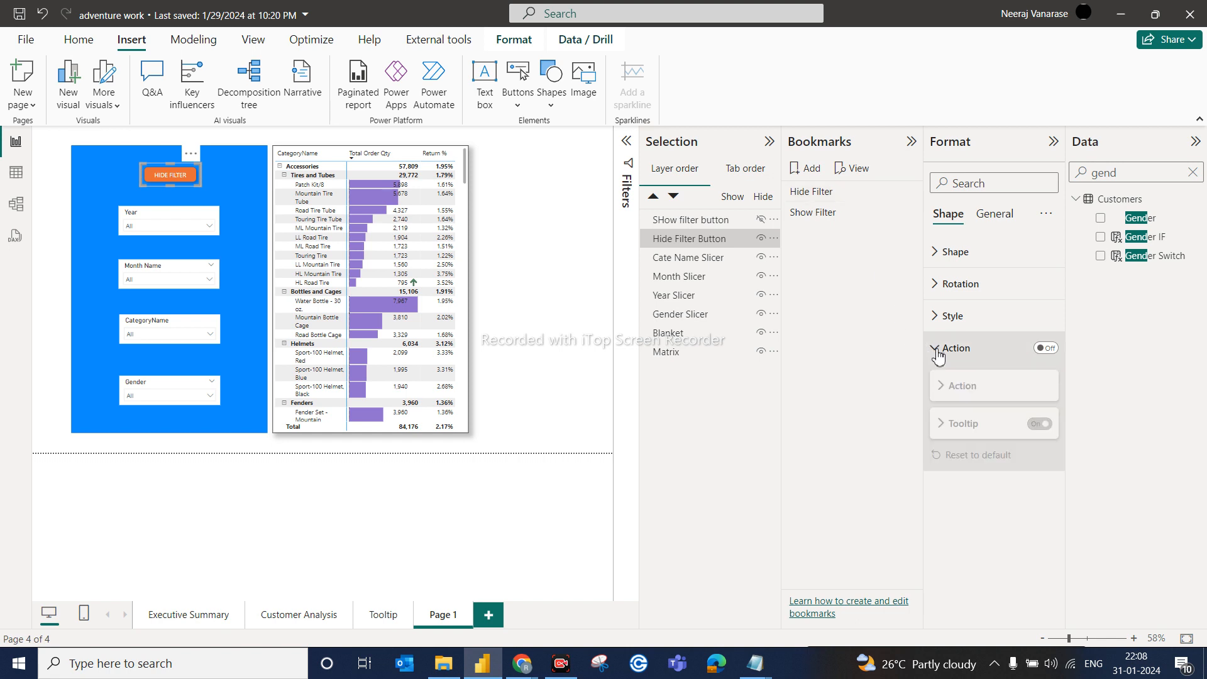
left_click(1046, 350)
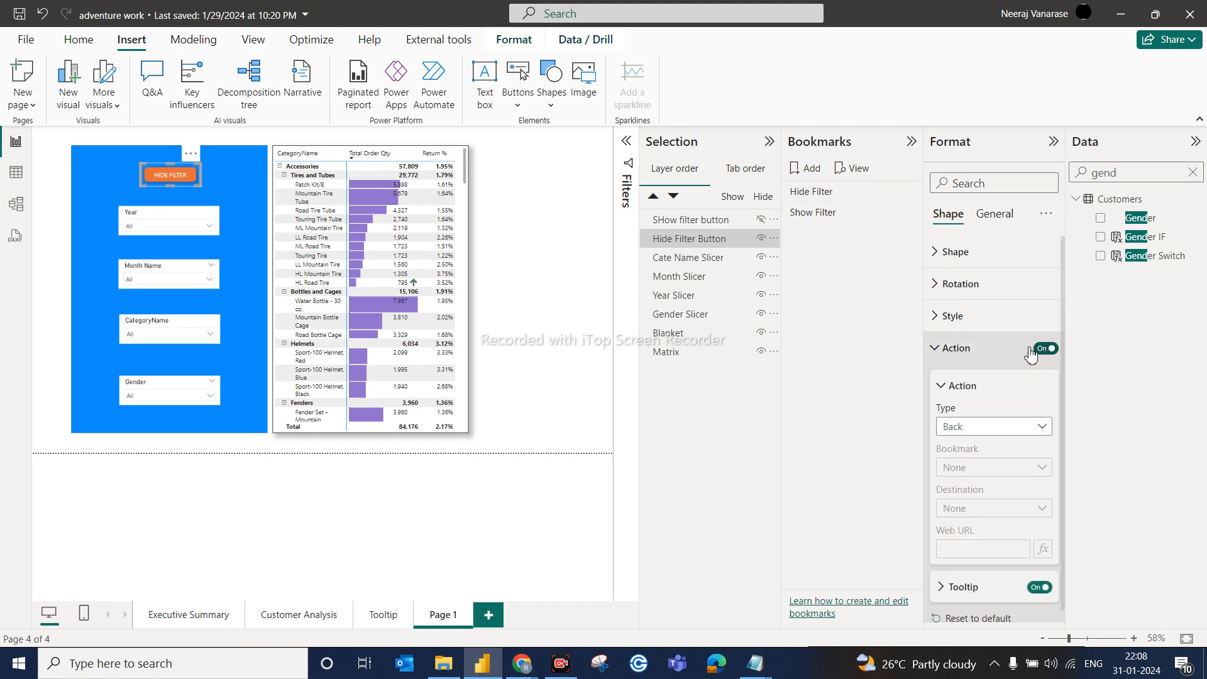
left_click(976, 431)
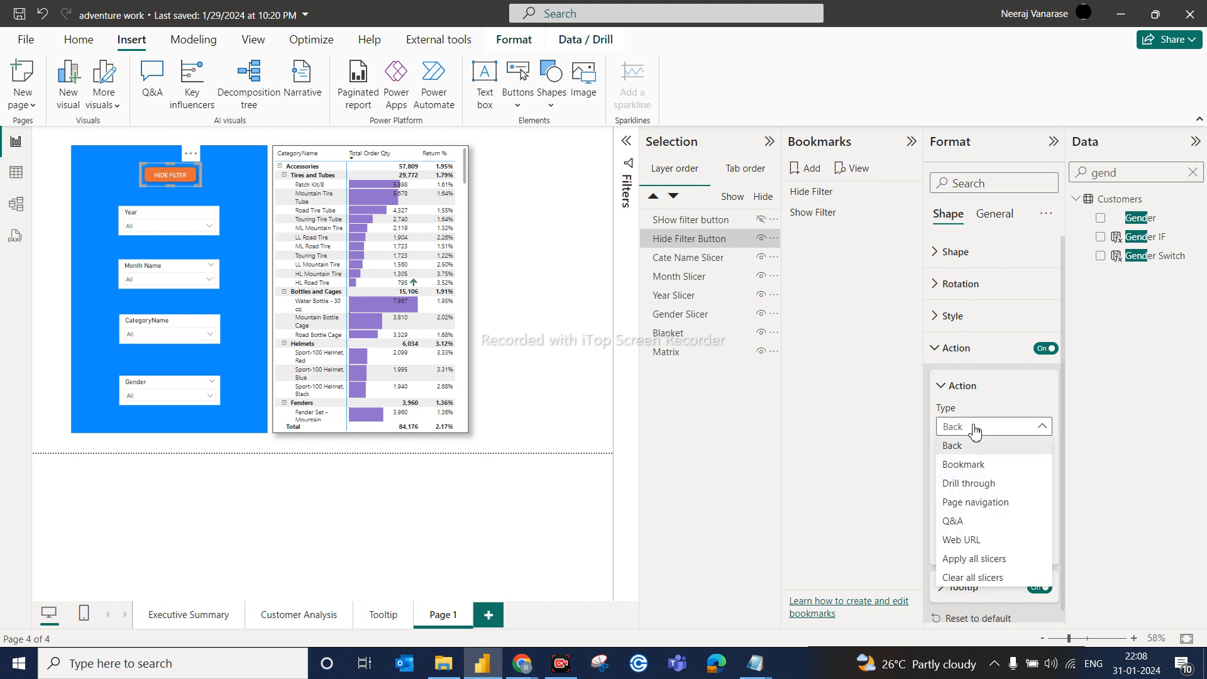
left_click(973, 466)
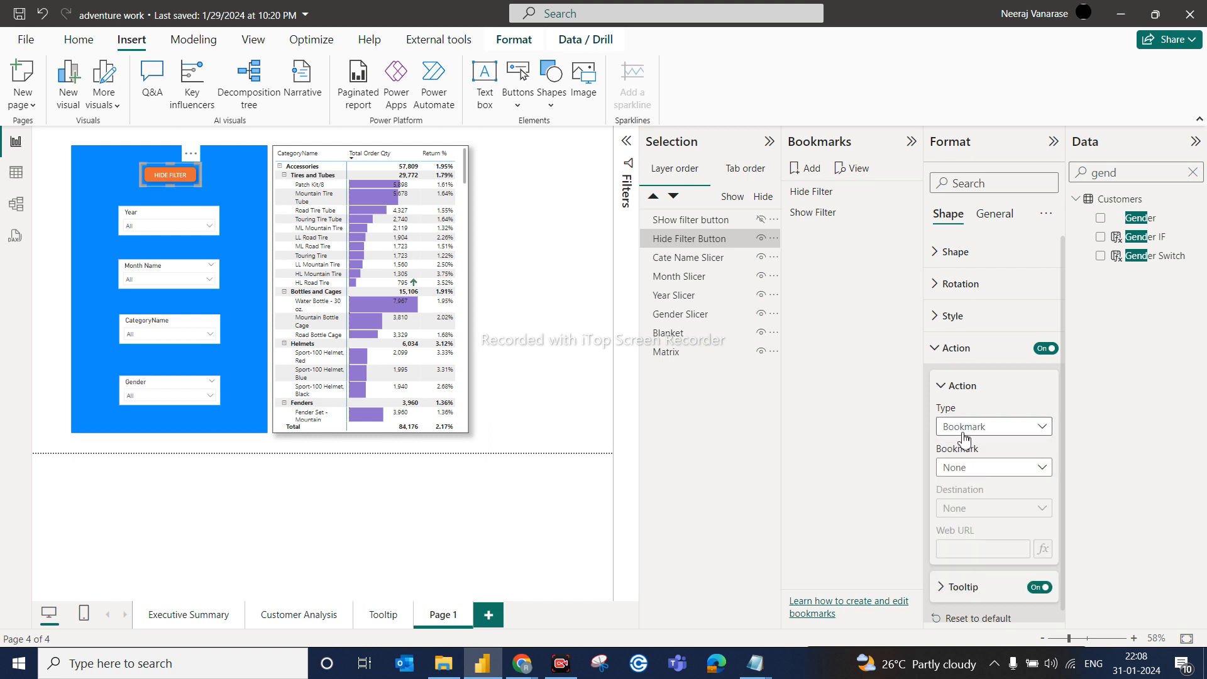
left_click(973, 476)
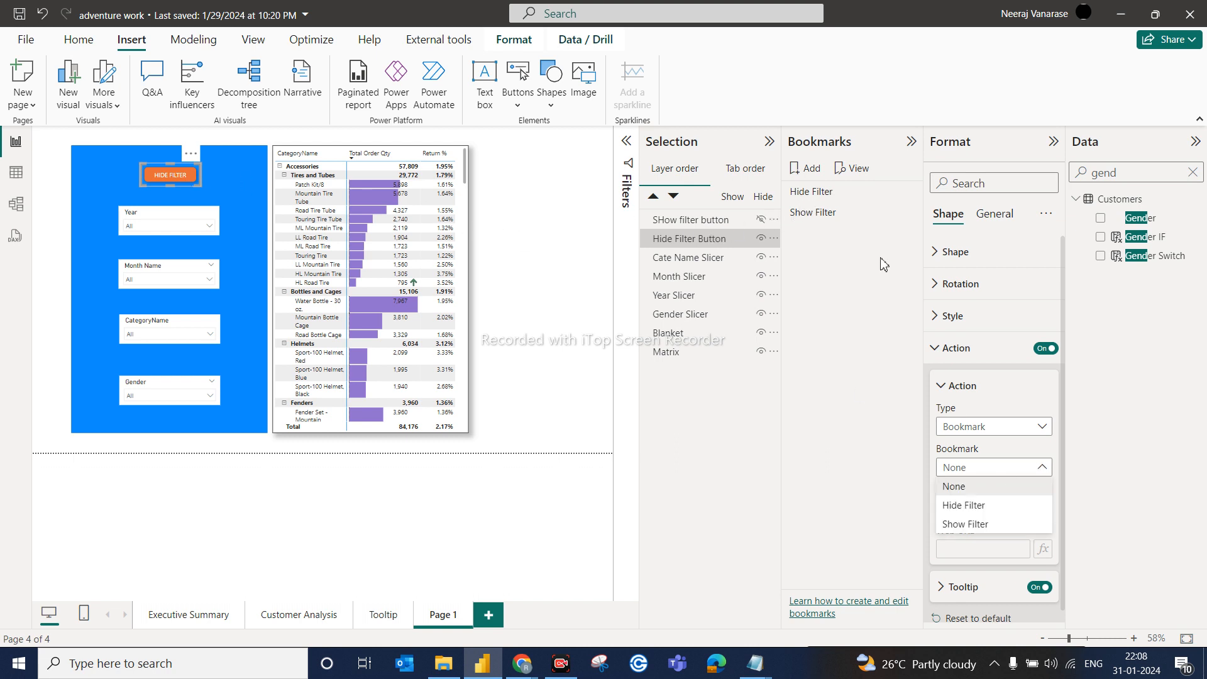
left_click(976, 506)
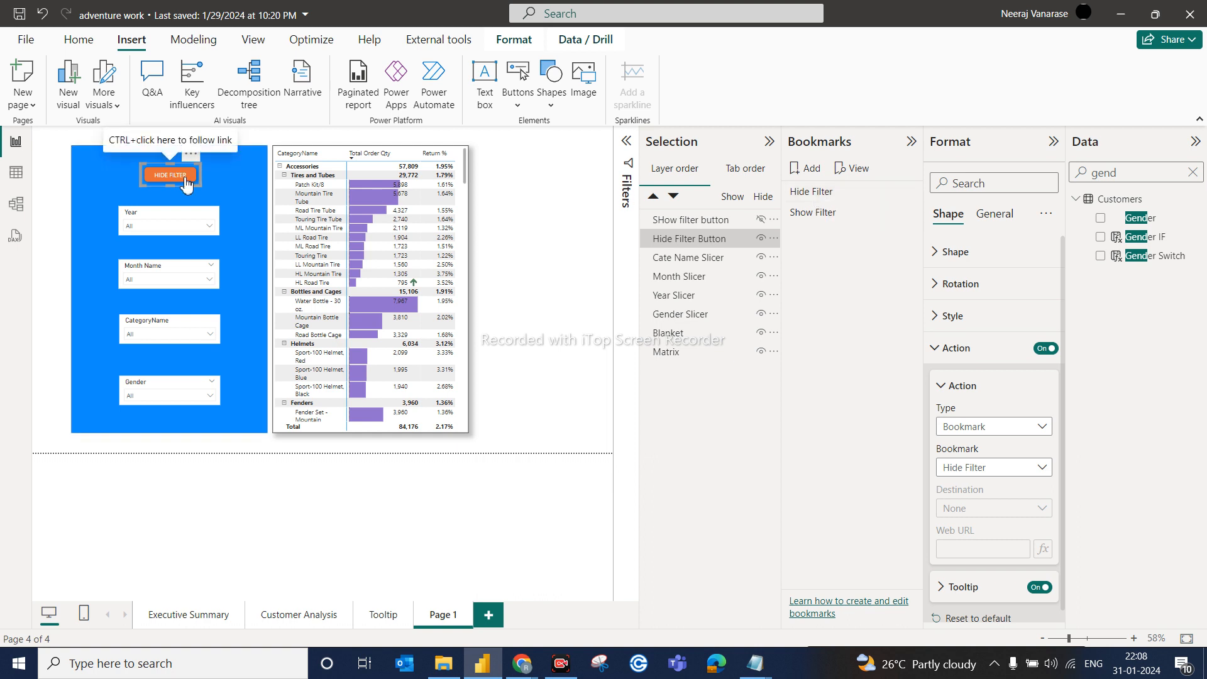
Step: Apply the Hide Filter bookmark and try to assign the Show Filter bookmark to the SHOW FILTER button
left_click(821, 191)
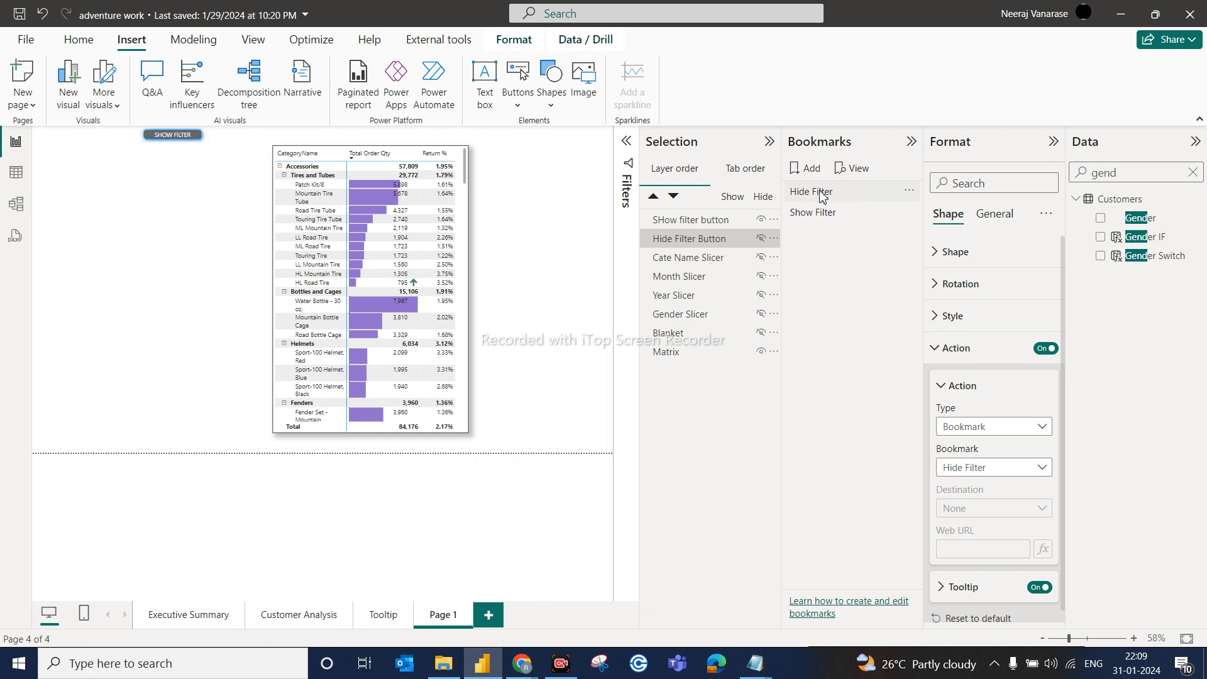
left_click(172, 136)
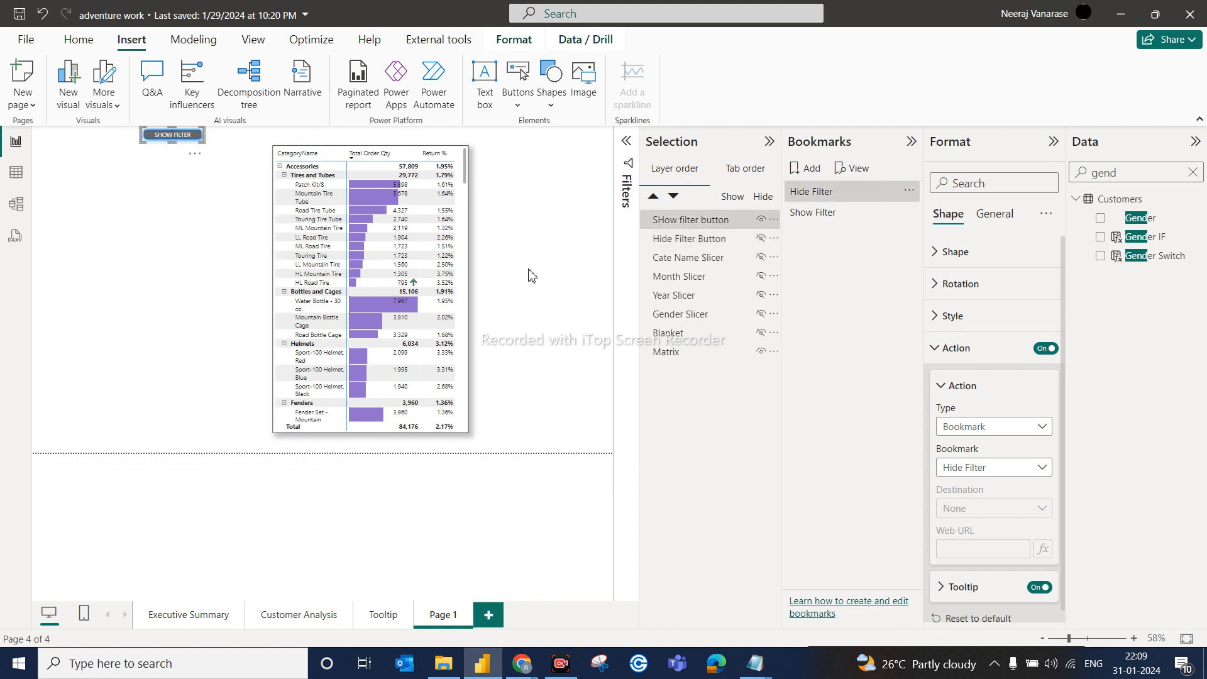
left_click(986, 471)
left_click(970, 523)
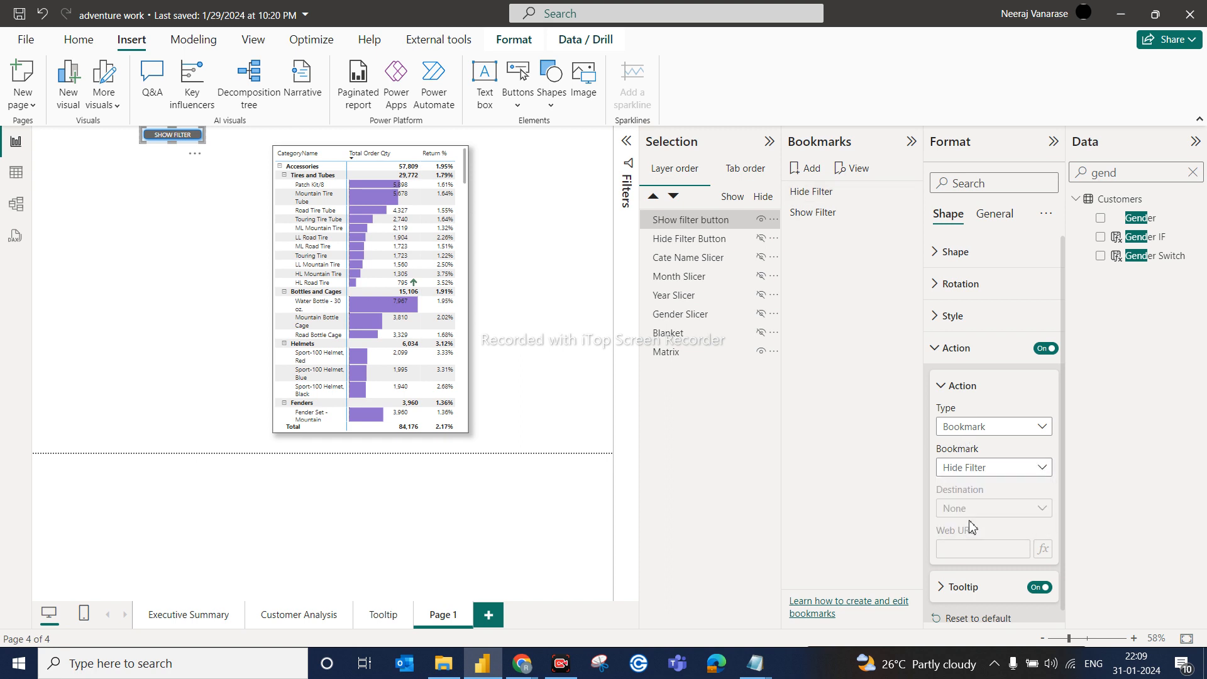
left_click(938, 352)
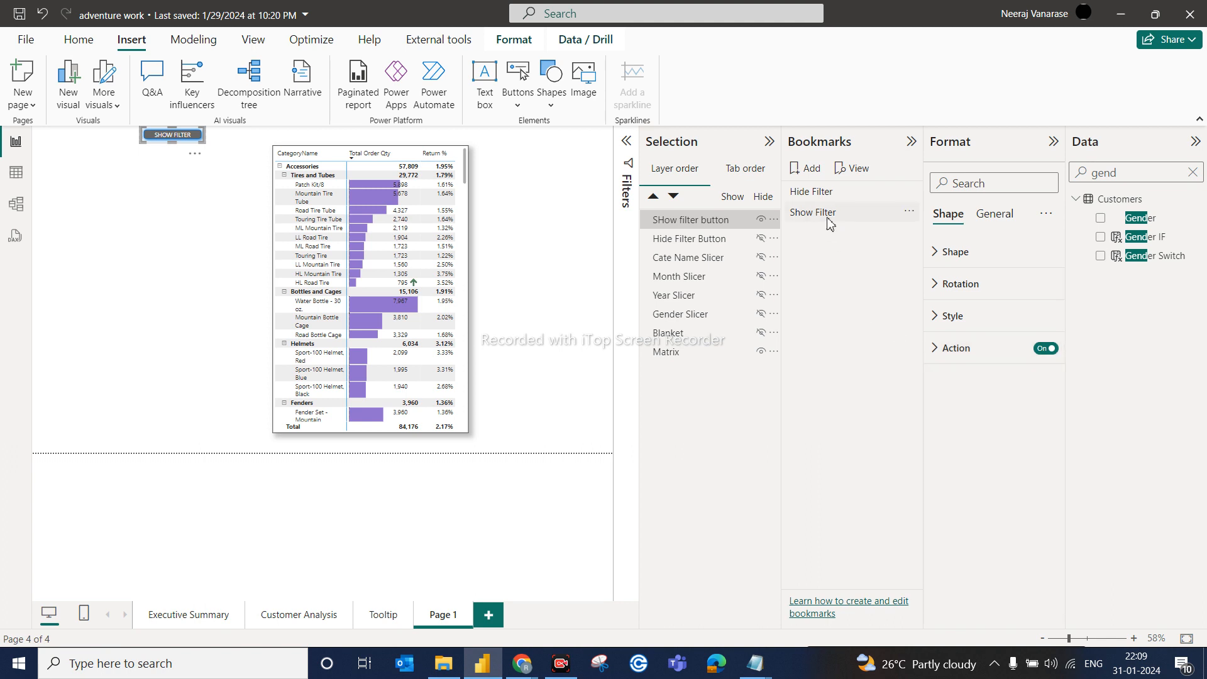
left_click(546, 270)
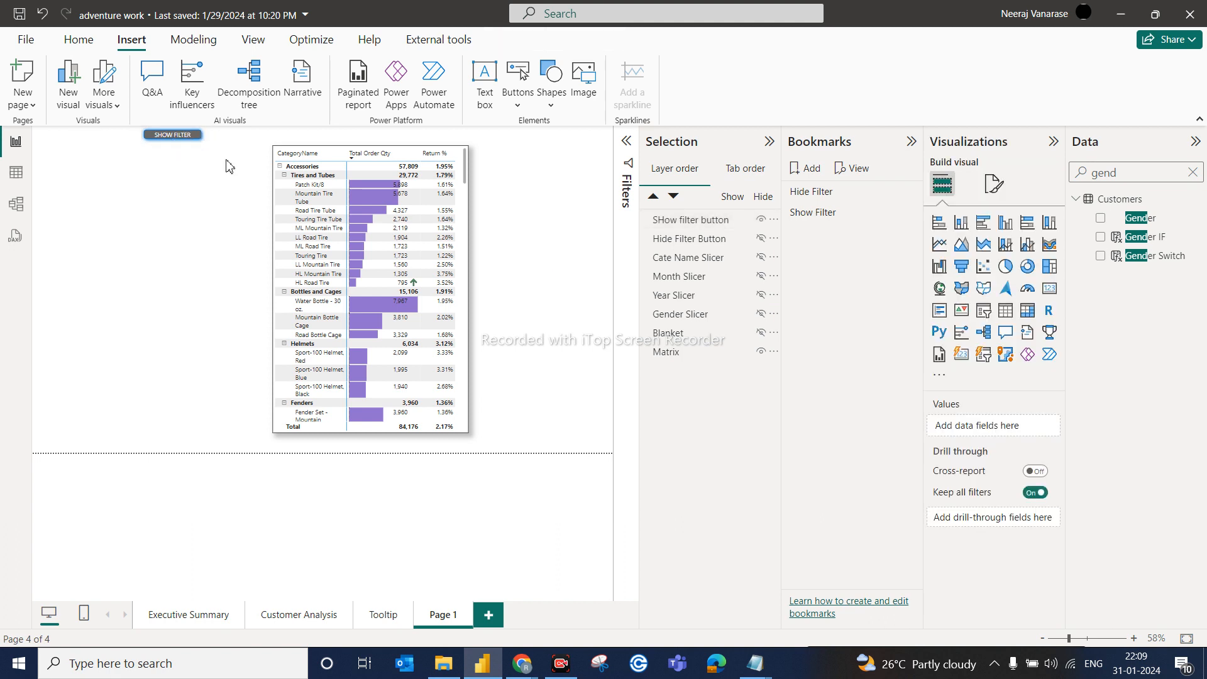
left_click(197, 138)
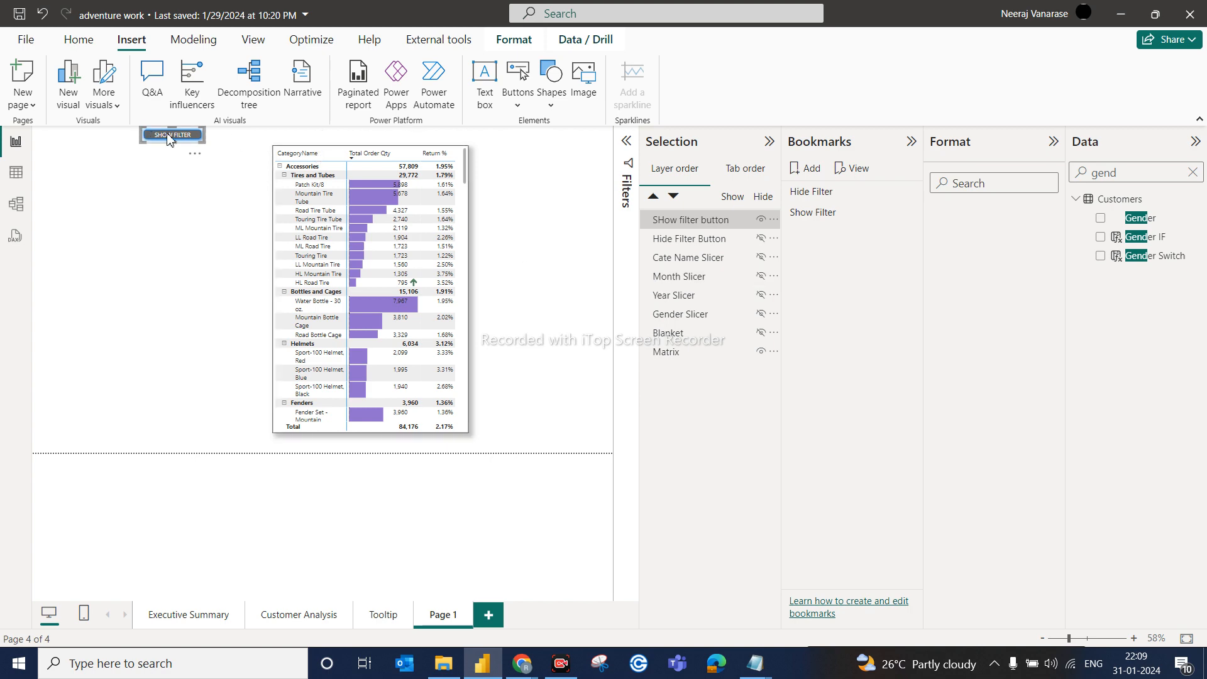
left_click(911, 142)
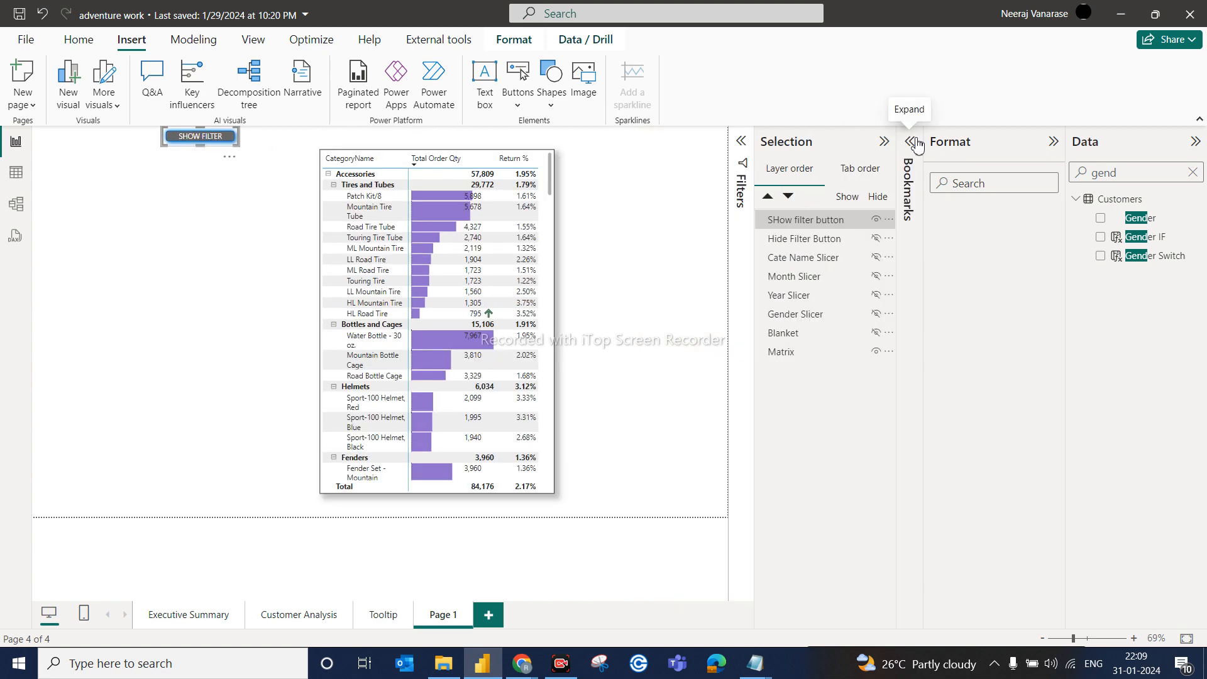
left_click(915, 142)
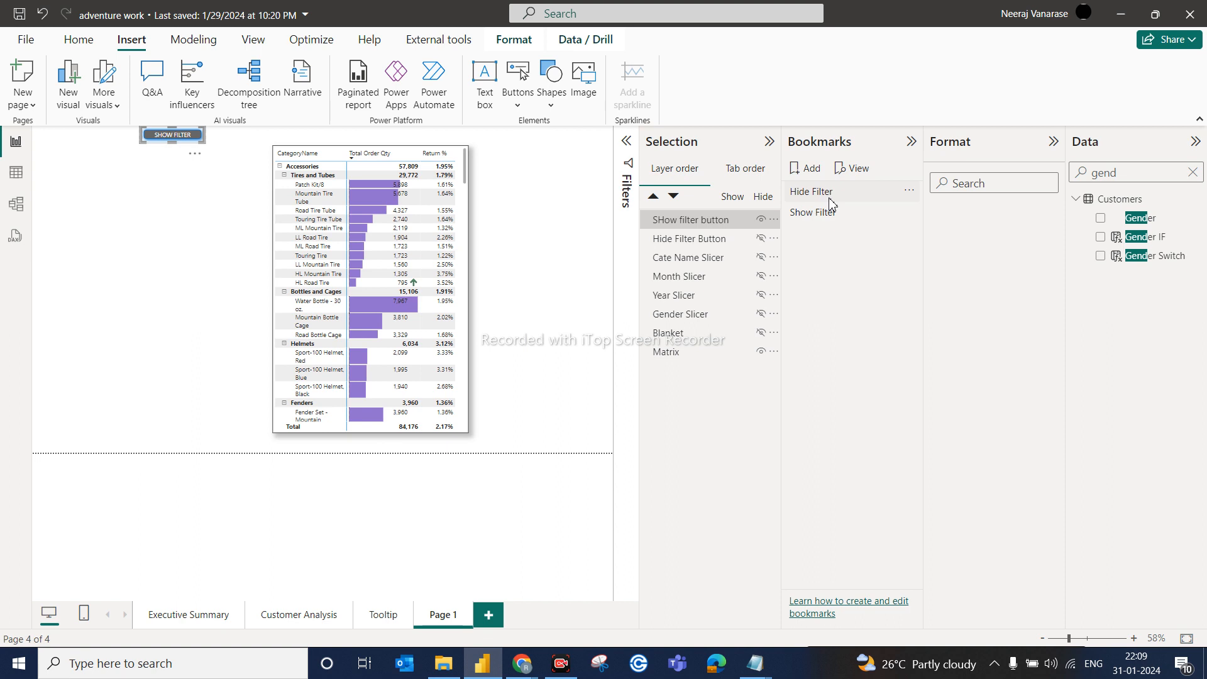
Step: Apply the Show Filter bookmark and test the HIDE FILTER button by following its link
left_click(830, 202)
left_click(816, 214)
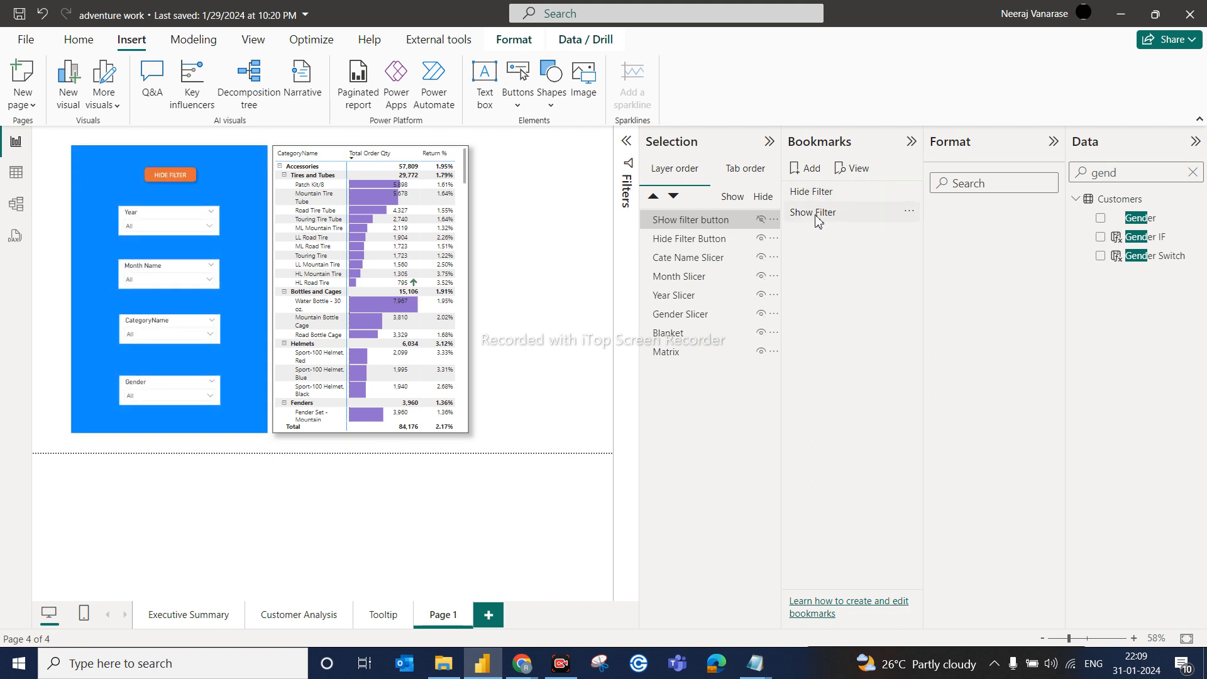
left_click(164, 181)
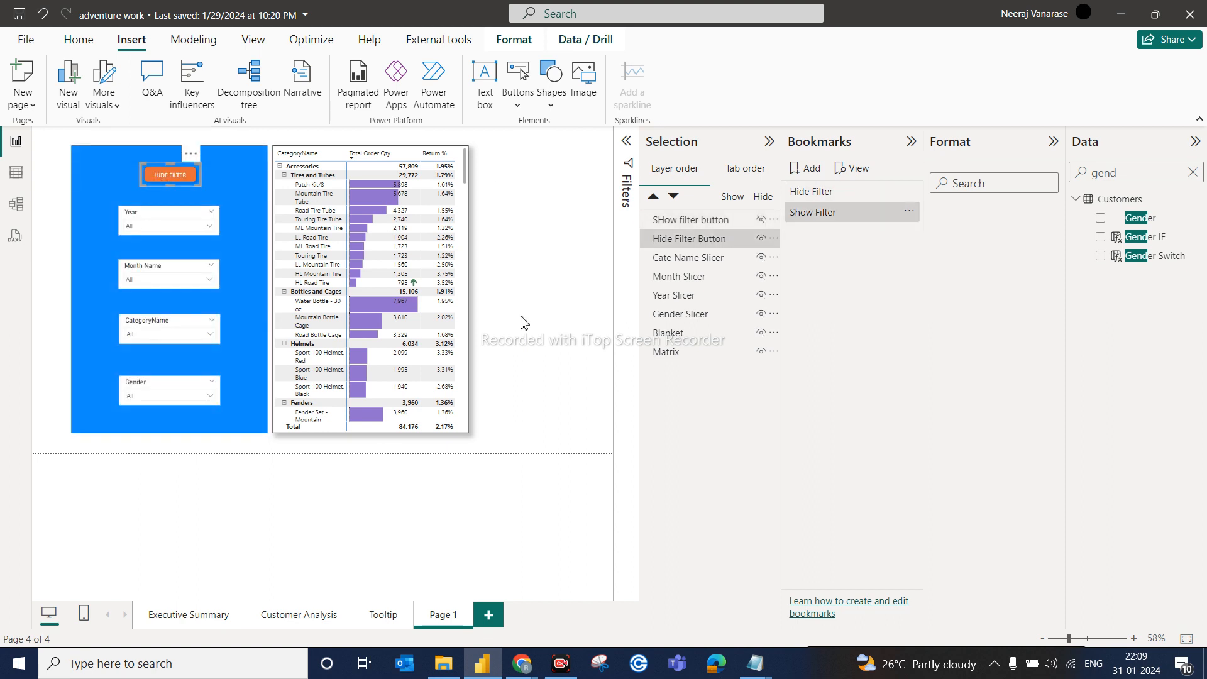
left_click(588, 269)
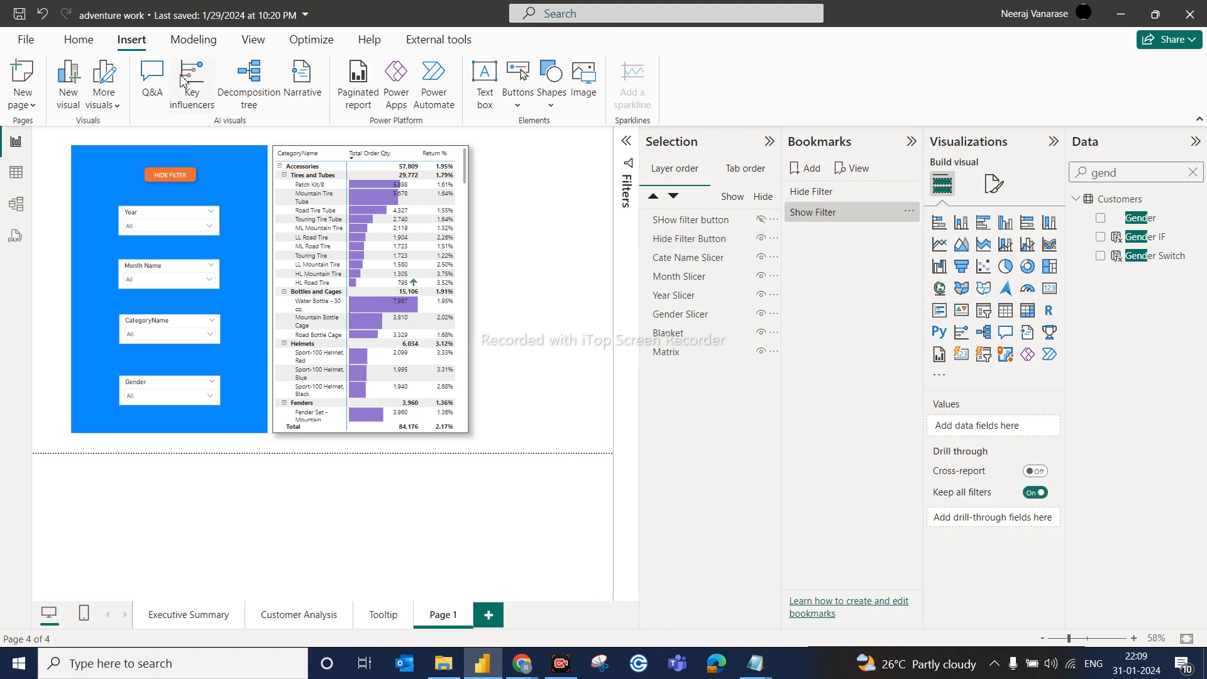
left_click(190, 185)
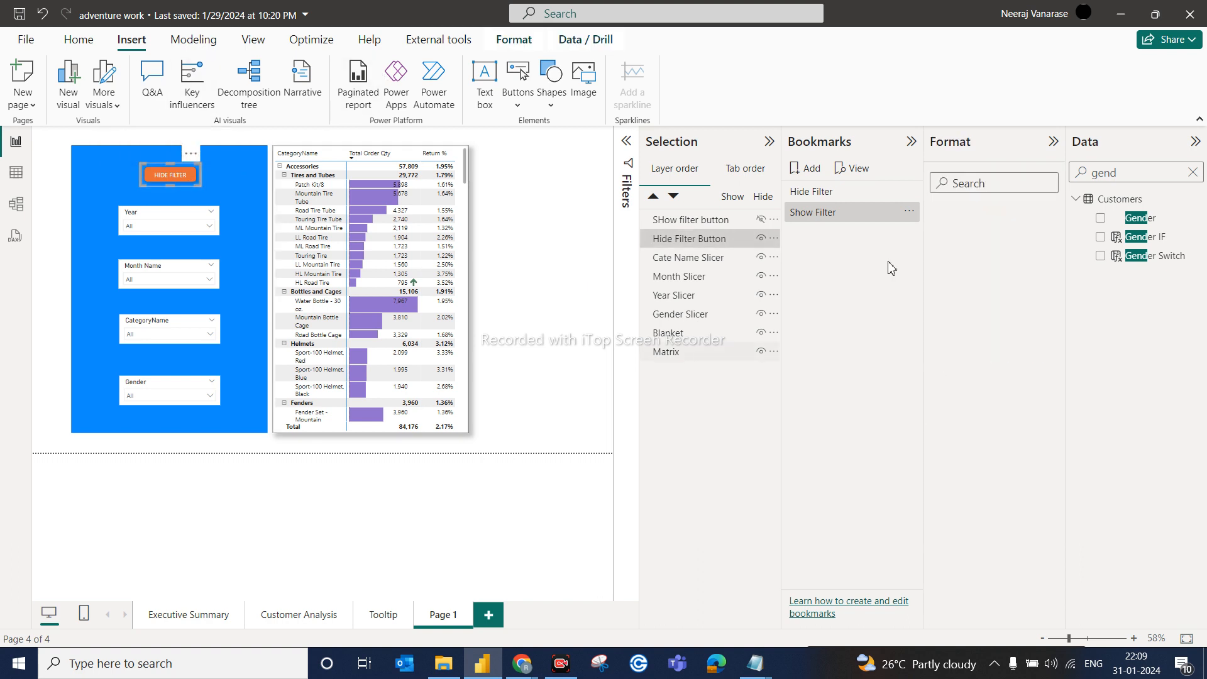
left_click(170, 181, "ctrl")
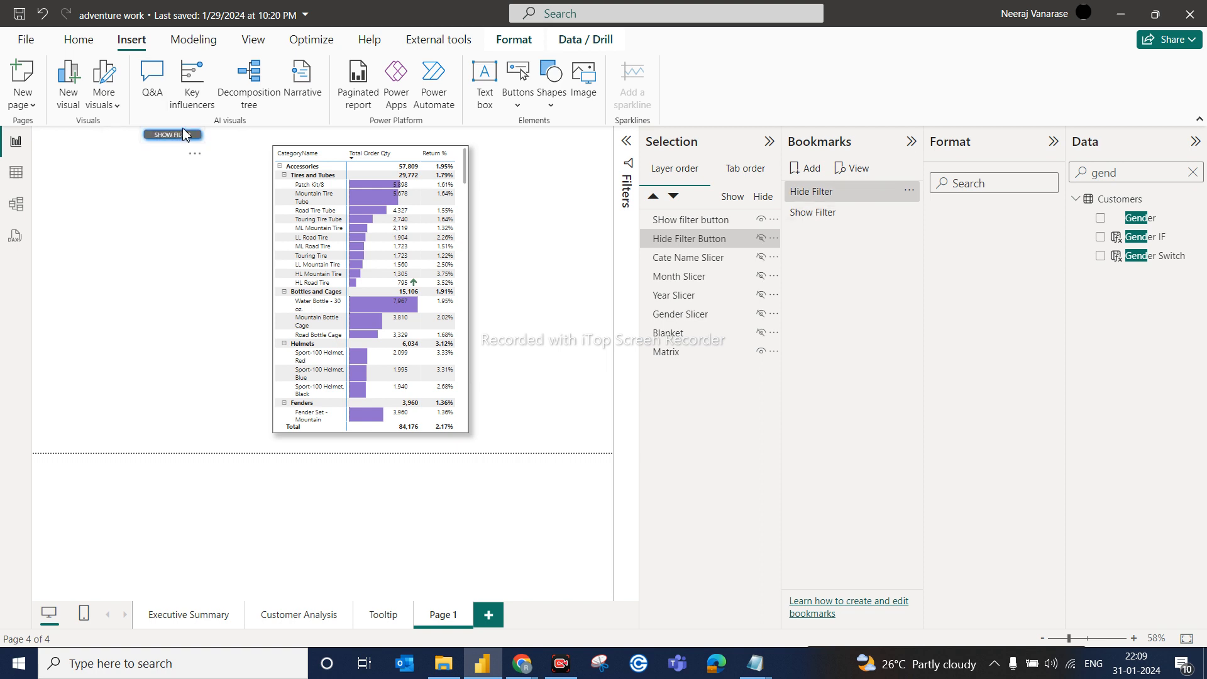
Step: Enable the SHOW FILTER button's action, with type Bookmark and the Show Filter bookmark as its target
left_click(180, 140)
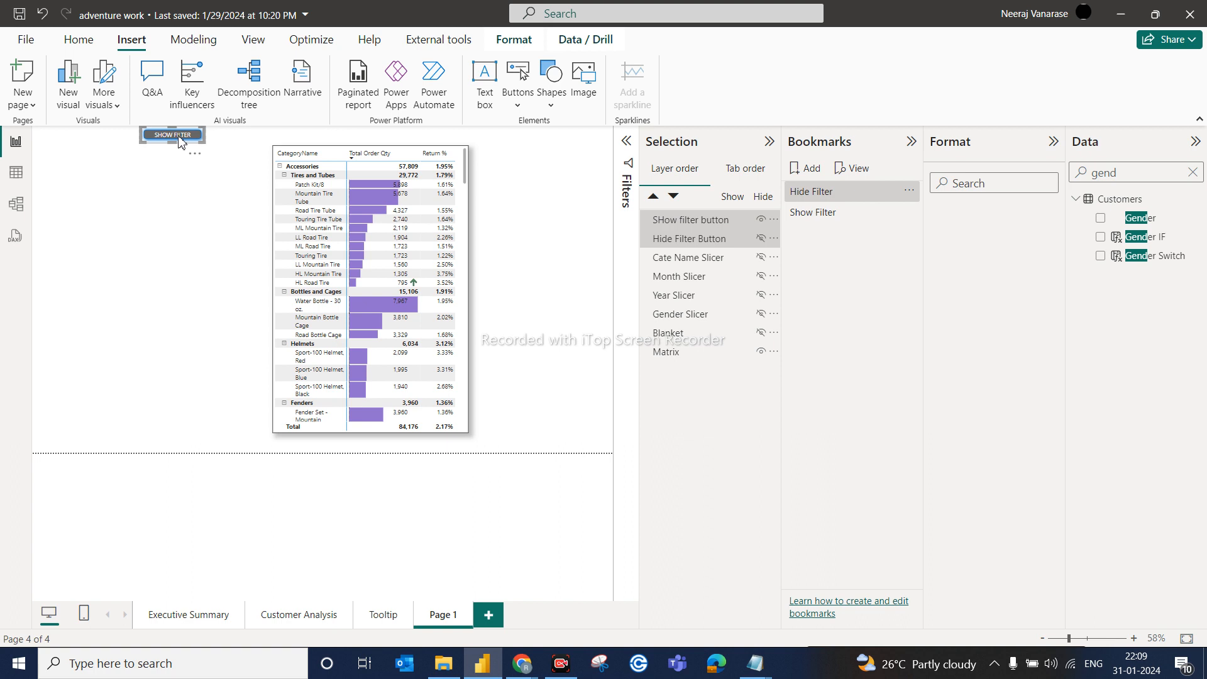
left_click(179, 137, "ctrl")
left_click(179, 136, "ctrl")
left_click(179, 136)
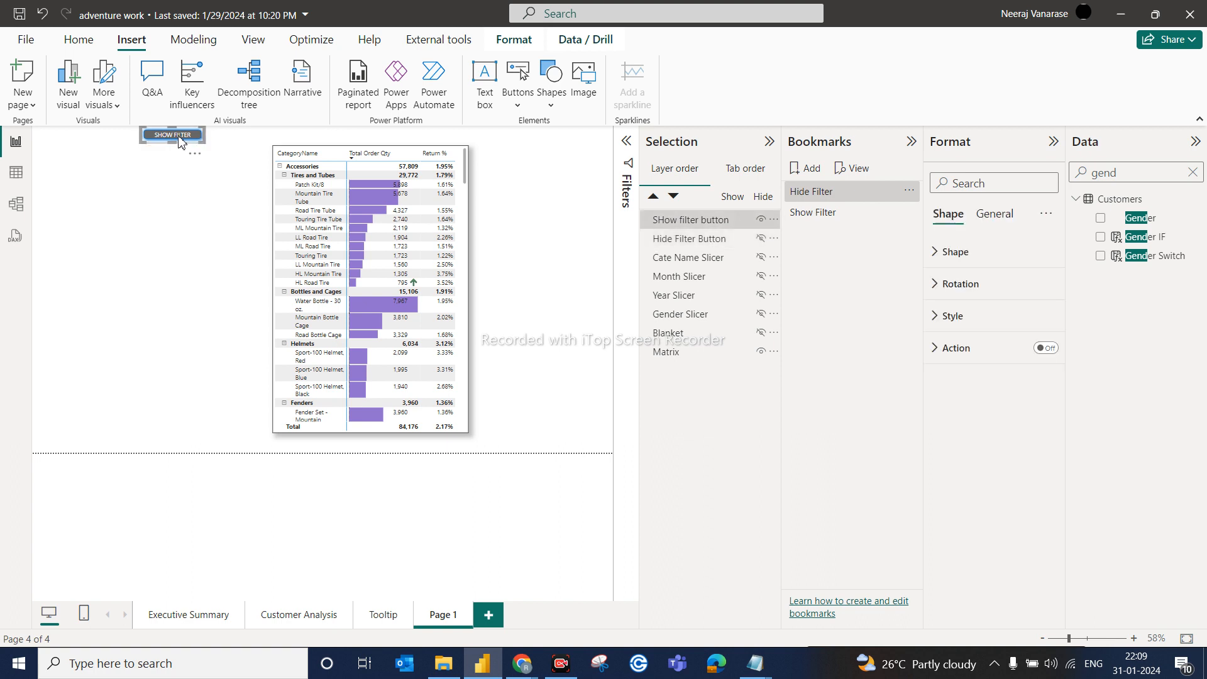
left_click(1046, 348)
left_click(940, 349)
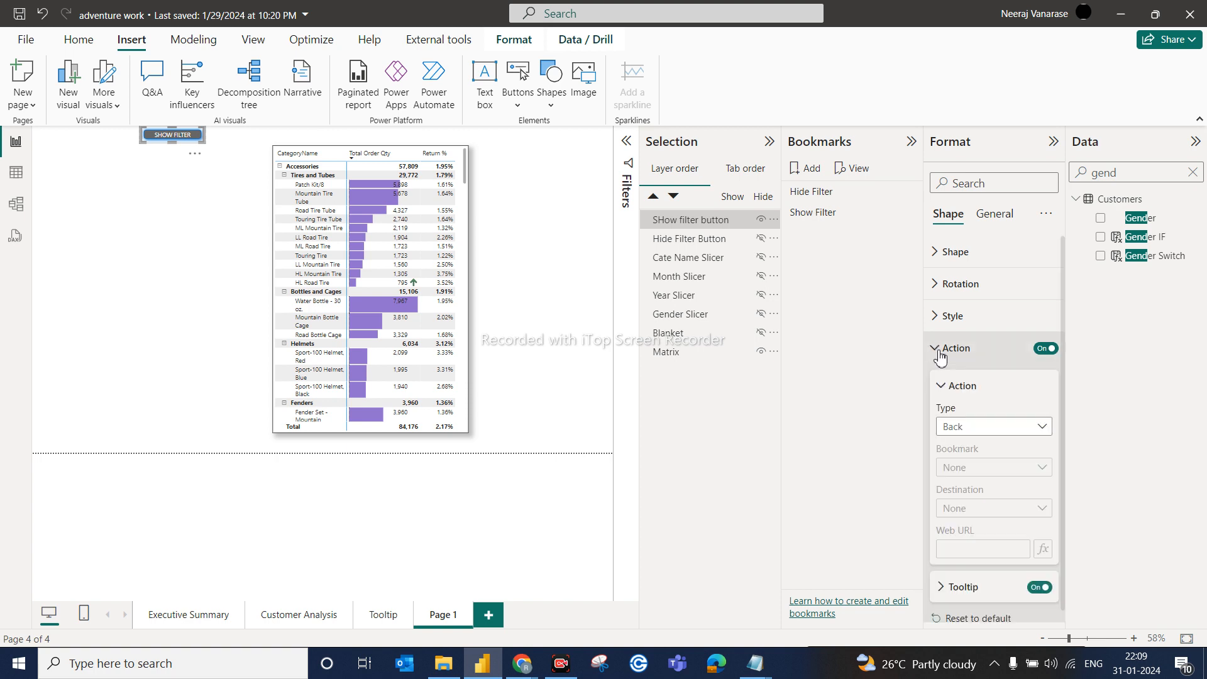
left_click(989, 433)
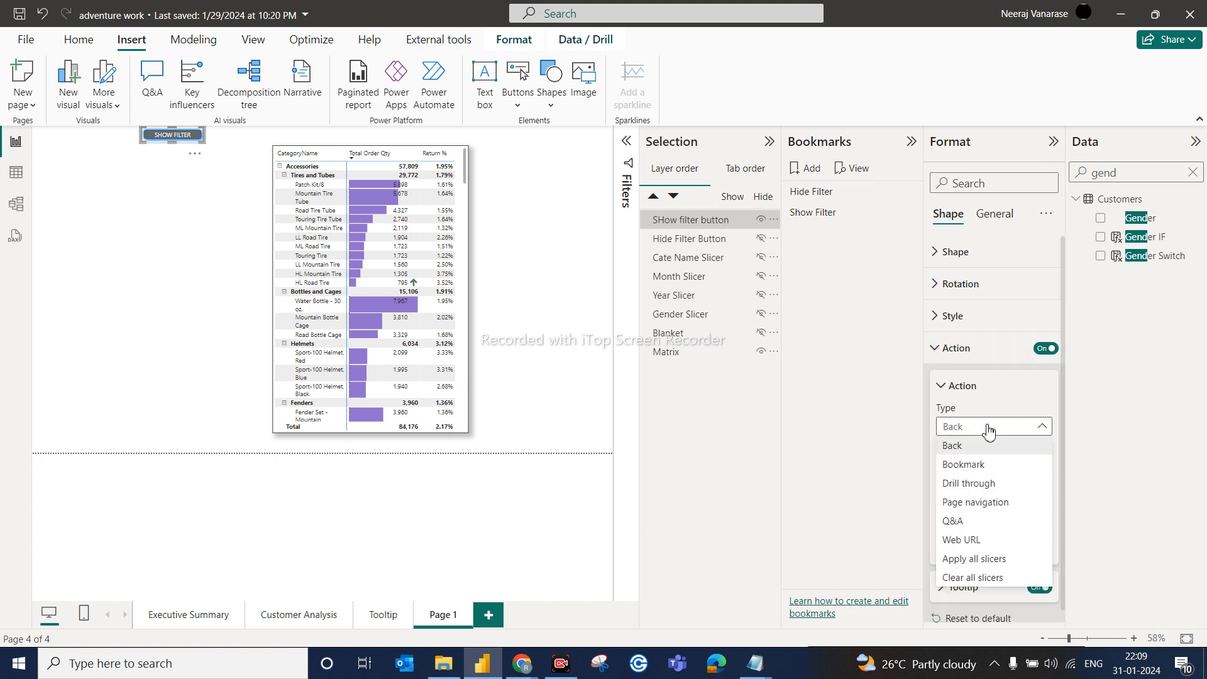
left_click(973, 470)
left_click(971, 468)
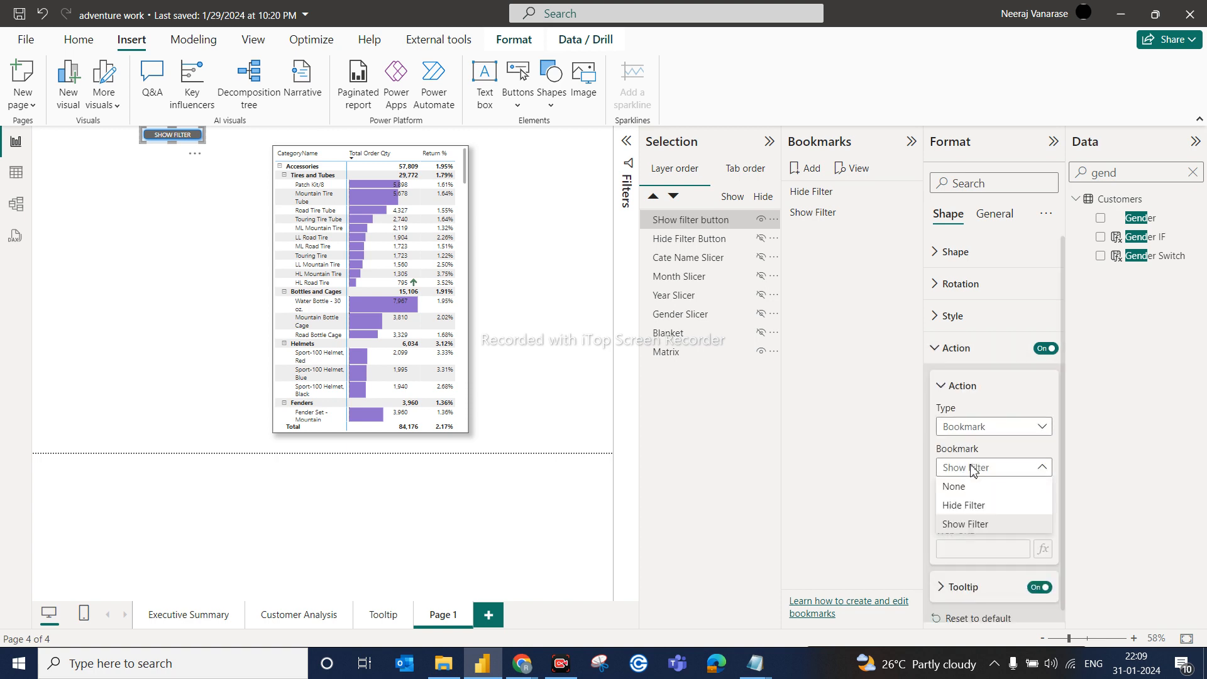
Step: Set Show Filter as the SHOW FILTER button's bookmark target, collapse the formatting options and deselect the button
left_click(976, 524)
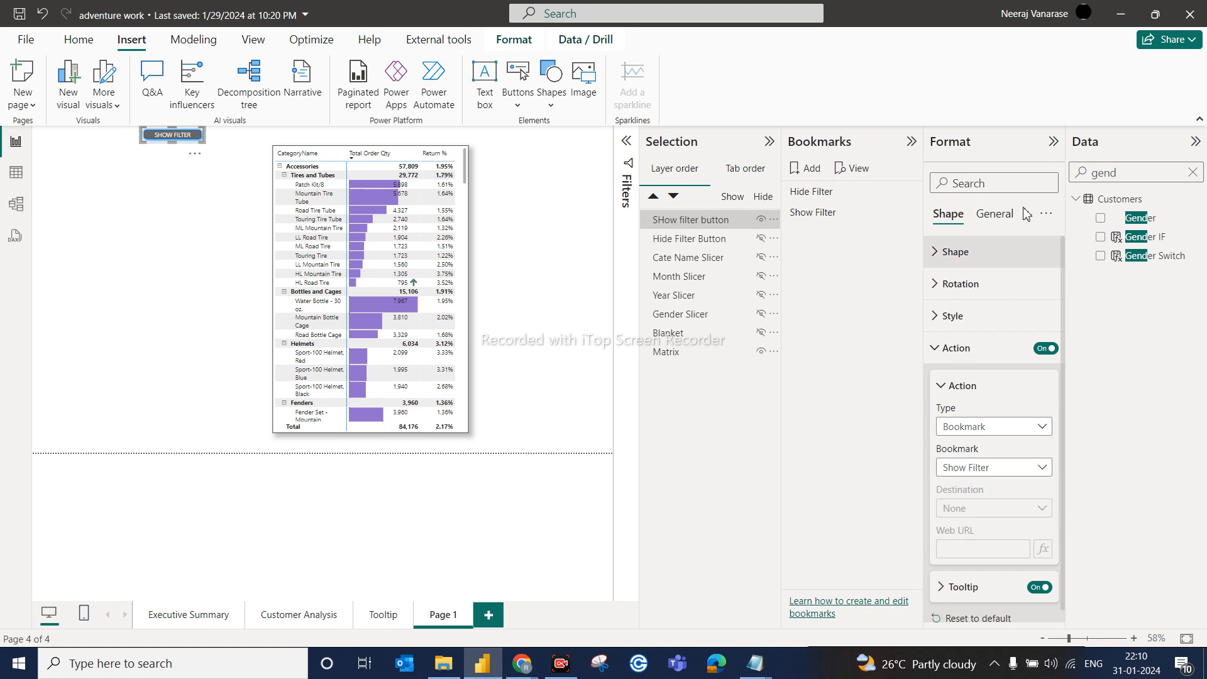
left_click(1054, 142)
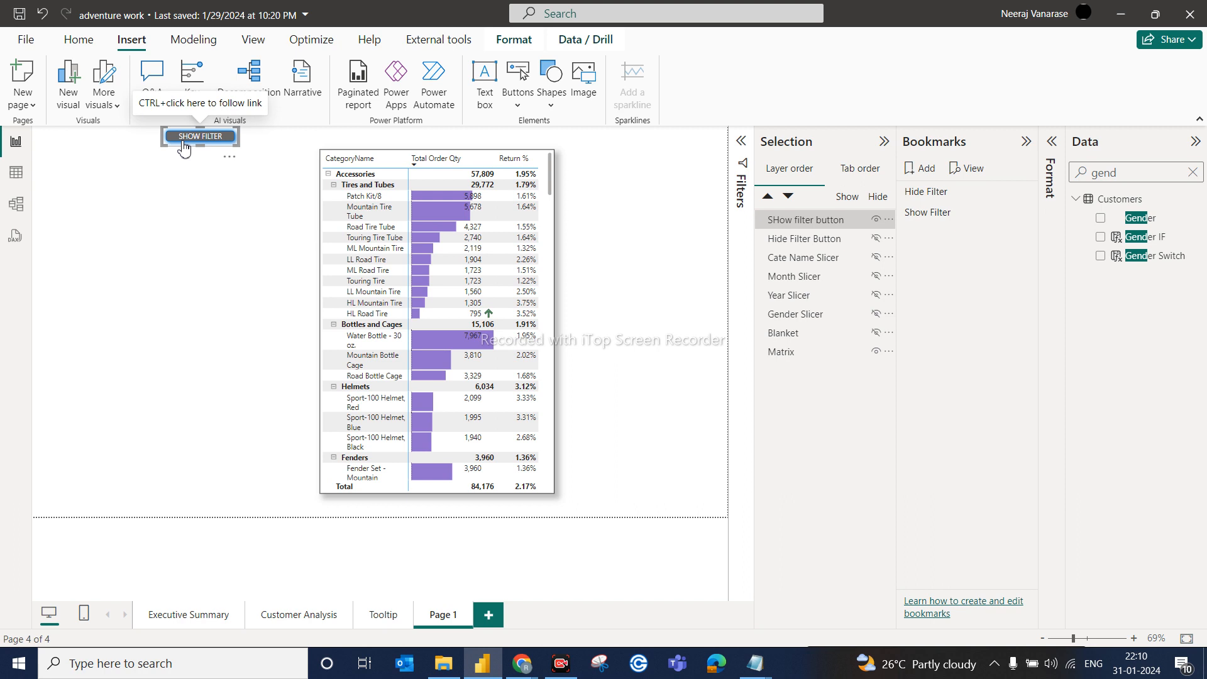
left_click(678, 223)
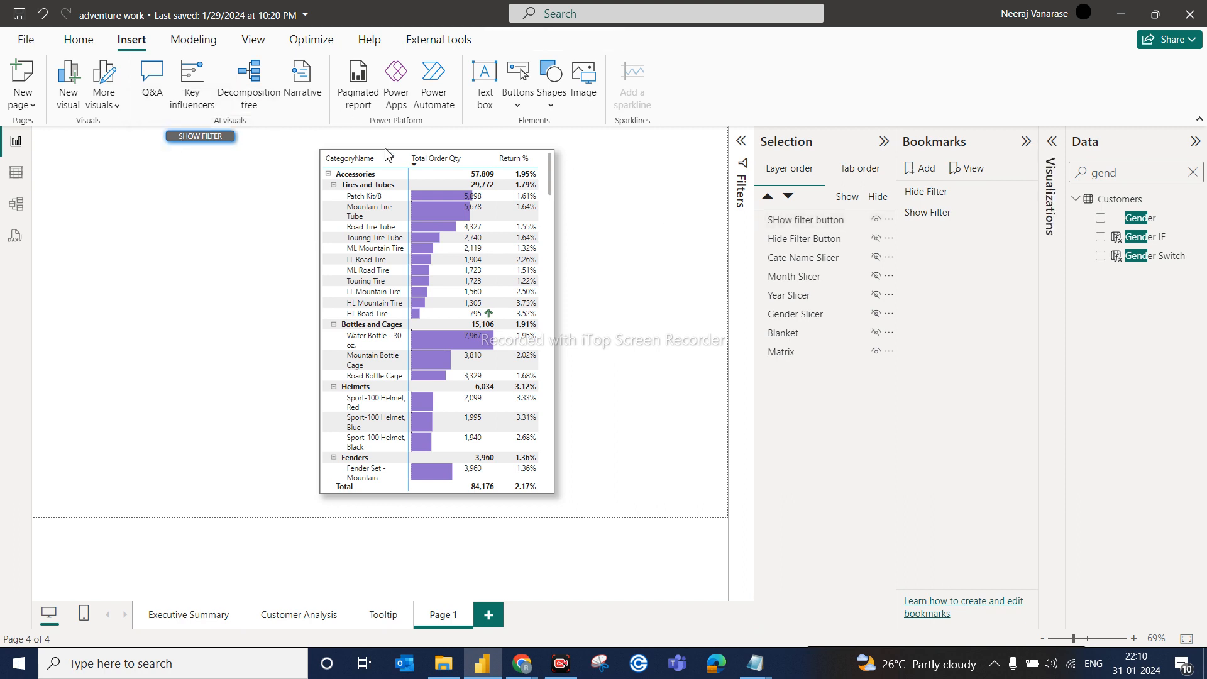
Step: Test the SHOW FILTER and HIDE FILTER buttons by following their links alternately several times
left_click(217, 144, "ctrl")
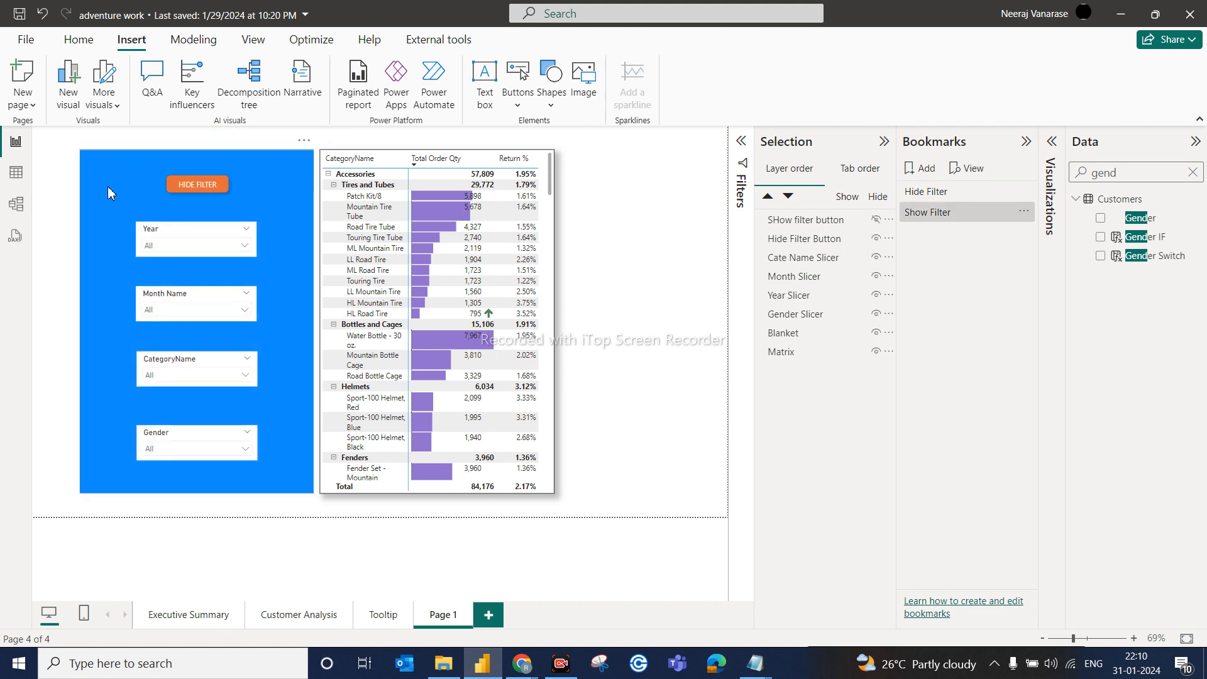
left_click(208, 191, "ctrl")
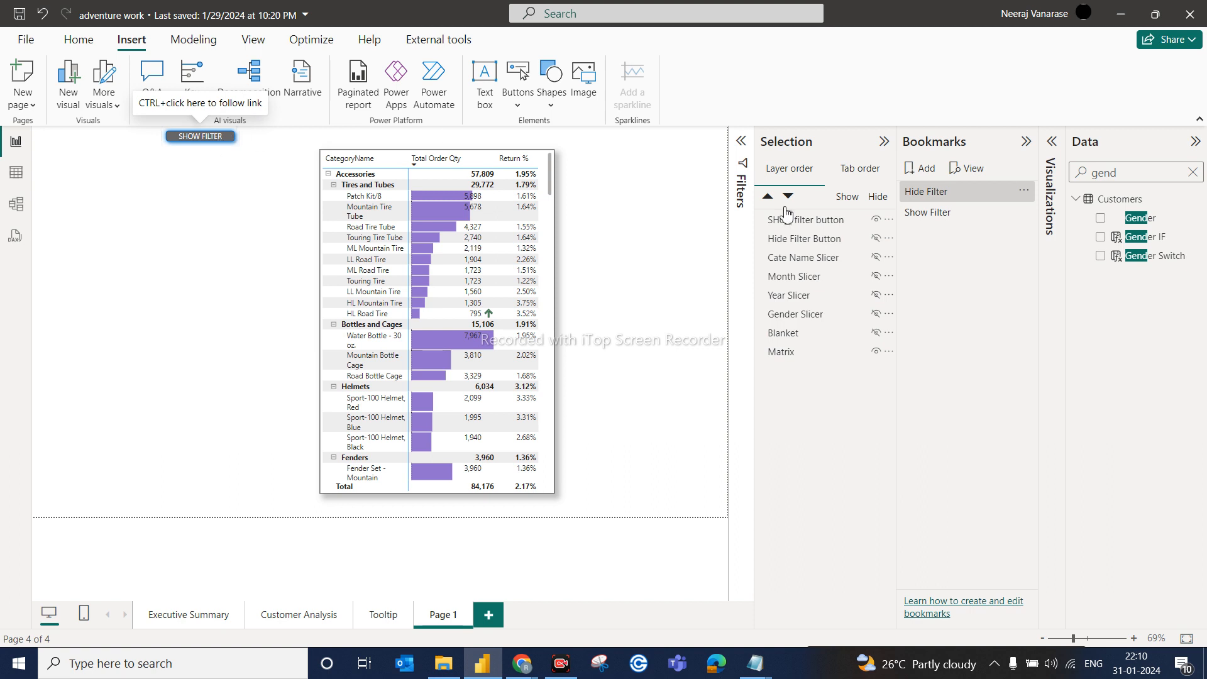
left_click(206, 137, "ctrl")
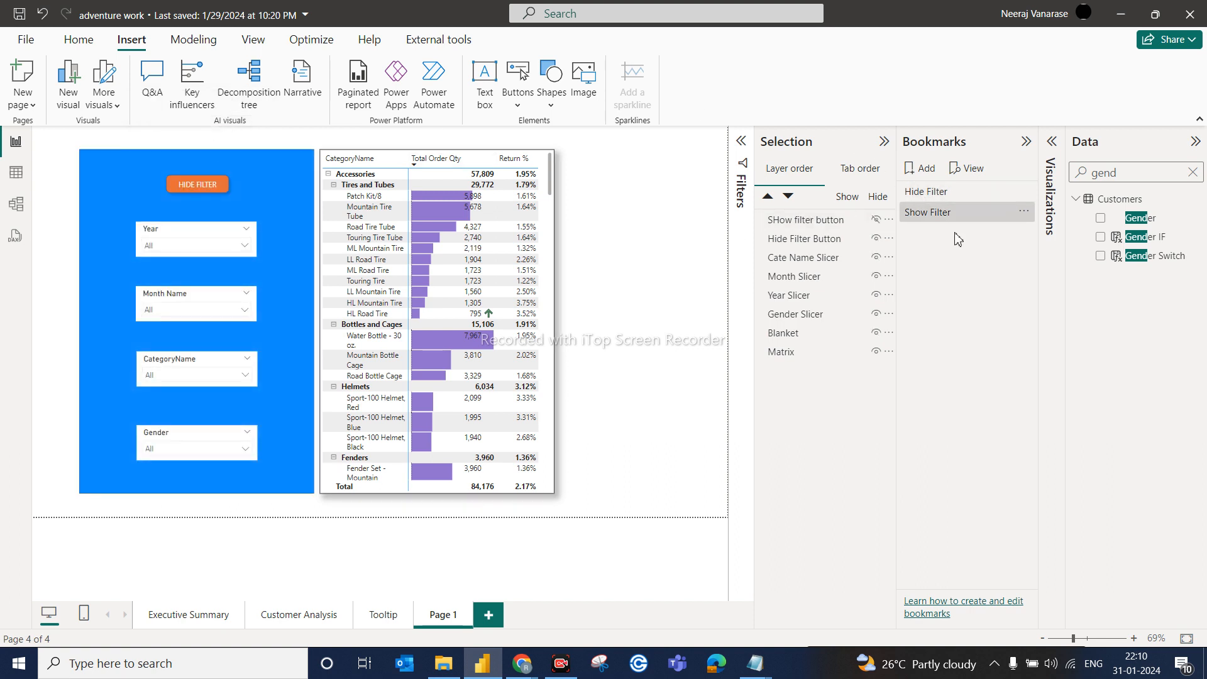
left_click(228, 196, "ctrl")
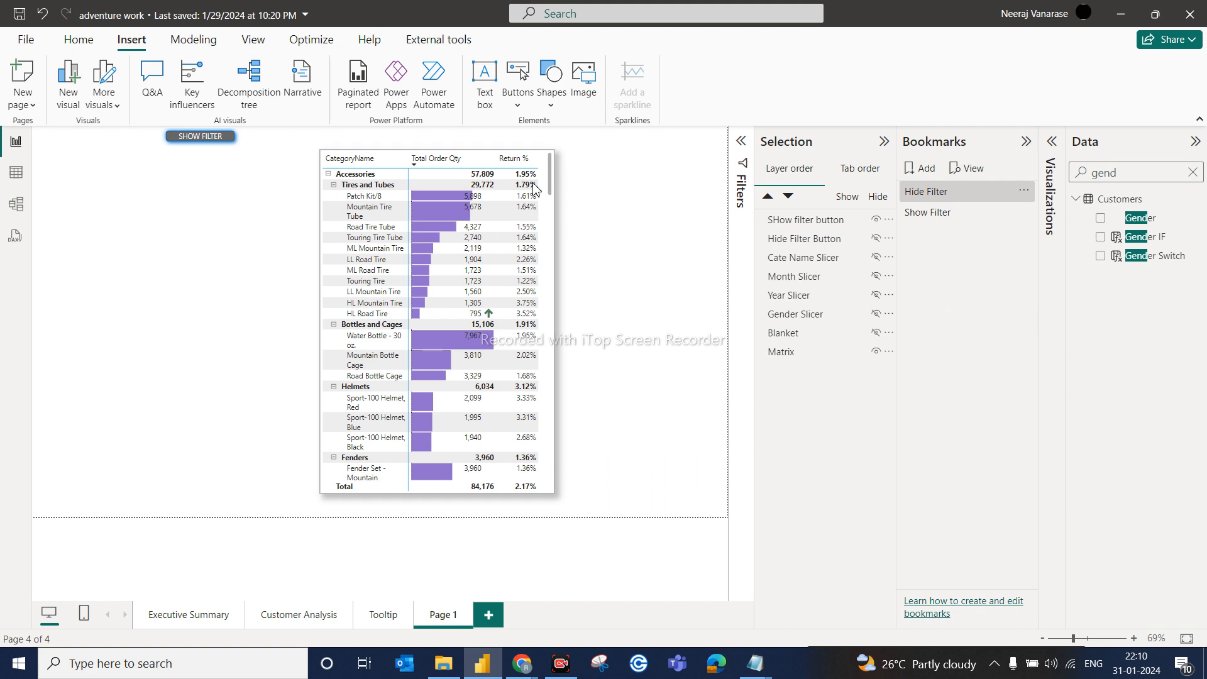
left_click(213, 140, "ctrl")
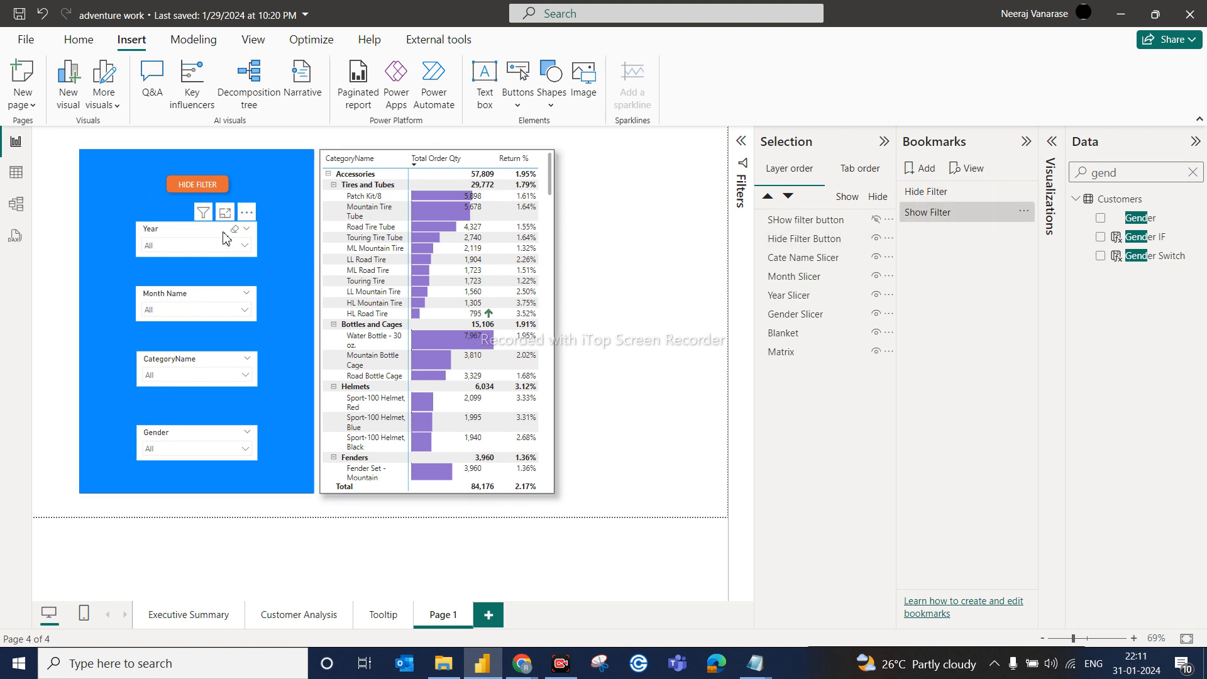
left_click(217, 187, "ctrl")
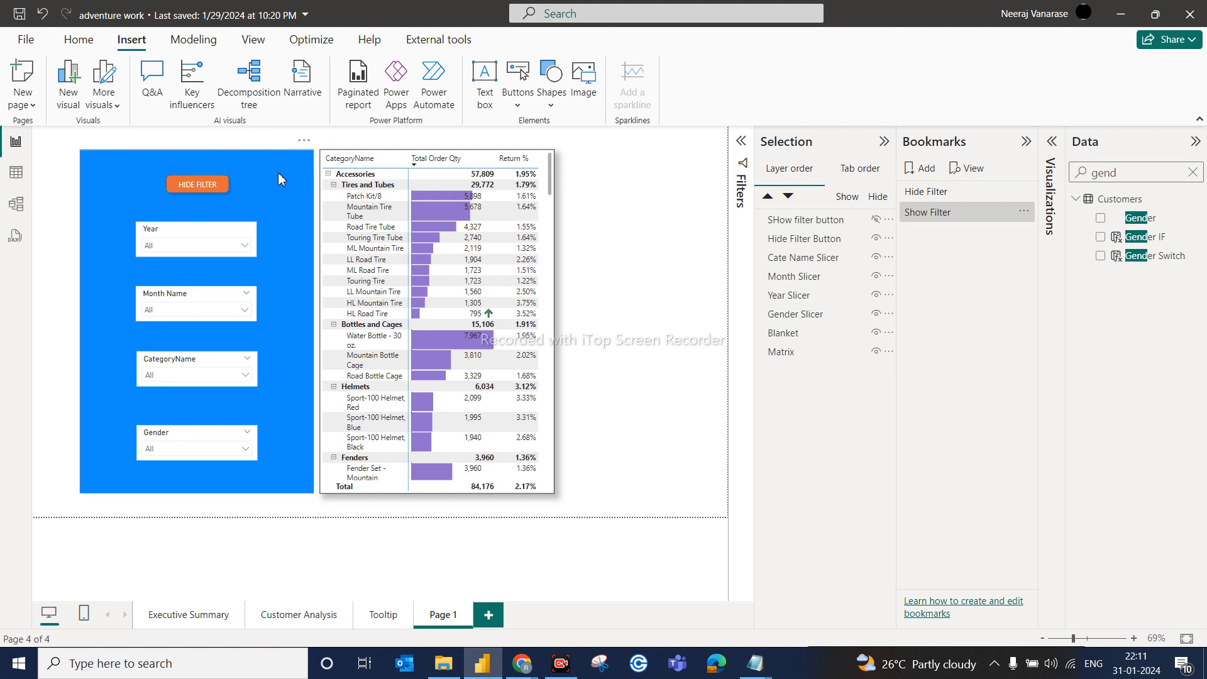
Step: Select the blue blanket shape and compare which objects the Show Filter and Hide Filter bookmarks display
left_click(278, 172)
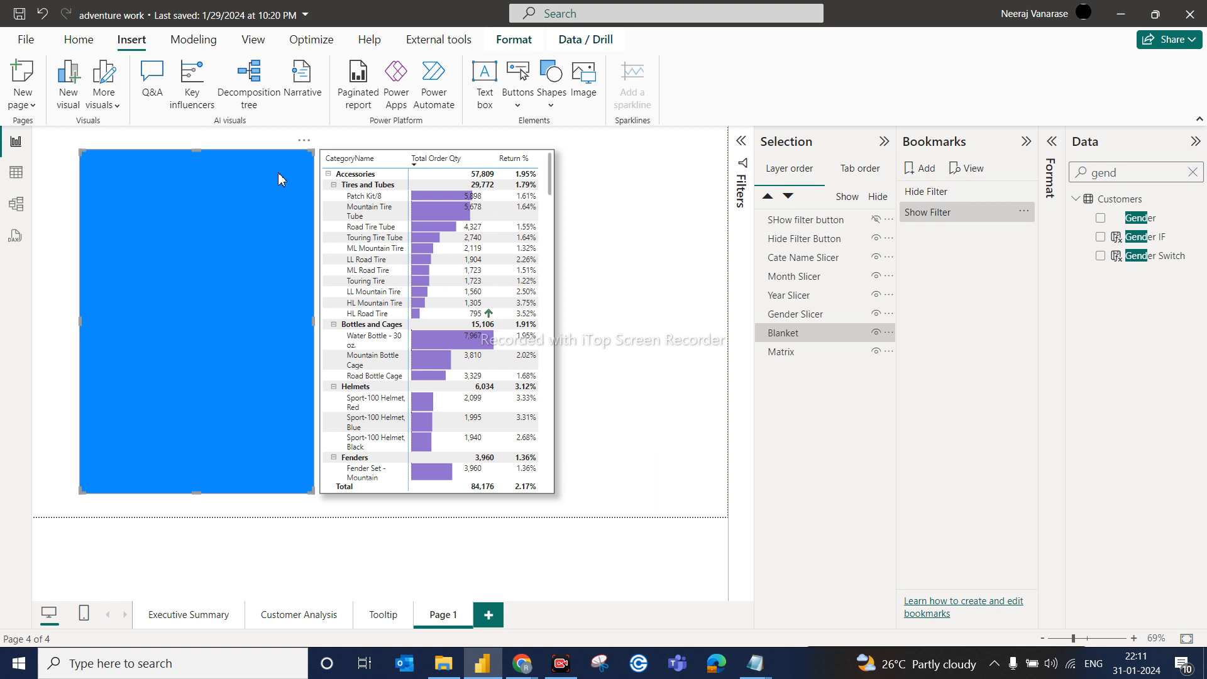
left_click(937, 212)
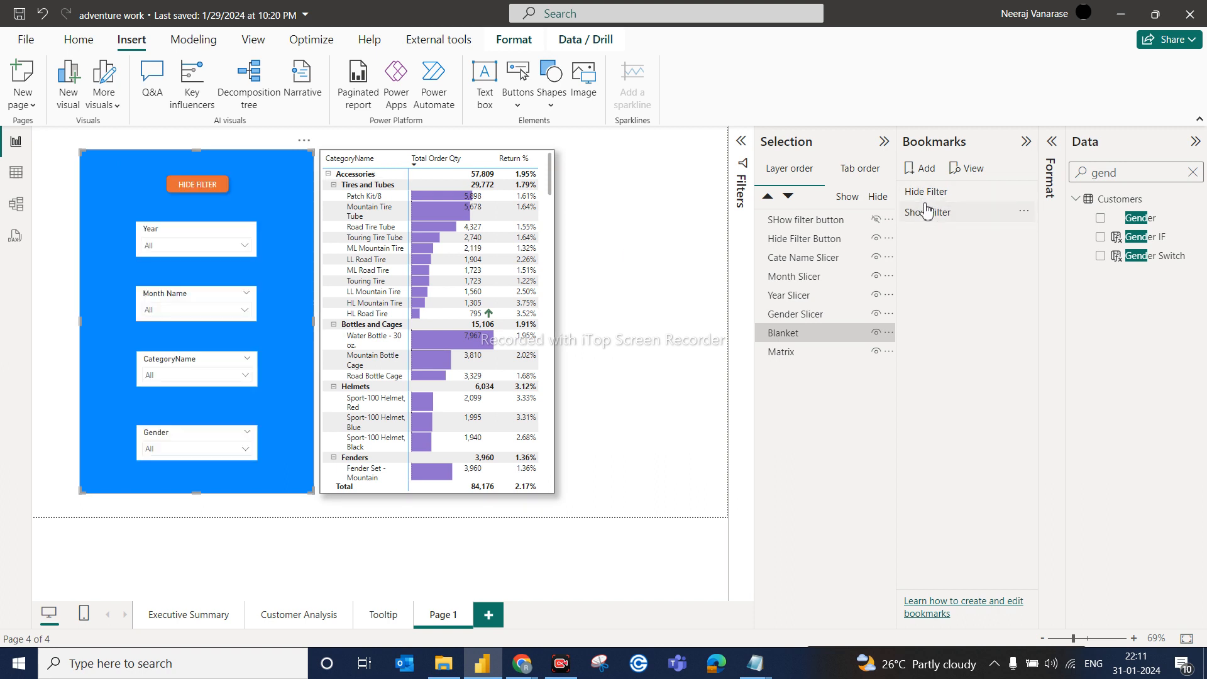
left_click(930, 192)
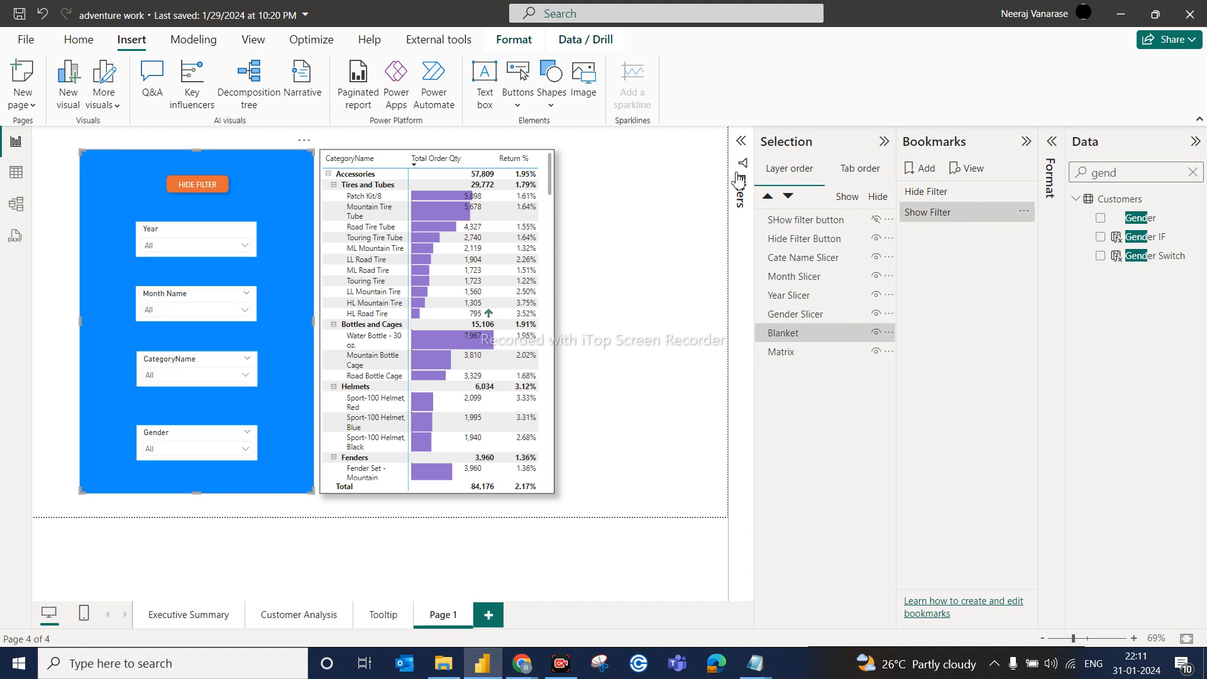
left_click(924, 192)
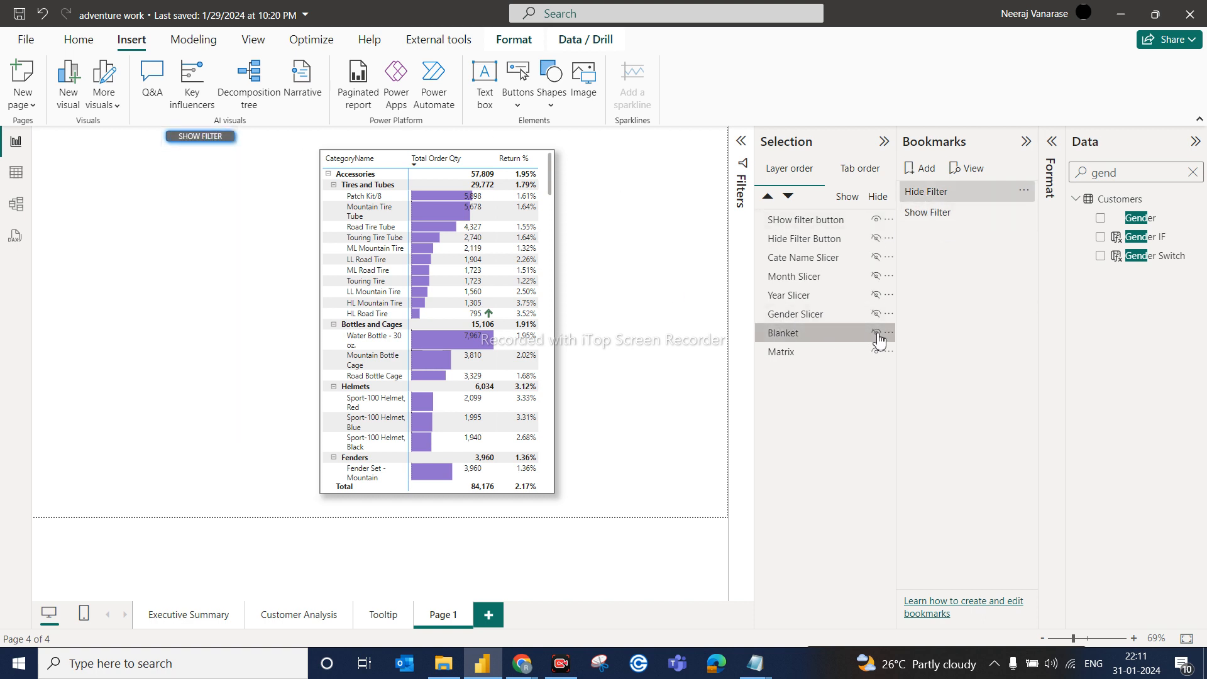
left_click(933, 196)
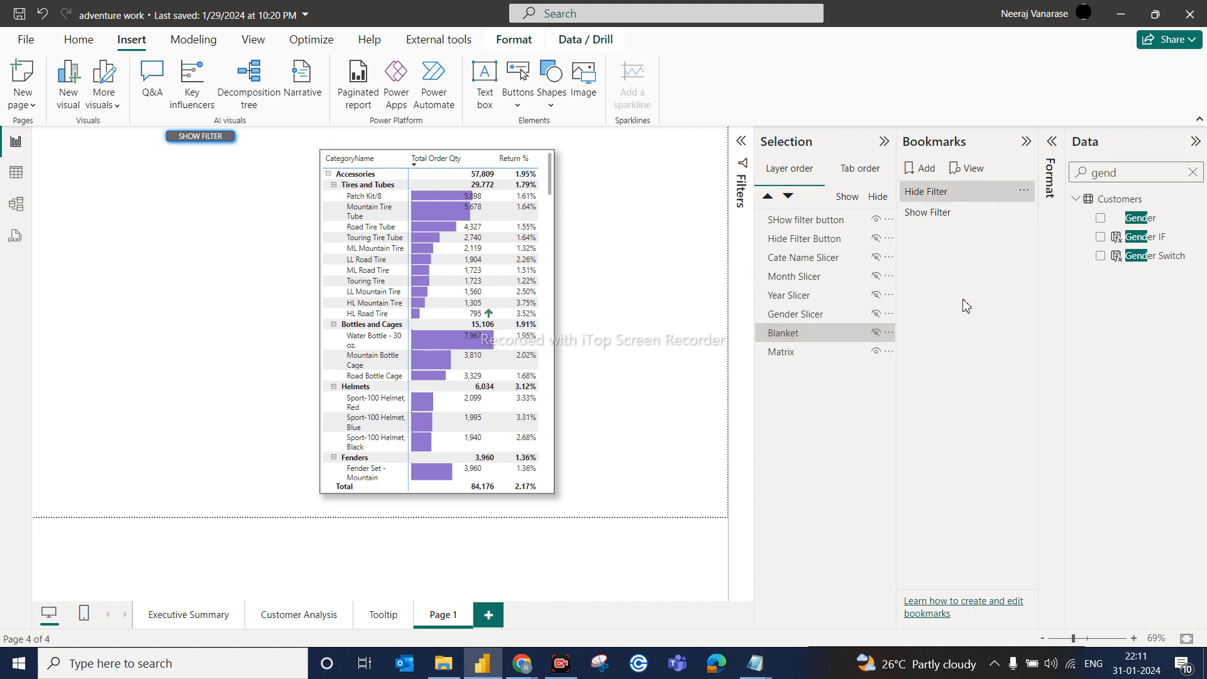
Step: Make the Blanket visible and update the Hide Filter bookmark with this state
left_click(877, 333)
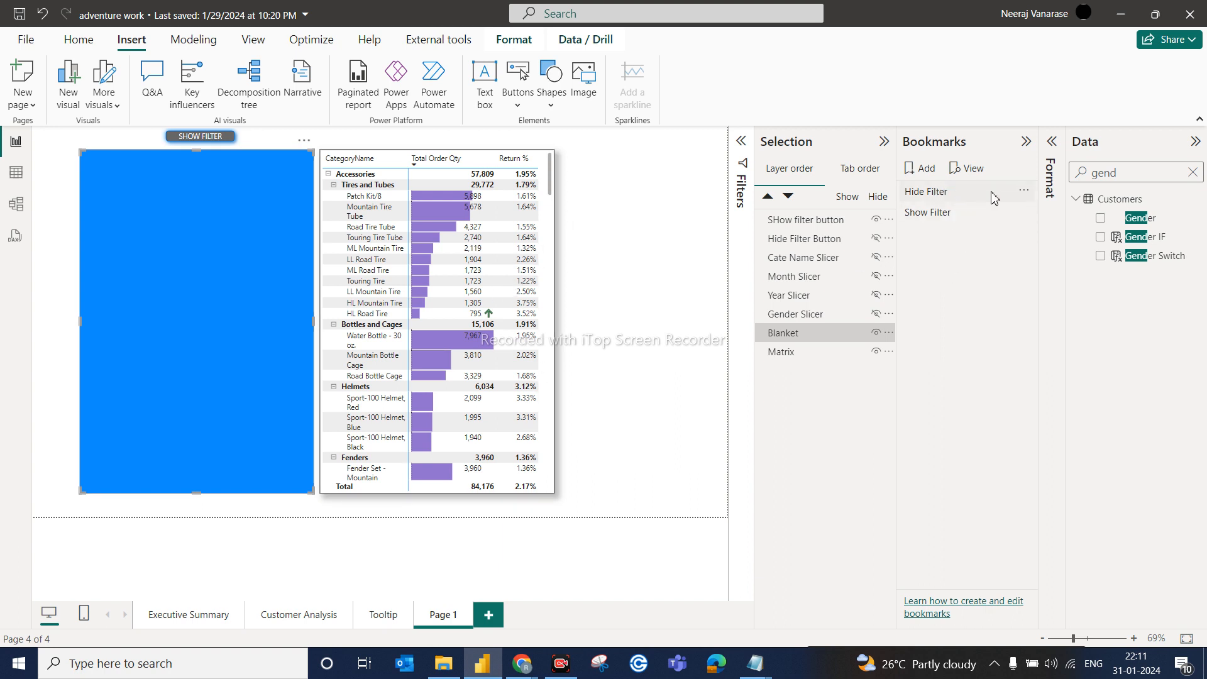
left_click(1024, 191)
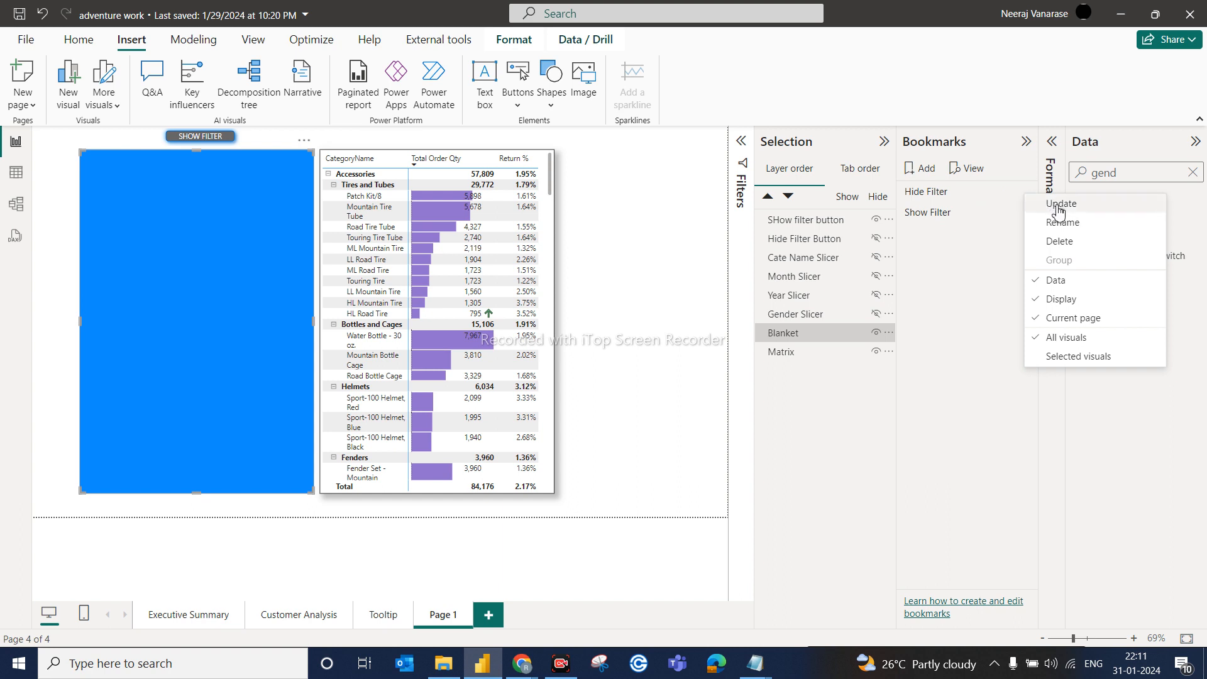
left_click(1054, 207)
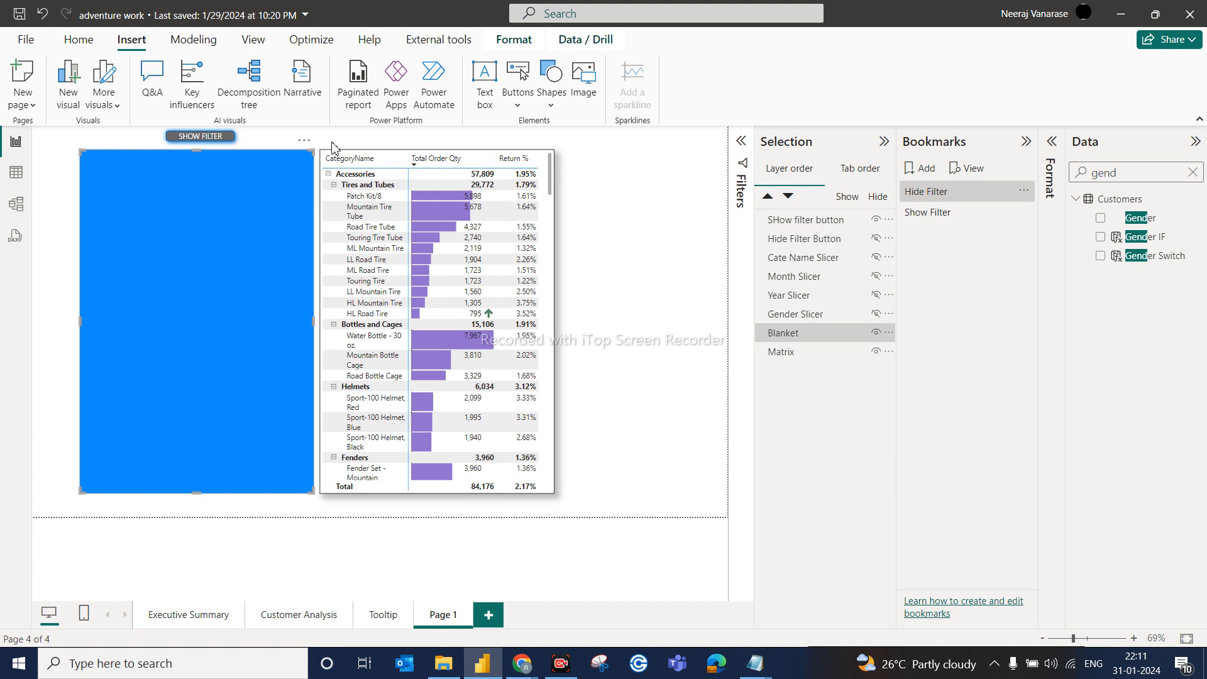
Step: Test both filter buttons and reapply the Hide Filter bookmark to check how the Blanket behaves
left_click(210, 139, "ctrl")
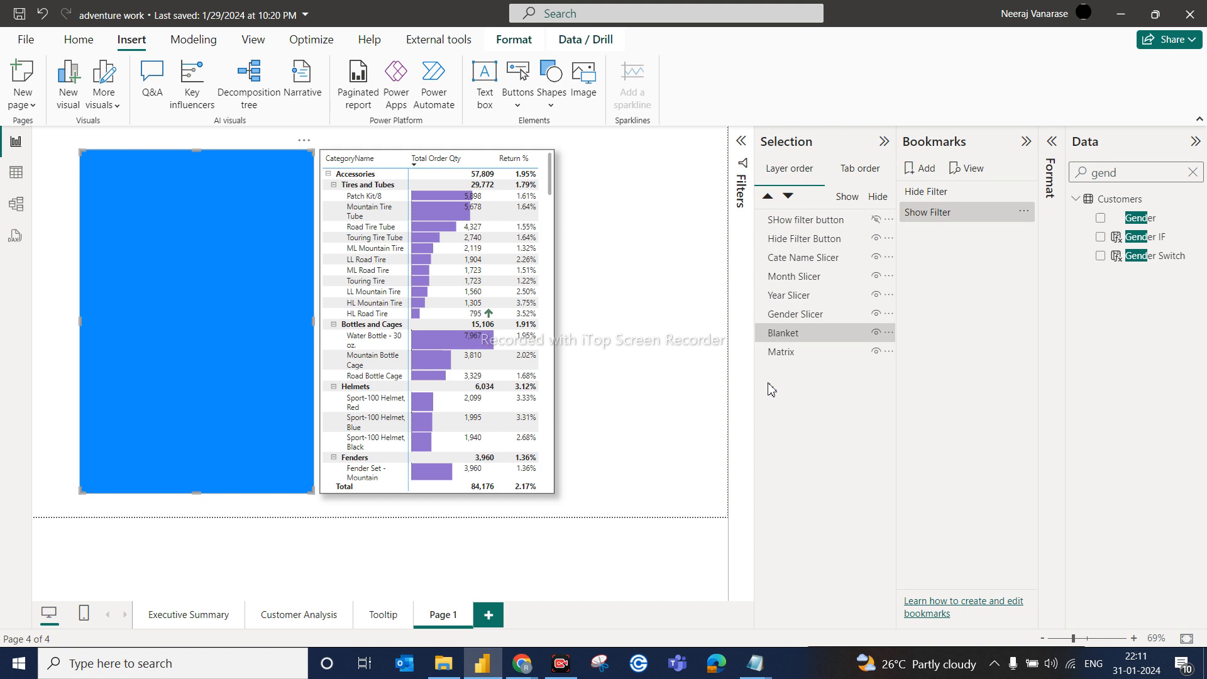
left_click(640, 375)
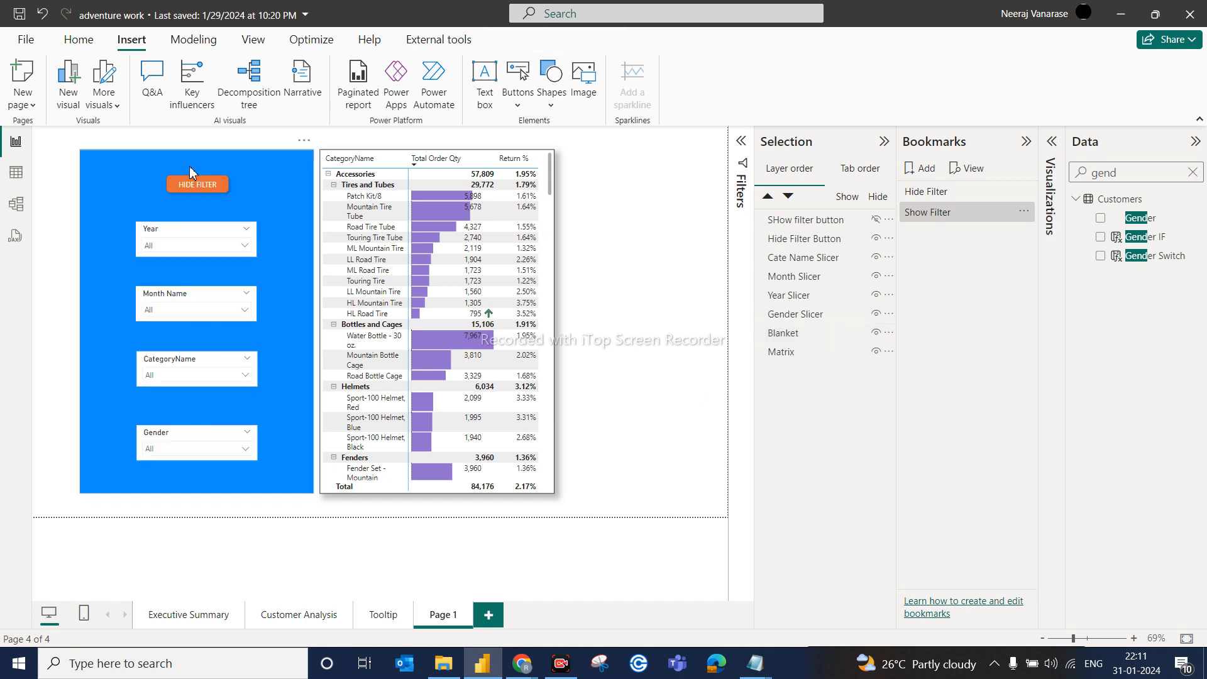
left_click(203, 188, "ctrl")
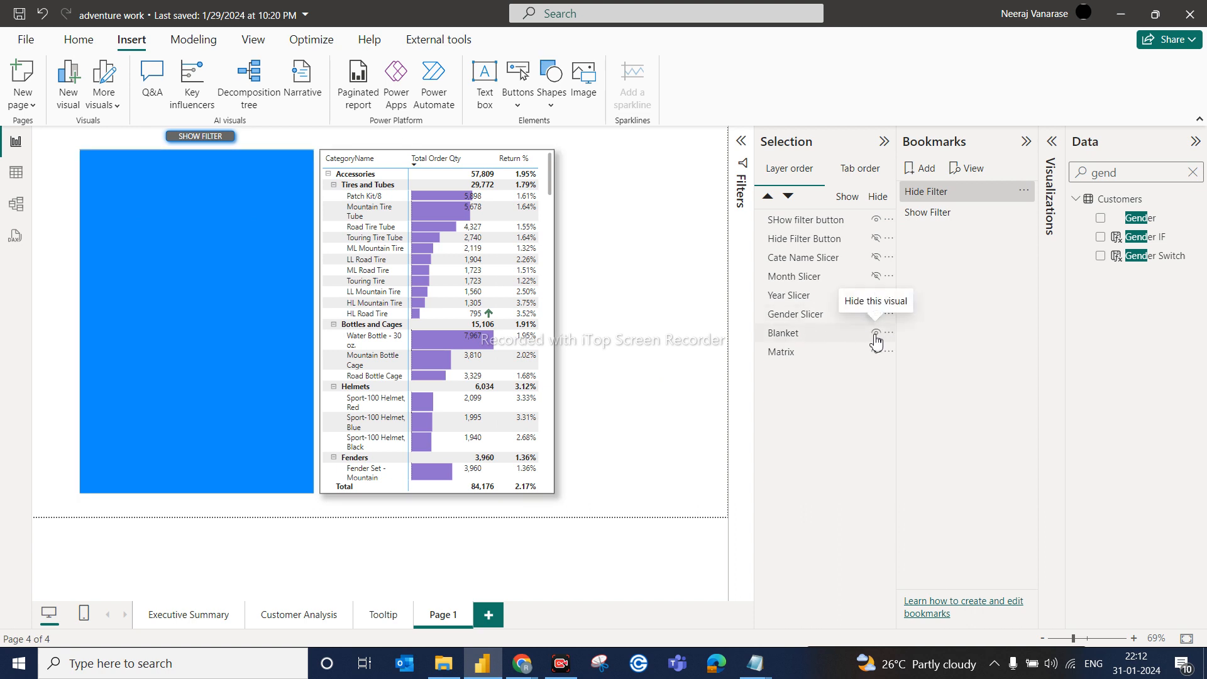
left_click(1014, 194)
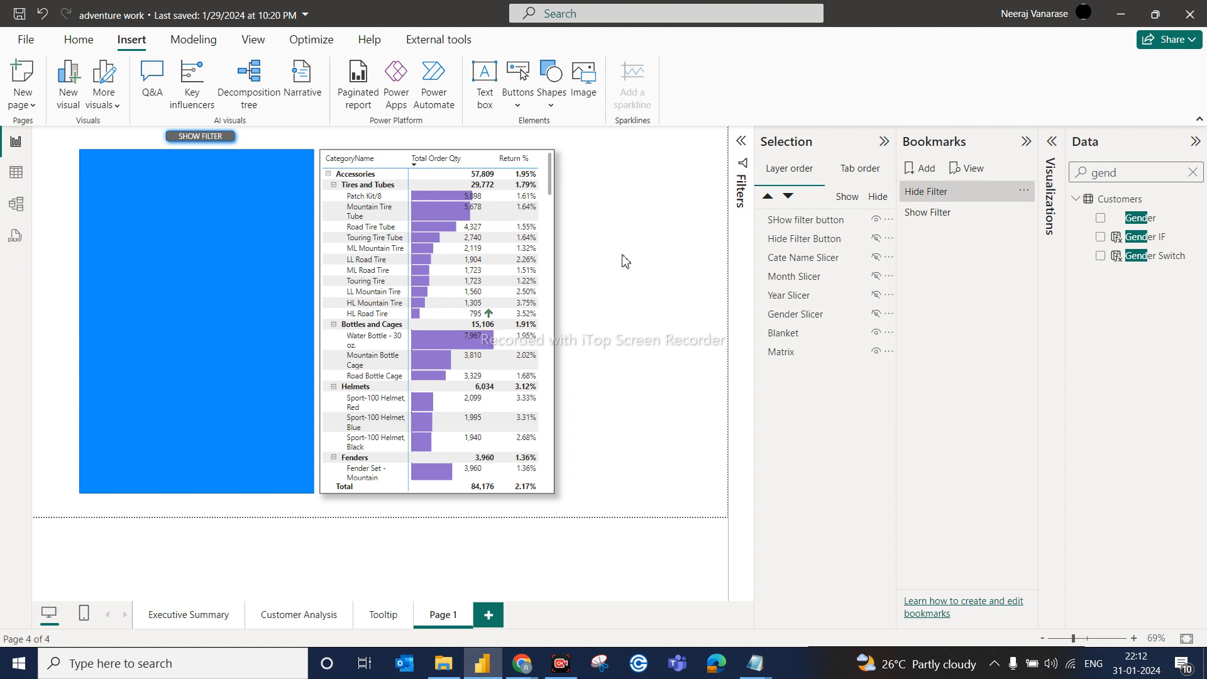
Step: Hide the Blanket and update the Hide Filter bookmark with the current visibility
left_click(877, 335)
left_click(1026, 191)
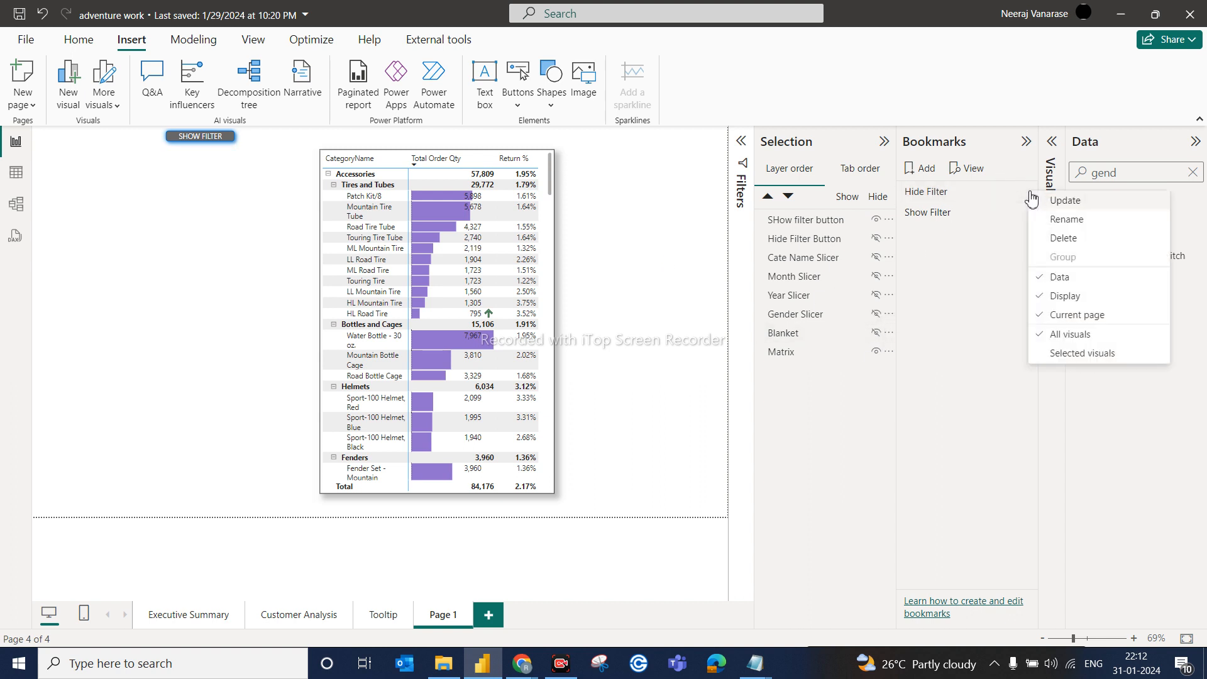
left_click(1056, 201)
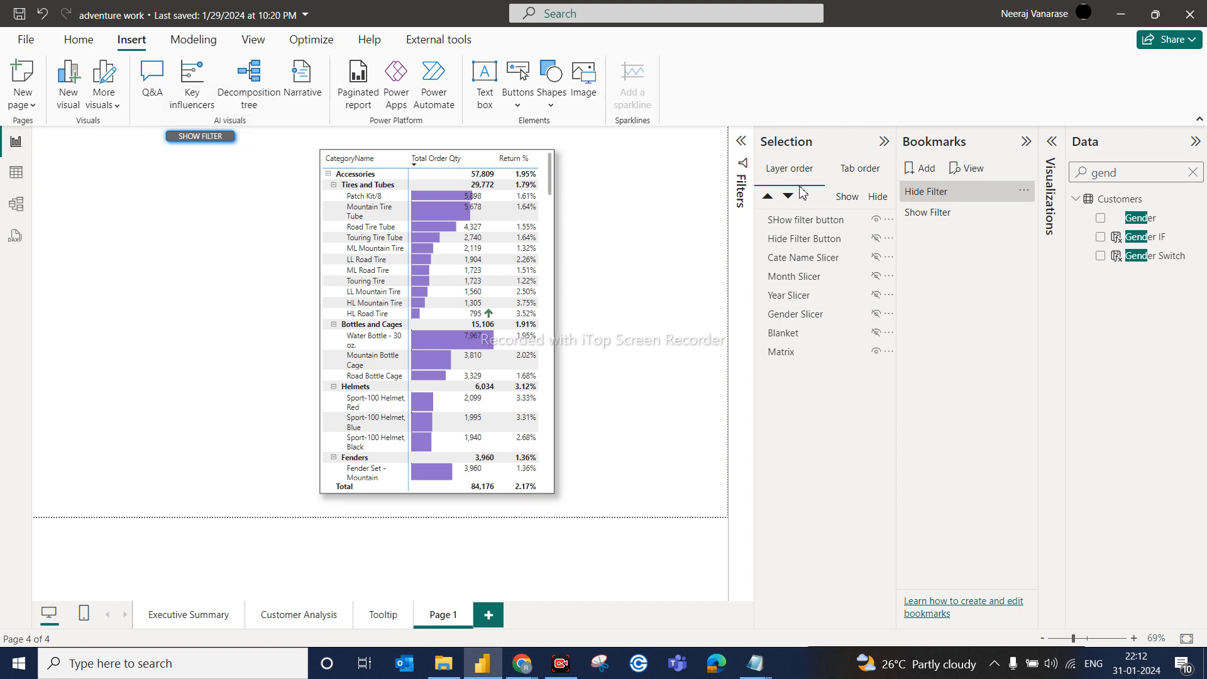
Step: Review the SHOW FILTER button's action type and bookmark options without changing them, and deselect the button
left_click(220, 142)
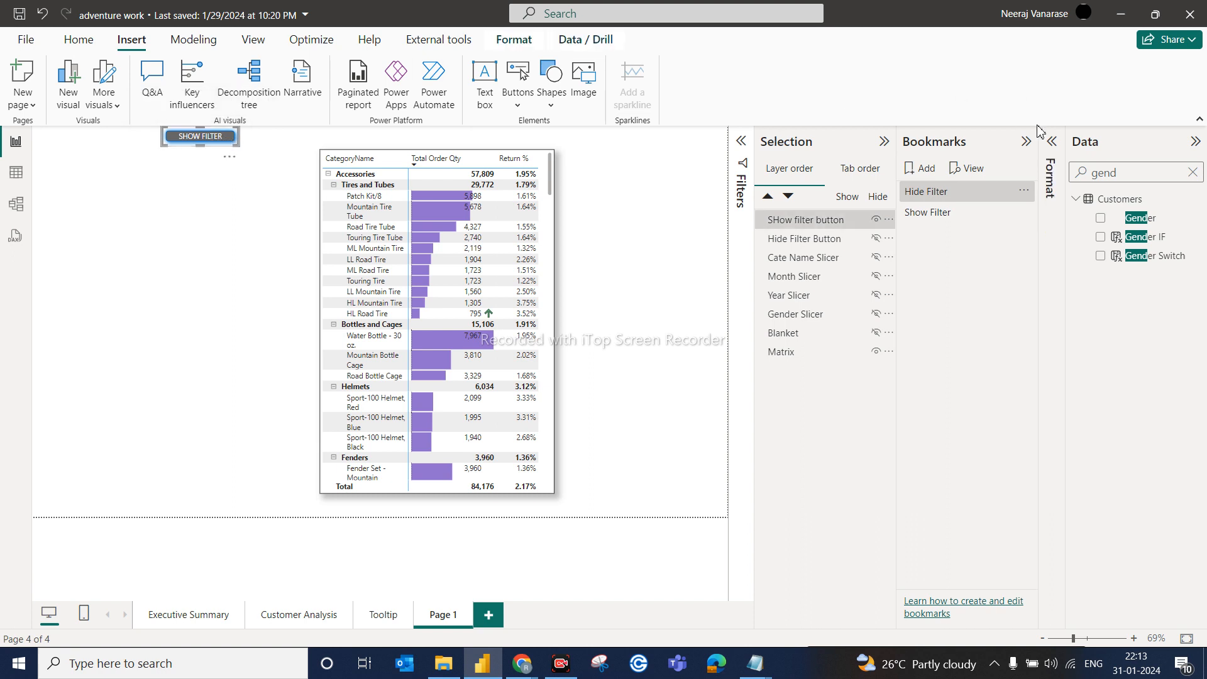
left_click(1052, 140)
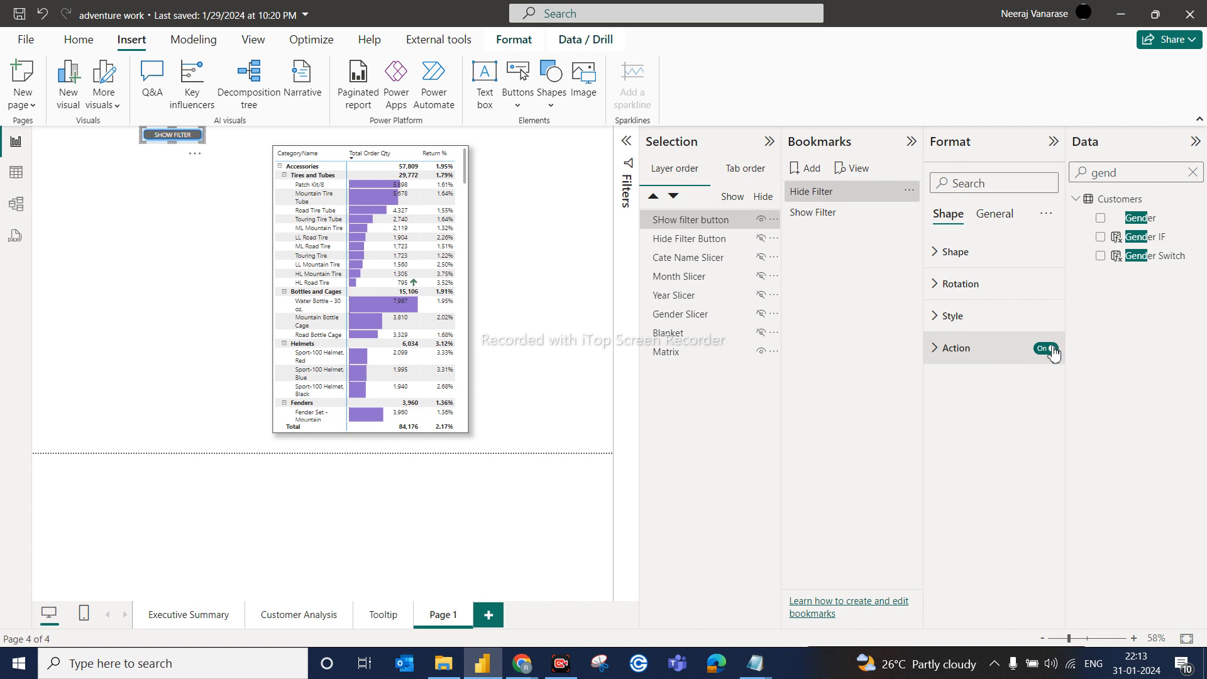
left_click(957, 350)
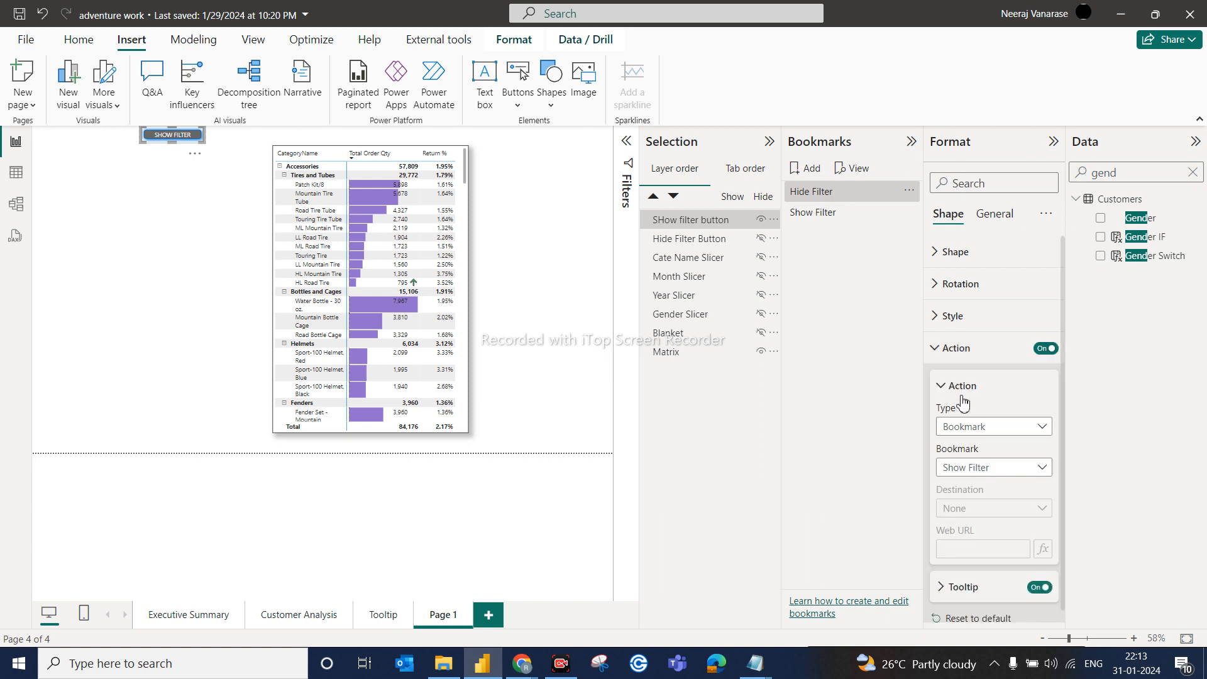
left_click(966, 430)
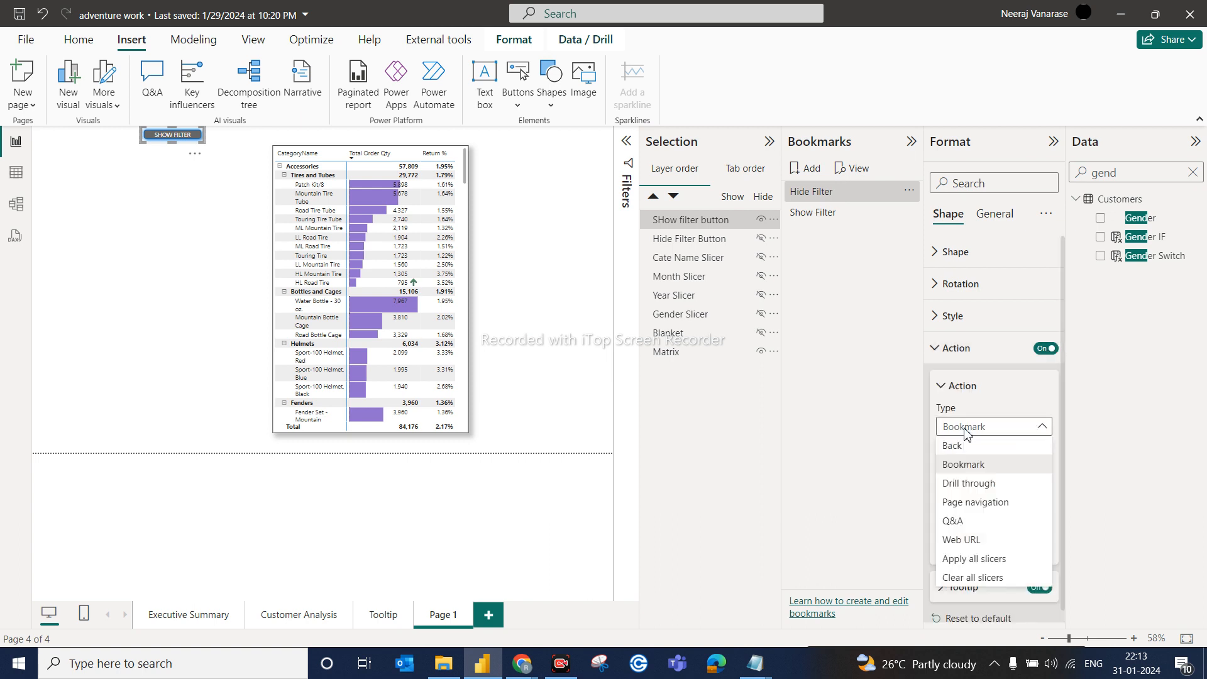
left_click(962, 464)
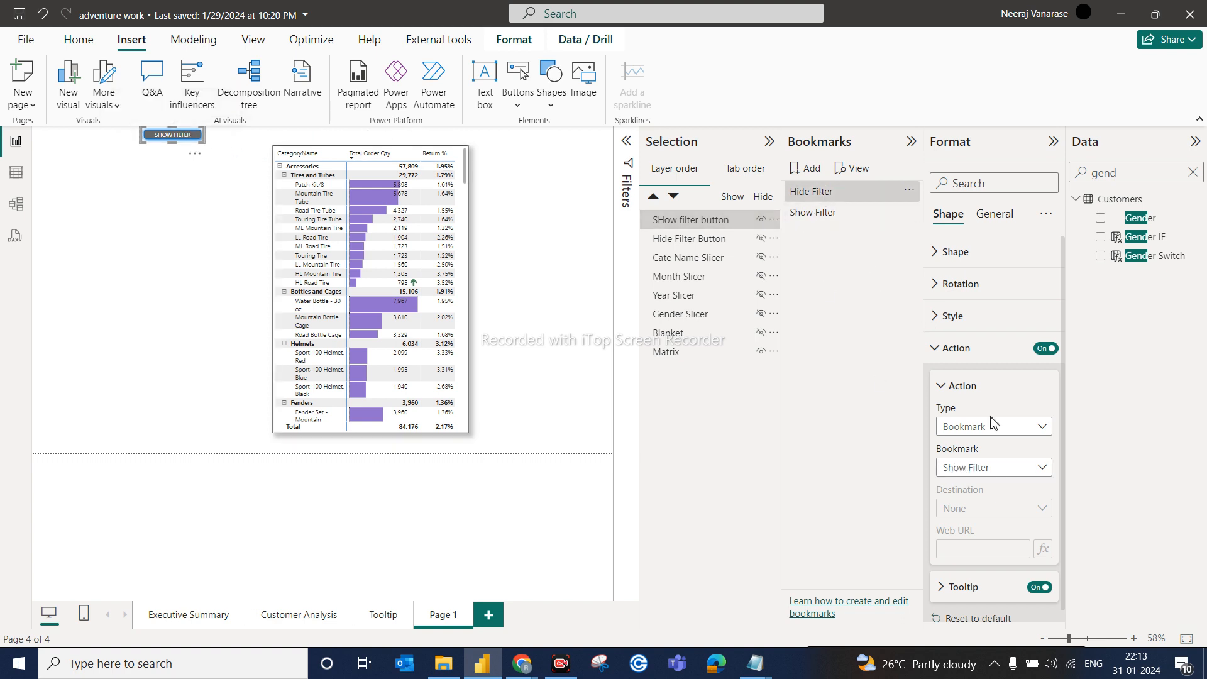
left_click(975, 468)
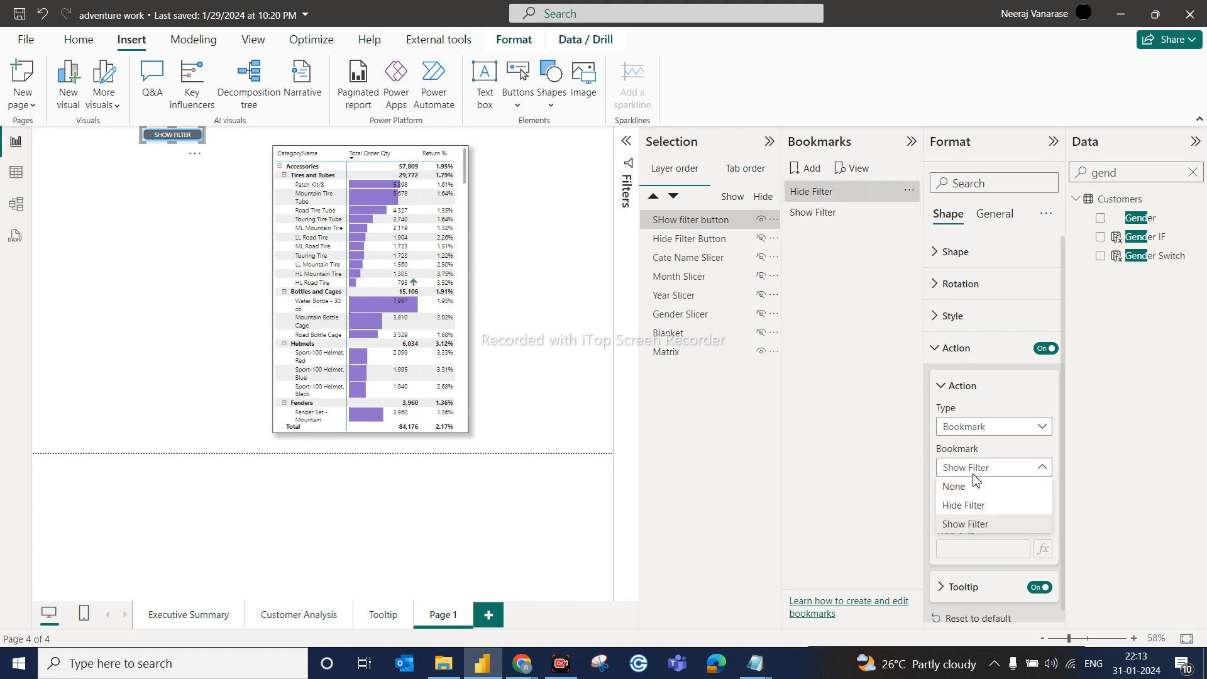
left_click(975, 474)
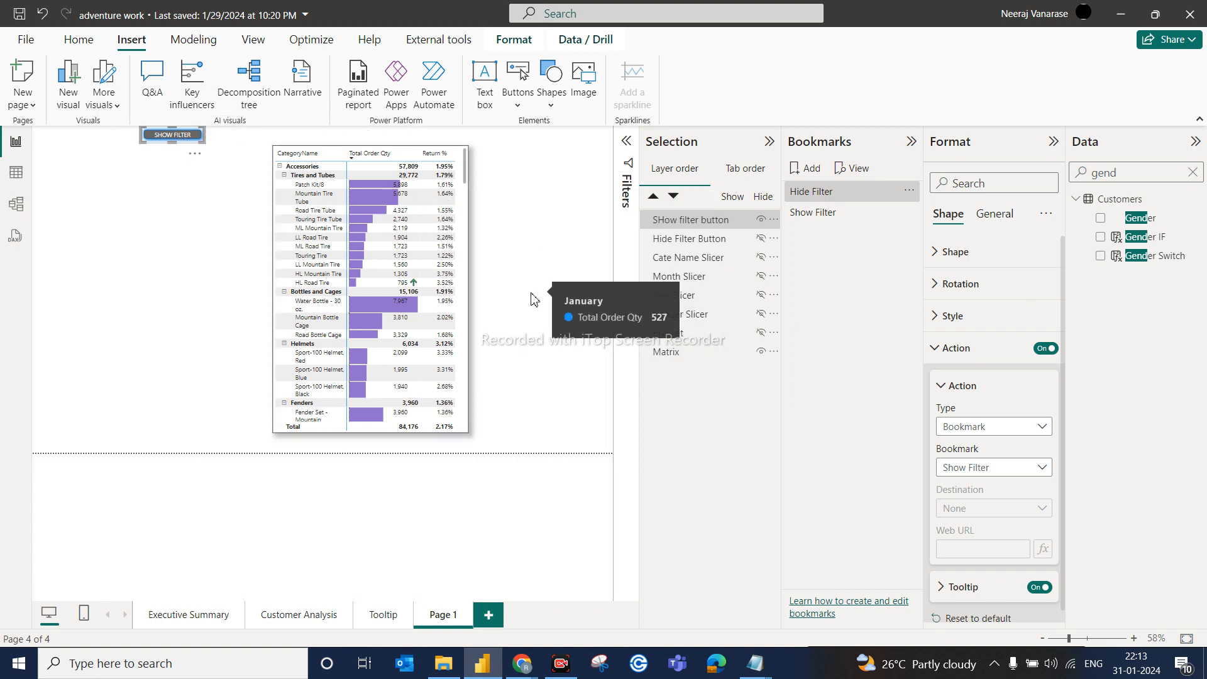
left_click(596, 294)
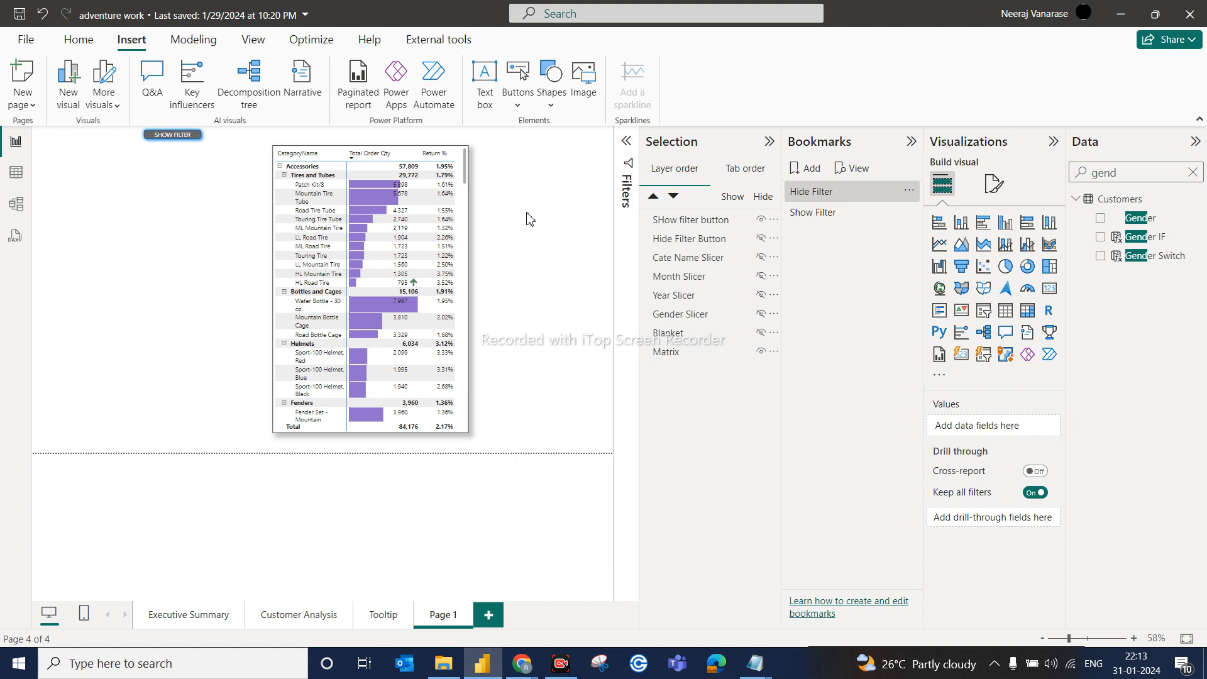
Step: Rename the Page 1 report page as Bookmarks
double_click(445, 613)
type("Bookmarks")
left_click(484, 581)
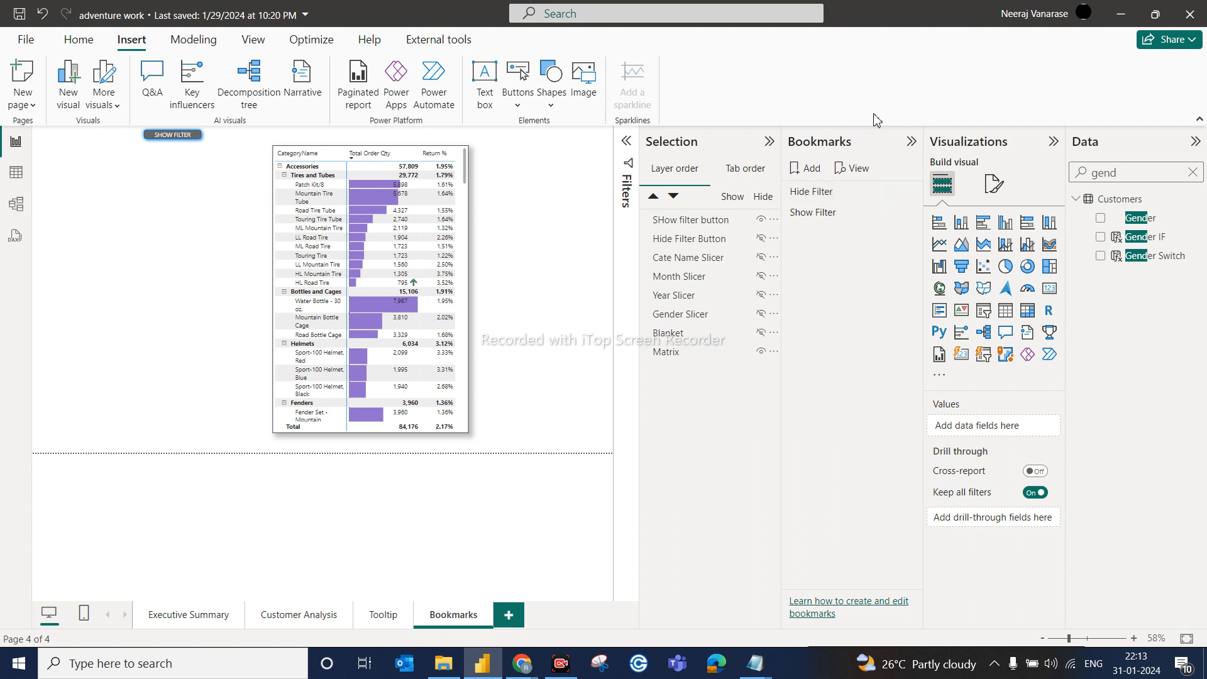
Step: Collapse the bookmark and selection lists and go to the Customer Analysis page
left_click(911, 142)
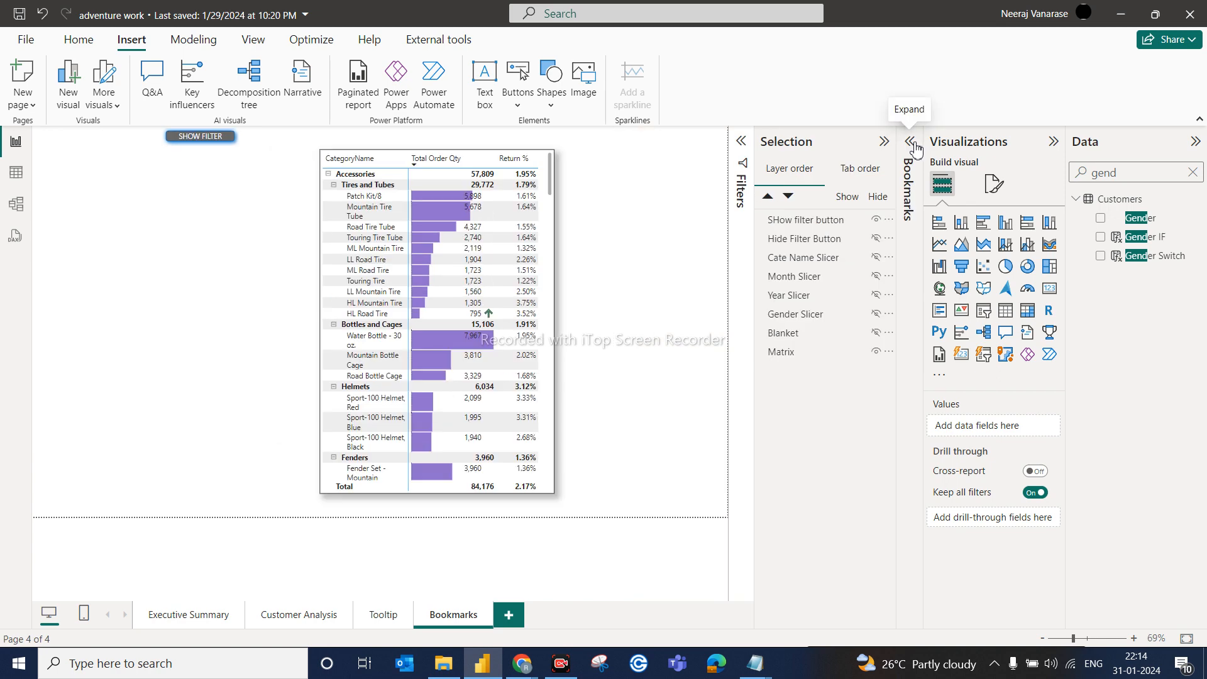
left_click(883, 143)
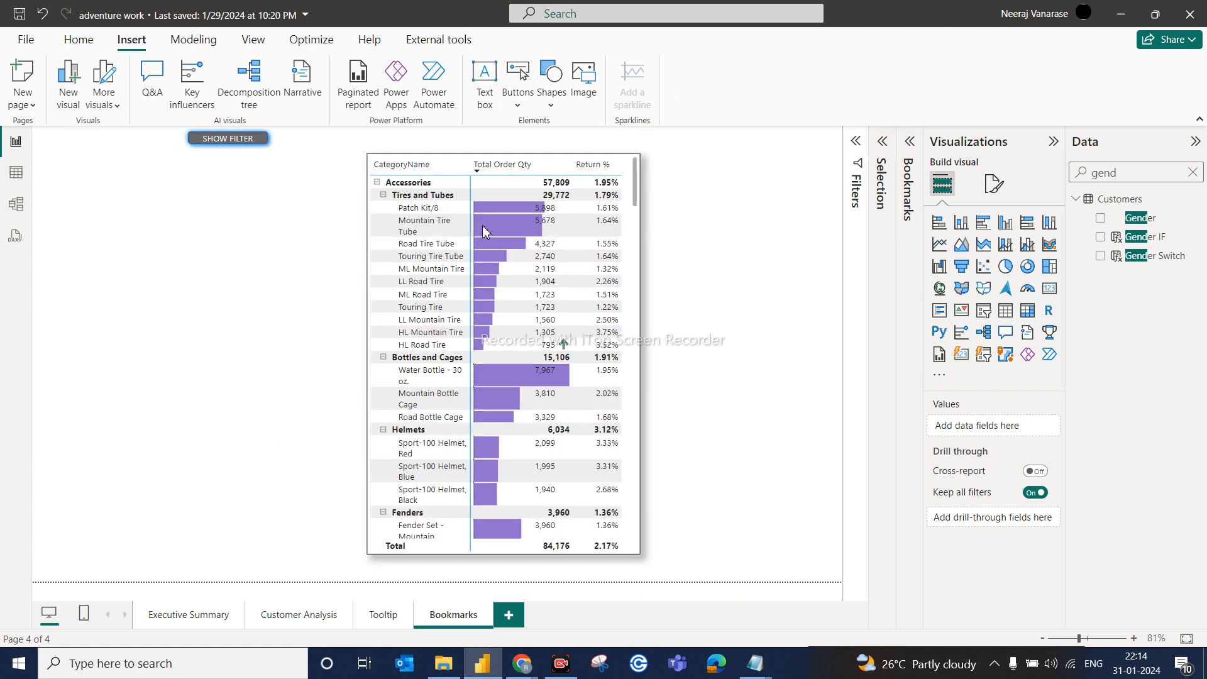
left_click(316, 615)
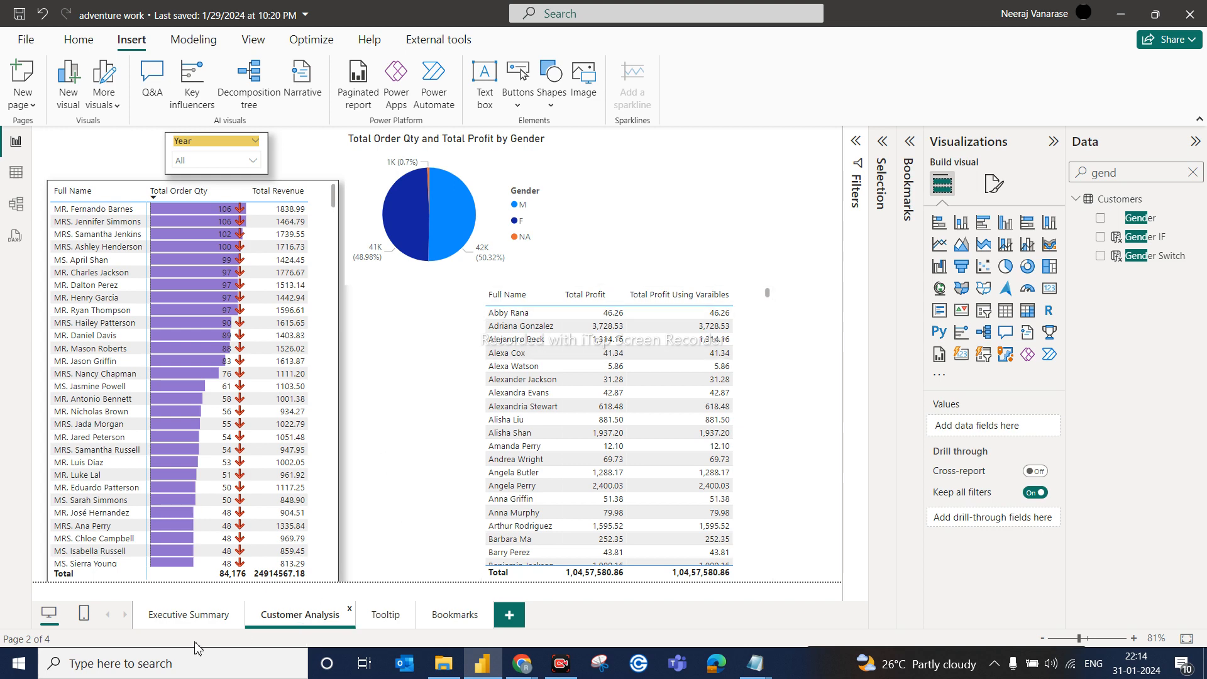
Step: Go to the Executive Summary report page
left_click(206, 622)
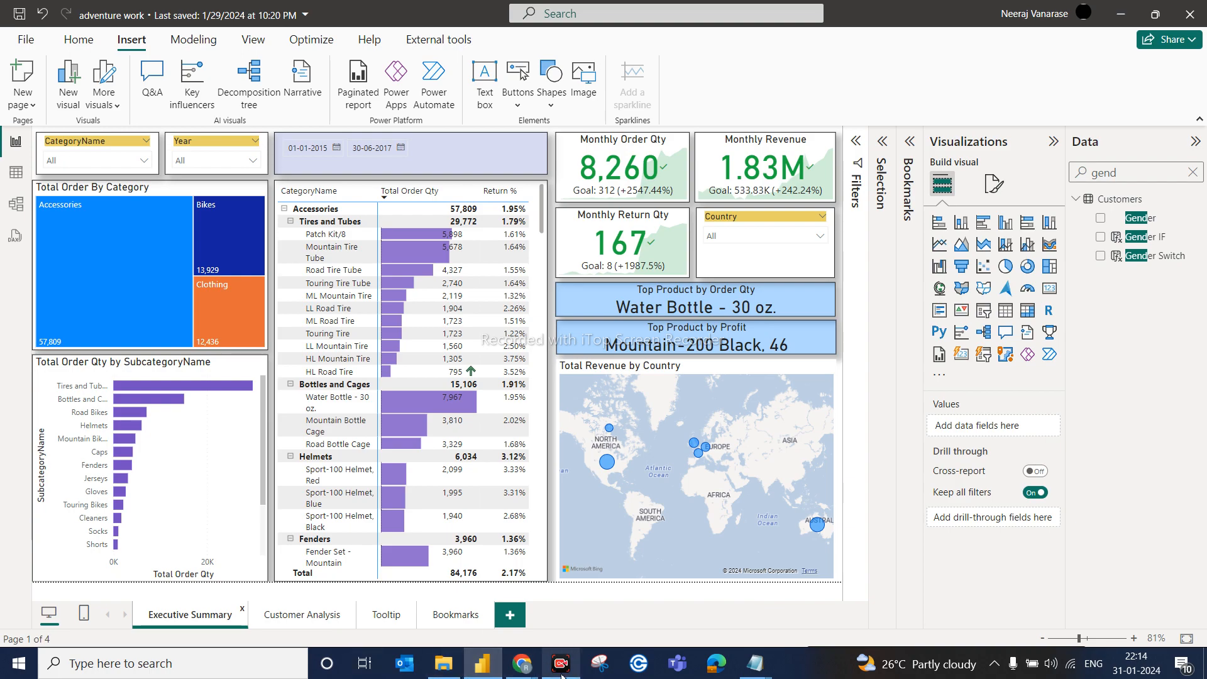
mouse_move(558, 671)
mouse_move(500, 636)
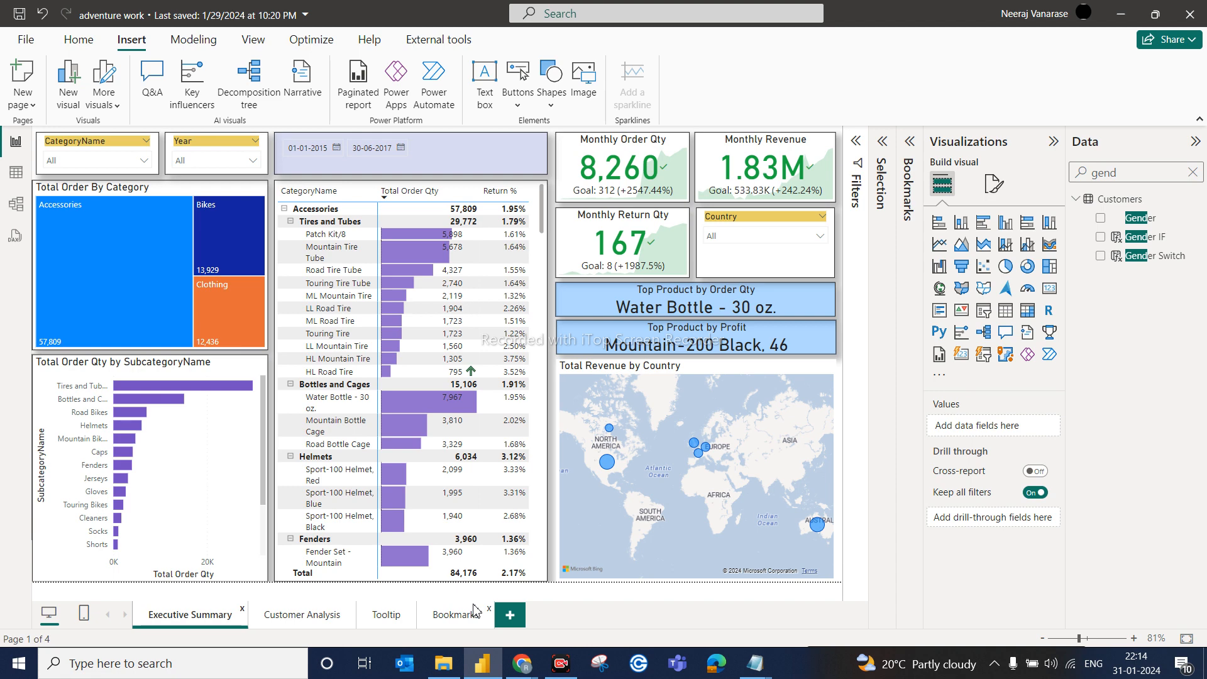
mouse_move(495, 667)
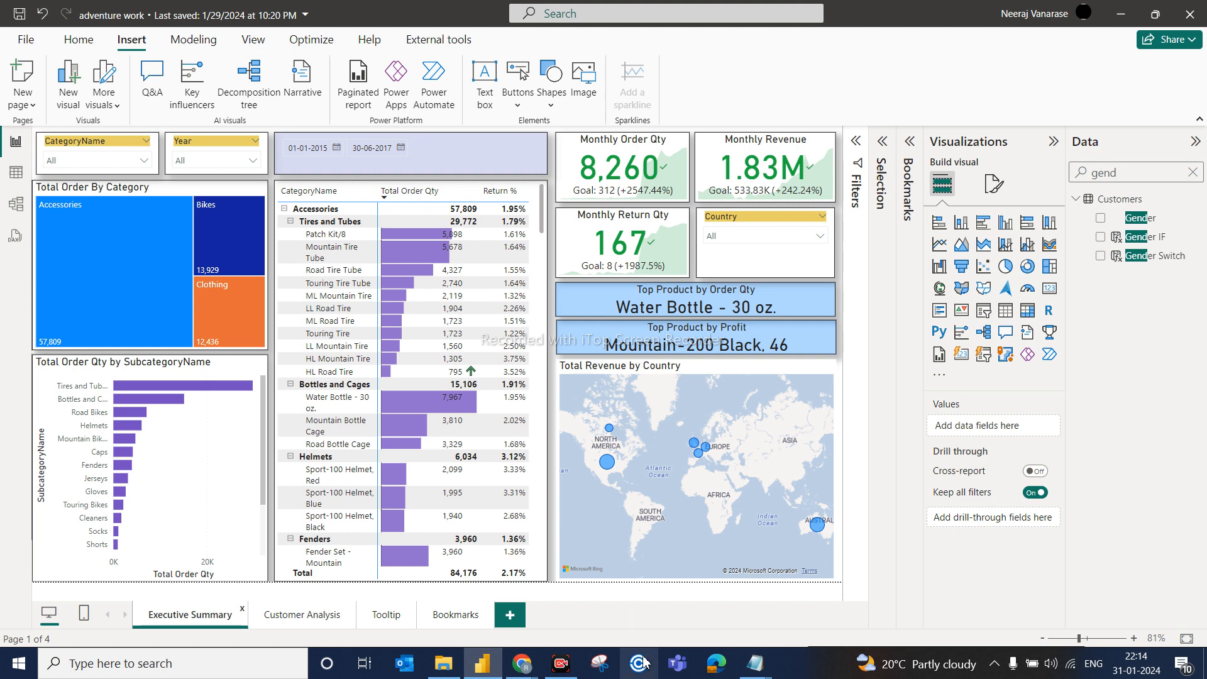
Step: Switch to the Google Meet call in Chrome, stop presenting the screen and leave the meeting
mouse_move(566, 670)
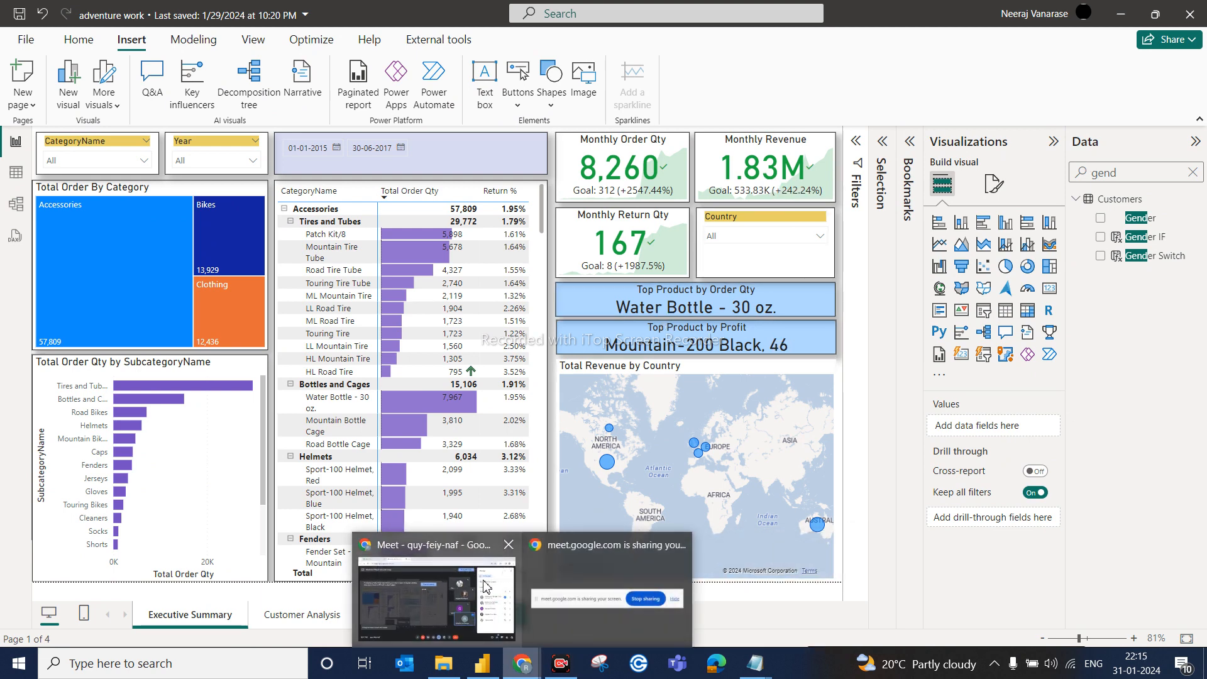
left_click(435, 597)
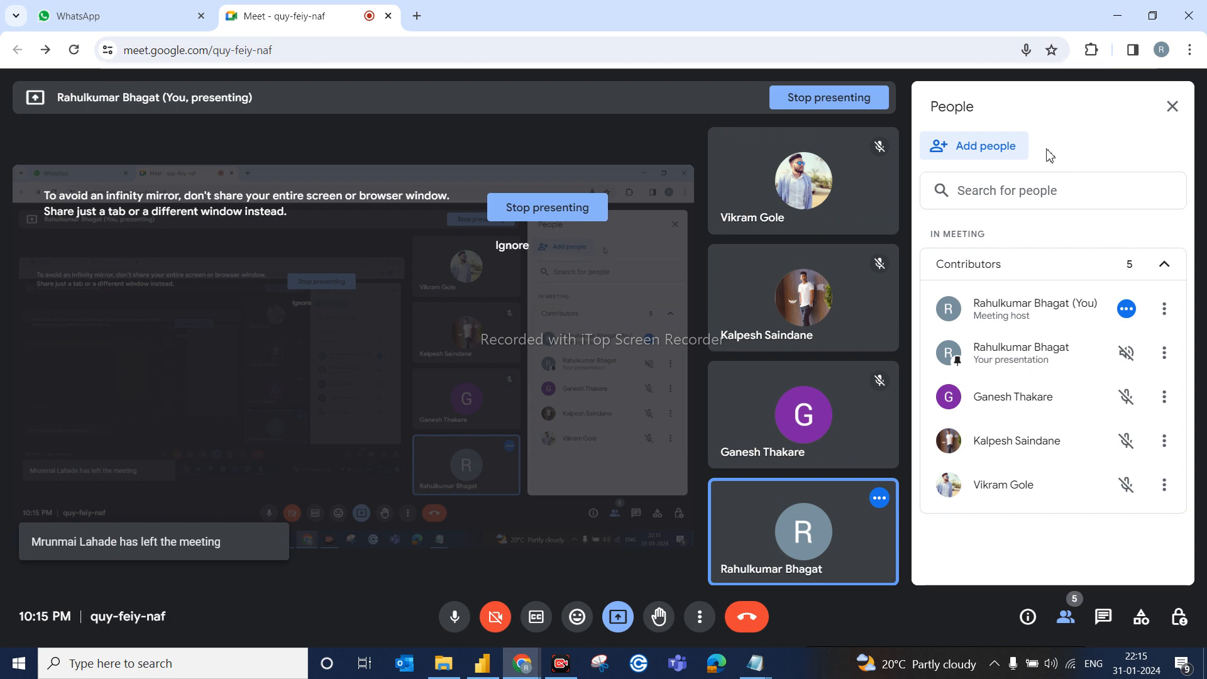
left_click(850, 106)
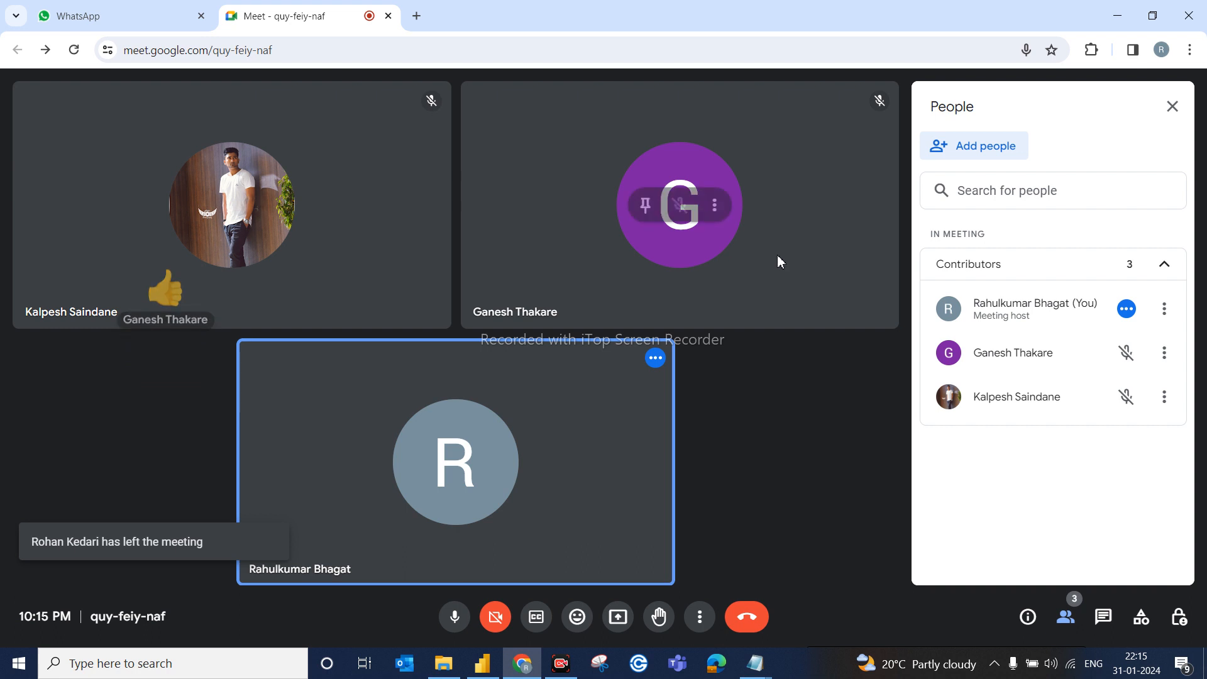
left_click(756, 618)
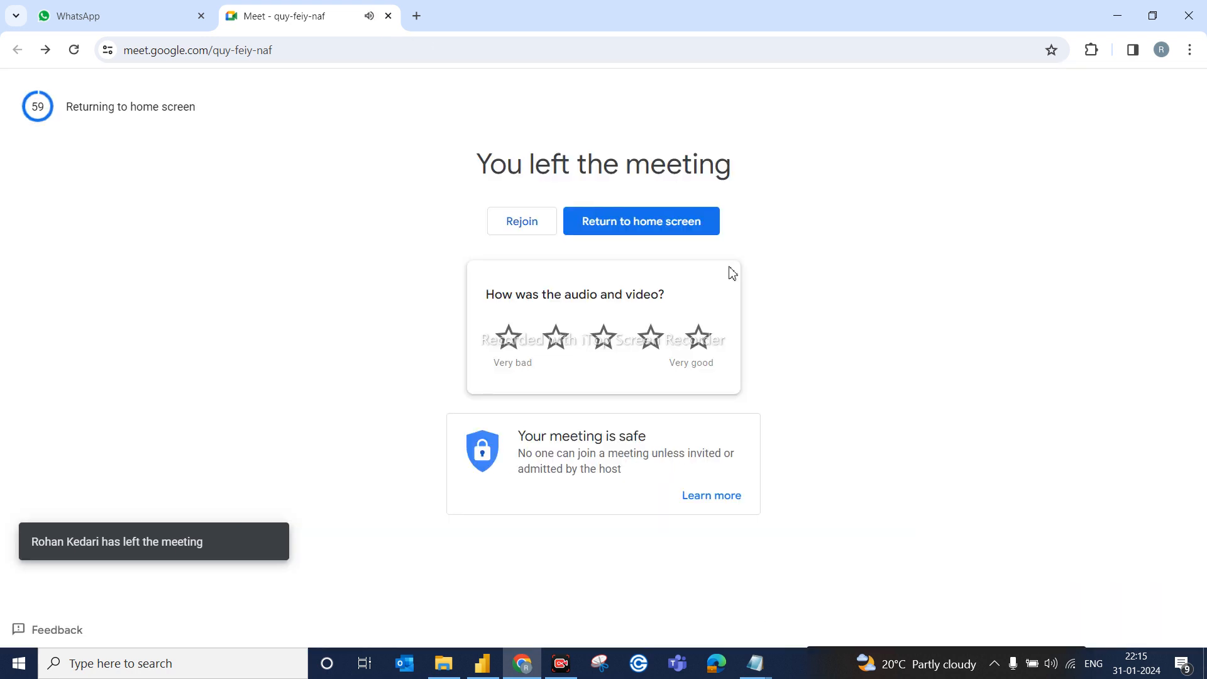
Step: Close the ended meeting's tab and the remaining Chrome window
left_click(388, 16)
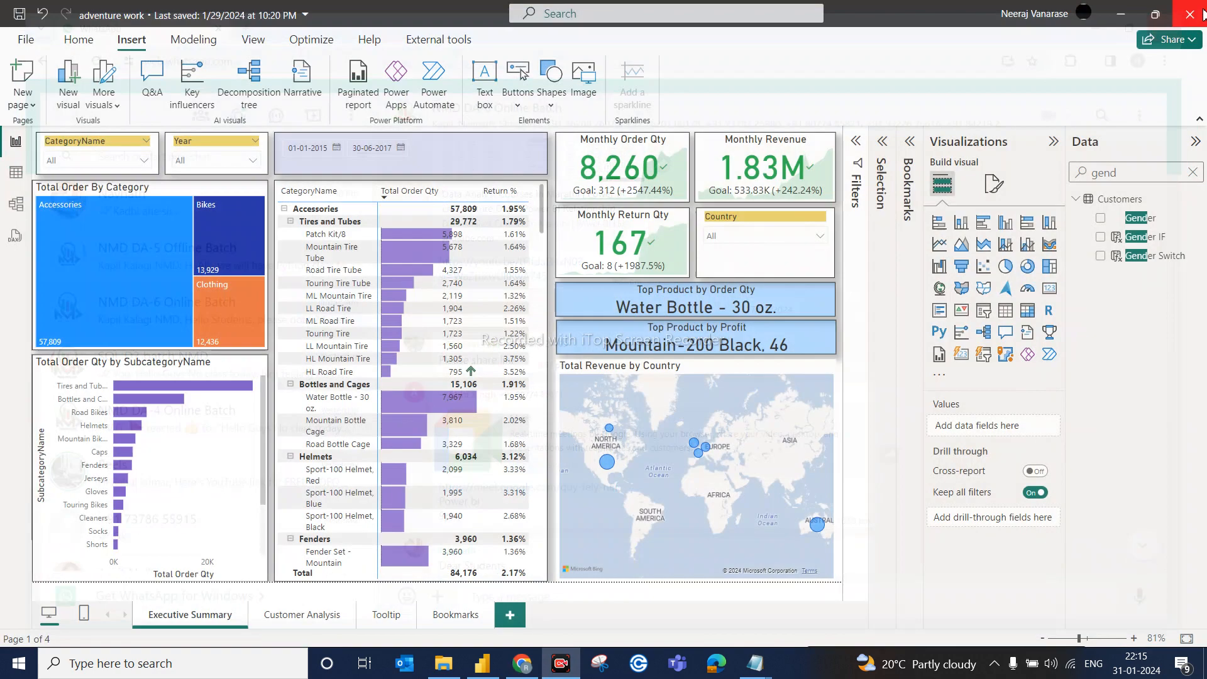
left_click(1189, 15)
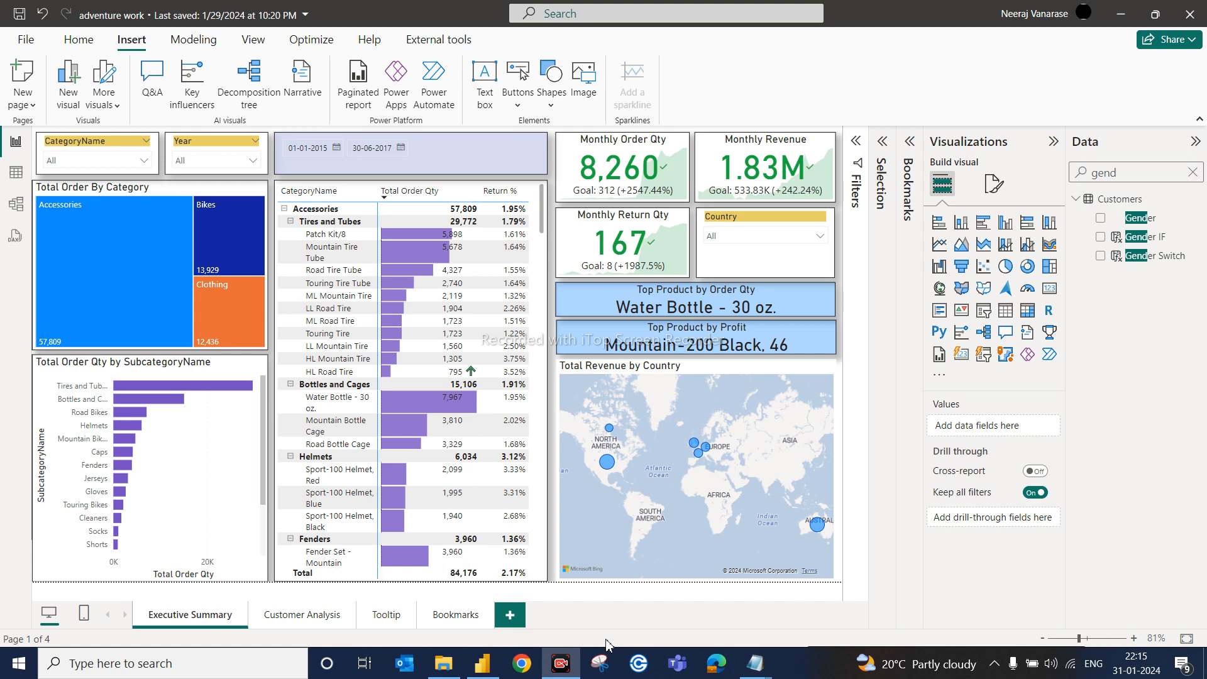
Step: Close the adventure work report in Power BI Desktop, saving the changes
left_click(1187, 22)
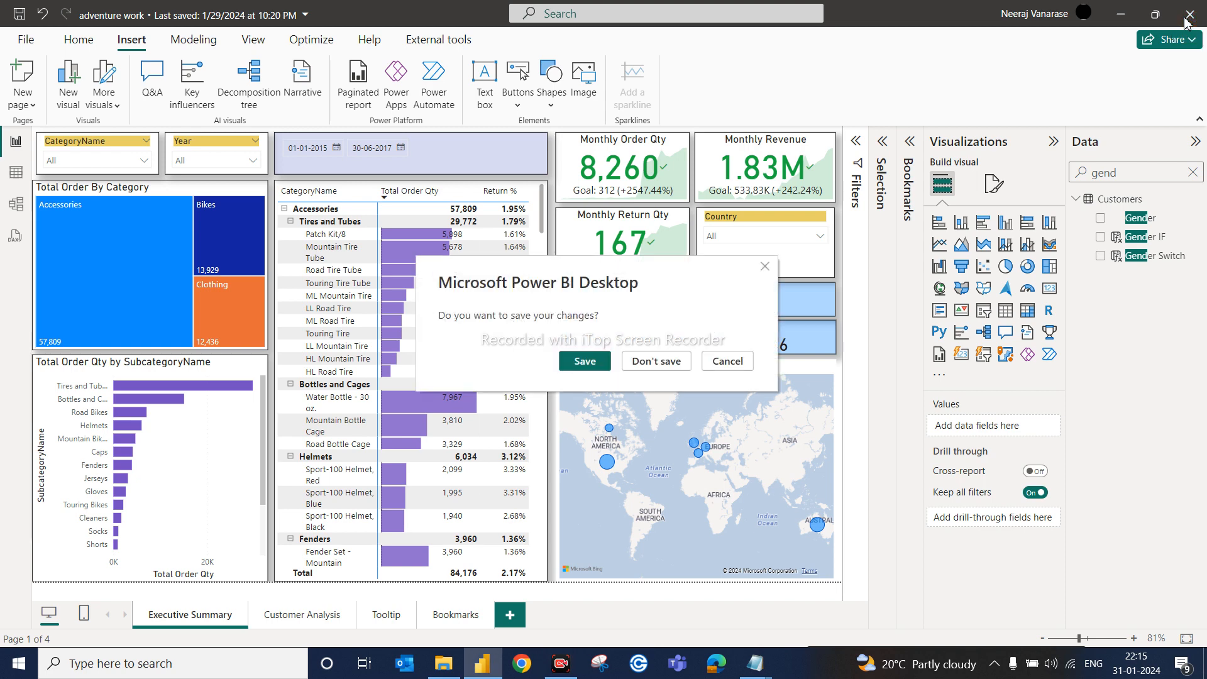
left_click(584, 362)
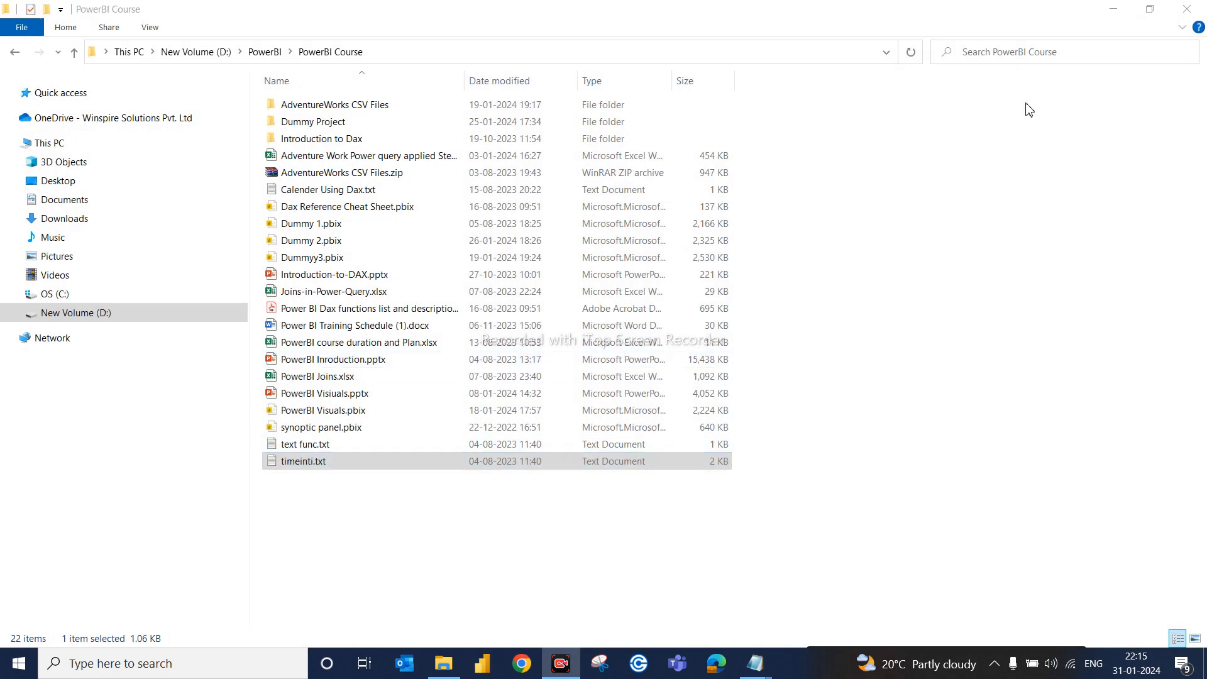
Step: Close the PowerBI Course folder window and the text func.txt file in Notepad
left_click(1190, 19)
left_click(1190, 19)
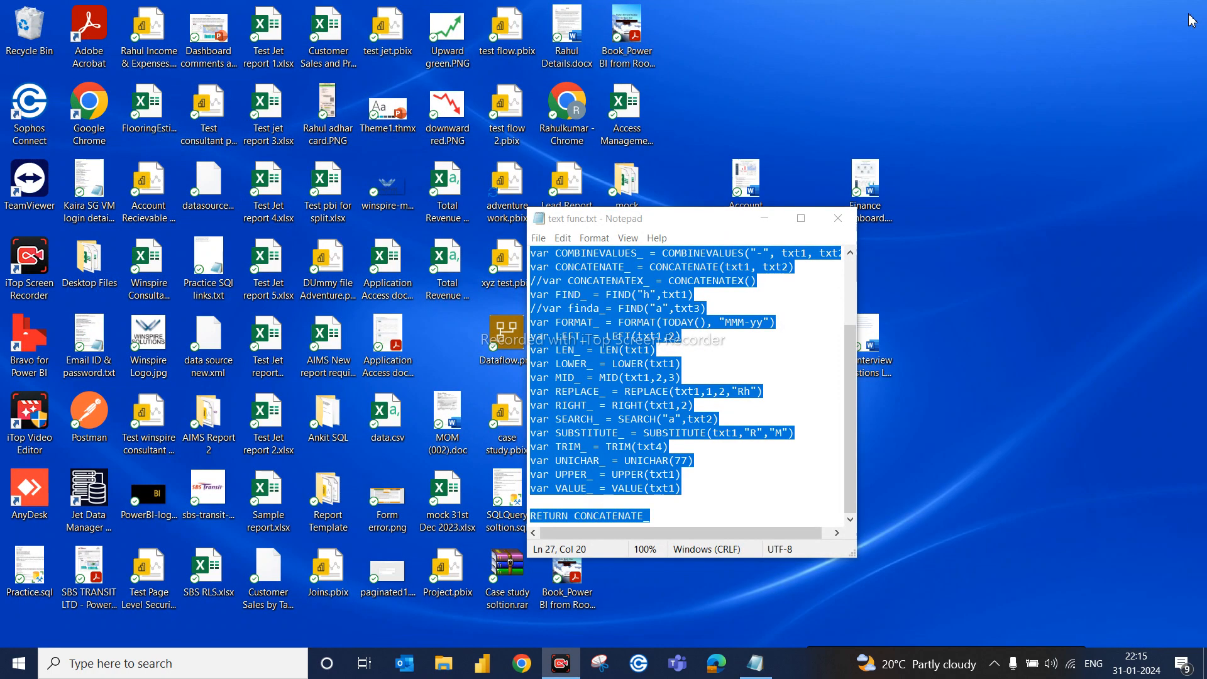
left_click(842, 220)
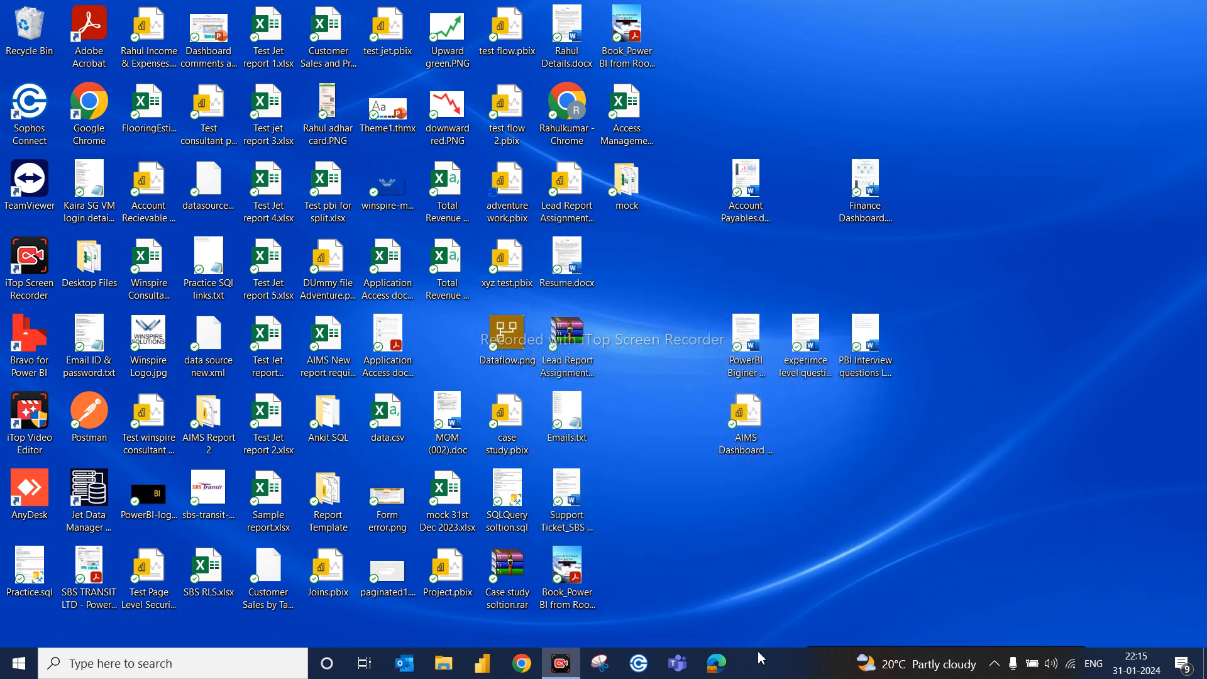